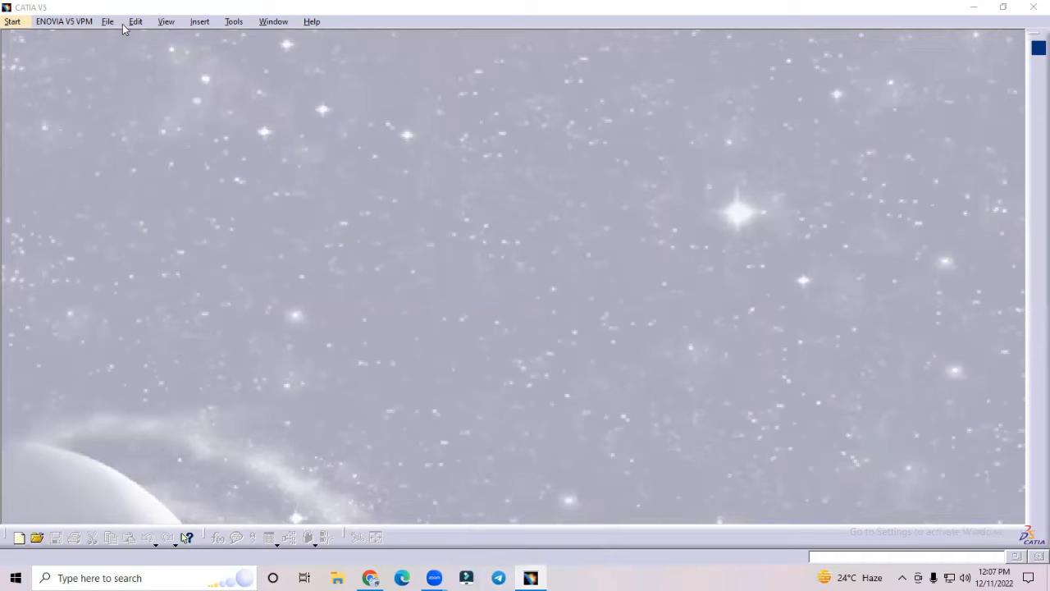
Open the Generative Shape Design workbench with a new part named Part1, keeping hybrid design enabled.
{"action": "left_click", "coordinate": [12, 22]}
{"action": "mouse_move", "coordinate": [39, 72]}
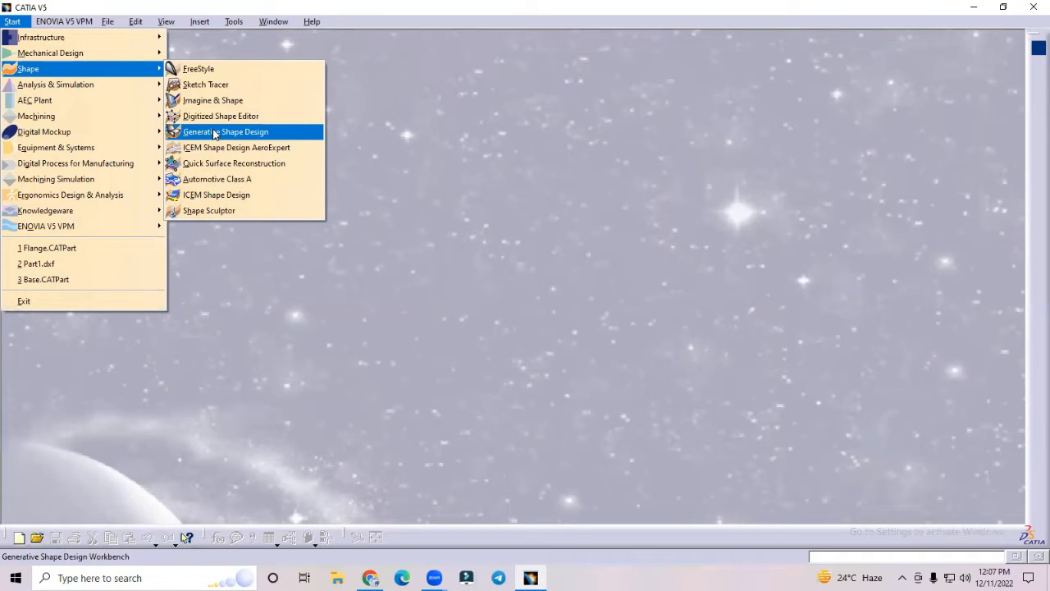
{"action": "mouse_move", "coordinate": [135, 61]}
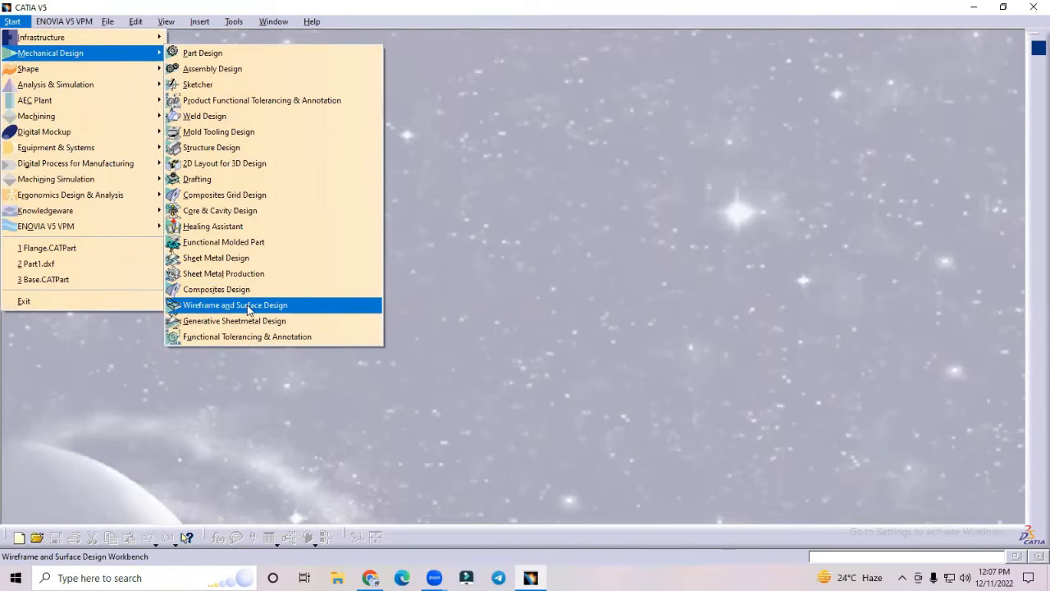
{"action": "mouse_move", "coordinate": [105, 74]}
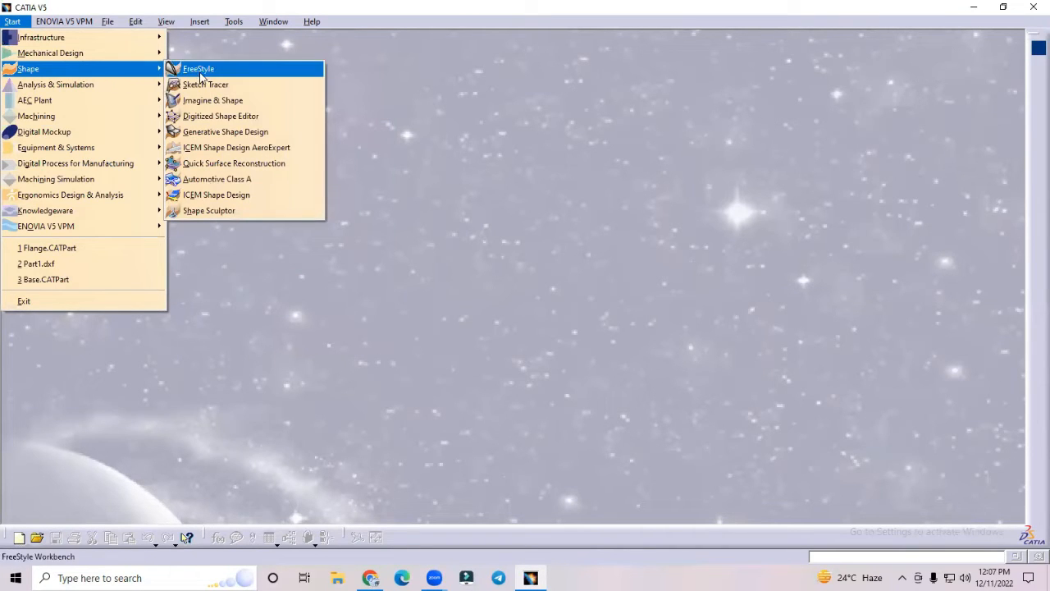
{"action": "left_click", "coordinate": [226, 132]}
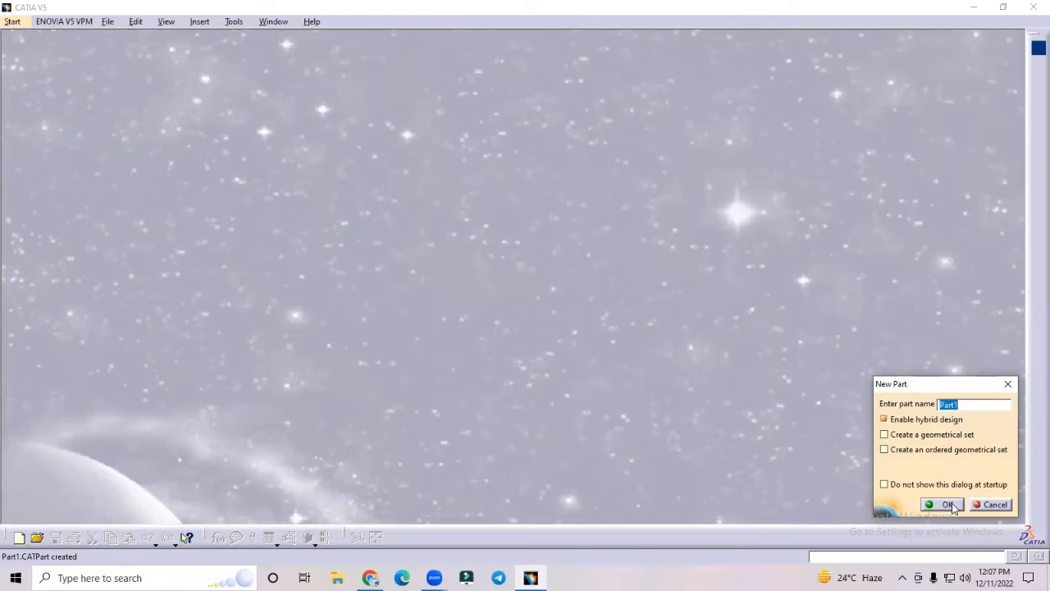
{"action": "left_click", "coordinate": [949, 505]}
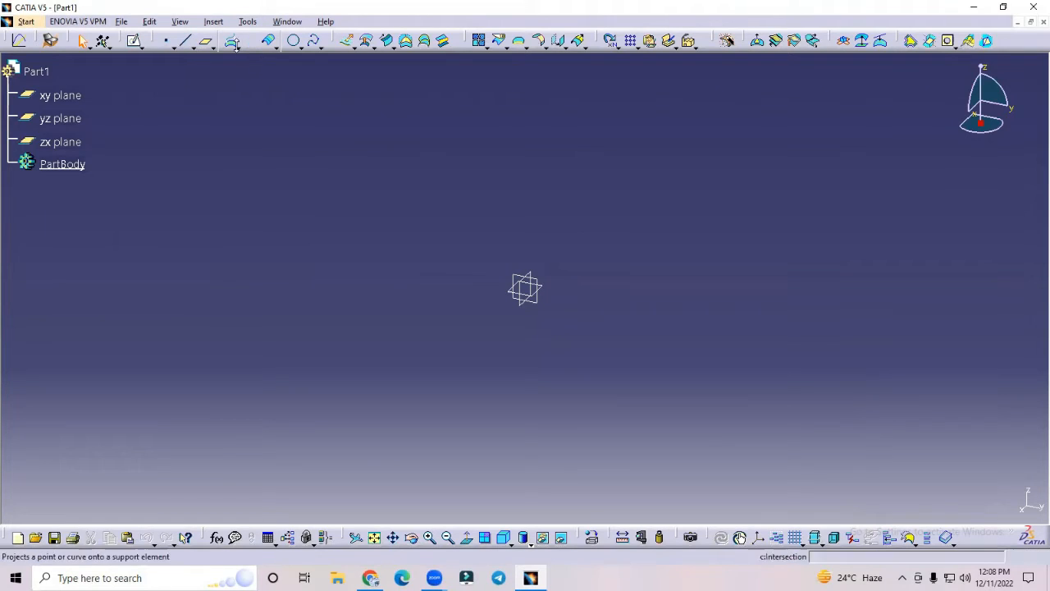
Unlock the toolbar positions, float the Wireframe toolbar over the work area and dock it back in its row.
{"action": "left_click", "coordinate": [248, 21]}
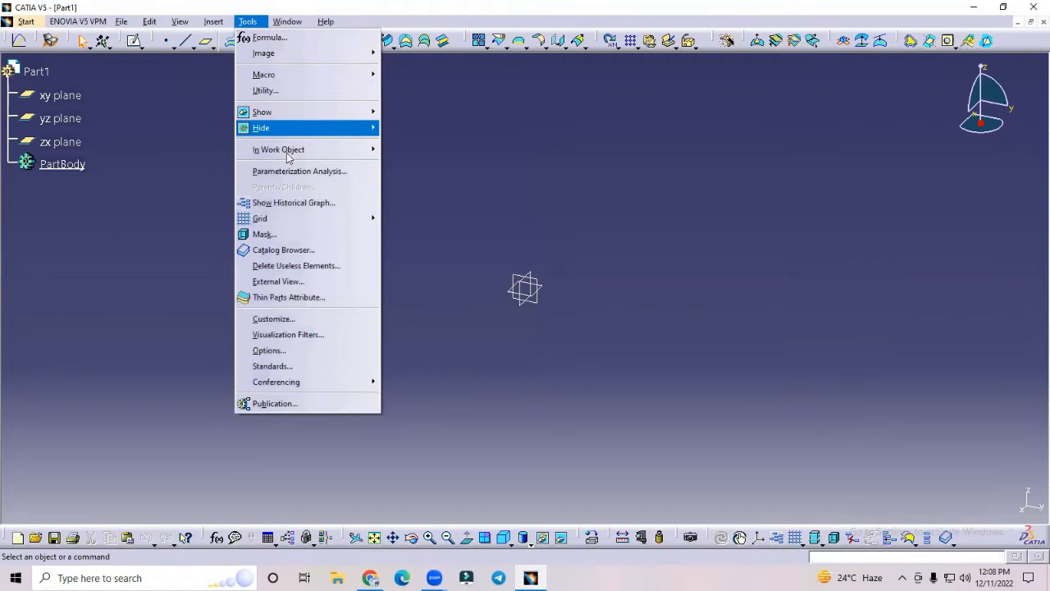
{"action": "left_click", "coordinate": [277, 318]}
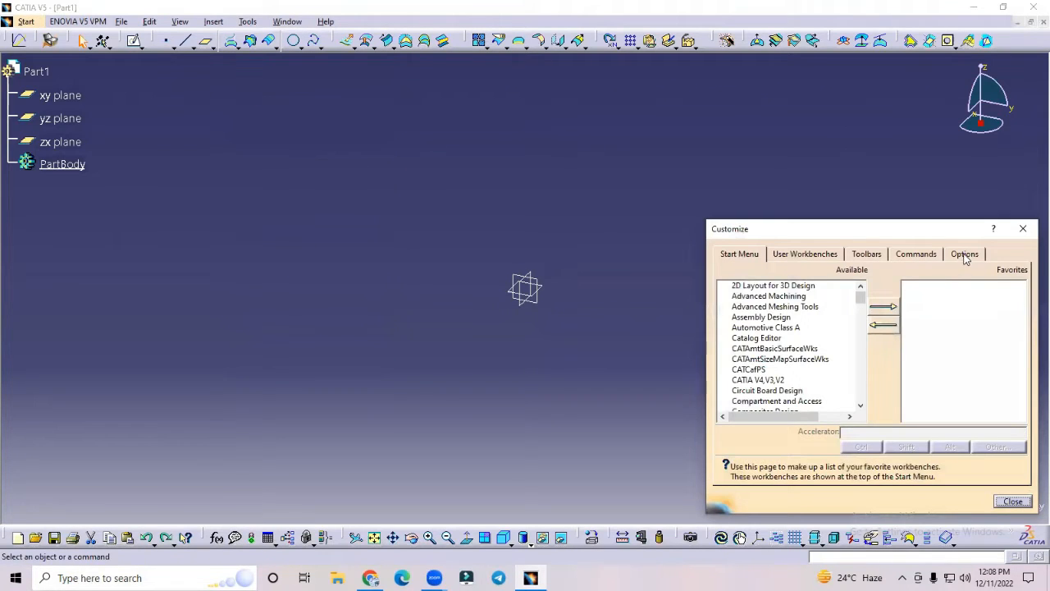
{"action": "left_click", "coordinate": [963, 259]}
{"action": "left_click", "coordinate": [789, 457]}
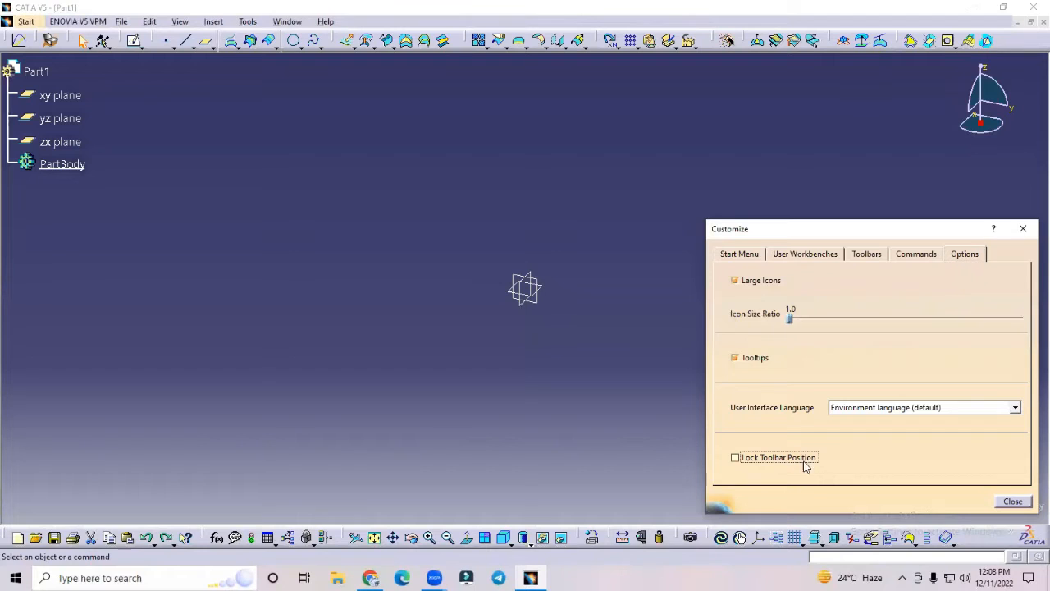
{"action": "left_click", "coordinate": [1014, 501]}
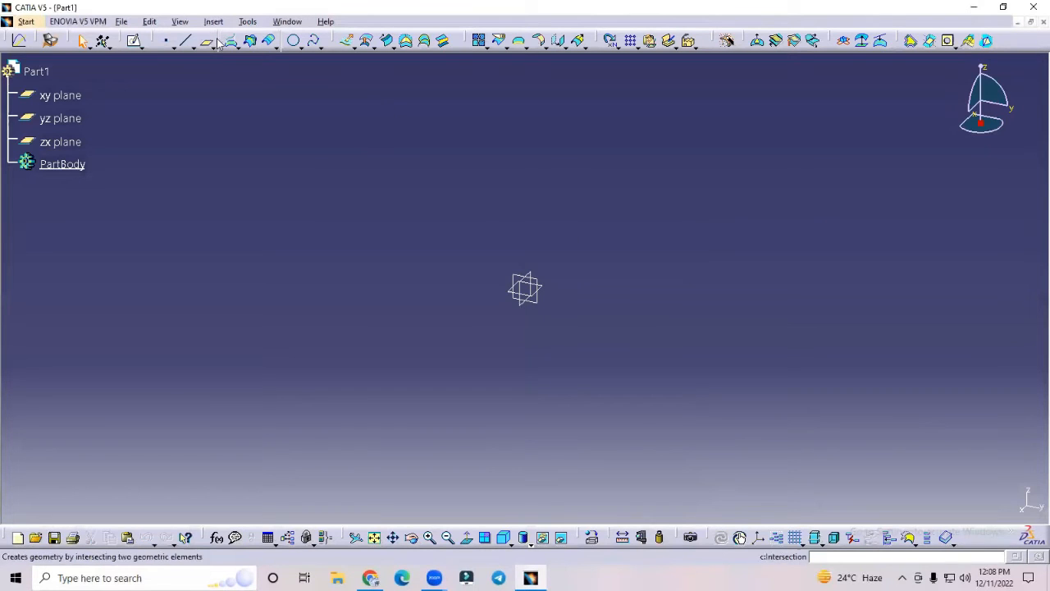
{"action": "left_click_drag", "start_coordinate": [170, 43], "coordinate": [225, 113]}
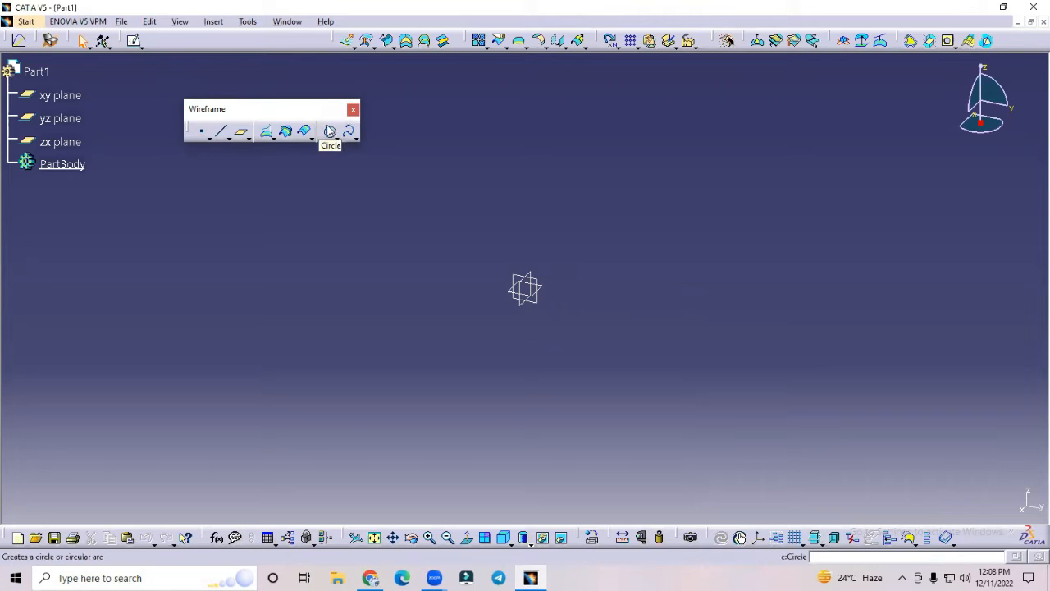
{"action": "left_click_drag", "start_coordinate": [306, 115], "coordinate": [277, 36]}
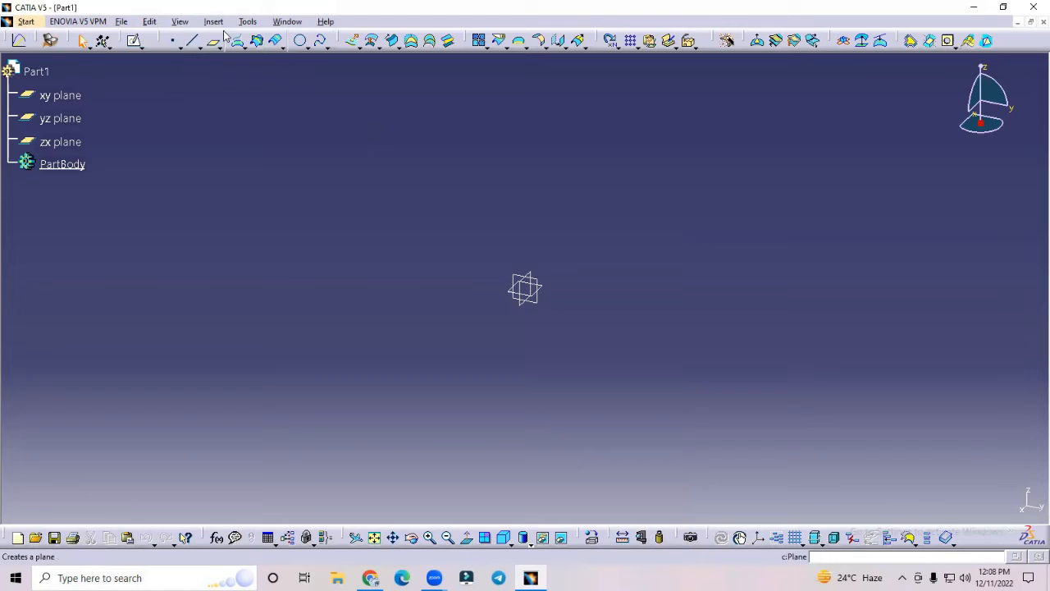
Turn on Lock Toolbar Position in the customization options and close the dialog.
{"action": "left_click", "coordinate": [247, 23]}
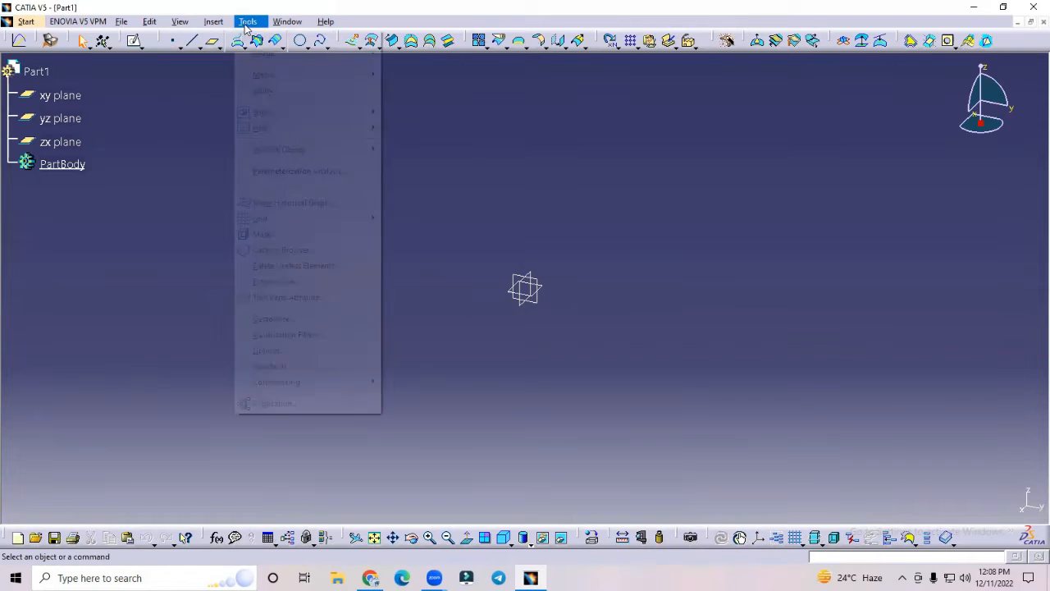
{"action": "left_click", "coordinate": [273, 318]}
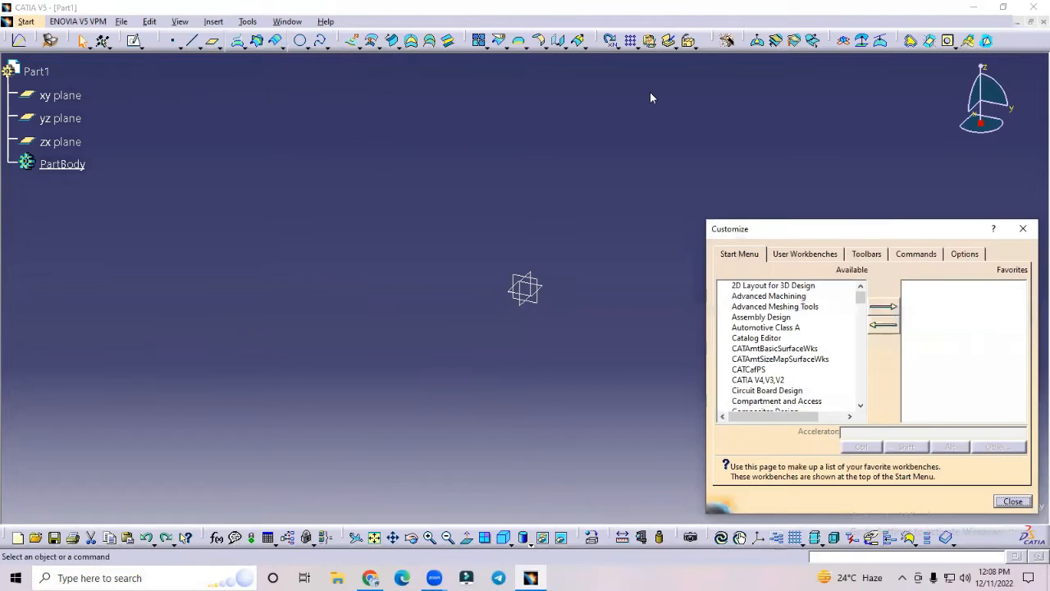
{"action": "left_click", "coordinate": [966, 253]}
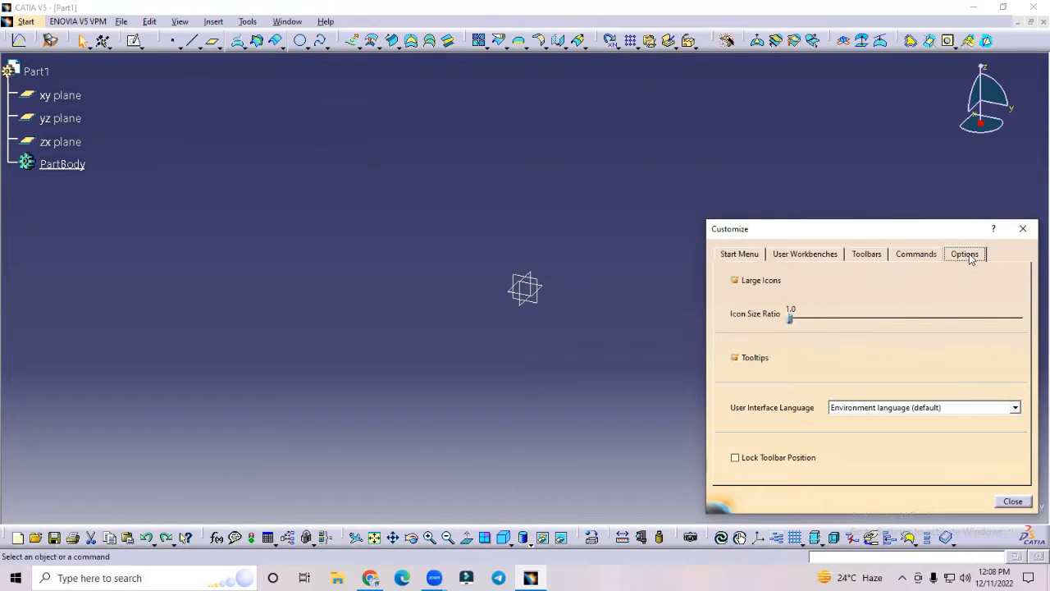
{"action": "left_click", "coordinate": [735, 458]}
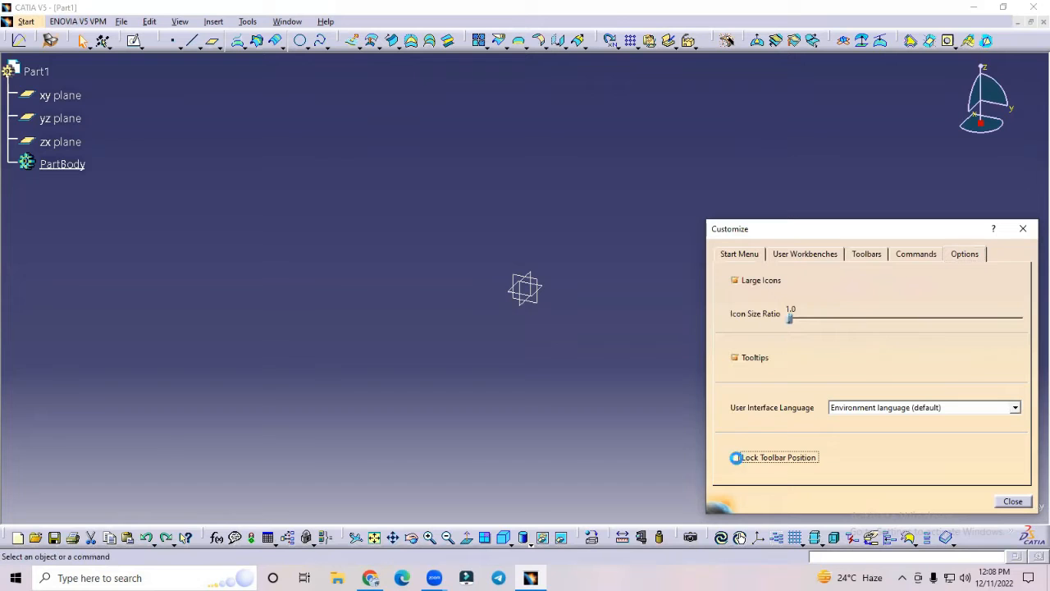
{"action": "left_click", "coordinate": [1013, 502]}
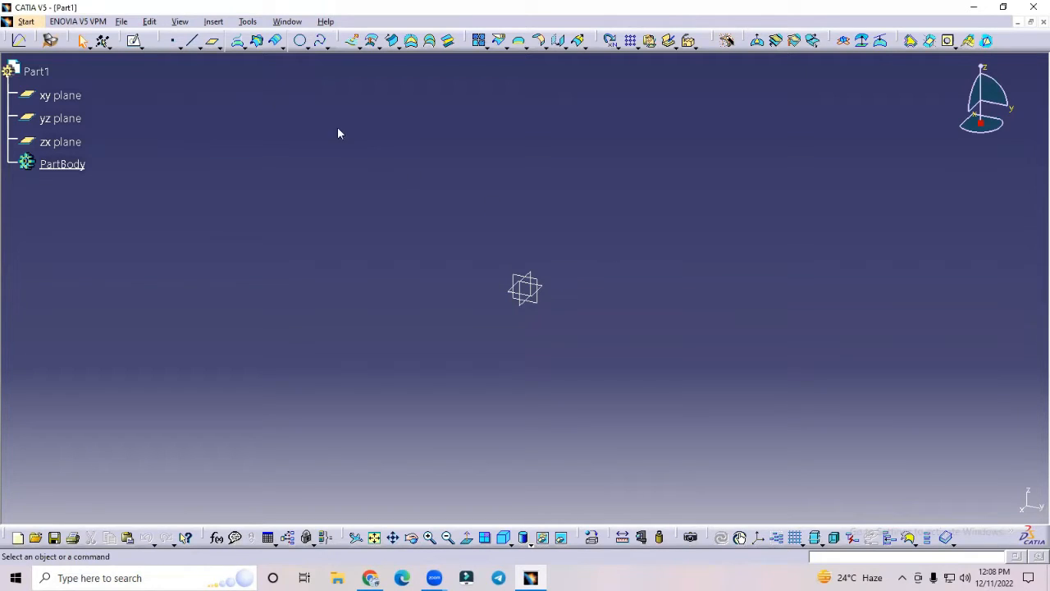
Start a point of type Coordinates and preview it with Z set to 50 mm.
{"action": "left_click", "coordinate": [173, 40]}
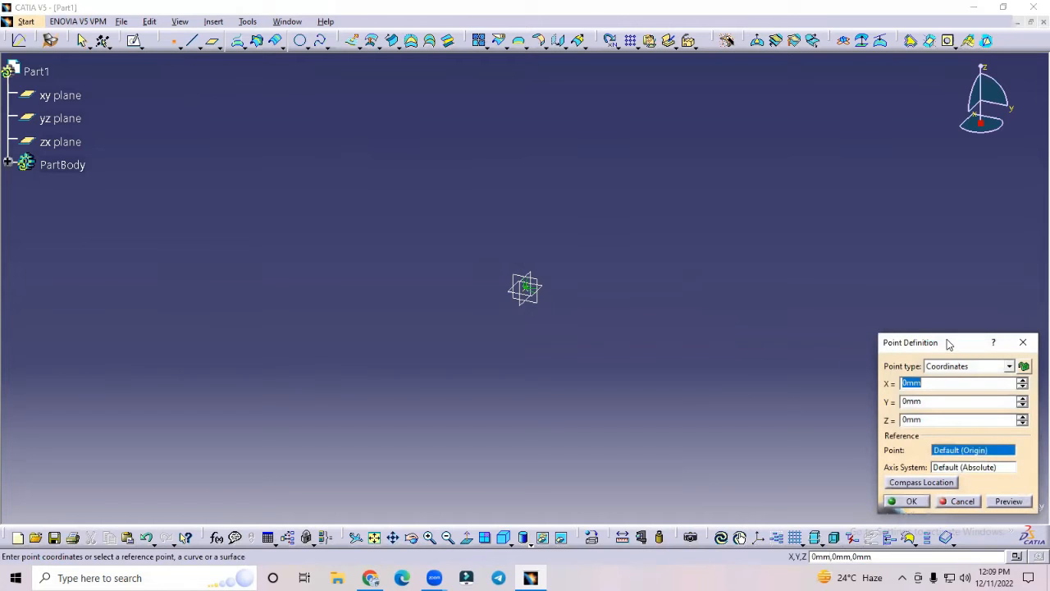
{"action": "left_click_drag", "start_coordinate": [948, 343], "coordinate": [740, 186]}
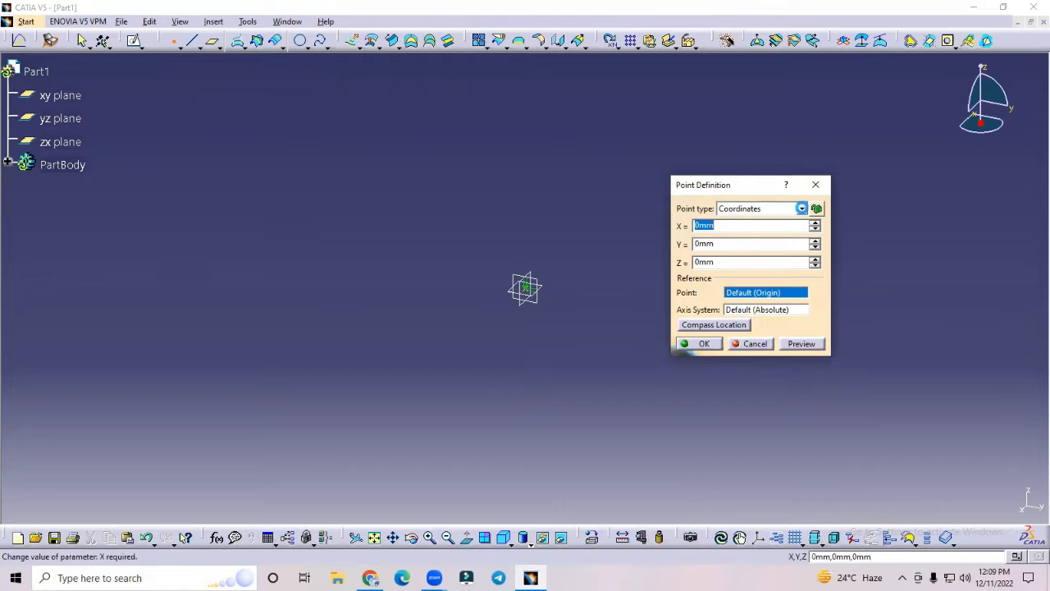
{"action": "left_click", "coordinate": [801, 208]}
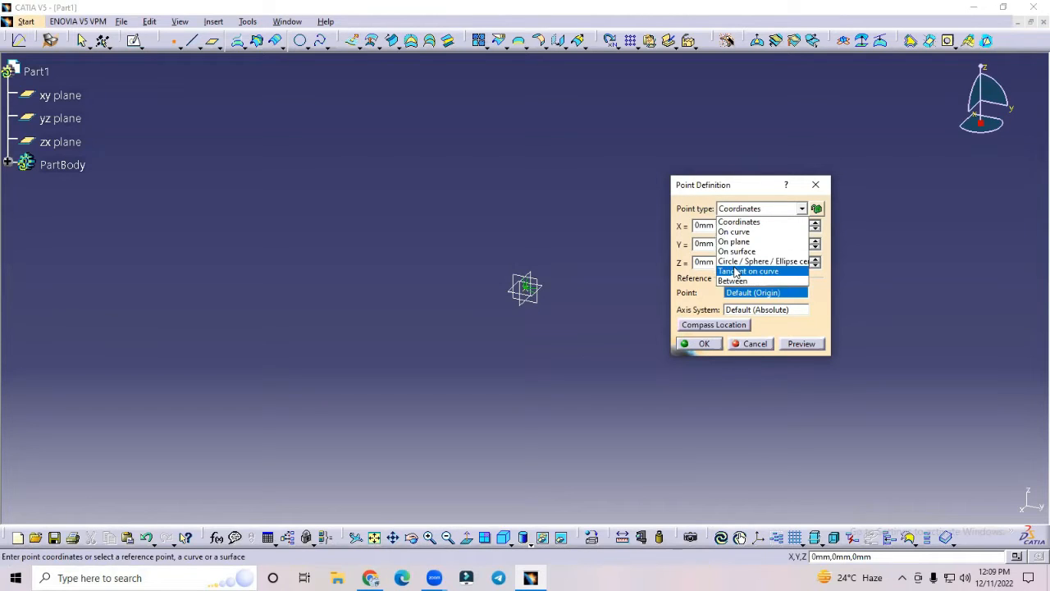
{"action": "left_click", "coordinate": [865, 256]}
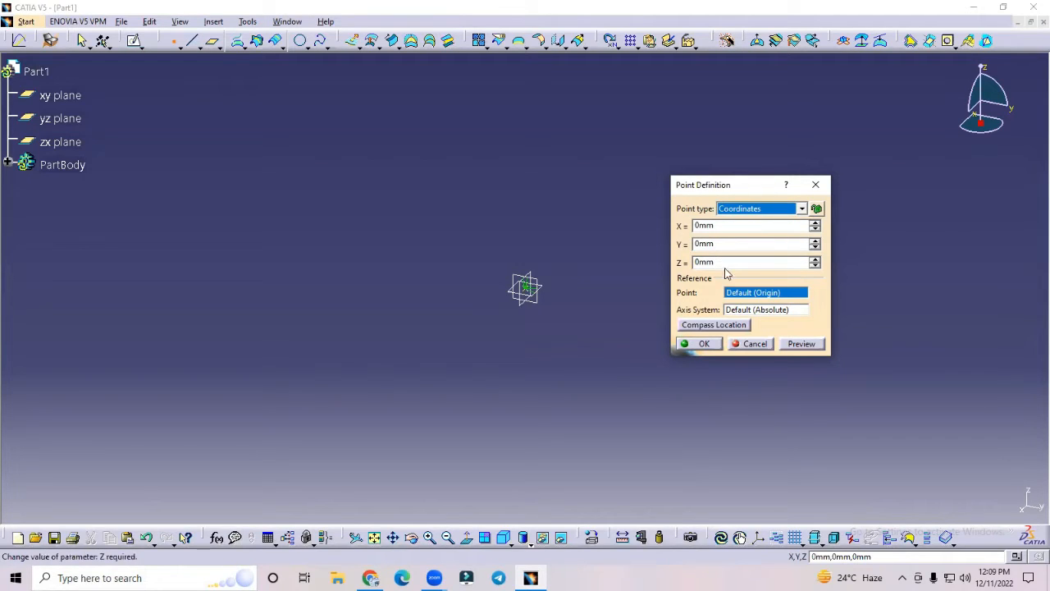
{"action": "left_click_drag", "start_coordinate": [715, 263], "coordinate": [695, 262]}
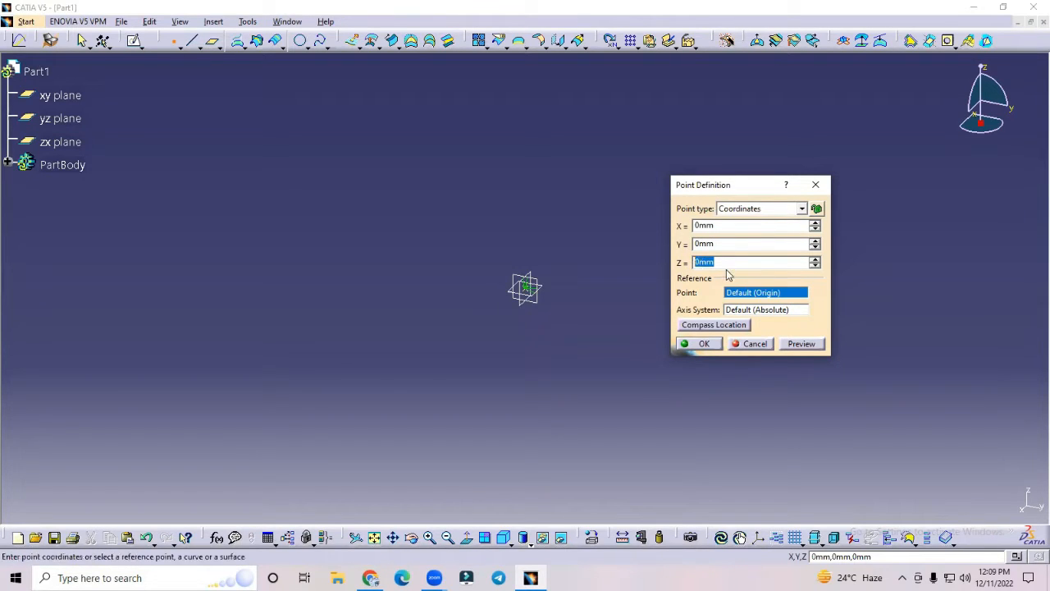
{"action": "type", "text": "50"}
{"action": "left_click", "coordinate": [795, 345]}
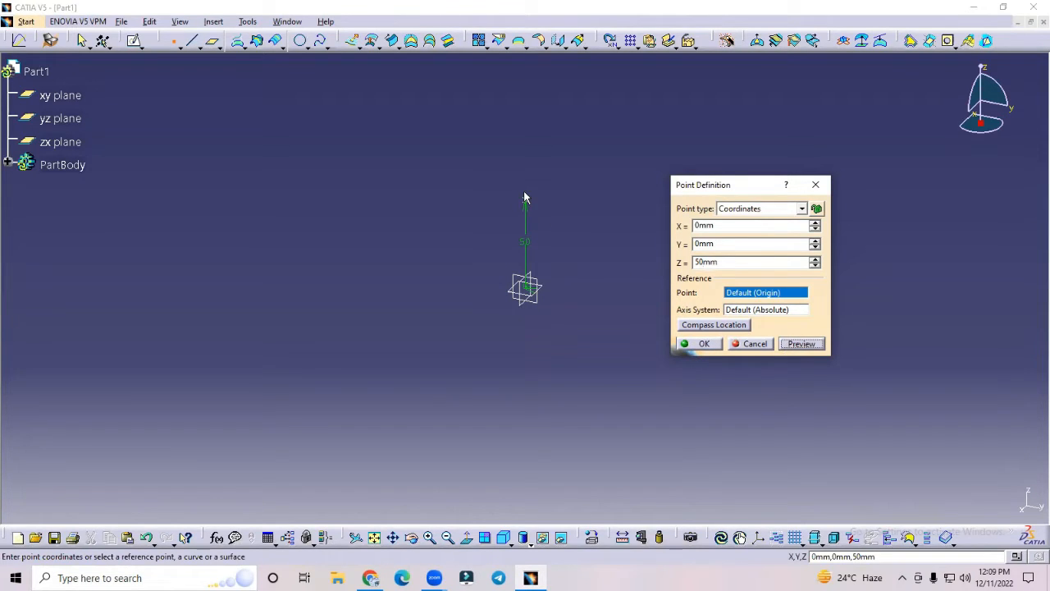
Set the point's Y coordinate to 50 mm and its Z coordinate to 0 mm.
{"action": "double_click", "coordinate": [722, 245]}
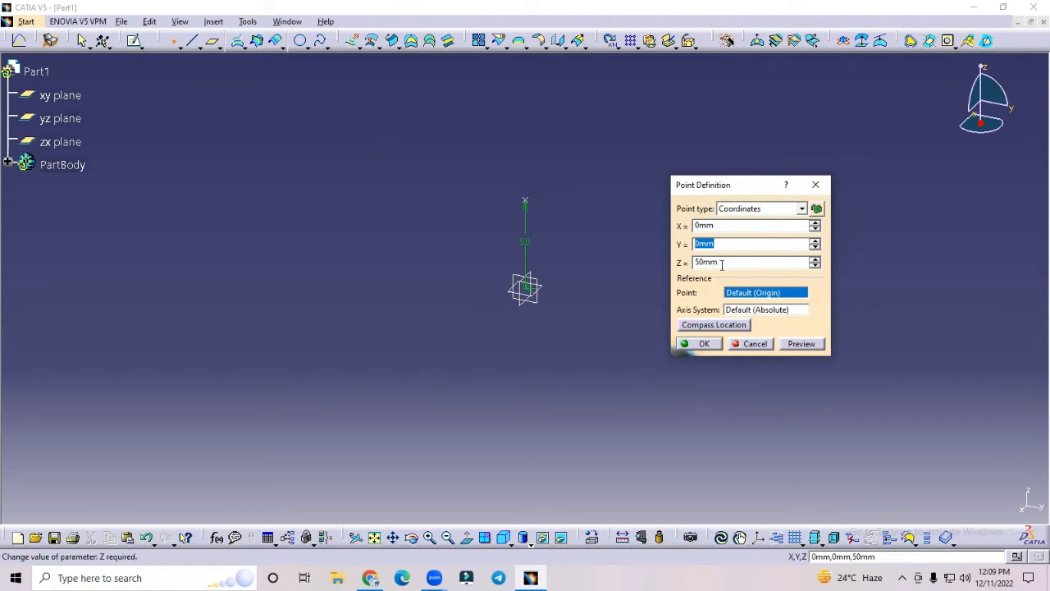
{"action": "type", "text": "50"}
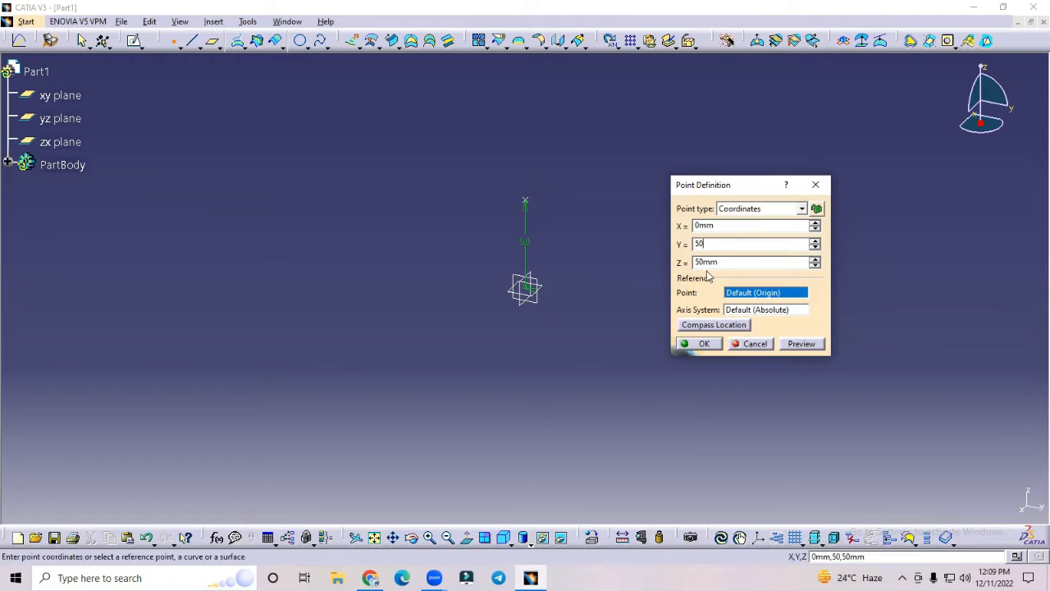
{"action": "key", "text": "Tab"}
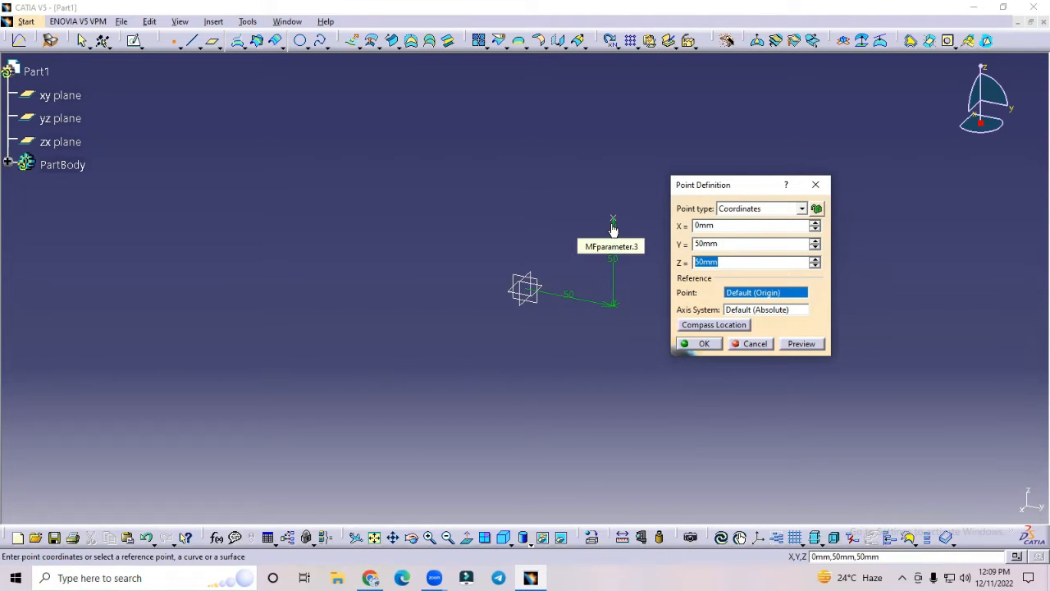
{"action": "type", "text": "0"}
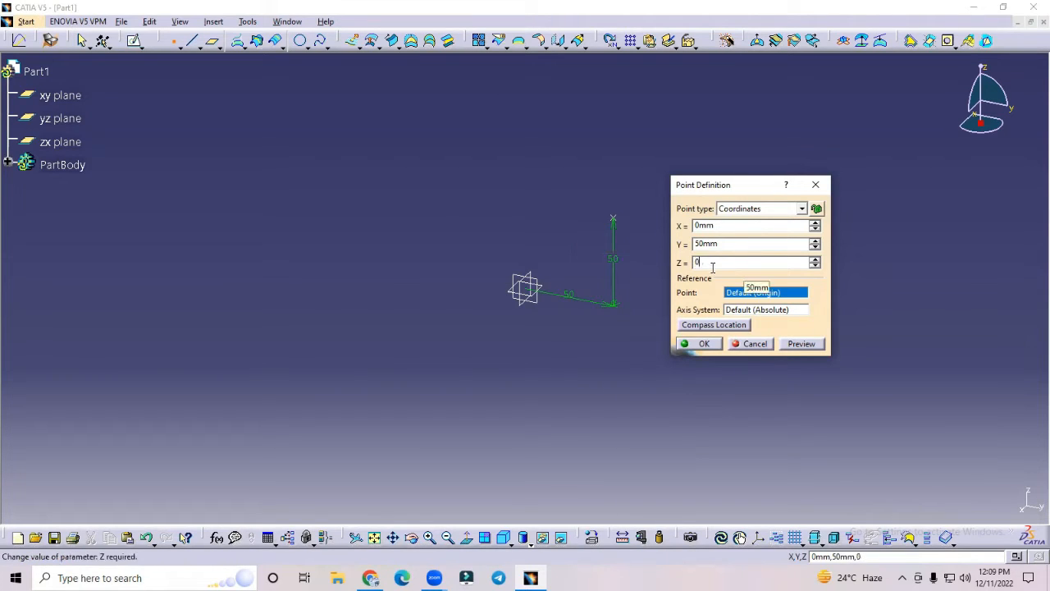
{"action": "key", "text": "Return"}
Set the point's X coordinate to 100 mm and create the point.
{"action": "left_click", "coordinate": [723, 226]}
{"action": "double_click", "coordinate": [723, 226]}
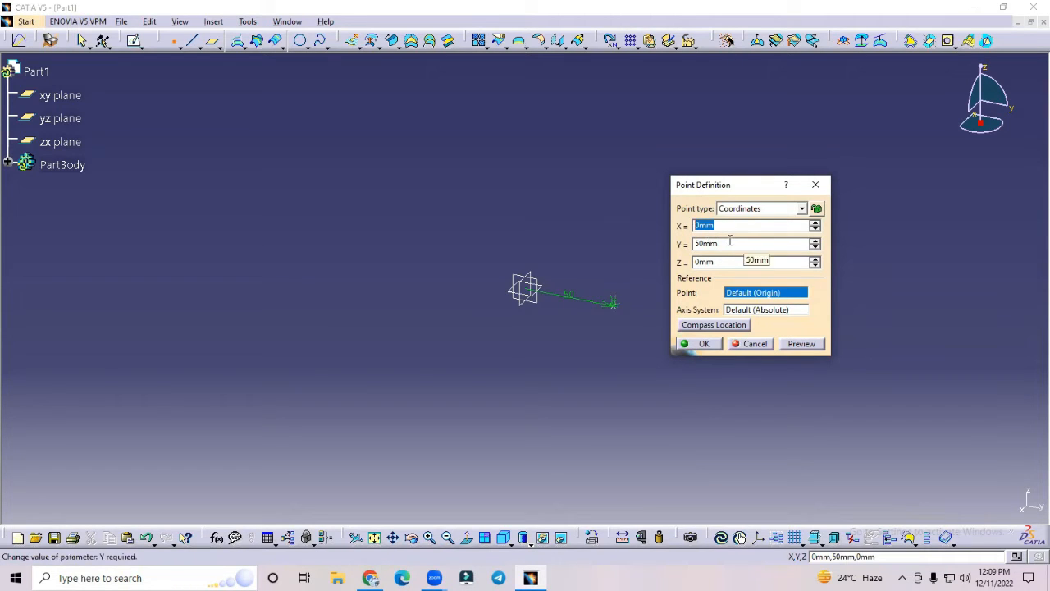
{"action": "type", "text": "100"}
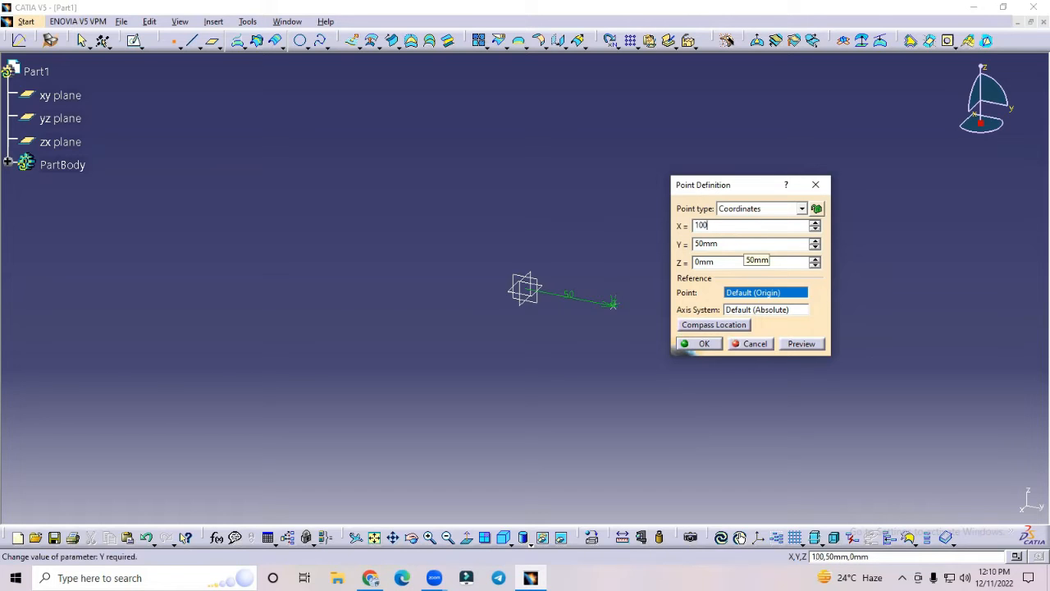
{"action": "key", "text": "Return"}
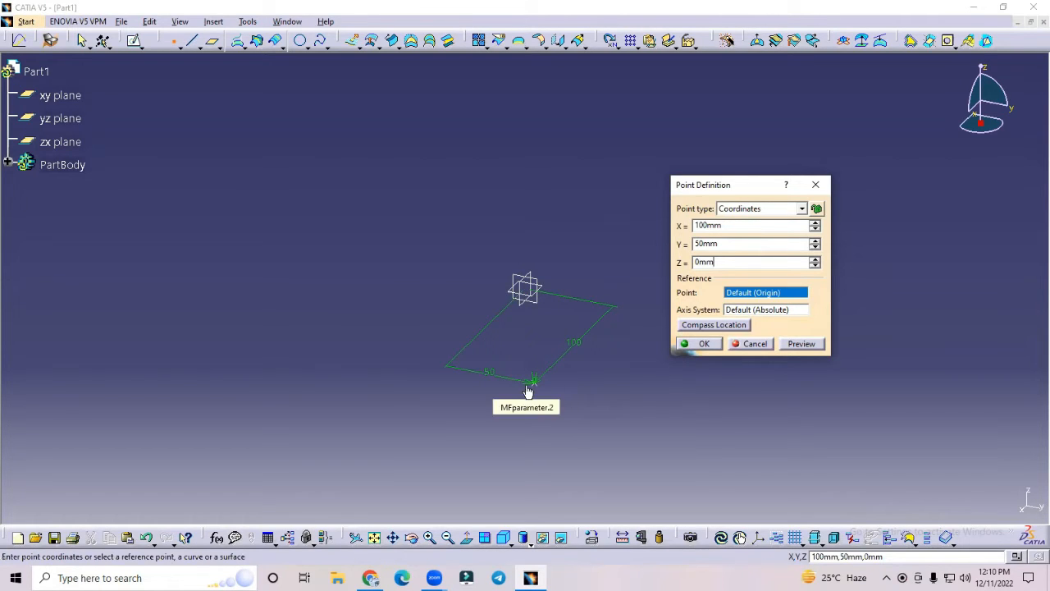
{"action": "left_click", "coordinate": [710, 343]}
{"action": "left_click", "coordinate": [173, 40]}
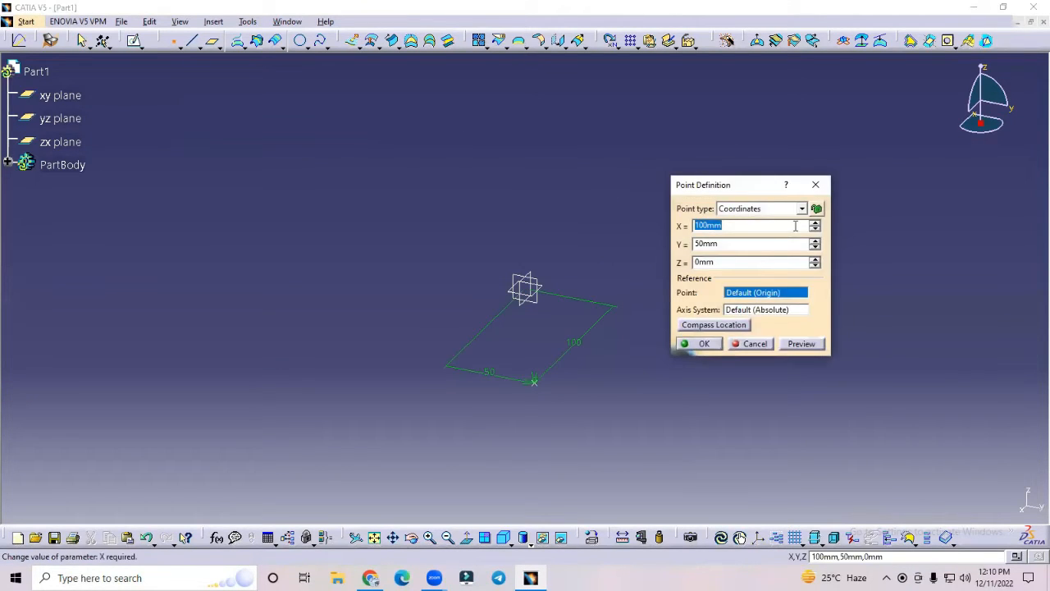
{"action": "left_click", "coordinate": [801, 209]}
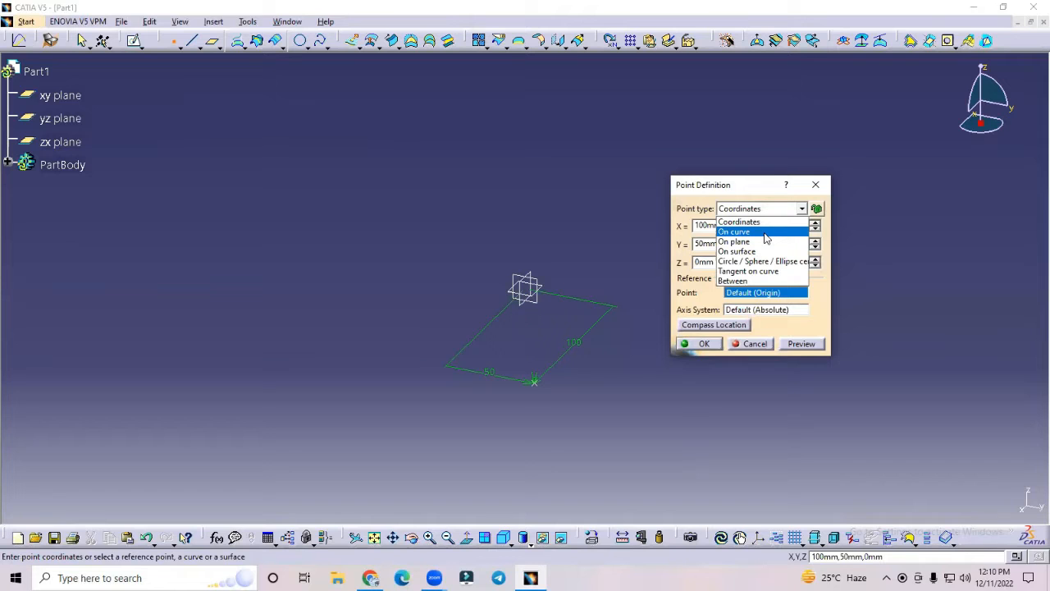
{"action": "left_click", "coordinate": [755, 343]}
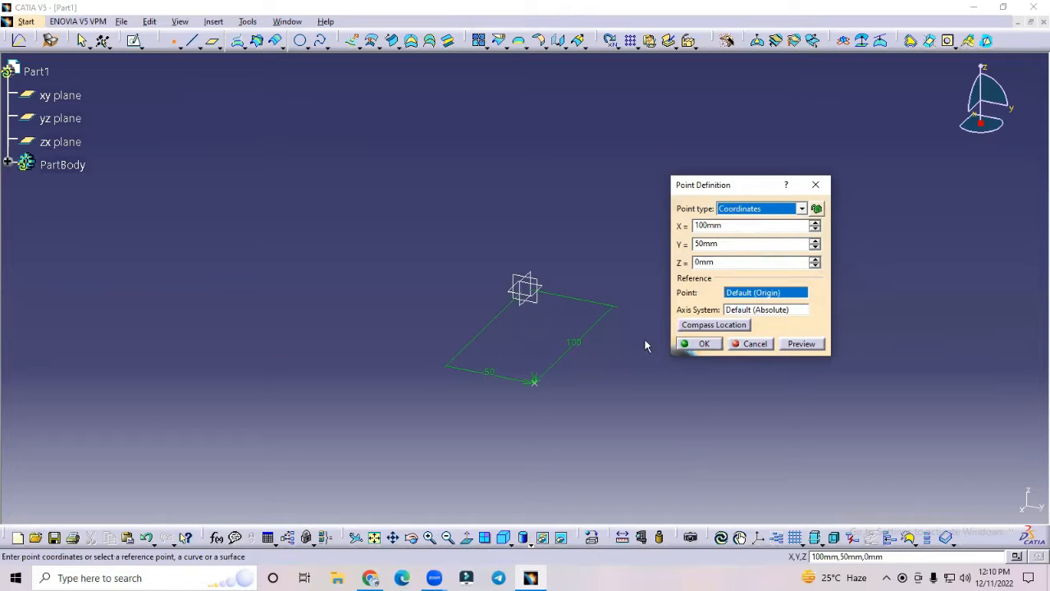
{"action": "left_click", "coordinate": [752, 344]}
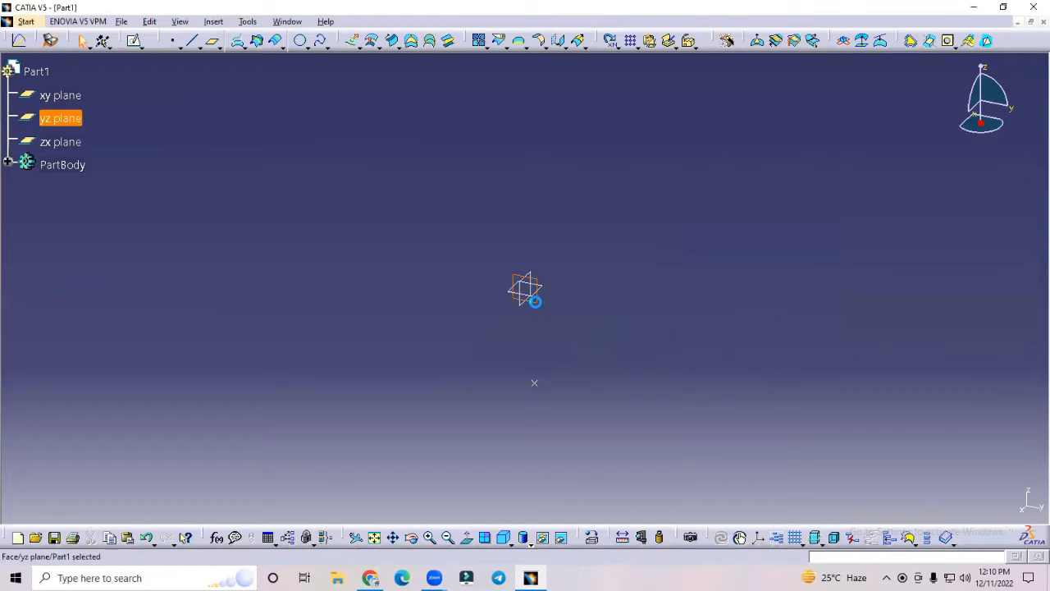
Sketch a wavy five-point spline above the origin on the yz plane and exit the sketch.
{"action": "left_click", "coordinate": [134, 40]}
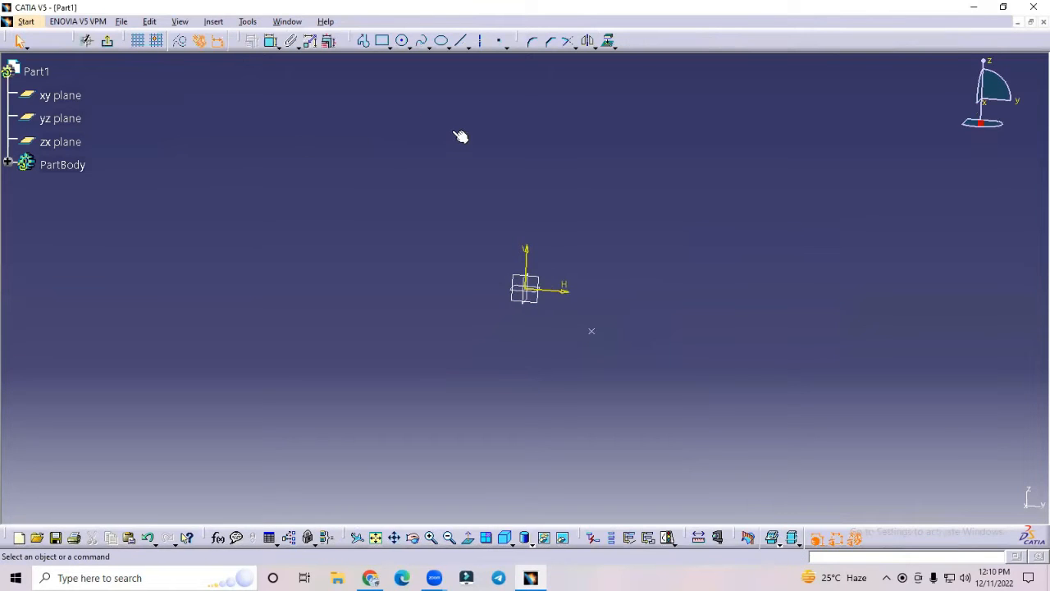
{"action": "left_click", "coordinate": [421, 40]}
{"action": "left_click", "coordinate": [402, 256]}
{"action": "left_click", "coordinate": [478, 219]}
{"action": "left_click", "coordinate": [587, 246]}
{"action": "left_click", "coordinate": [662, 239]}
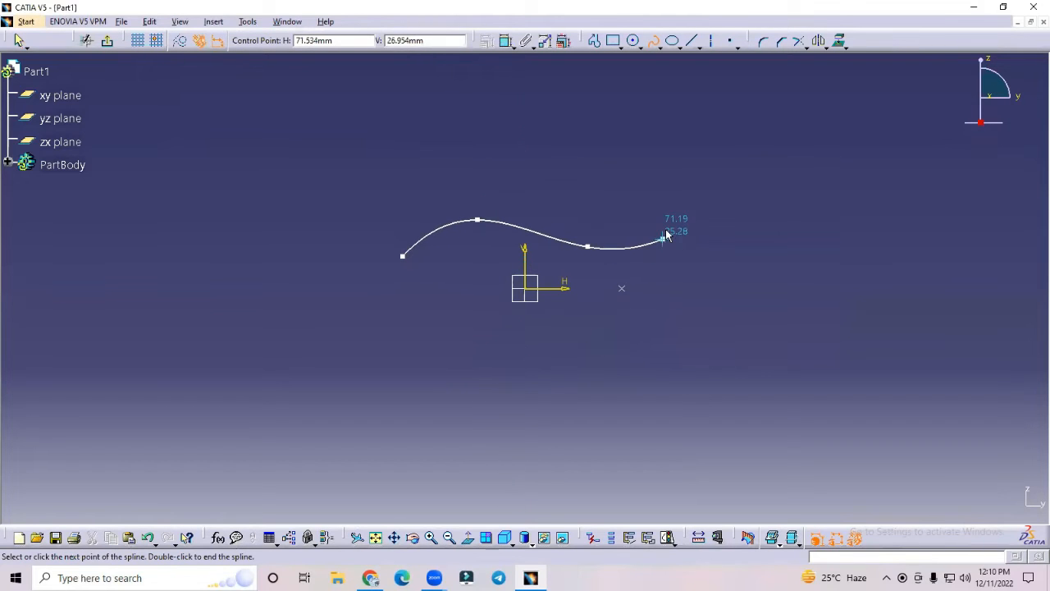
{"action": "left_click", "coordinate": [685, 215]}
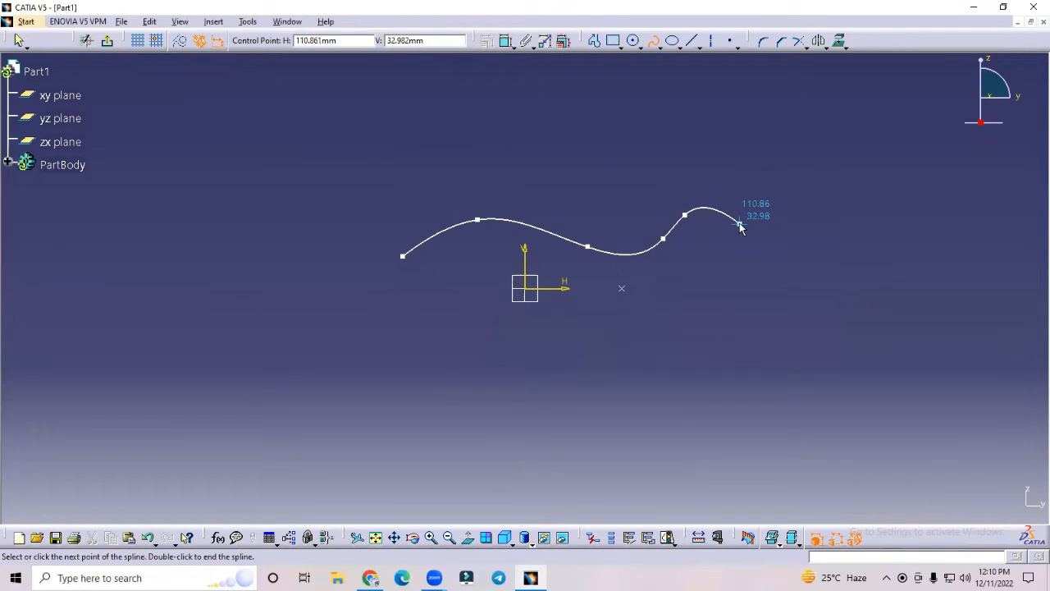
{"action": "key", "text": "Escape"}
{"action": "key", "text": "Escape"}
{"action": "left_click", "coordinate": [107, 41]}
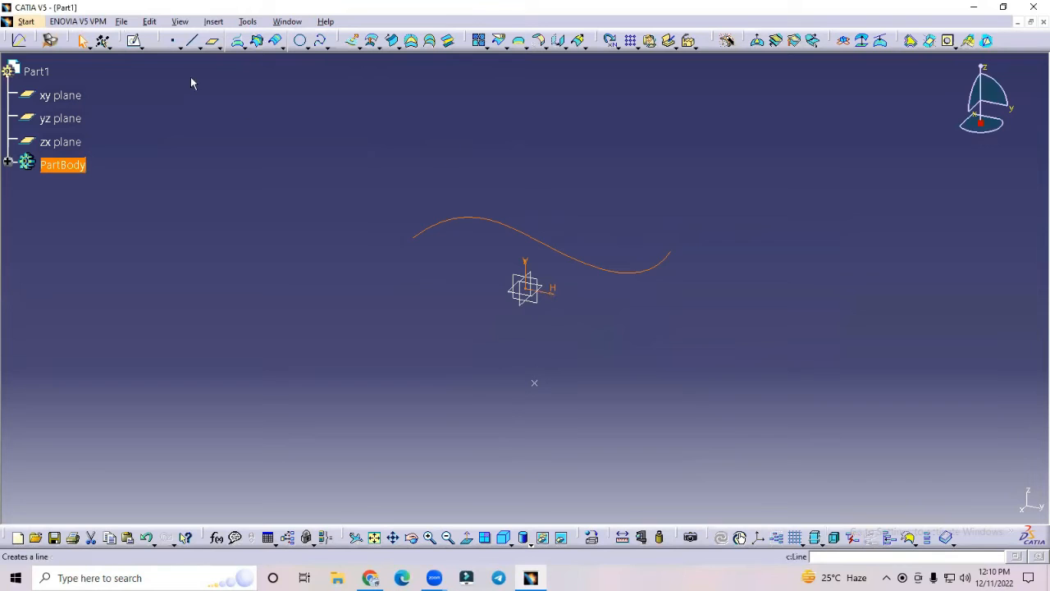
Start a point of type On curve and choose the spline sketch as its curve.
{"action": "left_click", "coordinate": [593, 192]}
{"action": "middle_click_drag", "start_coordinate": [593, 191], "coordinate": [533, 229]}
{"action": "left_click", "coordinate": [174, 41]}
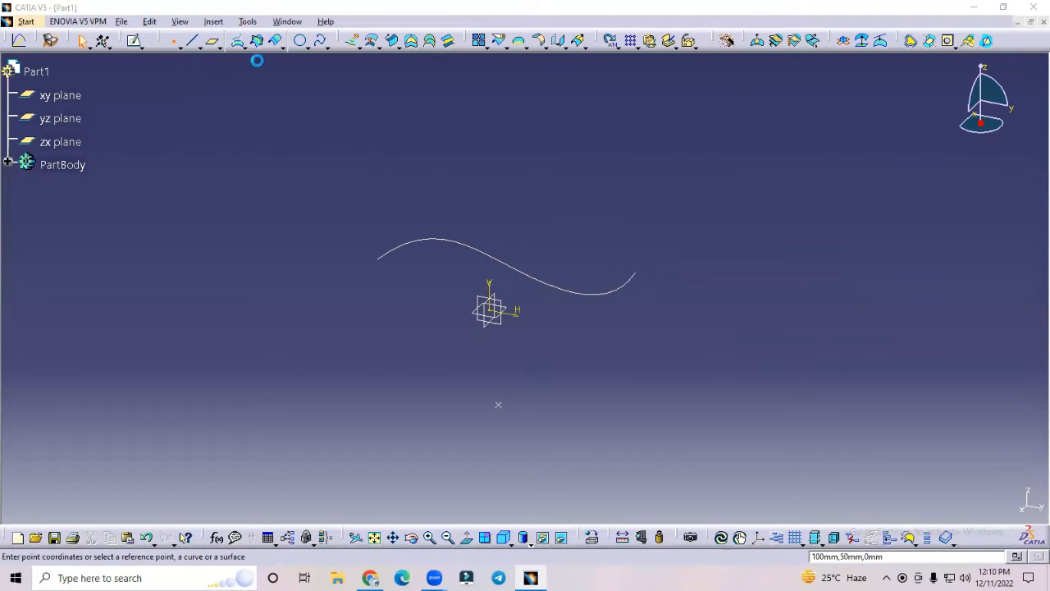
{"action": "left_click", "coordinate": [801, 208]}
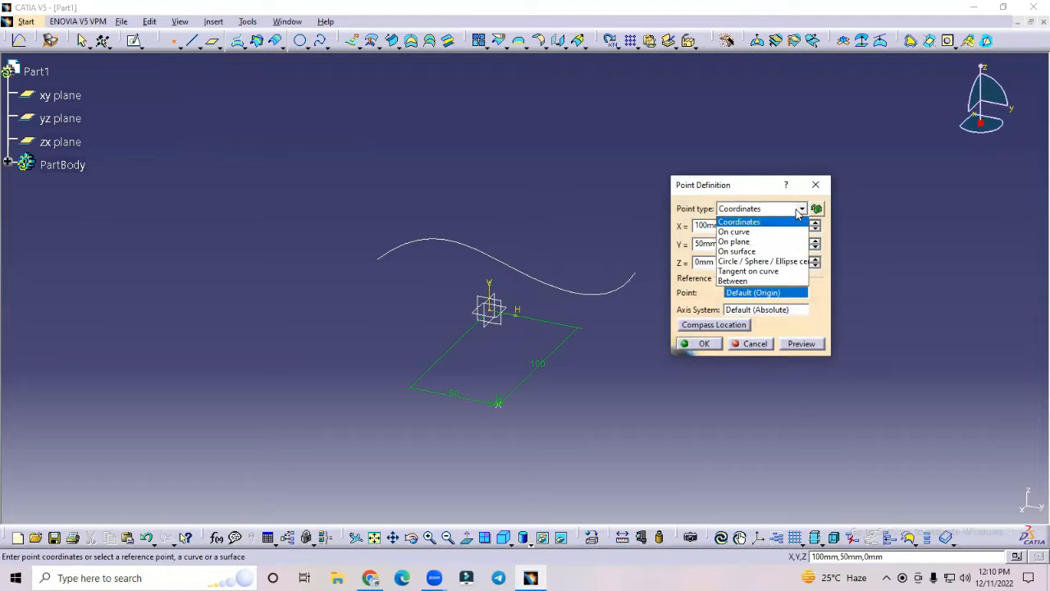
{"action": "left_click", "coordinate": [764, 232]}
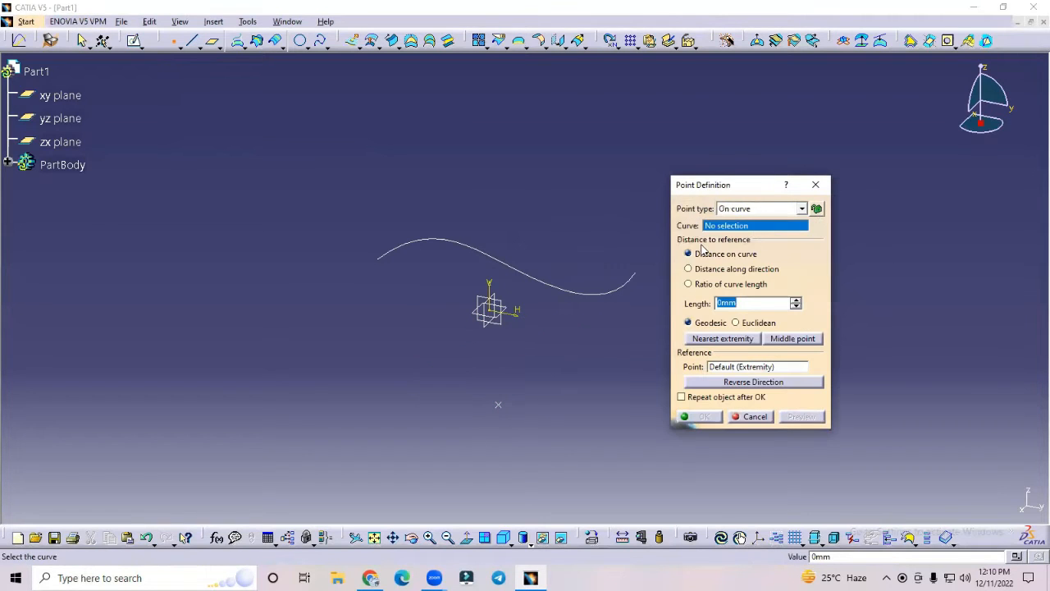
{"action": "left_click", "coordinate": [479, 253]}
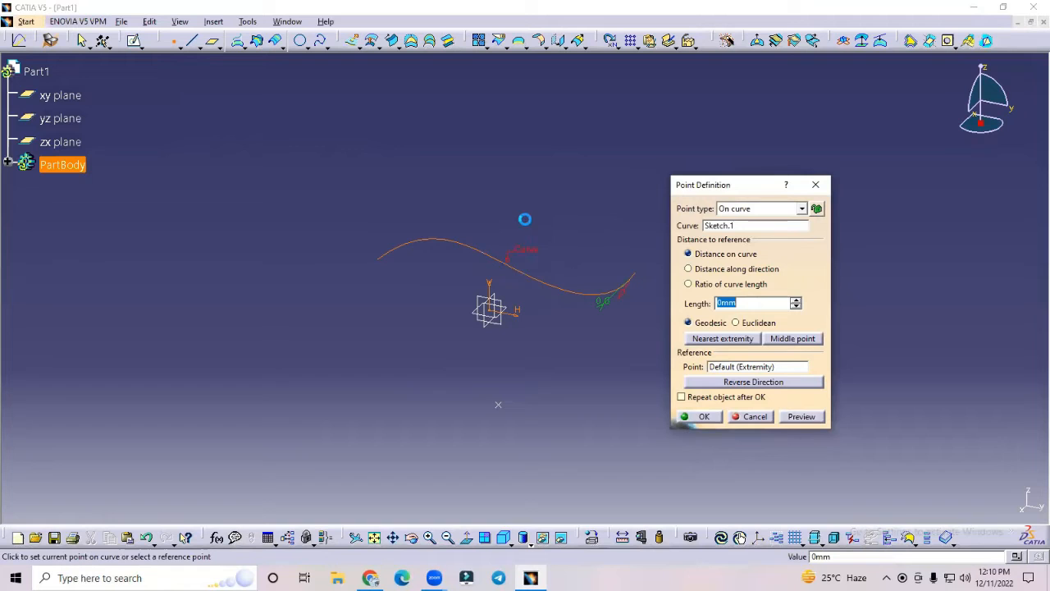
Set the point's geodesic distance on the curve to 120 mm and try placing it at the curve's middle point.
{"action": "left_click", "coordinate": [630, 289]}
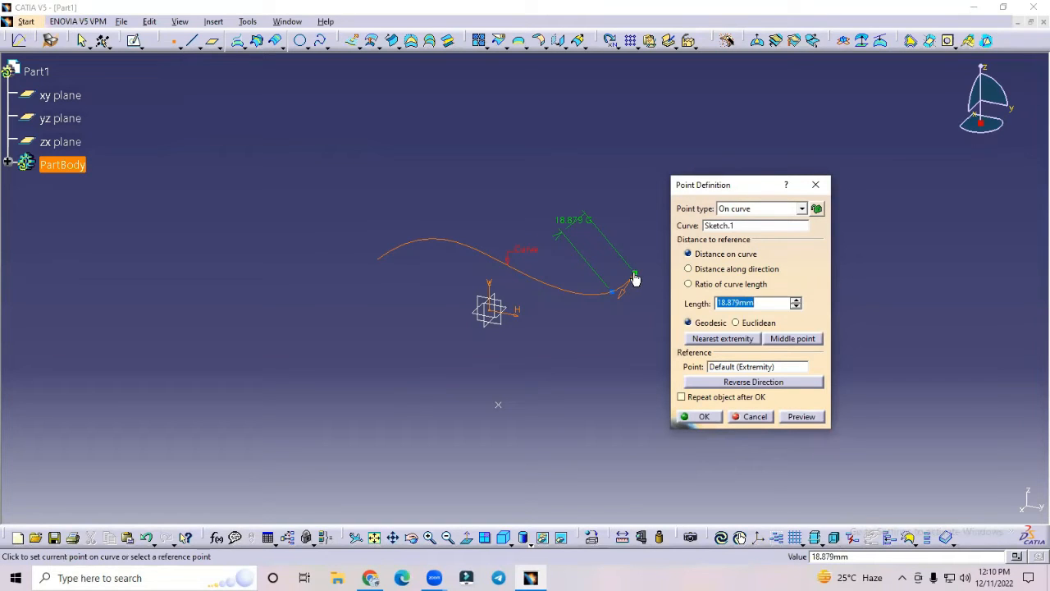
{"action": "left_click_drag", "start_coordinate": [624, 298], "coordinate": [454, 239]}
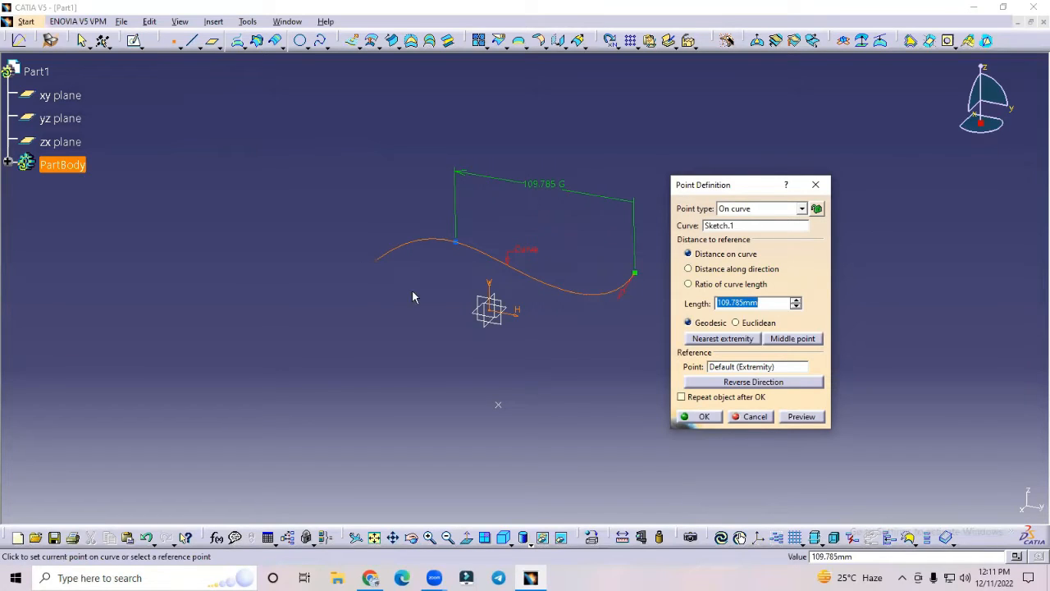
{"action": "left_click_drag", "start_coordinate": [769, 303], "coordinate": [711, 303]}
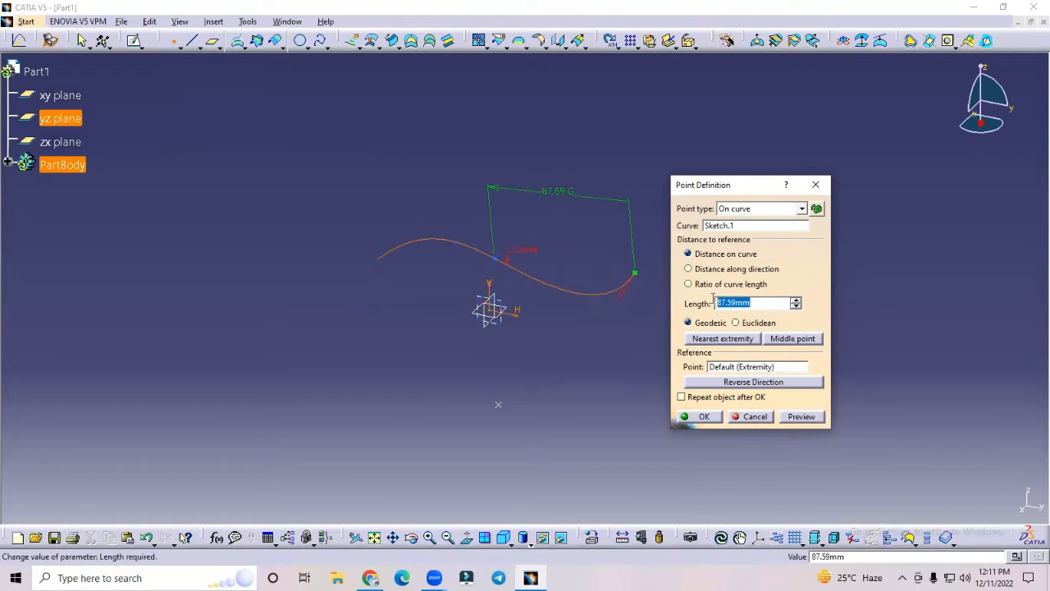
{"action": "type", "text": "120"}
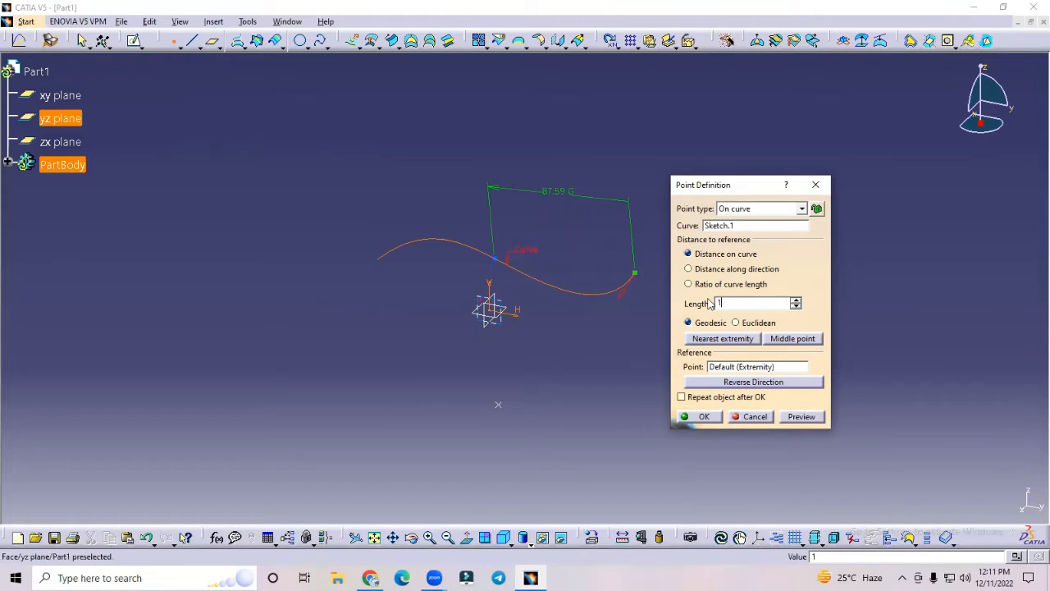
{"action": "left_click", "coordinate": [875, 314]}
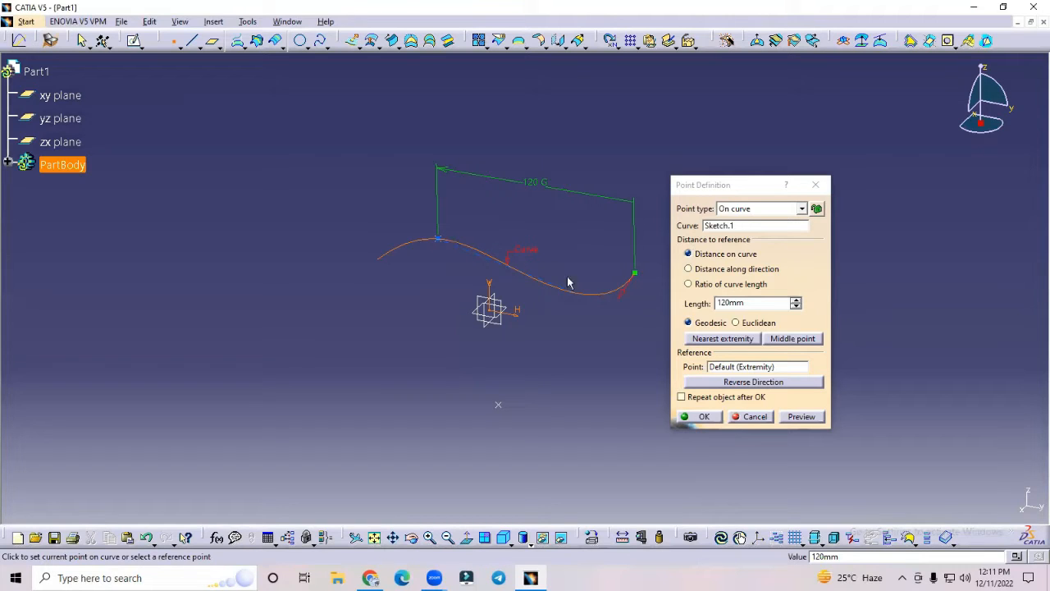
{"action": "left_click", "coordinate": [787, 338]}
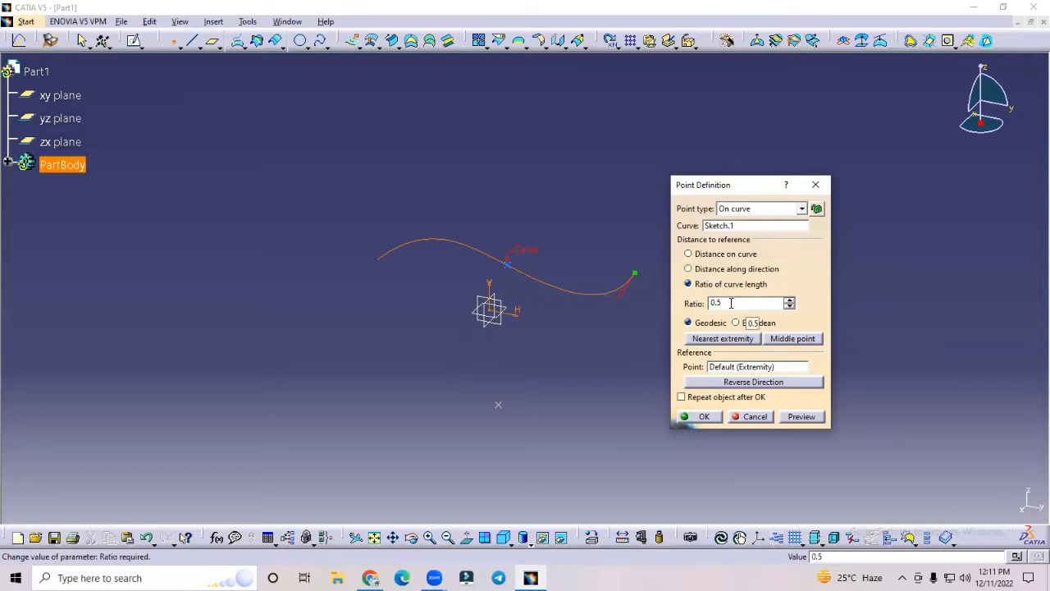
Define the point by distance along the zx plane's direction with a 30 mm offset and create it.
{"action": "left_click", "coordinate": [691, 270]}
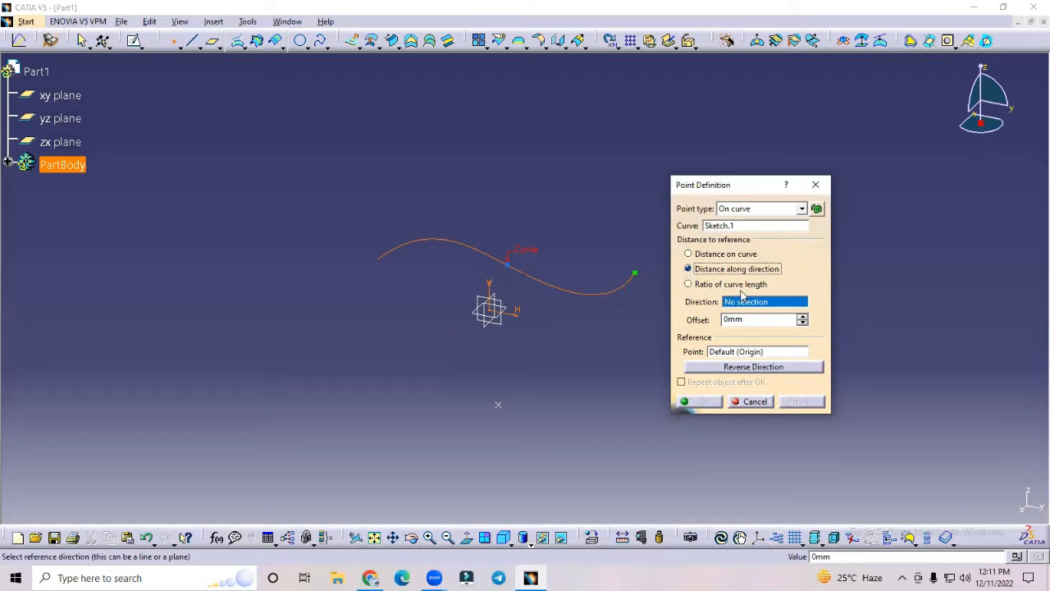
{"action": "left_click", "coordinate": [501, 301]}
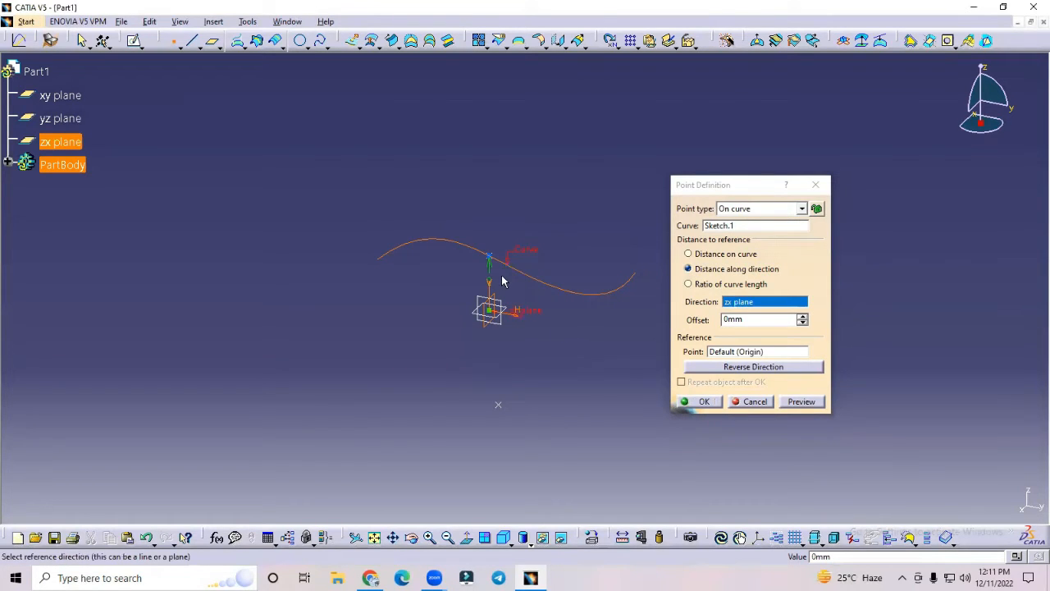
{"action": "left_click_drag", "start_coordinate": [748, 323], "coordinate": [706, 319]}
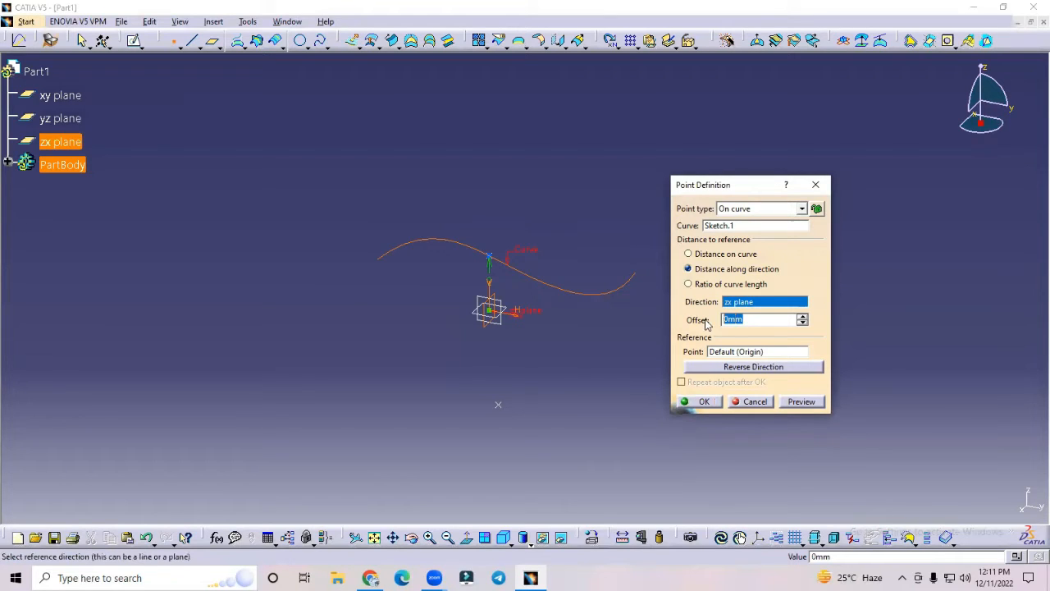
{"action": "type", "text": "30"}
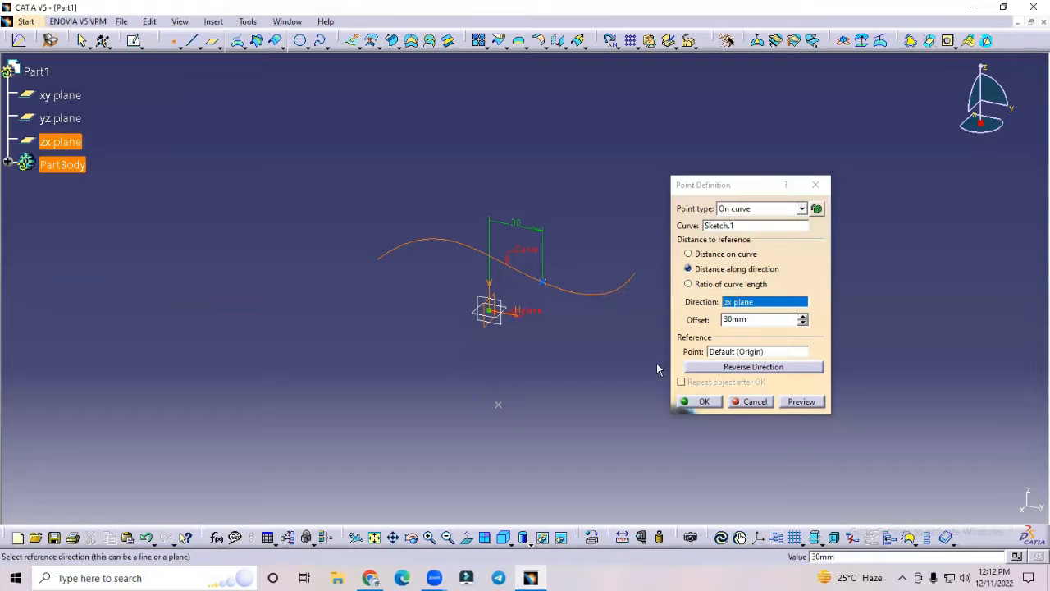
{"action": "left_click", "coordinate": [701, 401]}
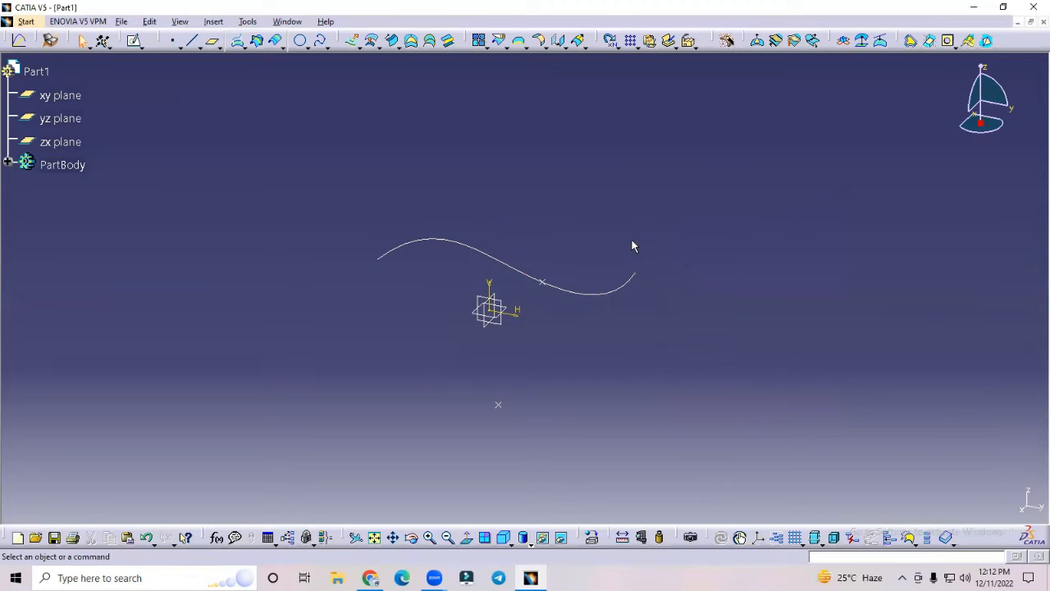
Start a point of type On plane on the yz plane and place it roughly beyond the spline's end.
{"action": "left_click", "coordinate": [174, 40]}
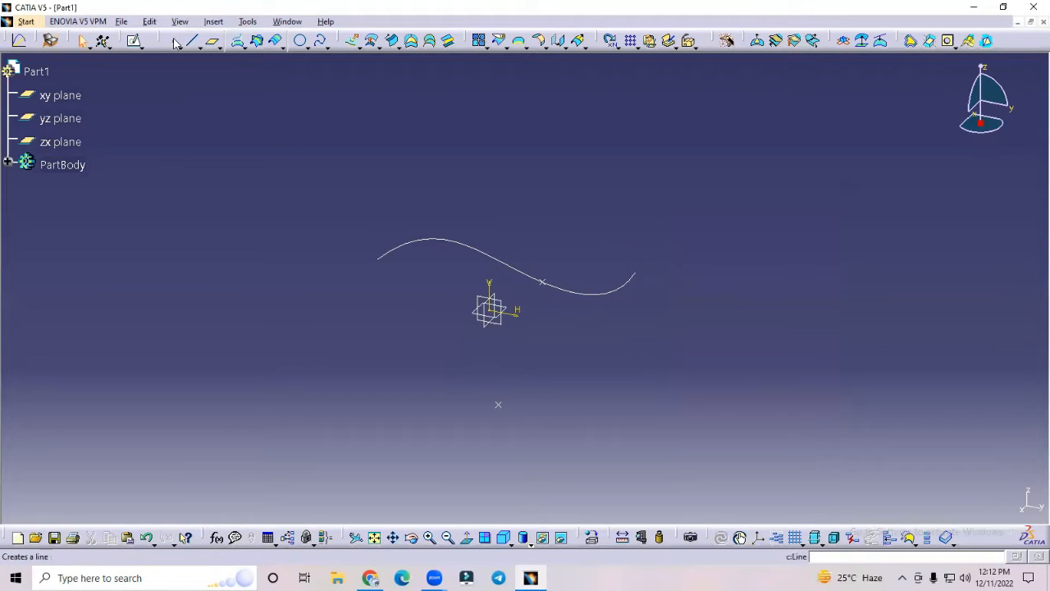
{"action": "left_click", "coordinate": [802, 209]}
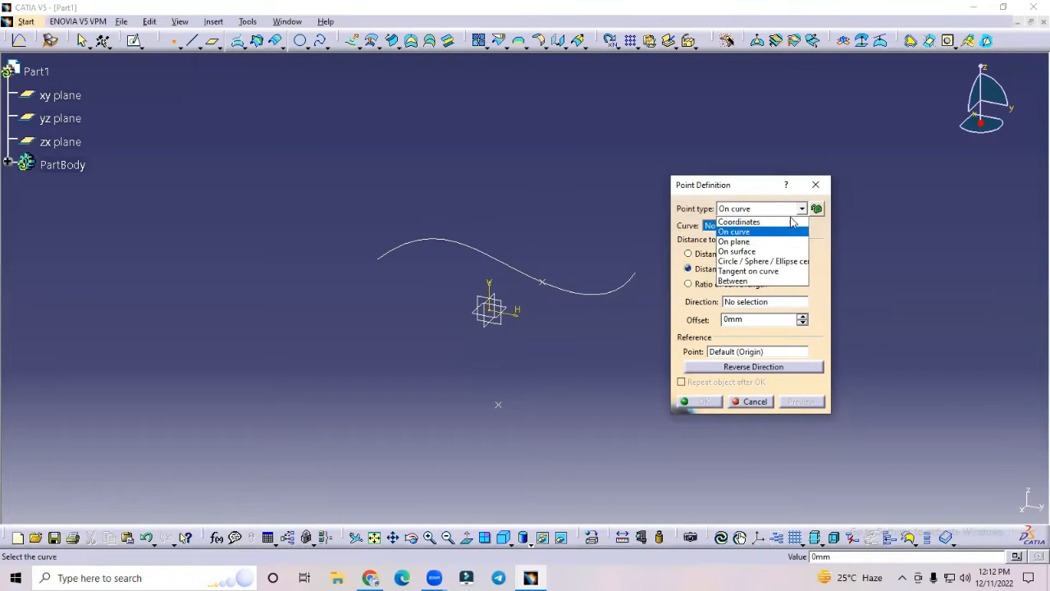
{"action": "left_click", "coordinate": [767, 242]}
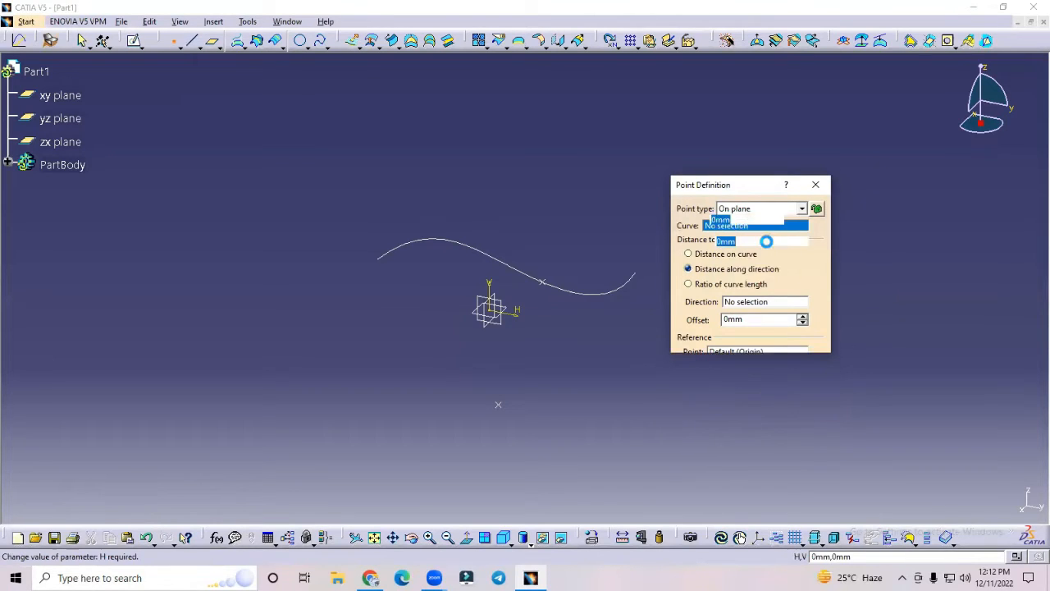
{"action": "left_click", "coordinate": [508, 310]}
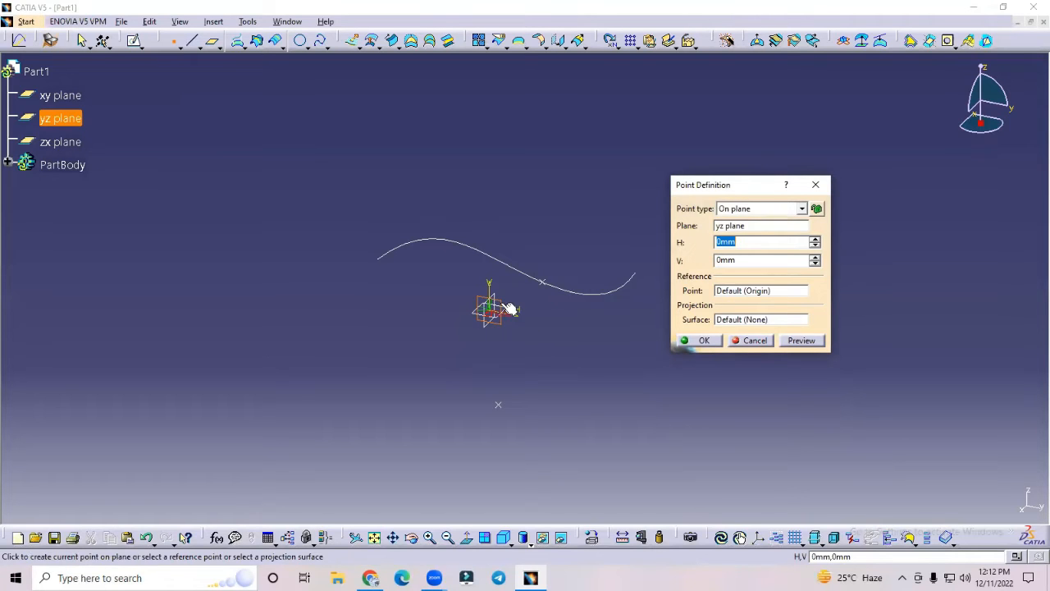
{"action": "left_click", "coordinate": [652, 265]}
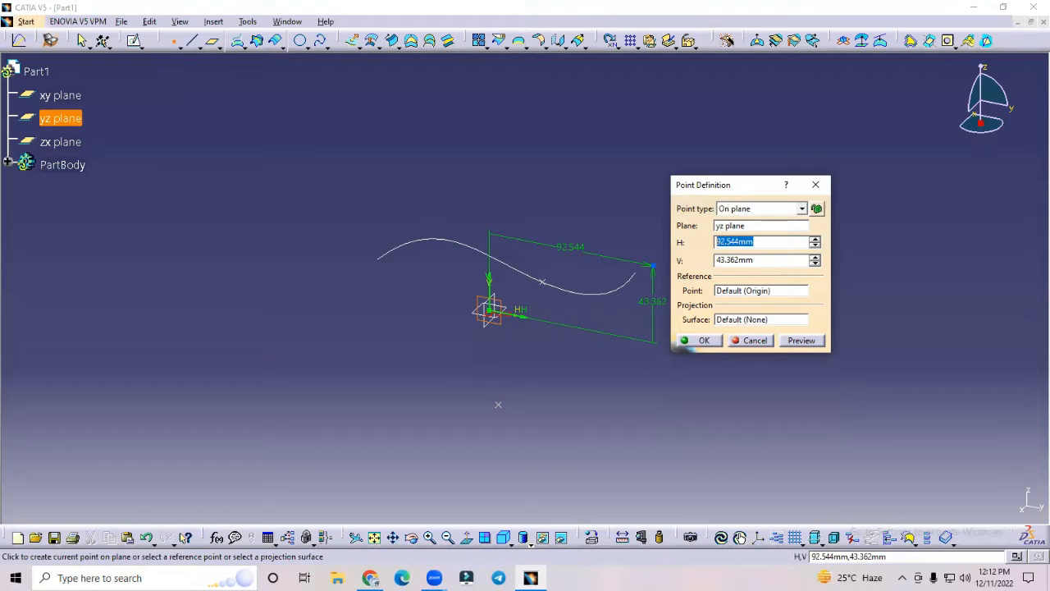
Set the point's H coordinate to 100 mm and its V coordinate to 60 mm and create it.
{"action": "type", "text": "100"}
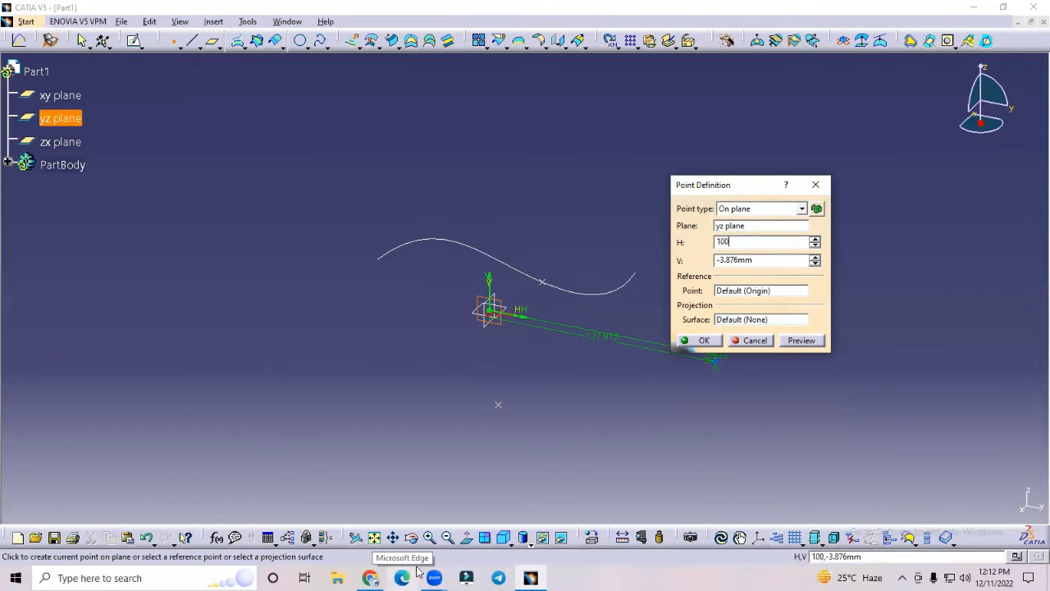
{"action": "key", "text": "Tab"}
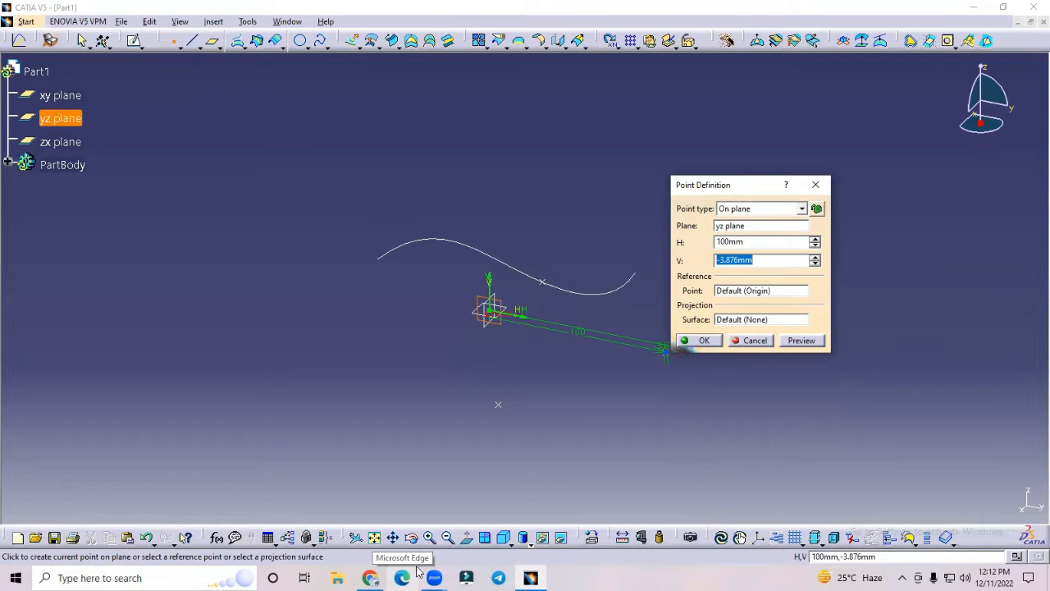
{"action": "type", "text": "6"}
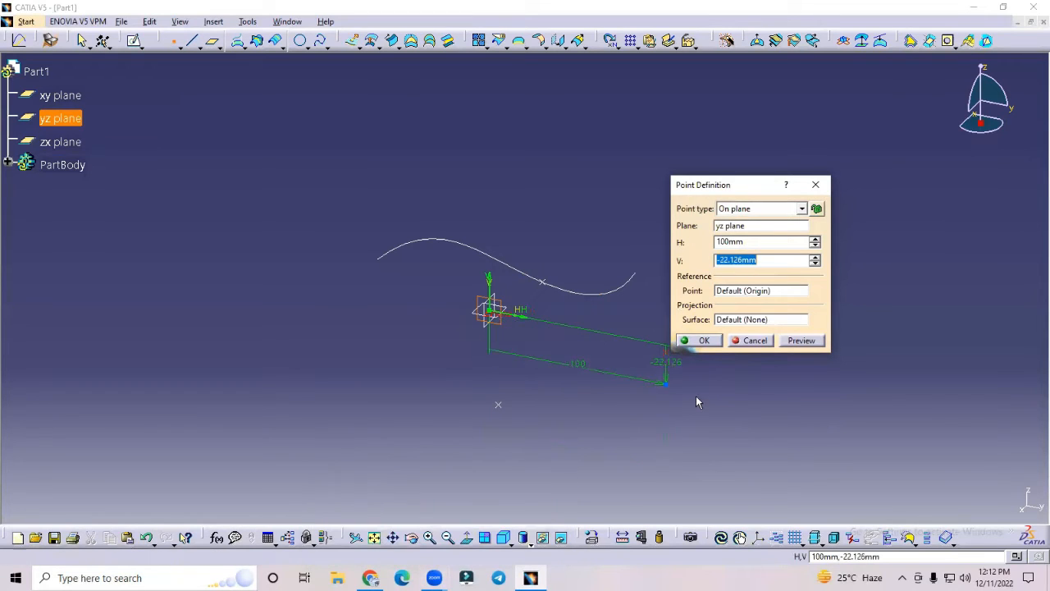
{"action": "type", "text": "60"}
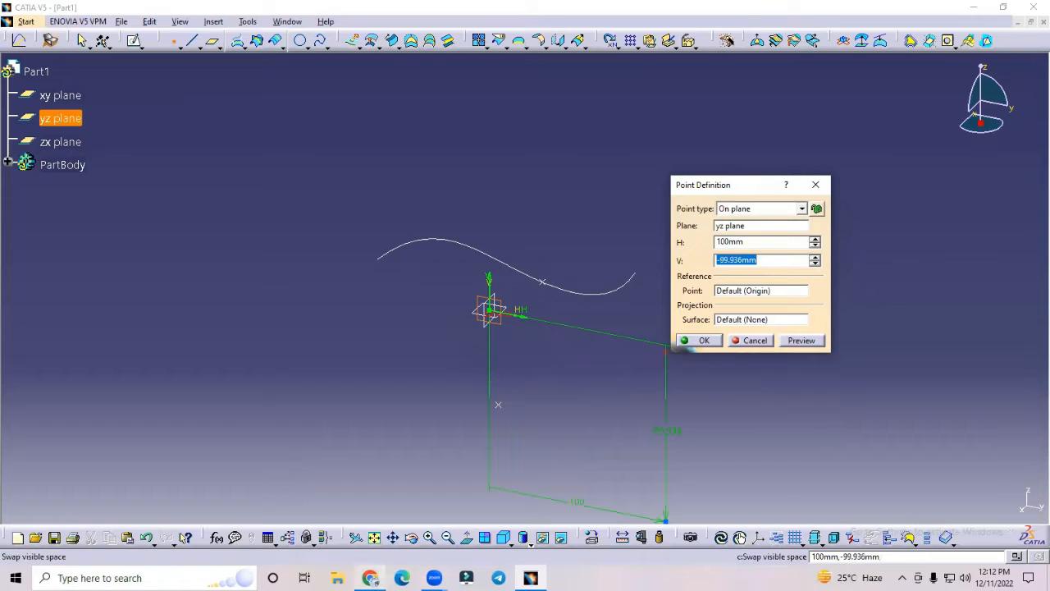
{"action": "type", "text": "60"}
{"action": "key", "text": "Return"}
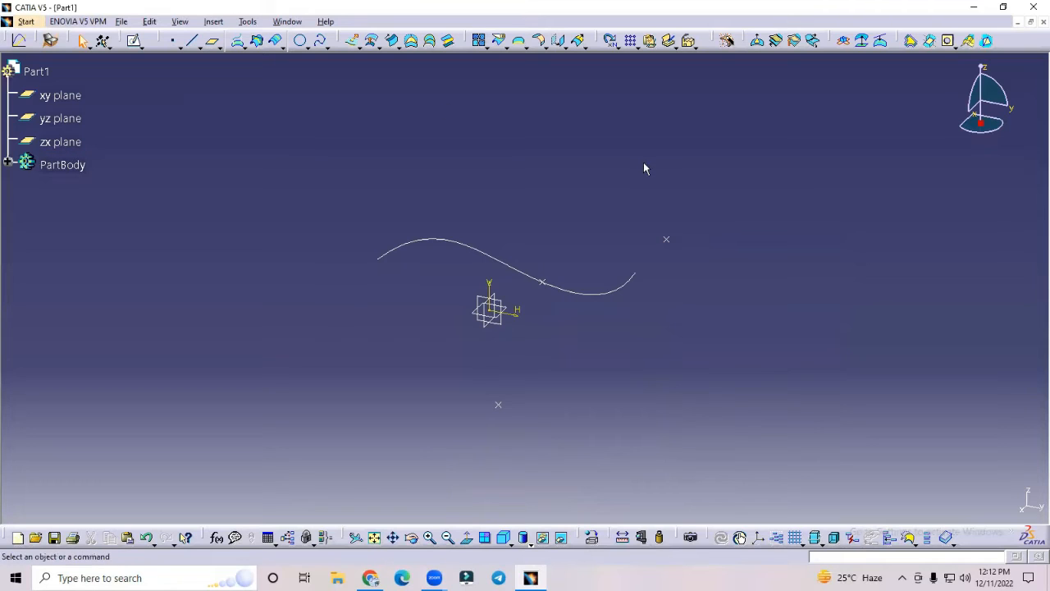
{"action": "left_click", "coordinate": [178, 48]}
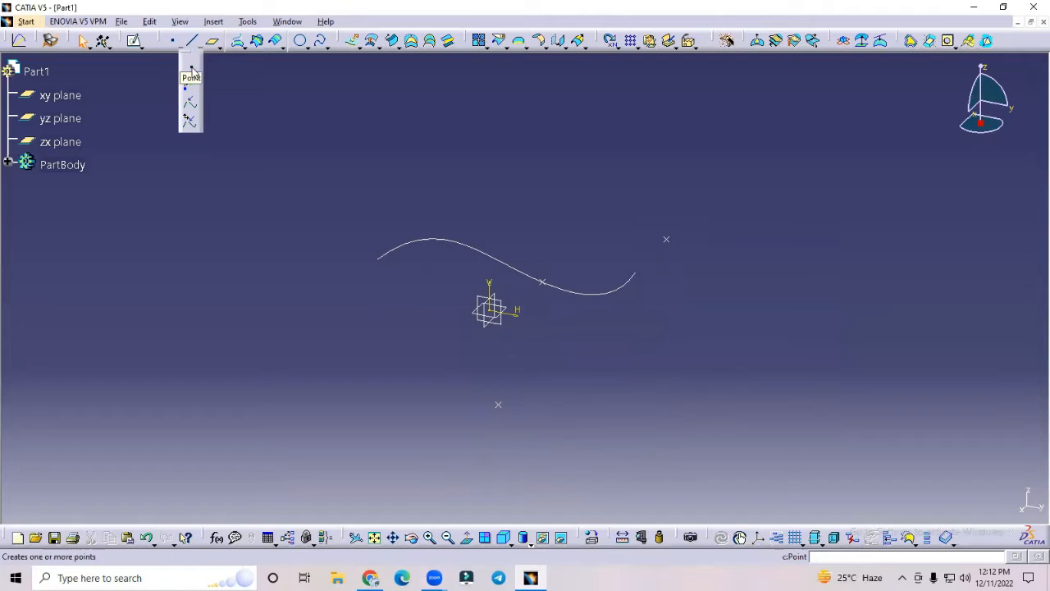
{"action": "left_click", "coordinate": [190, 72]}
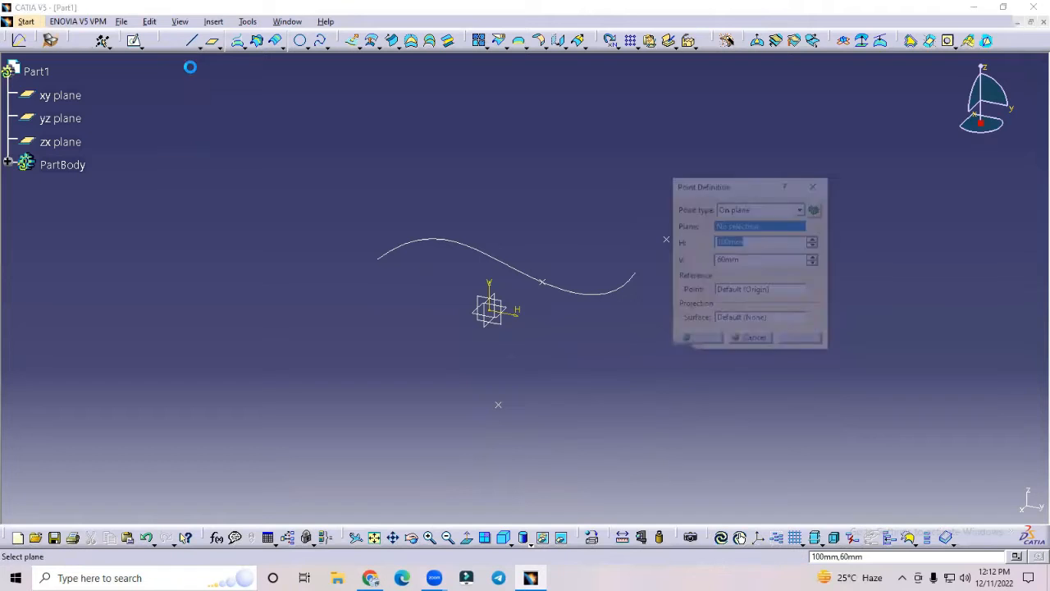
{"action": "left_click", "coordinate": [802, 212]}
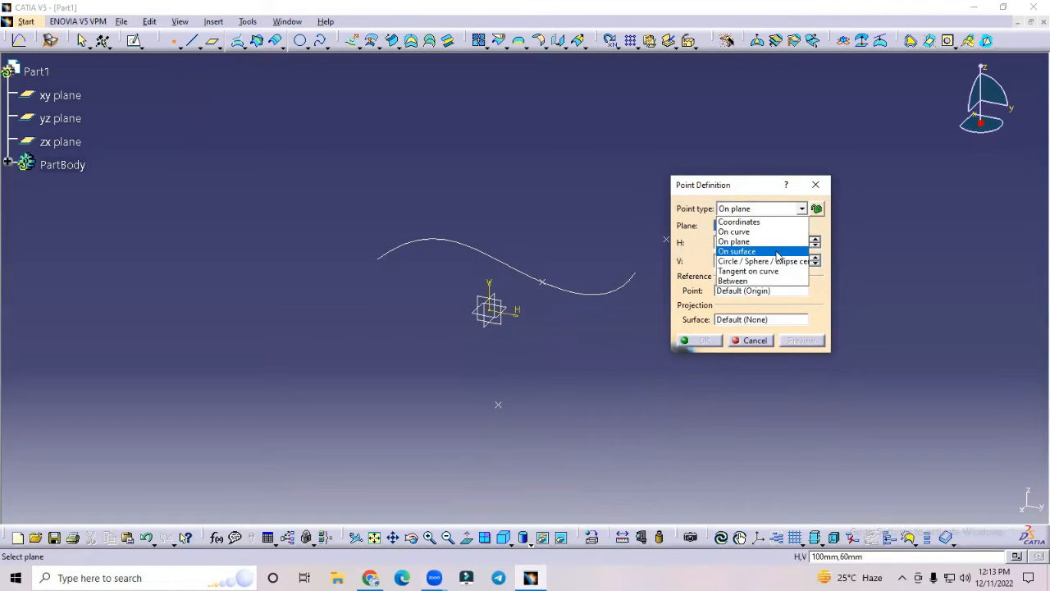
{"action": "left_click", "coordinate": [752, 338]}
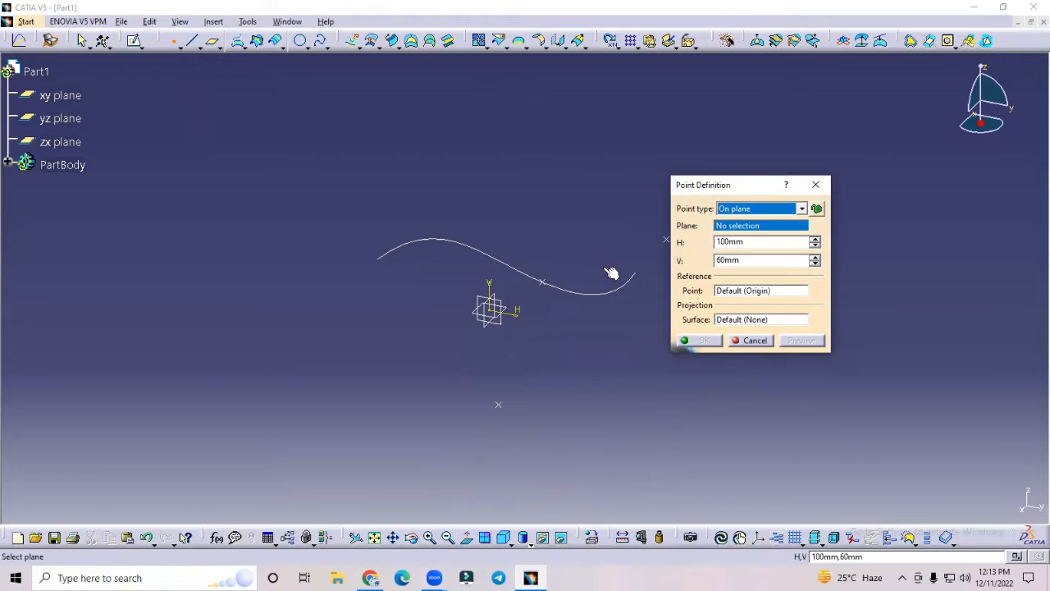
{"action": "left_click", "coordinate": [754, 340]}
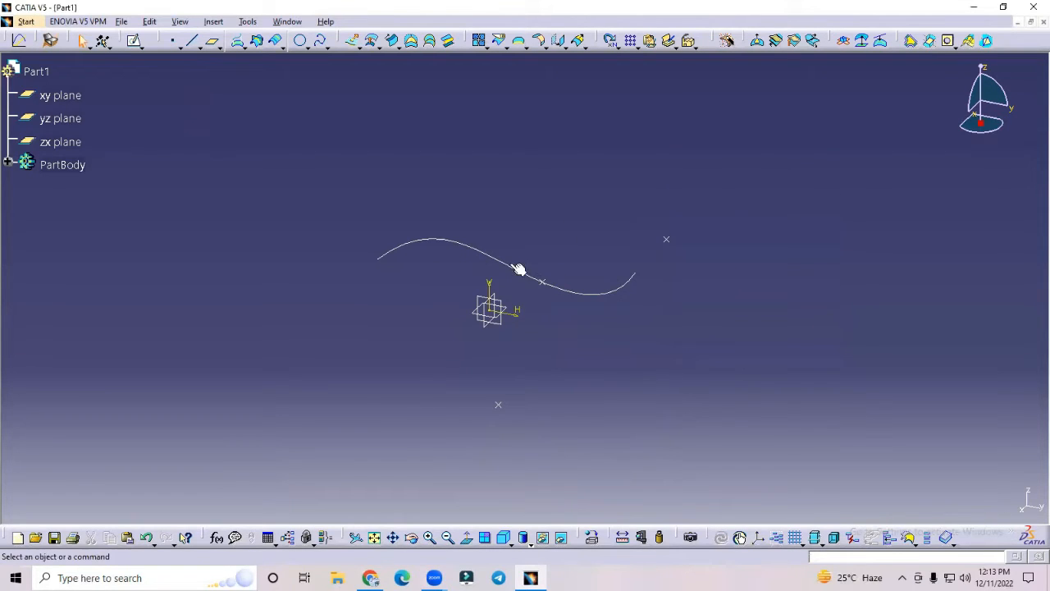
Extrude the spline into a surface with a 20 mm dimension and mirrored extent.
{"action": "left_click", "coordinate": [352, 41]}
{"action": "left_click", "coordinate": [493, 261]}
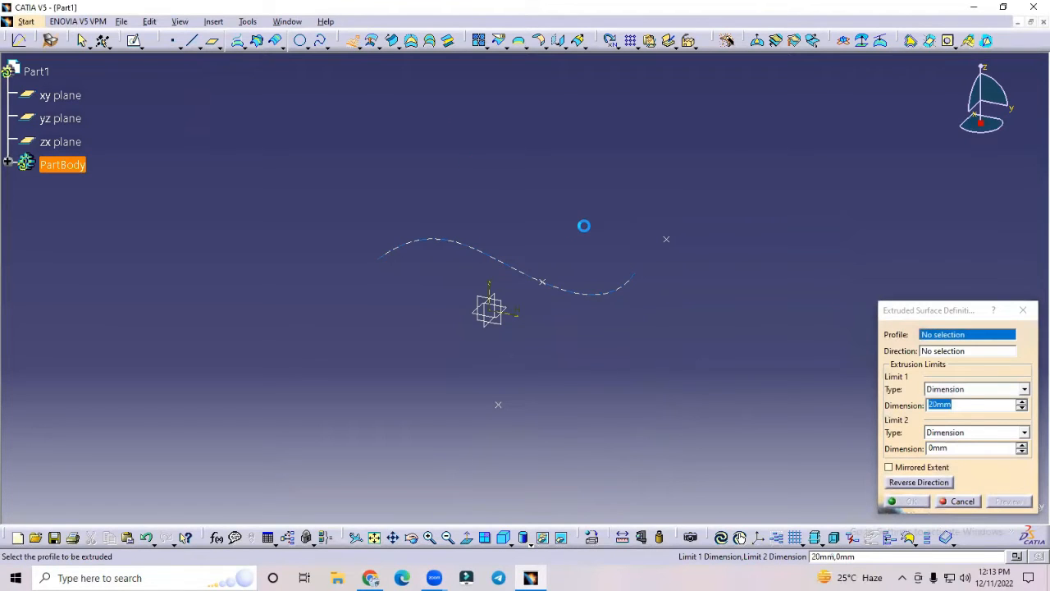
{"action": "left_click", "coordinate": [890, 467]}
{"action": "left_click", "coordinate": [908, 502]}
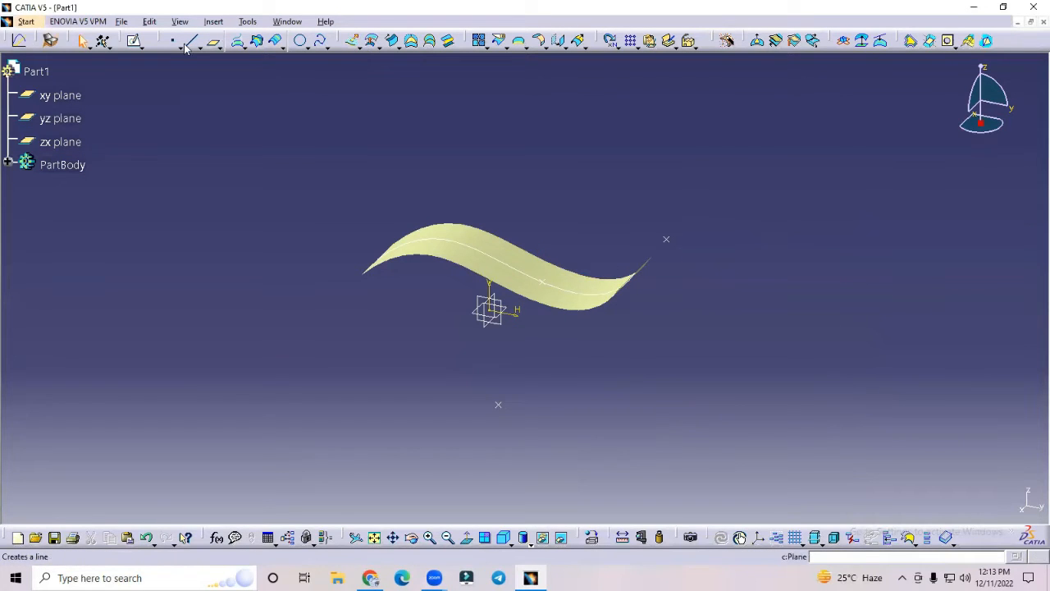
Start an On surface point on the extruded surface, placed about 29 mm from the default middle reference.
{"action": "left_click", "coordinate": [213, 41]}
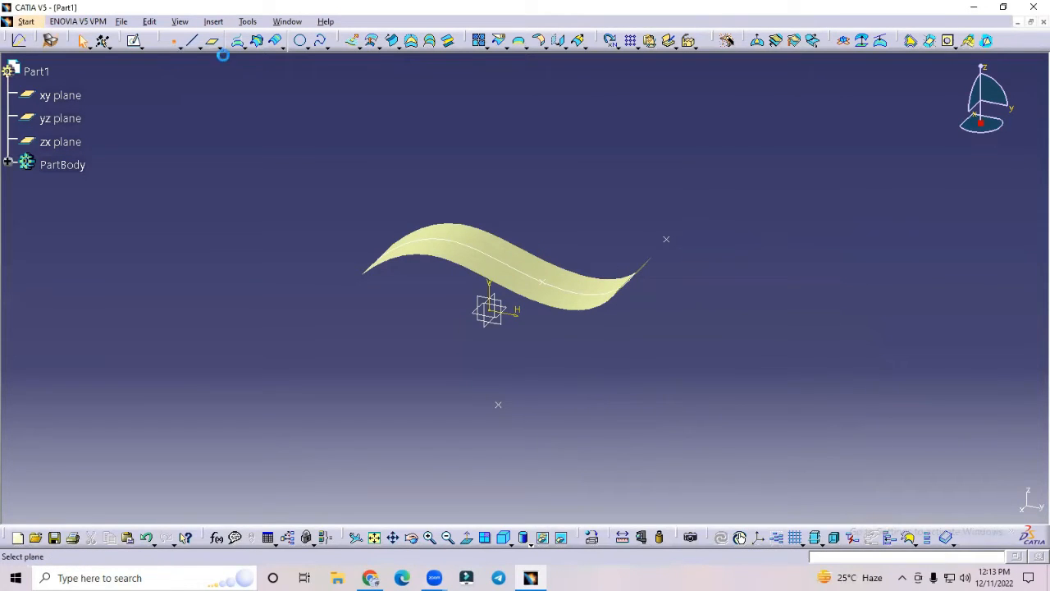
{"action": "left_click", "coordinate": [470, 239]}
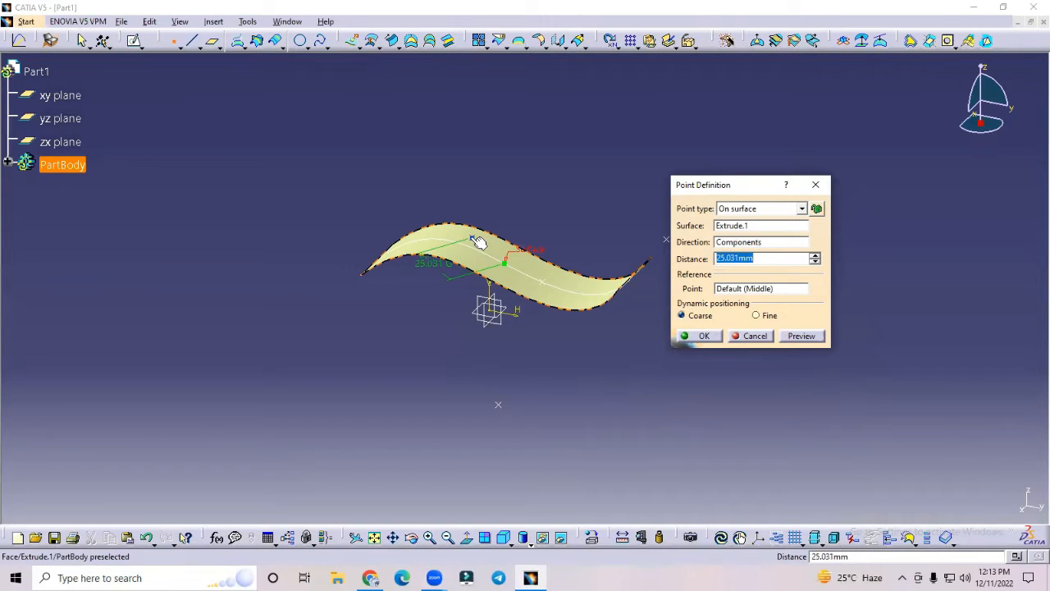
{"action": "left_click", "coordinate": [472, 238]}
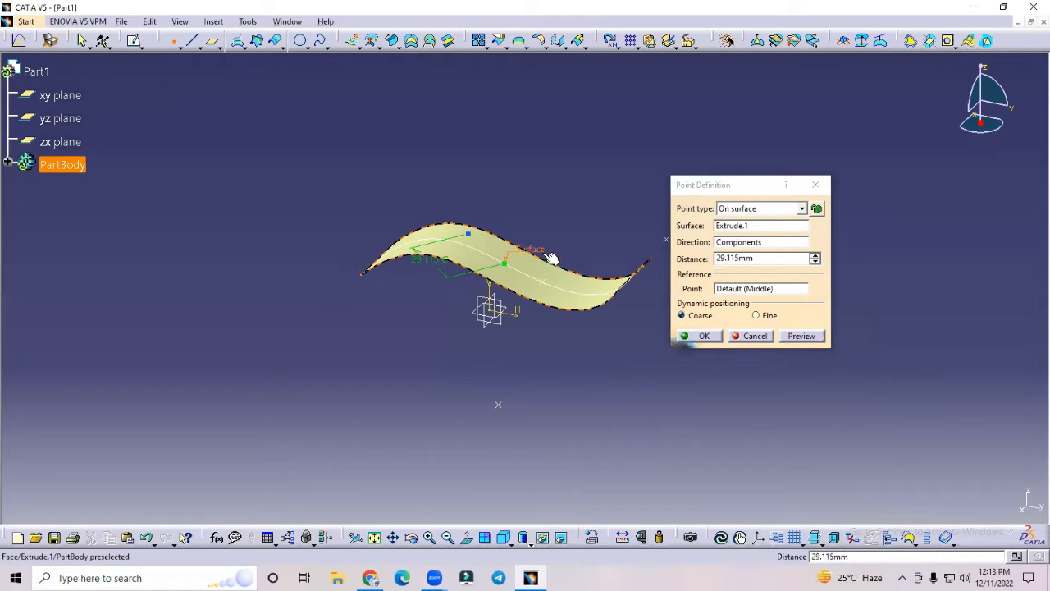
Create an endpoint at the spline's far end beside the on-plane point as the new point's reference.
{"action": "left_click", "coordinate": [778, 291]}
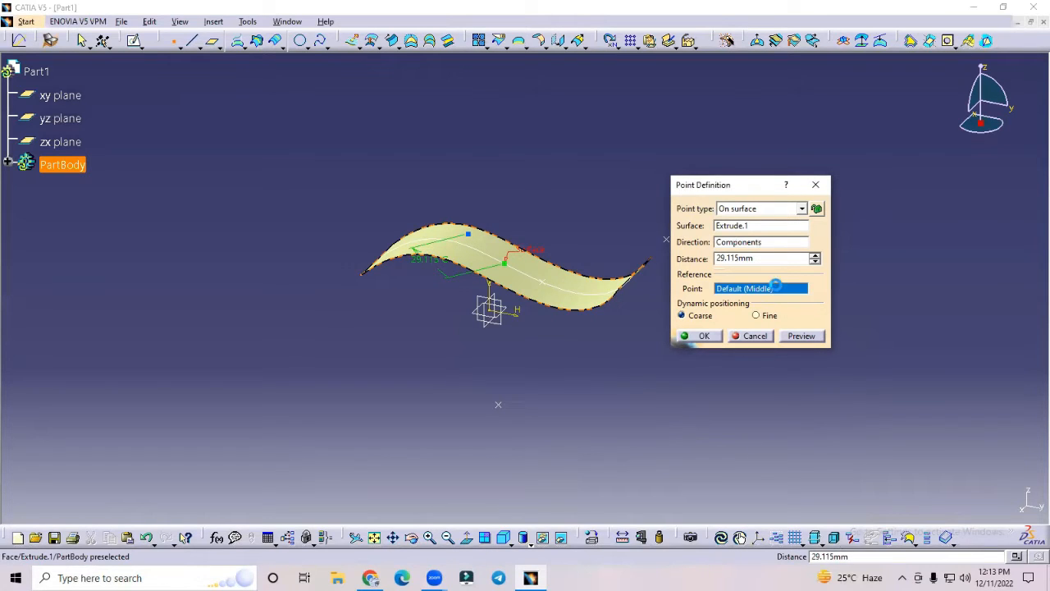
{"action": "right_click", "coordinate": [778, 291]}
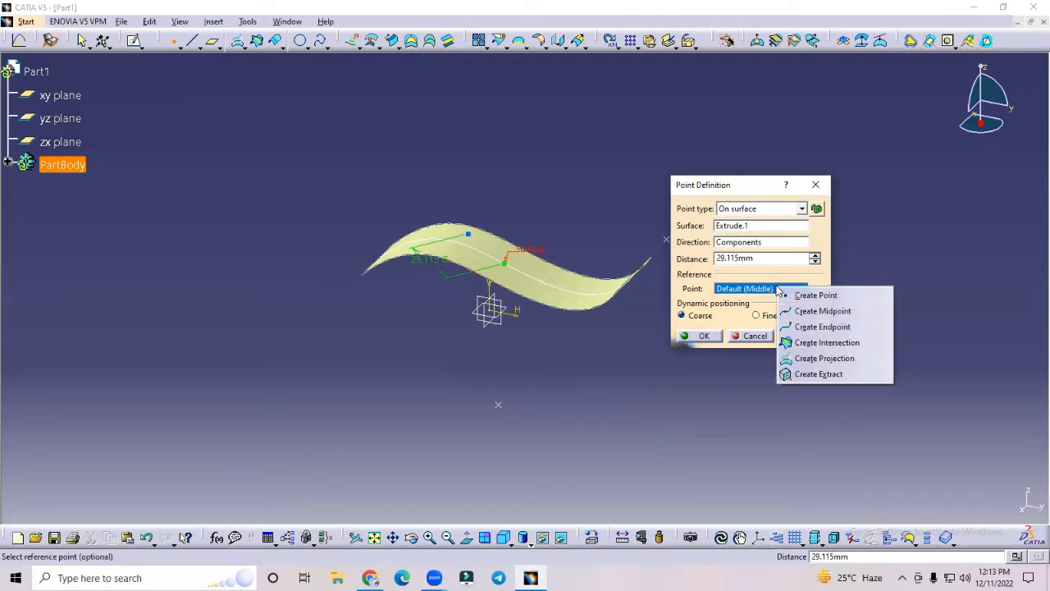
{"action": "left_click", "coordinate": [811, 328]}
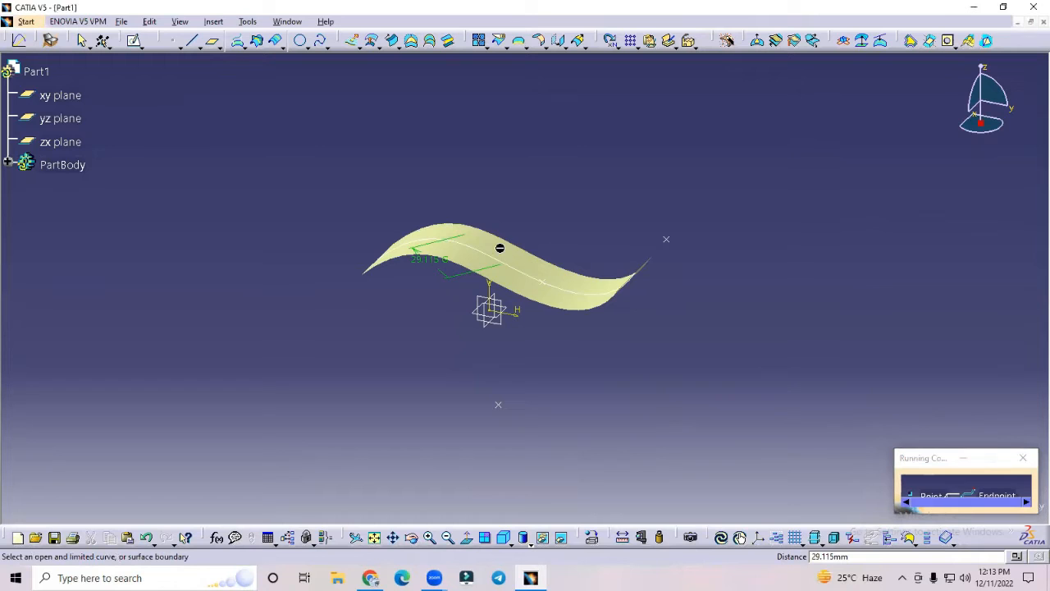
{"action": "left_click_drag", "start_coordinate": [935, 457], "coordinate": [917, 346]}
{"action": "left_click", "coordinate": [1007, 349]}
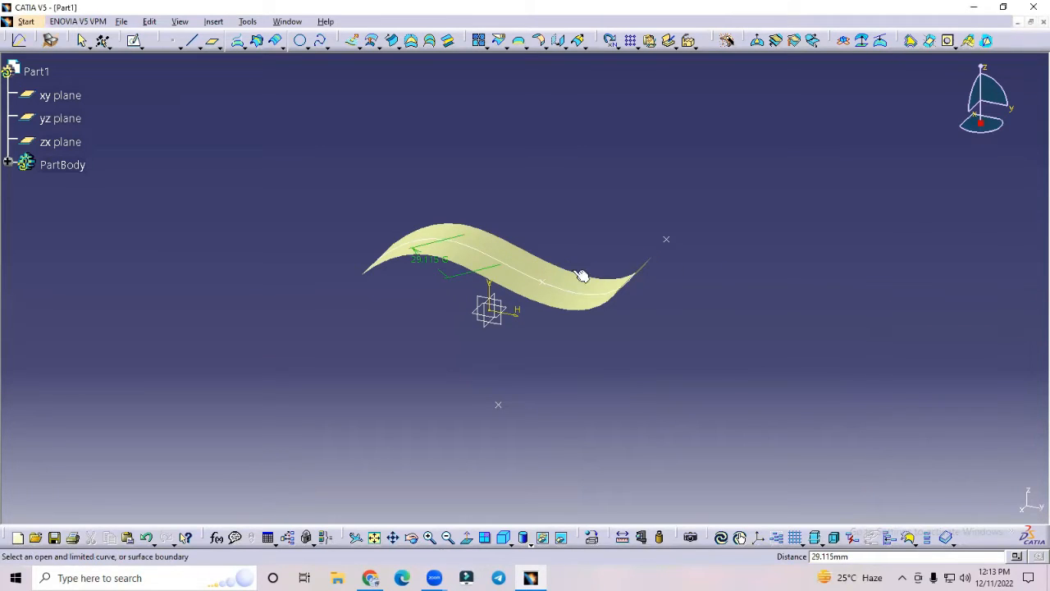
{"action": "left_click", "coordinate": [637, 274]}
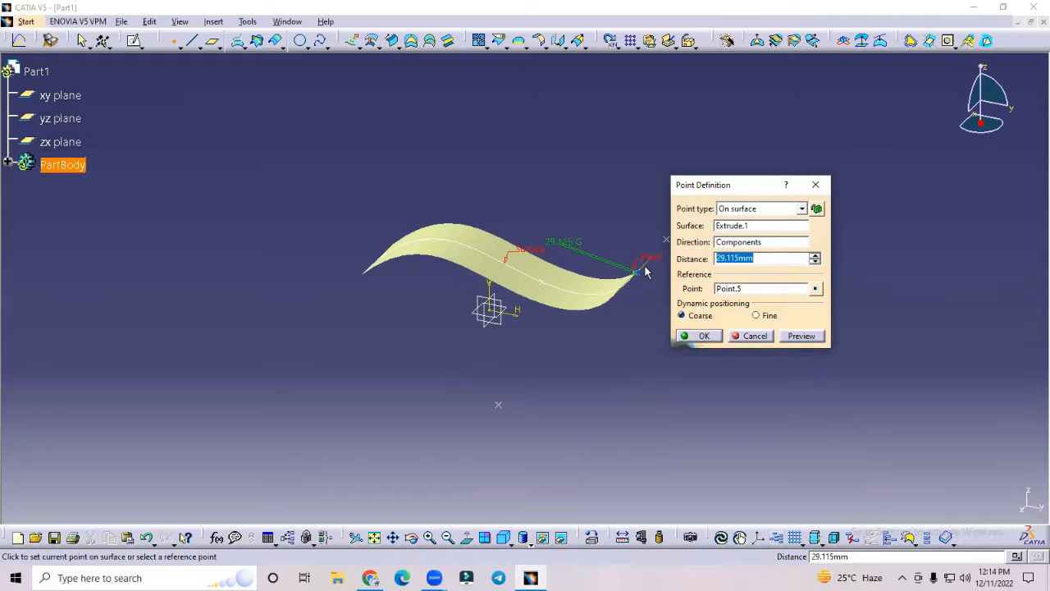
Move the point across the surface to about 113 mm from its reference endpoint and create it.
{"action": "middle_click_drag", "start_coordinate": [535, 194], "coordinate": [548, 242]}
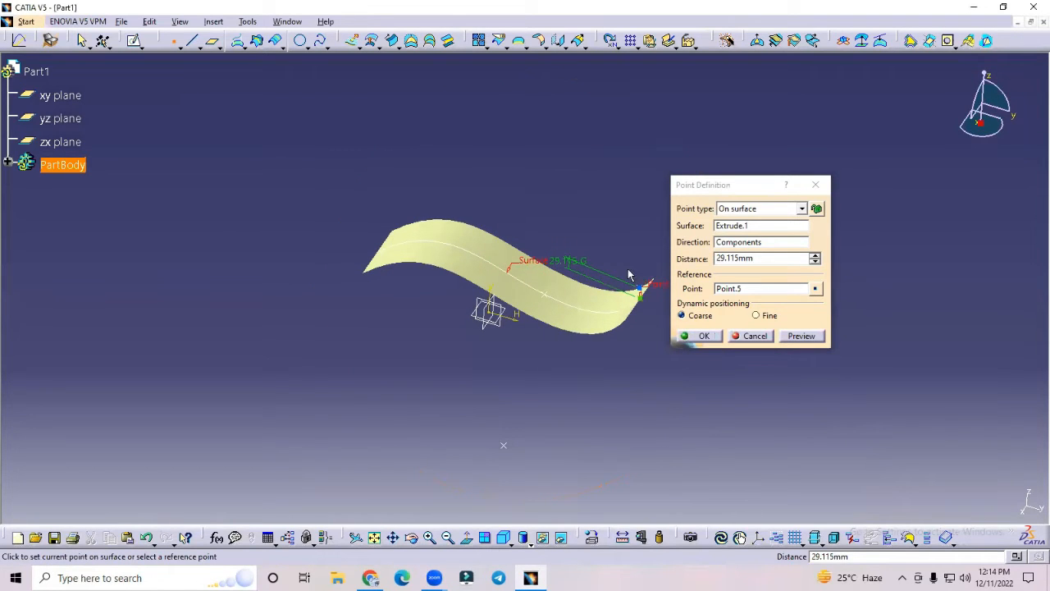
{"action": "middle_click_drag", "start_coordinate": [604, 255], "coordinate": [445, 192]}
{"action": "scroll", "coordinate": [445, 192], "scroll_direction": "up", "scroll_amount": 1}
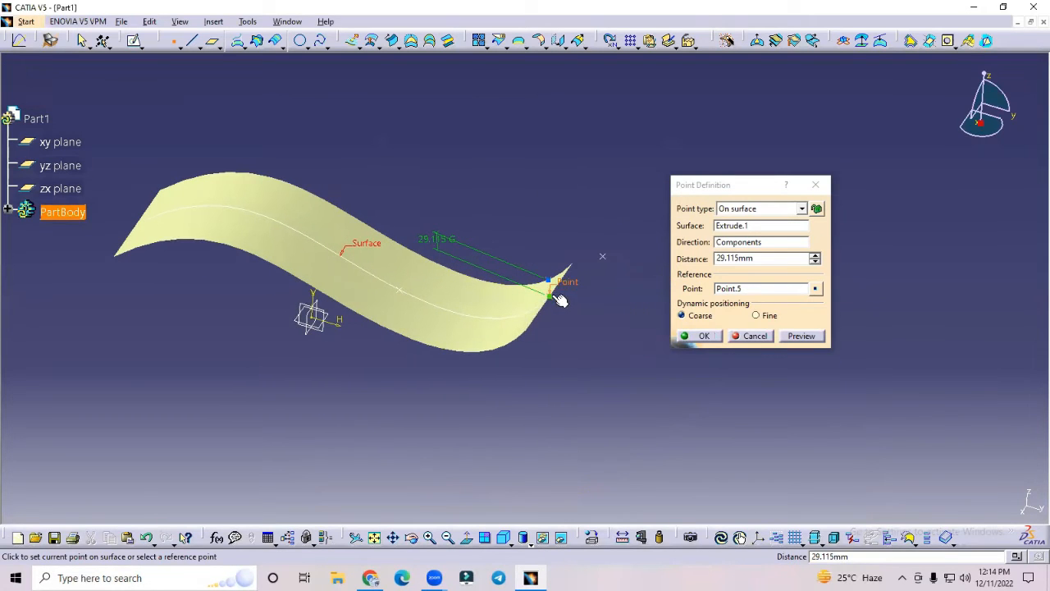
{"action": "middle_click_drag", "start_coordinate": [558, 284], "coordinate": [579, 310]}
{"action": "left_click", "coordinate": [572, 315]}
{"action": "left_click_drag", "start_coordinate": [572, 314], "coordinate": [281, 218]}
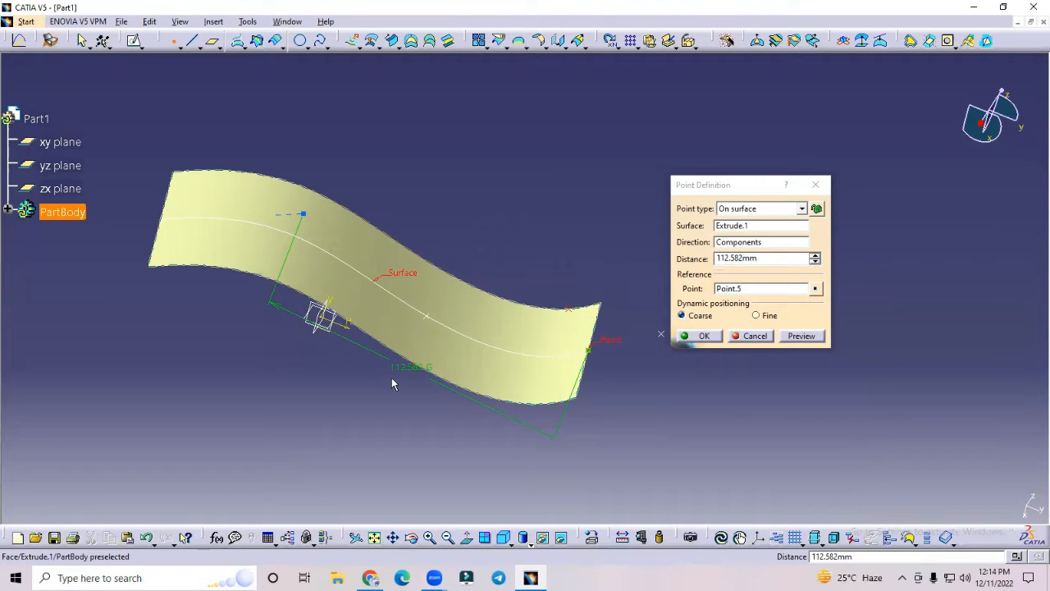
{"action": "left_click", "coordinate": [707, 337]}
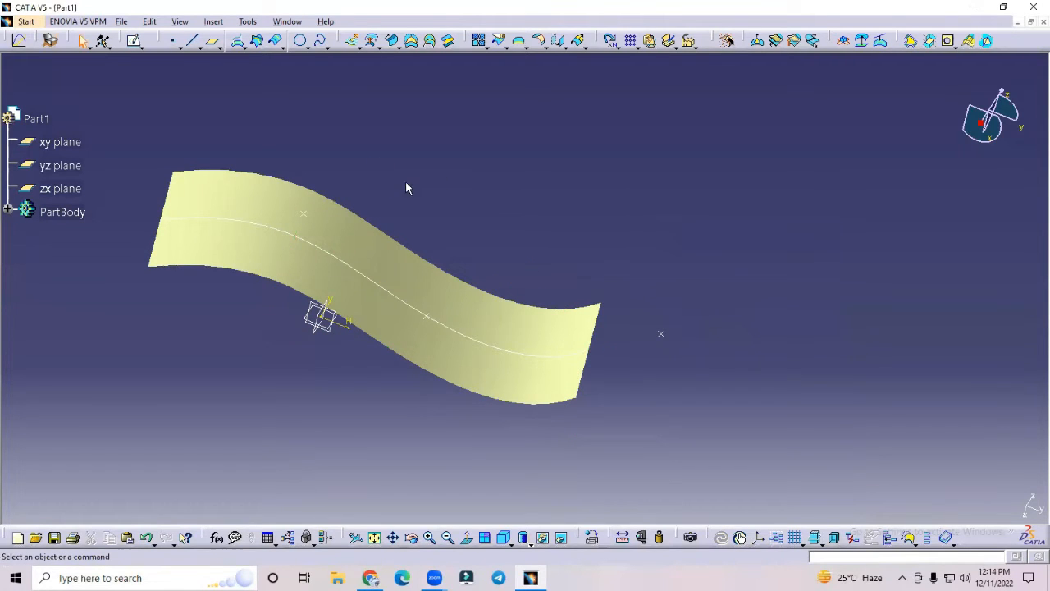
Try a Point-Point line from the on-surface point to the on-plane point, using the extruded surface as support.
{"action": "middle_click_drag", "start_coordinate": [405, 188], "coordinate": [422, 164]}
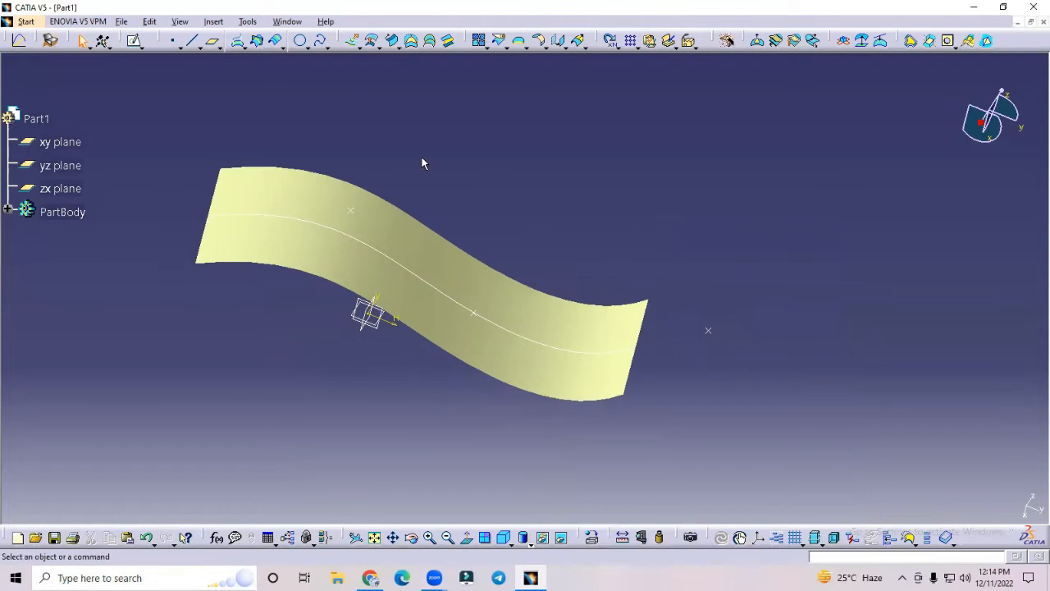
{"action": "left_click", "coordinate": [194, 41]}
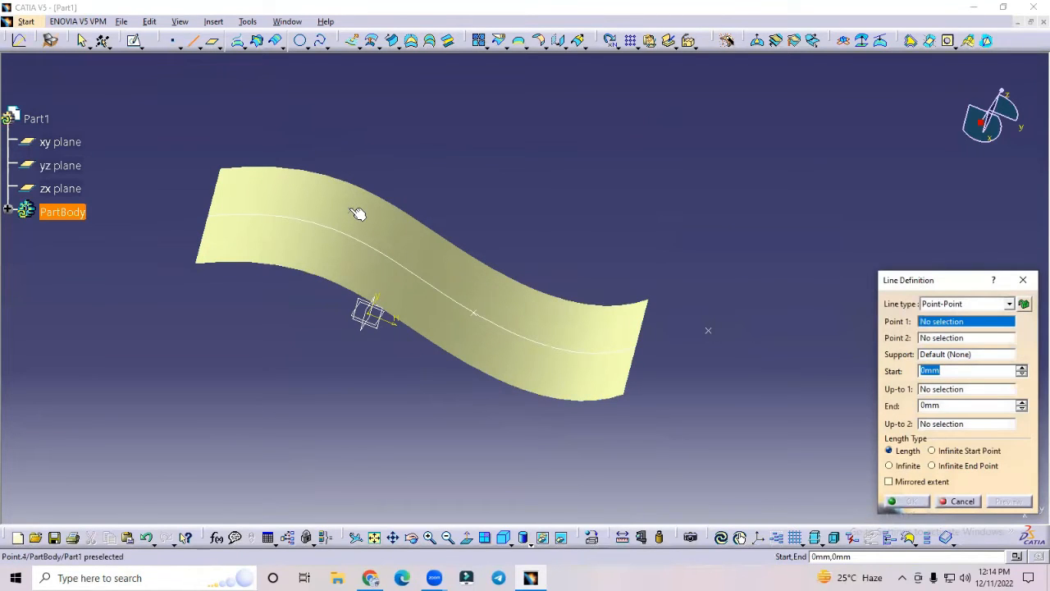
{"action": "left_click", "coordinate": [355, 208]}
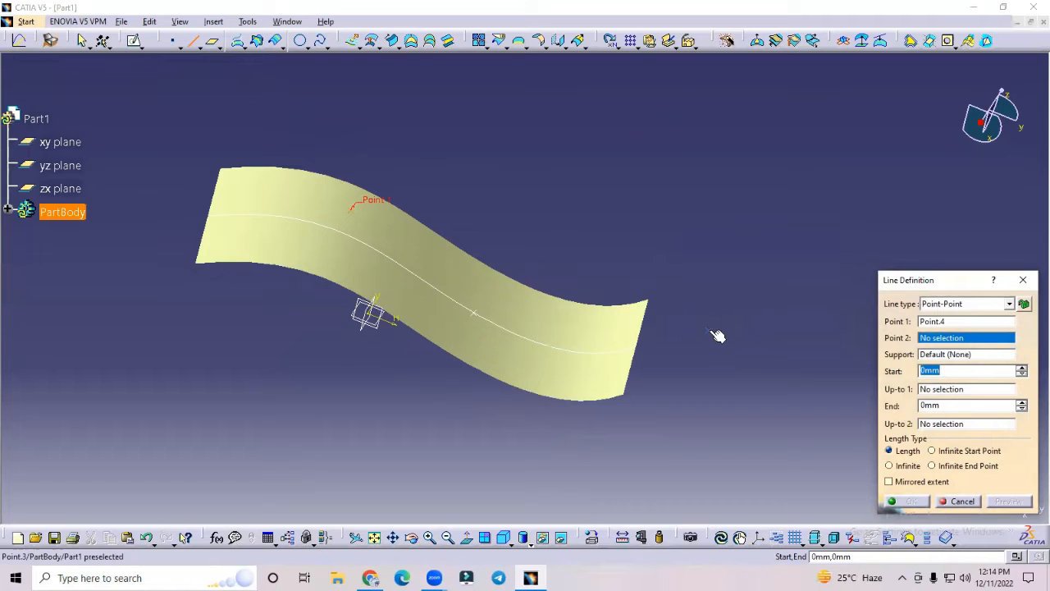
{"action": "left_click", "coordinate": [709, 331]}
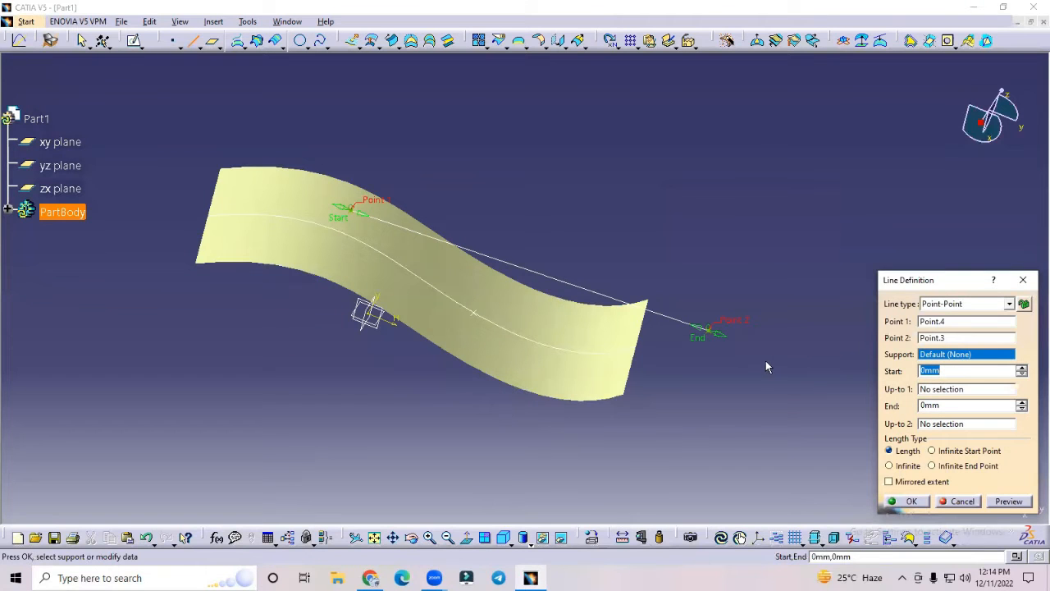
{"action": "left_click", "coordinate": [488, 298]}
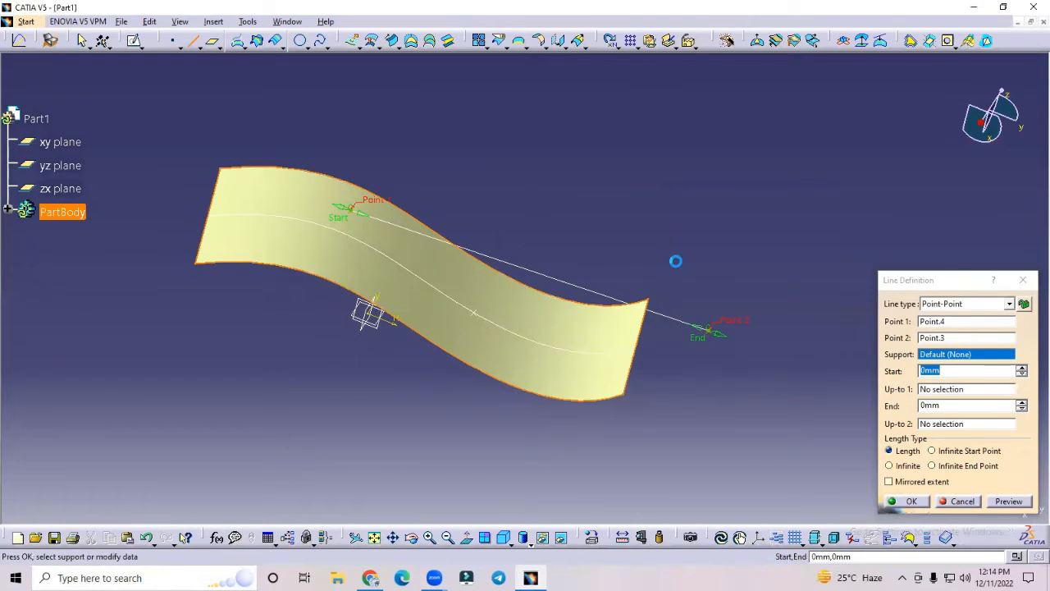
{"action": "left_click", "coordinate": [604, 322]}
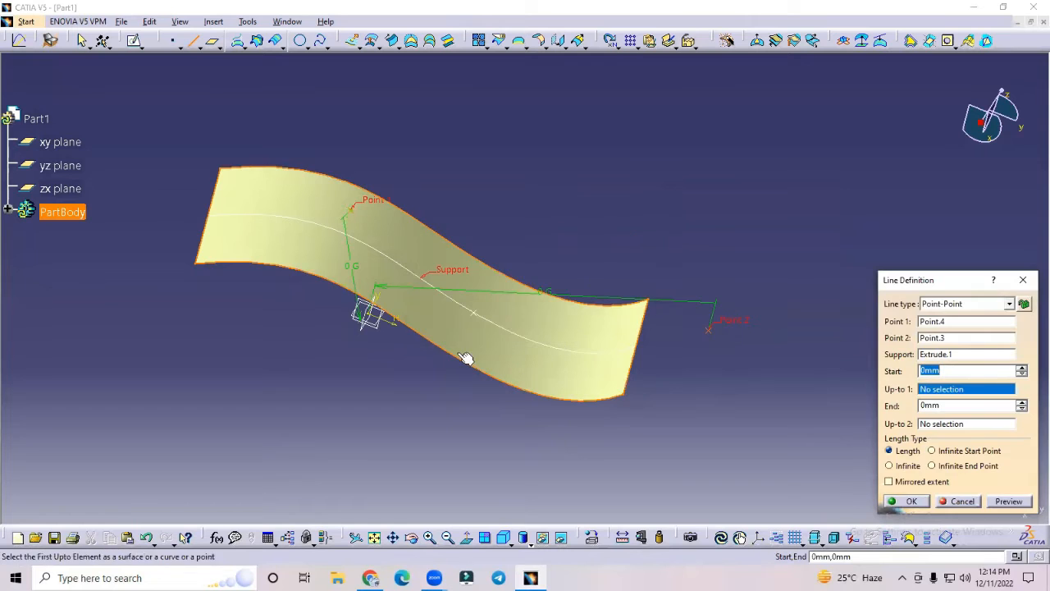
Try limiting the line up to the yz plane and the xy plane, preview it, and cancel the line definition.
{"action": "left_click", "coordinate": [386, 328]}
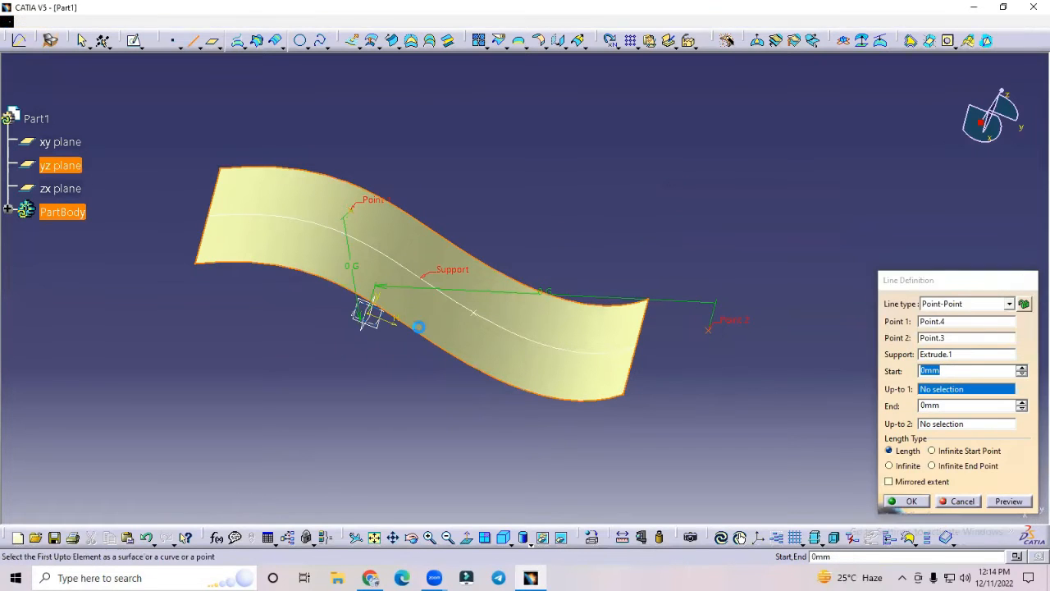
{"action": "left_click", "coordinate": [604, 321]}
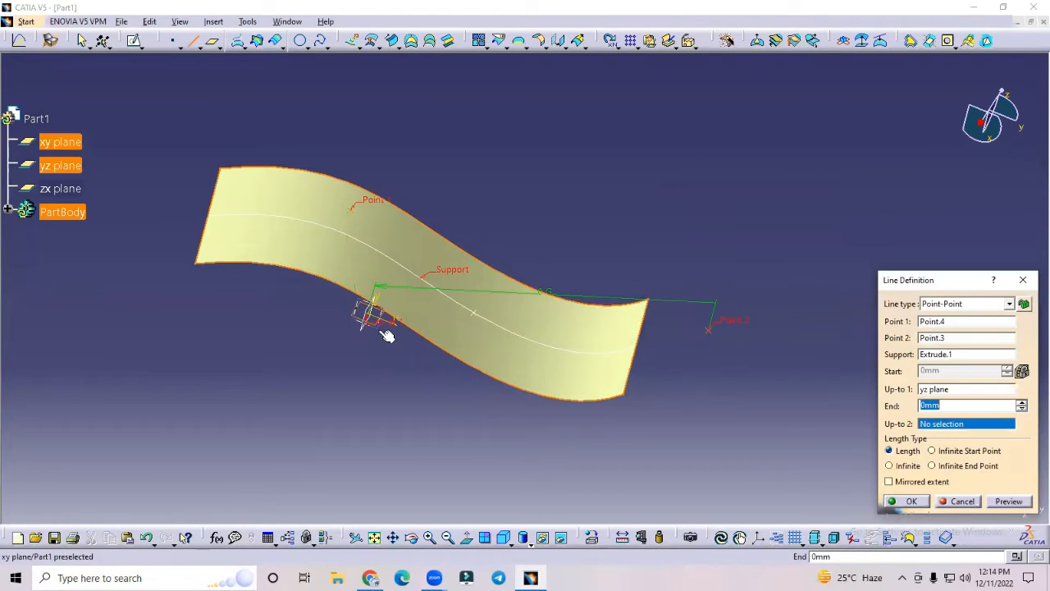
{"action": "left_click", "coordinate": [382, 328]}
{"action": "left_click", "coordinate": [607, 321]}
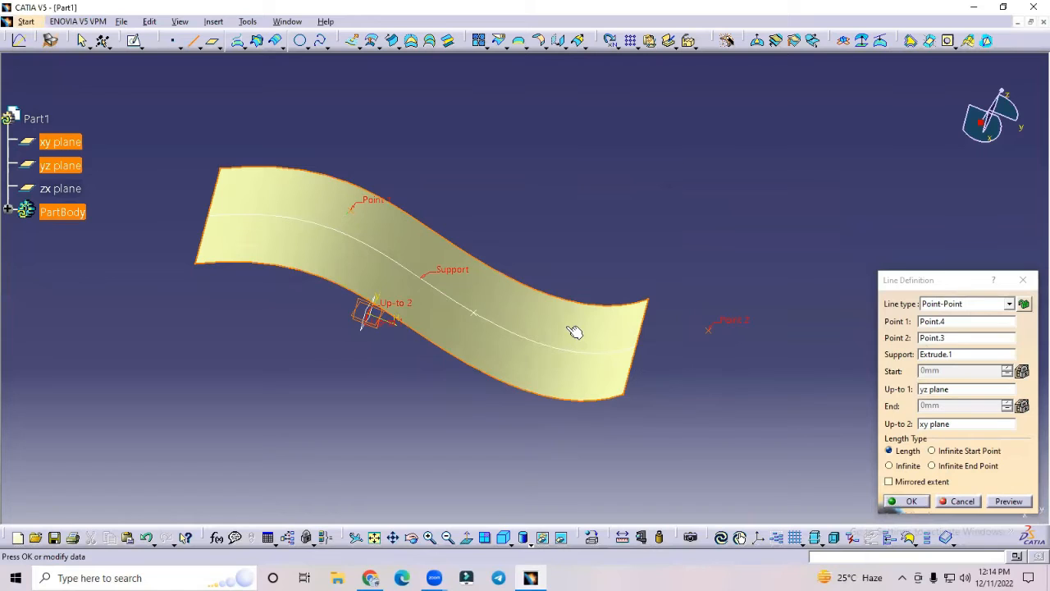
{"action": "left_click", "coordinate": [1009, 502]}
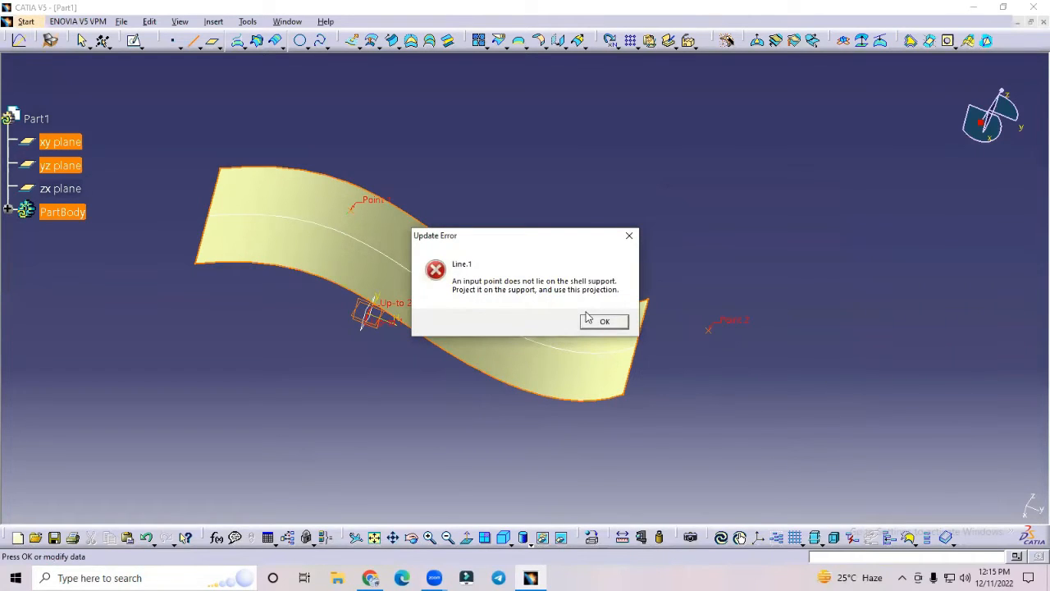
{"action": "left_click", "coordinate": [621, 321]}
{"action": "left_click", "coordinate": [961, 501]}
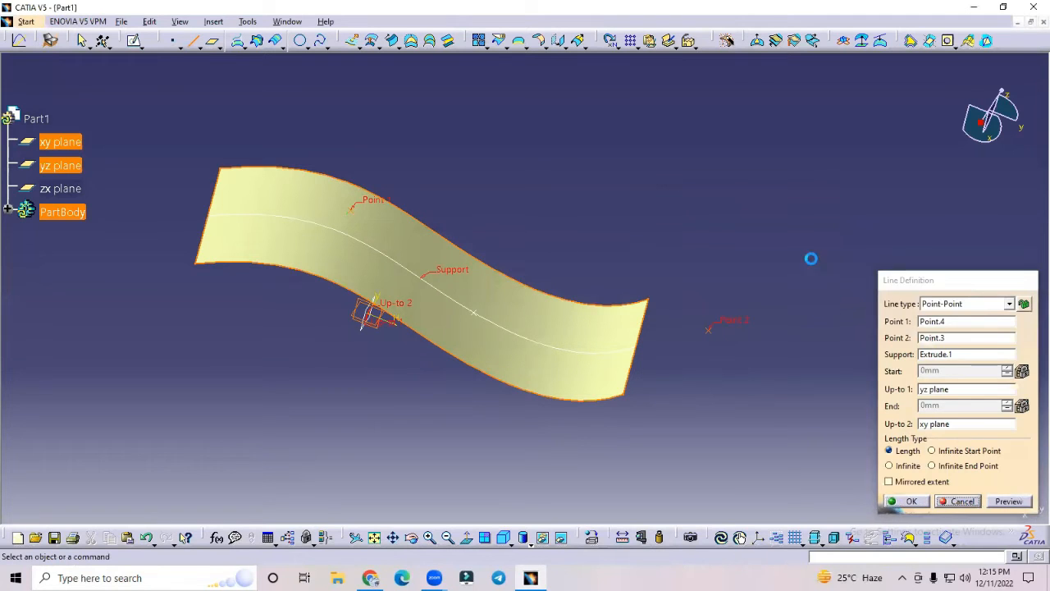
Start a Normal to surface line on the extruded surface, starting from the on-surface point.
{"action": "left_click", "coordinate": [192, 40]}
{"action": "left_click", "coordinate": [359, 213]}
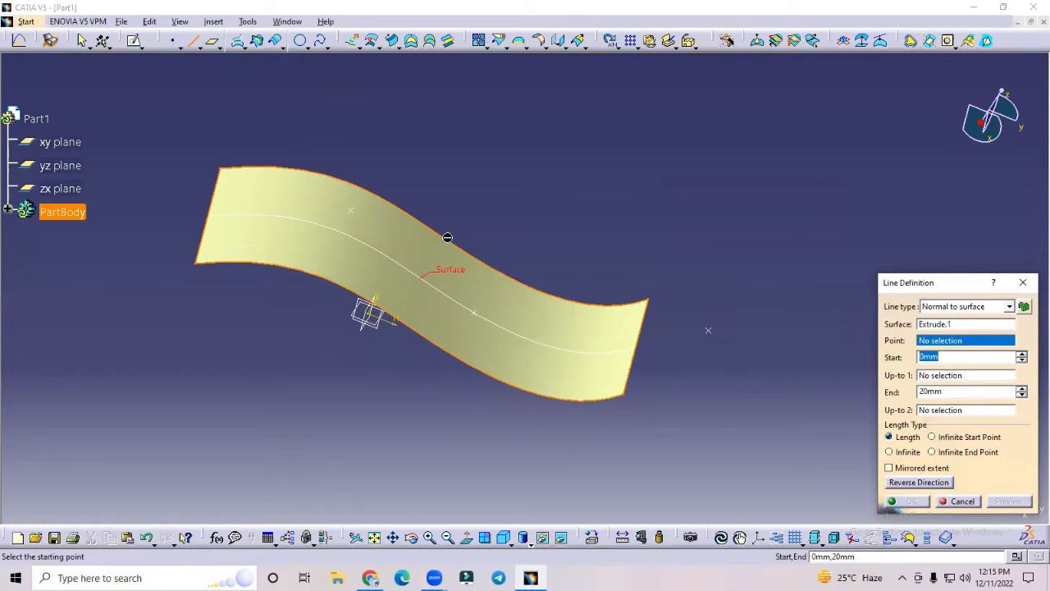
{"action": "left_click", "coordinate": [356, 212]}
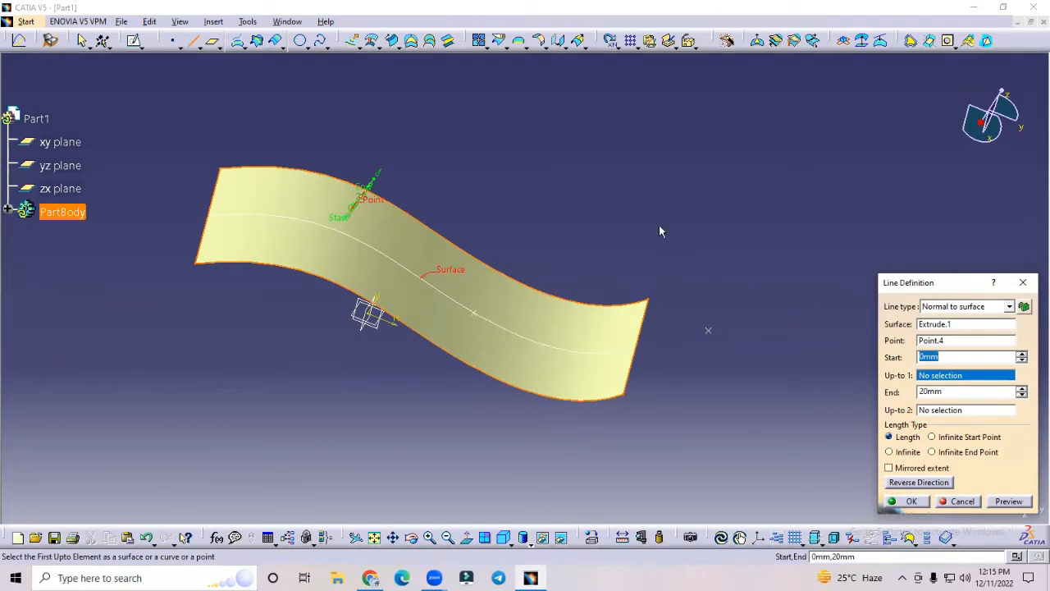
{"action": "middle_click_drag", "start_coordinate": [473, 153], "coordinate": [421, 93]}
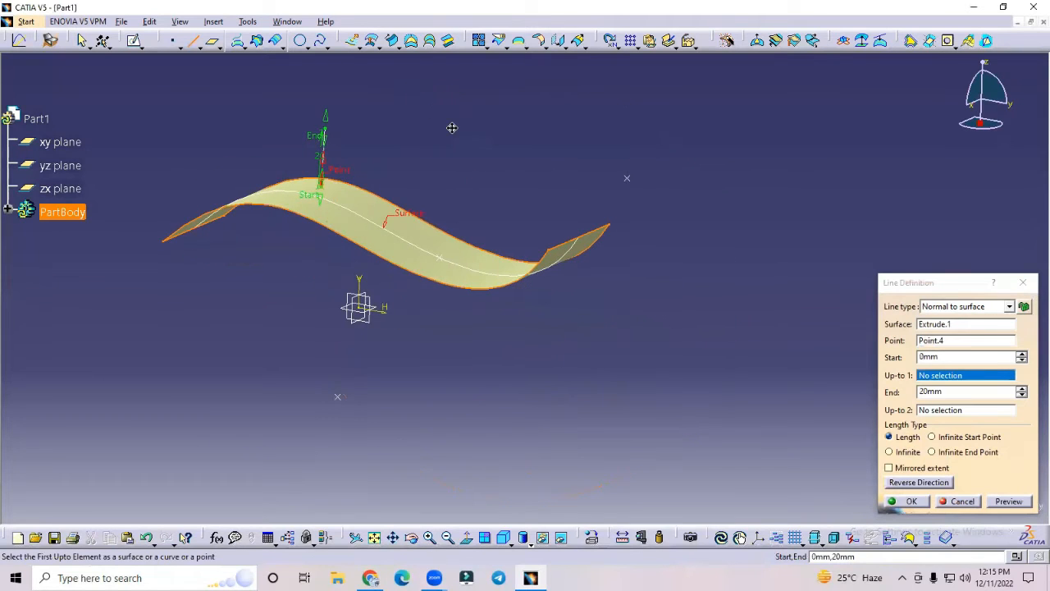
Set the normal line's start to -42 mm and its end to 42 mm.
{"action": "left_click", "coordinate": [1022, 353]}
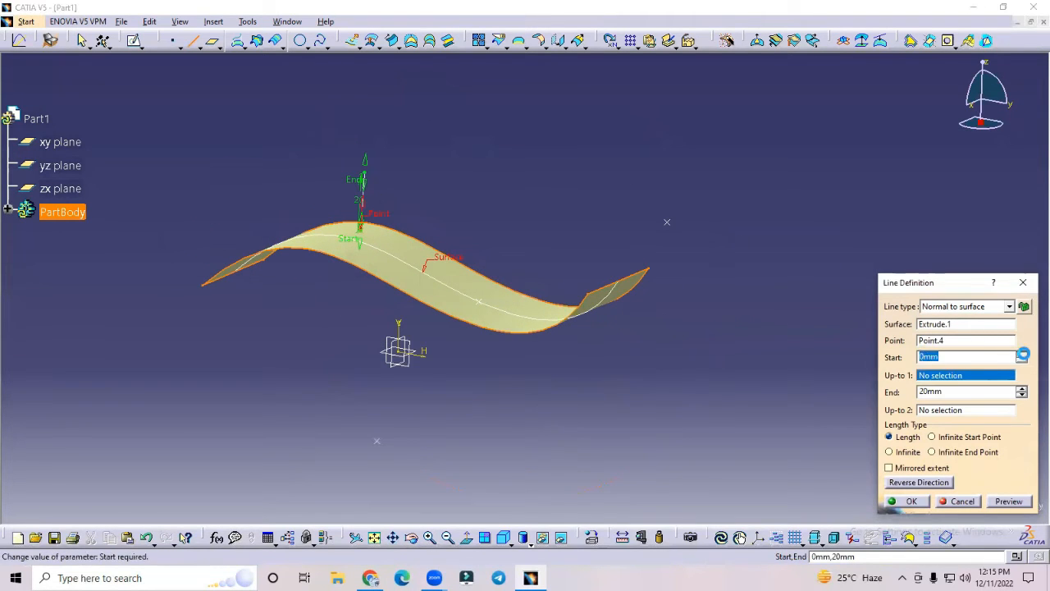
{"action": "left_click", "coordinate": [1023, 354]}
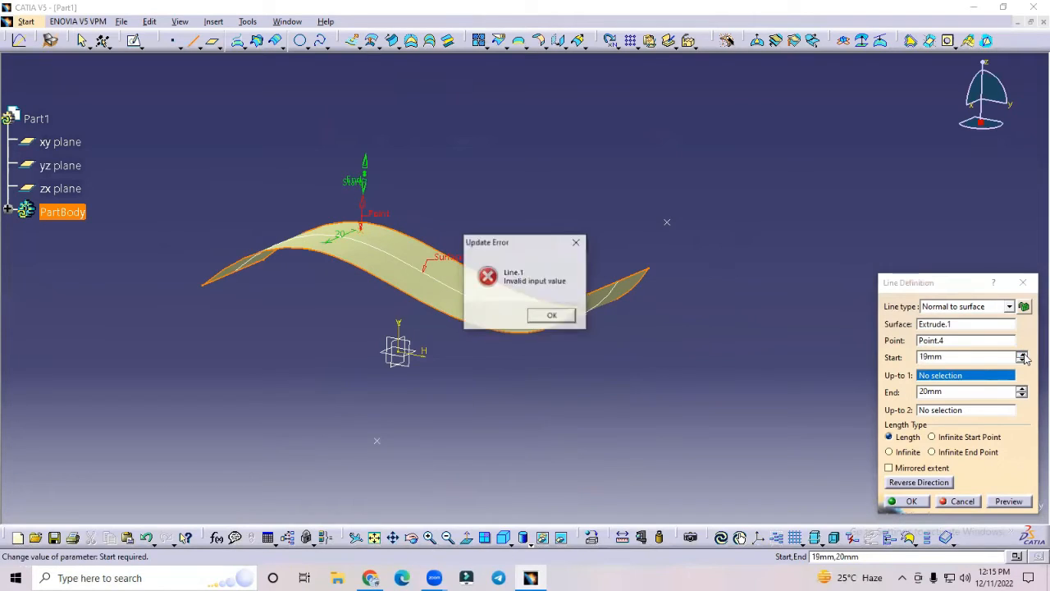
{"action": "left_click", "coordinate": [552, 317]}
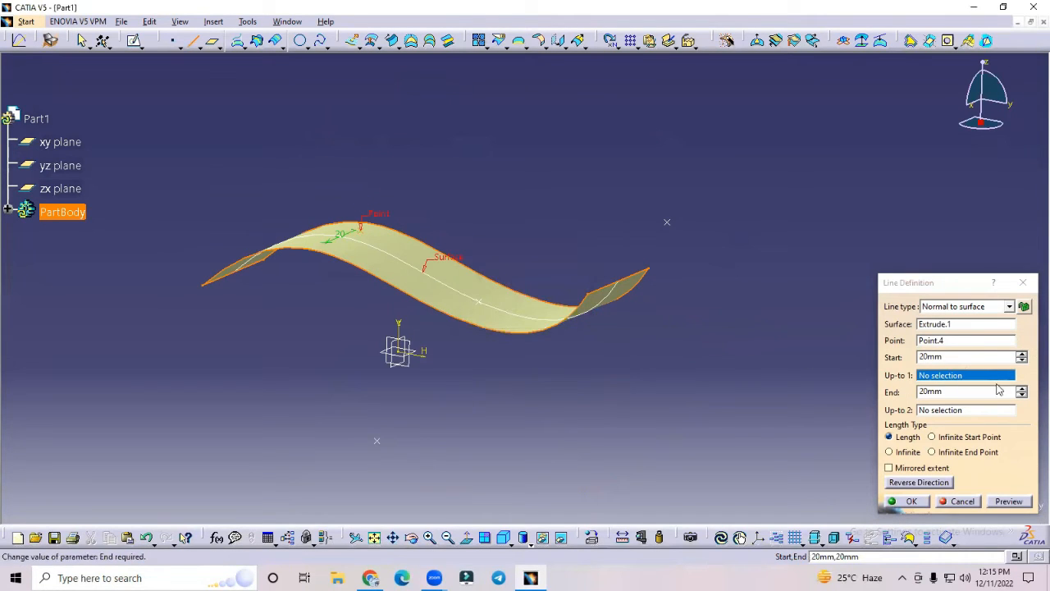
{"action": "left_click", "coordinate": [1022, 355]}
{"action": "left_click", "coordinate": [1022, 360]}
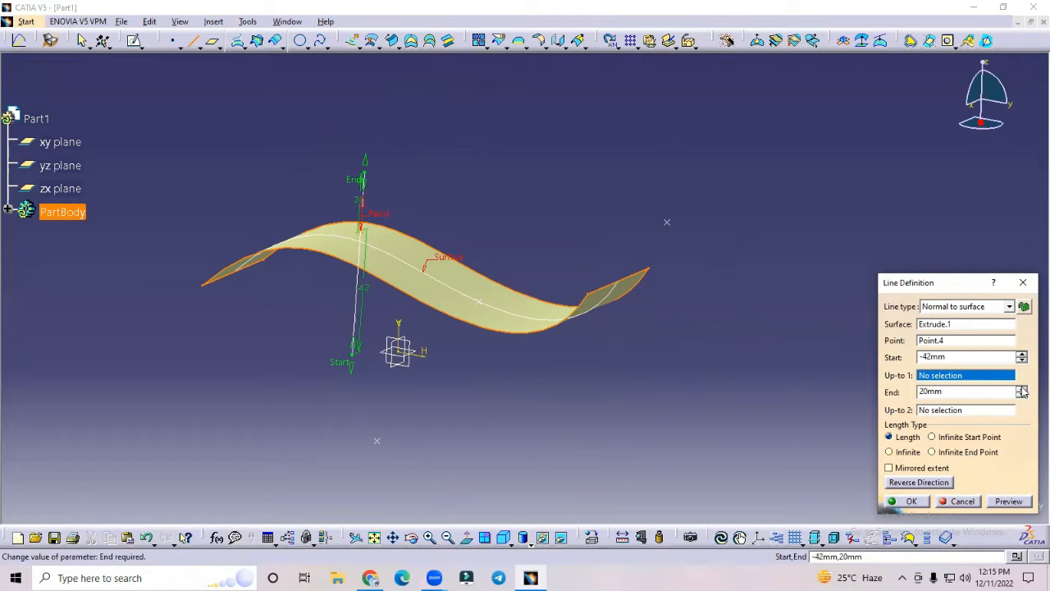
{"action": "left_click", "coordinate": [1021, 388]}
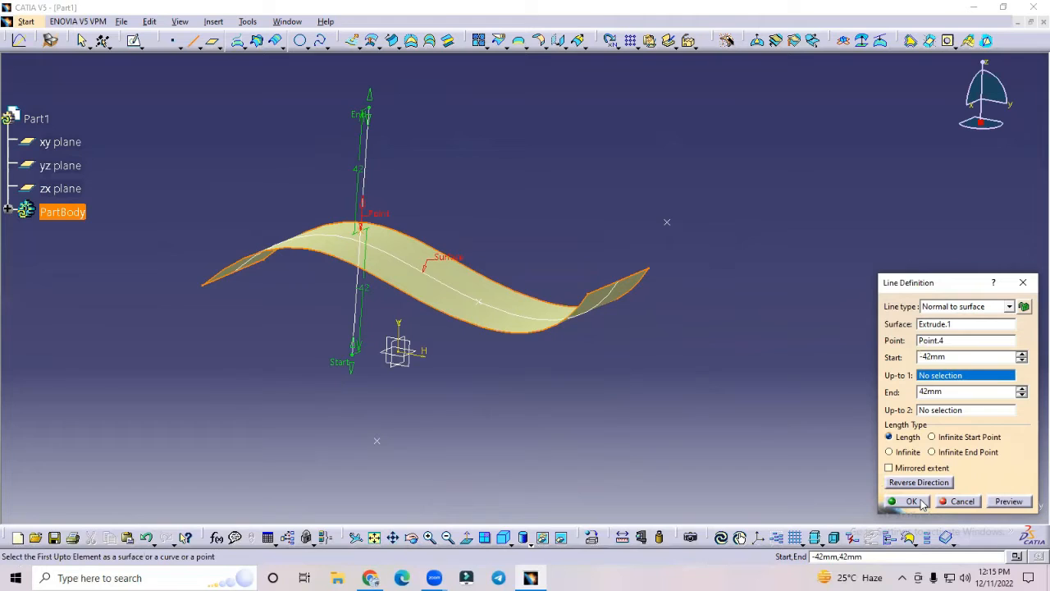
Try the Infinite Start Point, Infinite End Point and Infinite length types on the normal line, and cancel the line definition.
{"action": "left_click", "coordinate": [932, 437]}
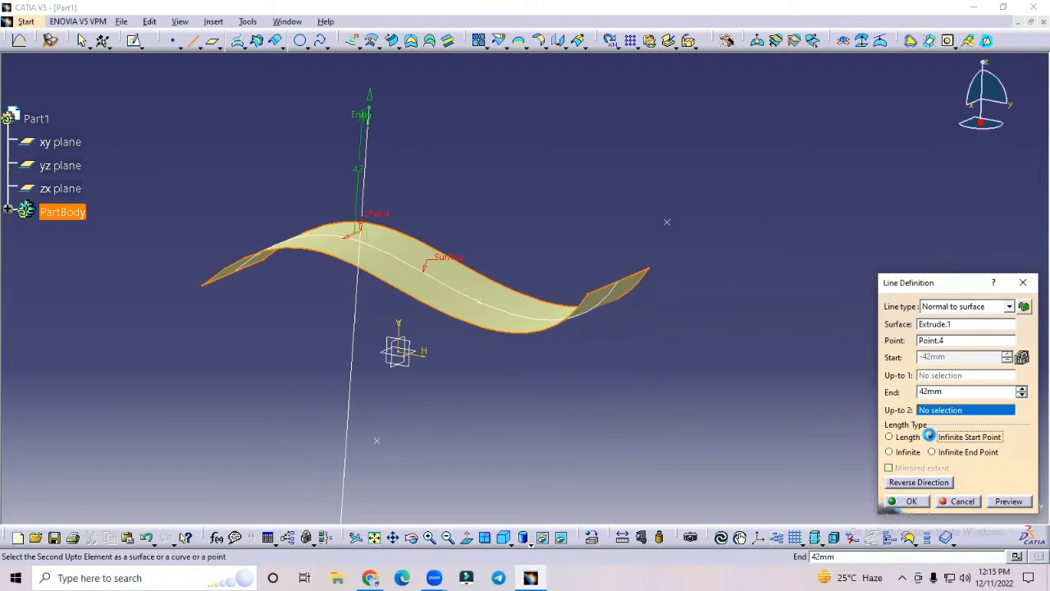
{"action": "middle_click_drag", "start_coordinate": [501, 252], "coordinate": [545, 196]}
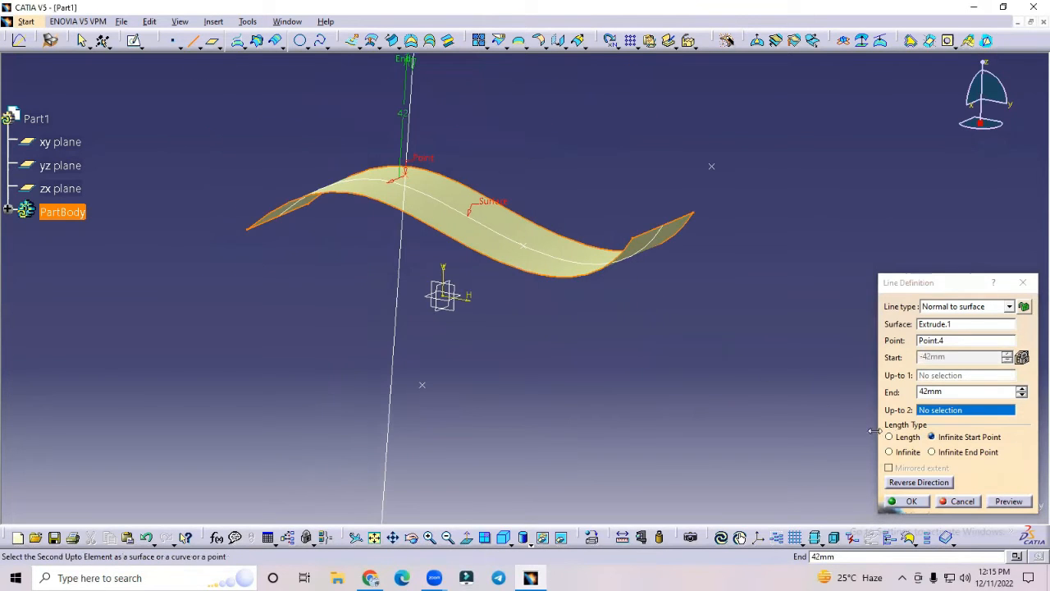
{"action": "left_click", "coordinate": [932, 452]}
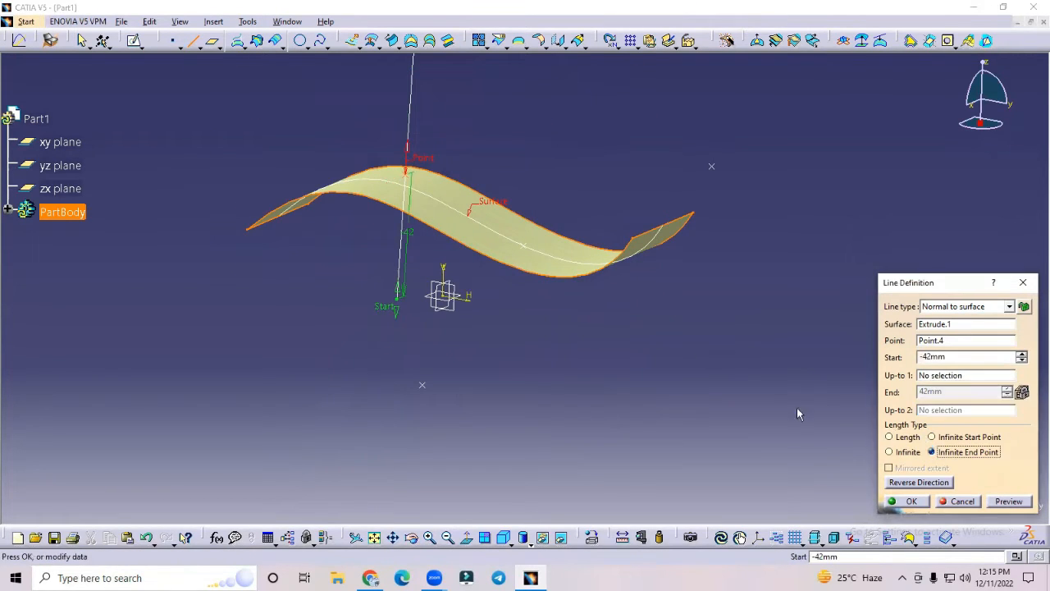
{"action": "middle_click_drag", "start_coordinate": [541, 244], "coordinate": [634, 316]}
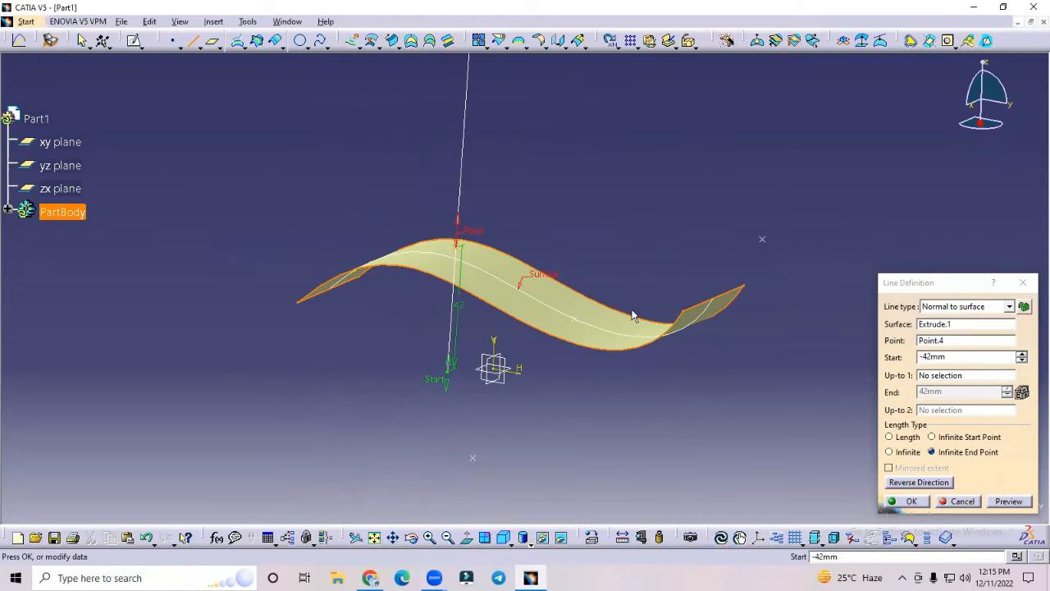
{"action": "left_click", "coordinate": [889, 452]}
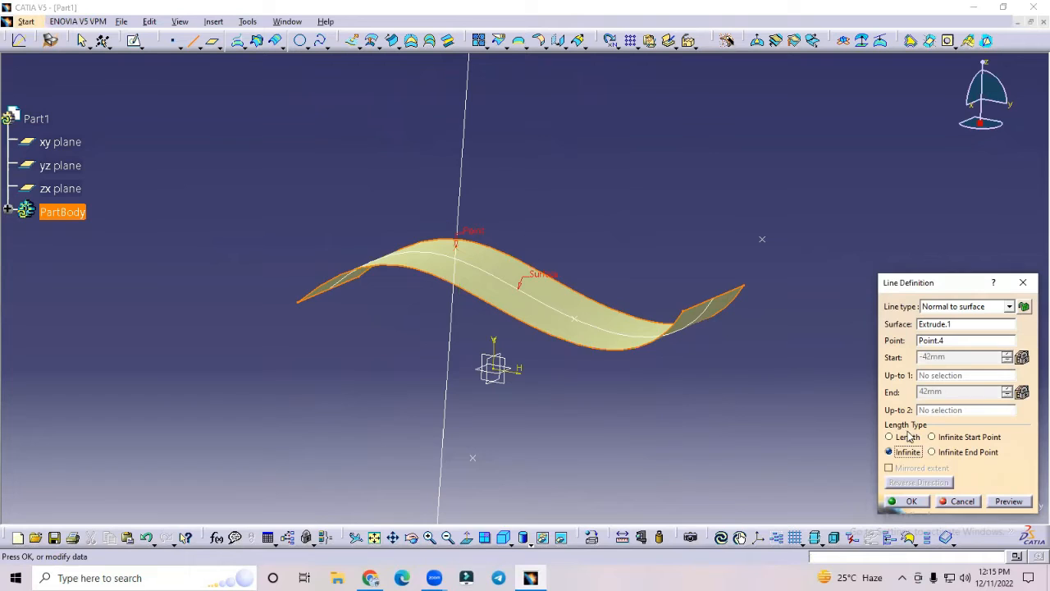
{"action": "left_click", "coordinate": [962, 501]}
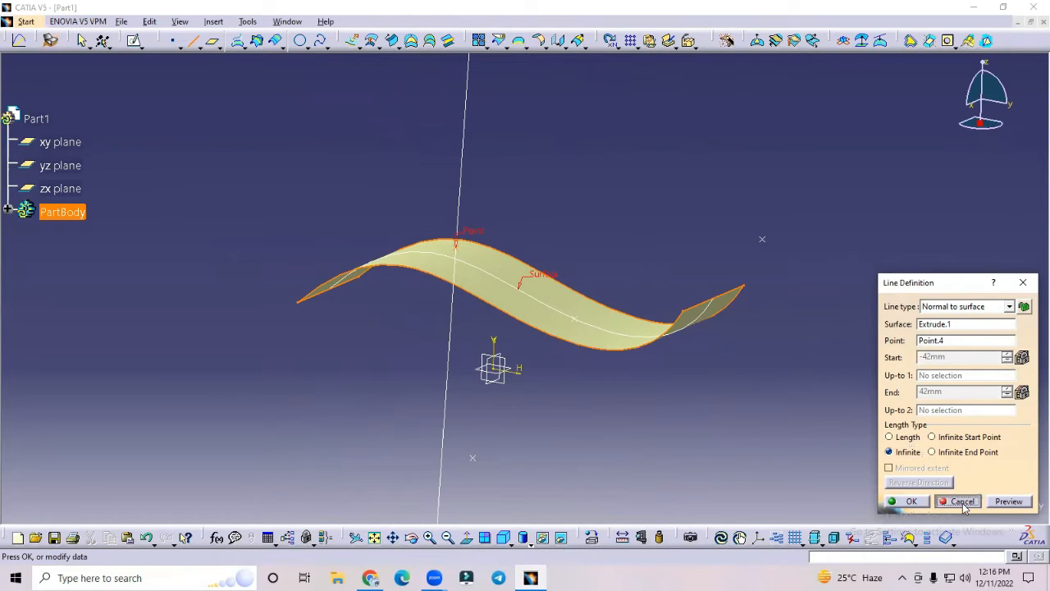
Start a Point-Point line from Point.4 on the surface to Point.3, extending its start by 50 mm.
{"action": "left_click", "coordinate": [192, 40]}
{"action": "left_click", "coordinate": [457, 244]}
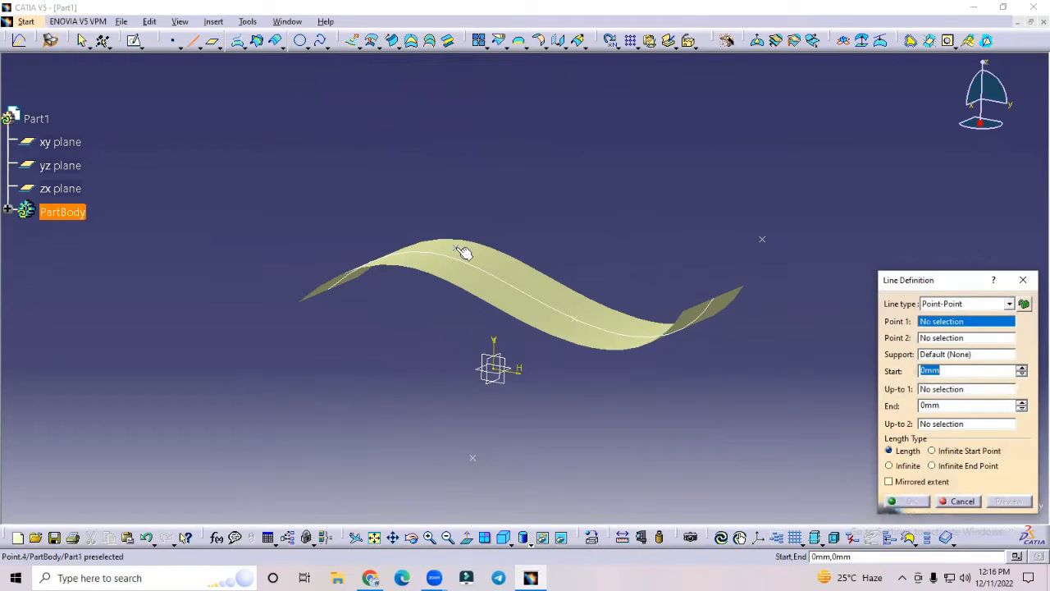
{"action": "left_click", "coordinate": [762, 239]}
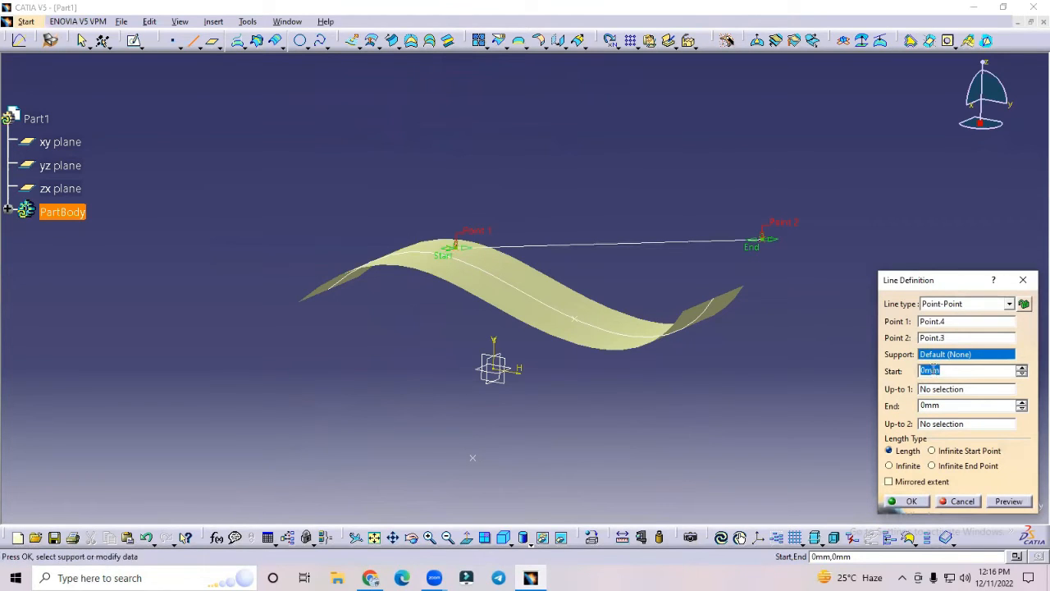
{"action": "left_click_drag", "start_coordinate": [1021, 371], "coordinate": [1021, 369]}
{"action": "left_click_drag", "start_coordinate": [1021, 369], "coordinate": [1021, 369]}
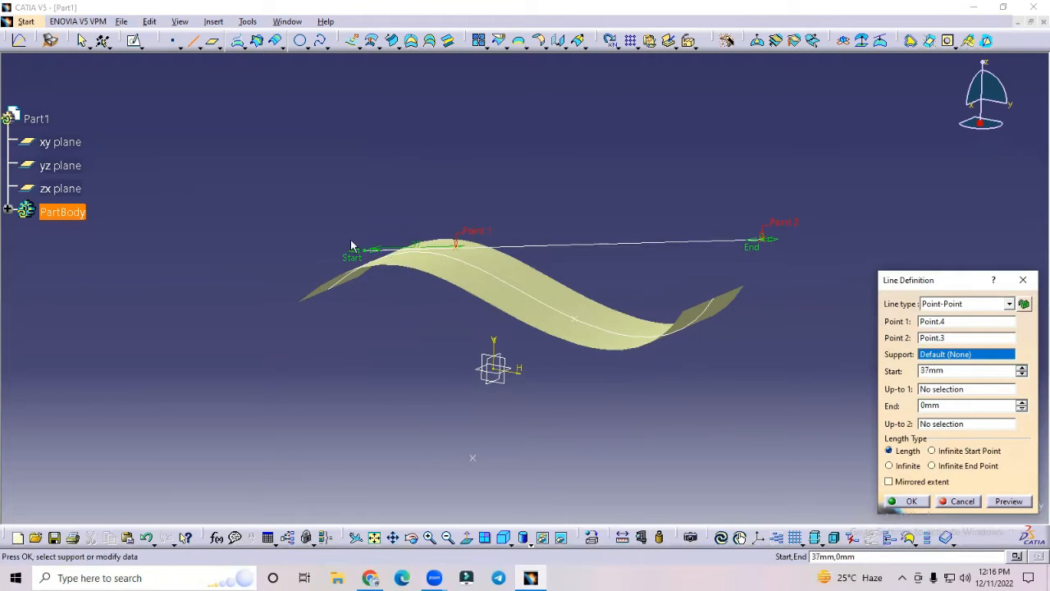
{"action": "left_click", "coordinate": [1022, 372]}
{"action": "left_click_drag", "start_coordinate": [1022, 371], "coordinate": [1021, 371]}
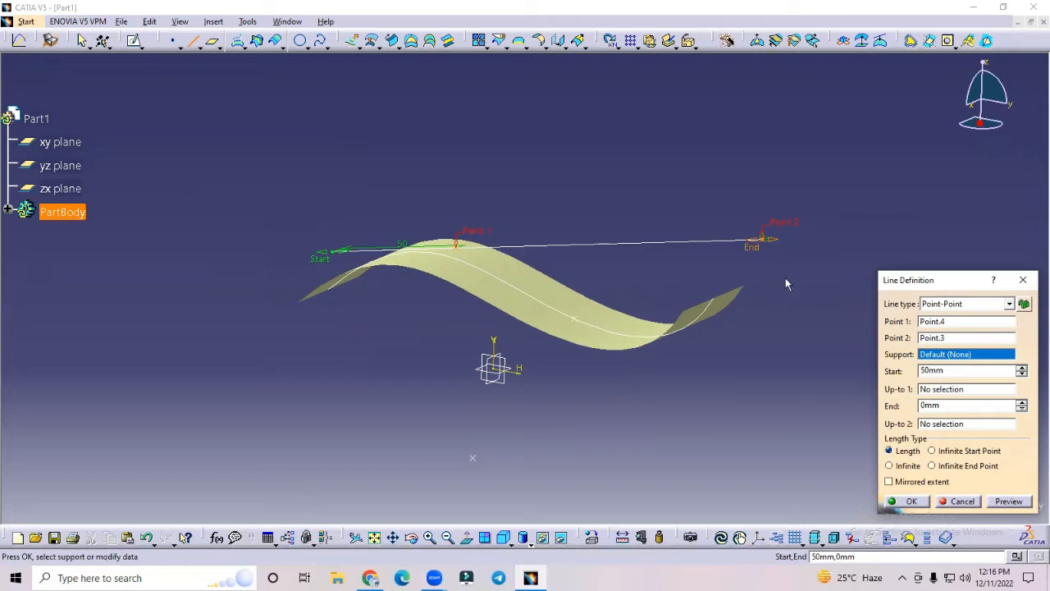
Set the Point-Point line's end extension to 50 mm and create the line.
{"action": "left_click", "coordinate": [1020, 402]}
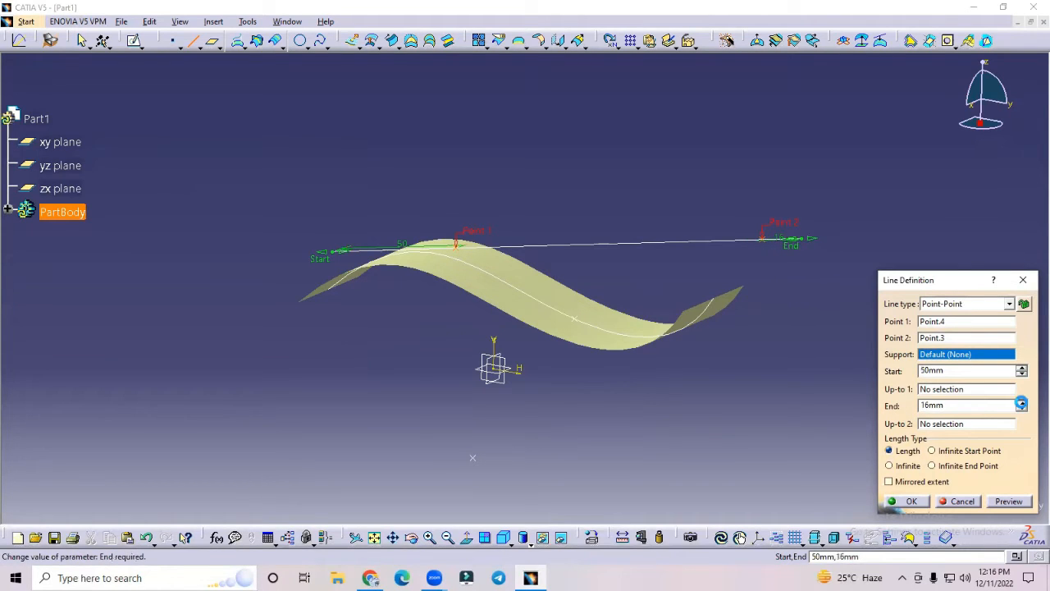
{"action": "double_click", "coordinate": [955, 406]}
{"action": "type", "text": "50"}
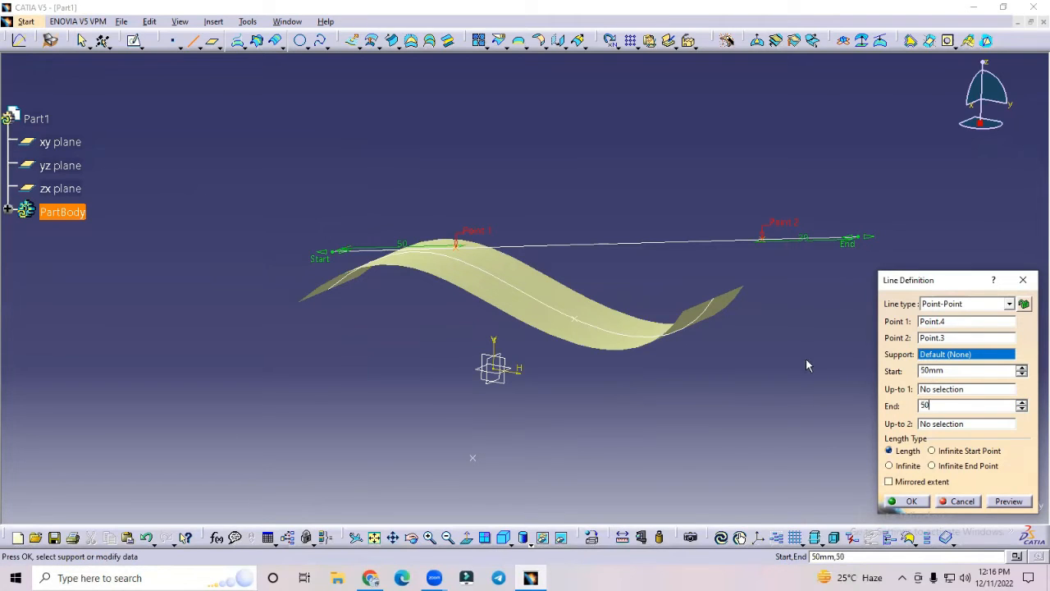
{"action": "key", "text": "Return"}
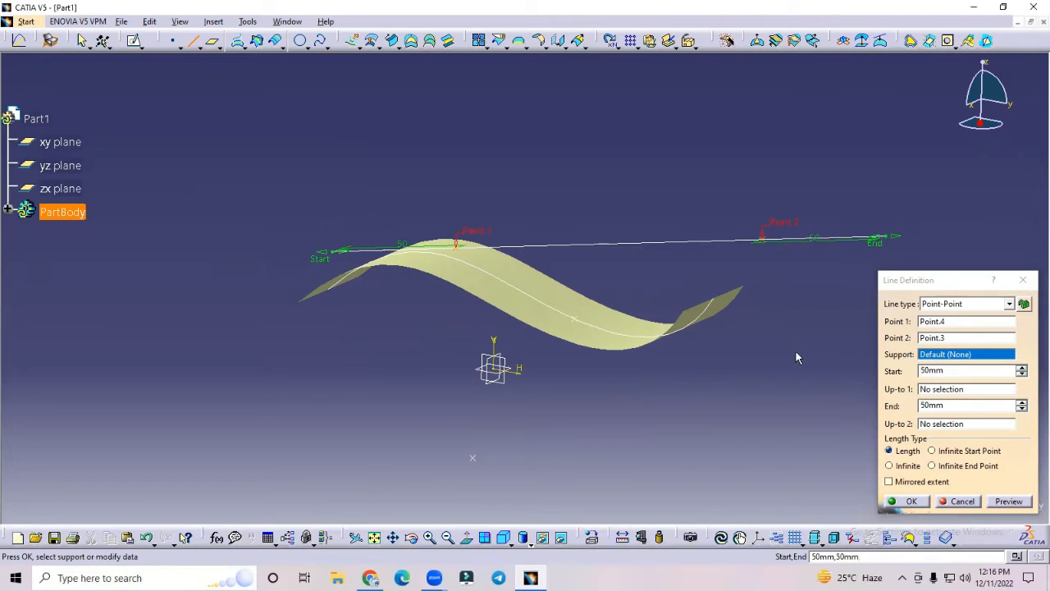
{"action": "left_click", "coordinate": [912, 501]}
Delete the extended Point-Point line.
{"action": "middle_click_drag", "start_coordinate": [631, 201], "coordinate": [566, 225]}
{"action": "left_click", "coordinate": [660, 280]}
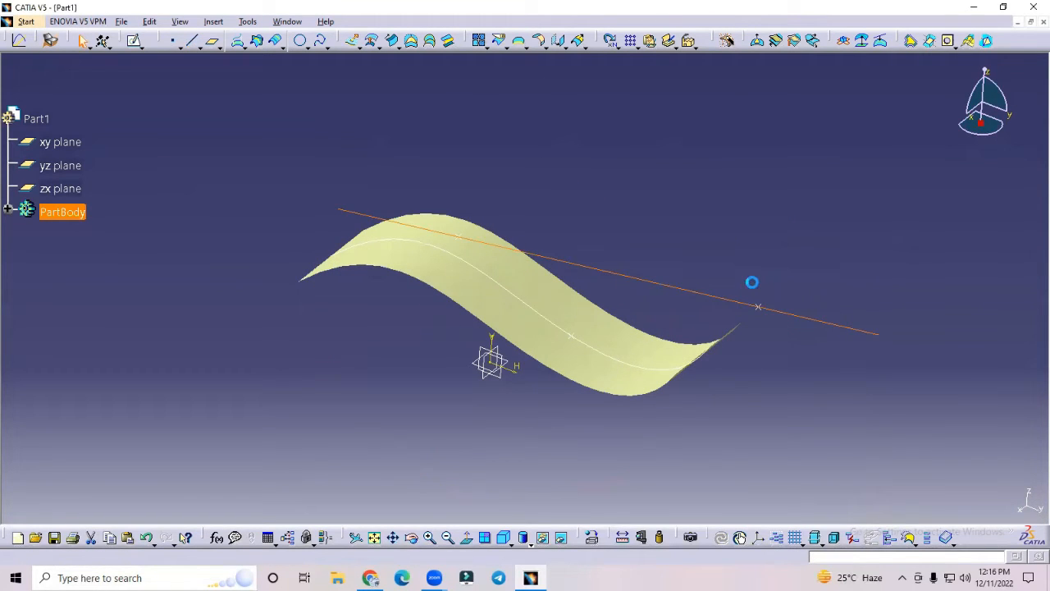
{"action": "key", "text": "Delete"}
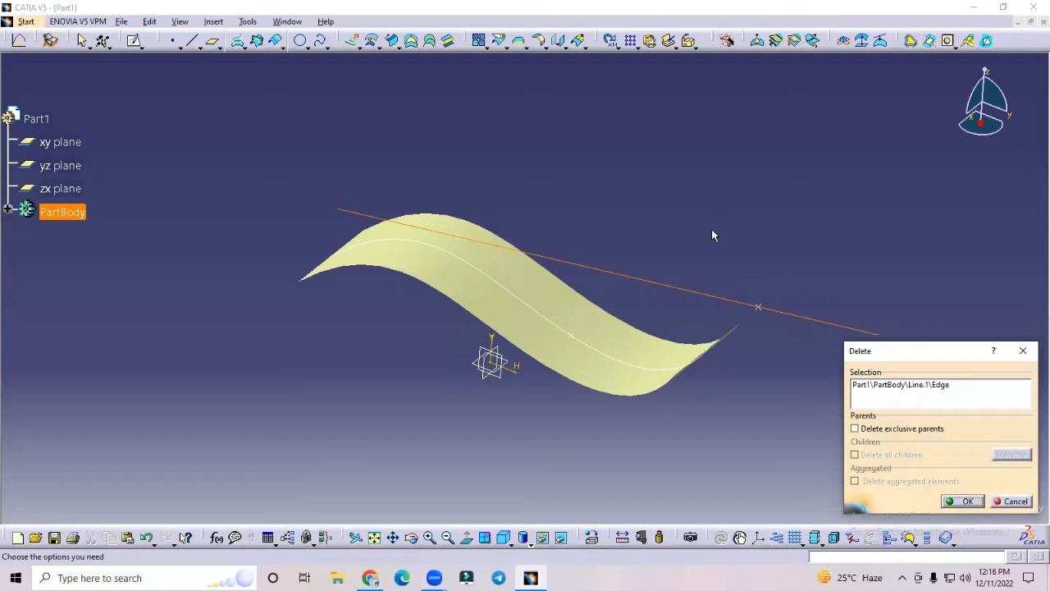
{"action": "left_click", "coordinate": [968, 501]}
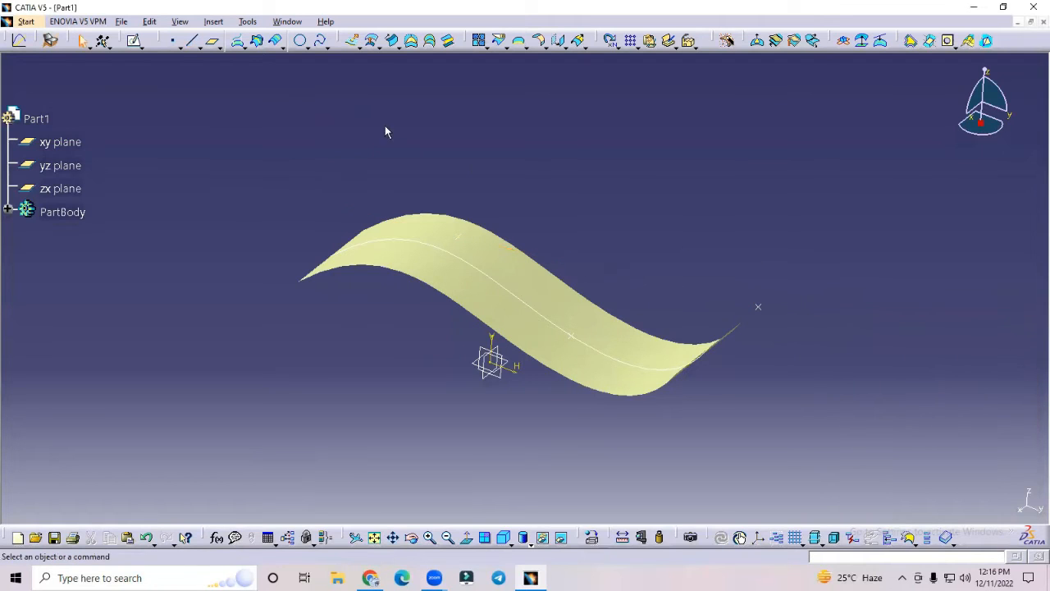
Create a plane offset 50 mm from the xy plane.
{"action": "left_click", "coordinate": [213, 42]}
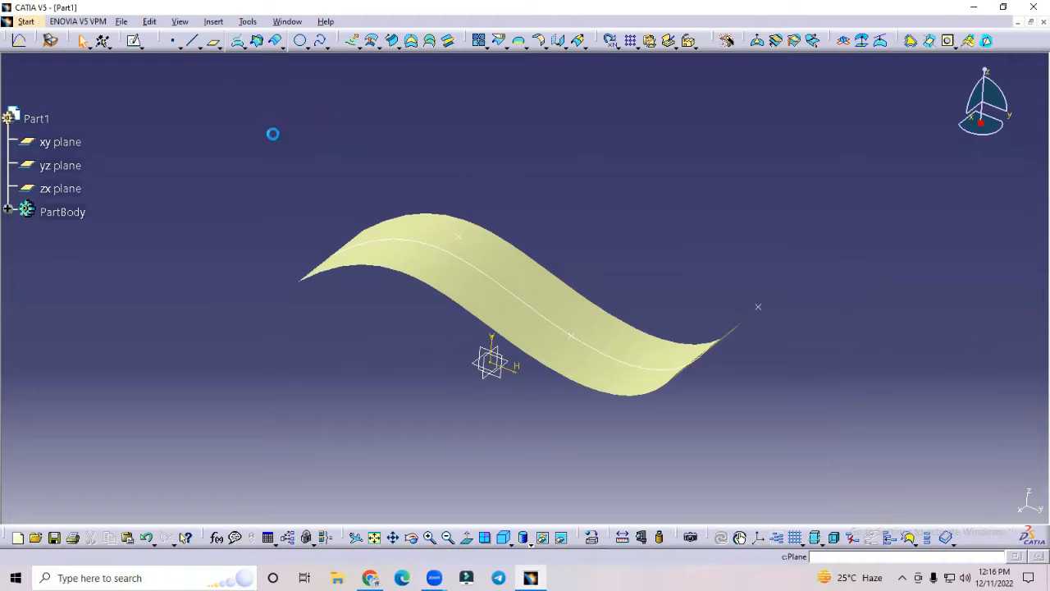
{"action": "left_click", "coordinate": [478, 371]}
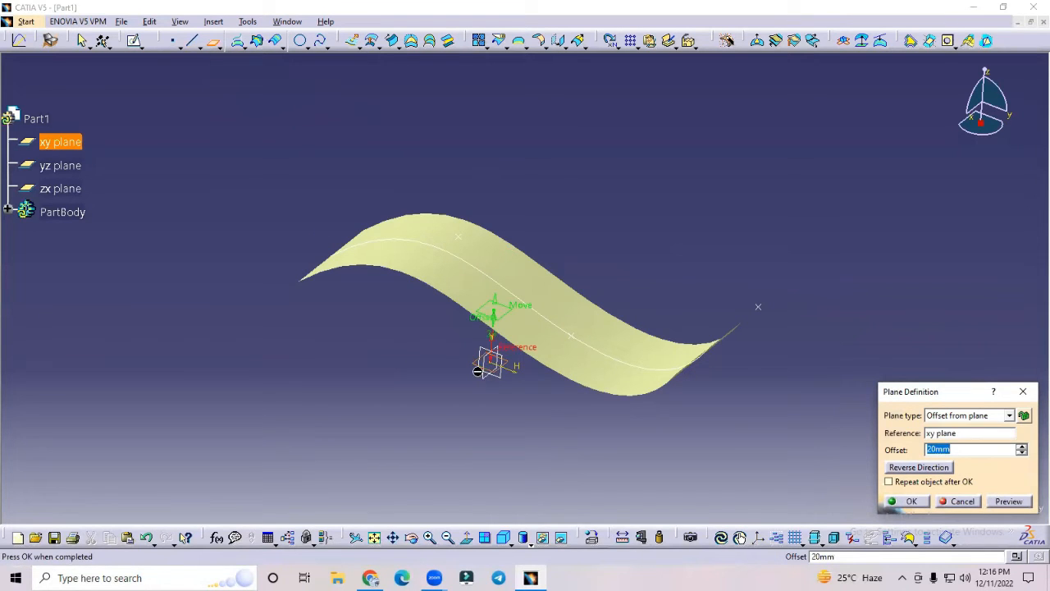
{"action": "type", "text": "50"}
{"action": "left_click", "coordinate": [807, 298]}
{"action": "left_click", "coordinate": [913, 500]}
{"action": "middle_click_drag", "start_coordinate": [580, 247], "coordinate": [578, 194]}
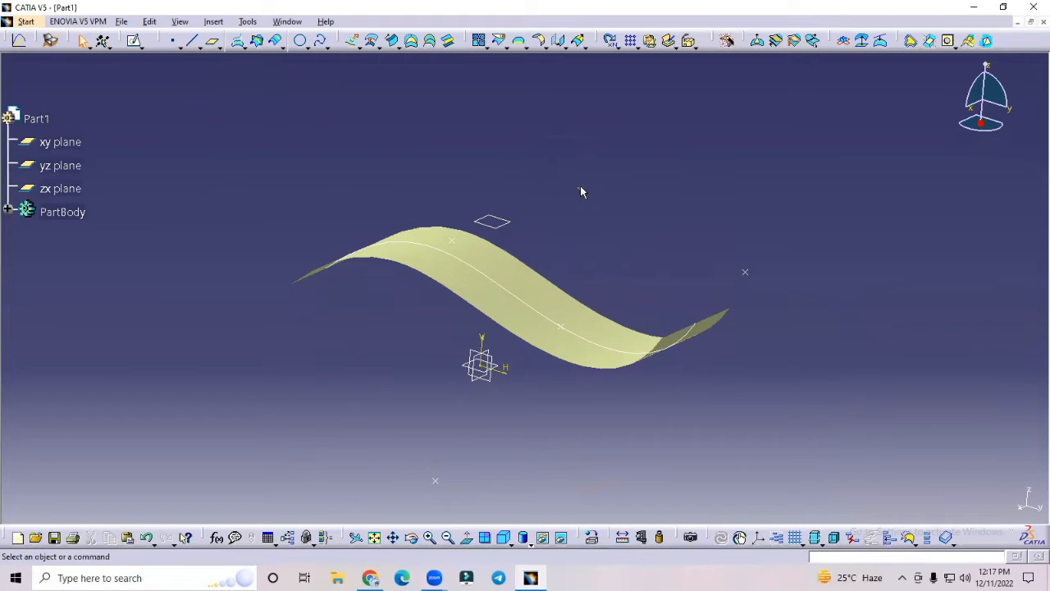
{"action": "middle_click_drag", "start_coordinate": [525, 159], "coordinate": [459, 152]}
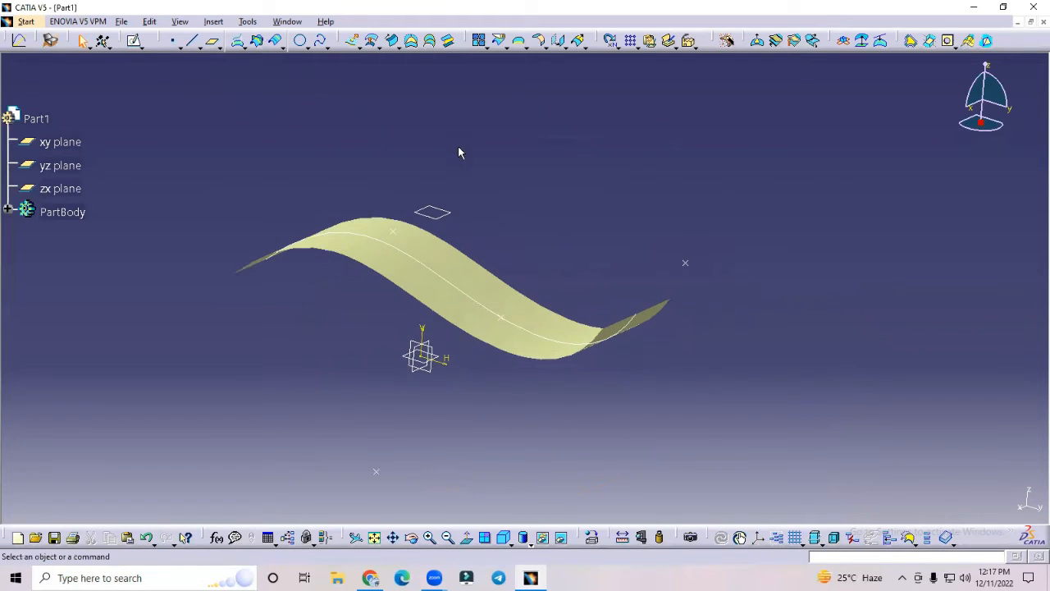
Create a plane offset 10 mm from Plane.1 and repeat it with 3 instances in absolute mode.
{"action": "left_click", "coordinate": [214, 45]}
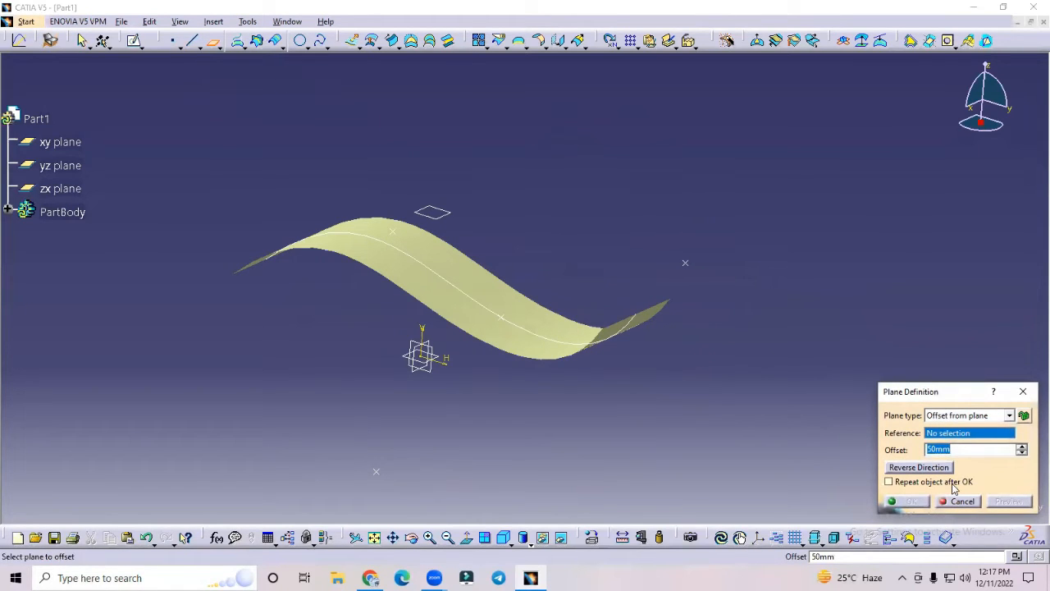
{"action": "left_click", "coordinate": [433, 215]}
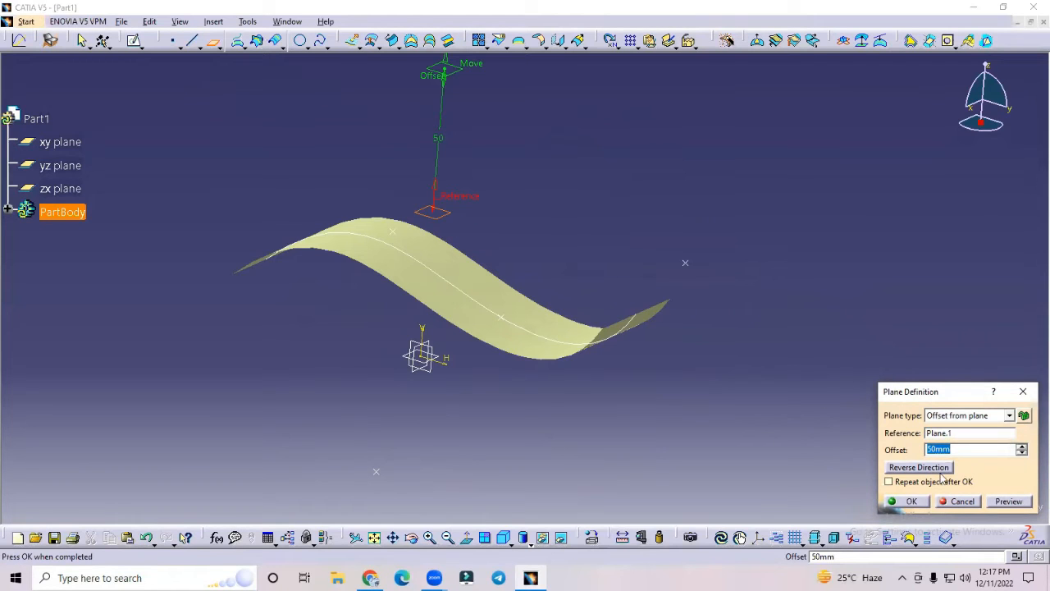
{"action": "type", "text": "10"}
{"action": "key", "text": "Return"}
{"action": "left_click", "coordinate": [891, 482]}
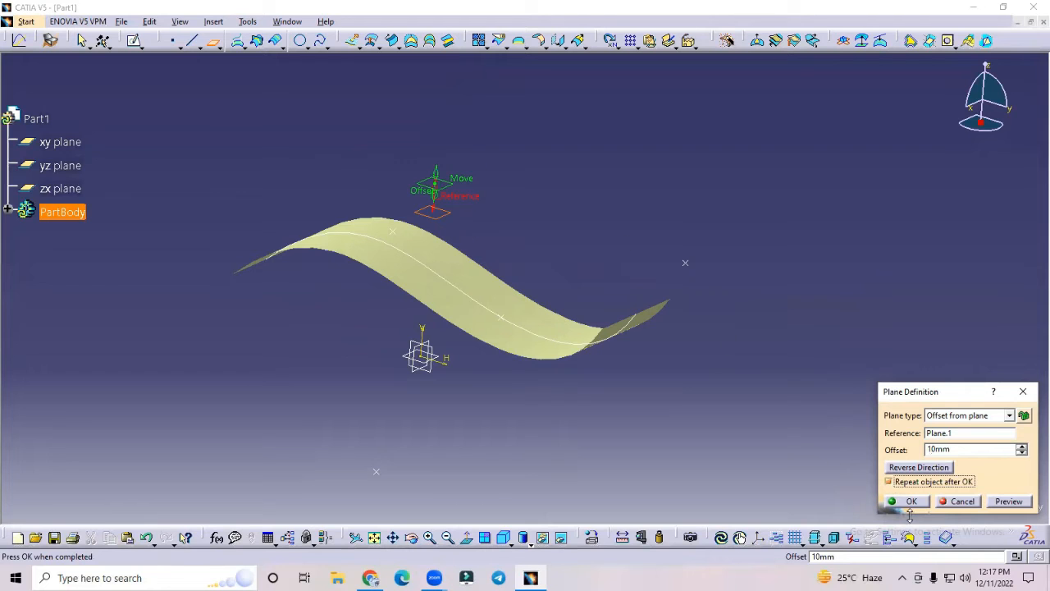
{"action": "left_click", "coordinate": [912, 501]}
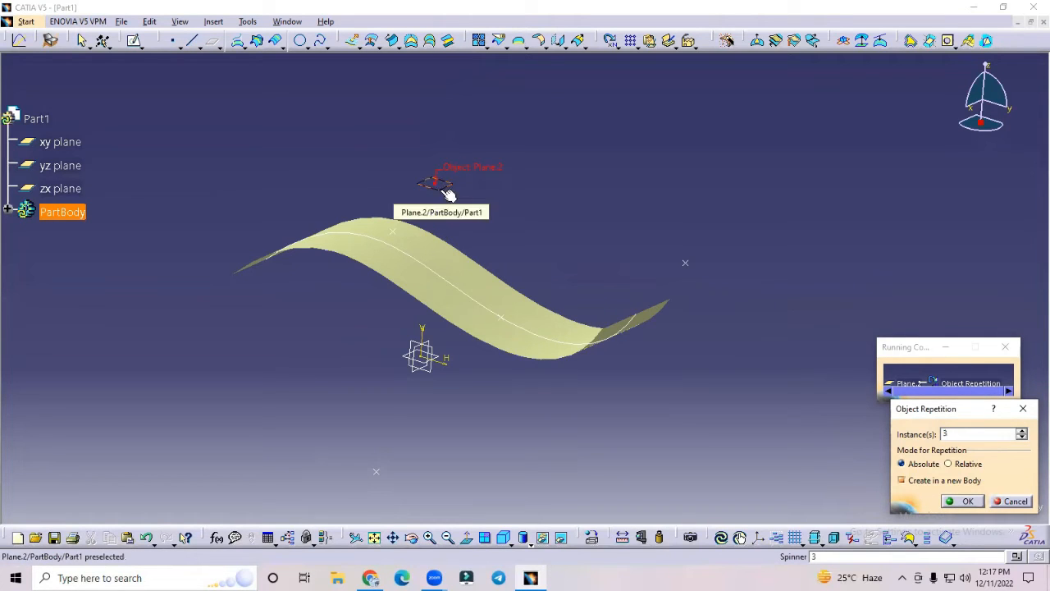
{"action": "left_click", "coordinate": [966, 501]}
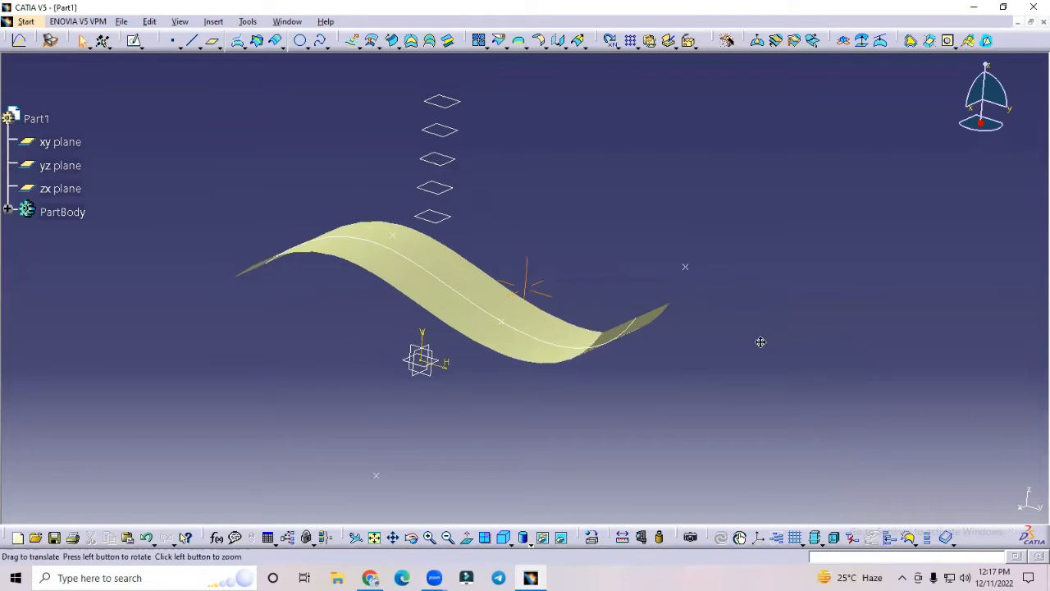
Examine the stack of offset planes above the extruded surface.
{"action": "middle_click_drag", "start_coordinate": [760, 342], "coordinate": [788, 425]}
{"action": "left_click", "coordinate": [484, 179]}
{"action": "left_click", "coordinate": [477, 210]}
{"action": "left_click", "coordinate": [480, 239]}
{"action": "left_click", "coordinate": [477, 268]}
{"action": "left_click", "coordinate": [478, 299]}
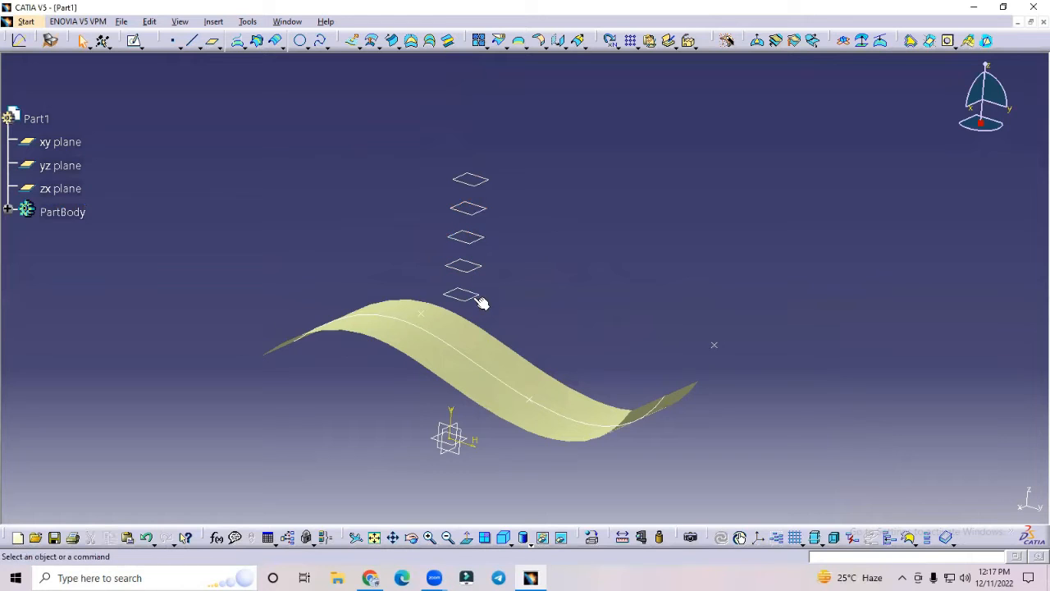
{"action": "left_click", "coordinate": [541, 261]}
Delete the ordered geometrical set holding the repeated planes, and delete Plane.2.
{"action": "left_click", "coordinate": [8, 209]}
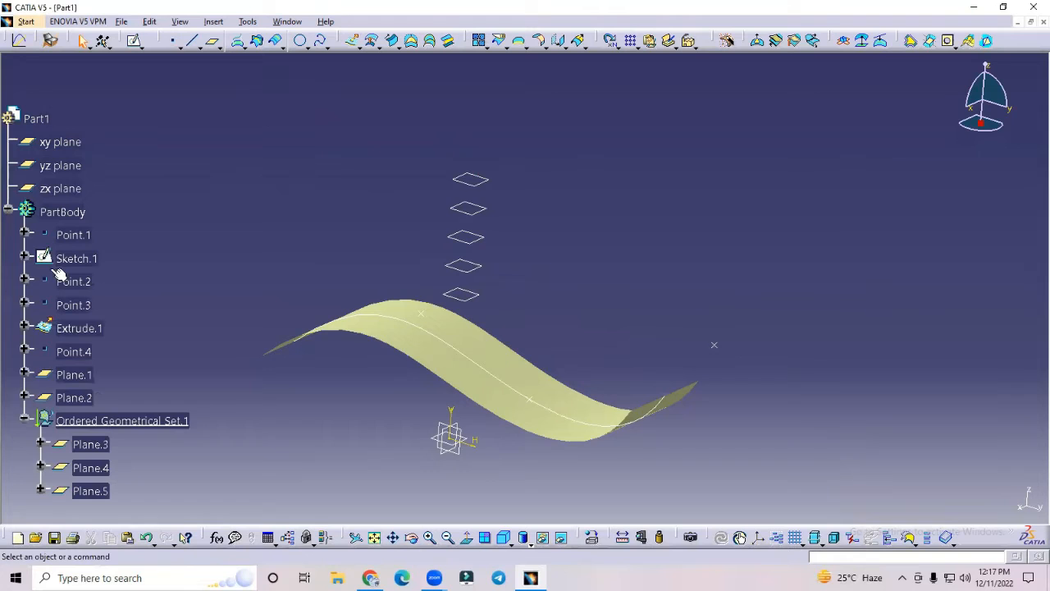
{"action": "right_click", "coordinate": [102, 426]}
{"action": "left_click", "coordinate": [153, 336]}
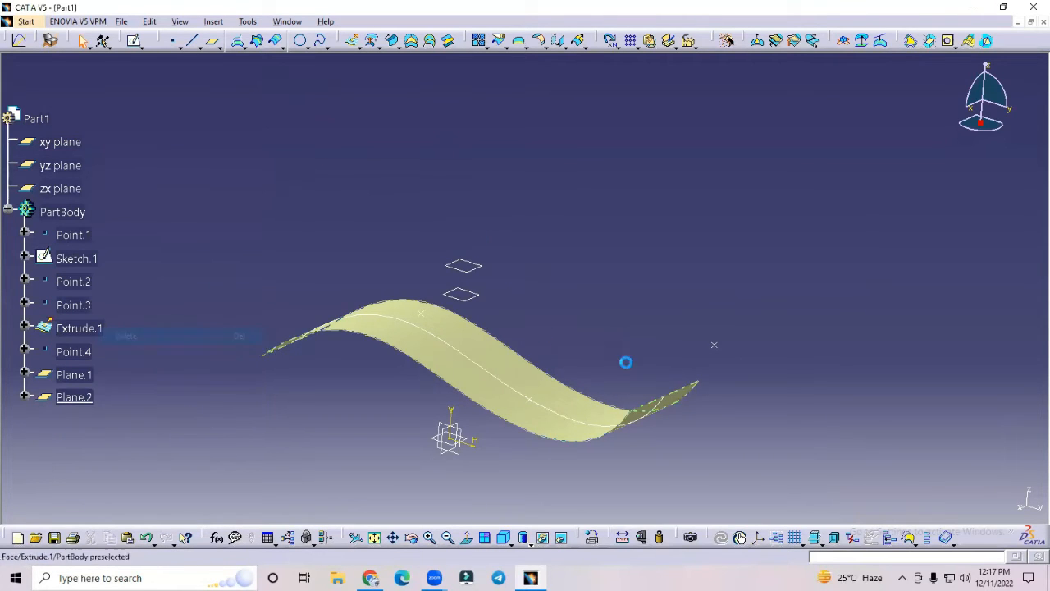
{"action": "right_click", "coordinate": [85, 399]}
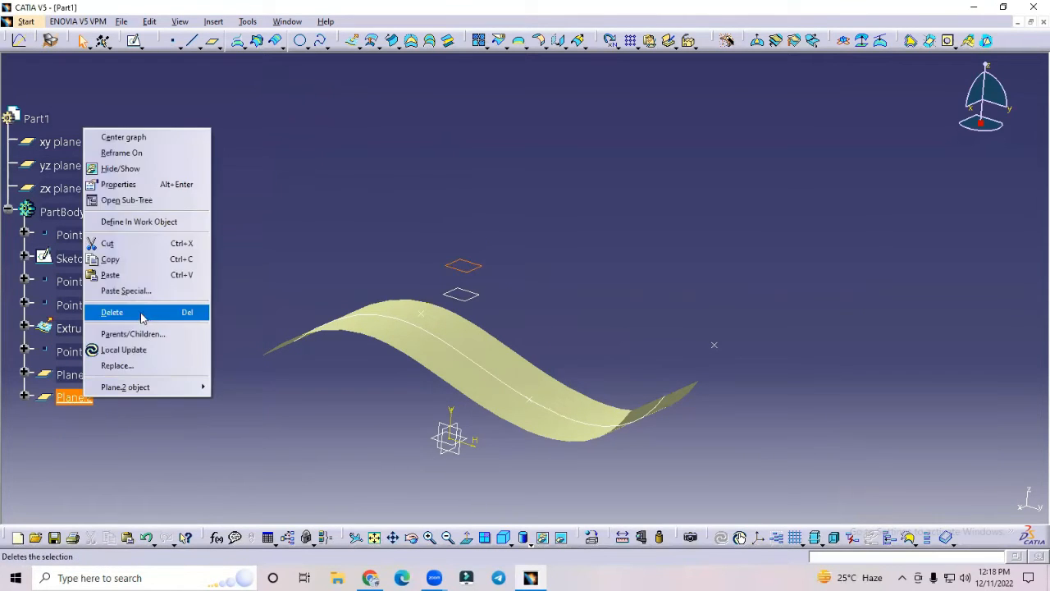
{"action": "left_click", "coordinate": [141, 313]}
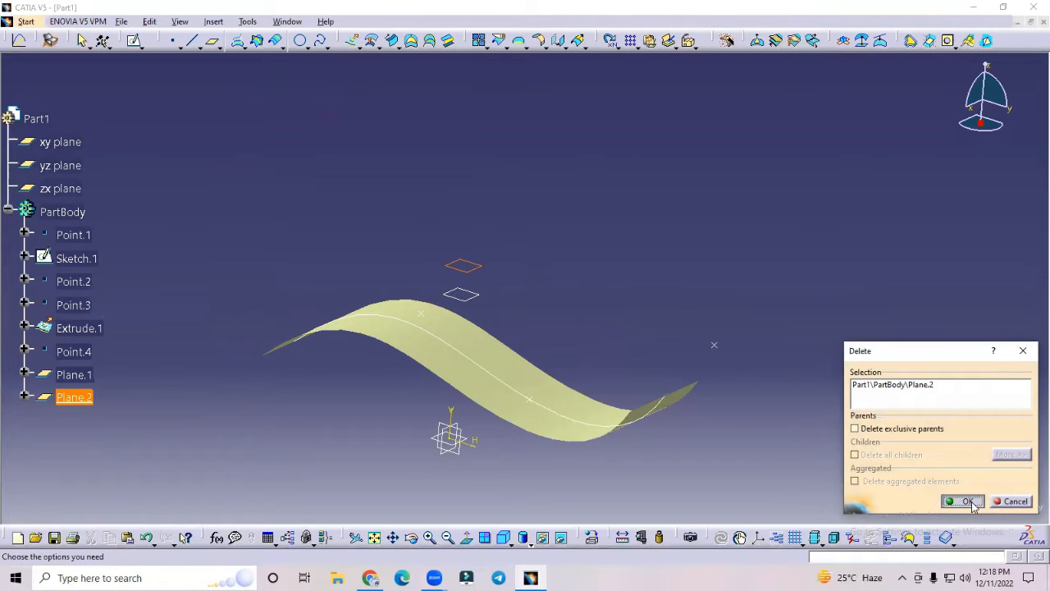
{"action": "left_click", "coordinate": [962, 500]}
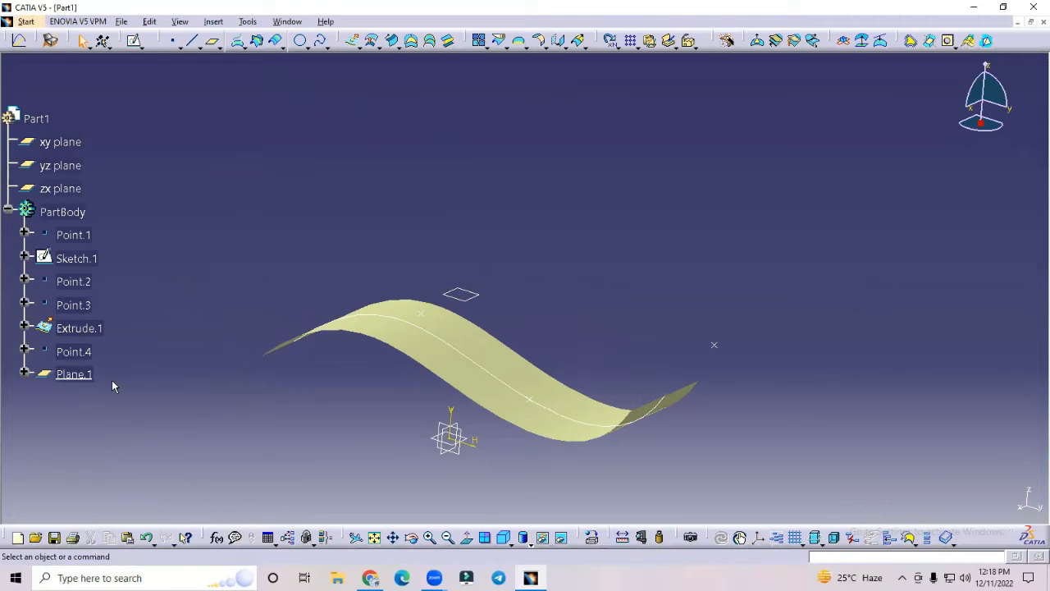
Sketch a rectangle around the origin on Plane.1 and exit the sketch.
{"action": "left_click", "coordinate": [469, 295]}
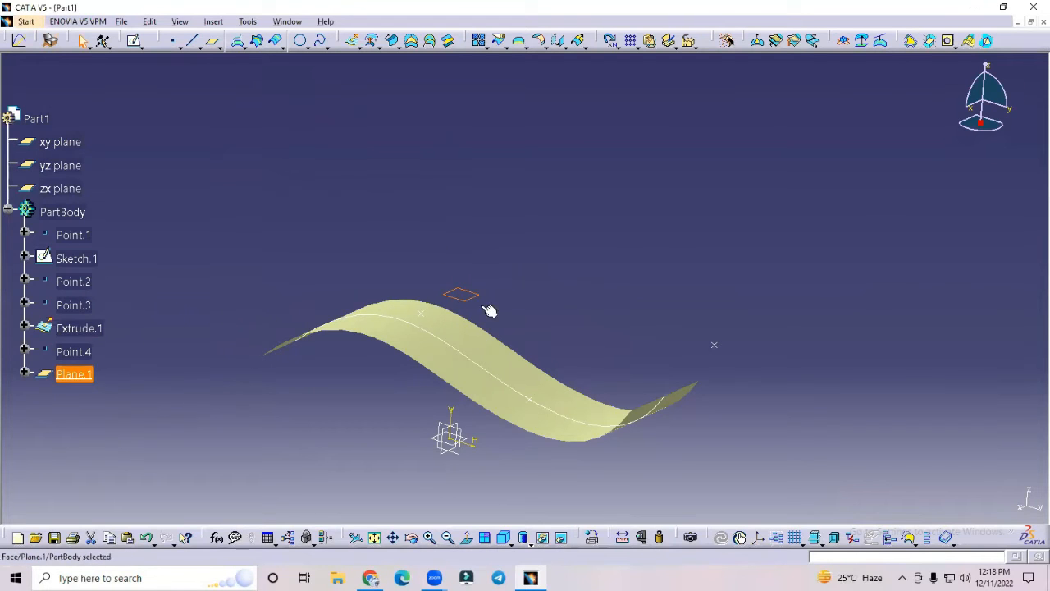
{"action": "left_click", "coordinate": [133, 40]}
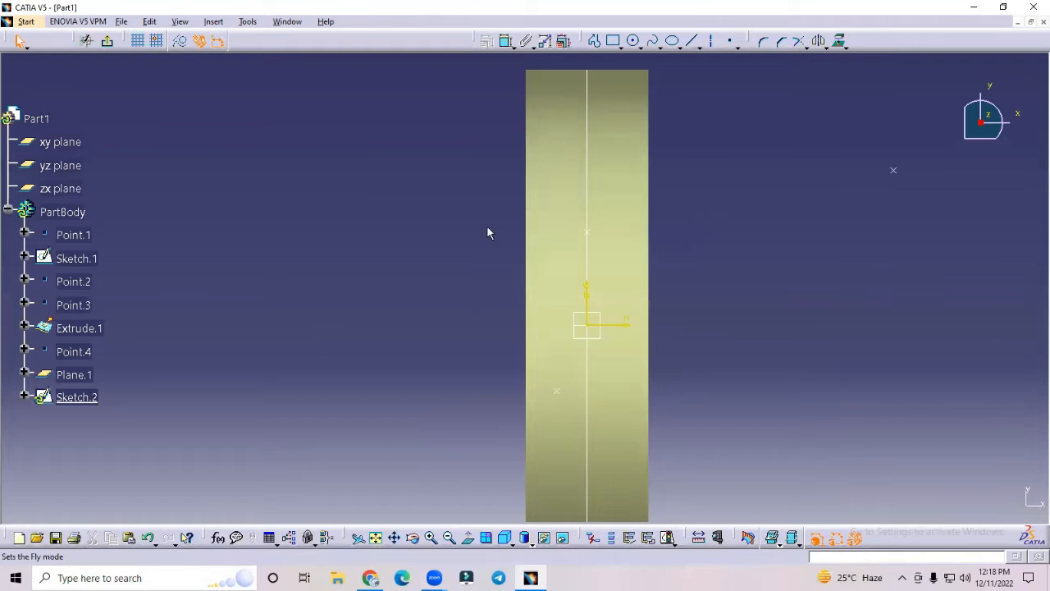
{"action": "left_click", "coordinate": [613, 41]}
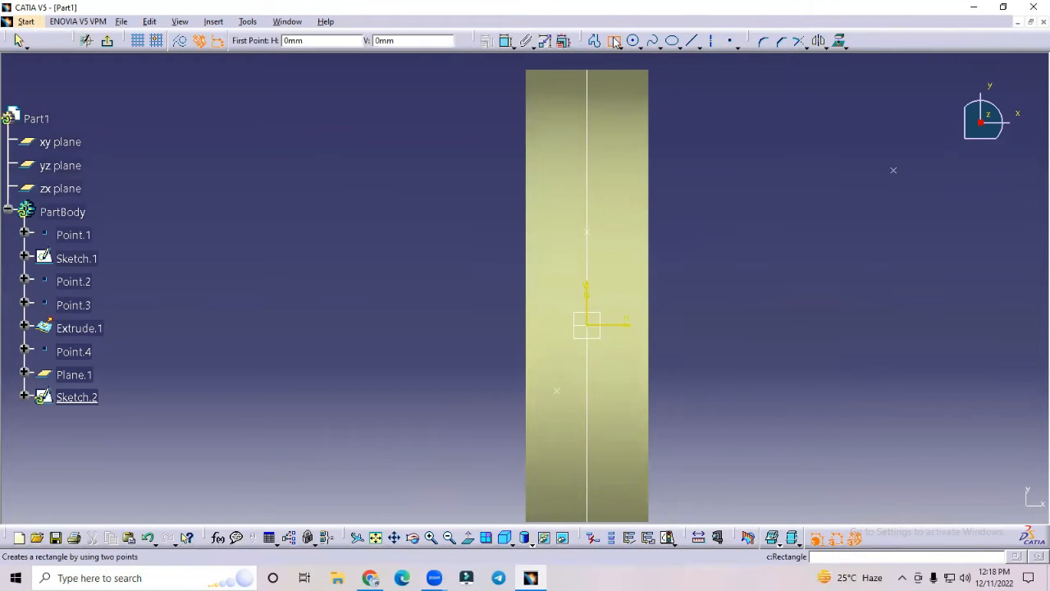
{"action": "left_click", "coordinate": [561, 244]}
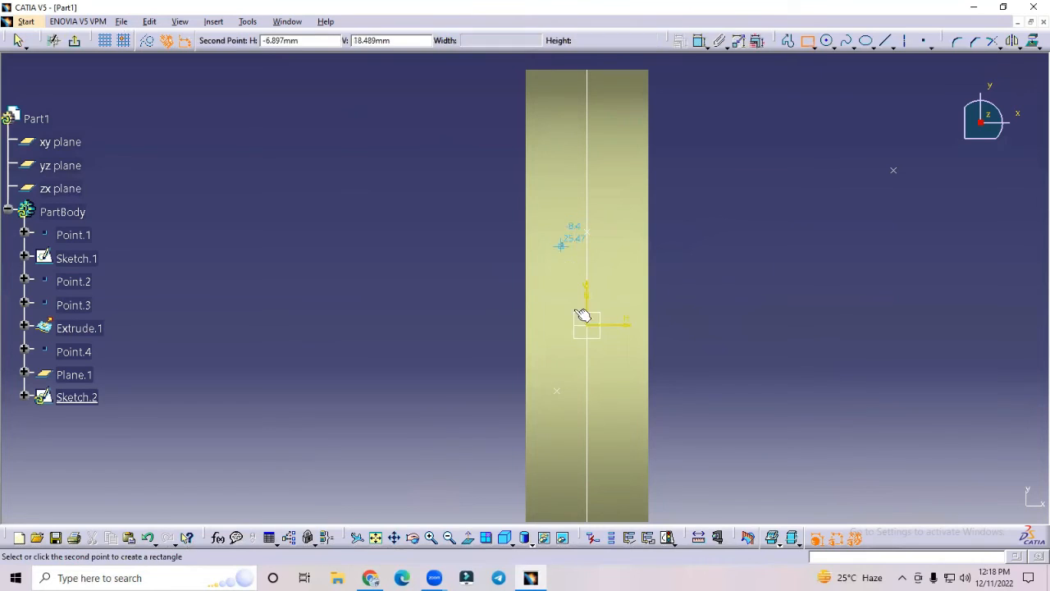
{"action": "left_click", "coordinate": [620, 444]}
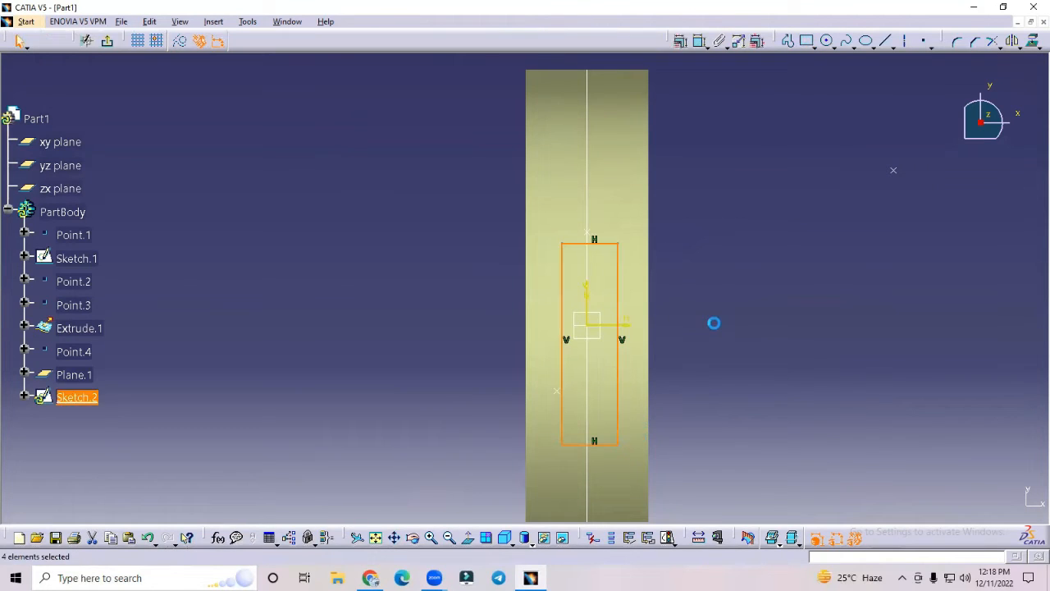
{"action": "left_click", "coordinate": [110, 41]}
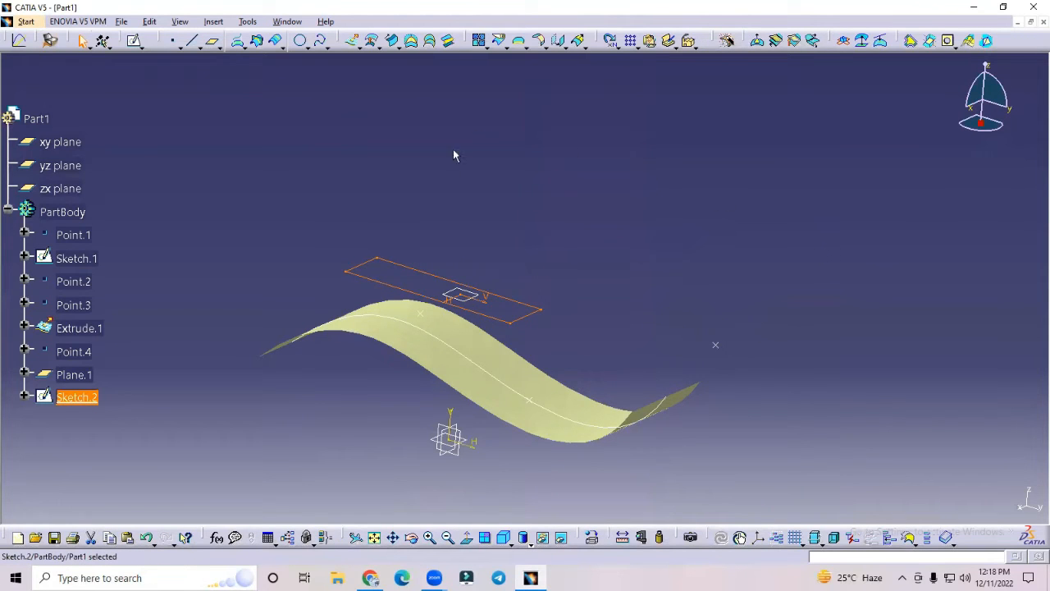
Project the rectangle sketch onto the extruded surface using the Normal projection type.
{"action": "left_click", "coordinate": [238, 42]}
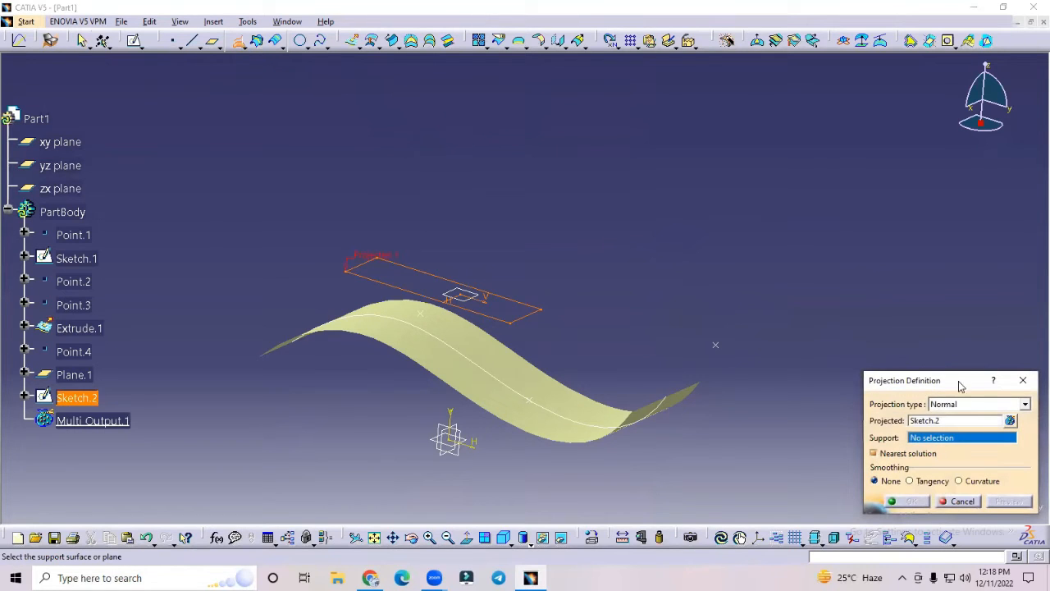
{"action": "left_click_drag", "start_coordinate": [961, 385], "coordinate": [849, 166]}
{"action": "left_click", "coordinate": [913, 184]}
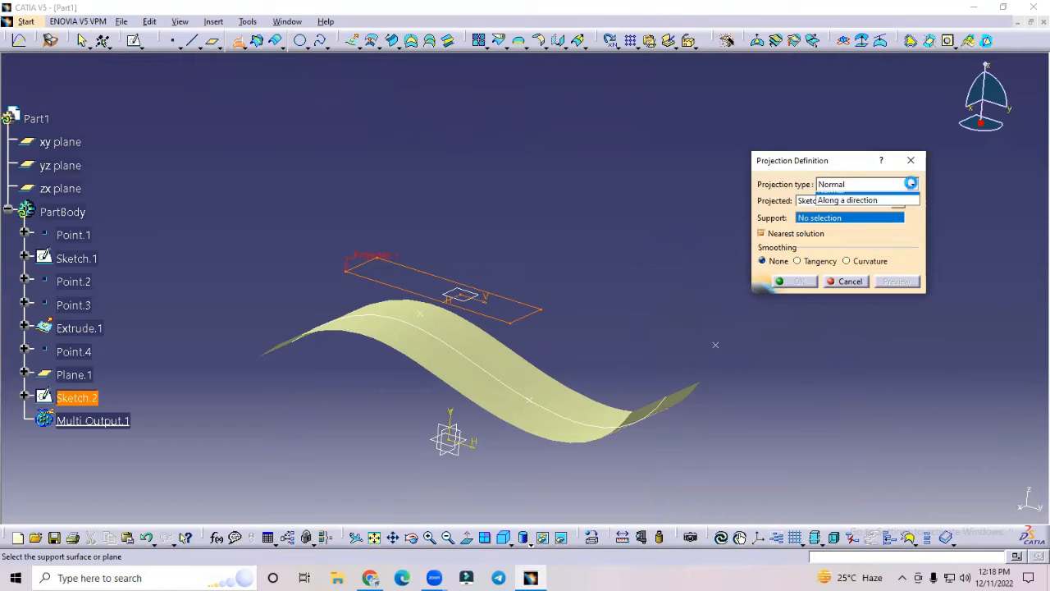
{"action": "left_click", "coordinate": [857, 188]}
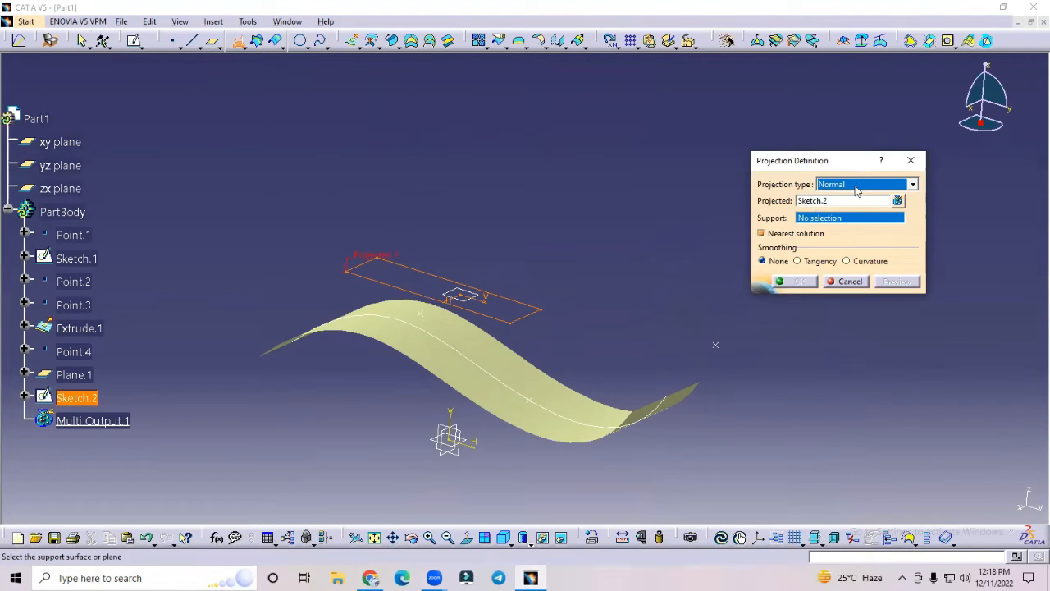
{"action": "left_click", "coordinate": [486, 353]}
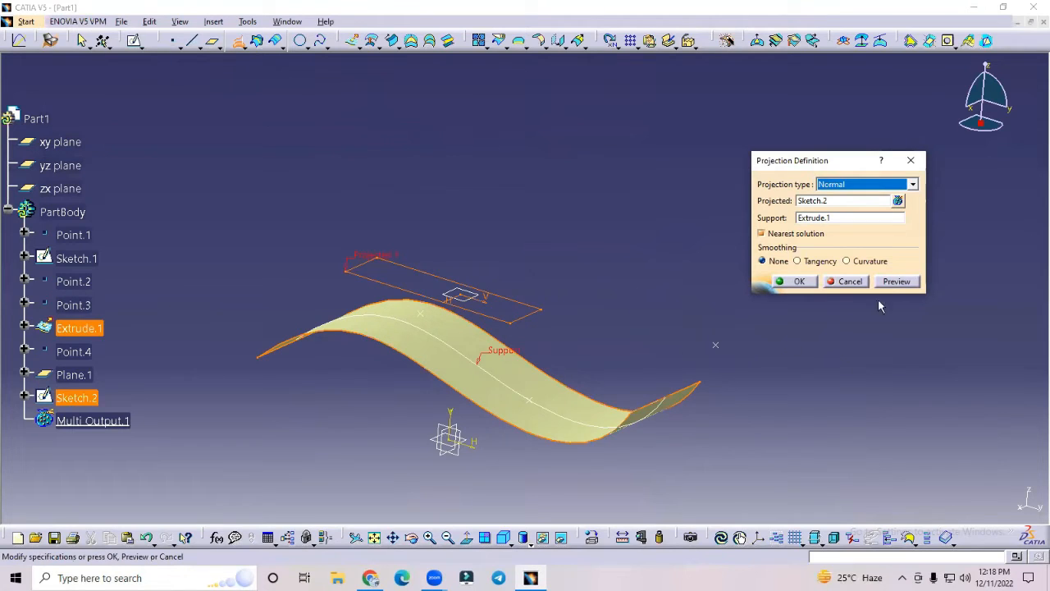
{"action": "left_click", "coordinate": [897, 281]}
{"action": "middle_click_drag", "start_coordinate": [544, 173], "coordinate": [510, 251]}
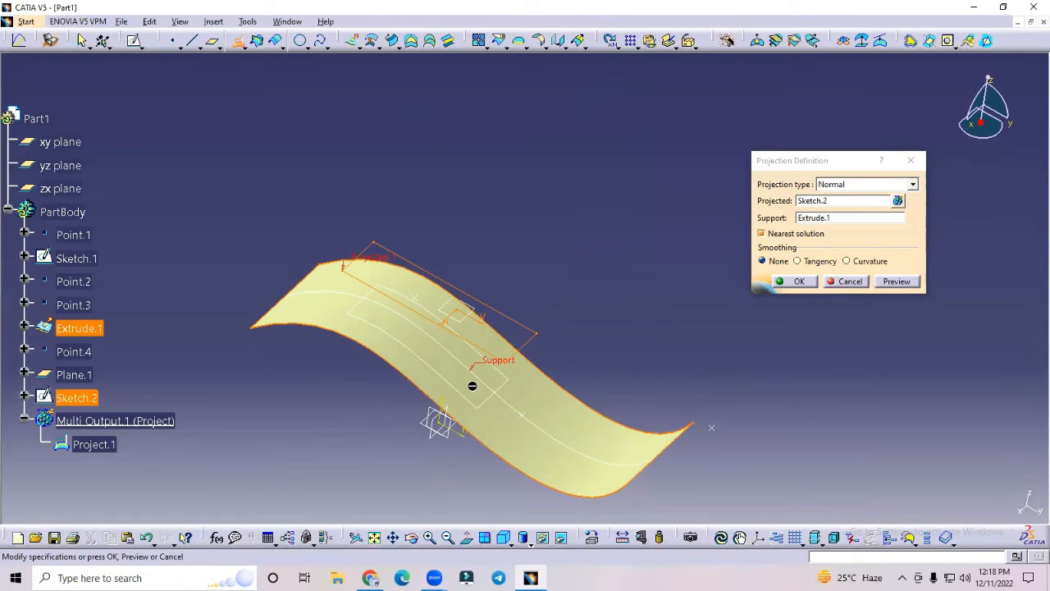
{"action": "left_click", "coordinate": [811, 282]}
Compare the normal projection with the rectangle sketch from directly above and in an oblique view.
{"action": "middle_click_drag", "start_coordinate": [675, 219], "coordinate": [548, 282]}
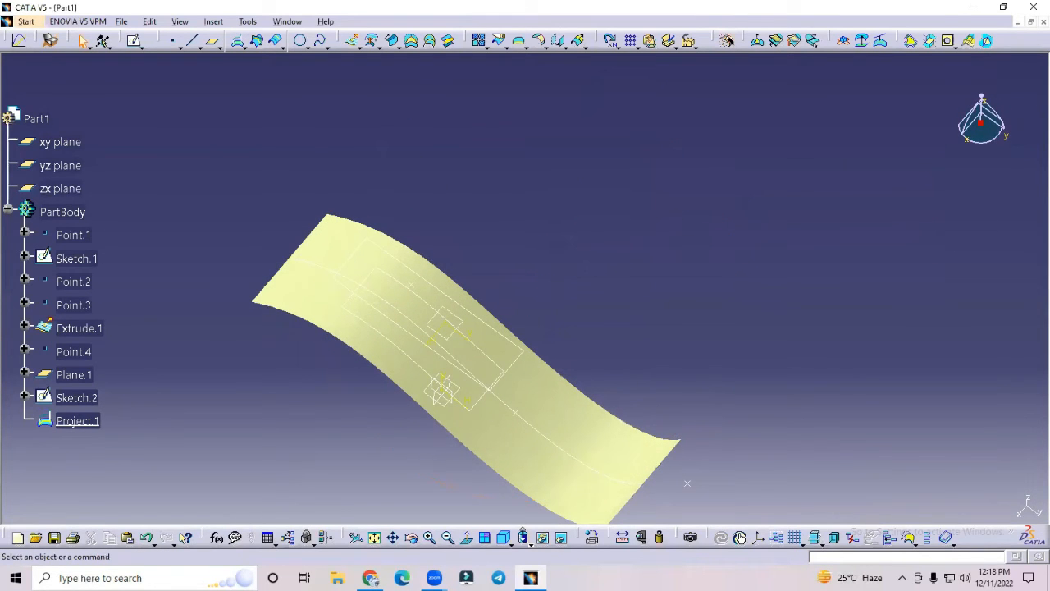
{"action": "left_click", "coordinate": [509, 545]}
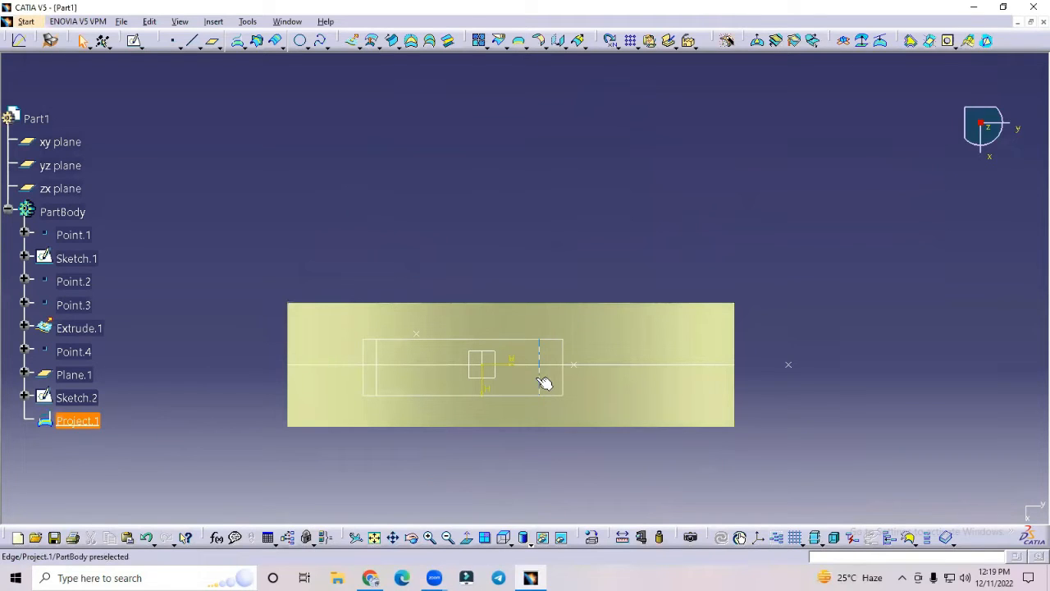
{"action": "left_click", "coordinate": [136, 43]}
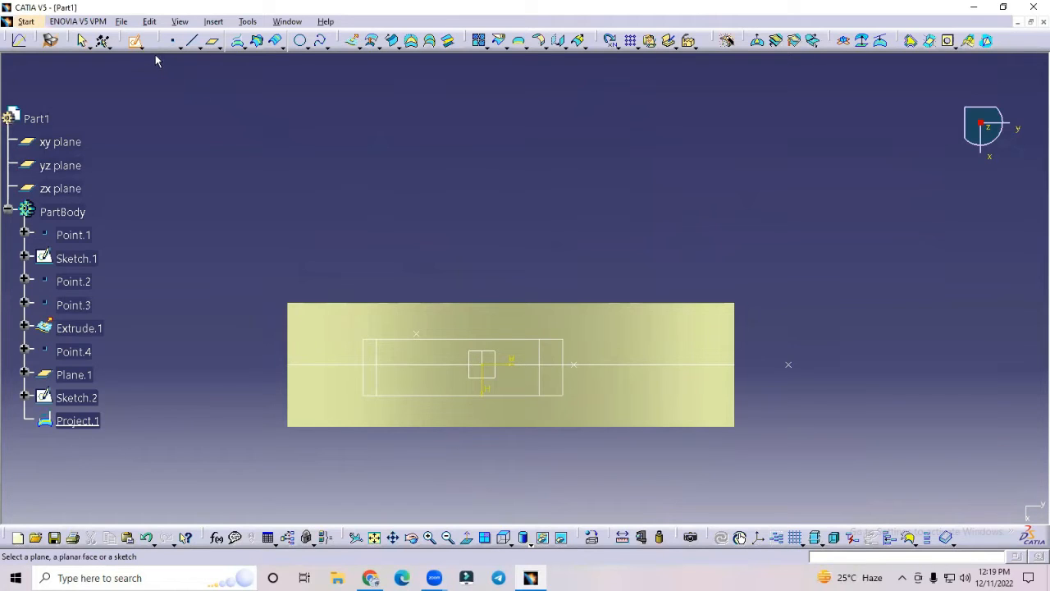
{"action": "left_click", "coordinate": [135, 41]}
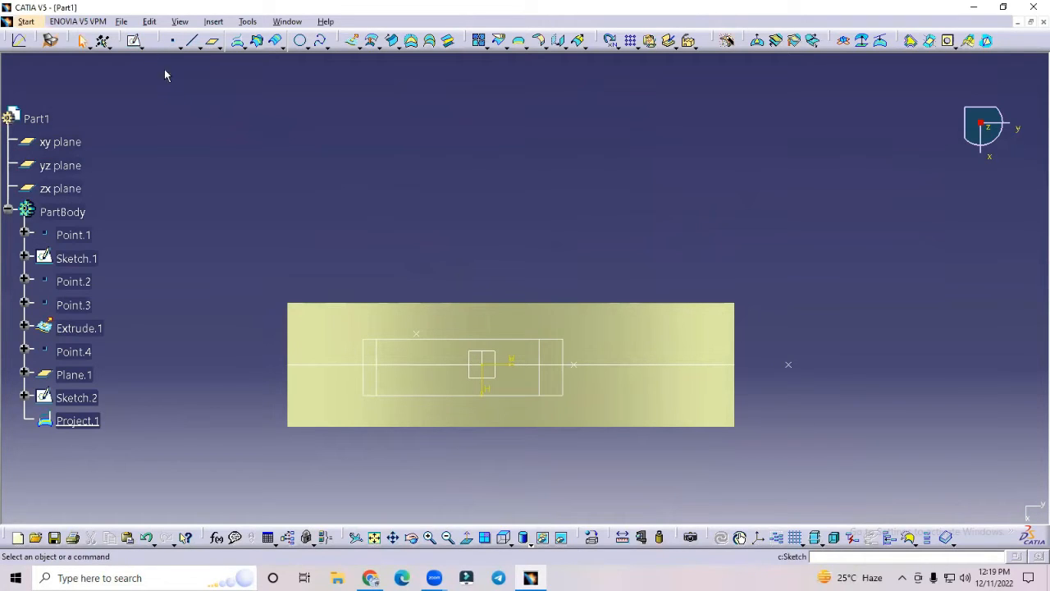
{"action": "mouse_move", "coordinate": [492, 253]}
{"action": "middle_mouse_down"}
{"action": "mouse_move", "coordinate": [484, 140]}
{"action": "mouse_move", "coordinate": [736, 197]}
{"action": "mouse_move", "coordinate": [802, 377]}
{"action": "mouse_move", "coordinate": [582, 244]}
{"action": "mouse_move", "coordinate": [533, 320]}
{"action": "middle_mouse_up"}
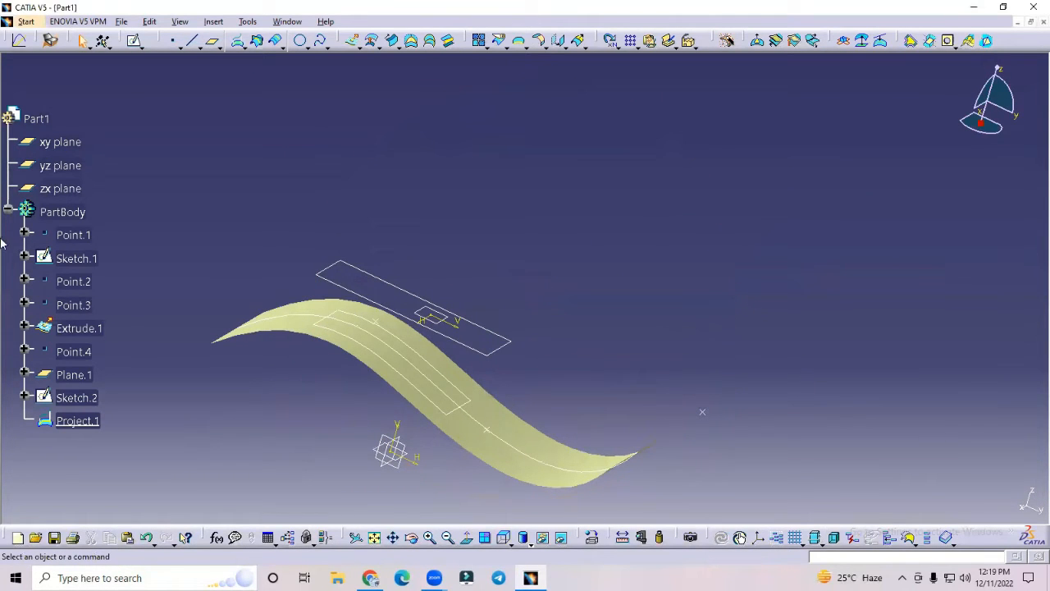
Redefine the projection to run along a direction, using the xy plane as the direction.
{"action": "left_click", "coordinate": [69, 421]}
{"action": "right_click", "coordinate": [66, 423]}
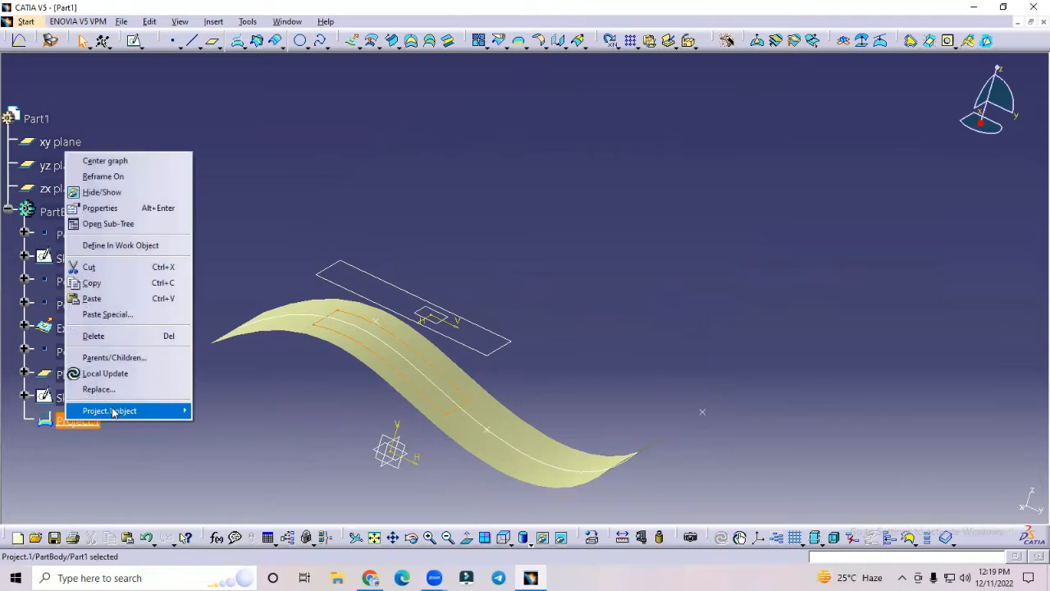
{"action": "mouse_move", "coordinate": [113, 411]}
{"action": "left_click", "coordinate": [229, 411]}
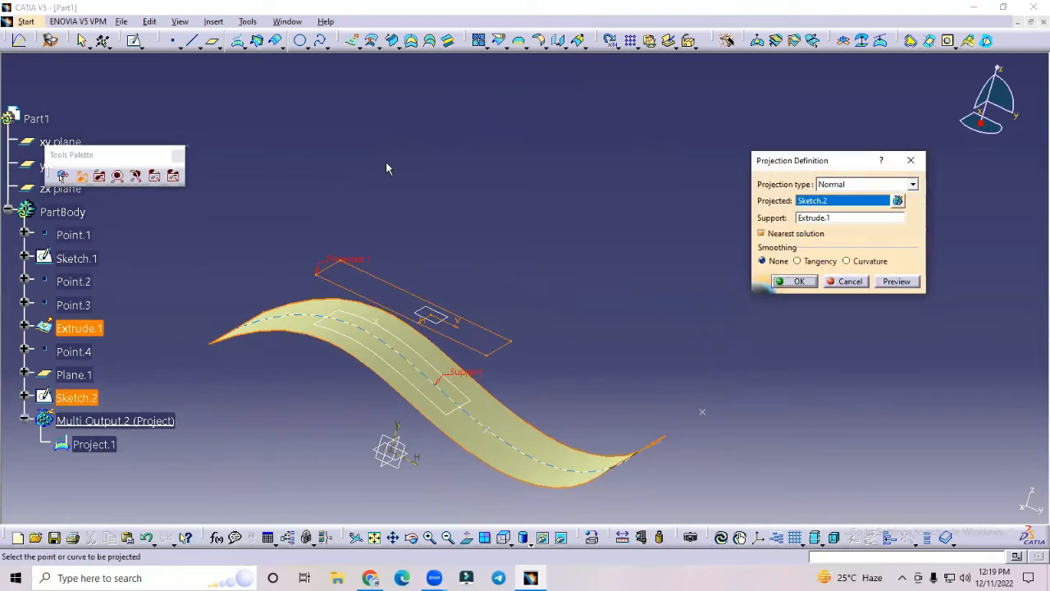
{"action": "left_click", "coordinate": [911, 183]}
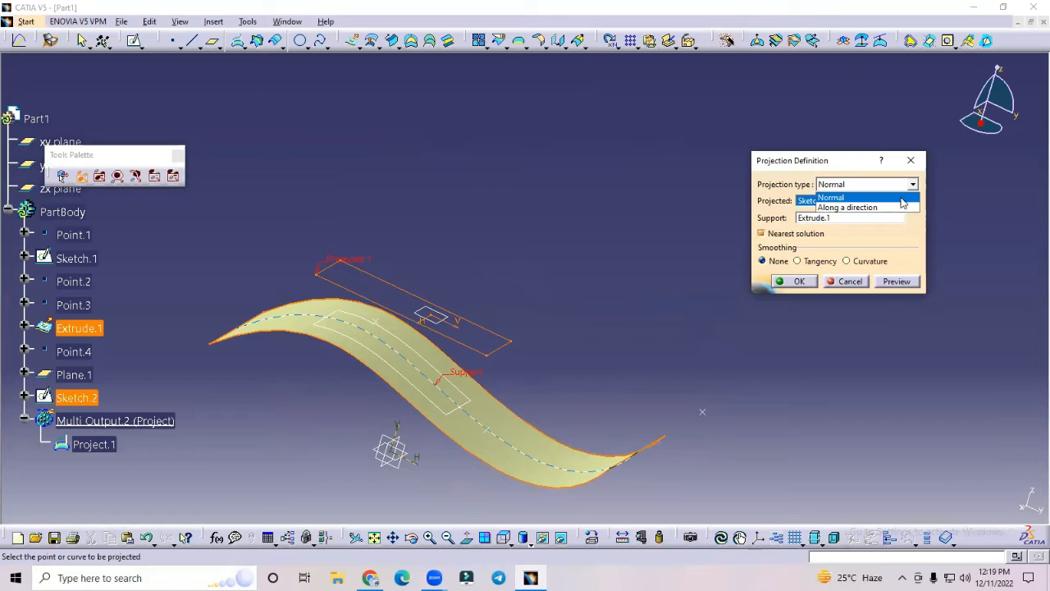
{"action": "left_click", "coordinate": [900, 206]}
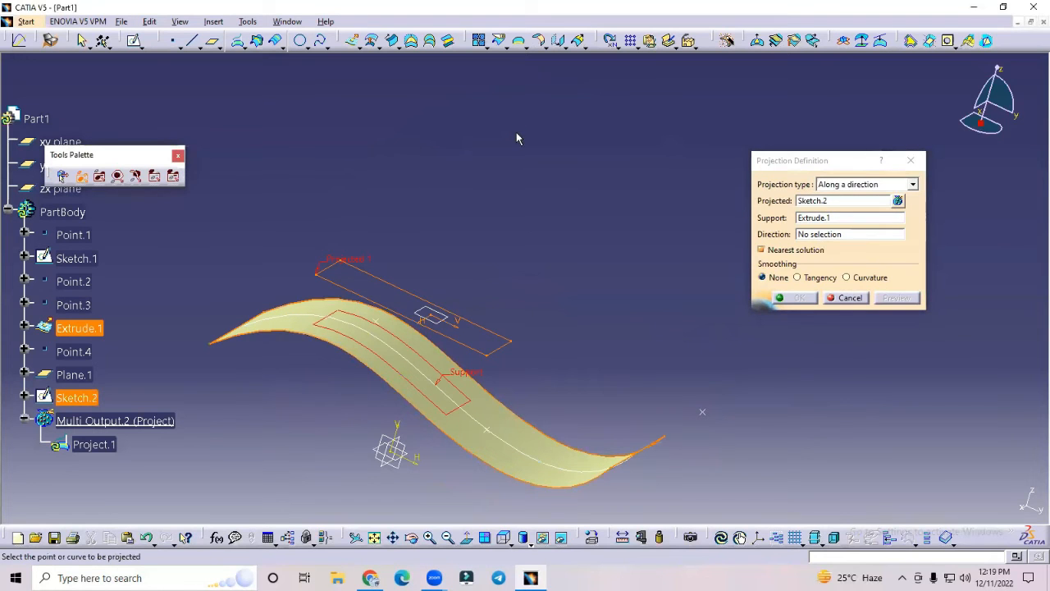
{"action": "left_click", "coordinate": [816, 234]}
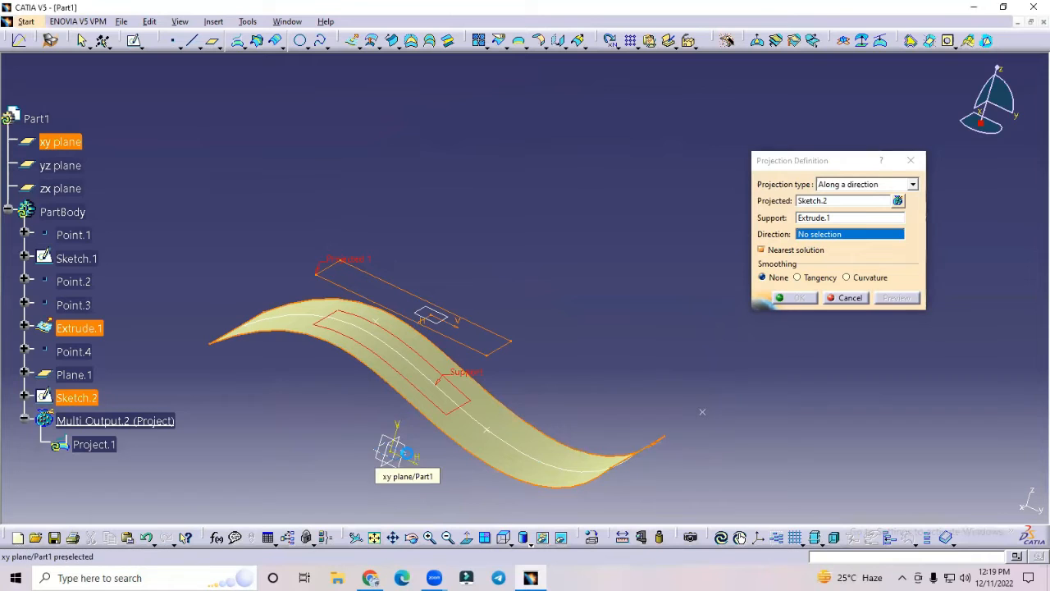
{"action": "left_click", "coordinate": [394, 451]}
{"action": "left_click", "coordinate": [901, 299]}
{"action": "left_click", "coordinate": [796, 300]}
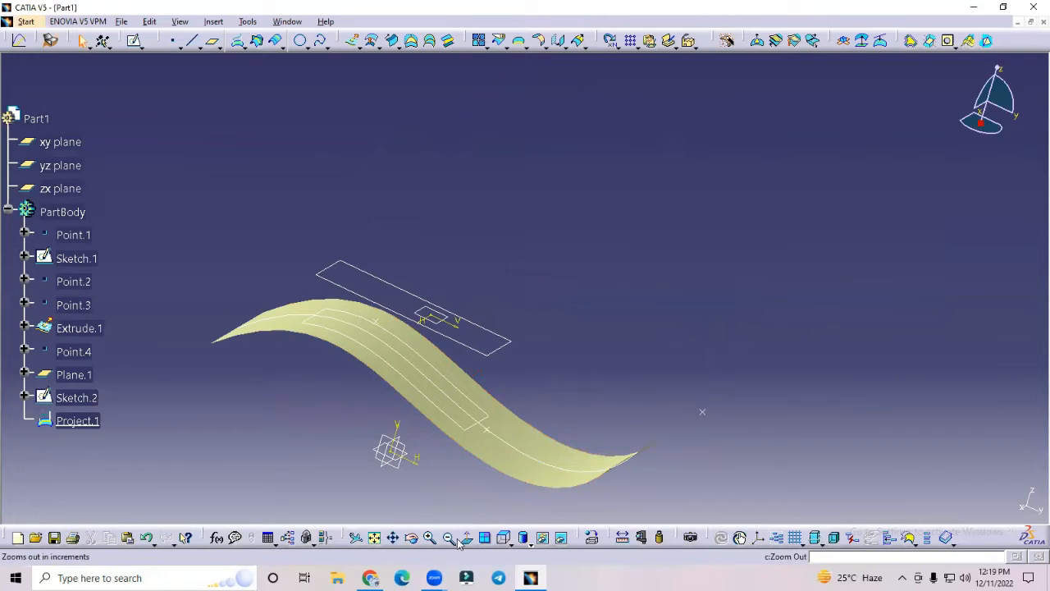
Examine the directional projection against the rectangle sketch in the top view and at an angle.
{"action": "left_click", "coordinate": [509, 544]}
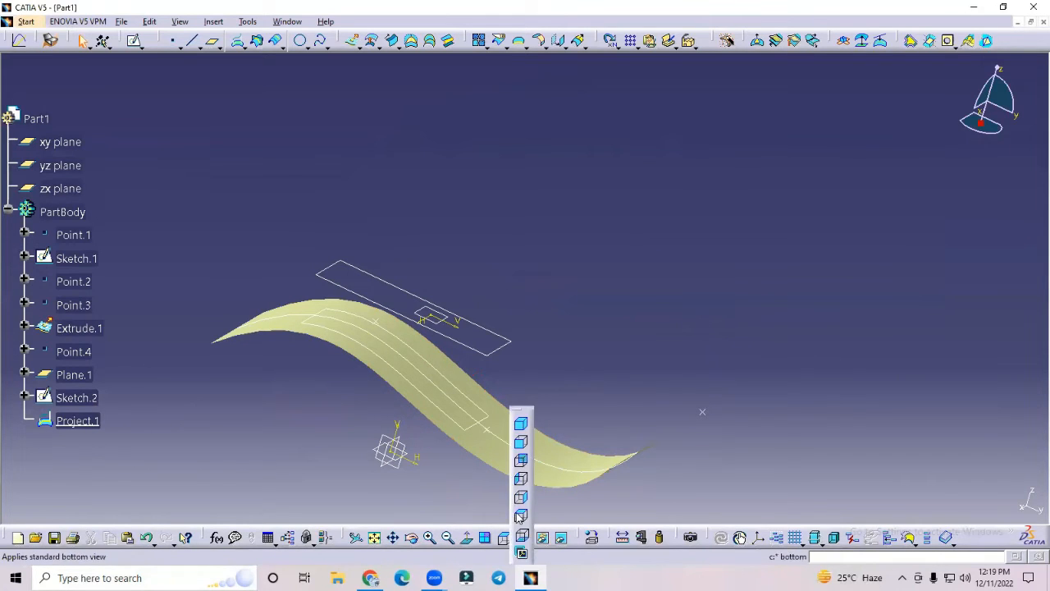
{"action": "left_click", "coordinate": [523, 515]}
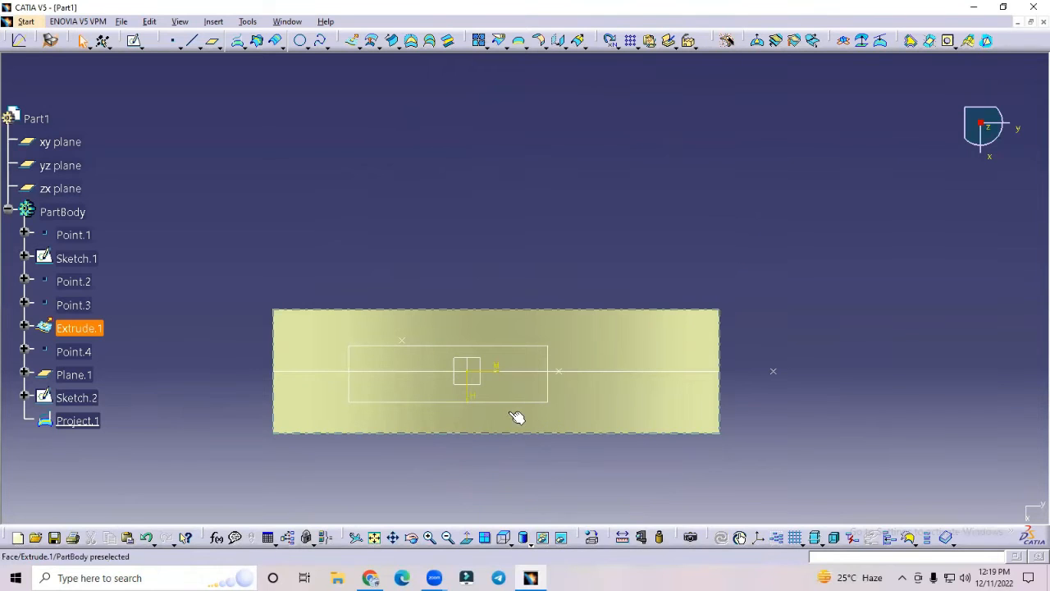
{"action": "middle_click_drag", "start_coordinate": [525, 464], "coordinate": [580, 356]}
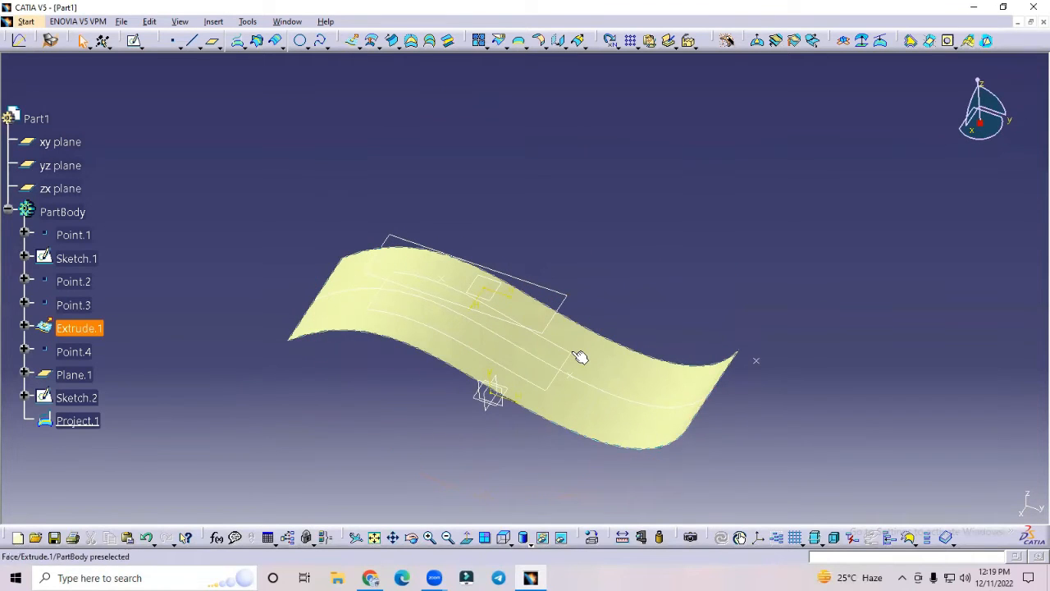
Delete the projected curve Project.1 and the rectangle sketch Sketch.2.
{"action": "right_click", "coordinate": [74, 421]}
{"action": "mouse_move", "coordinate": [144, 411]}
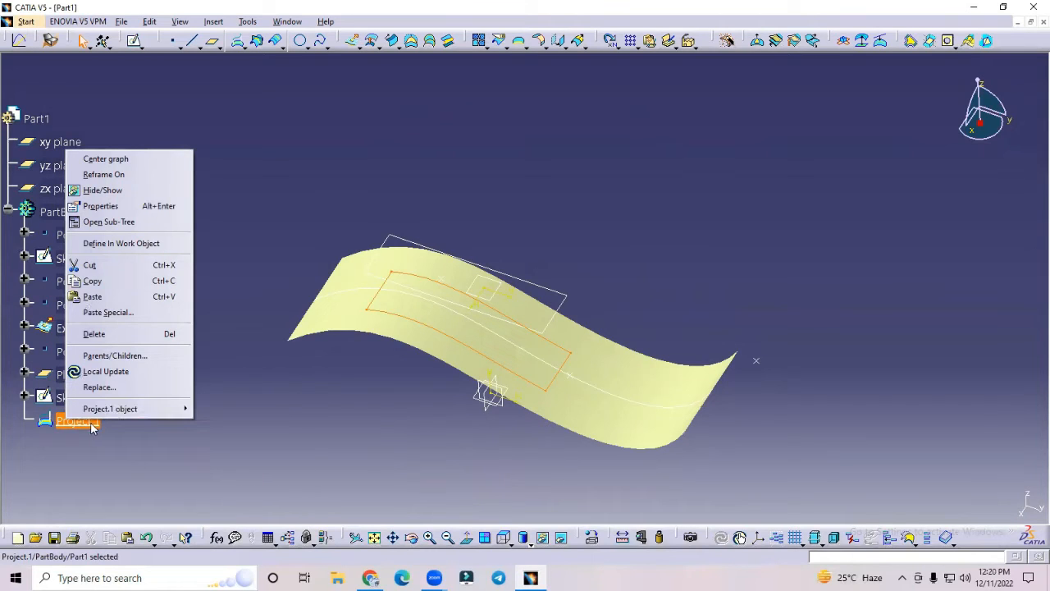
{"action": "left_click", "coordinate": [94, 334]}
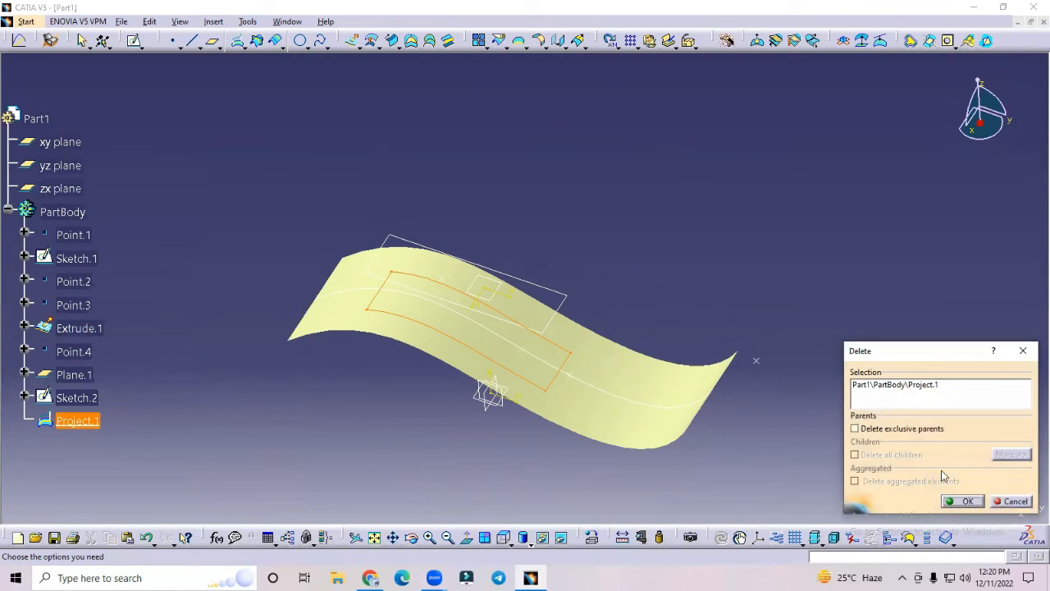
{"action": "left_click", "coordinate": [966, 501]}
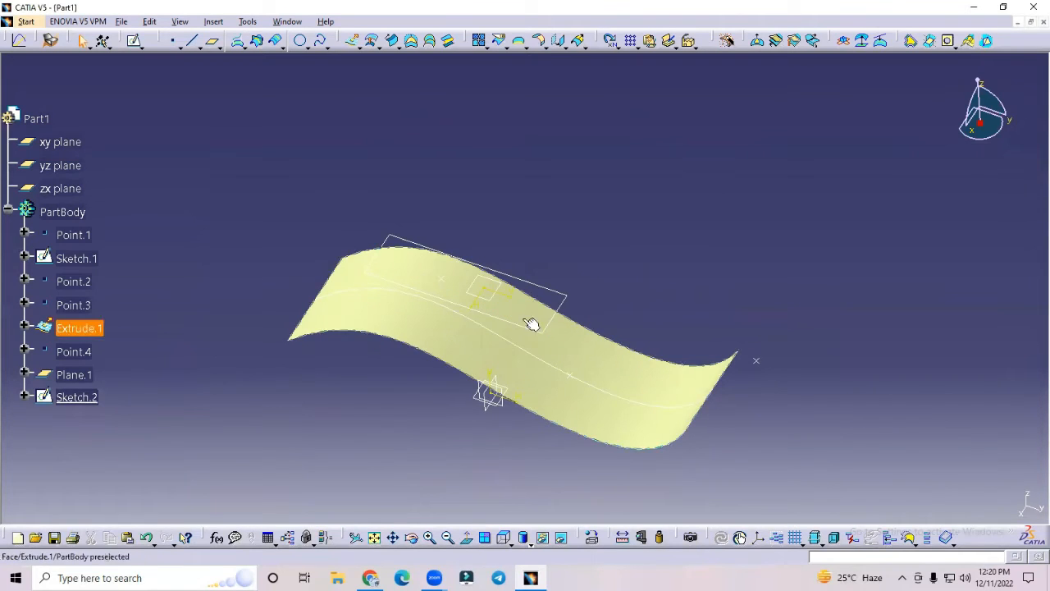
{"action": "right_click", "coordinate": [79, 396]}
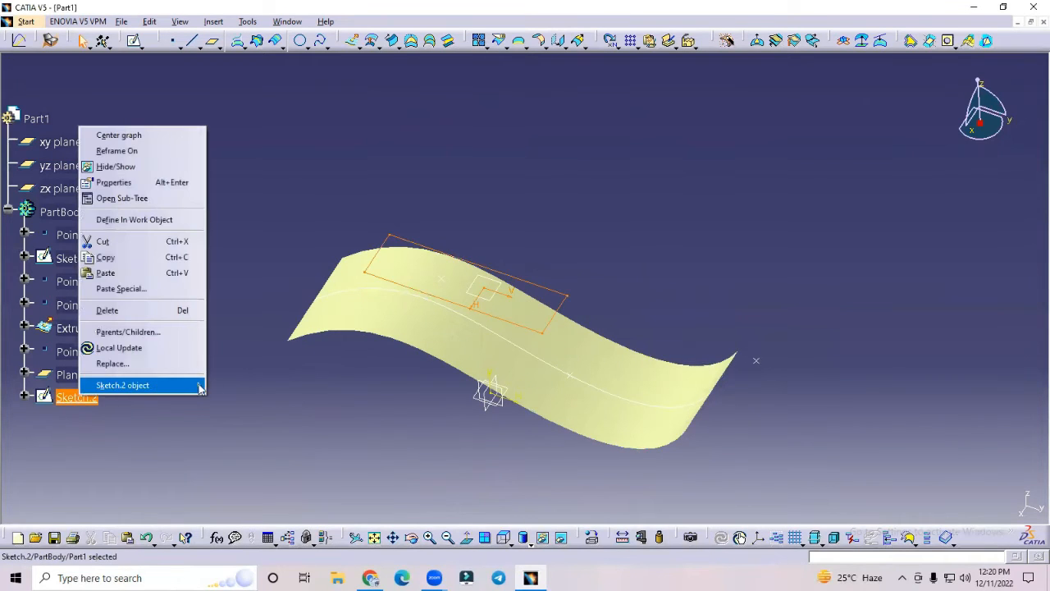
{"action": "left_click", "coordinate": [107, 310]}
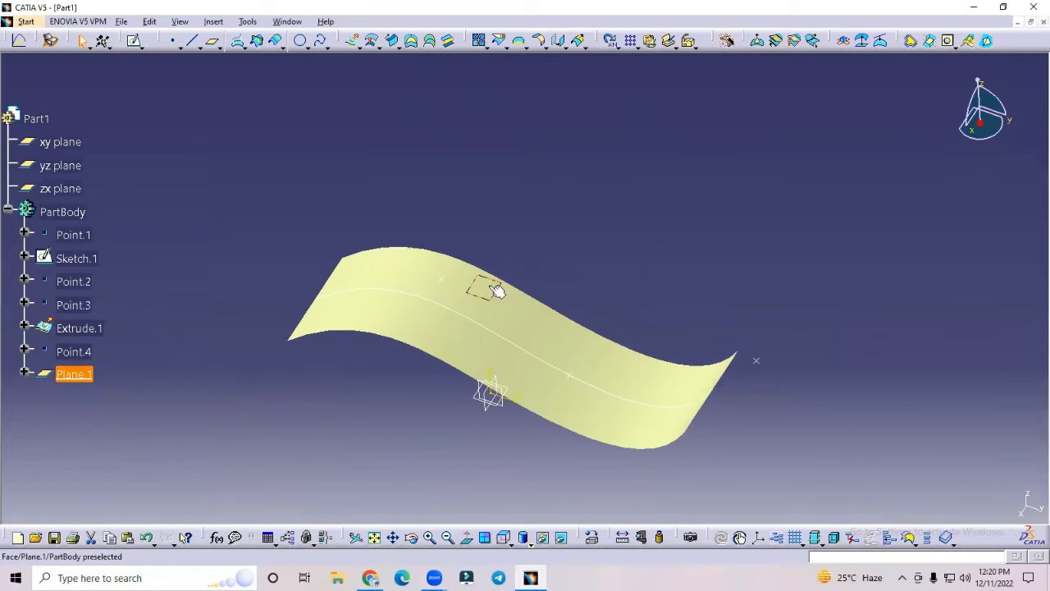
Sketch a hexagon about 32 mm across flats on Plane.1, centred on the sketch origin.
{"action": "left_click", "coordinate": [133, 41]}
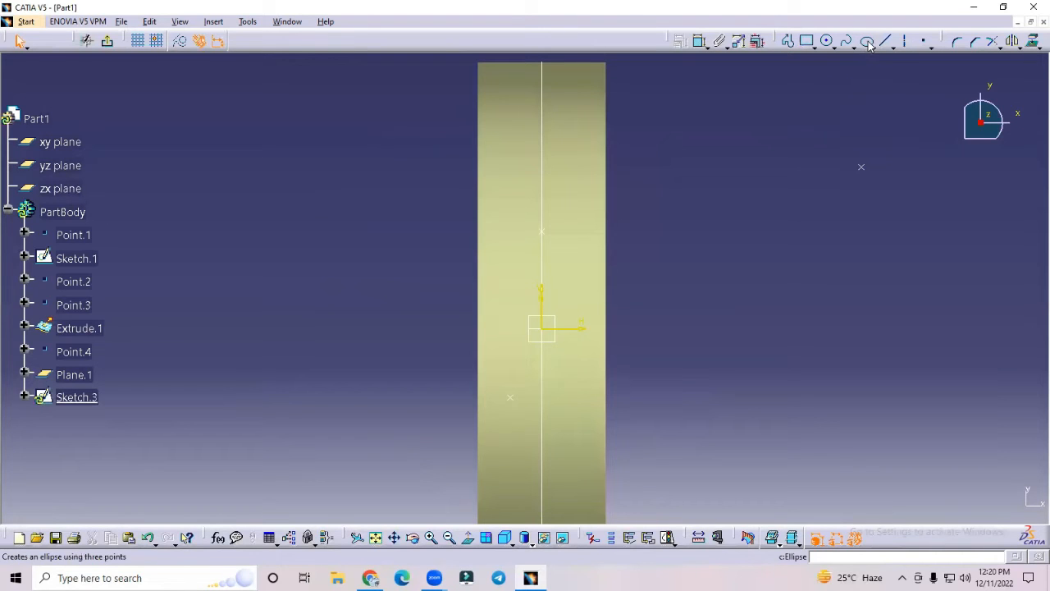
{"action": "left_click", "coordinate": [814, 46]}
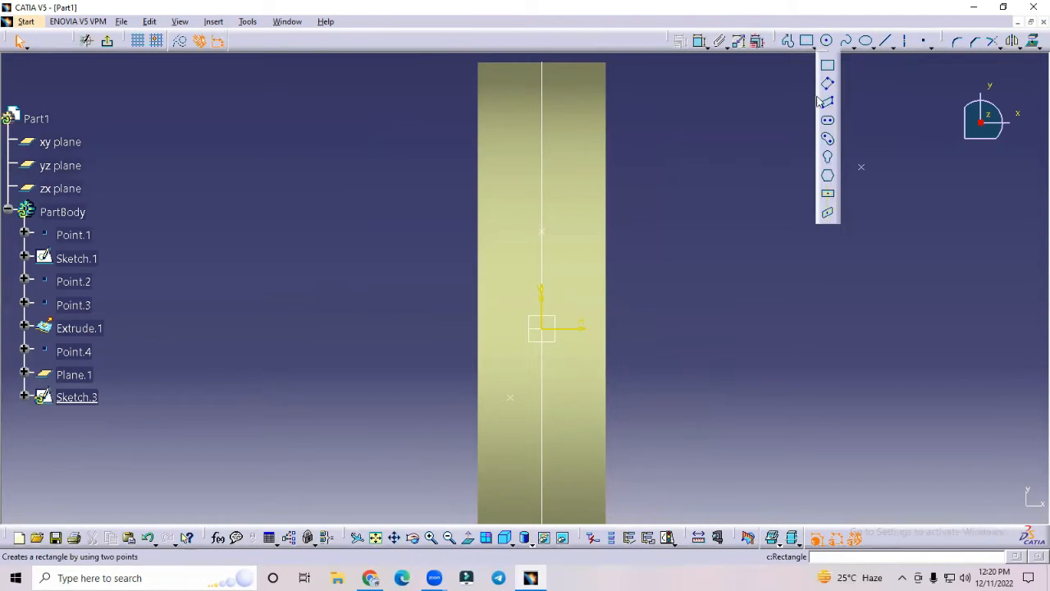
{"action": "left_click", "coordinate": [828, 175]}
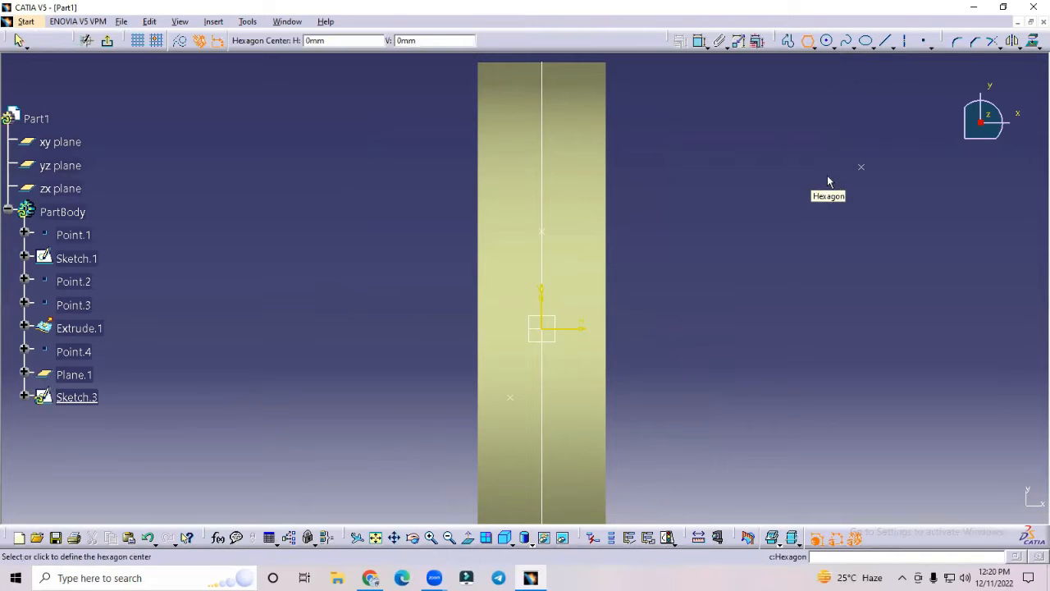
{"action": "left_click", "coordinate": [543, 327]}
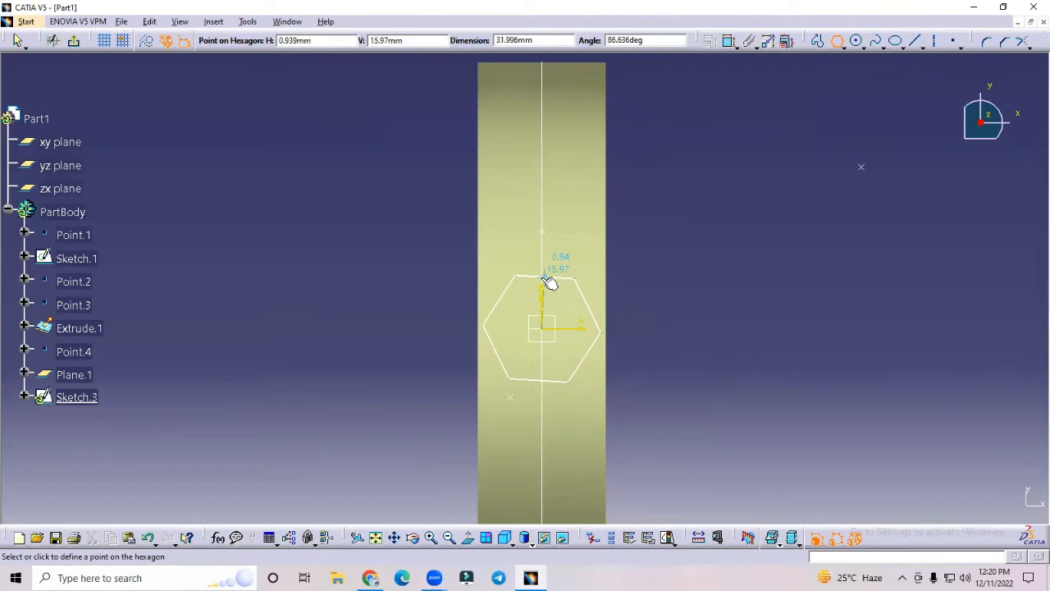
{"action": "left_click", "coordinate": [561, 280]}
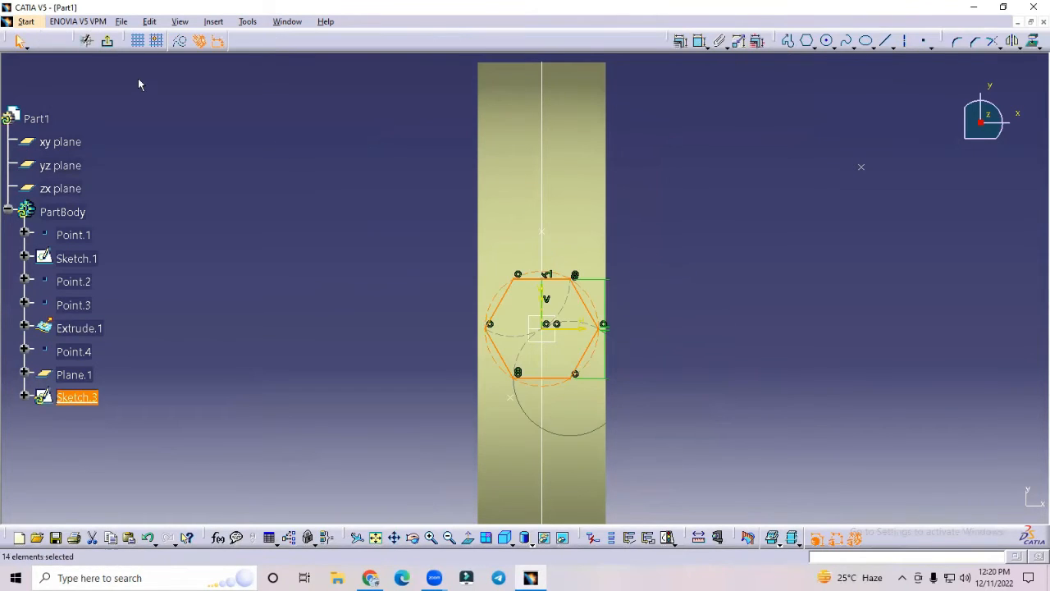
Finish the hexagon sketch and project it onto the extruded surface along a direction, using the xy plane as the direction.
{"action": "left_click", "coordinate": [107, 42]}
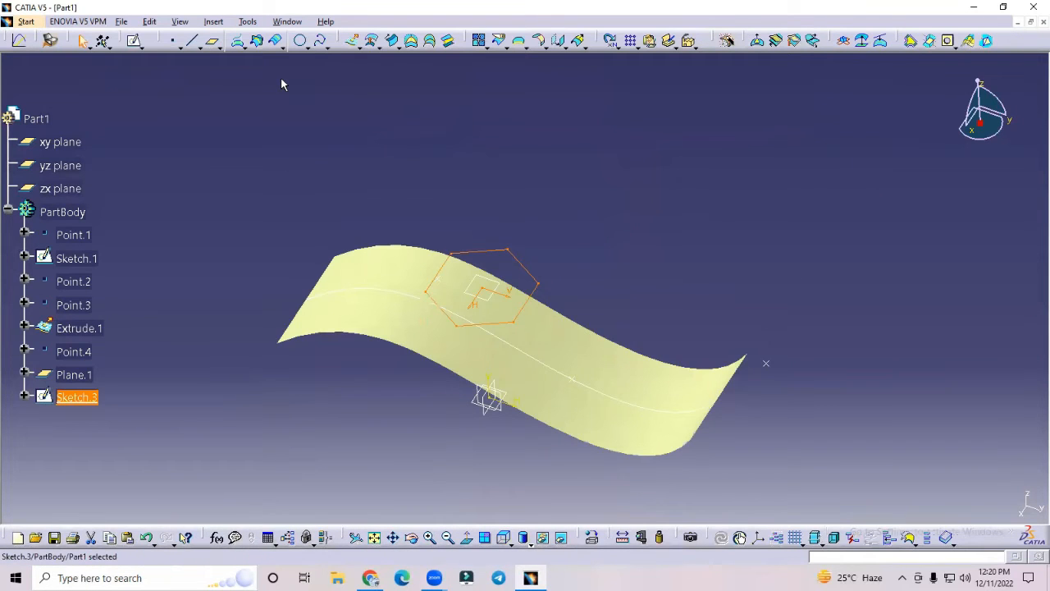
{"action": "left_click", "coordinate": [238, 41]}
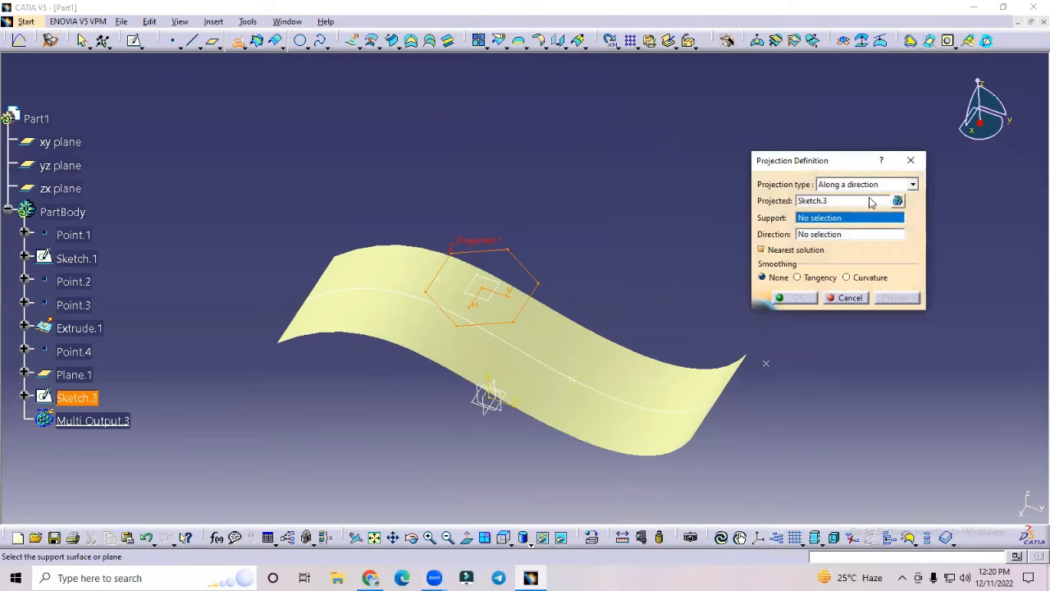
{"action": "left_click", "coordinate": [604, 356]}
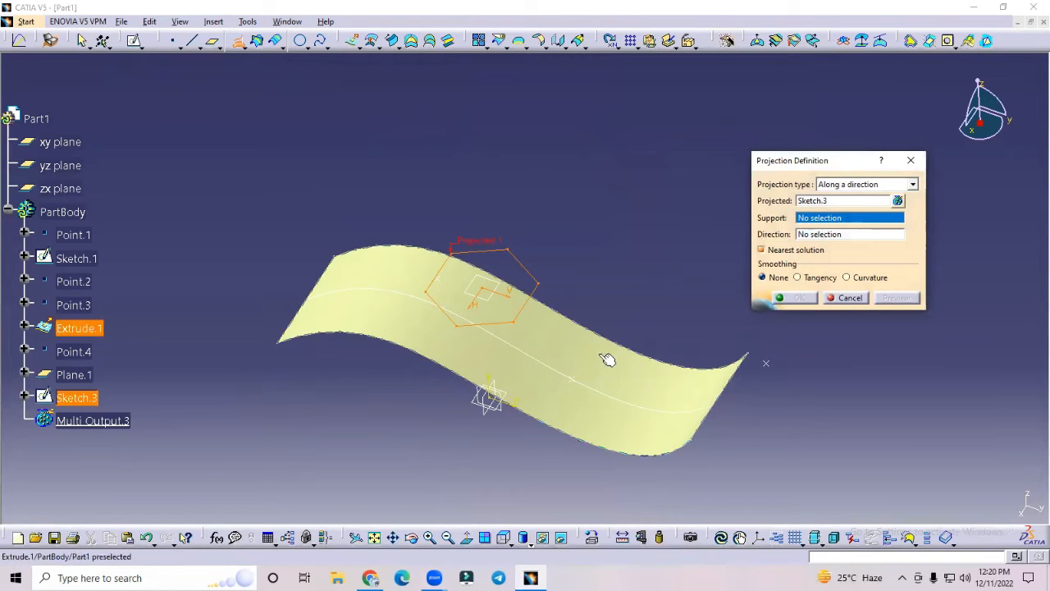
{"action": "left_click", "coordinate": [487, 399]}
{"action": "left_click", "coordinate": [899, 299]}
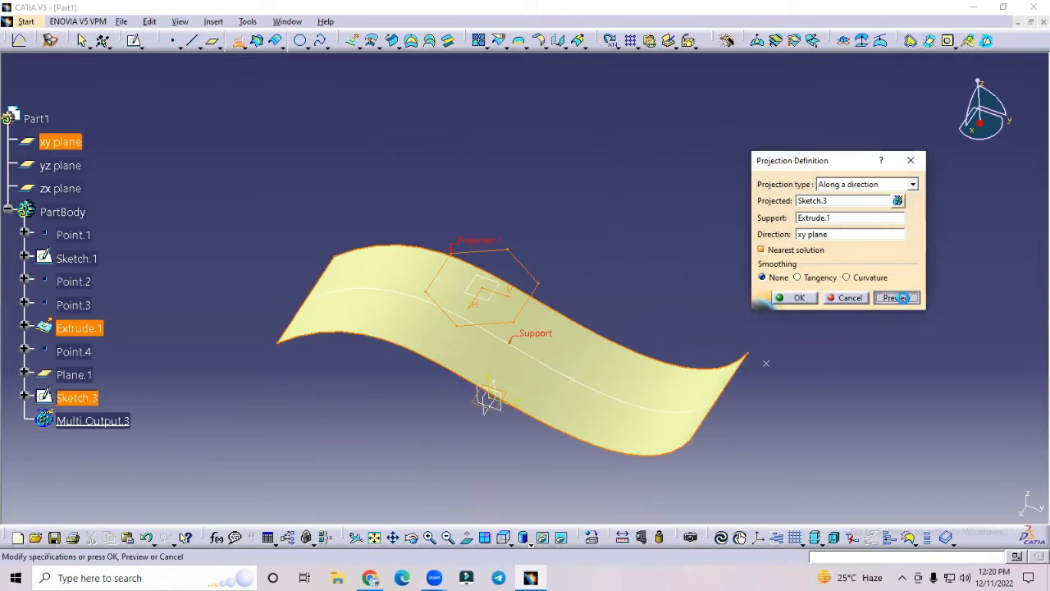
{"action": "left_click", "coordinate": [799, 298]}
Hide the hexagon sketch Sketch.3 and inspect the projected curve on the surface from several angles.
{"action": "middle_click_drag", "start_coordinate": [629, 186], "coordinate": [589, 254]}
{"action": "right_click", "coordinate": [82, 392]}
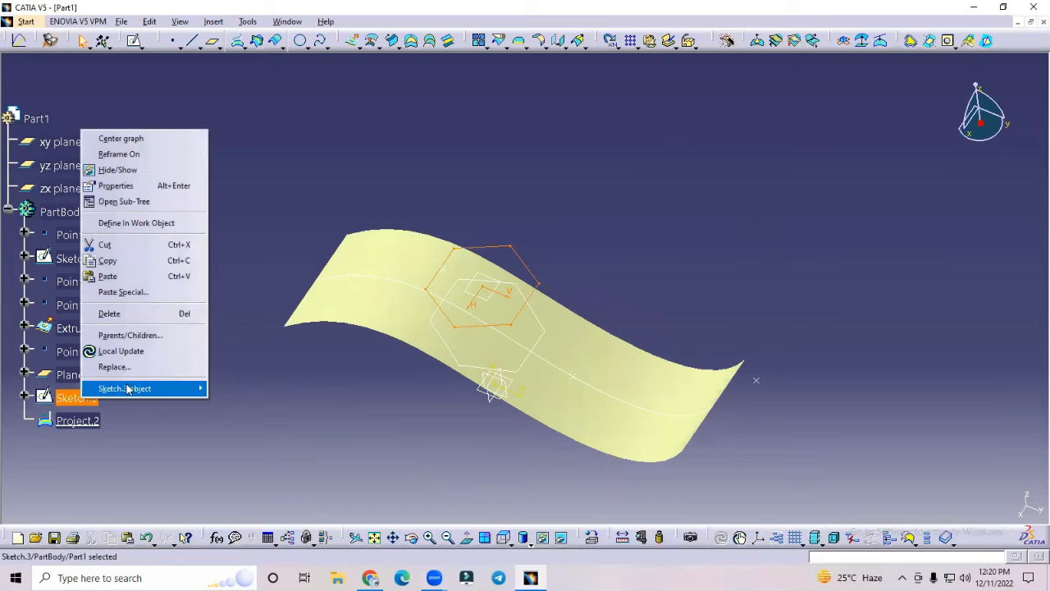
{"action": "left_click", "coordinate": [124, 174]}
{"action": "mouse_move", "coordinate": [538, 267]}
{"action": "middle_mouse_down"}
{"action": "mouse_move", "coordinate": [503, 307]}
{"action": "mouse_move", "coordinate": [591, 188]}
{"action": "mouse_move", "coordinate": [566, 159]}
{"action": "mouse_move", "coordinate": [654, 227]}
{"action": "mouse_move", "coordinate": [578, 247]}
{"action": "mouse_move", "coordinate": [645, 241]}
{"action": "mouse_move", "coordinate": [674, 219]}
{"action": "middle_mouse_up"}
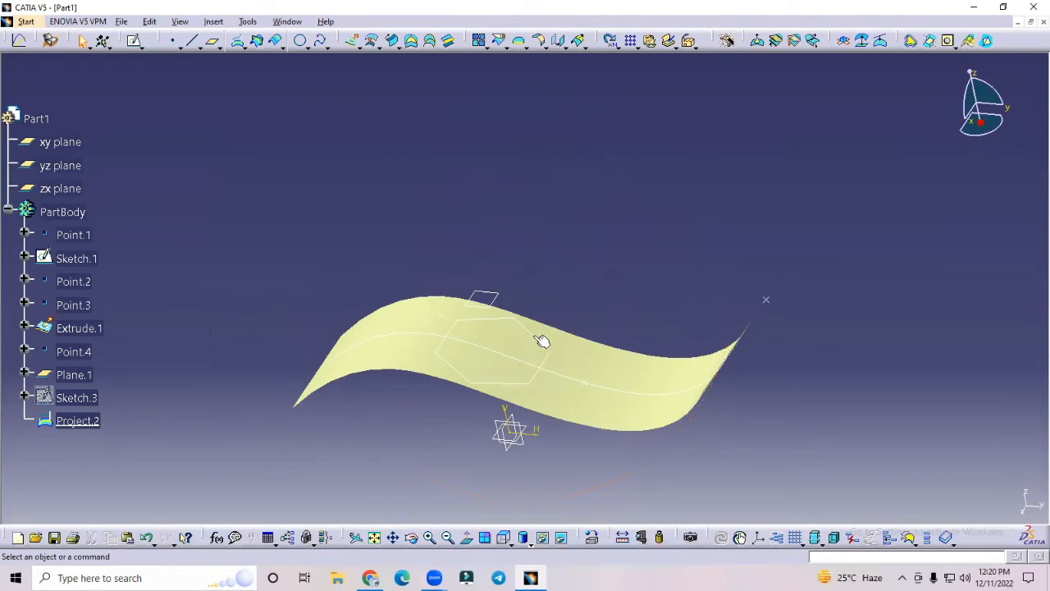
{"action": "left_click", "coordinate": [263, 46]}
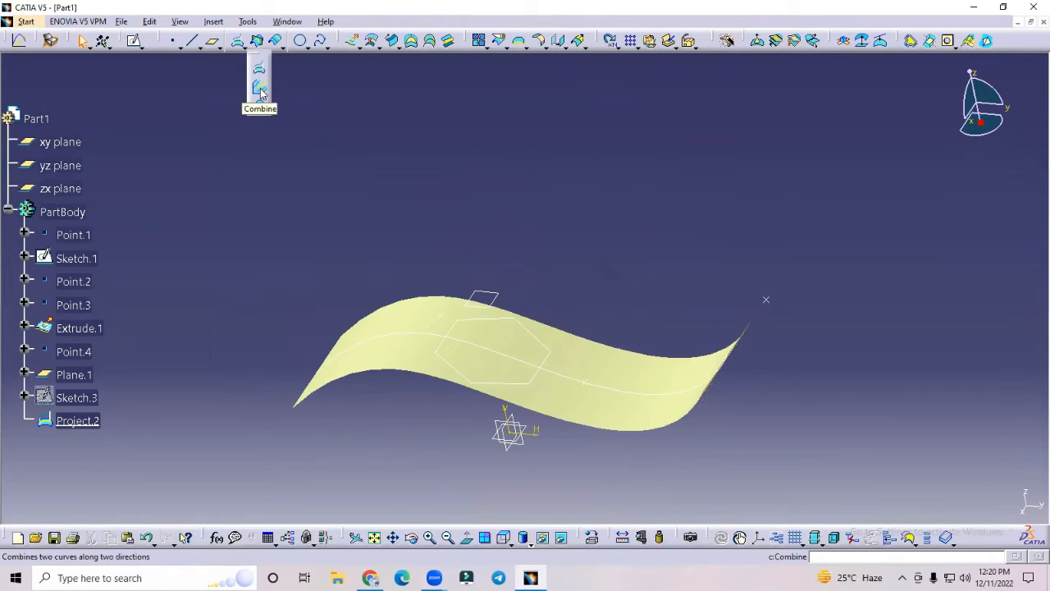
{"action": "middle_click_drag", "start_coordinate": [526, 188], "coordinate": [665, 226]}
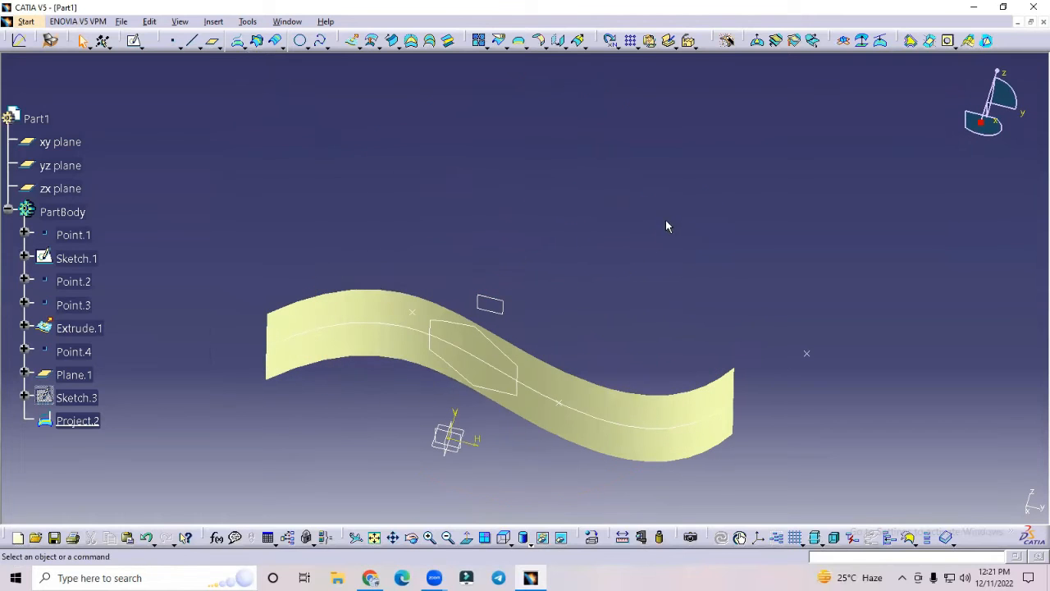
Delete the hexagon sketch Sketch.3 together with its projection, the offset plane Plane.1 and Point.4.
{"action": "left_click", "coordinate": [97, 399]}
{"action": "key", "text": "Delete"}
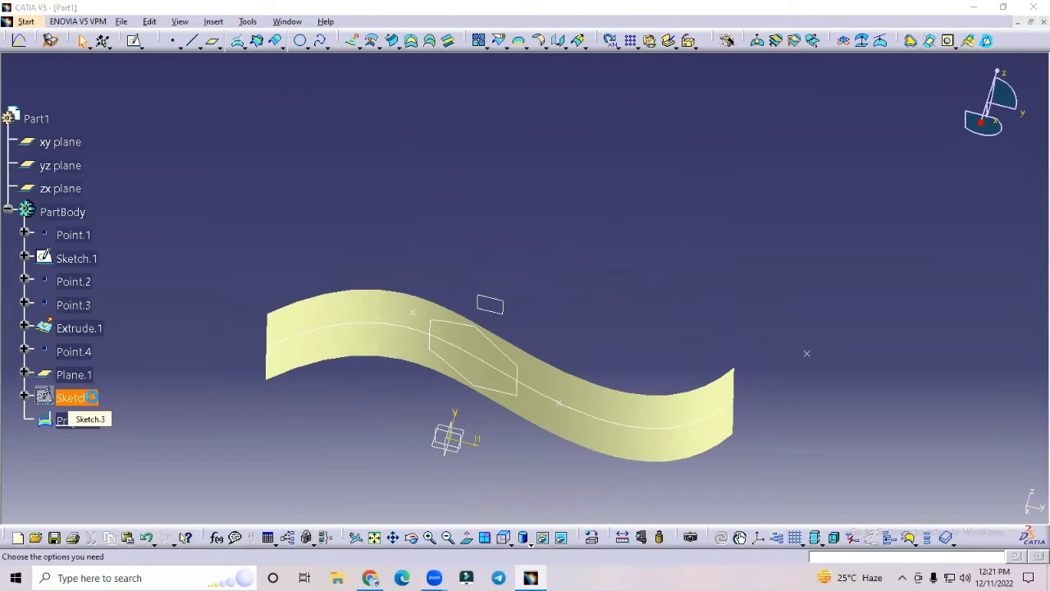
{"action": "left_click", "coordinate": [968, 501]}
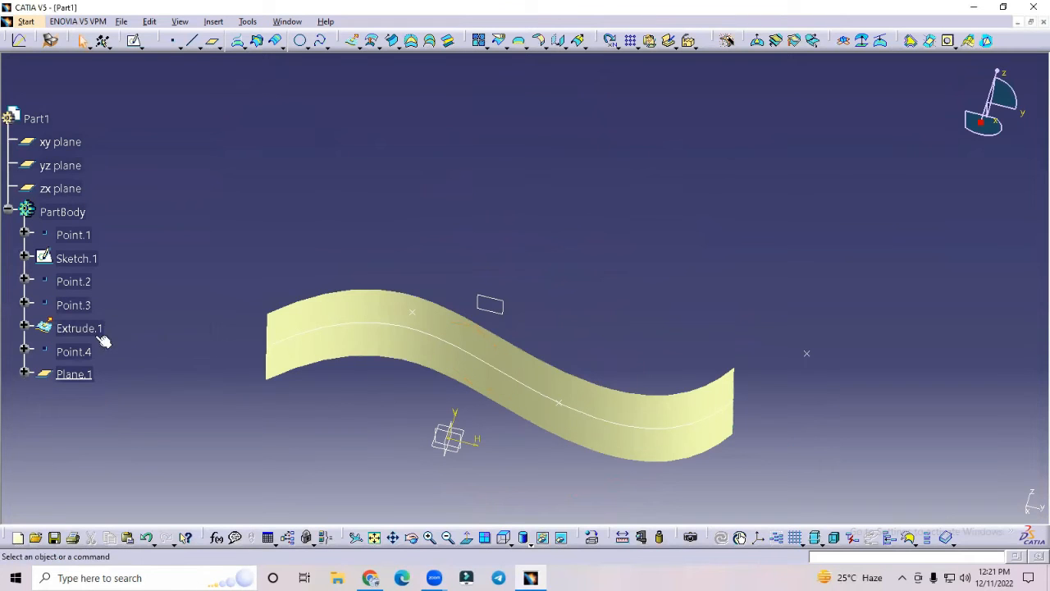
{"action": "left_click", "coordinate": [74, 373]}
{"action": "key", "text": "Delete"}
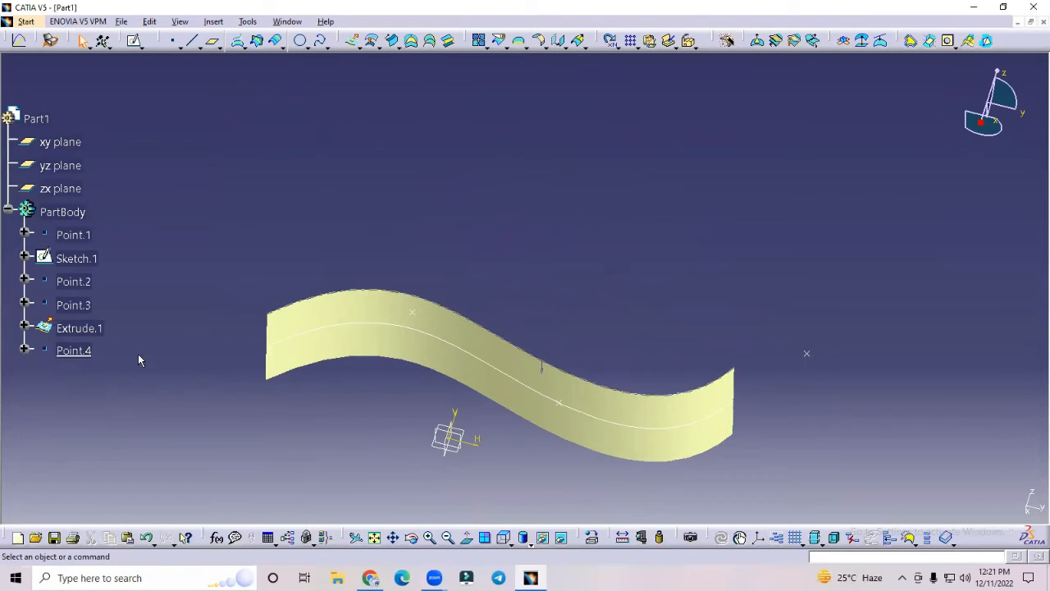
{"action": "left_click", "coordinate": [74, 351]}
{"action": "key", "text": "Delete"}
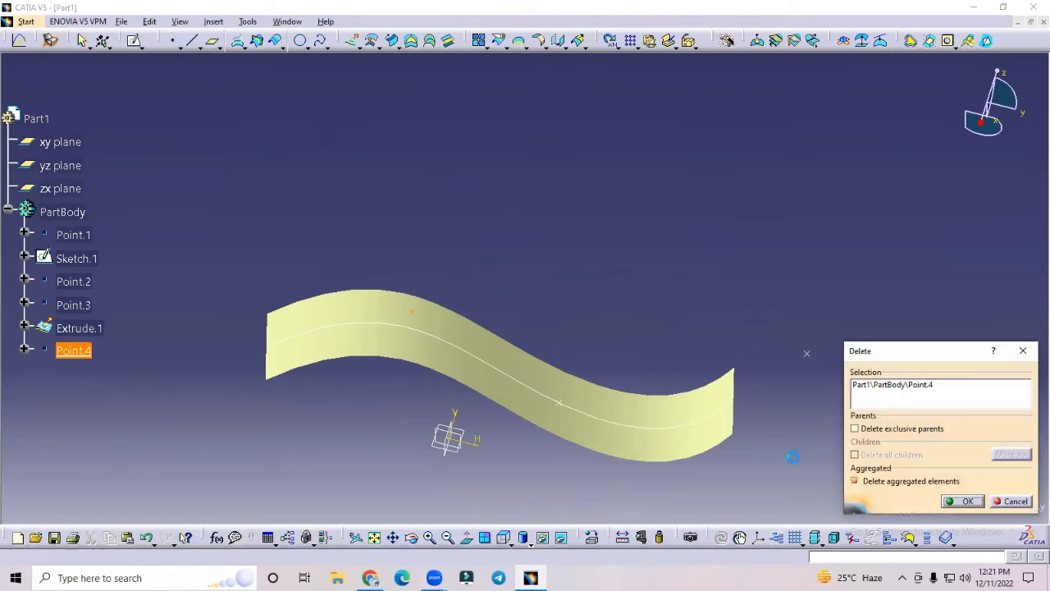
{"action": "key", "text": "Return"}
Delete the remaining PartBody geometry: Extrude.1, Point.3, Point.2, Sketch.1 and Point.1.
{"action": "left_click", "coordinate": [80, 328]}
{"action": "key", "text": "Delete"}
{"action": "left_click", "coordinate": [74, 304]}
{"action": "key", "text": "Delete"}
{"action": "left_click", "coordinate": [73, 281]}
{"action": "key", "text": "Delete"}
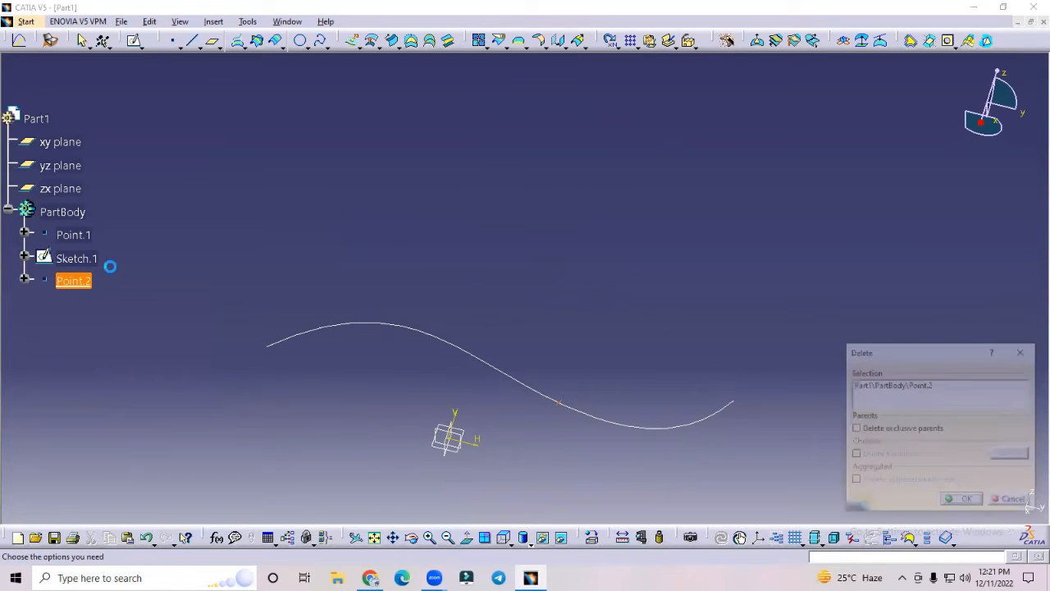
{"action": "left_click", "coordinate": [966, 501]}
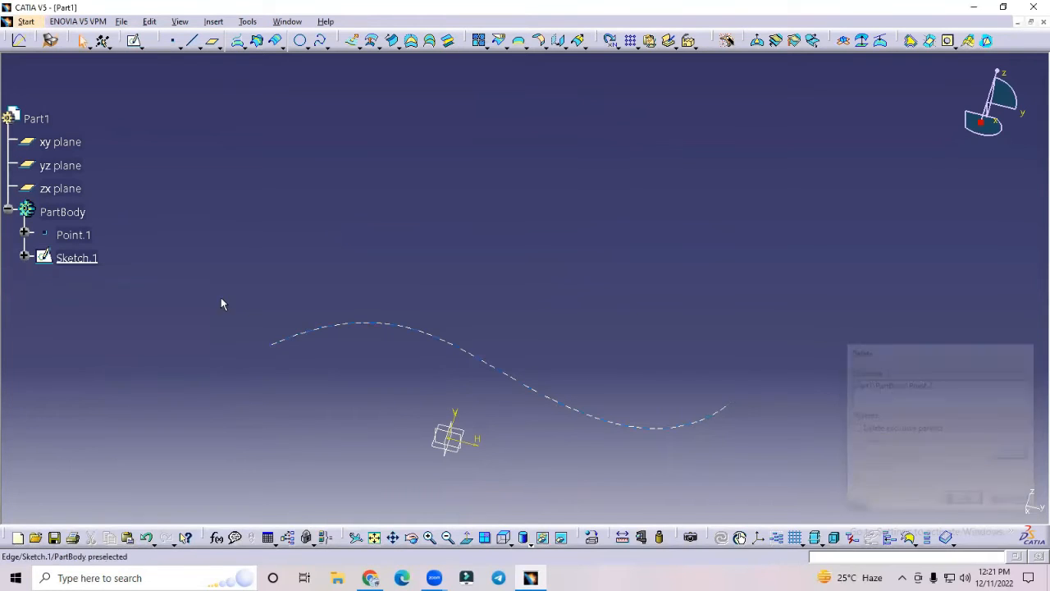
{"action": "left_click", "coordinate": [100, 258]}
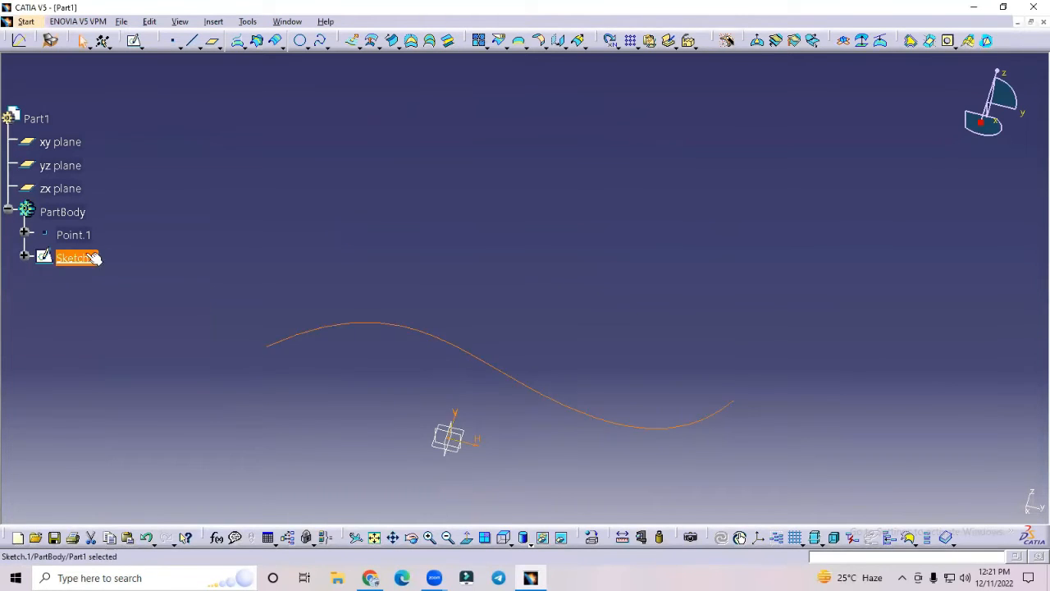
{"action": "key", "text": "Delete"}
{"action": "key", "text": "Delete"}
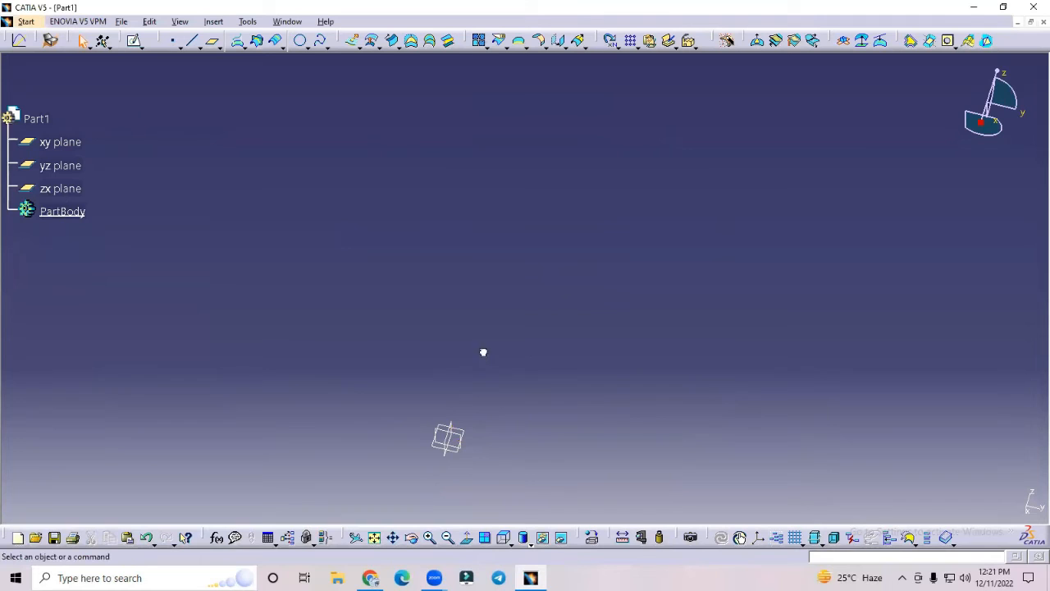
Sketch a hexagon about 100 mm across corners on the xy plane, centred on the origin with horizontal upper and lower edges.
{"action": "left_click", "coordinate": [70, 142]}
{"action": "left_click", "coordinate": [133, 42]}
{"action": "mouse_move", "coordinate": [510, 314]}
{"action": "middle_mouse_down"}
{"action": "mouse_move", "coordinate": [422, 295]}
{"action": "mouse_move", "coordinate": [230, 283]}
{"action": "middle_mouse_up"}
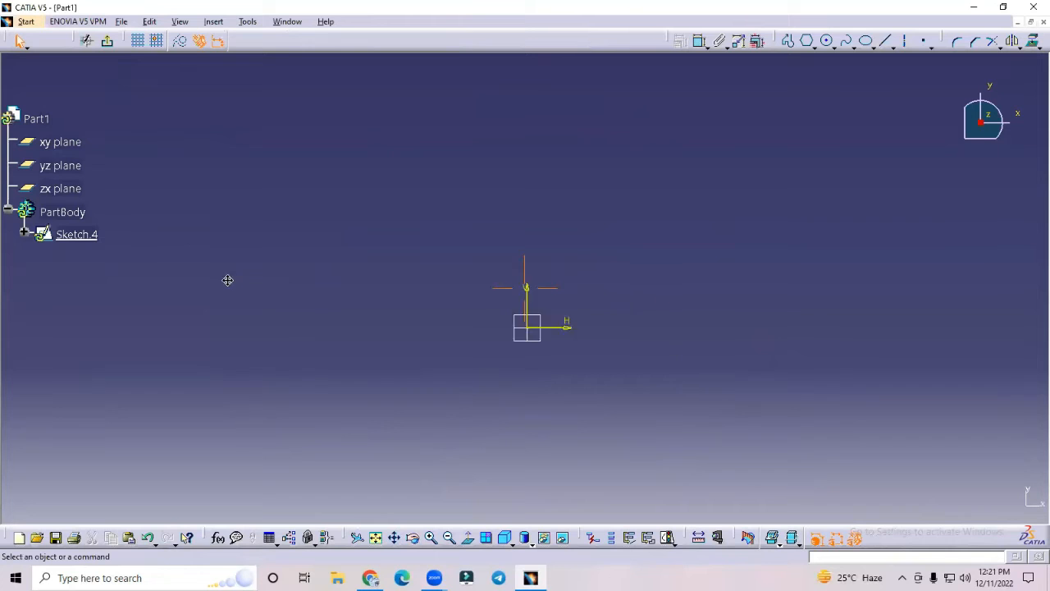
{"action": "left_click", "coordinate": [808, 42]}
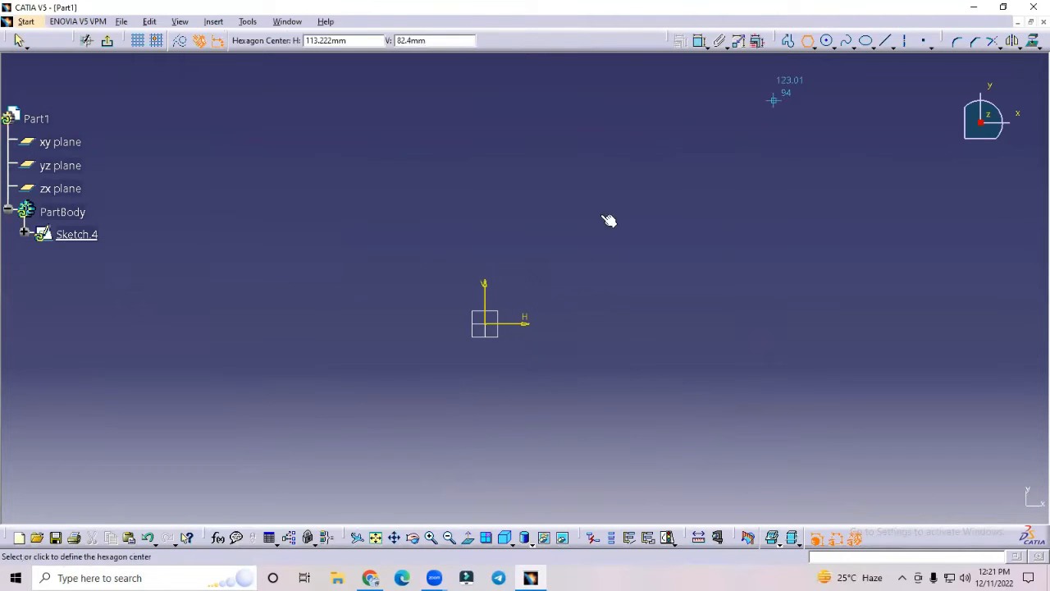
{"action": "left_click", "coordinate": [486, 325]}
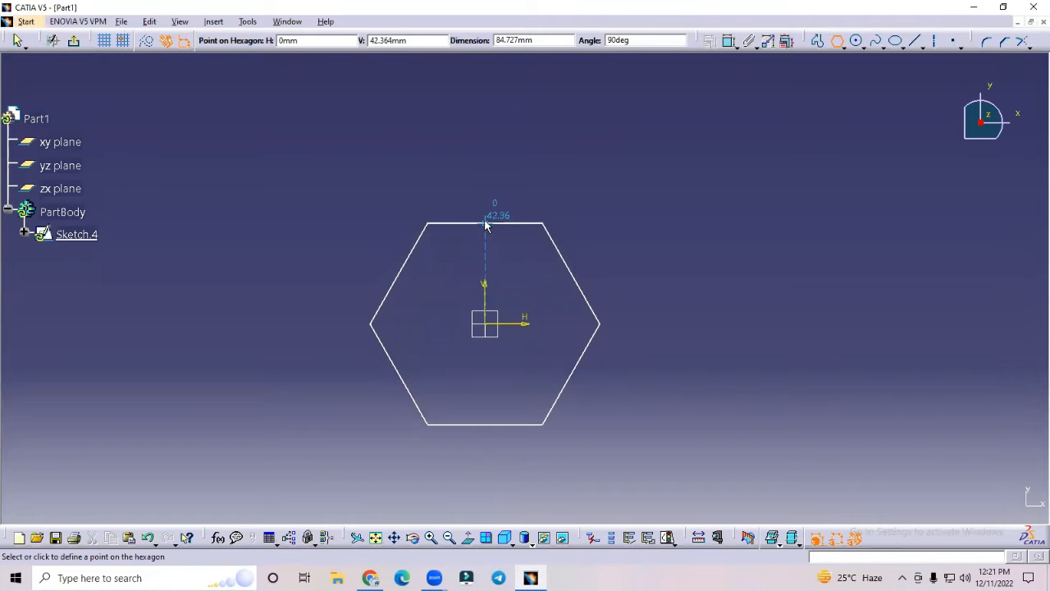
{"action": "left_click", "coordinate": [485, 223]}
Dimension the hexagon's circumscribed construction circle with a diameter of 120 mm and finish the sketch.
{"action": "left_click", "coordinate": [700, 41]}
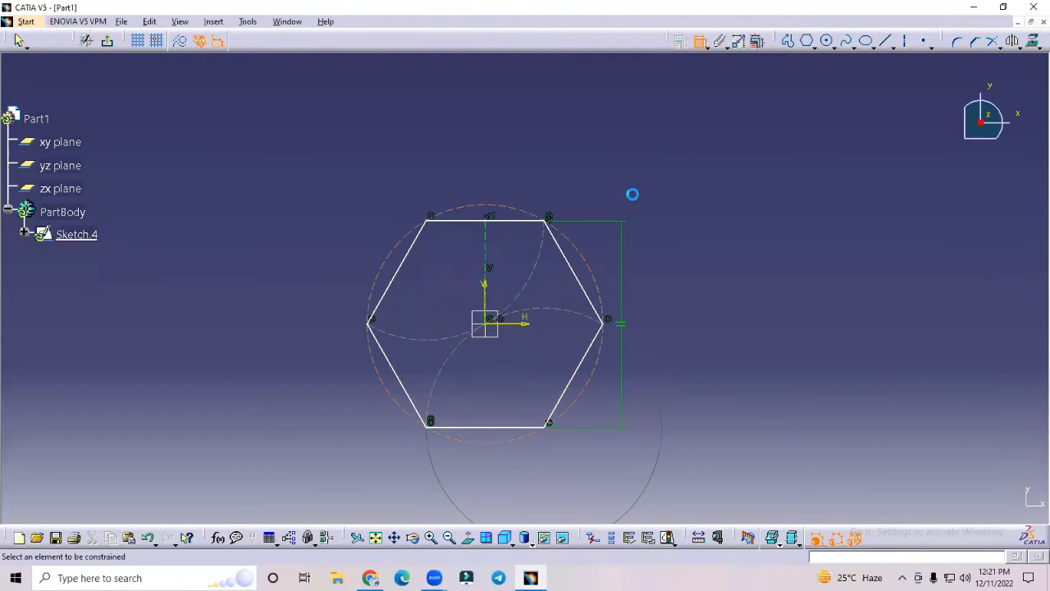
{"action": "left_click", "coordinate": [583, 260]}
{"action": "left_click", "coordinate": [687, 172]}
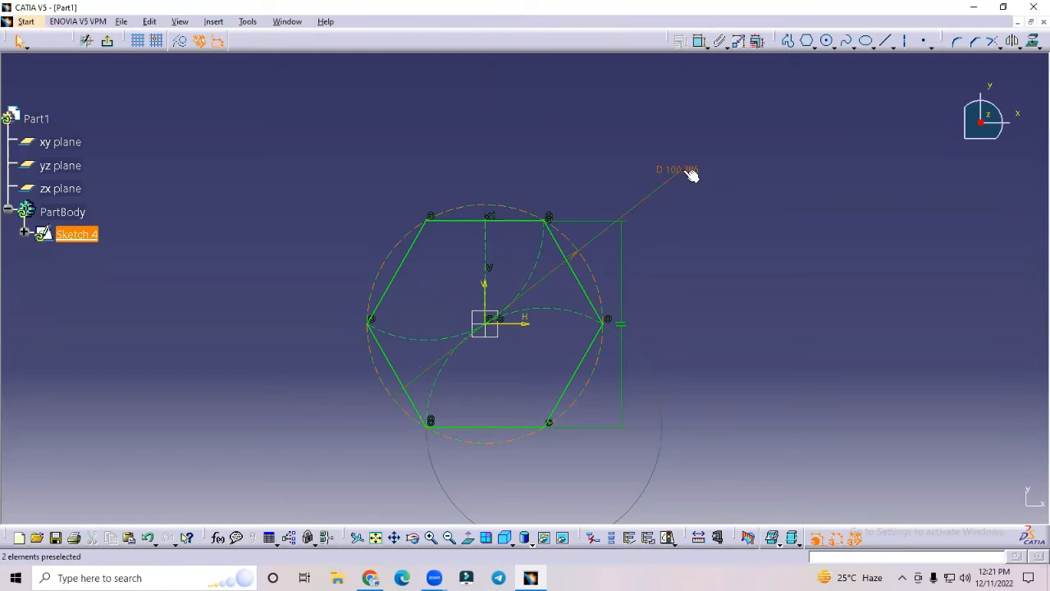
{"action": "double_click", "coordinate": [680, 169]}
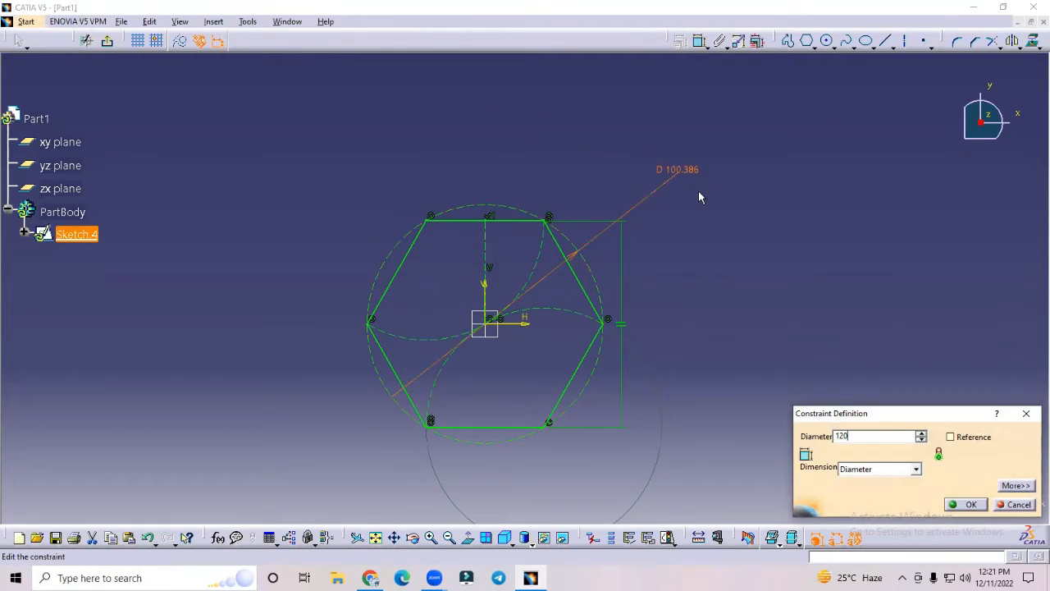
{"action": "key", "text": "Return"}
{"action": "left_click", "coordinate": [107, 41]}
Sketch a wavy six-point spline on the yz plane, with points alternating about 134 and 142 mm above the origin, and finish the sketch.
{"action": "middle_click_drag", "start_coordinate": [684, 382], "coordinate": [730, 172]}
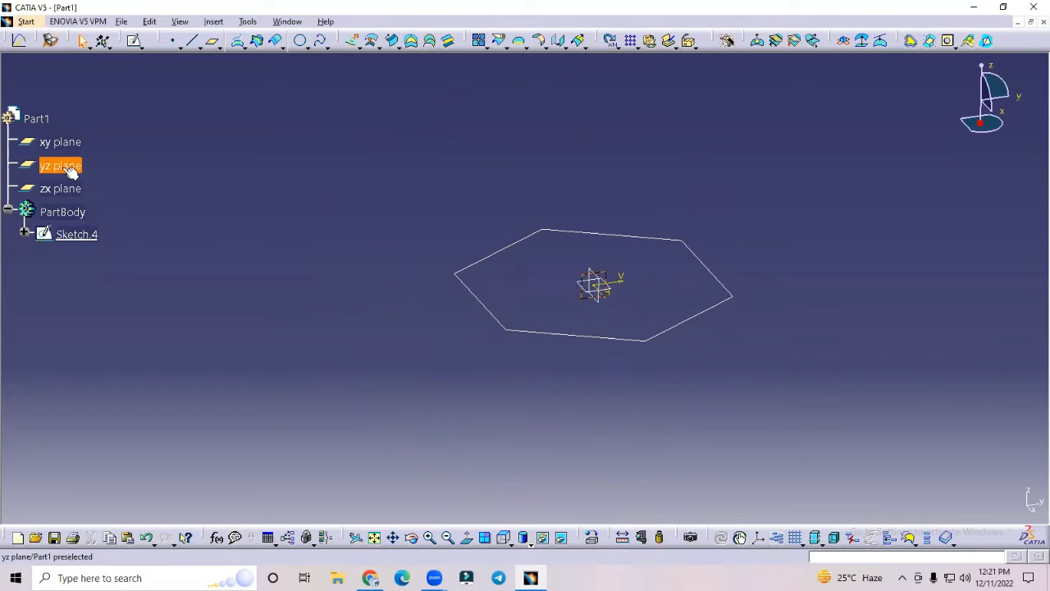
{"action": "left_click", "coordinate": [134, 41]}
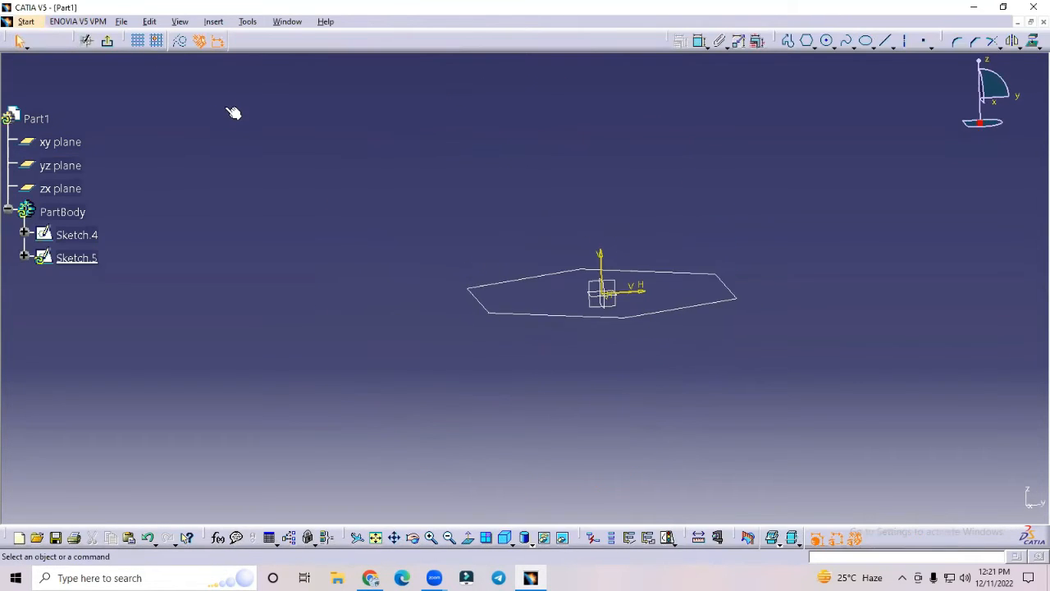
{"action": "left_click", "coordinate": [847, 40]}
{"action": "mouse_move", "coordinate": [505, 232]}
{"action": "middle_mouse_down"}
{"action": "mouse_move", "coordinate": [520, 288]}
{"action": "mouse_move", "coordinate": [496, 417]}
{"action": "middle_mouse_up"}
{"action": "left_click", "coordinate": [367, 169]}
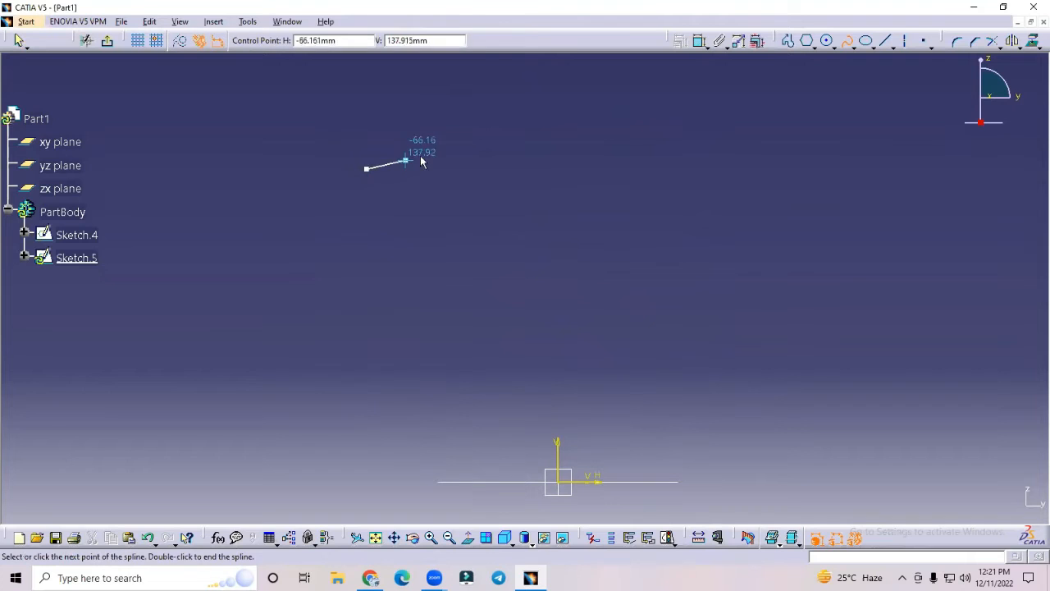
{"action": "left_click", "coordinate": [434, 151]}
{"action": "left_click", "coordinate": [507, 169]}
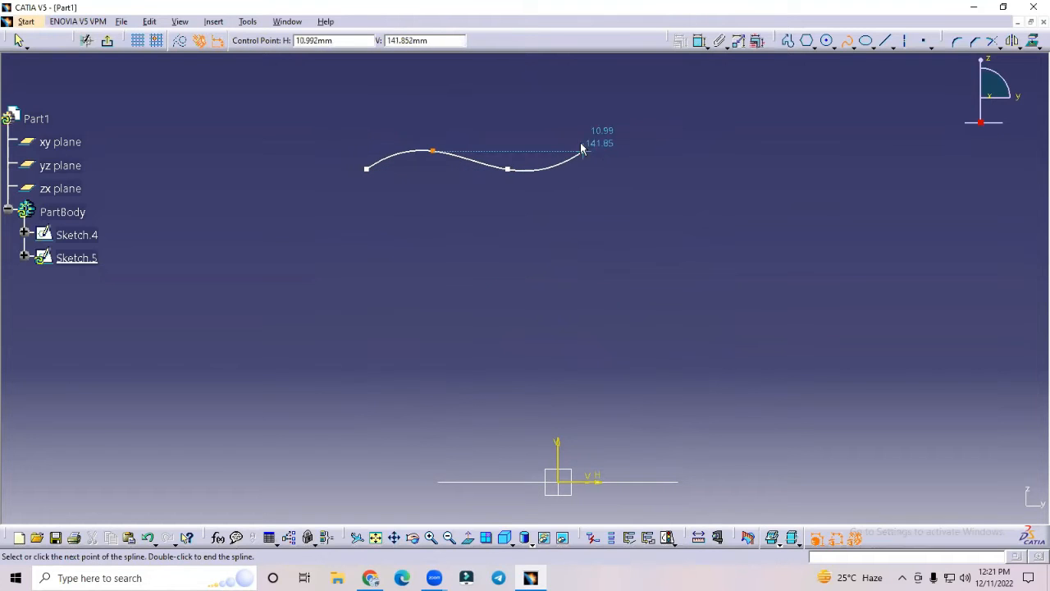
{"action": "left_click", "coordinate": [588, 151]}
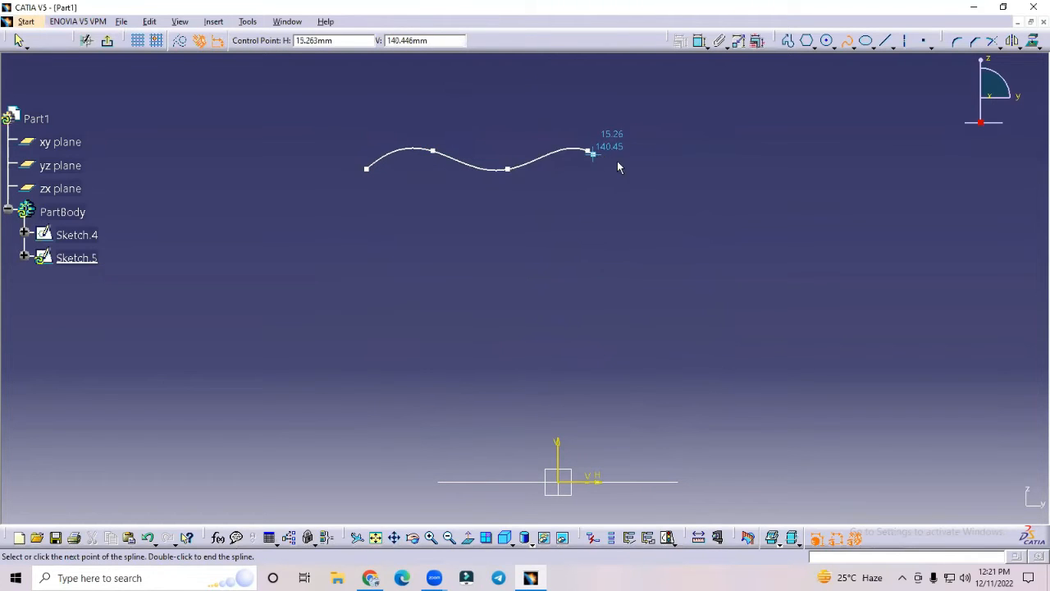
{"action": "left_click", "coordinate": [663, 169]}
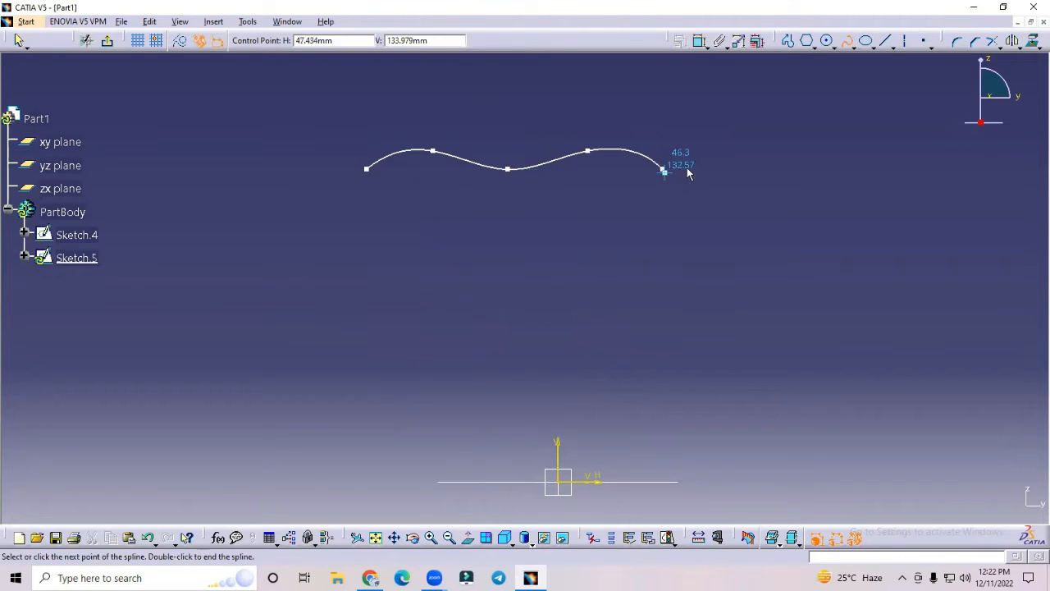
{"action": "left_click", "coordinate": [732, 151]}
{"action": "key", "text": "Escape"}
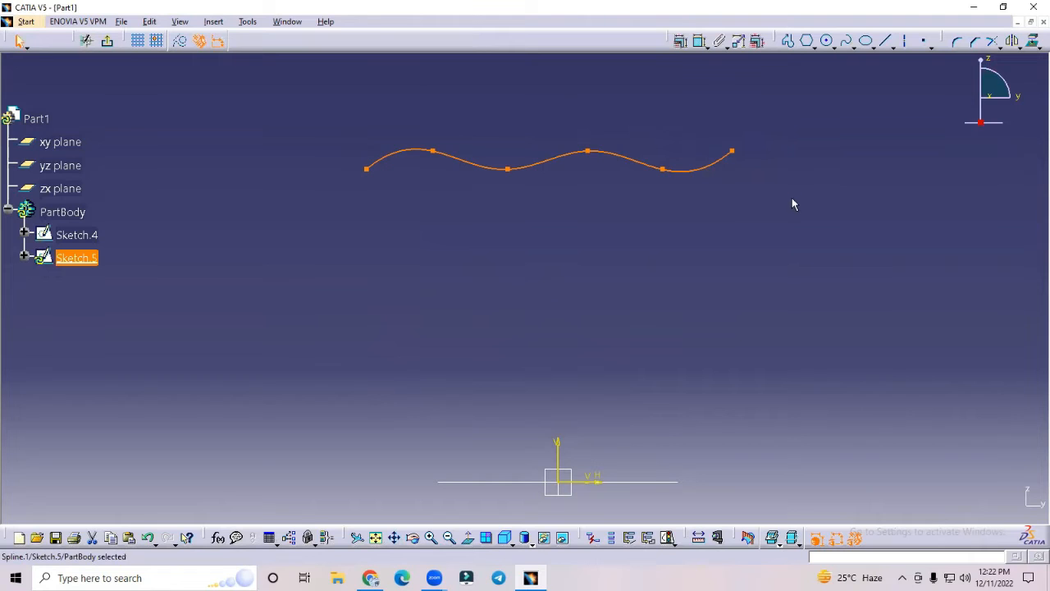
{"action": "left_click", "coordinate": [107, 40]}
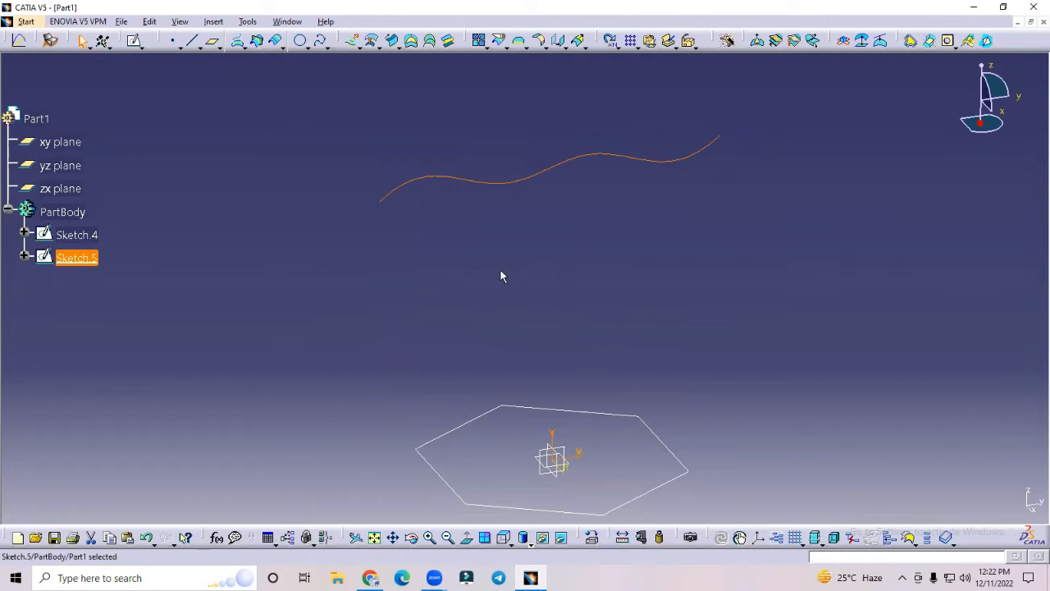
Combine the hexagon sketch and the spline sketch into one curve with the Normal combine type.
{"action": "left_click", "coordinate": [256, 41]}
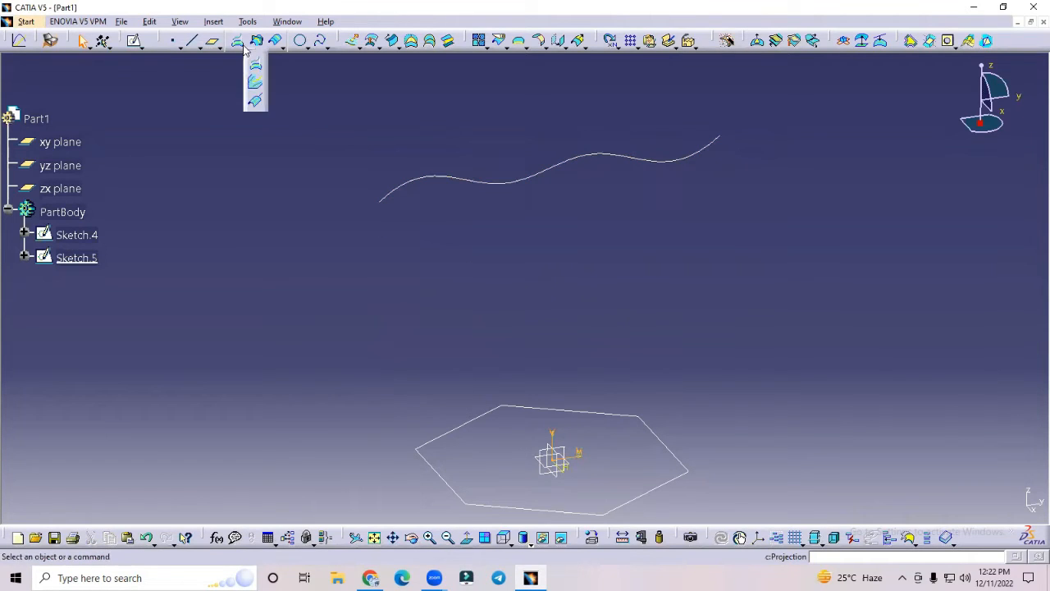
{"action": "left_click", "coordinate": [256, 85]}
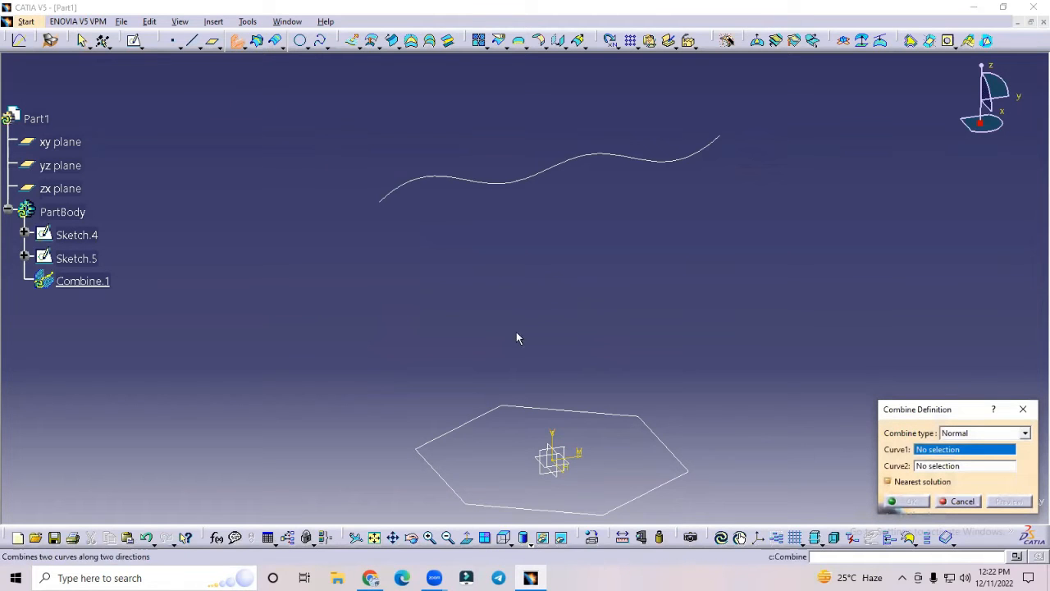
{"action": "left_click", "coordinate": [551, 407]}
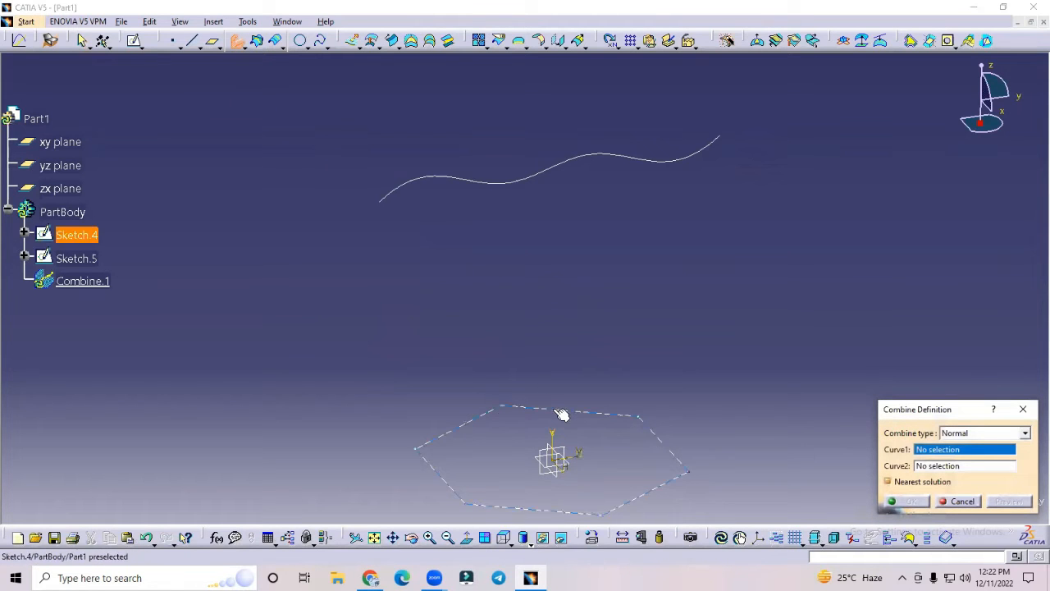
{"action": "left_click", "coordinate": [563, 170]}
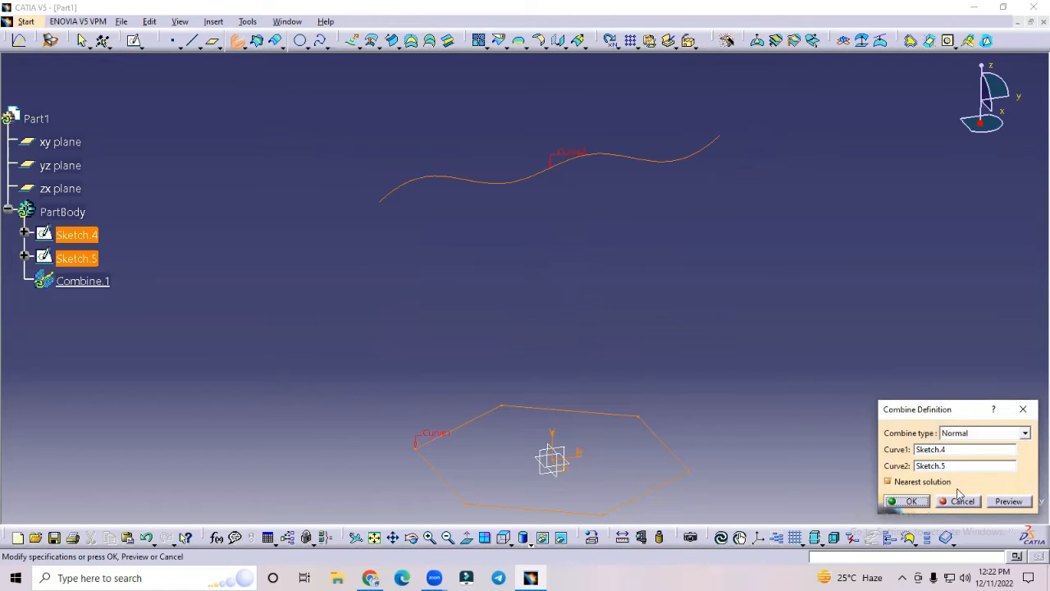
{"action": "left_click", "coordinate": [1008, 501]}
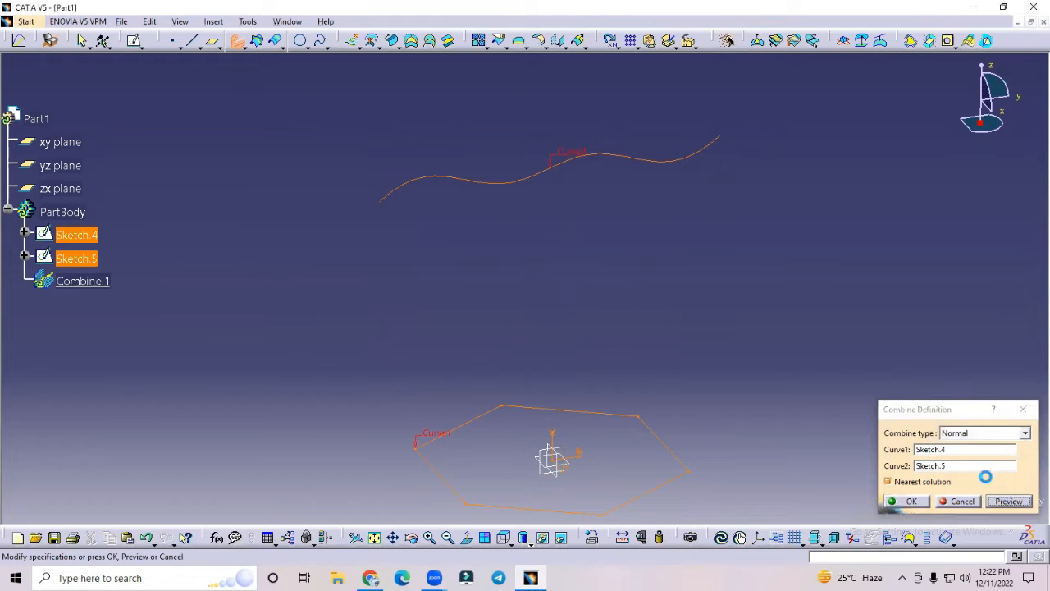
{"action": "mouse_move", "coordinate": [676, 308]}
{"action": "middle_mouse_down"}
{"action": "mouse_move", "coordinate": [560, 270]}
{"action": "mouse_move", "coordinate": [506, 387]}
{"action": "mouse_move", "coordinate": [549, 363]}
{"action": "mouse_move", "coordinate": [828, 492]}
{"action": "middle_mouse_up"}
{"action": "left_click", "coordinate": [906, 501]}
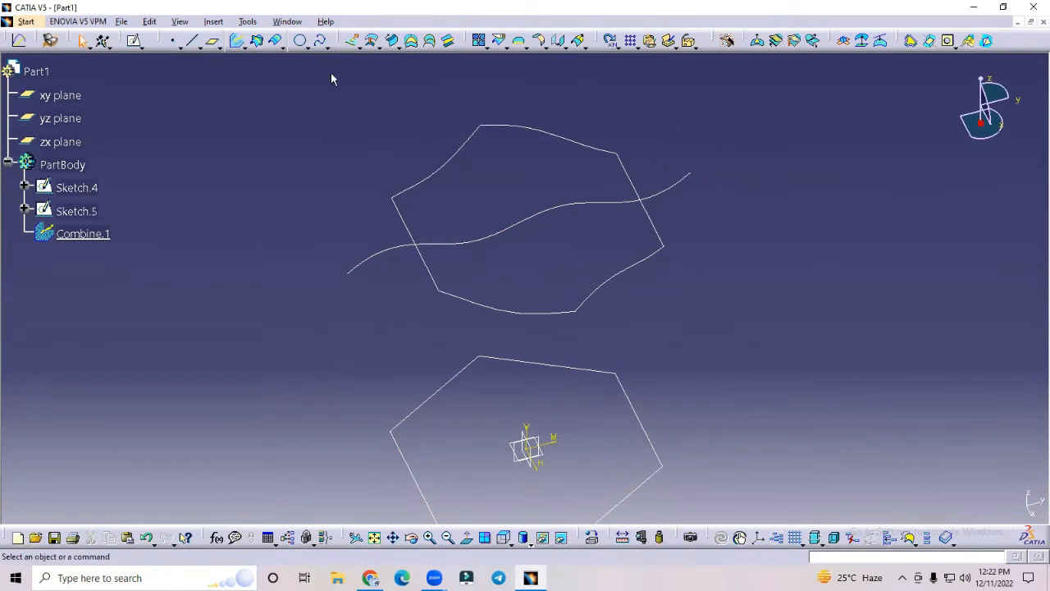
Extrude the combined curve as a surface perpendicular to the xy plane, 20 mm in both directions.
{"action": "left_click", "coordinate": [501, 537]}
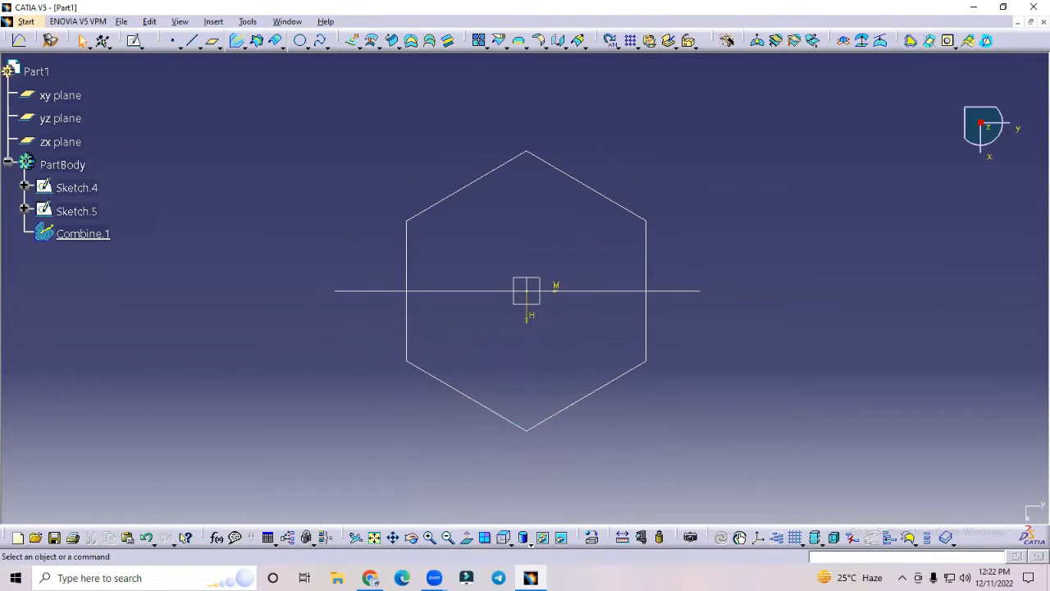
{"action": "left_click", "coordinate": [503, 538]}
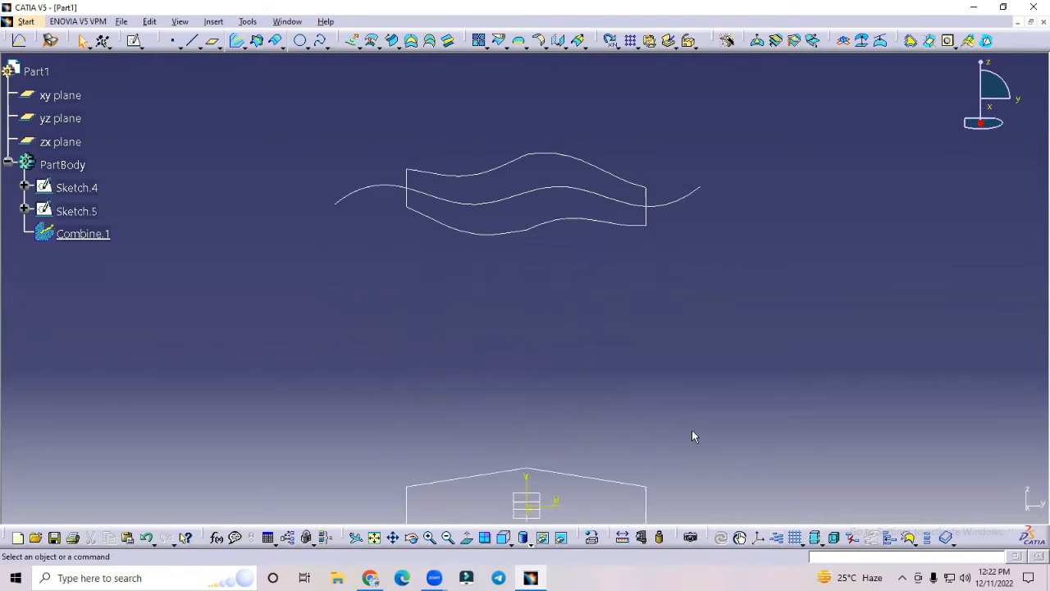
{"action": "middle_click_drag", "start_coordinate": [643, 395], "coordinate": [630, 324]}
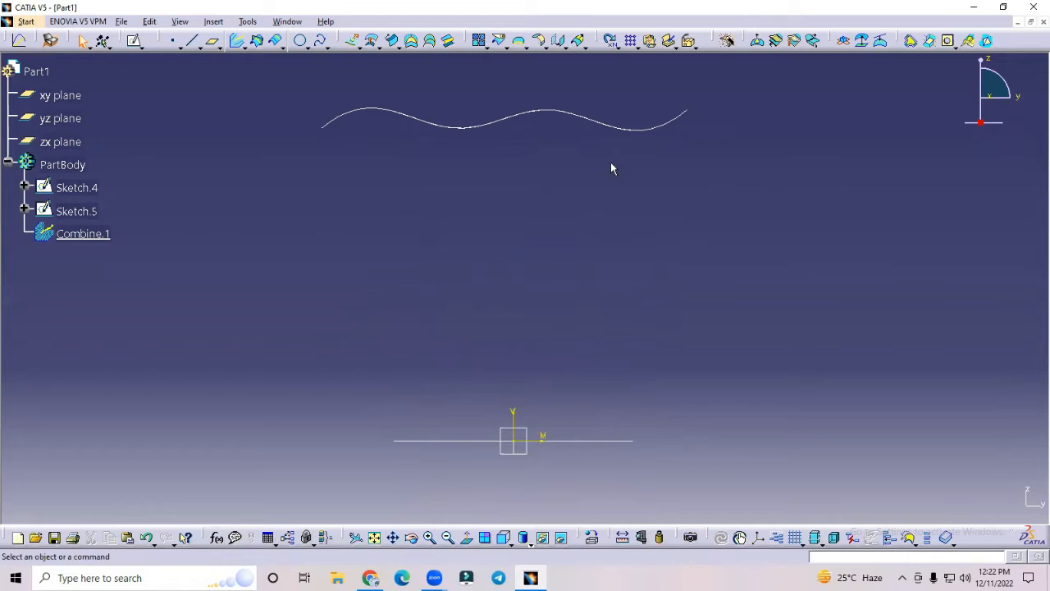
{"action": "middle_click_drag", "start_coordinate": [413, 181], "coordinate": [547, 326]}
{"action": "left_click", "coordinate": [354, 40]}
{"action": "left_click", "coordinate": [469, 282]}
{"action": "middle_click_drag", "start_coordinate": [600, 337], "coordinate": [570, 243]}
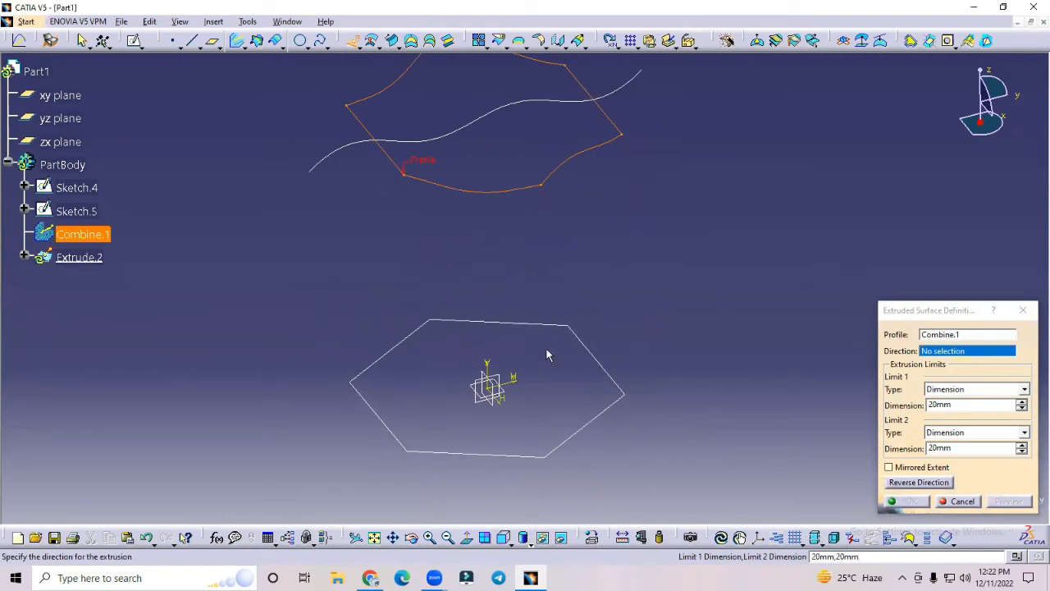
{"action": "left_click", "coordinate": [511, 394]}
{"action": "middle_click_drag", "start_coordinate": [687, 394], "coordinate": [495, 407]}
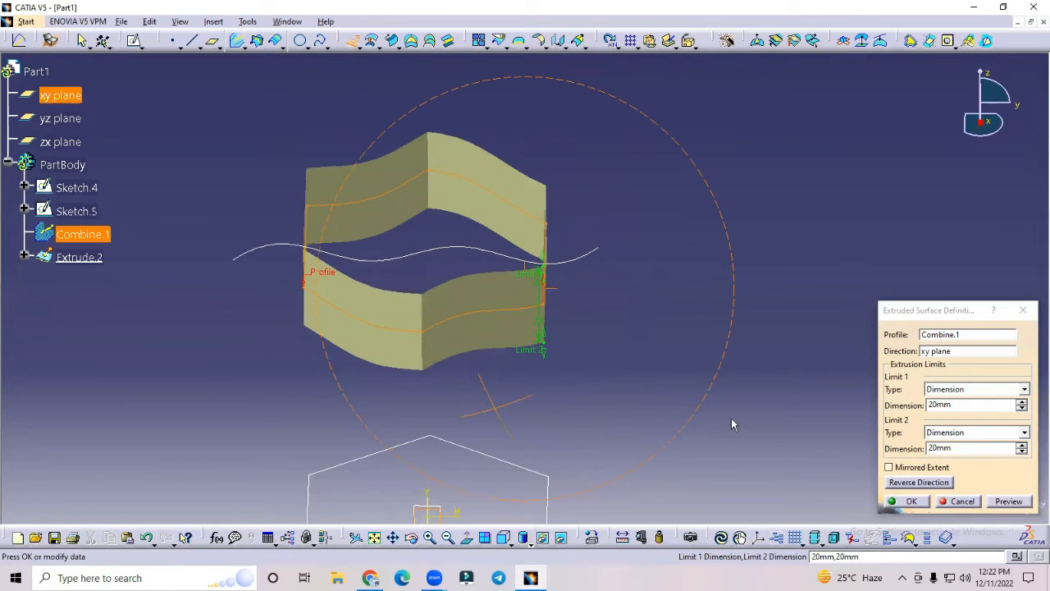
{"action": "left_click", "coordinate": [913, 501]}
{"action": "middle_click_drag", "start_coordinate": [447, 130], "coordinate": [763, 254]}
{"action": "middle_click_drag", "start_coordinate": [240, 296], "coordinate": [497, 303]}
{"action": "middle_click_drag", "start_coordinate": [719, 264], "coordinate": [690, 148]}
{"action": "left_click", "coordinate": [257, 42]}
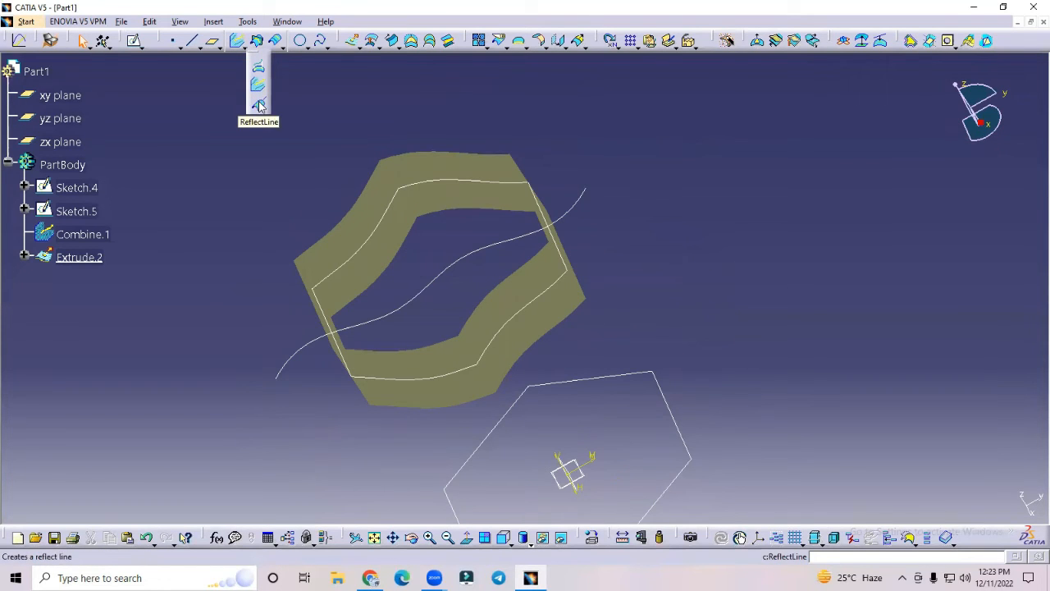
{"action": "middle_click_drag", "start_coordinate": [451, 412], "coordinate": [440, 342]}
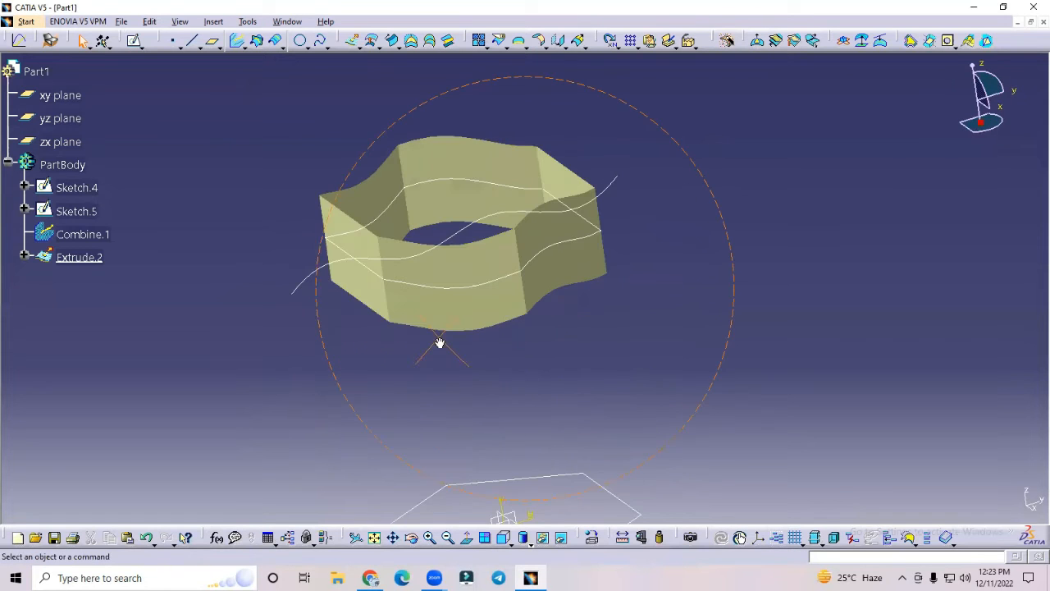
Close the current part without saving it and create a new hybrid-design part named Part1 in Generative Shape Design.
{"action": "left_click", "coordinate": [121, 22]}
{"action": "left_click", "coordinate": [141, 86]}
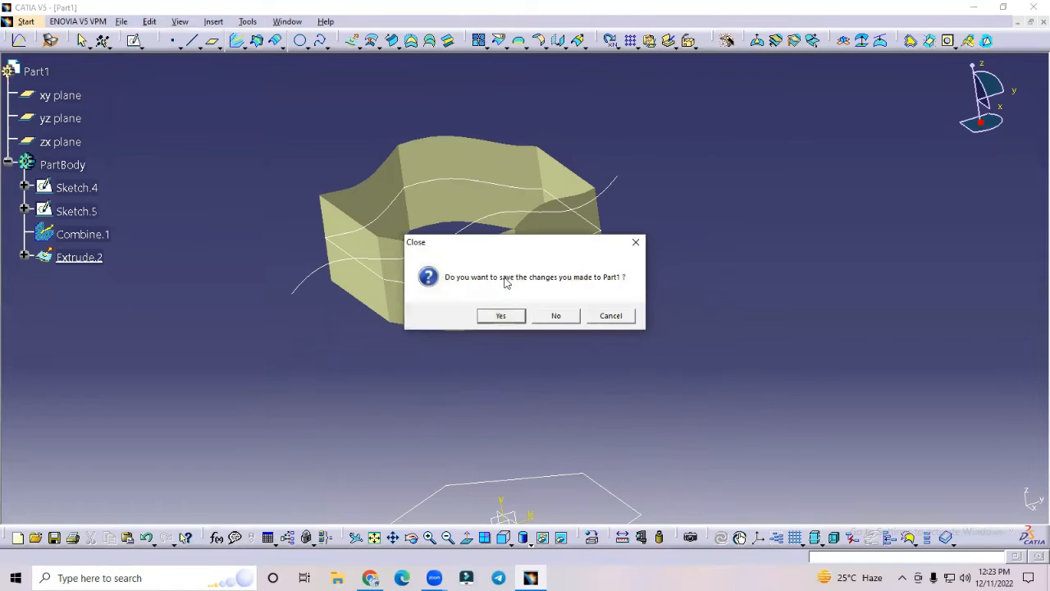
{"action": "left_click", "coordinate": [565, 316]}
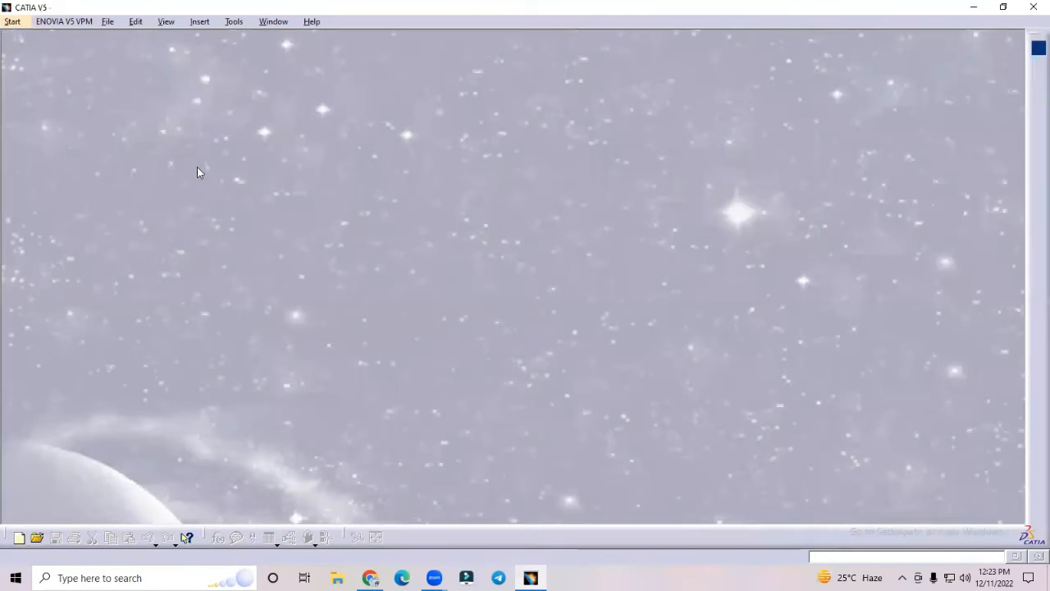
{"action": "left_click", "coordinate": [25, 22]}
{"action": "mouse_move", "coordinate": [120, 71]}
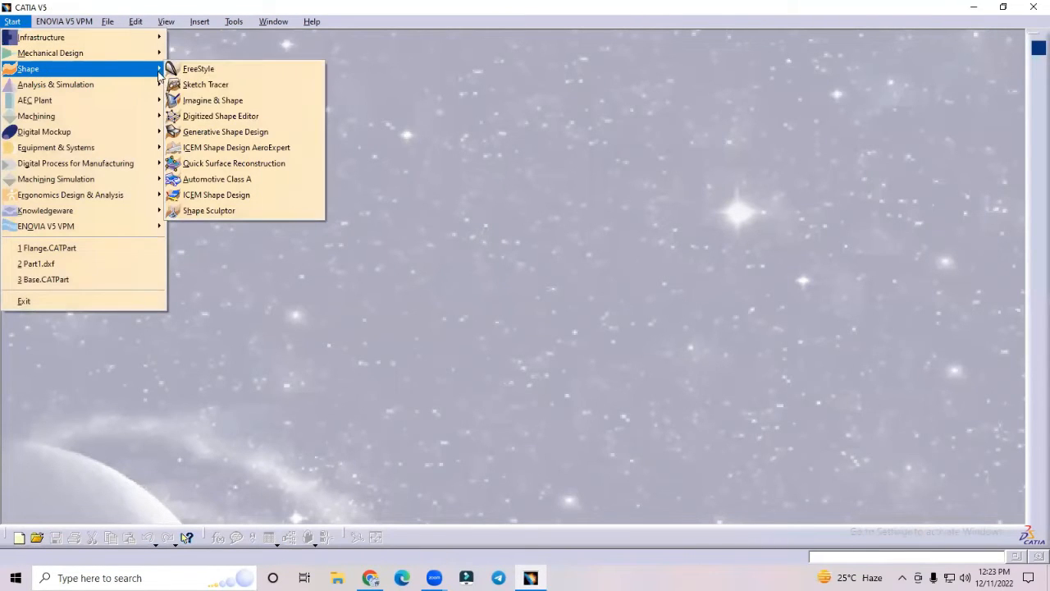
{"action": "left_click", "coordinate": [211, 136]}
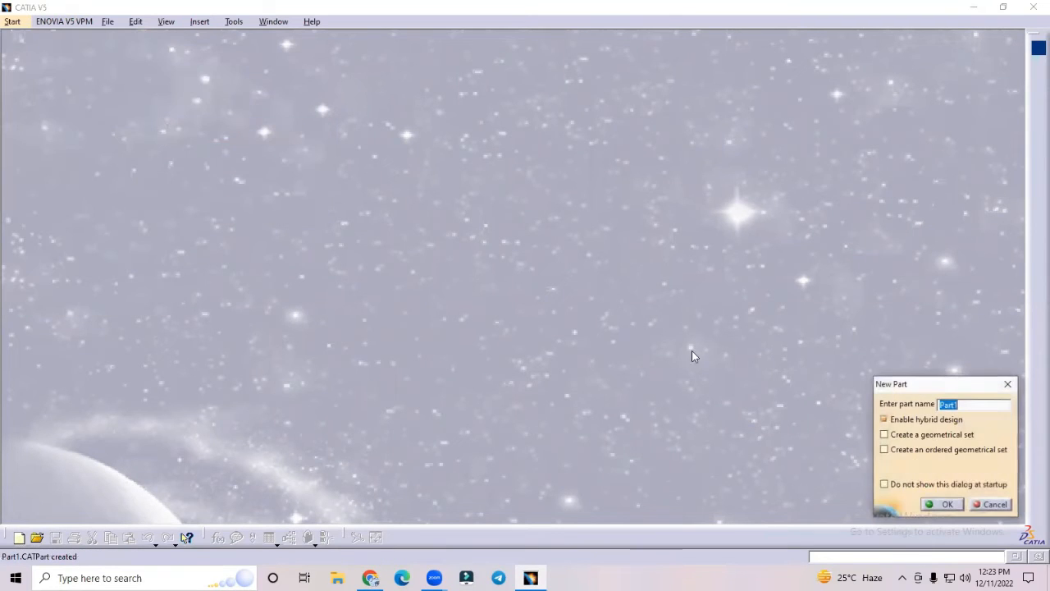
{"action": "left_click", "coordinate": [943, 503]}
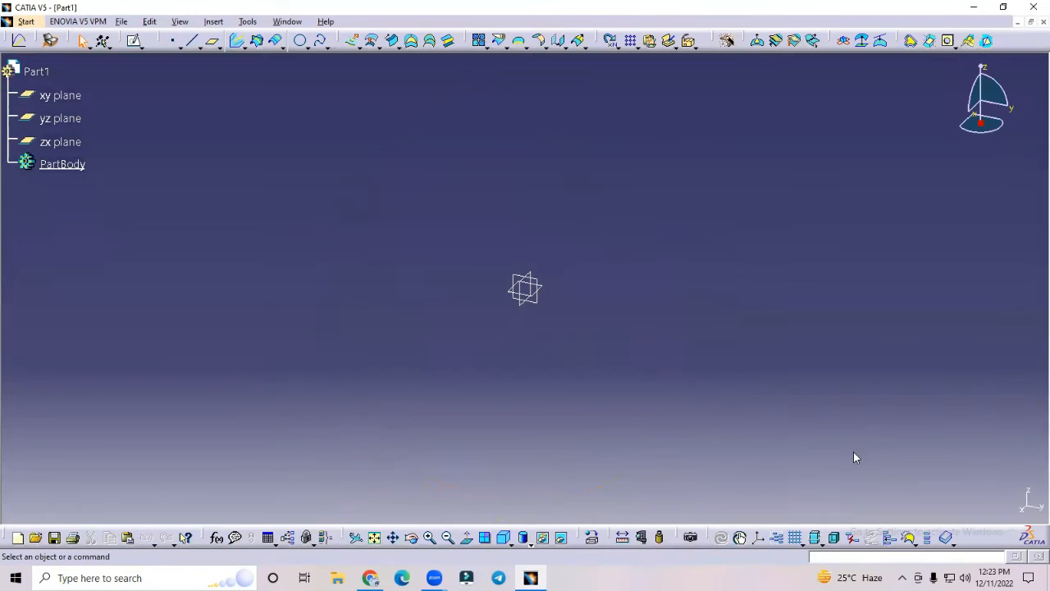
Sketch a circle about 100 mm in diameter on the xy plane, centred on the origin.
{"action": "left_click", "coordinate": [546, 289]}
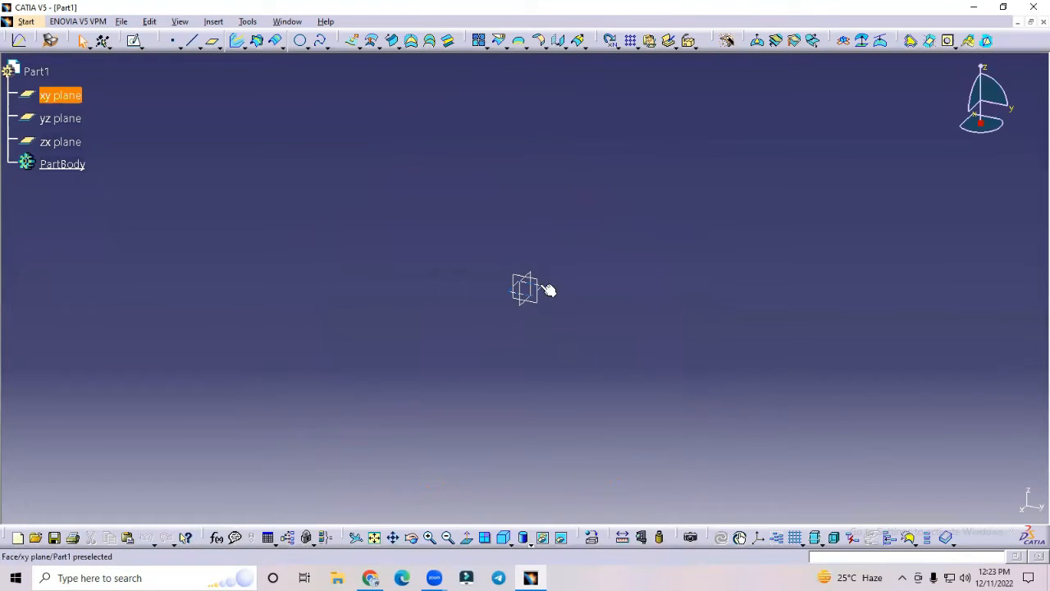
{"action": "left_click", "coordinate": [133, 43]}
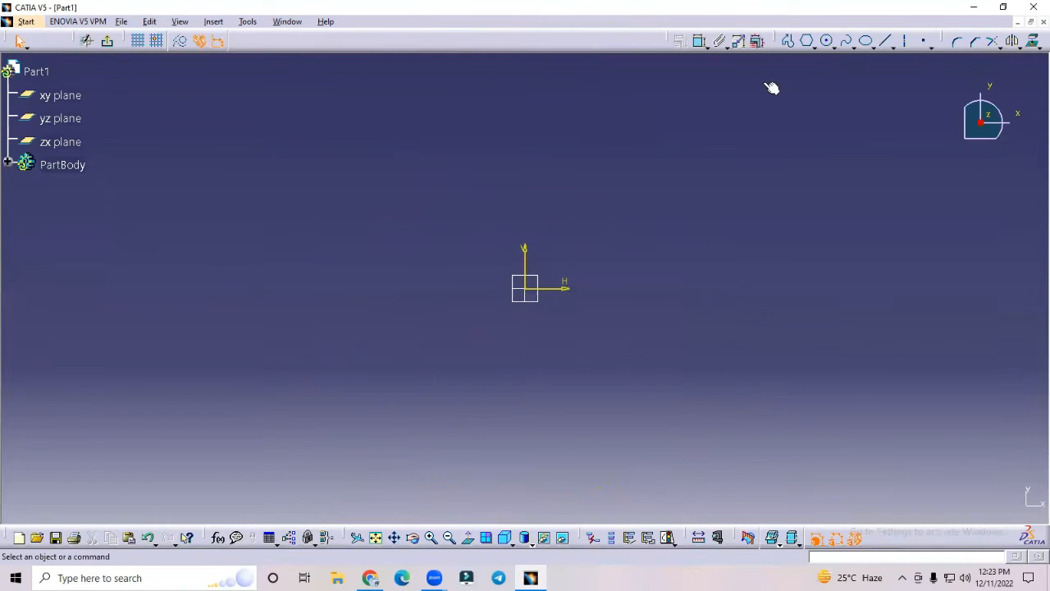
{"action": "left_click", "coordinate": [826, 40]}
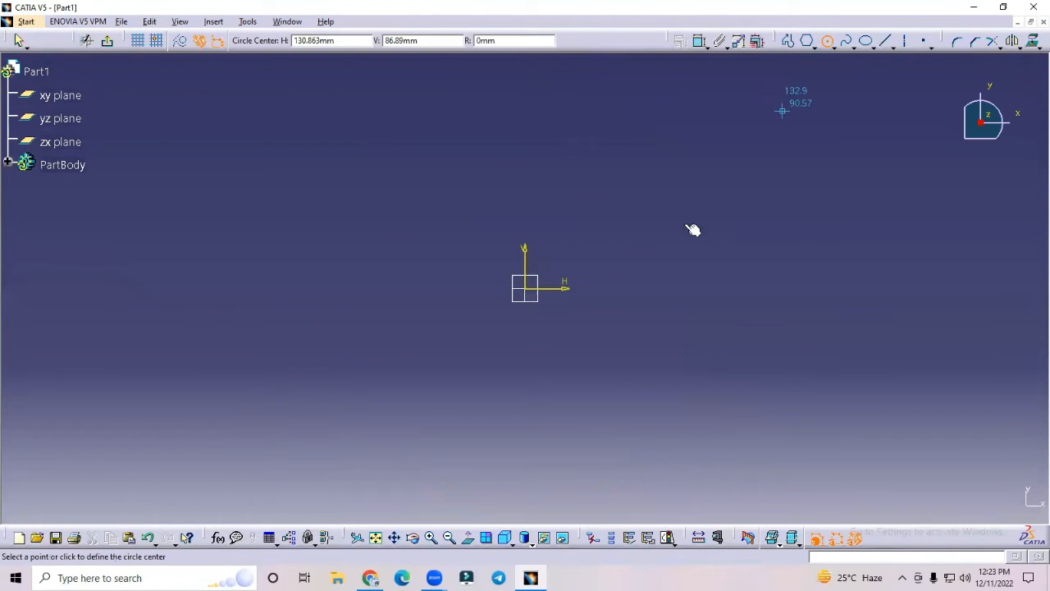
{"action": "left_click", "coordinate": [529, 289]}
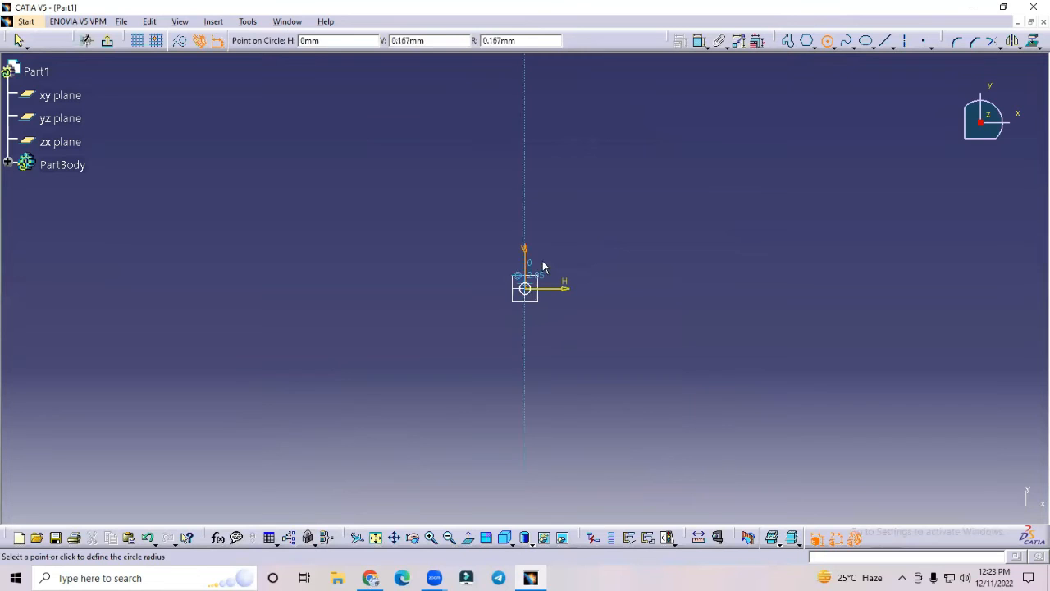
{"action": "left_click", "coordinate": [594, 219]}
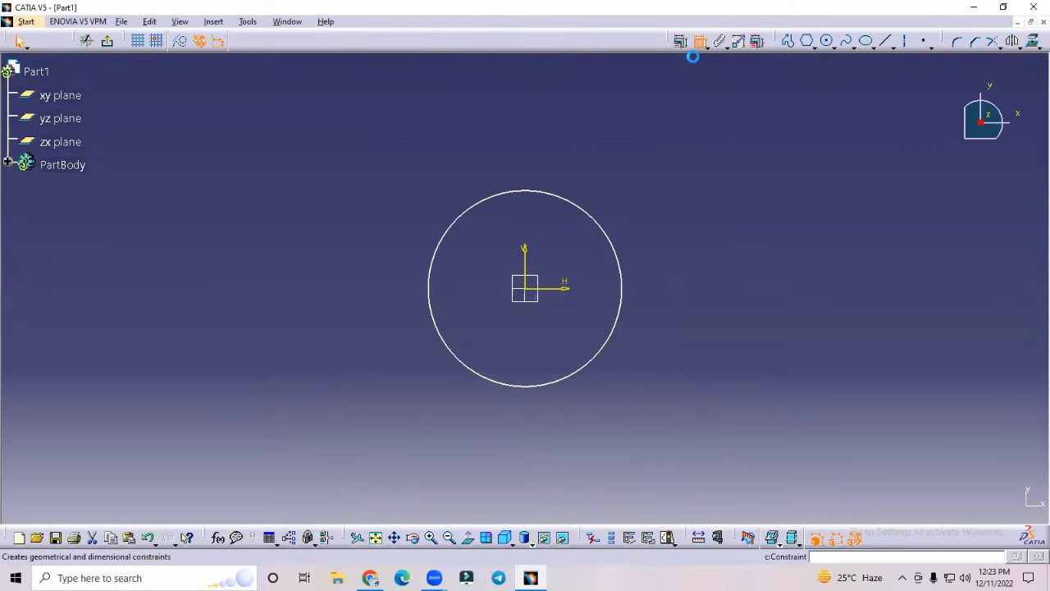
Dimension the circle with a diameter of 100 mm and finish the sketch.
{"action": "left_click", "coordinate": [593, 219]}
{"action": "left_click", "coordinate": [637, 167]}
{"action": "double_click", "coordinate": [642, 163]}
{"action": "type", "text": "1"}
{"action": "key", "text": "Return"}
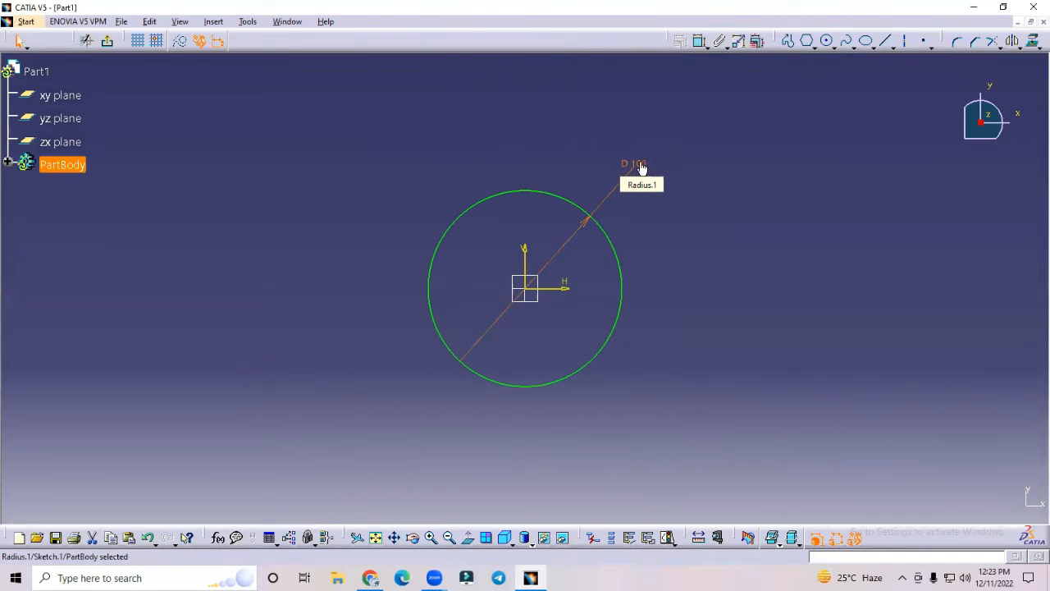
{"action": "left_click", "coordinate": [107, 42]}
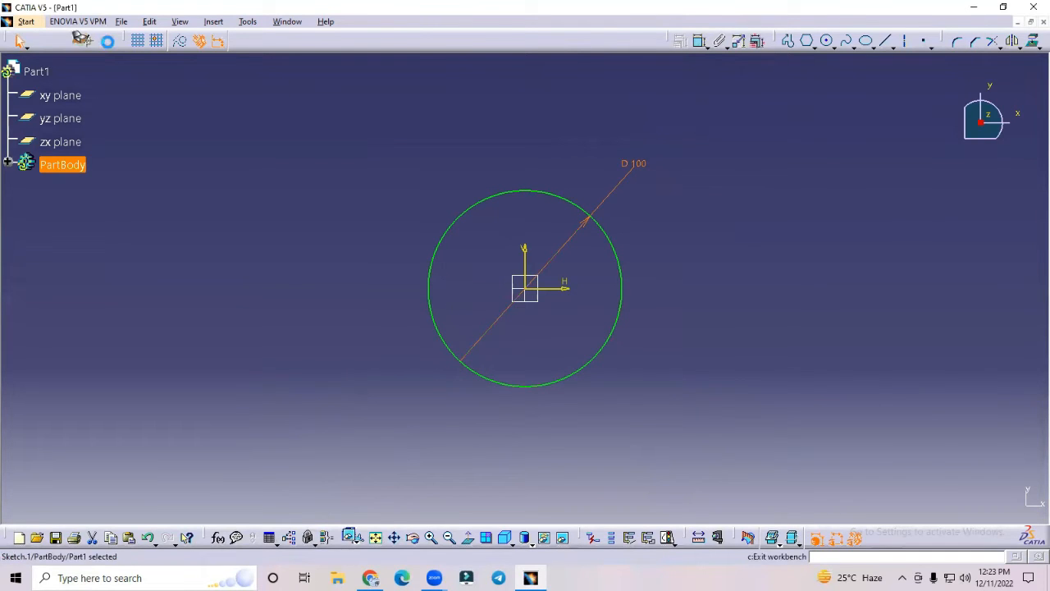
Extrude the circle sketch as a surface along its normal by 50 mm with mirrored extent.
{"action": "left_click", "coordinate": [354, 43]}
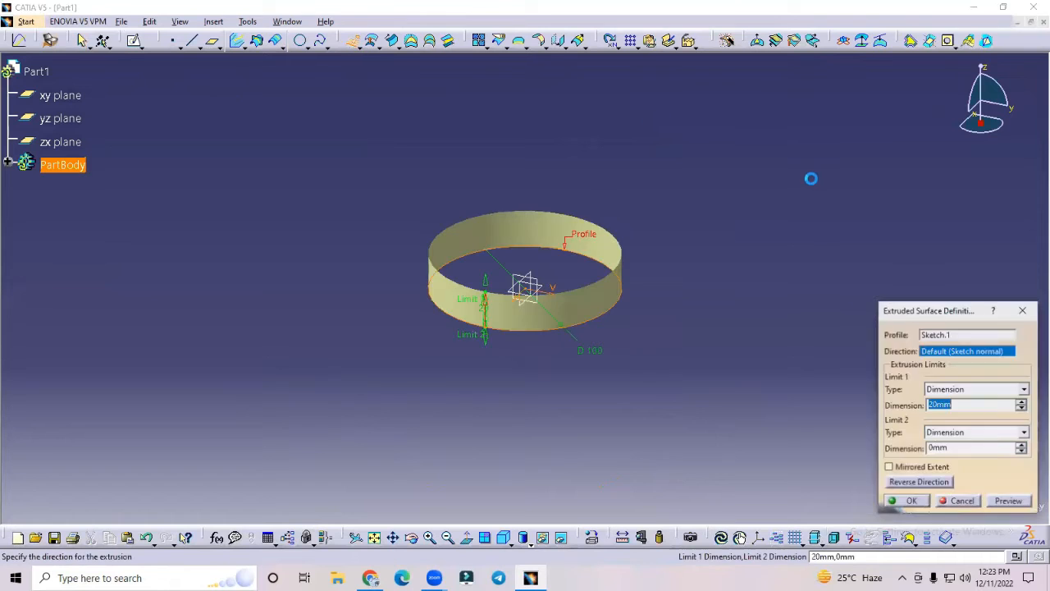
{"action": "type", "text": "5"}
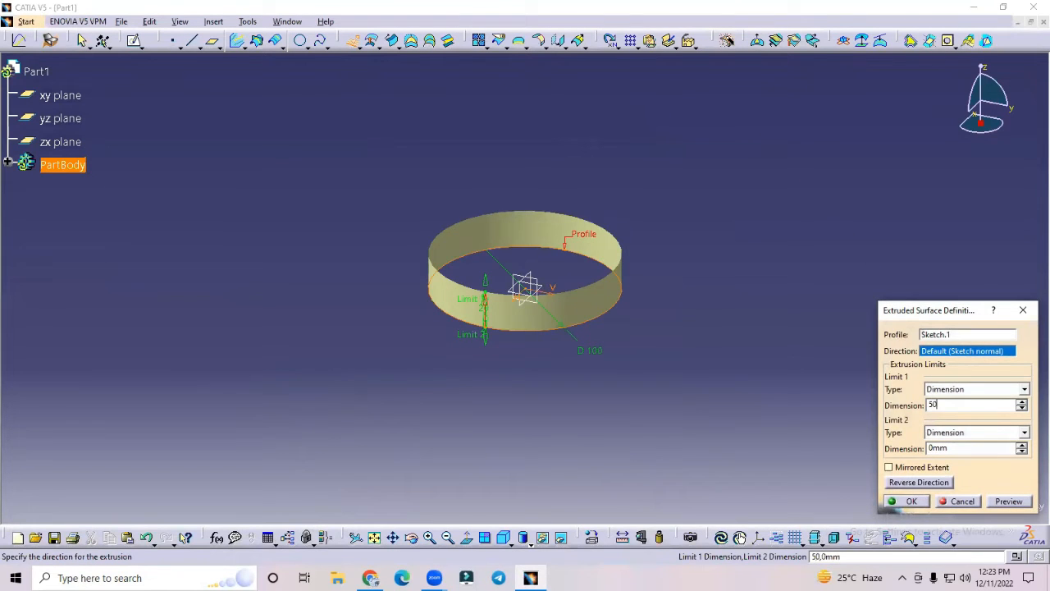
{"action": "type", "text": "0"}
{"action": "left_click", "coordinate": [744, 352]}
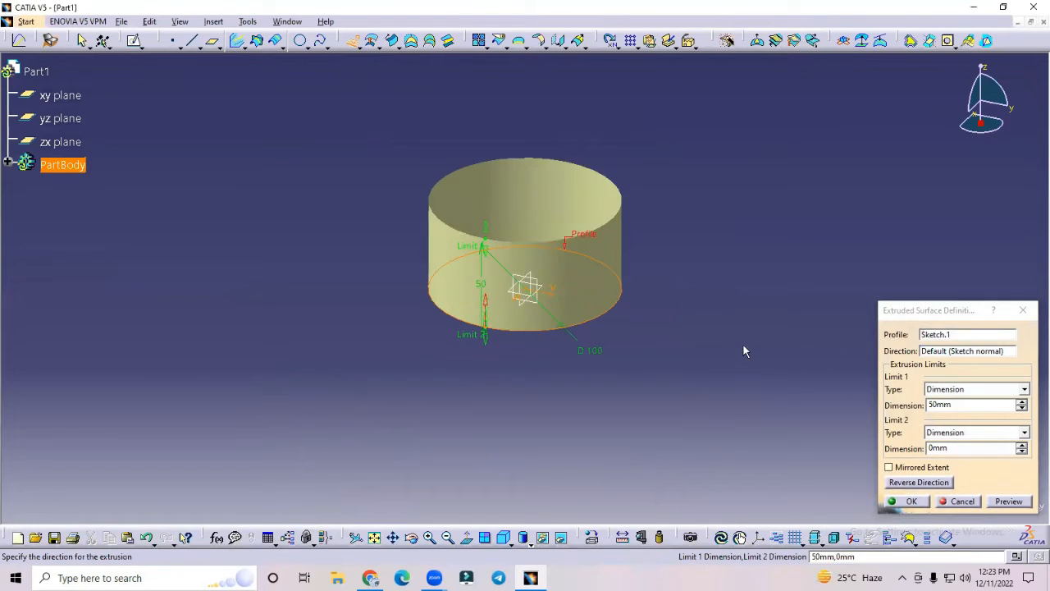
{"action": "left_click", "coordinate": [889, 468]}
{"action": "left_click", "coordinate": [910, 501]}
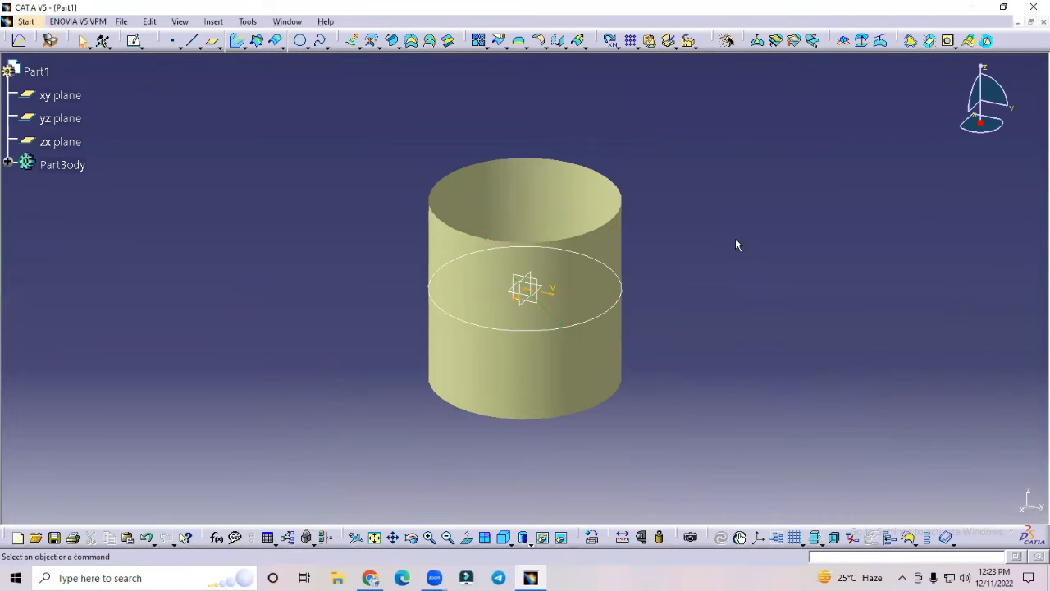
Define a cylindrical reflect line on the extruded cylinder with the yz plane as direction and preview it at 90 degrees.
{"action": "left_click", "coordinate": [262, 47]}
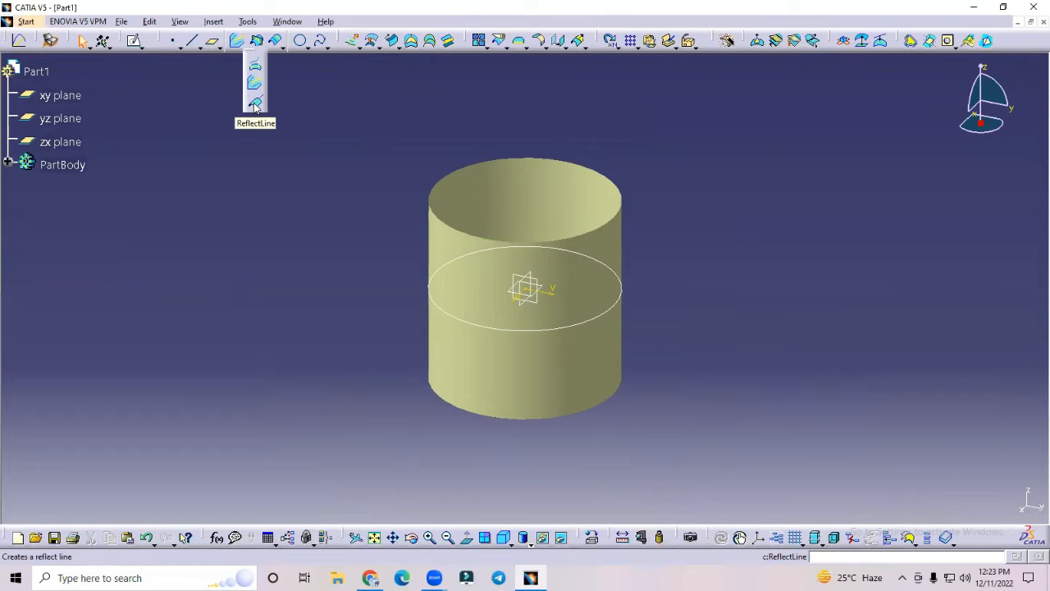
{"action": "left_click", "coordinate": [254, 103]}
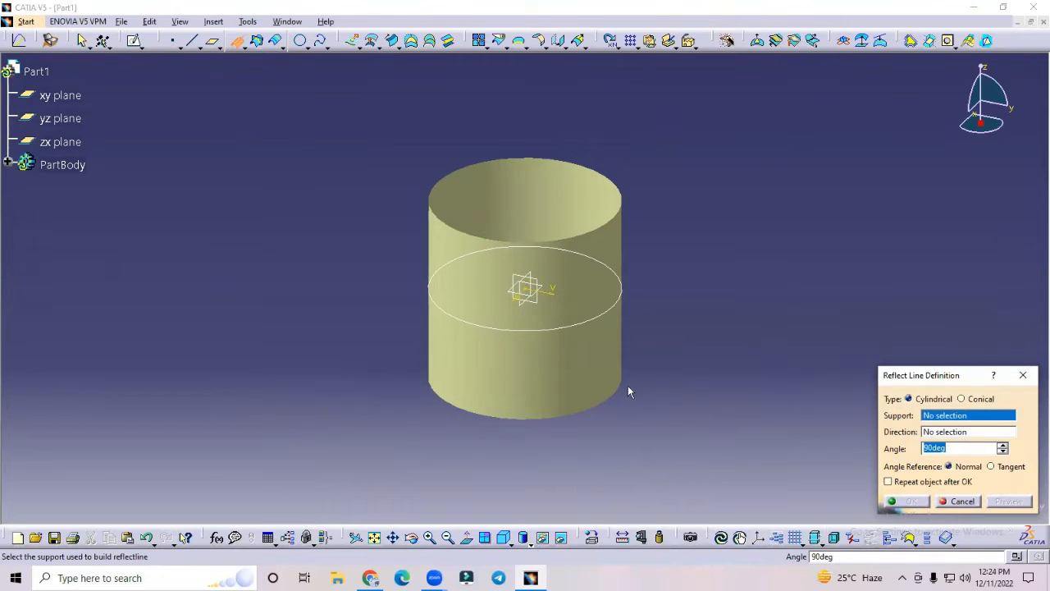
{"action": "left_click", "coordinate": [591, 369]}
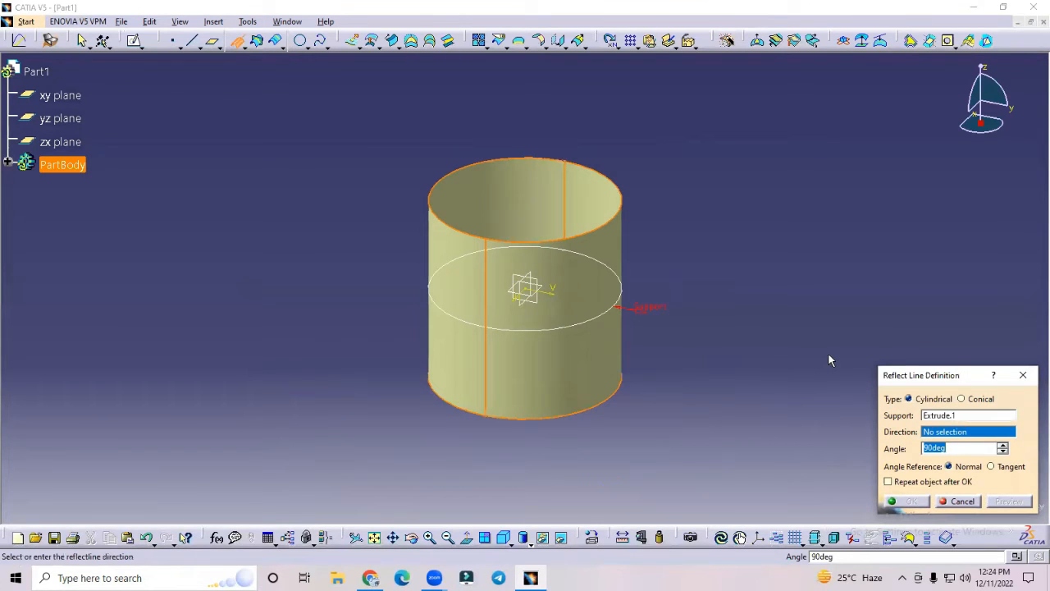
{"action": "left_click", "coordinate": [544, 305]}
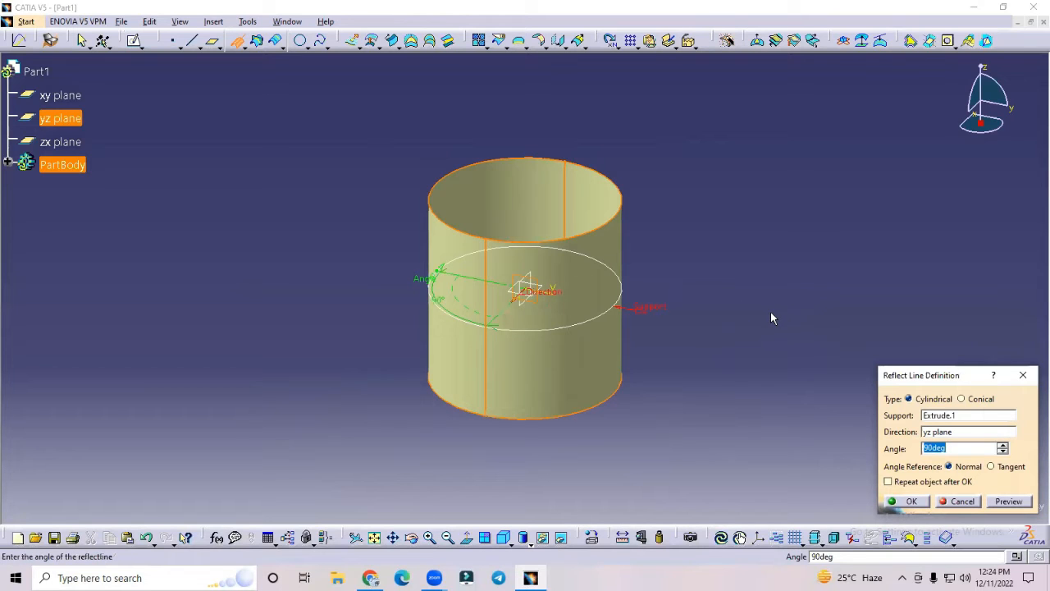
{"action": "left_click", "coordinate": [1008, 500]}
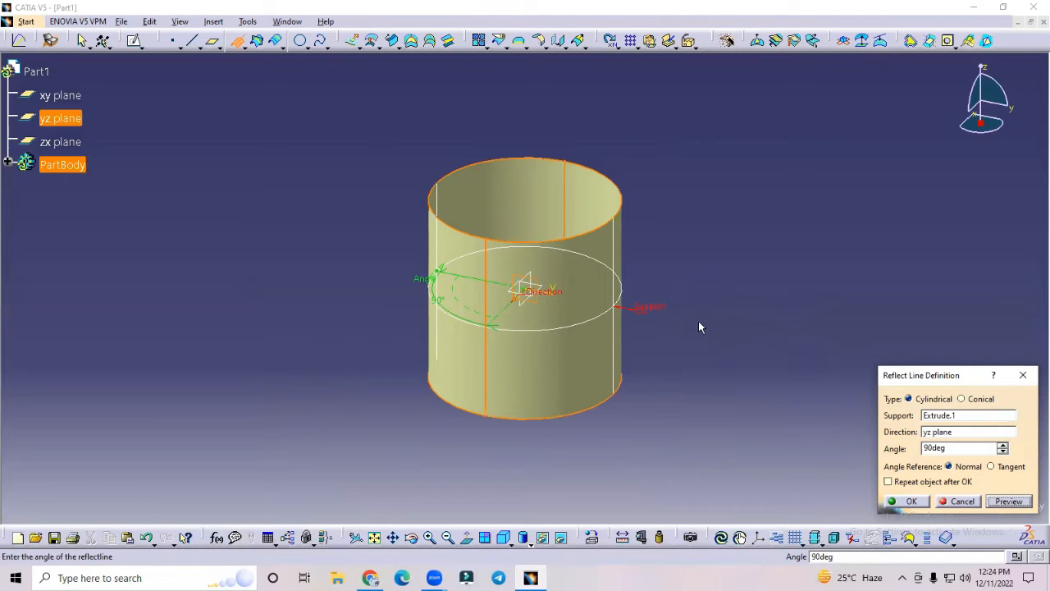
{"action": "middle_click_drag", "start_coordinate": [605, 295], "coordinate": [582, 340]}
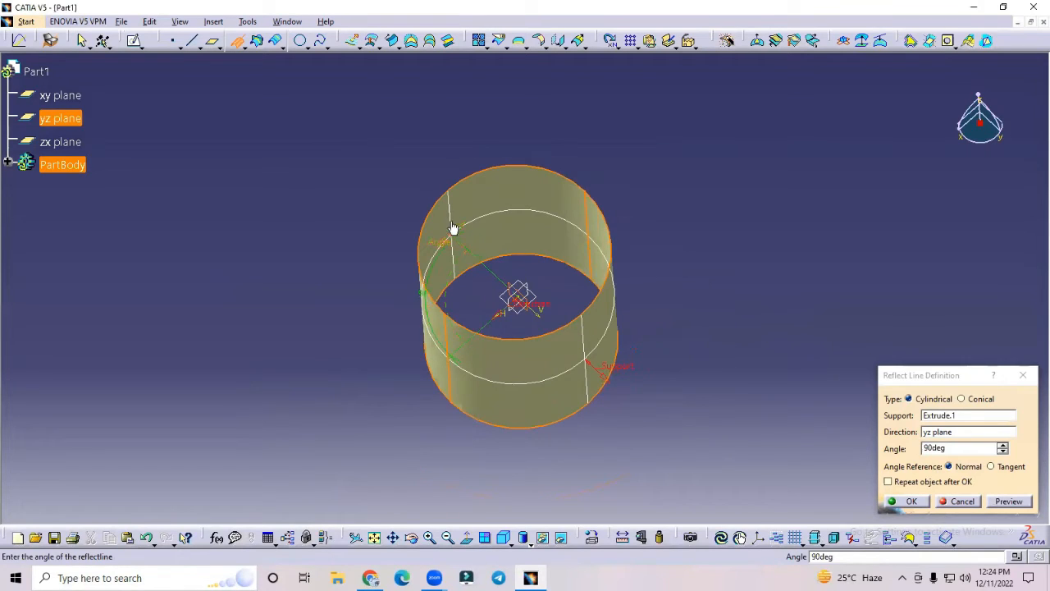
Replace the reflect line's direction with the zx plane and preview the result on the cylinder.
{"action": "left_click", "coordinate": [947, 433]}
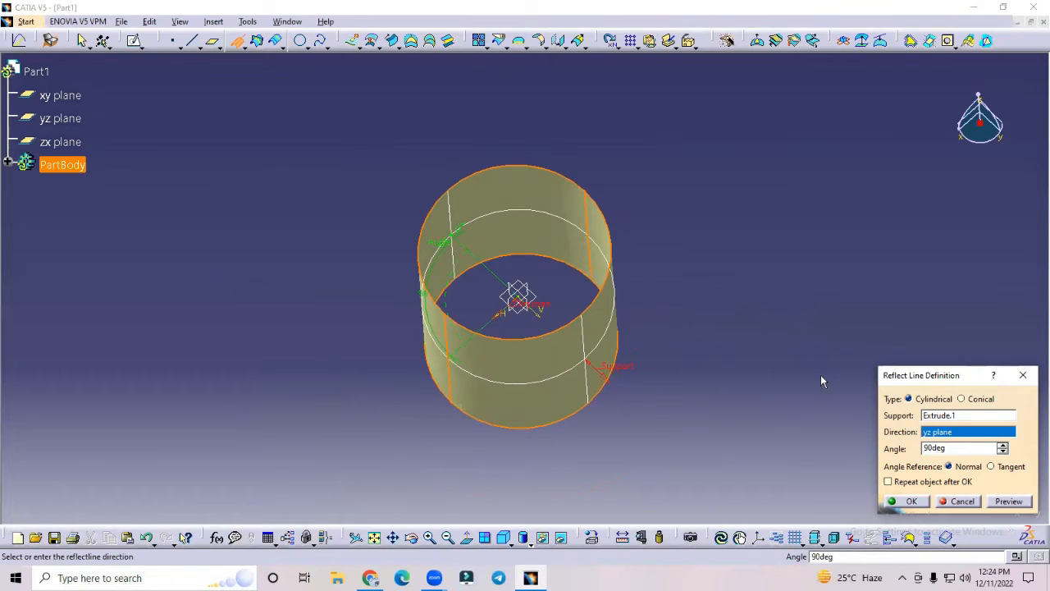
{"action": "left_click", "coordinate": [517, 292]}
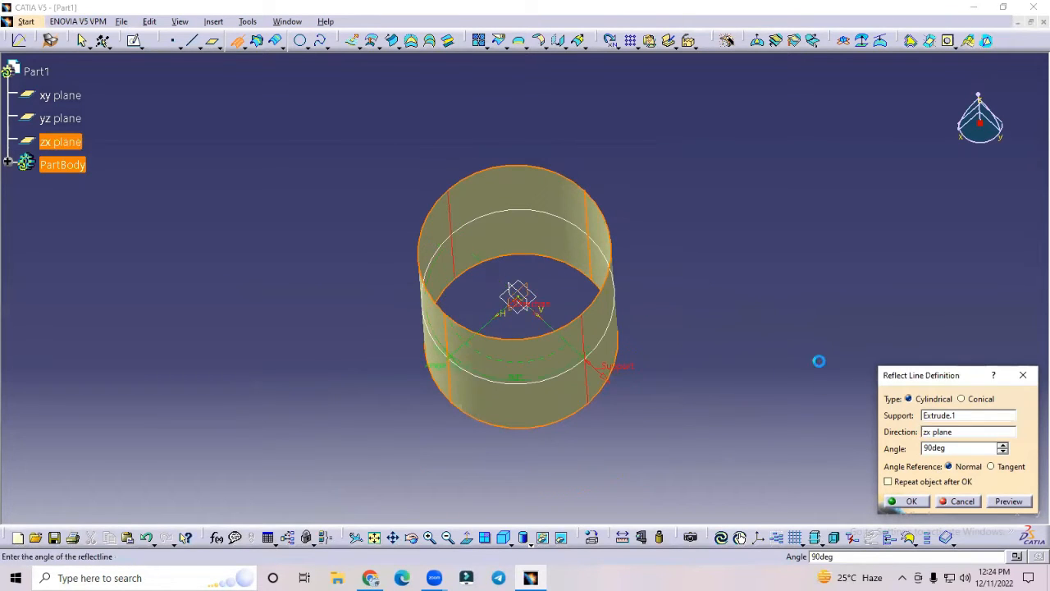
{"action": "left_click", "coordinate": [1005, 501]}
{"action": "left_click", "coordinate": [1016, 502]}
{"action": "middle_click_drag", "start_coordinate": [717, 420], "coordinate": [681, 299]}
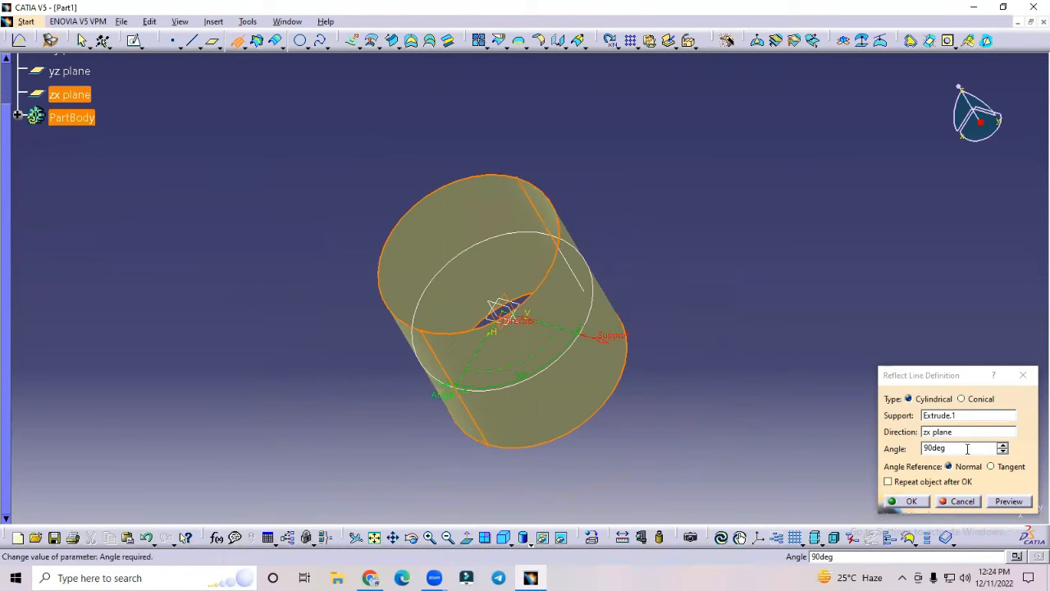
Set the reflect line's angle to 45 degrees and inspect the lines around the cylinder.
{"action": "left_click_drag", "start_coordinate": [967, 449], "coordinate": [887, 450]}
{"action": "type", "text": "45"}
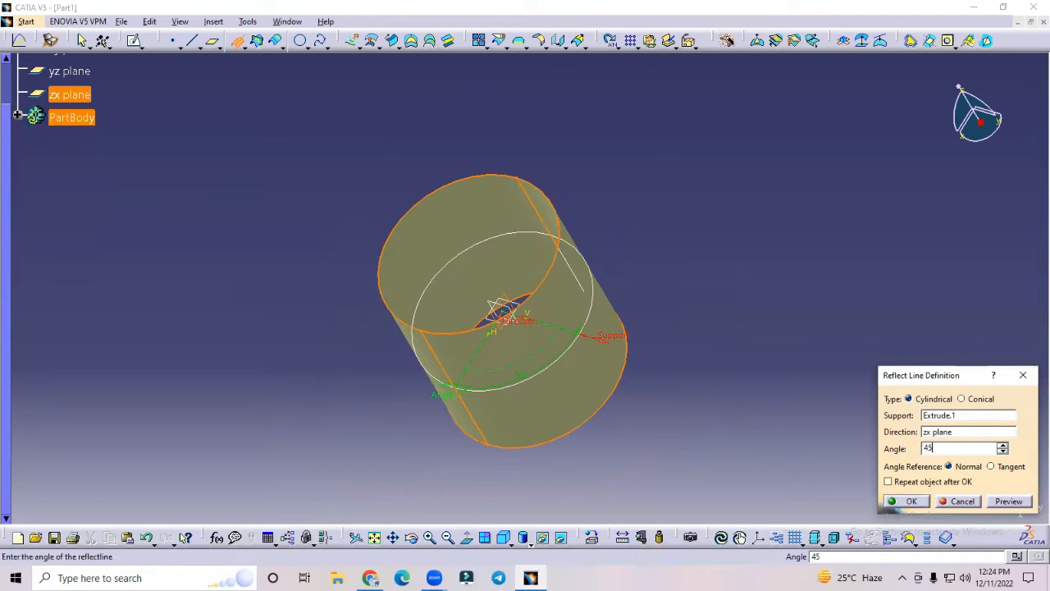
{"action": "key", "text": "Return"}
{"action": "middle_click_drag", "start_coordinate": [716, 337], "coordinate": [526, 412]}
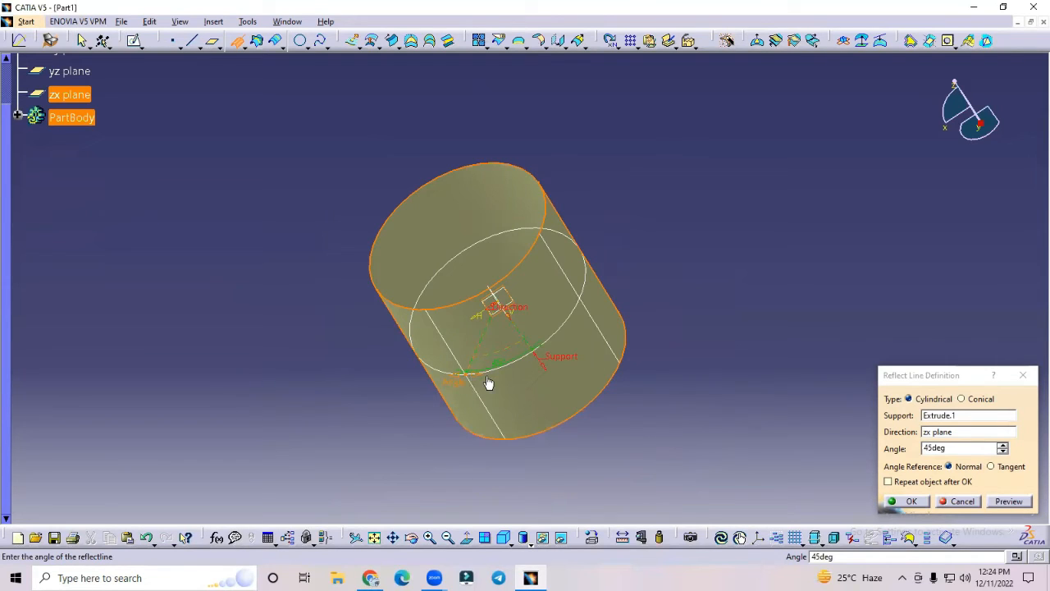
{"action": "middle_click_drag", "start_coordinate": [621, 228], "coordinate": [715, 236]}
Set the reflect line's angle to 22.5 degrees and create it, cancelling the Near selection of a single sub-element.
{"action": "left_click_drag", "start_coordinate": [954, 448], "coordinate": [892, 451]}
{"action": "type", "text": "22.5"}
{"action": "left_click", "coordinate": [756, 316]}
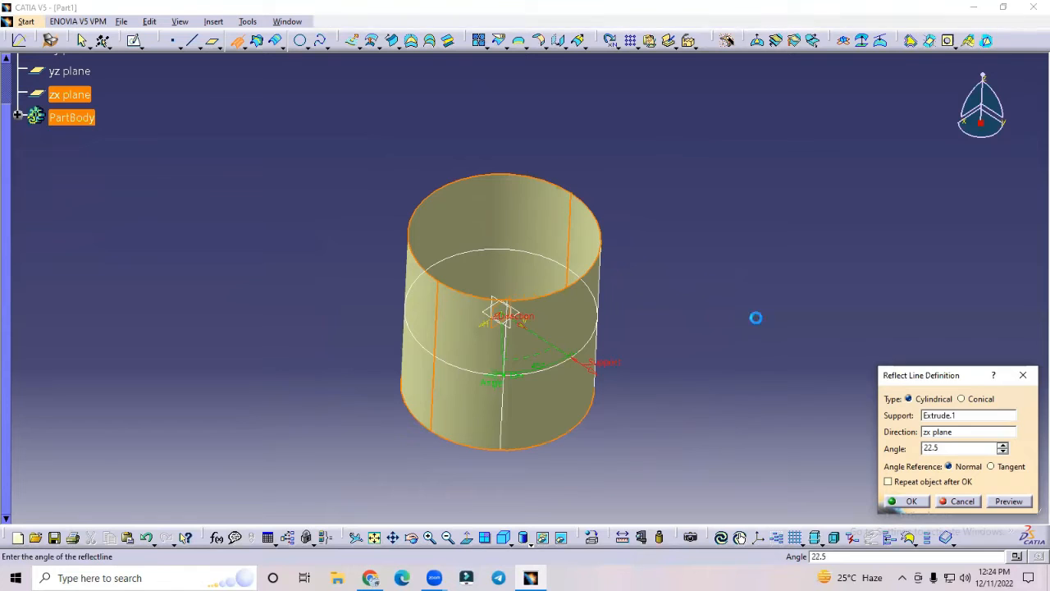
{"action": "middle_click_drag", "start_coordinate": [671, 295], "coordinate": [511, 294]}
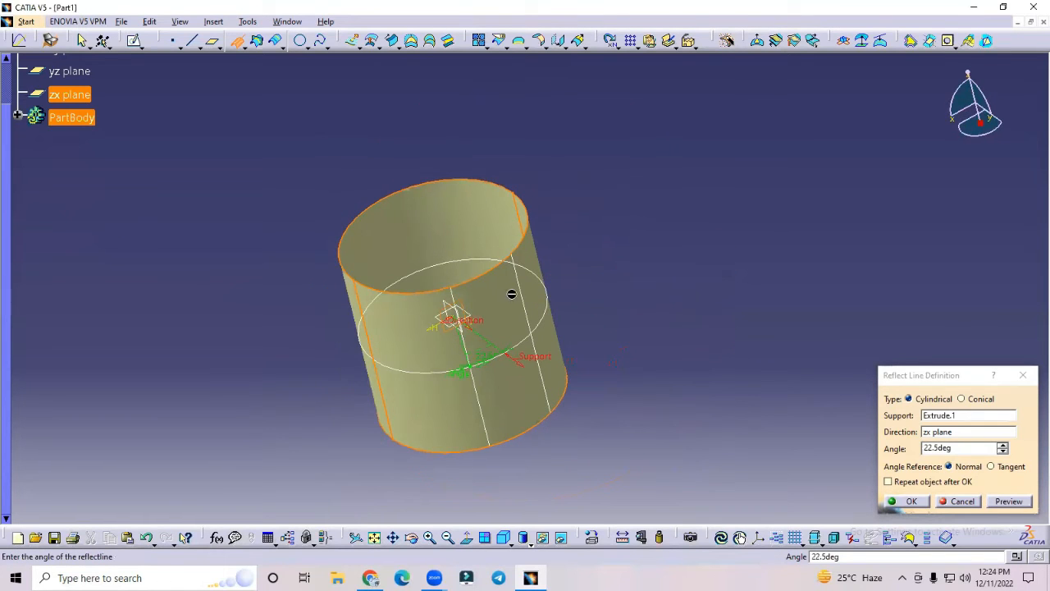
{"action": "left_click", "coordinate": [920, 503]}
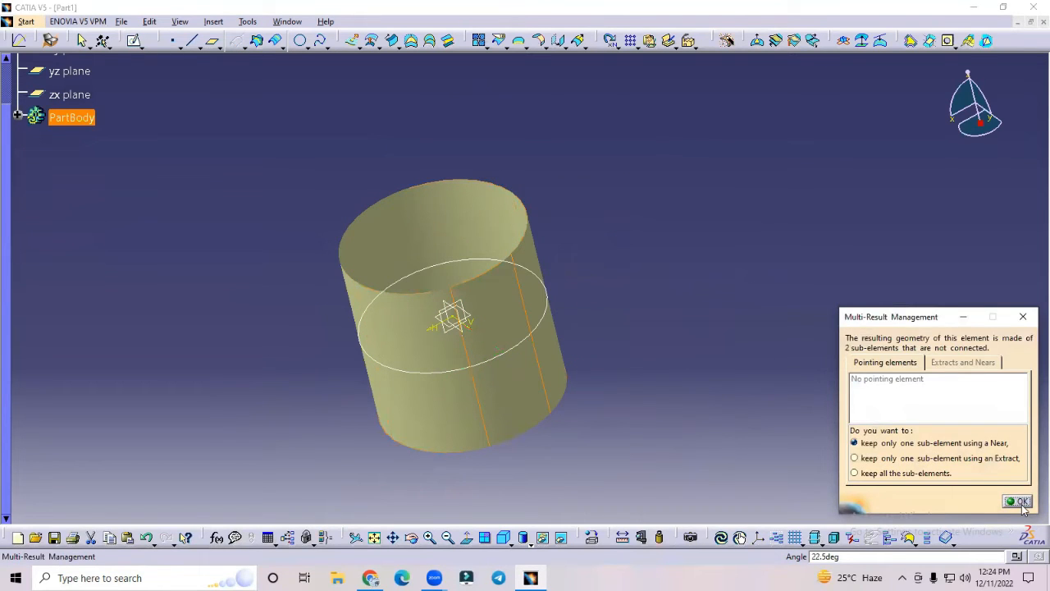
{"action": "left_click", "coordinate": [1021, 504]}
{"action": "left_click", "coordinate": [965, 502]}
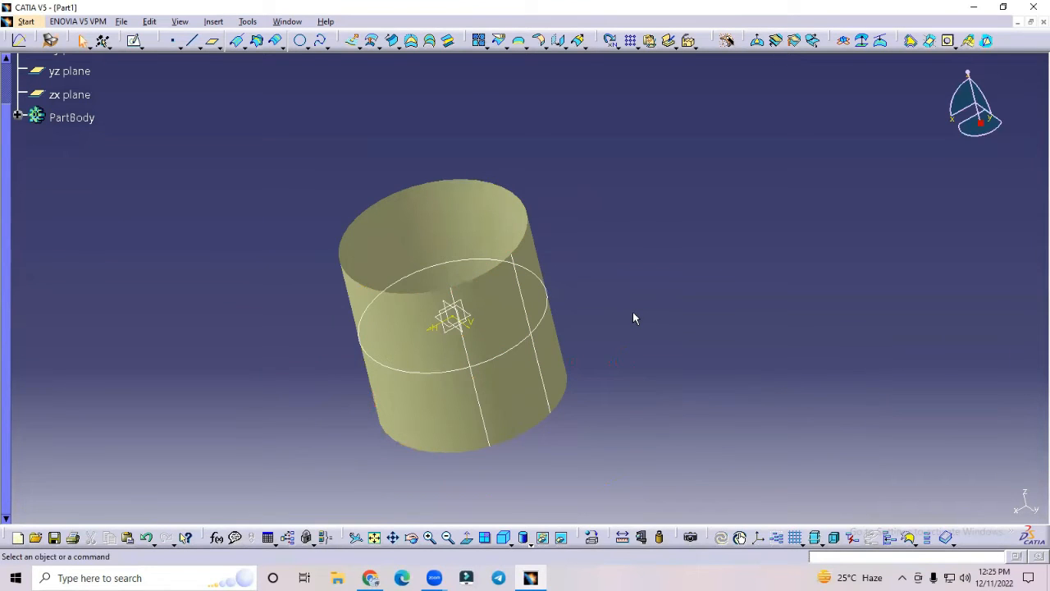
Split the extruded cylinder with the reflect line as cutting element, removing the narrow strip between its two lines.
{"action": "middle_click_drag", "start_coordinate": [633, 314], "coordinate": [647, 339]}
{"action": "middle_click_drag", "start_coordinate": [589, 236], "coordinate": [613, 206]}
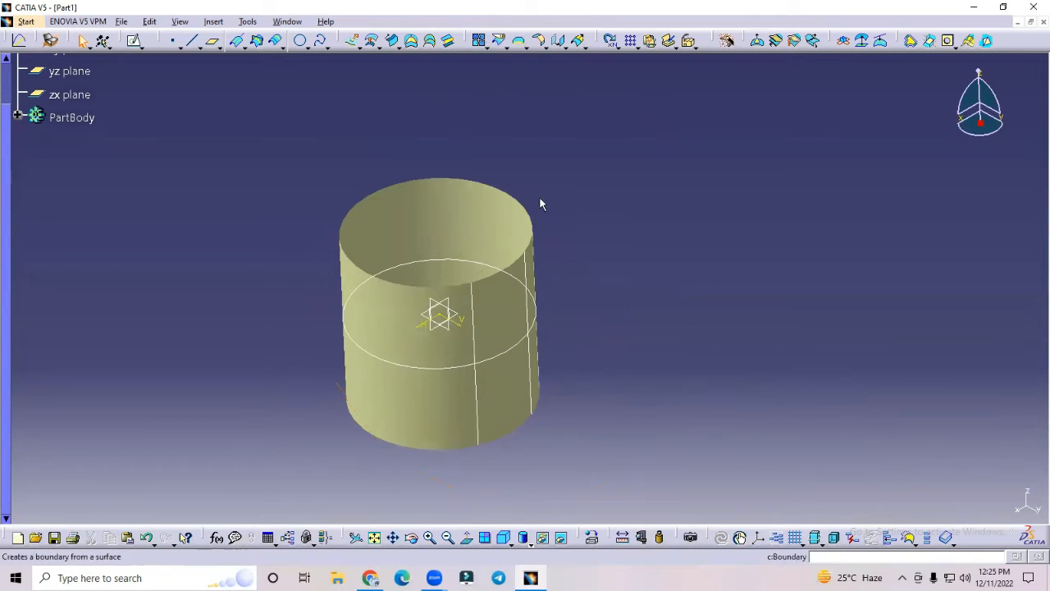
{"action": "left_click", "coordinate": [498, 43]}
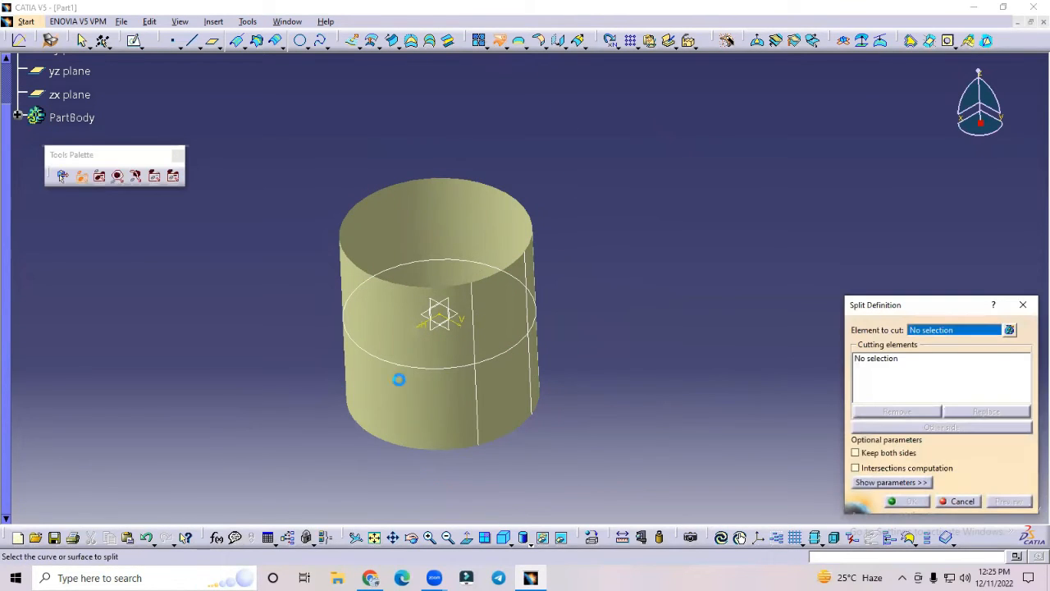
{"action": "left_click", "coordinate": [410, 339]}
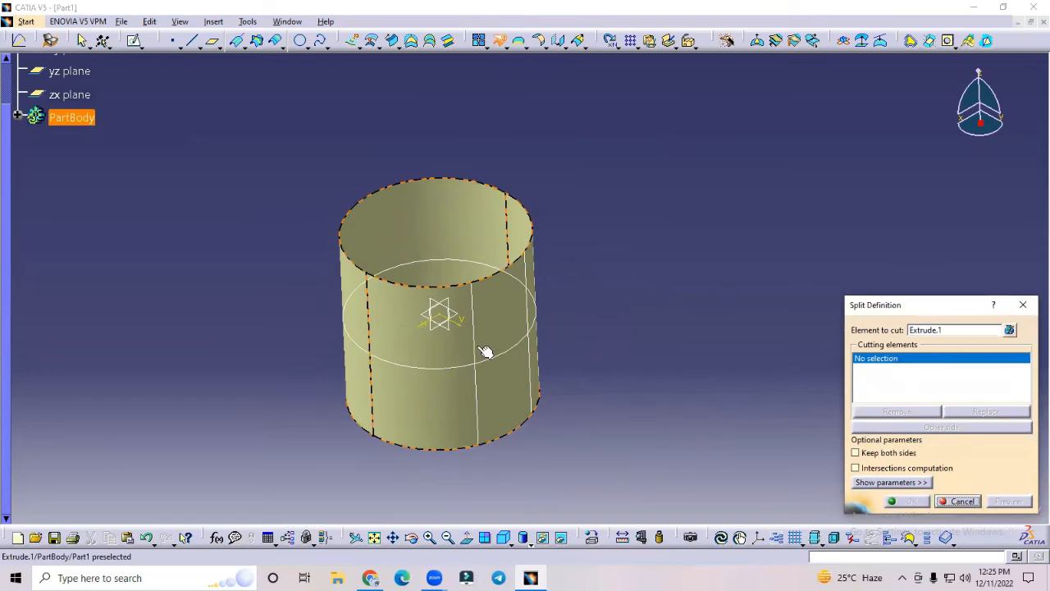
{"action": "left_click", "coordinate": [480, 345]}
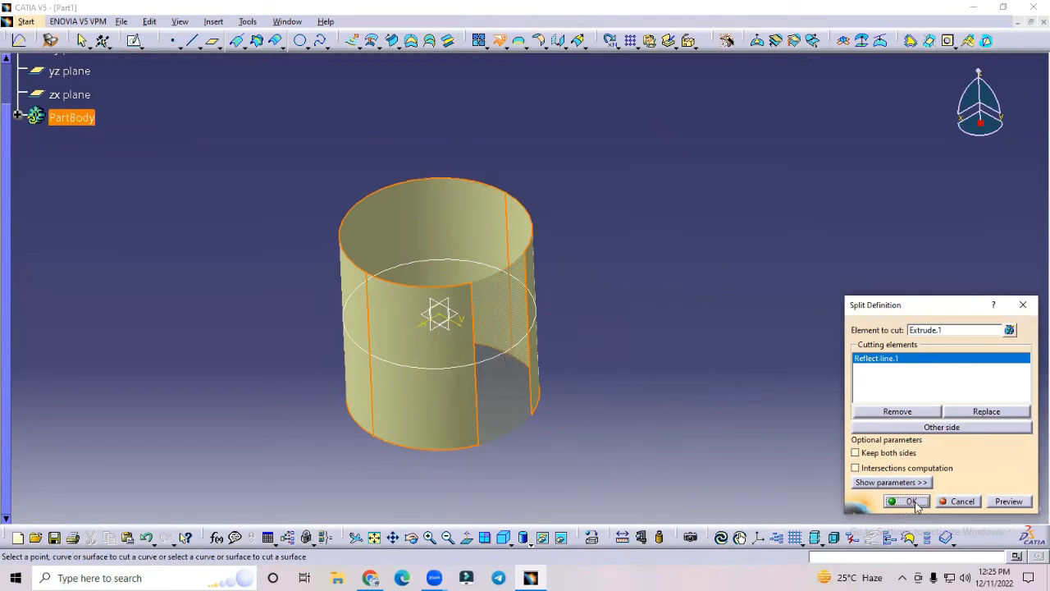
{"action": "left_click", "coordinate": [912, 501]}
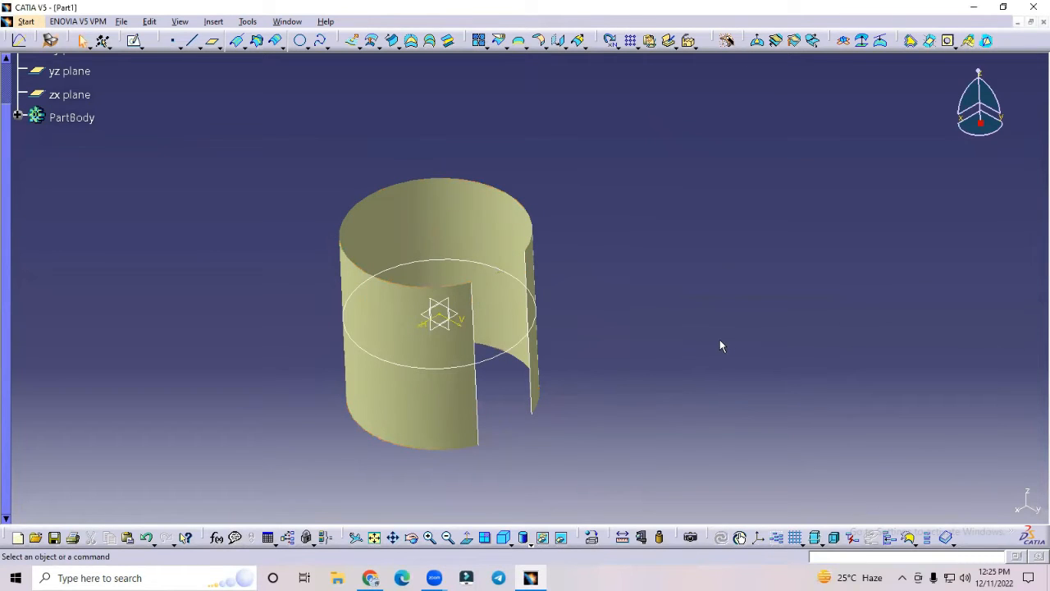
{"action": "middle_click_drag", "start_coordinate": [666, 326], "coordinate": [496, 175]}
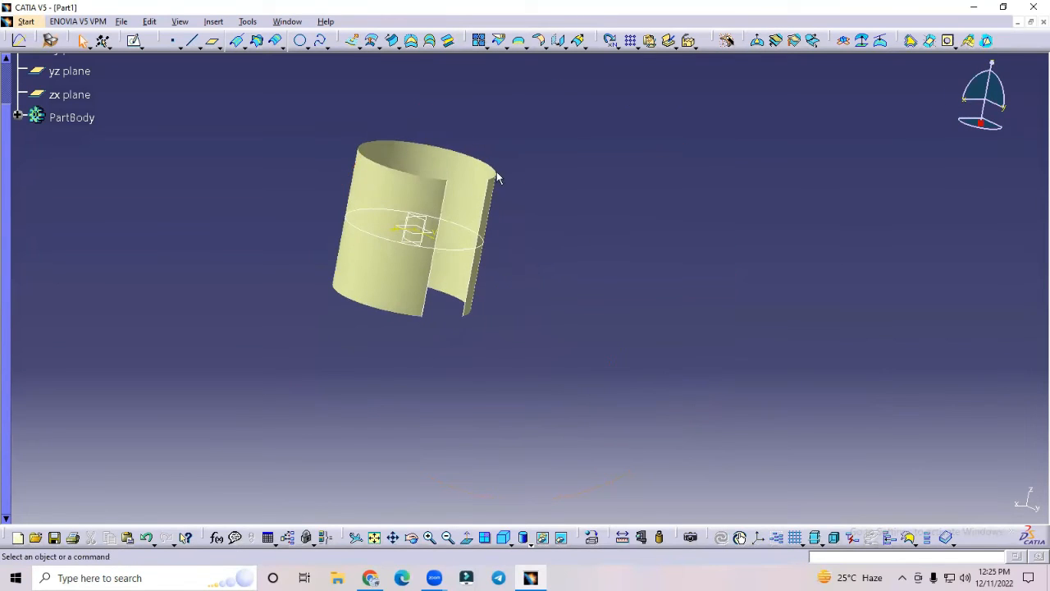
{"action": "middle_click_drag", "start_coordinate": [364, 124], "coordinate": [354, 186]}
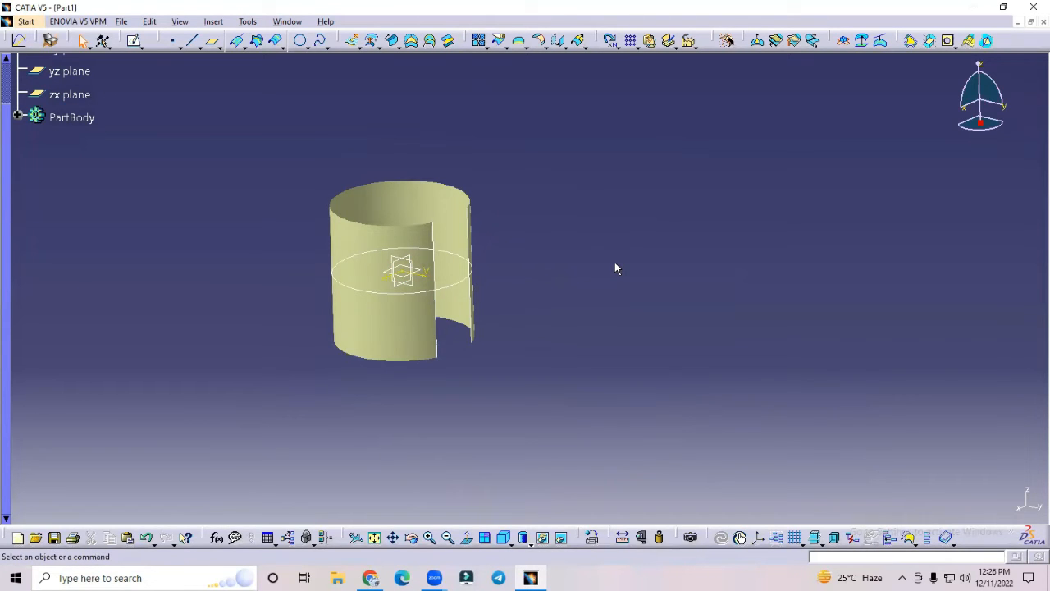
{"action": "middle_click_drag", "start_coordinate": [462, 206], "coordinate": [442, 219]}
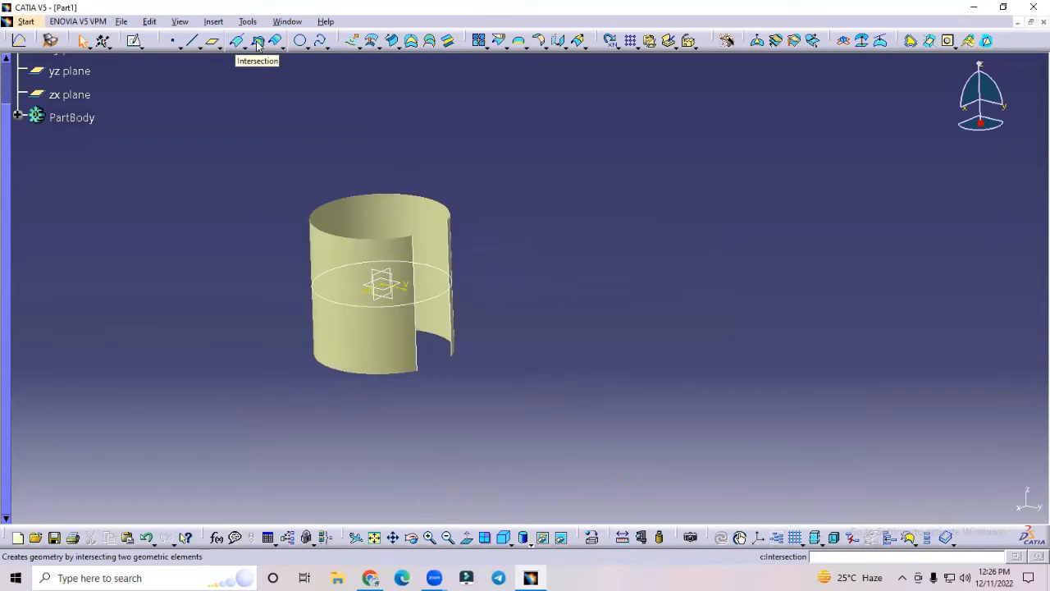
{"action": "left_click", "coordinate": [123, 22]}
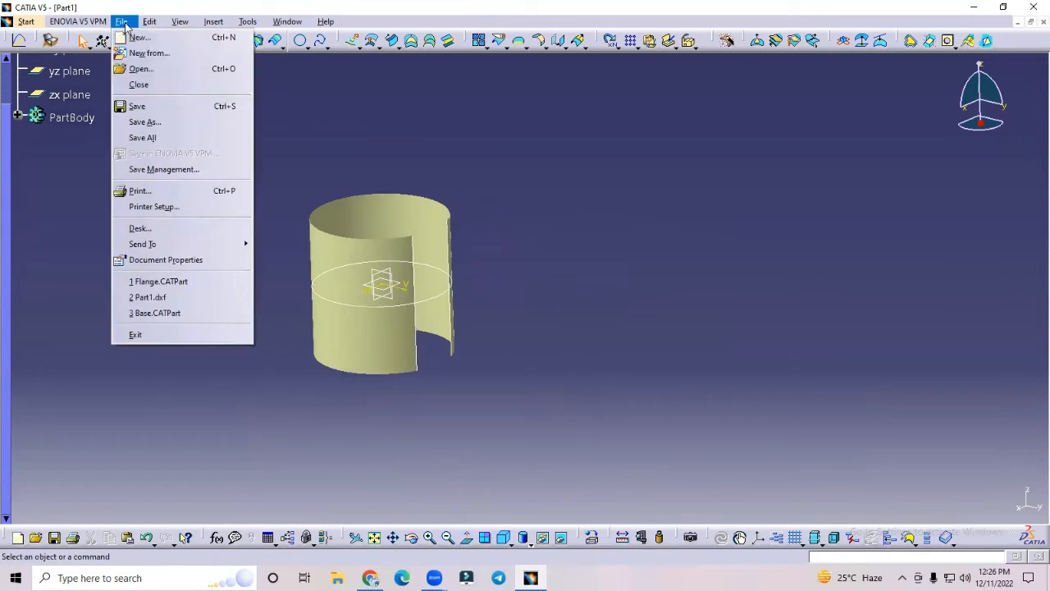
{"action": "left_click", "coordinate": [275, 141]}
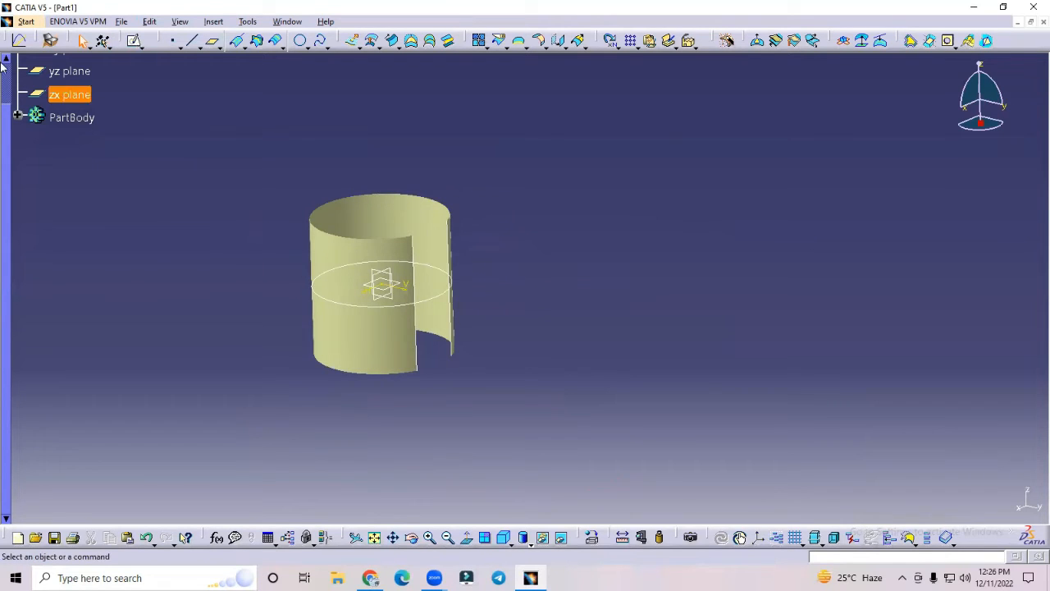
Delete the reflect line together with the split that depends on it.
{"action": "left_click", "coordinate": [18, 116]}
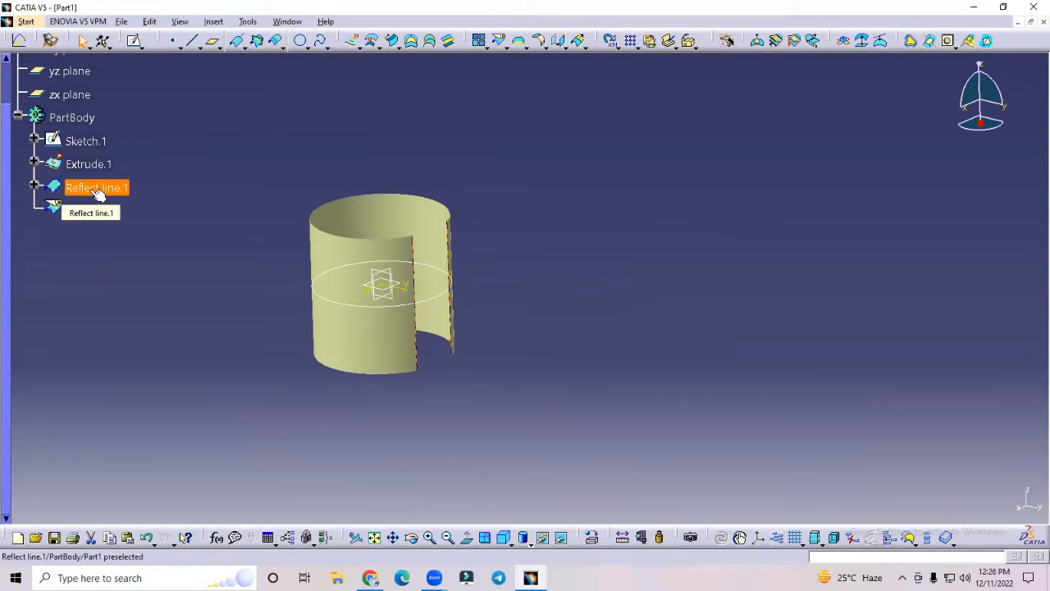
{"action": "key", "text": "Delete"}
{"action": "left_click", "coordinate": [965, 501]}
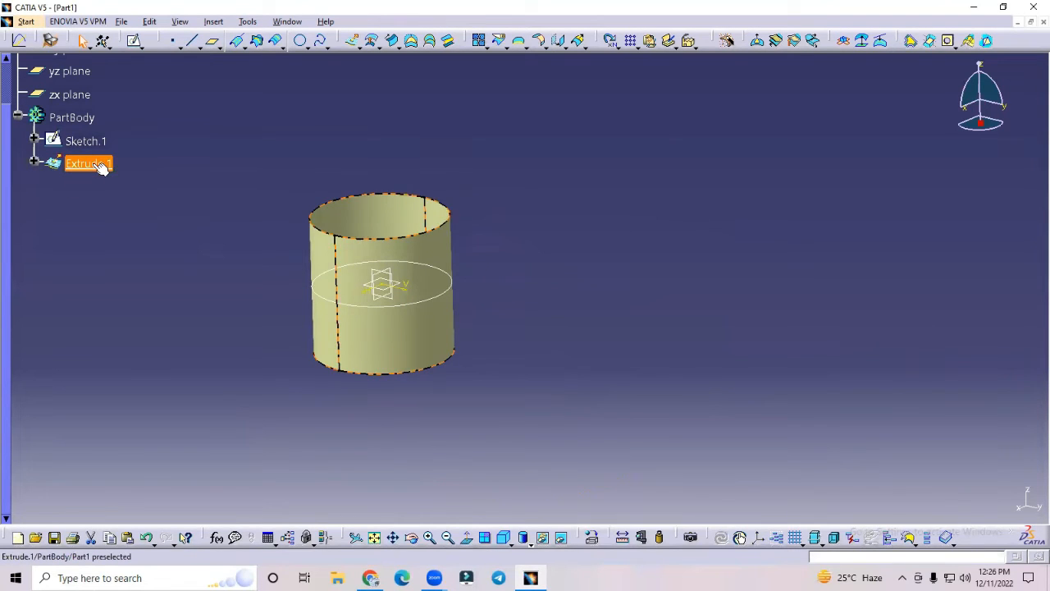
Edit the extruded cylinder and set its mirrored extrusion limit to 75 mm.
{"action": "right_click", "coordinate": [95, 166]}
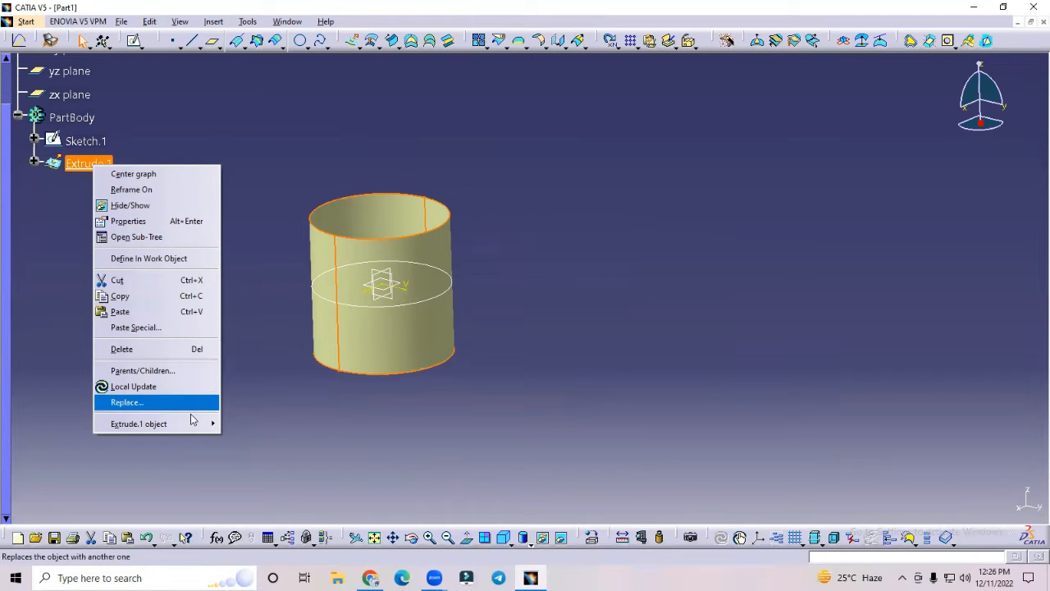
{"action": "mouse_move", "coordinate": [212, 423]}
{"action": "left_click", "coordinate": [246, 424]}
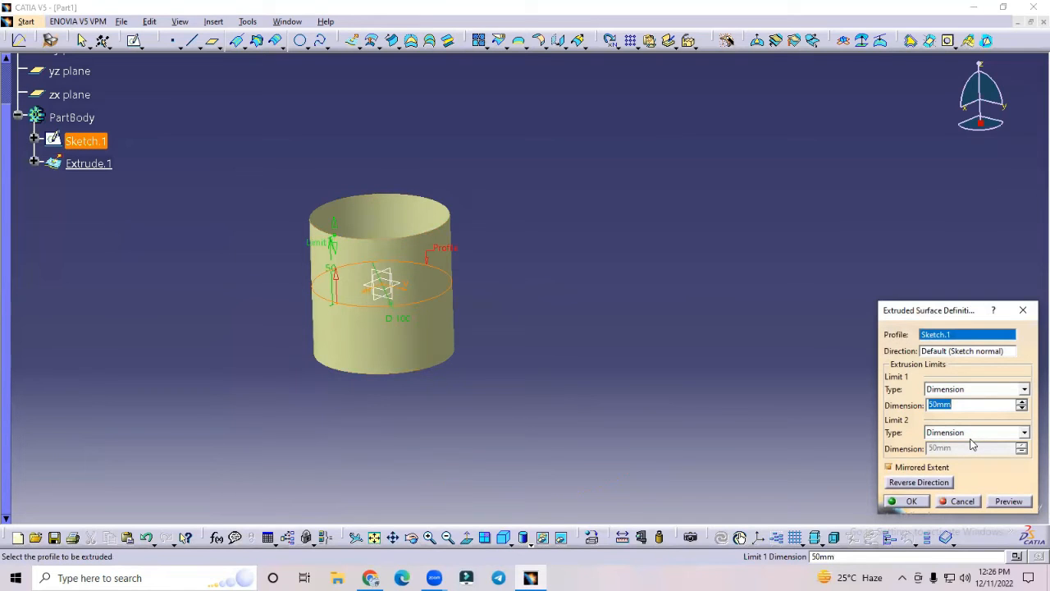
{"action": "type", "text": "75"}
{"action": "key", "text": "Return"}
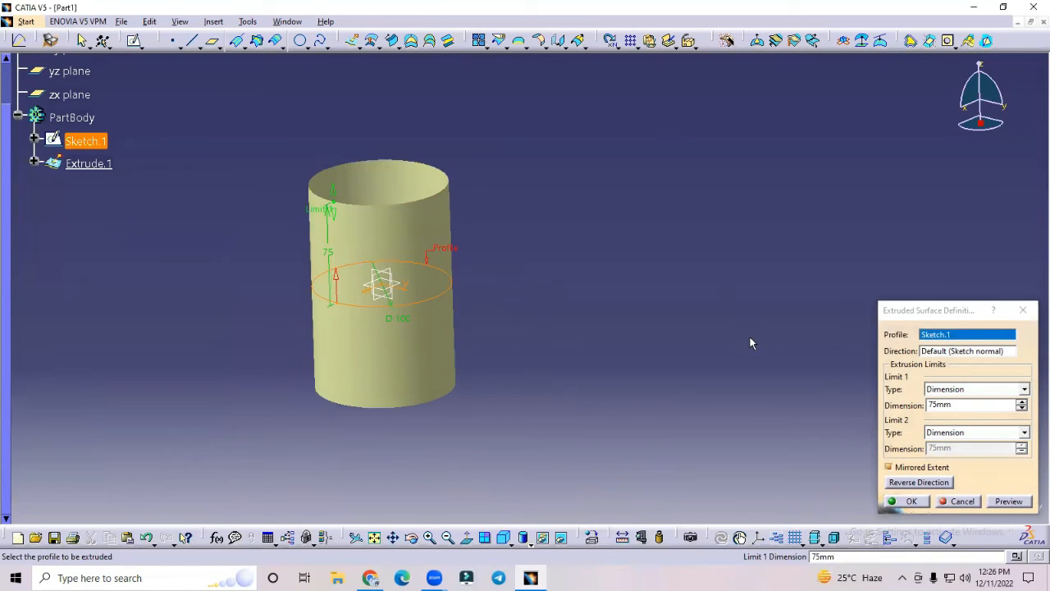
{"action": "left_click", "coordinate": [913, 501]}
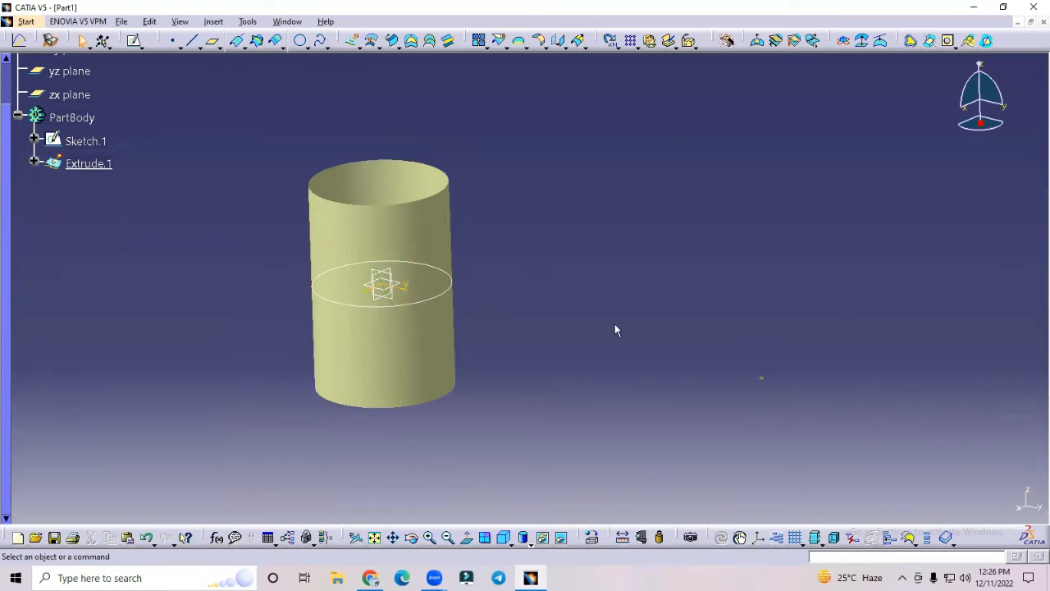
Start a sketch on the zx plane and draw a circle centred on the origin with a radius of about 44 mm.
{"action": "left_click", "coordinate": [390, 273]}
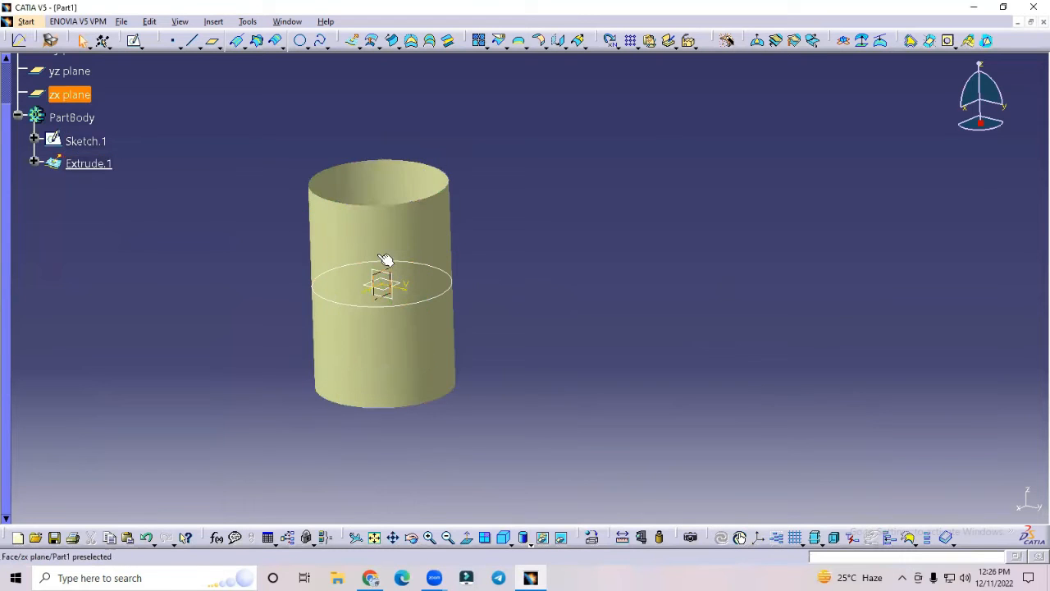
{"action": "left_click", "coordinate": [135, 41]}
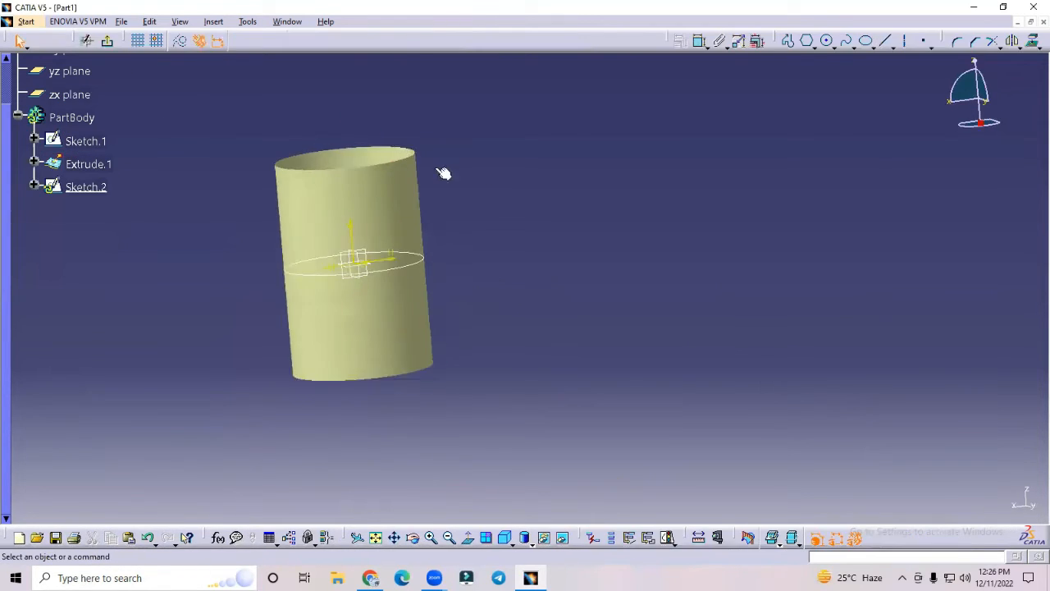
{"action": "left_click", "coordinate": [827, 41]}
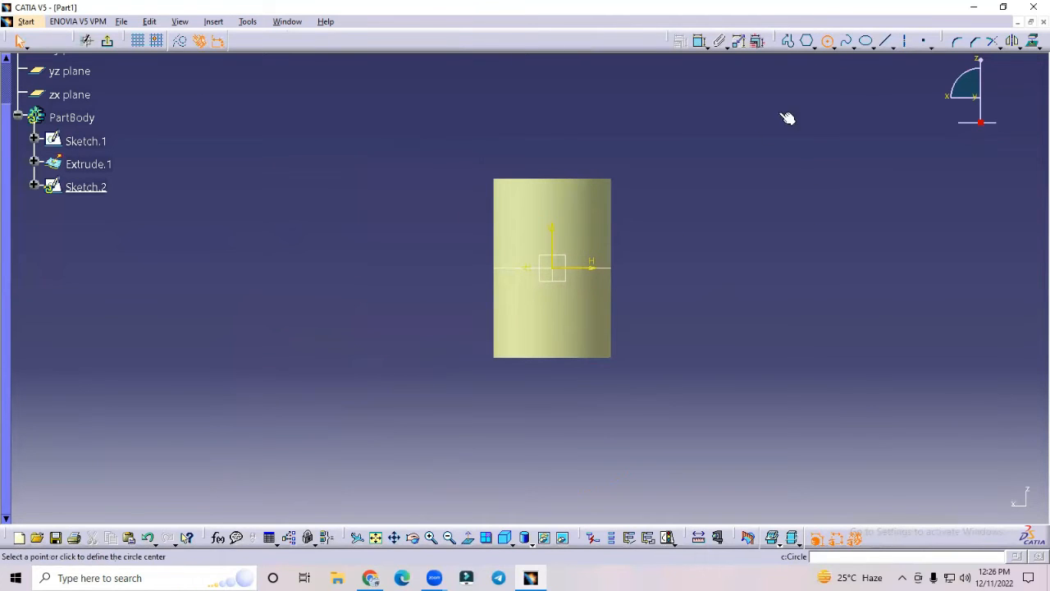
{"action": "left_click", "coordinate": [552, 268]}
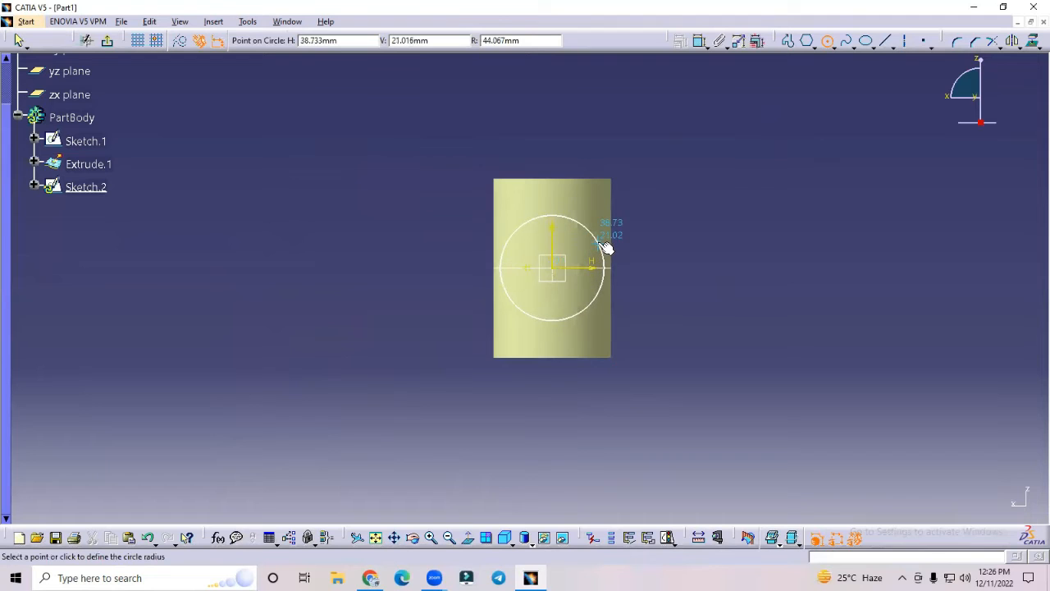
{"action": "left_click", "coordinate": [605, 248]}
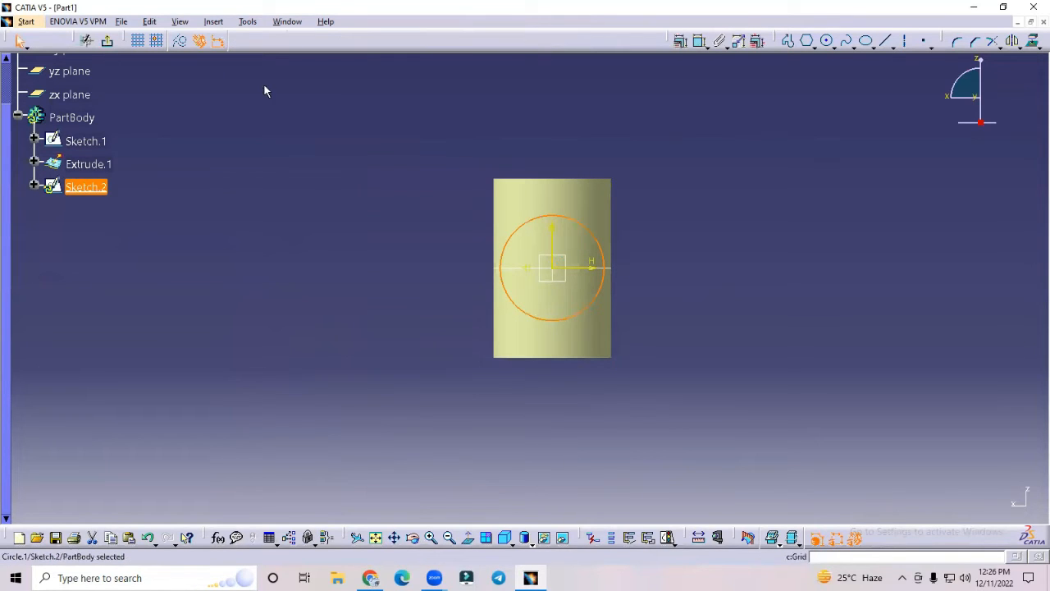
Constrain the circle's diameter to 90 mm and exit the sketch.
{"action": "left_click", "coordinate": [698, 43]}
{"action": "left_click", "coordinate": [593, 236]}
{"action": "left_click", "coordinate": [673, 180]}
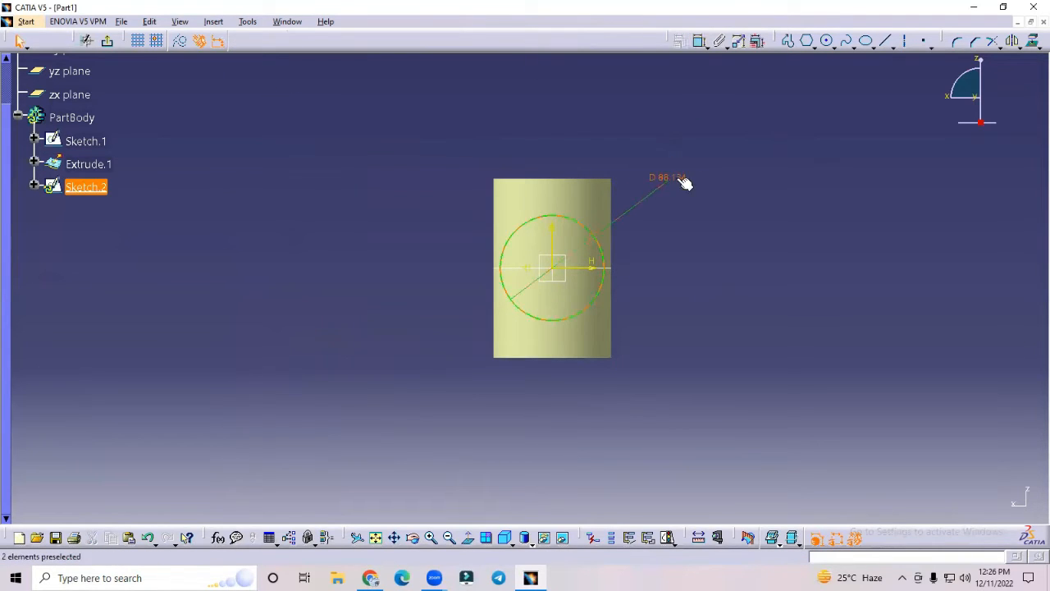
{"action": "double_click", "coordinate": [678, 183]}
{"action": "type", "text": "90"}
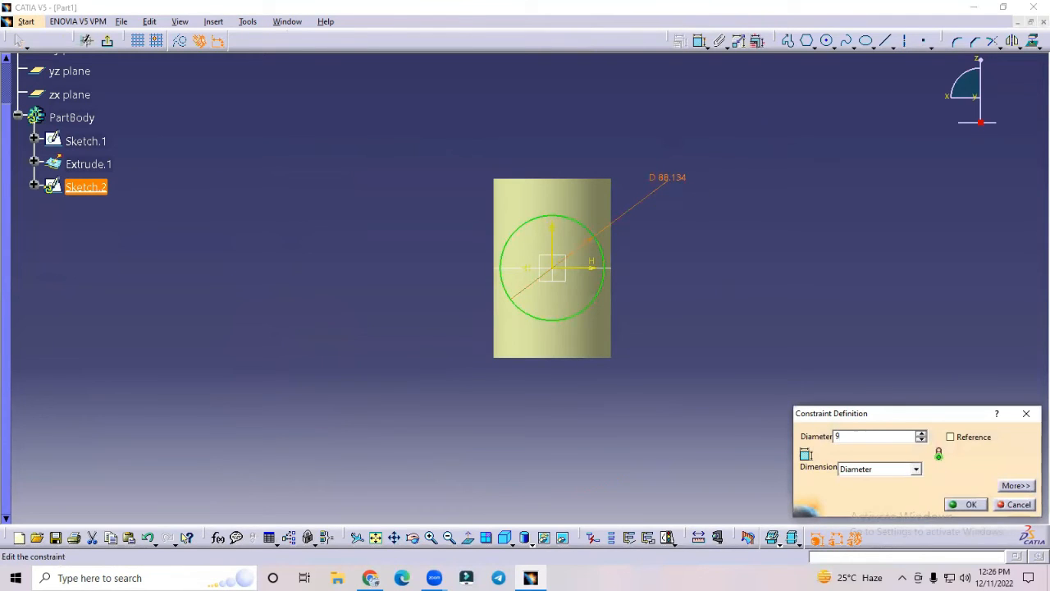
{"action": "key", "text": "Return"}
{"action": "left_click", "coordinate": [107, 41]}
Extrude the 90 mm circle 75 mm to each side as a surface crossing the vertical cylinder.
{"action": "left_click", "coordinate": [352, 41]}
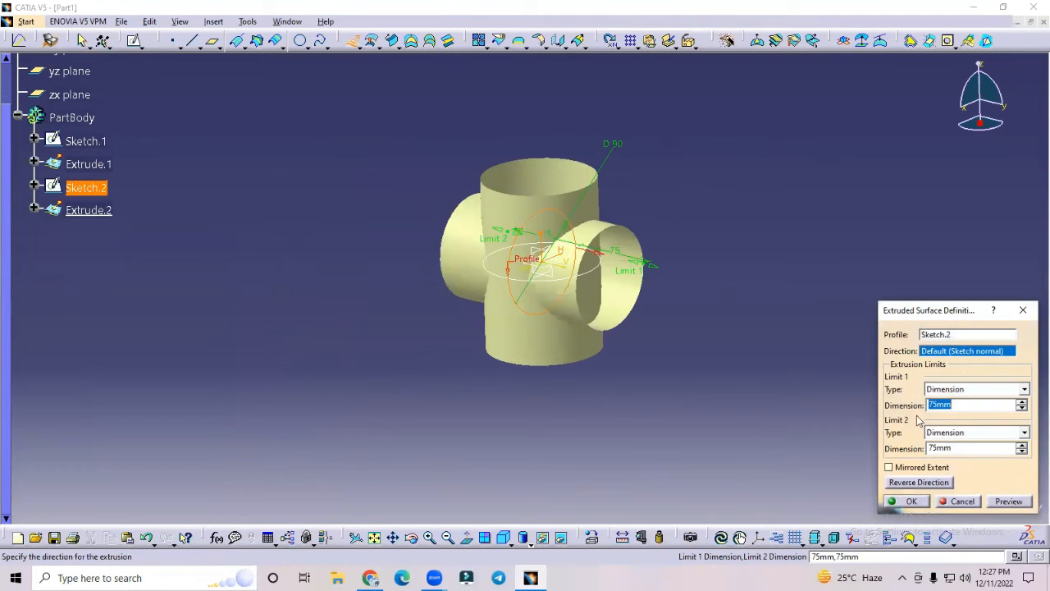
{"action": "left_click", "coordinate": [910, 501]}
{"action": "mouse_move", "coordinate": [758, 333]}
{"action": "middle_mouse_down"}
{"action": "mouse_move", "coordinate": [665, 332]}
{"action": "mouse_move", "coordinate": [575, 287]}
{"action": "middle_mouse_up"}
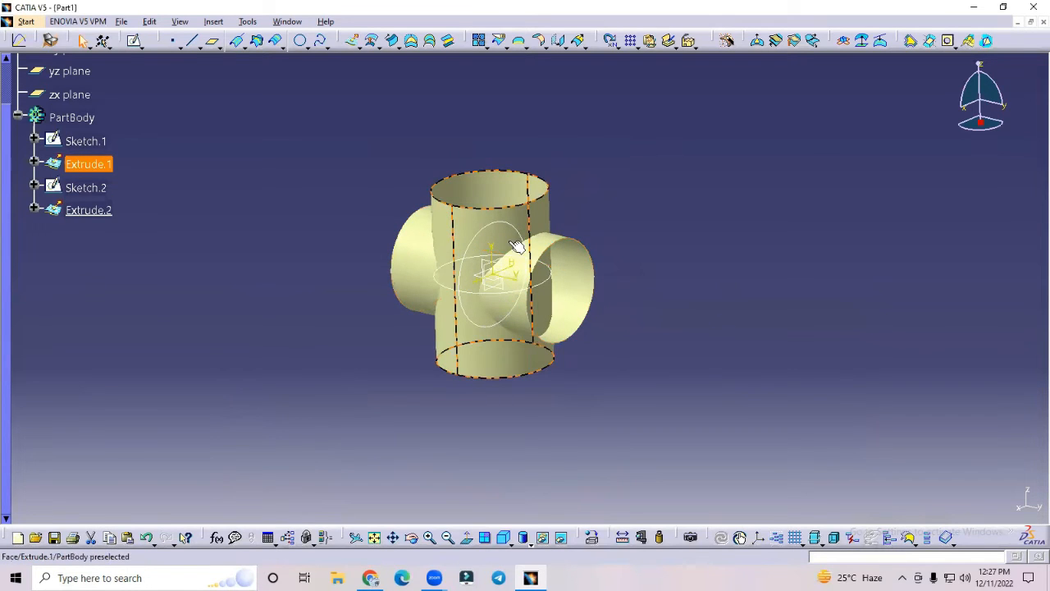
{"action": "middle_click_drag", "start_coordinate": [582, 224], "coordinate": [637, 260]}
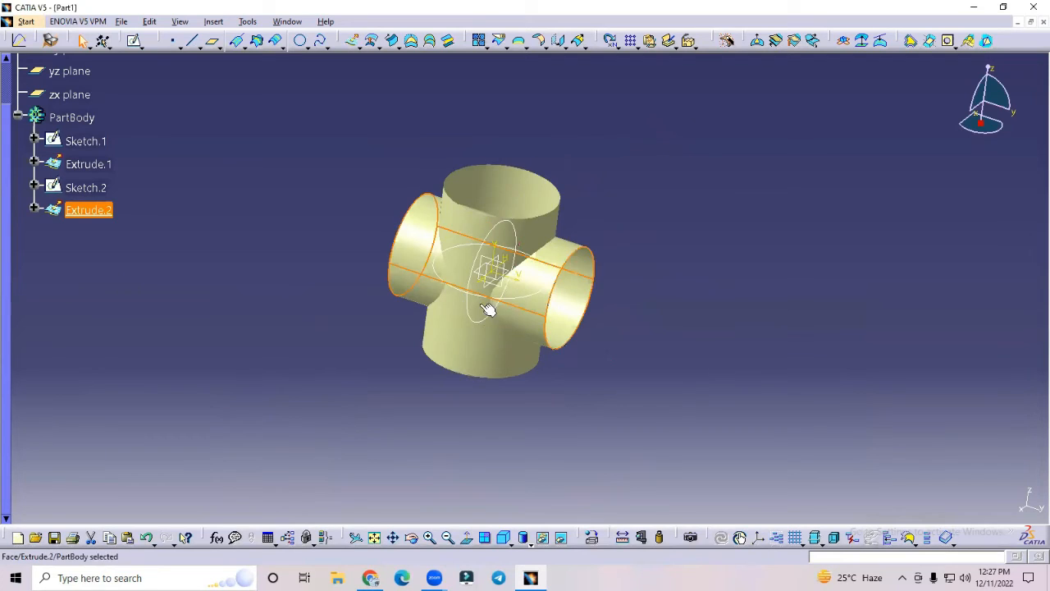
{"action": "middle_click_drag", "start_coordinate": [680, 268], "coordinate": [666, 205]}
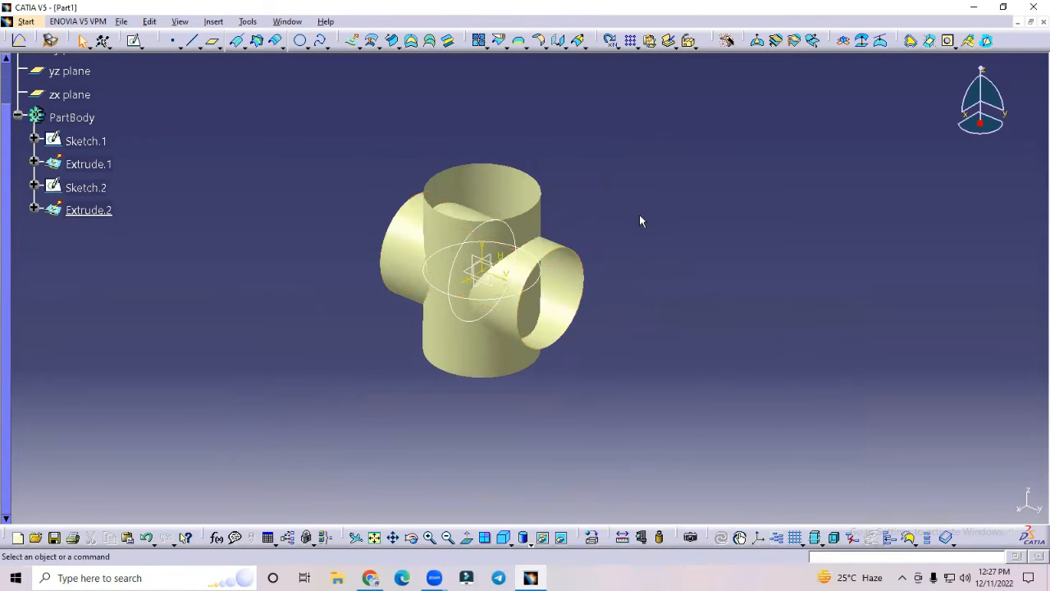
Hide the circle sketches of both extruded cylinders.
{"action": "right_click", "coordinate": [91, 188]}
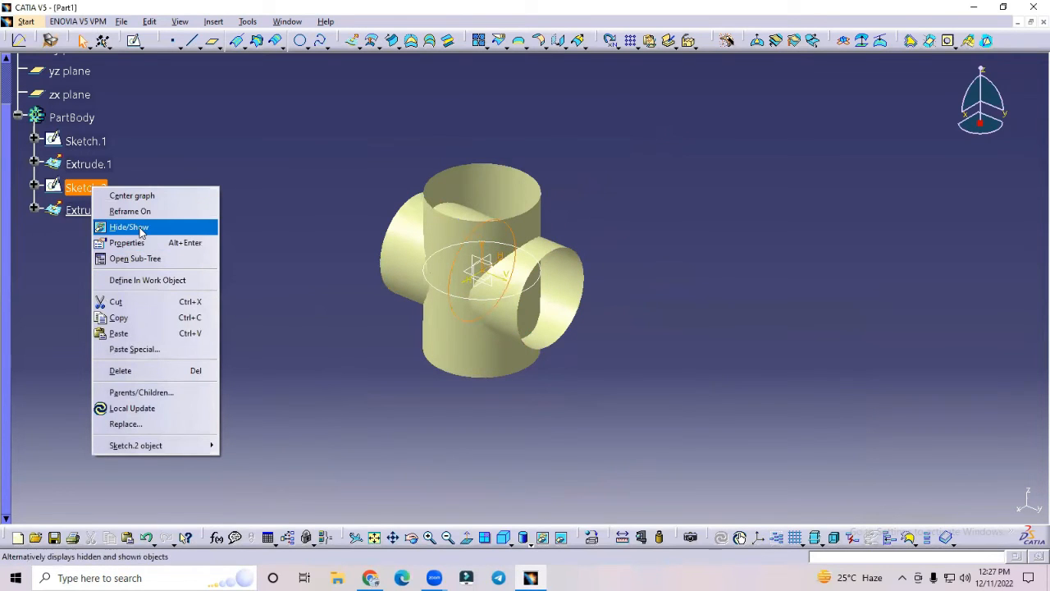
{"action": "left_click", "coordinate": [128, 227]}
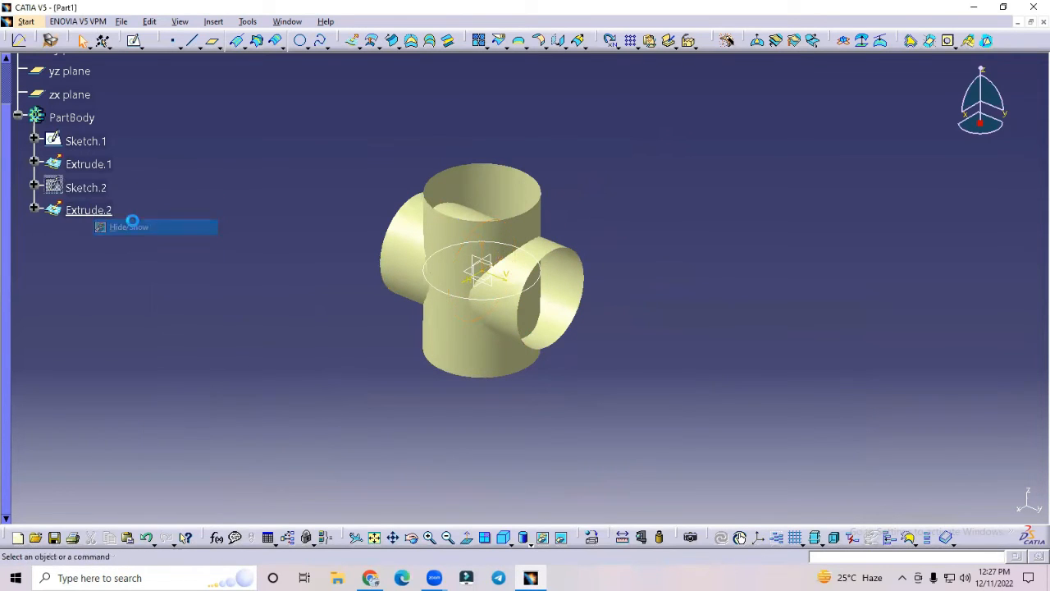
{"action": "right_click", "coordinate": [83, 141]}
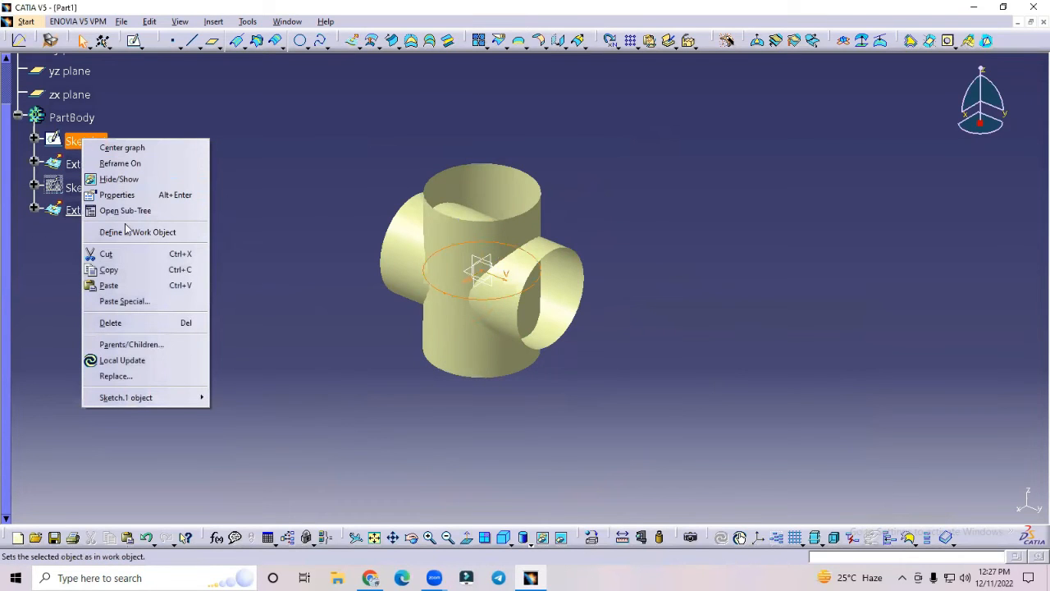
{"action": "left_click", "coordinate": [120, 180]}
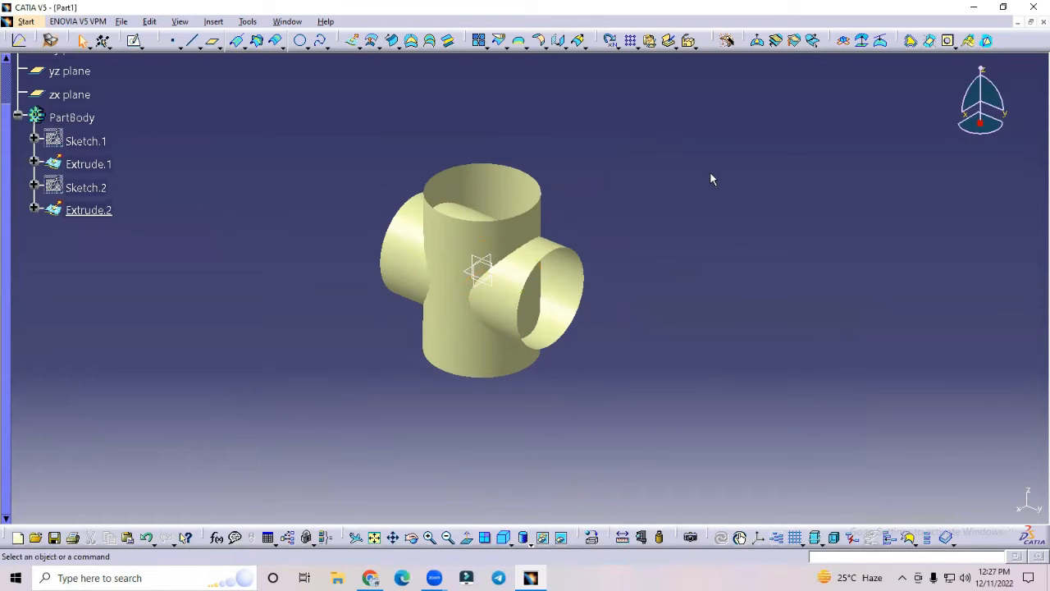
{"action": "middle_click_drag", "start_coordinate": [664, 177], "coordinate": [594, 175]}
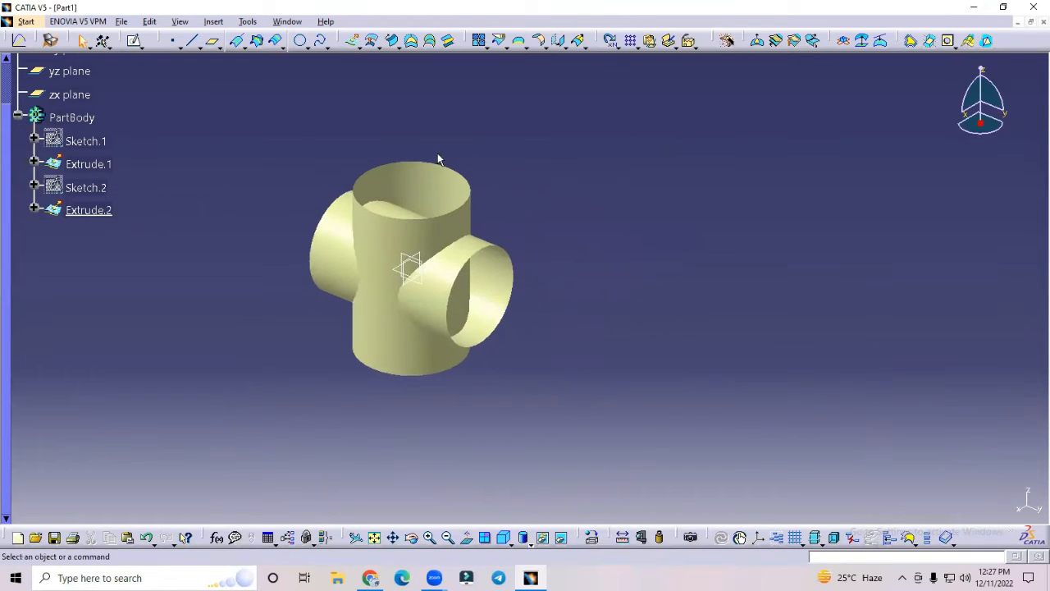
Create the intersection of the vertical and horizontal cylinders, cancelling the Near selection of a single sub-element.
{"action": "left_click", "coordinate": [258, 42]}
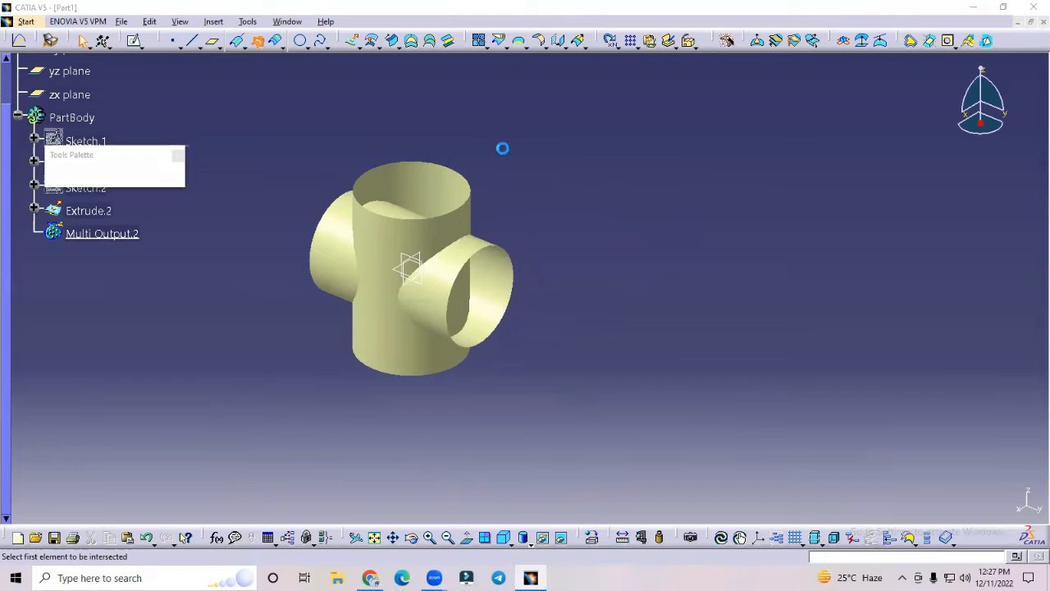
{"action": "left_click", "coordinate": [440, 230]}
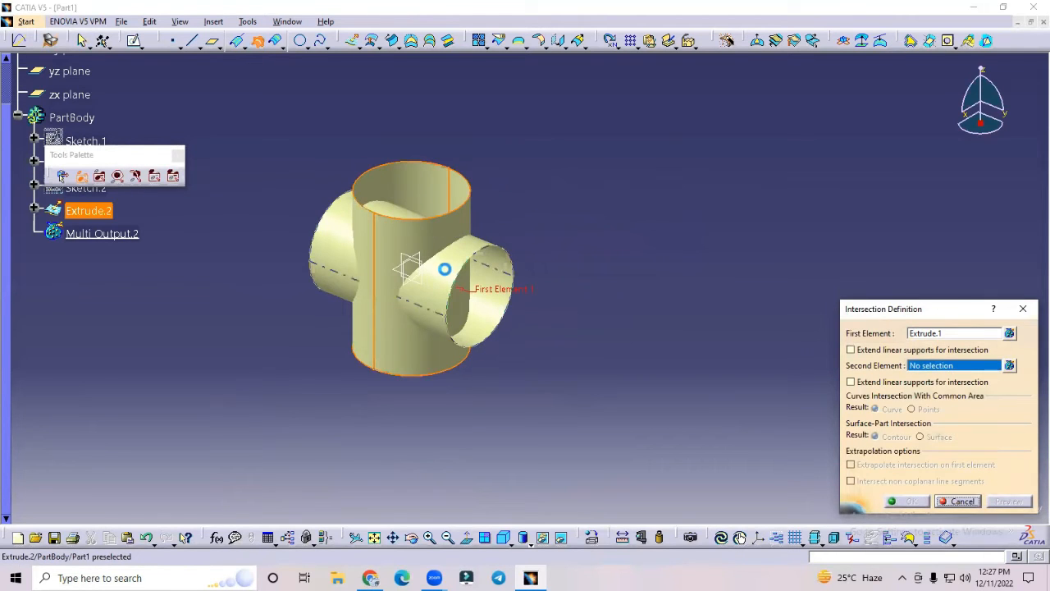
{"action": "left_click", "coordinate": [448, 282]}
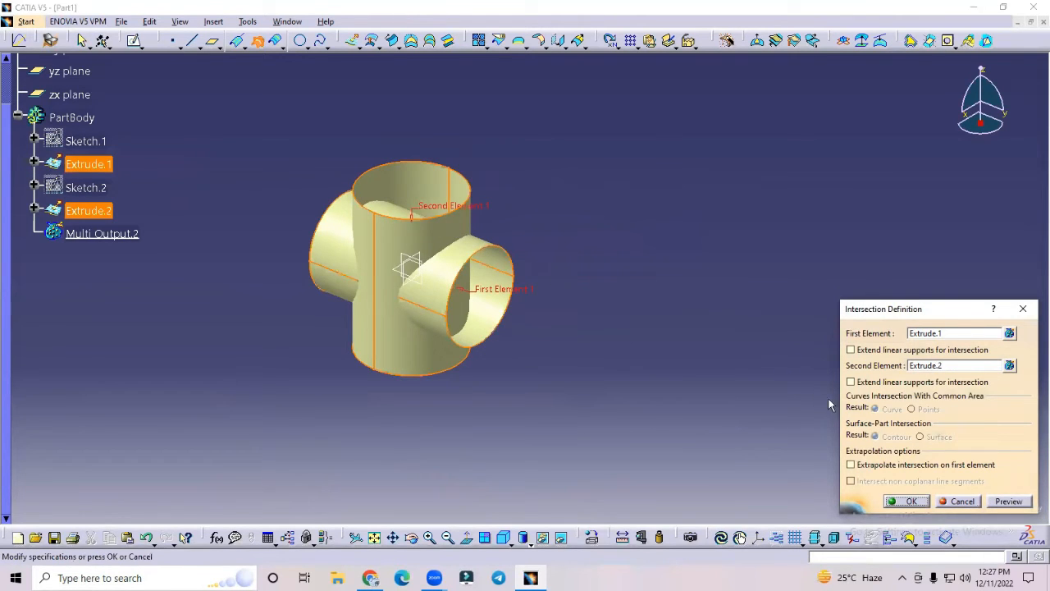
{"action": "left_click", "coordinate": [1006, 501]}
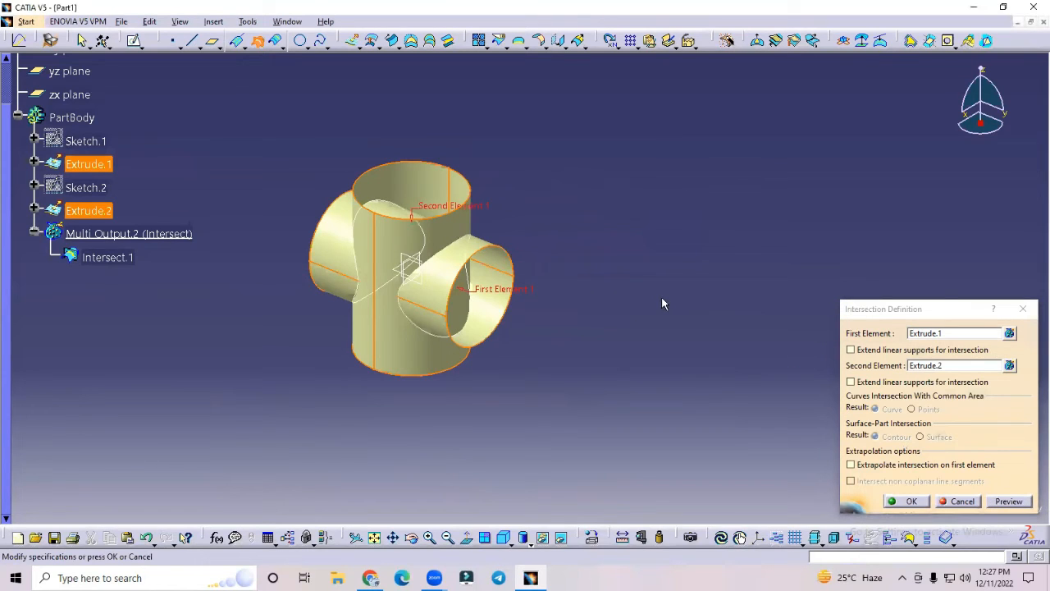
{"action": "left_click", "coordinate": [911, 501]}
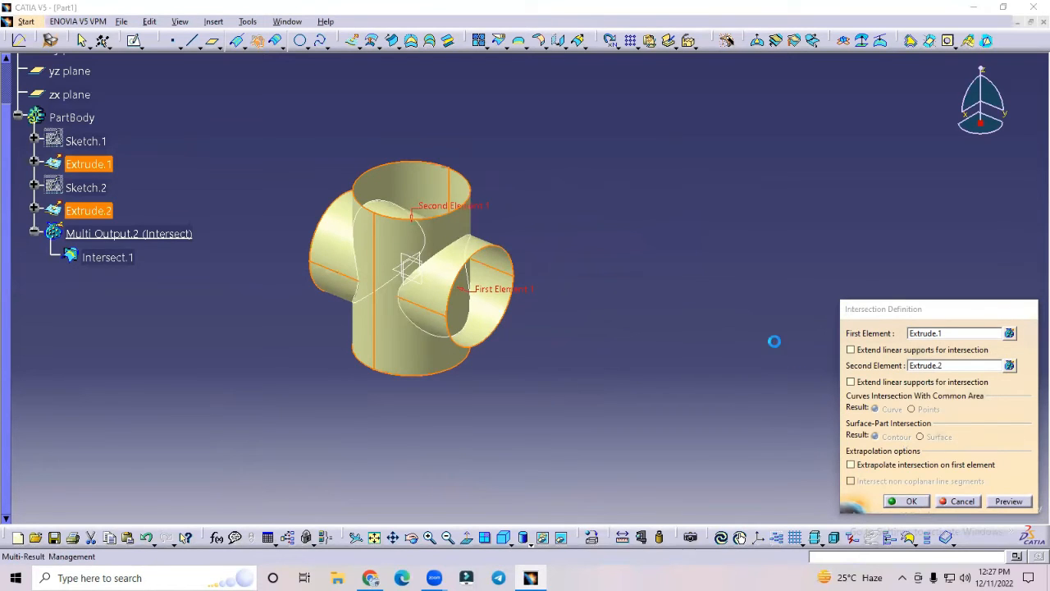
{"action": "left_click", "coordinate": [1017, 502]}
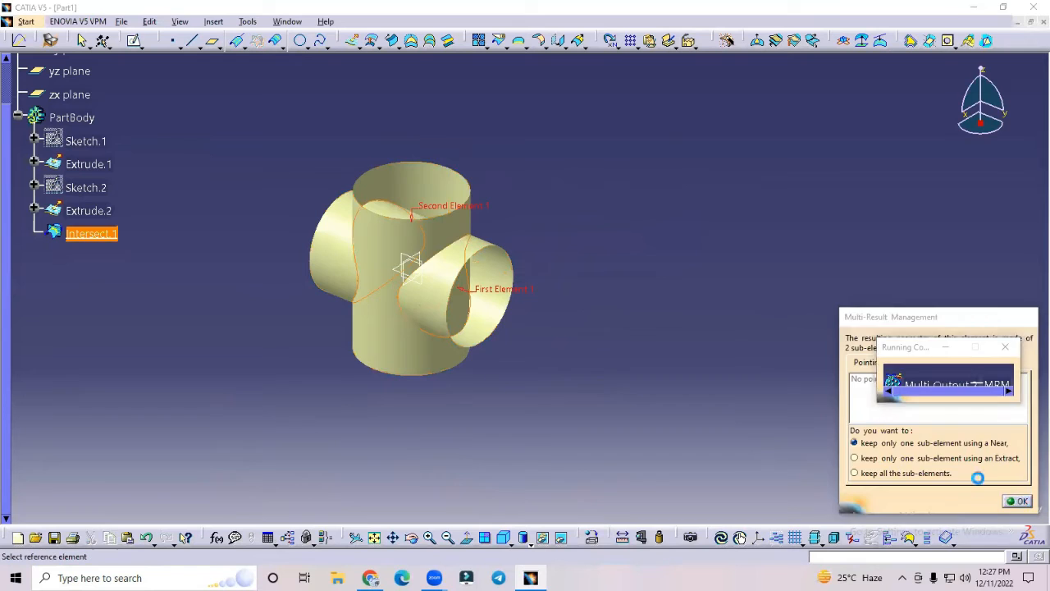
{"action": "left_click", "coordinate": [1012, 502]}
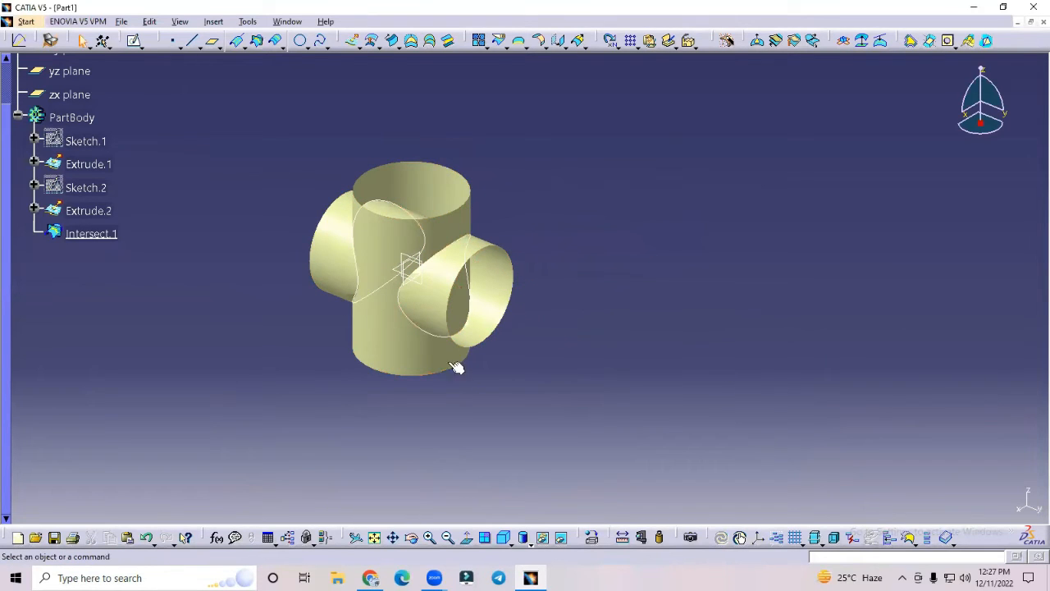
Hide the horizontal cylinder, leaving the vertical cylinder with the intersection curves.
{"action": "right_click", "coordinate": [436, 293]}
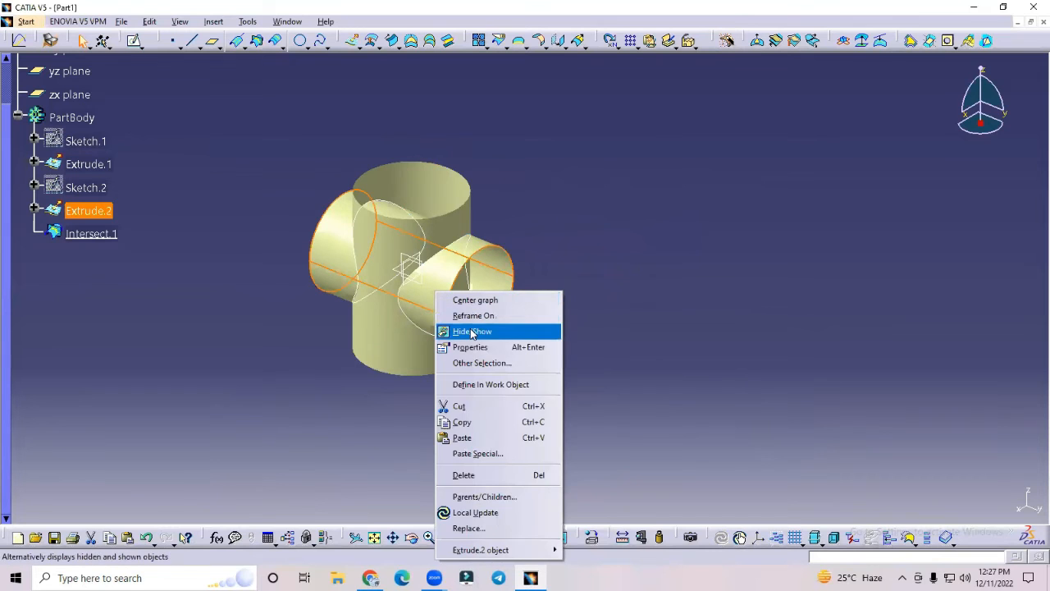
{"action": "left_click", "coordinate": [474, 329]}
{"action": "middle_click_drag", "start_coordinate": [662, 284], "coordinate": [448, 195]}
{"action": "middle_click_drag", "start_coordinate": [401, 403], "coordinate": [570, 305]}
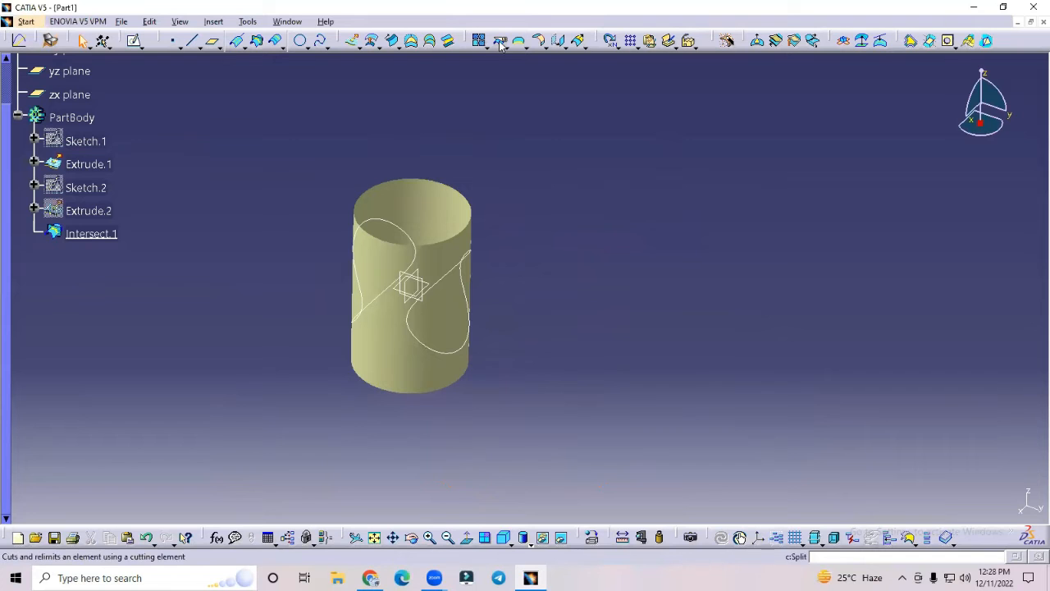
Split the vertical cylinder with the intersection curves as cutting element, removing the areas inside the curves.
{"action": "left_click", "coordinate": [500, 41]}
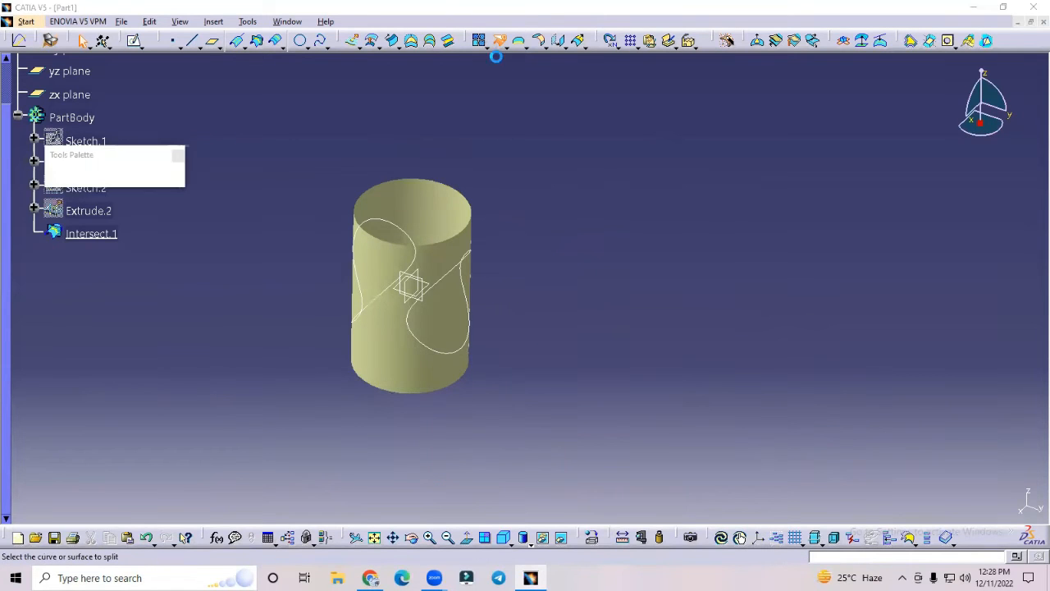
{"action": "left_click", "coordinate": [427, 368]}
{"action": "left_click", "coordinate": [438, 351]}
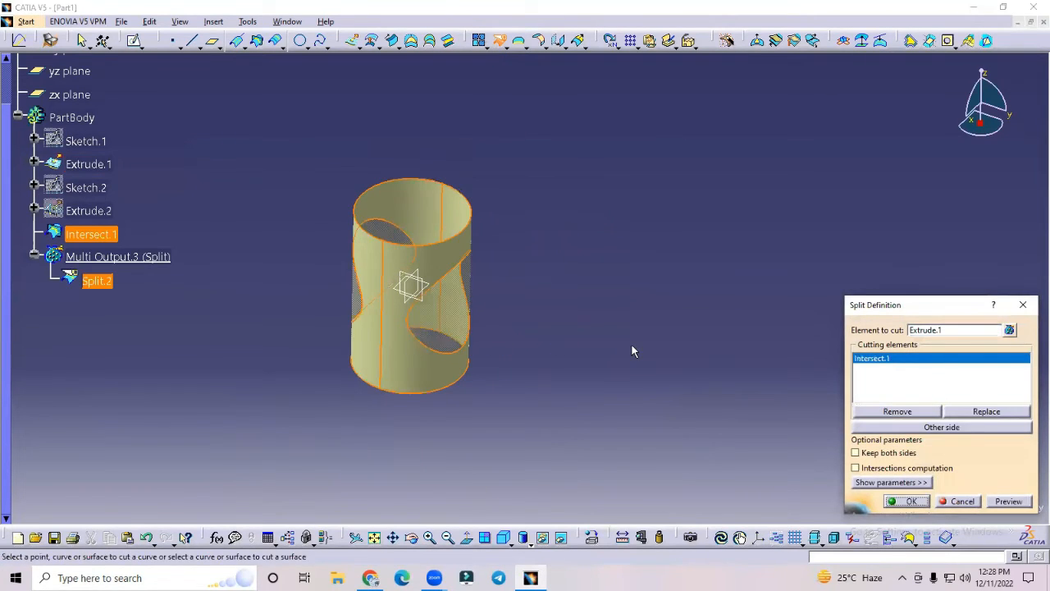
{"action": "middle_click_drag", "start_coordinate": [619, 328], "coordinate": [434, 347]}
{"action": "left_click", "coordinate": [910, 502]}
{"action": "middle_click_drag", "start_coordinate": [344, 340], "coordinate": [501, 246]}
{"action": "middle_click_drag", "start_coordinate": [563, 260], "coordinate": [457, 197]}
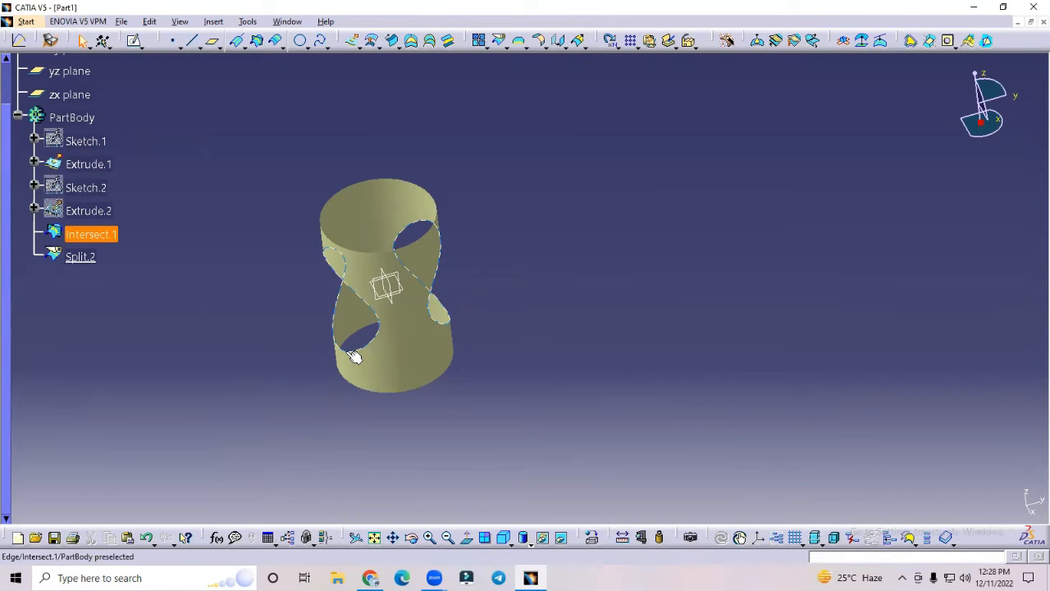
{"action": "mouse_move", "coordinate": [481, 356]}
{"action": "middle_mouse_down"}
{"action": "mouse_move", "coordinate": [497, 361]}
{"action": "mouse_move", "coordinate": [421, 348]}
{"action": "middle_mouse_up"}
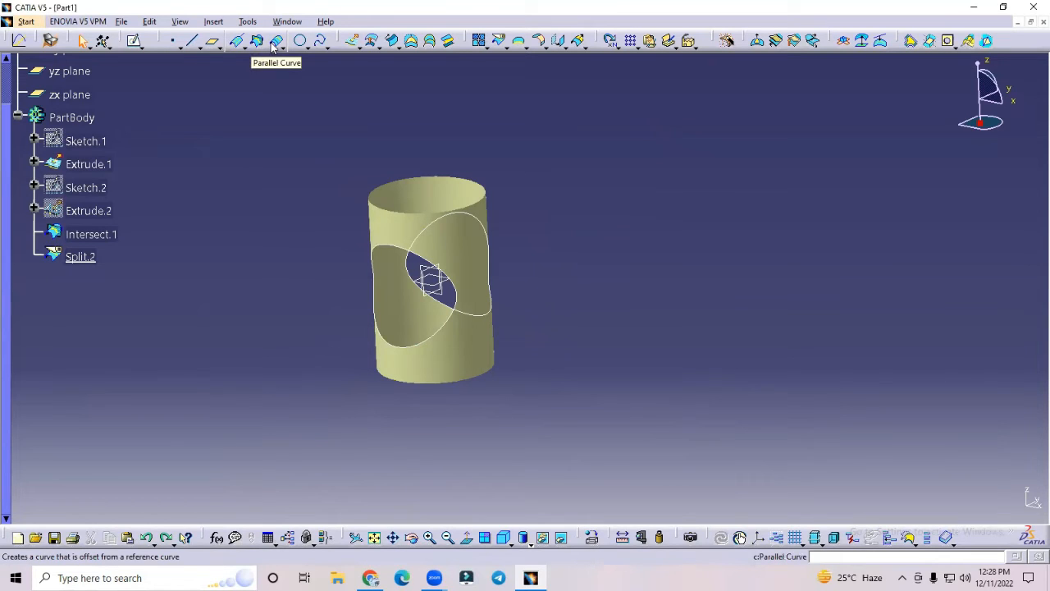
Delete the split of the vertical cylinder without its parents.
{"action": "left_click", "coordinate": [80, 256]}
{"action": "right_click", "coordinate": [80, 256]}
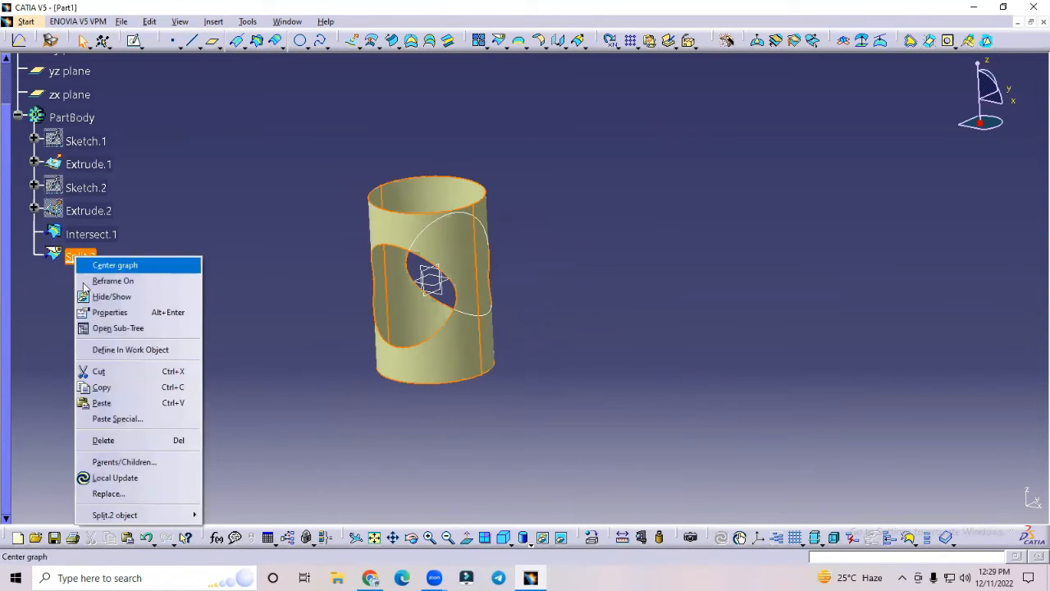
{"action": "left_click", "coordinate": [103, 439]}
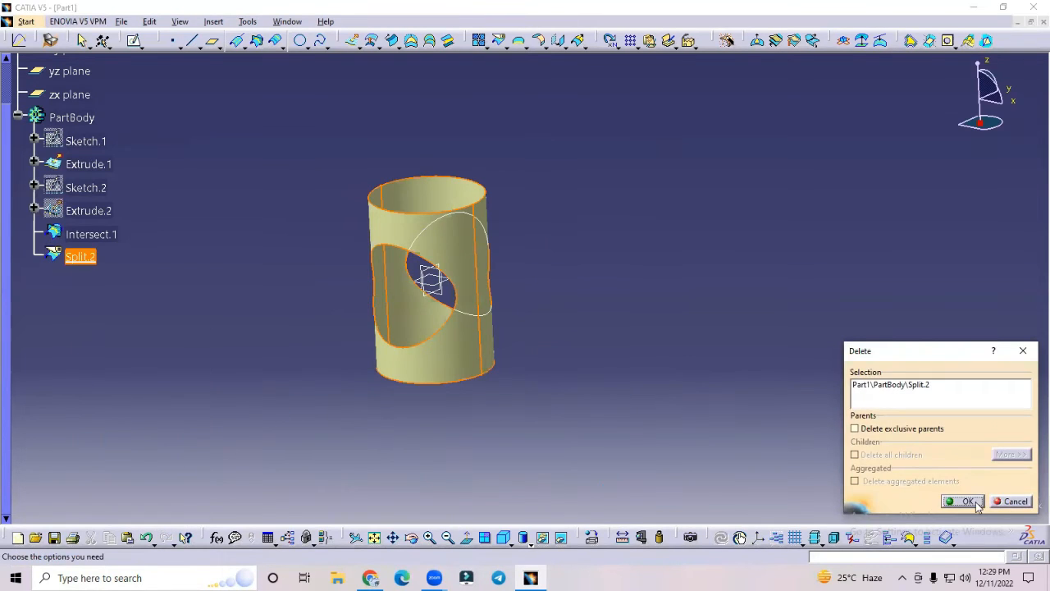
{"action": "left_click", "coordinate": [976, 502]}
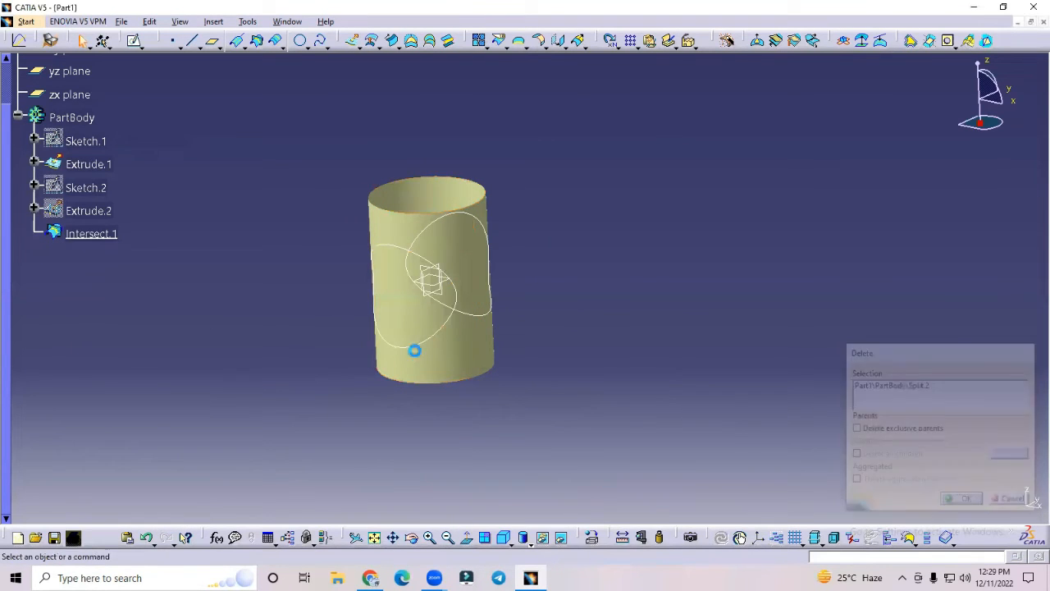
Delete the intersection curves from the vertical cylinder without their exclusive parents.
{"action": "right_click", "coordinate": [98, 210]}
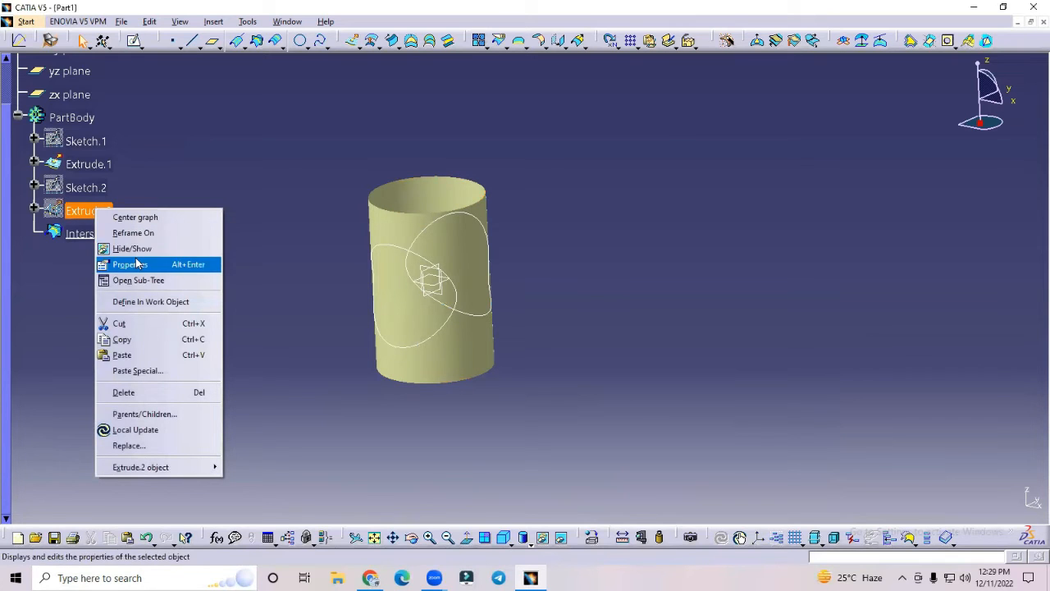
{"action": "left_click", "coordinate": [241, 204]}
{"action": "right_click", "coordinate": [111, 237]}
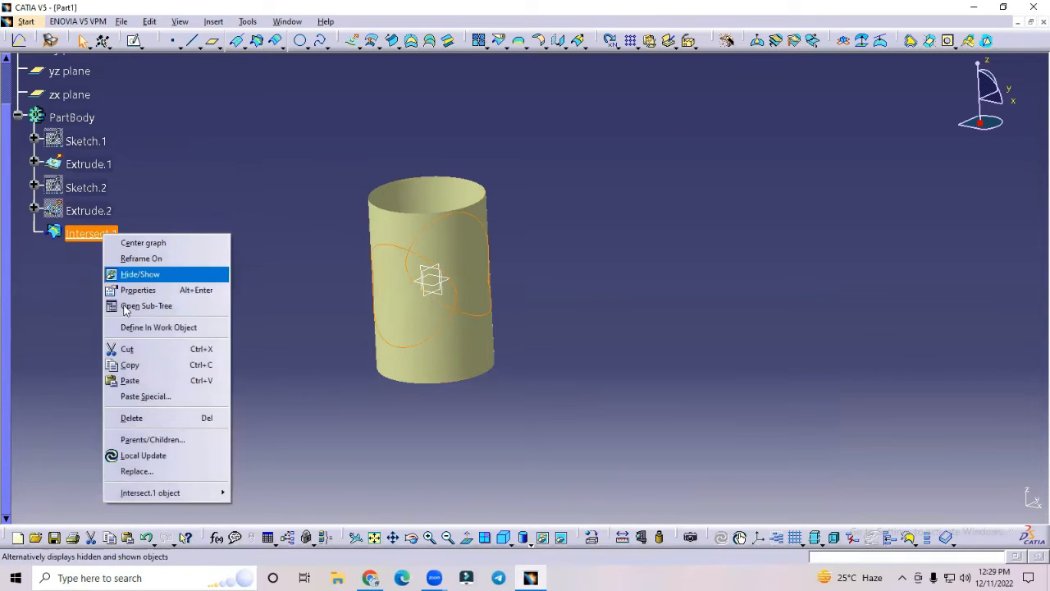
{"action": "left_click", "coordinate": [147, 414]}
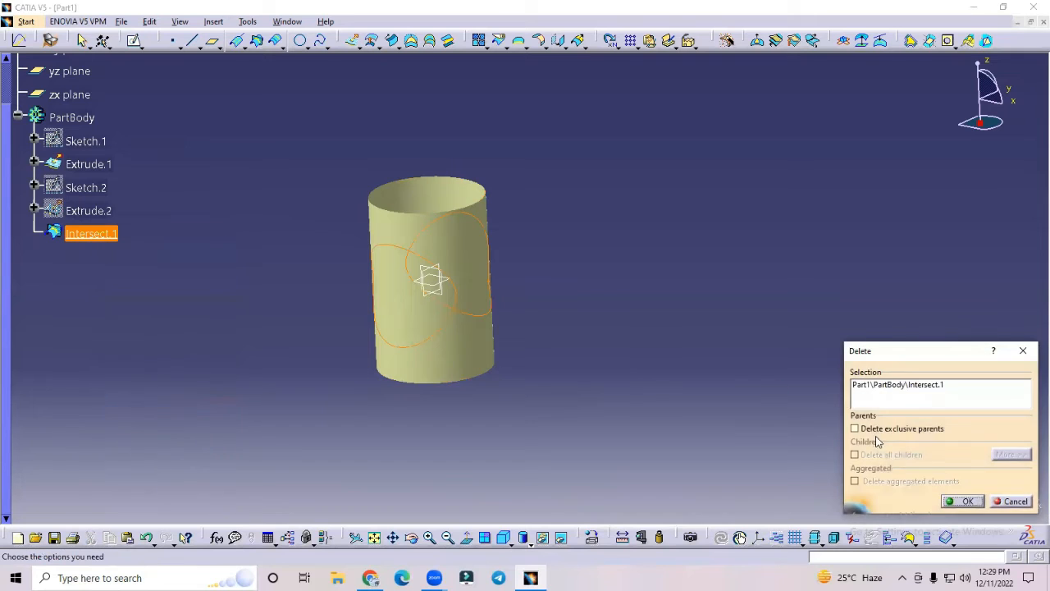
{"action": "left_click", "coordinate": [961, 501]}
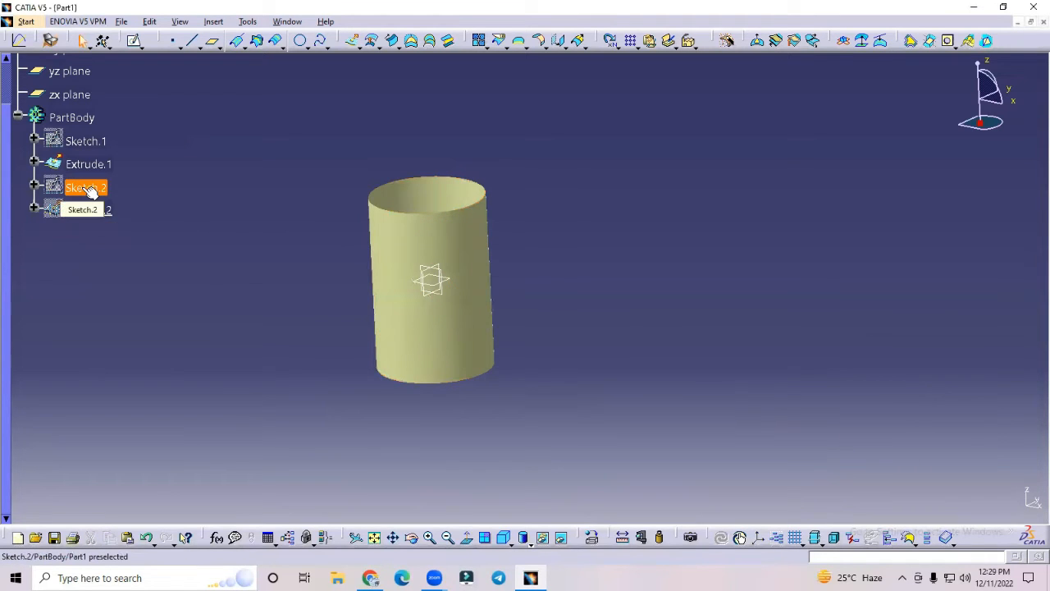
Redisplay the horizontal cylinder Extrude.2 and delete it, keeping its parent sketch.
{"action": "right_click", "coordinate": [74, 212]}
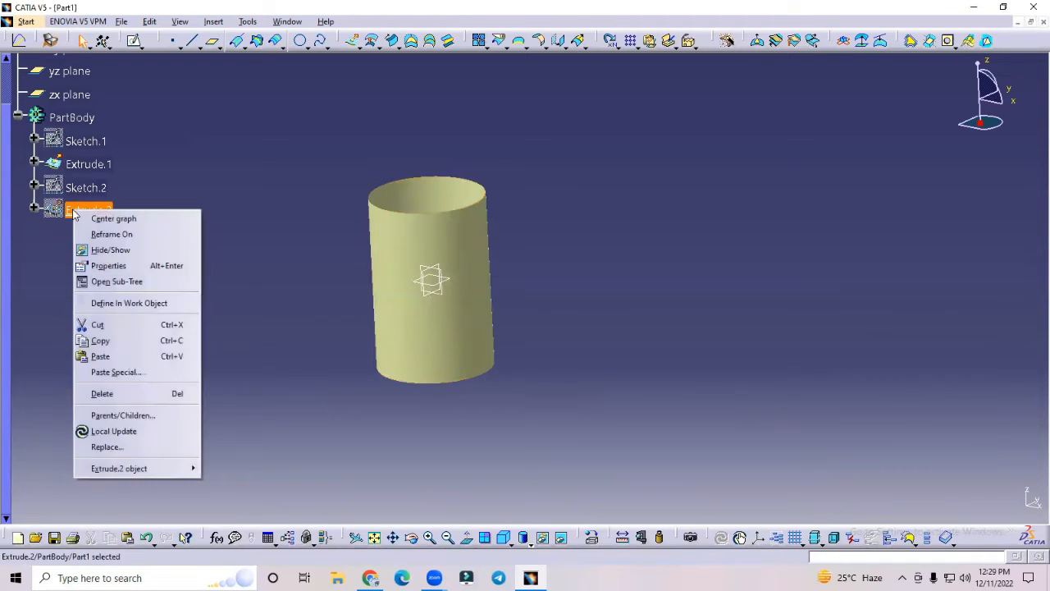
{"action": "left_click", "coordinate": [109, 249]}
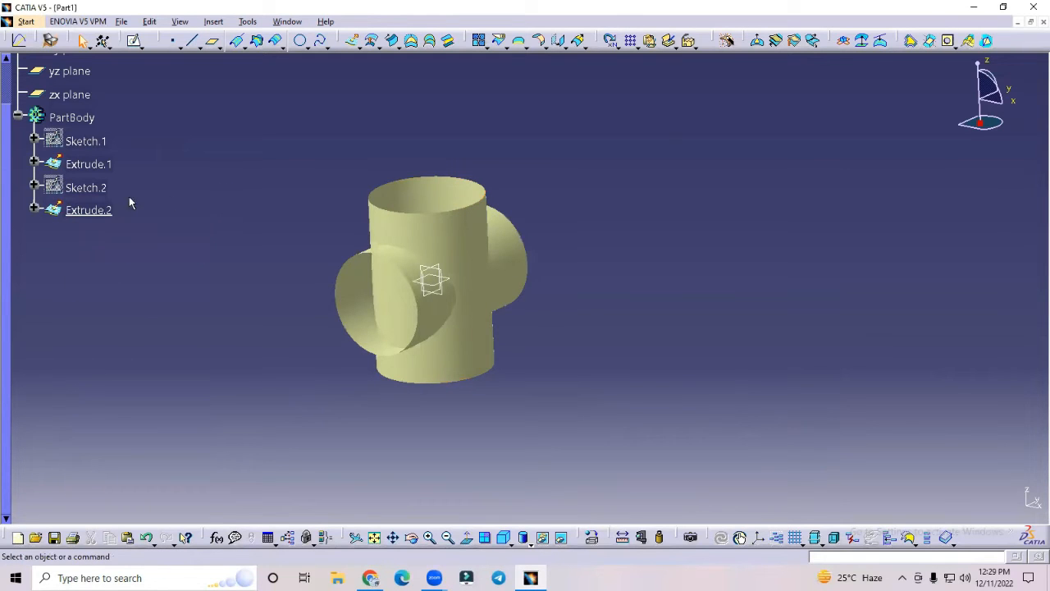
{"action": "right_click", "coordinate": [98, 211]}
{"action": "left_click", "coordinate": [150, 397]}
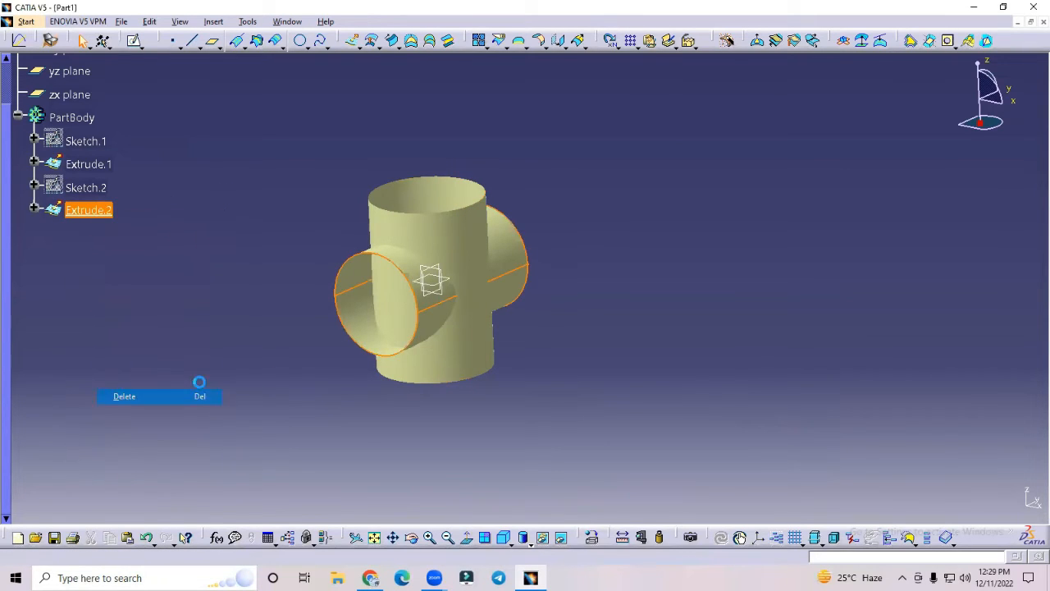
{"action": "left_click", "coordinate": [968, 501]}
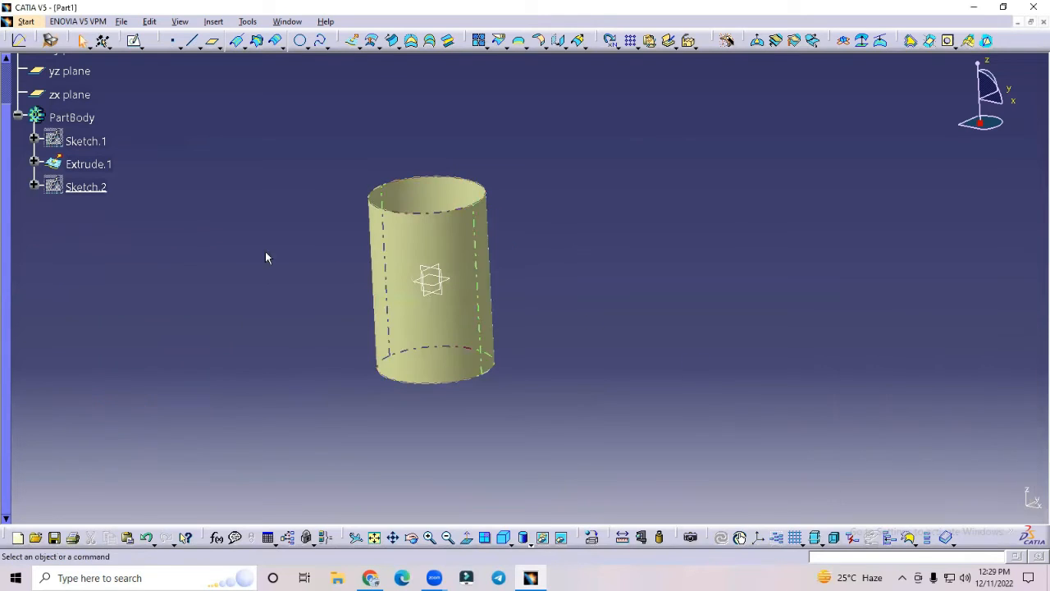
Delete the leftover Sketch.2 and show the remaining cylinder's circle sketch, Sketch.1.
{"action": "right_click", "coordinate": [99, 191]}
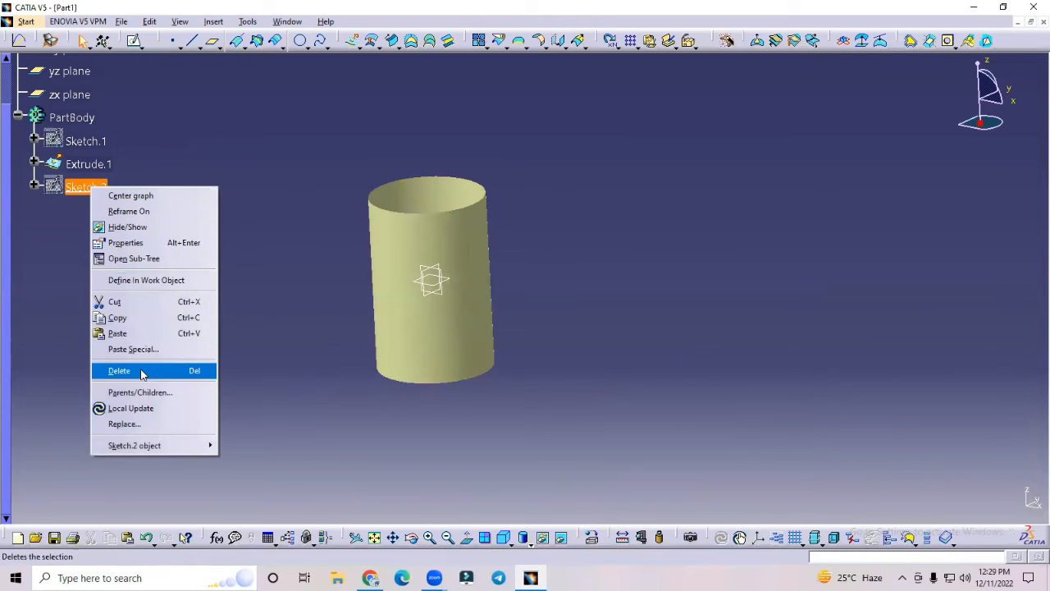
{"action": "left_click", "coordinate": [182, 366]}
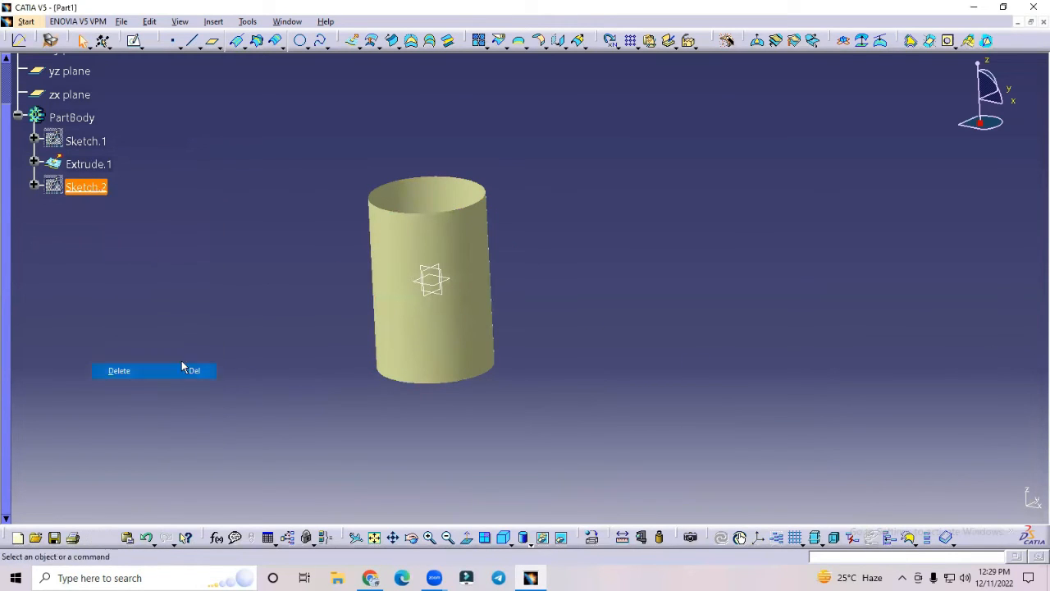
{"action": "right_click", "coordinate": [97, 141]}
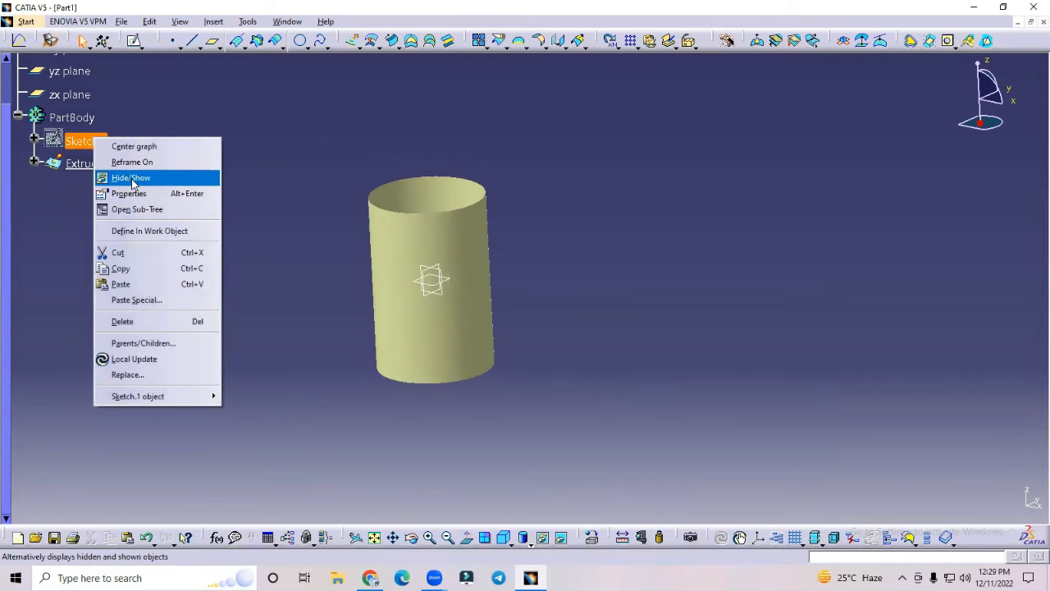
{"action": "left_click", "coordinate": [131, 178]}
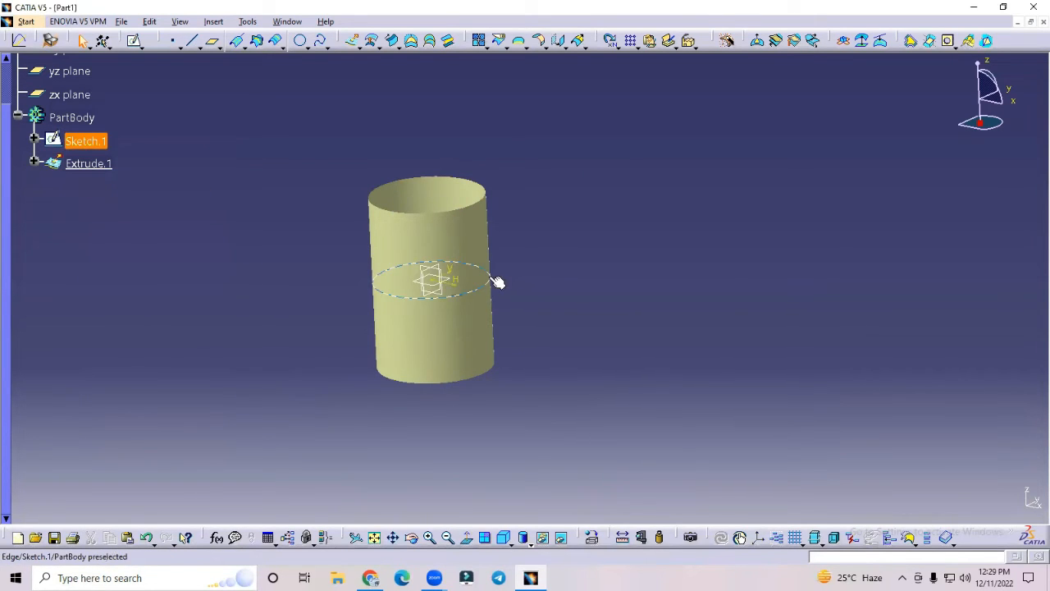
Define a parallel curve of Sketch.1 with the cylinder surface Extrude.1 as support and a 10 mm constant offset, and preview it.
{"action": "middle_click_drag", "start_coordinate": [499, 145], "coordinate": [485, 232]}
{"action": "middle_click_drag", "start_coordinate": [387, 298], "coordinate": [535, 369]}
{"action": "middle_click_drag", "start_coordinate": [562, 438], "coordinate": [567, 298]}
{"action": "mouse_move", "coordinate": [558, 213]}
{"action": "middle_mouse_down"}
{"action": "mouse_move", "coordinate": [525, 219]}
{"action": "mouse_move", "coordinate": [534, 263]}
{"action": "middle_mouse_up"}
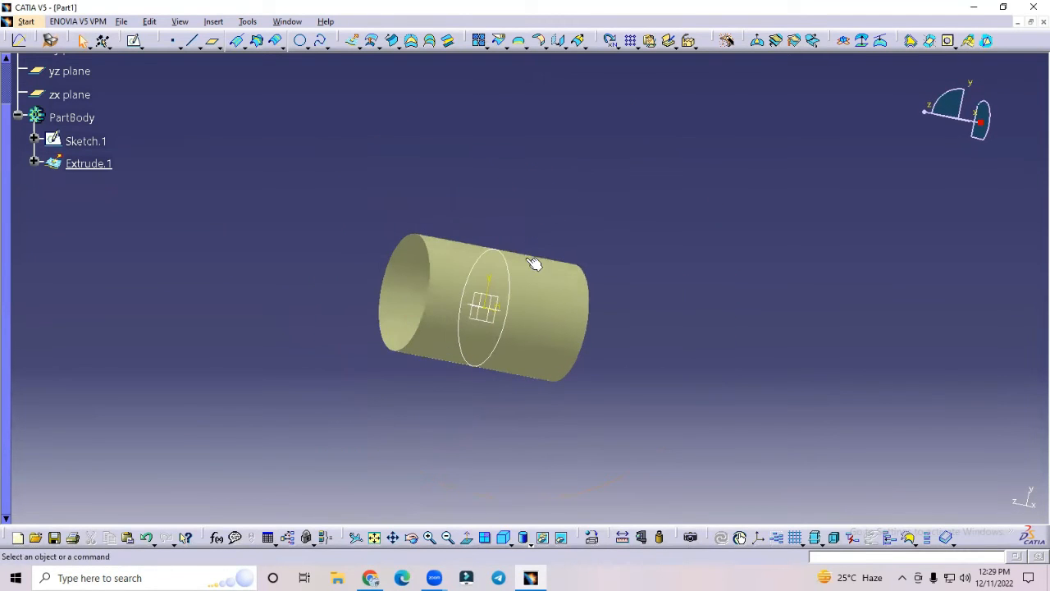
{"action": "left_click", "coordinate": [279, 41]}
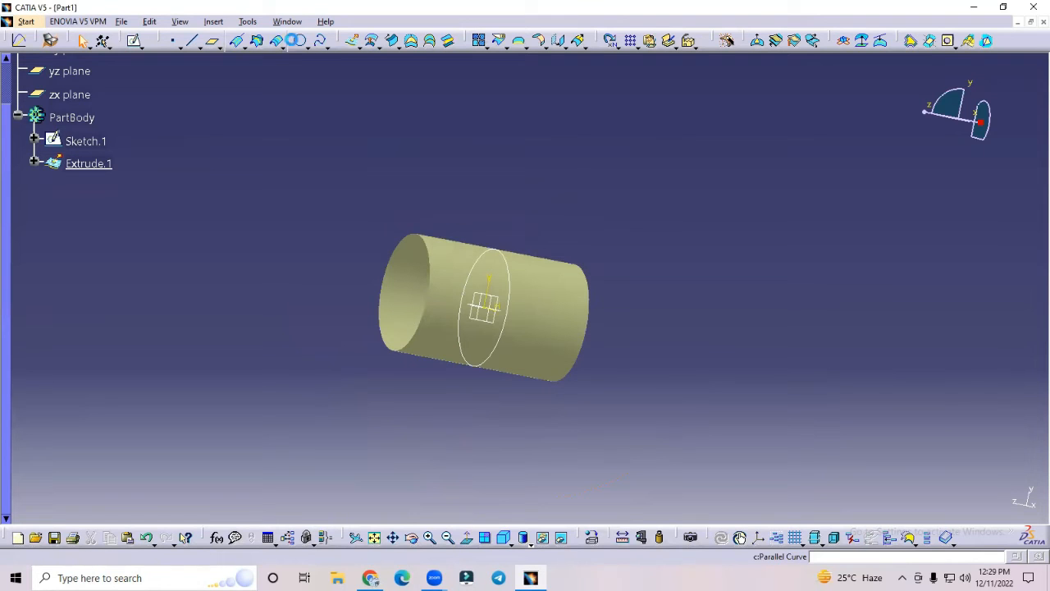
{"action": "left_click", "coordinate": [512, 277]}
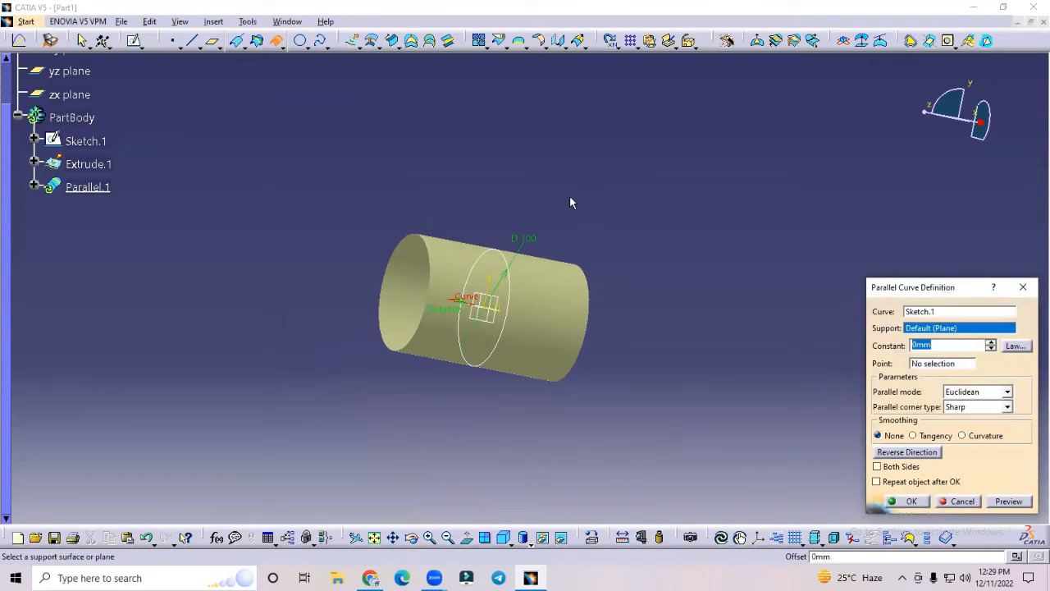
{"action": "left_click", "coordinate": [545, 299]}
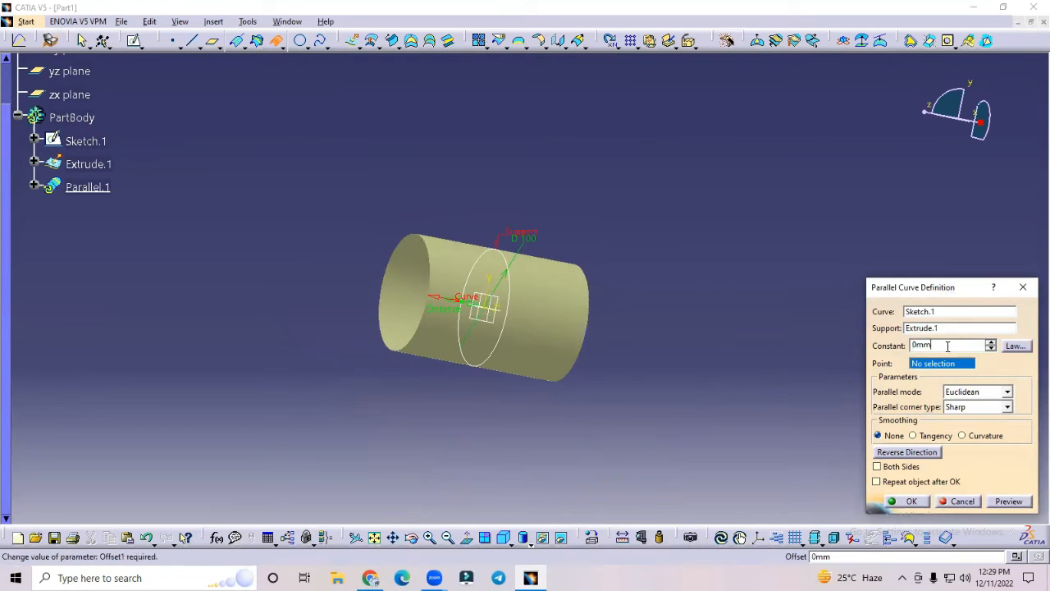
{"action": "type", "text": "10"}
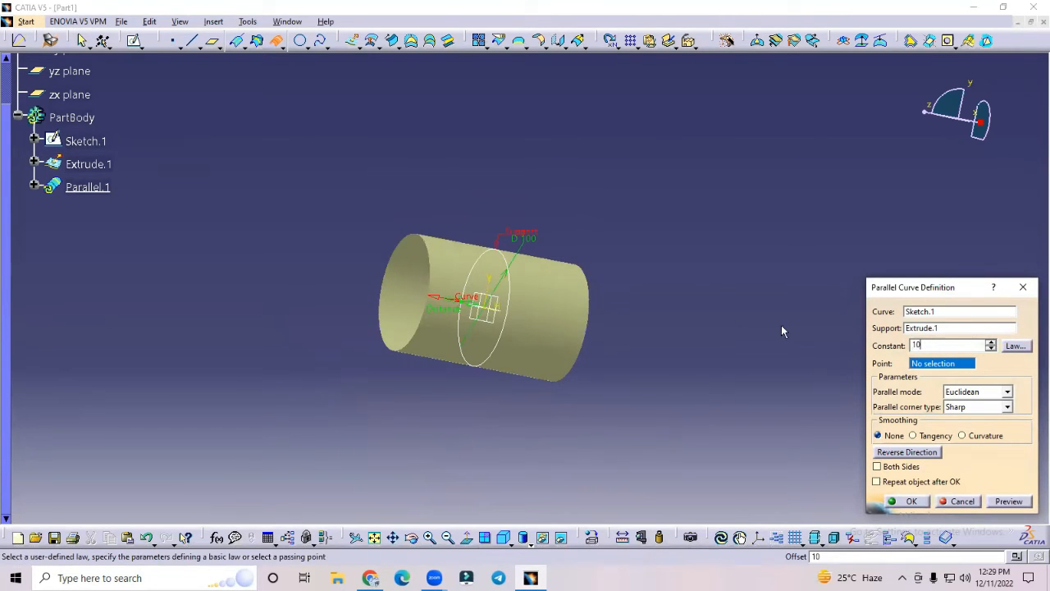
{"action": "left_click", "coordinate": [1009, 501]}
{"action": "middle_click_drag", "start_coordinate": [676, 235], "coordinate": [551, 244]}
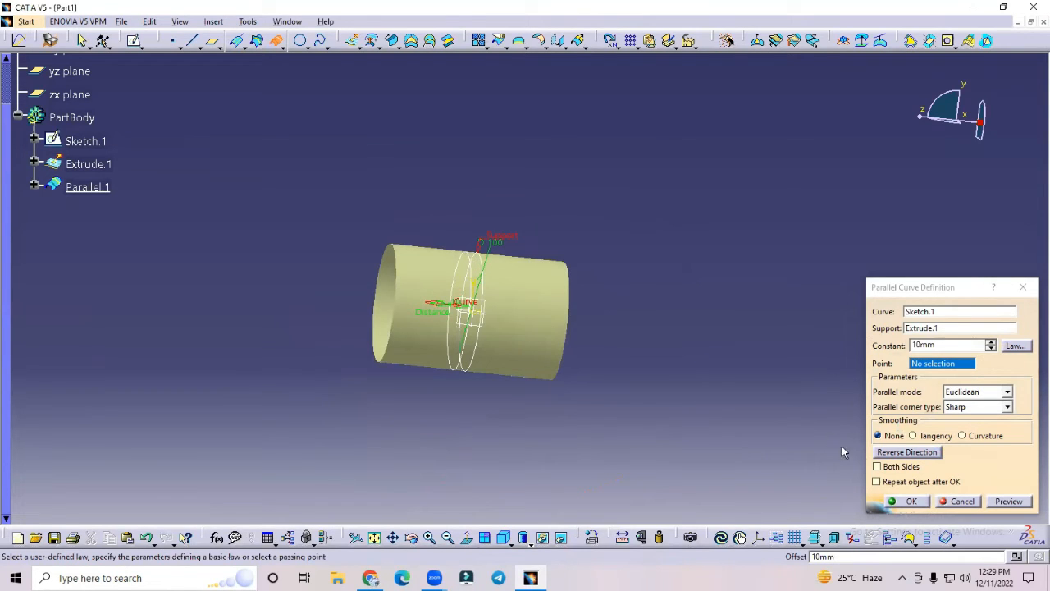
Offset the parallel curve to both sides, enable repeating the object after OK, and accept the definition.
{"action": "left_click", "coordinate": [877, 466]}
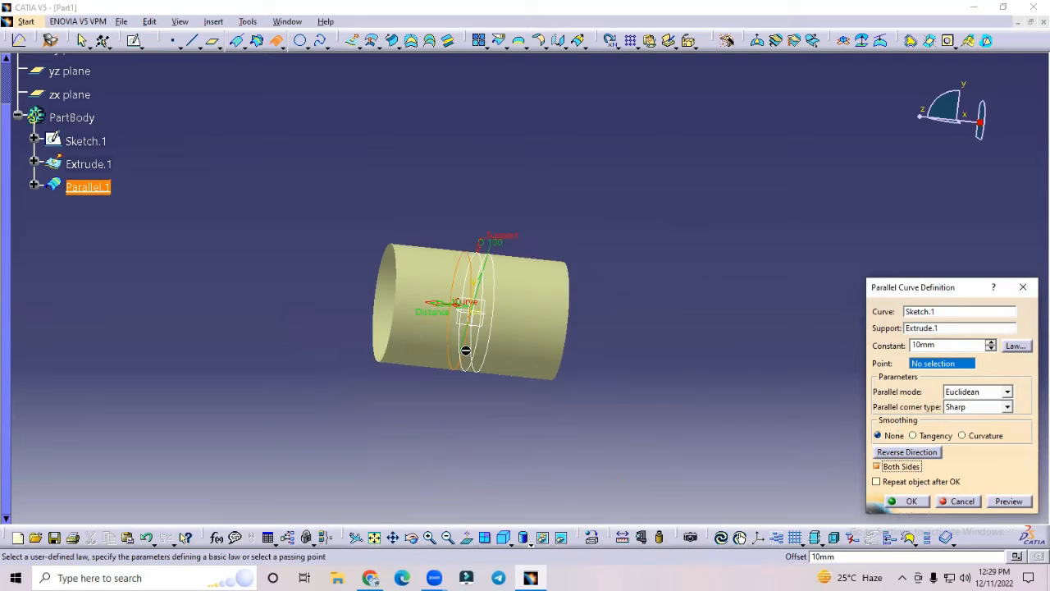
{"action": "left_click", "coordinate": [877, 481]}
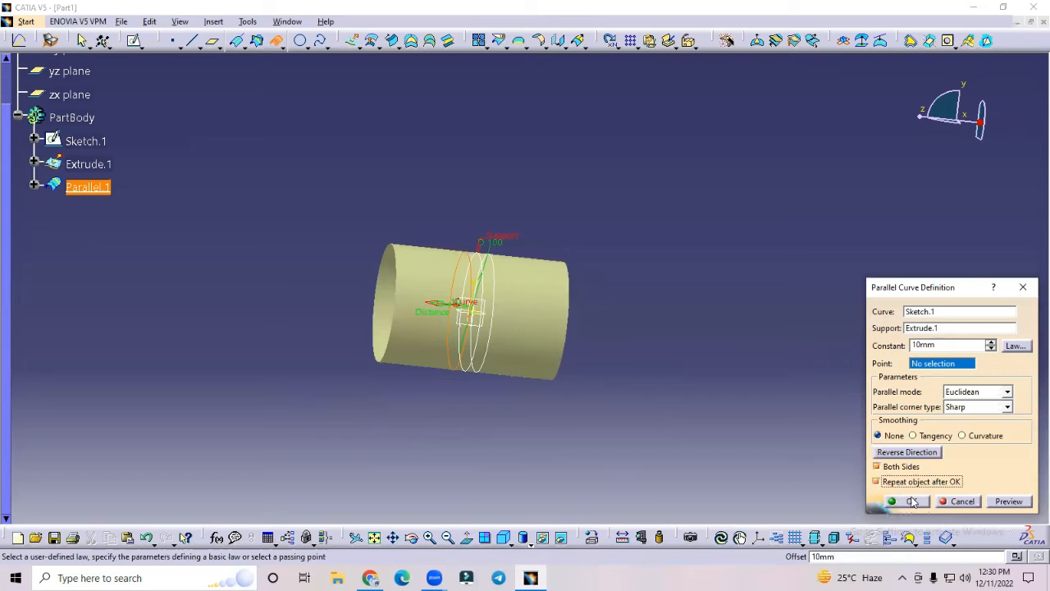
{"action": "left_click", "coordinate": [911, 501]}
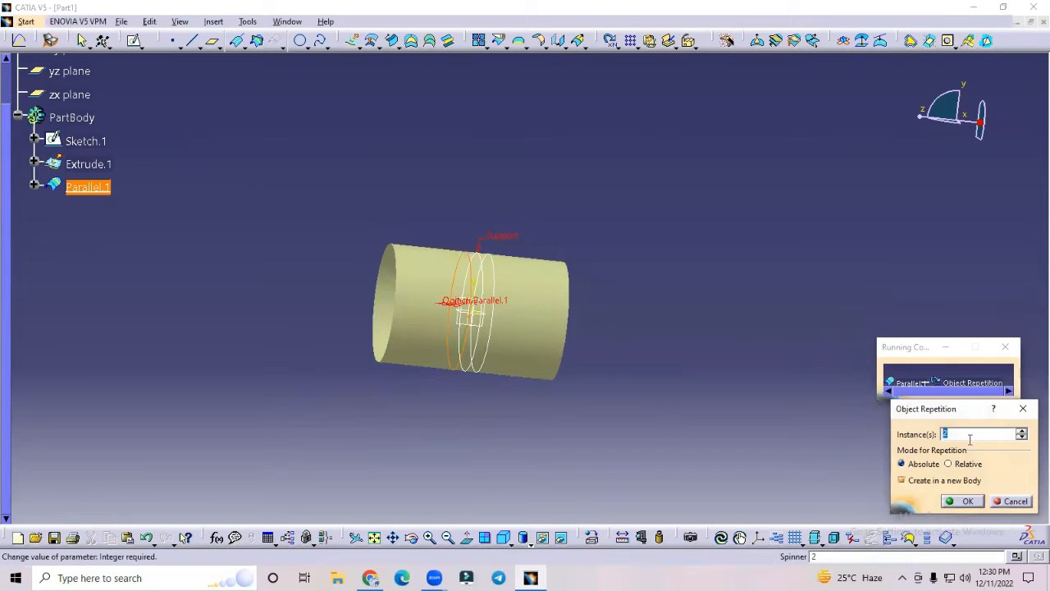
Repeat the parallel curve as 3 absolute instances in a new body along the cylinder.
{"action": "type", "text": "3"}
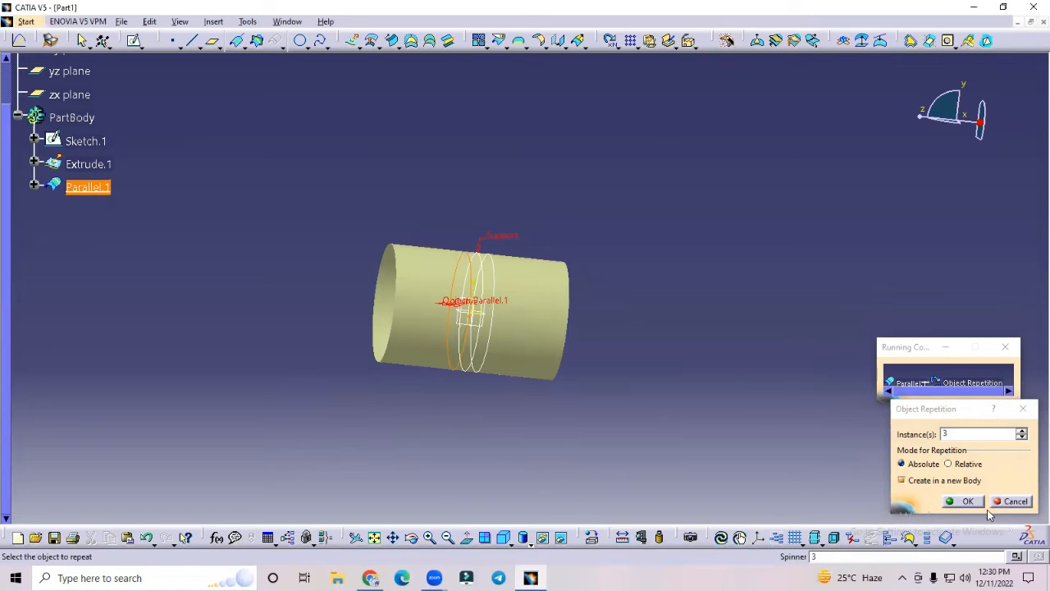
{"action": "left_click", "coordinate": [976, 506]}
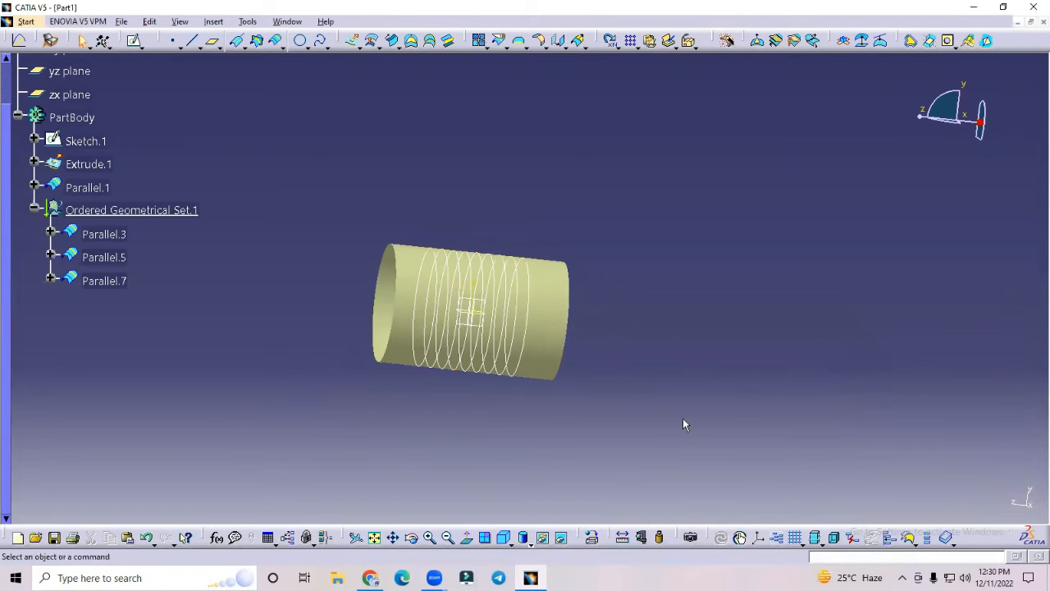
{"action": "middle_click_drag", "start_coordinate": [690, 318], "coordinate": [669, 151]}
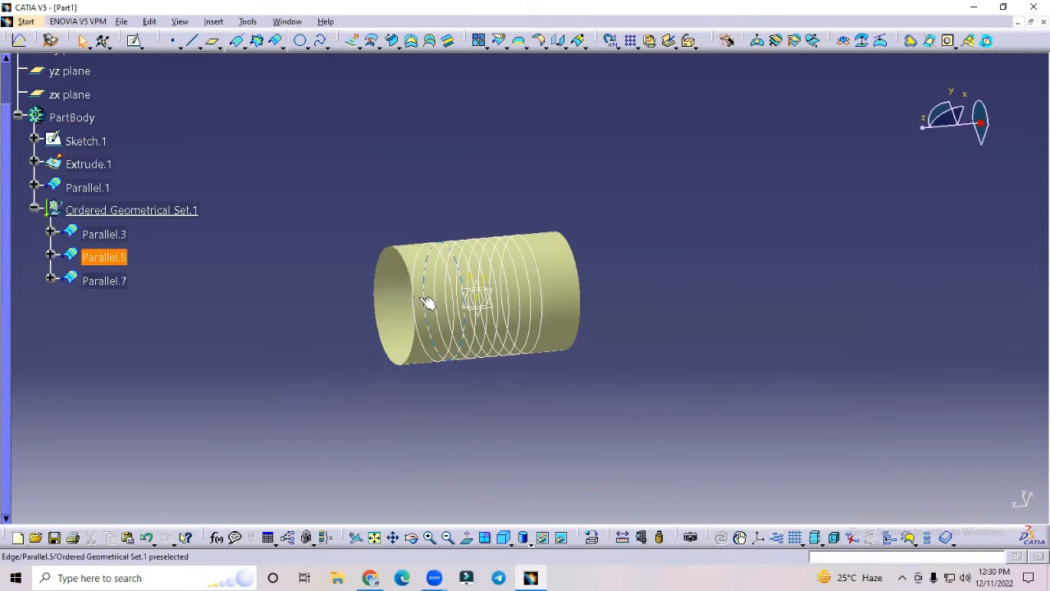
{"action": "middle_click_drag", "start_coordinate": [586, 184], "coordinate": [556, 221]}
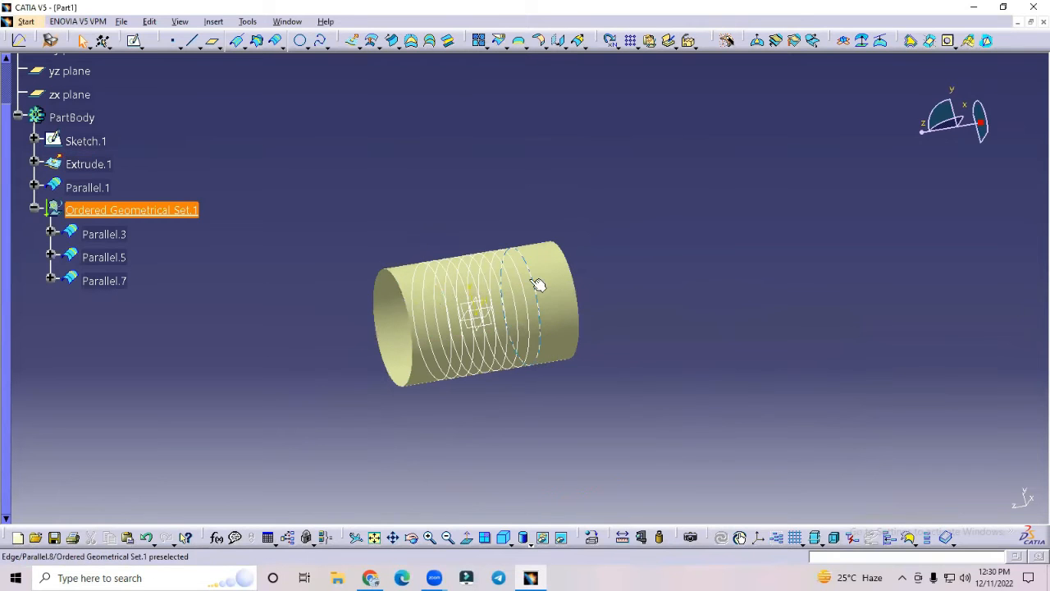
{"action": "middle_click_drag", "start_coordinate": [628, 233], "coordinate": [608, 318]}
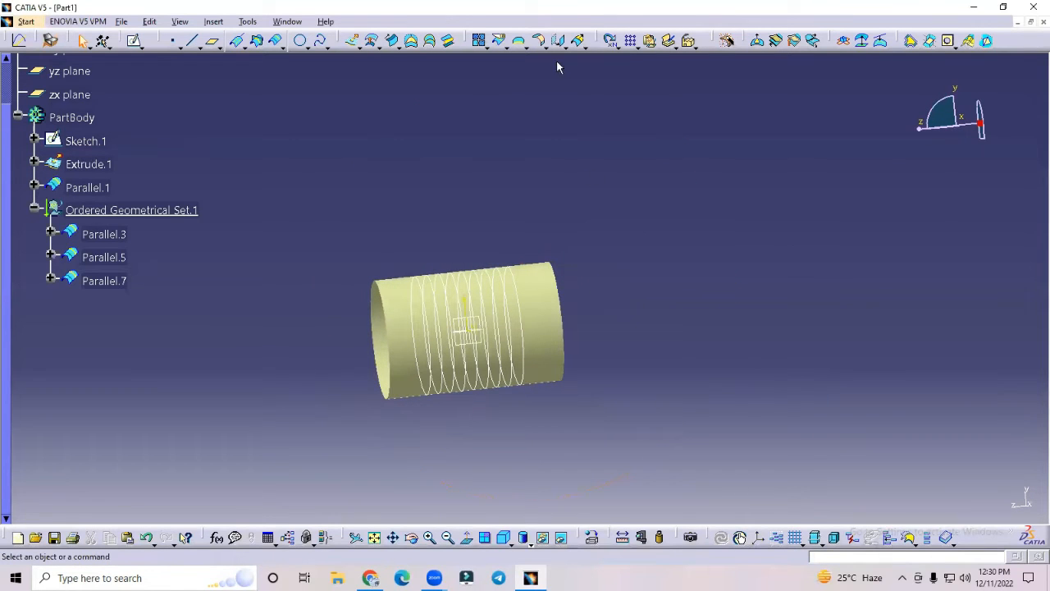
Try to split the extruded cylinder using the Parallel.6 and Parallel.4 curves as cutting elements.
{"action": "left_click", "coordinate": [500, 41]}
{"action": "left_click", "coordinate": [542, 287]}
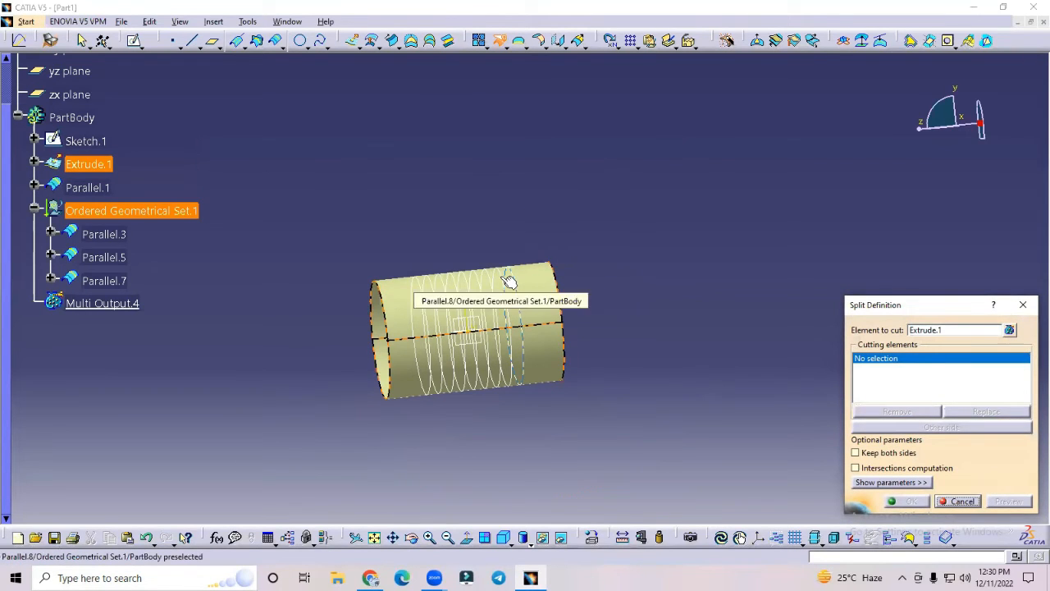
{"action": "left_click", "coordinate": [506, 281]}
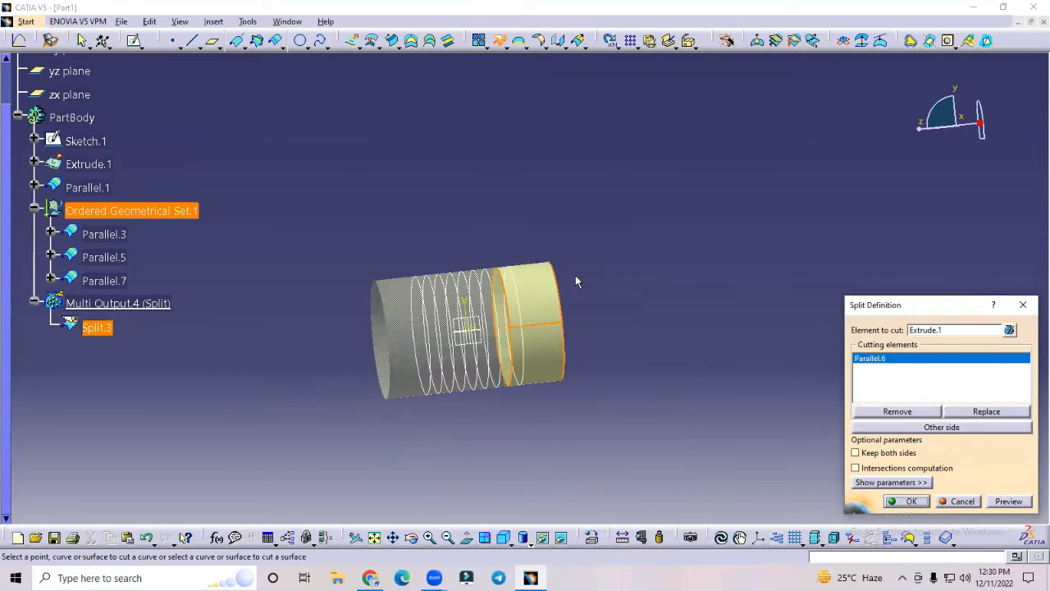
{"action": "left_click", "coordinate": [497, 278]}
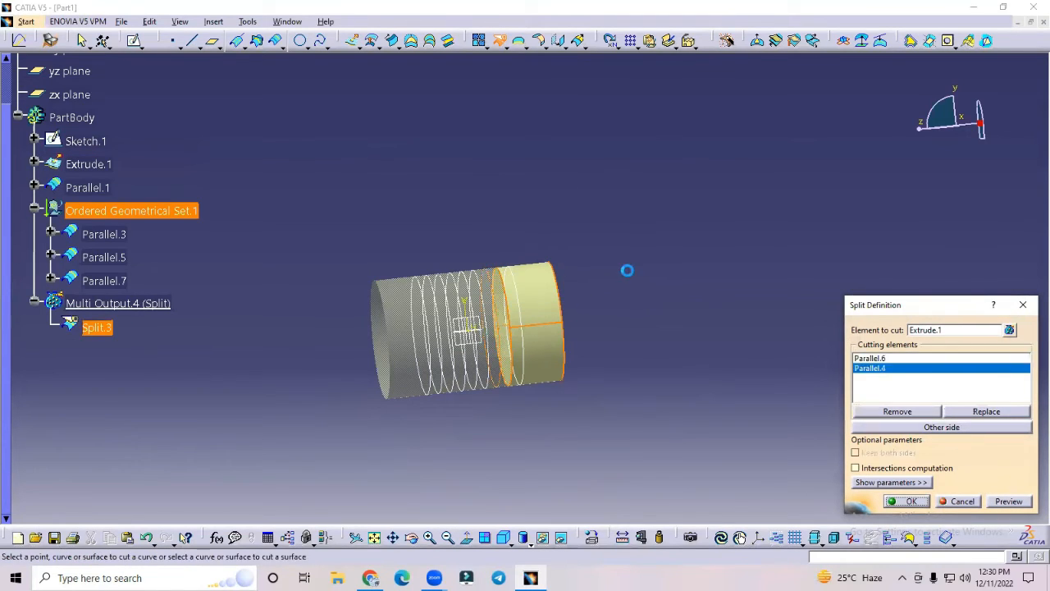
{"action": "middle_click_drag", "start_coordinate": [605, 251], "coordinate": [578, 279]}
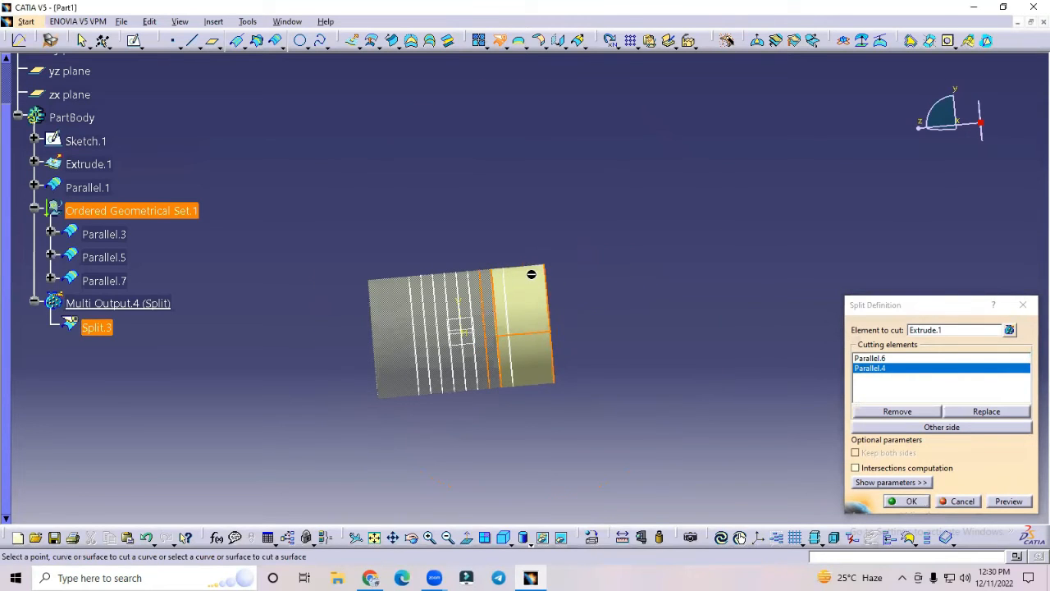
{"action": "left_click", "coordinate": [1016, 502]}
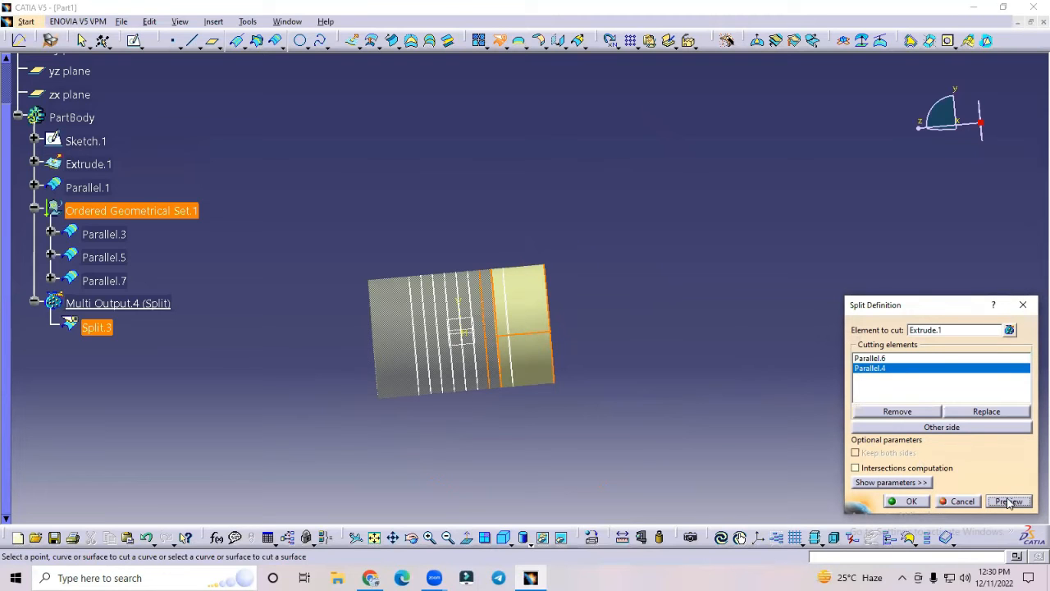
{"action": "middle_click_drag", "start_coordinate": [573, 227], "coordinate": [547, 237]}
{"action": "left_click", "coordinate": [924, 428]}
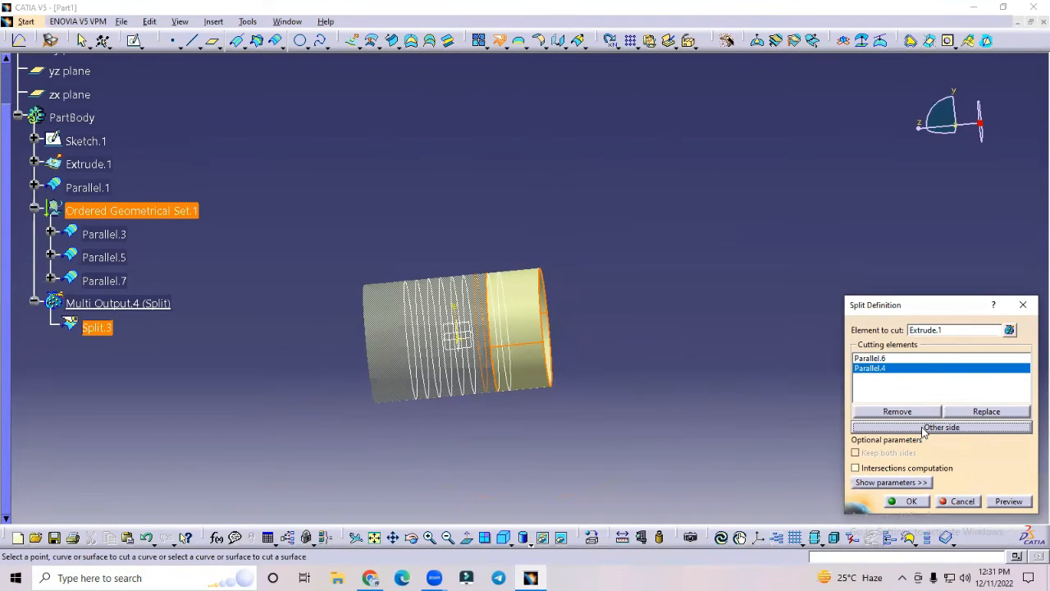
Remove Parallel.4 from the cutting elements, compare both kept sides of the split, and cancel it.
{"action": "right_click", "coordinate": [883, 371]}
{"action": "left_click", "coordinate": [845, 247]}
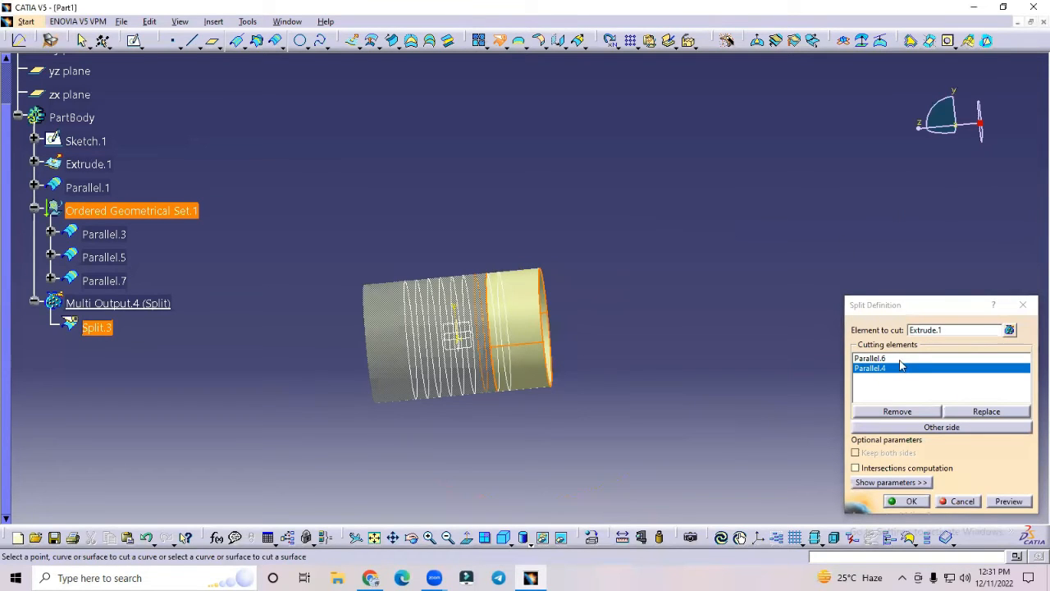
{"action": "left_click", "coordinate": [915, 411]}
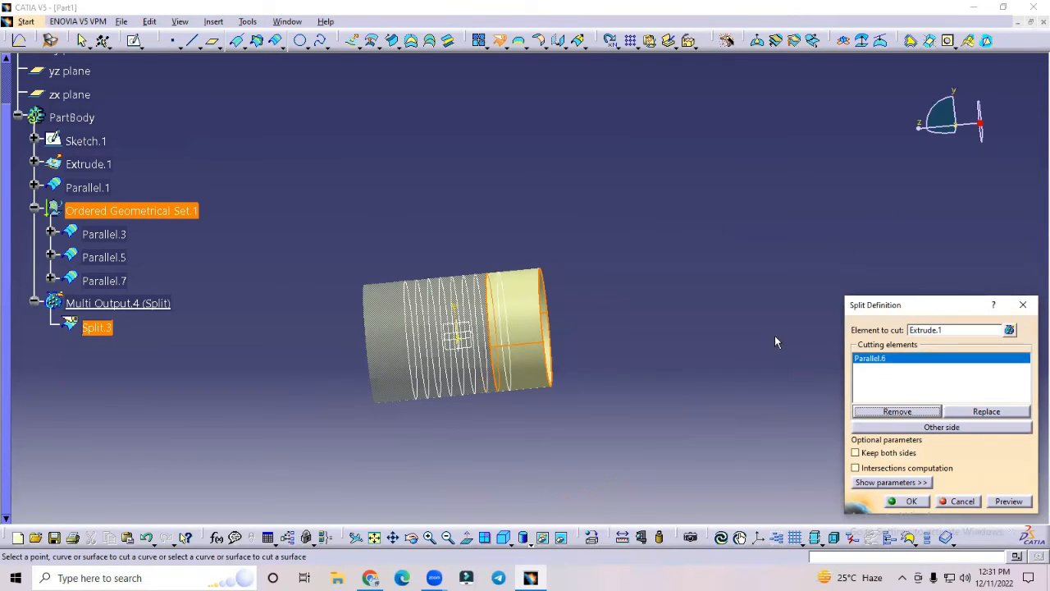
{"action": "left_click", "coordinate": [1007, 501]}
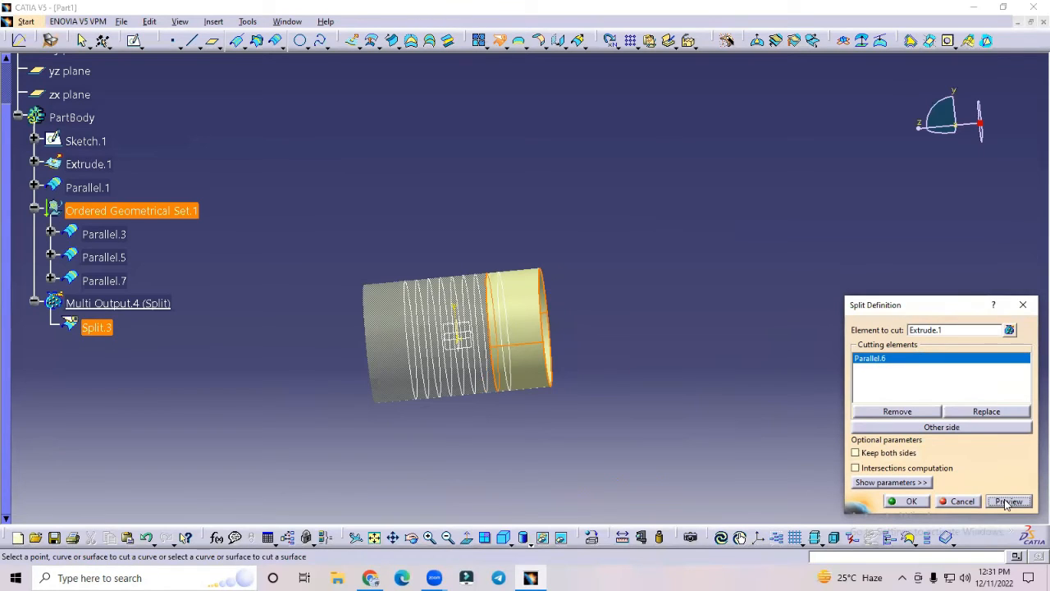
{"action": "left_click", "coordinate": [963, 431]}
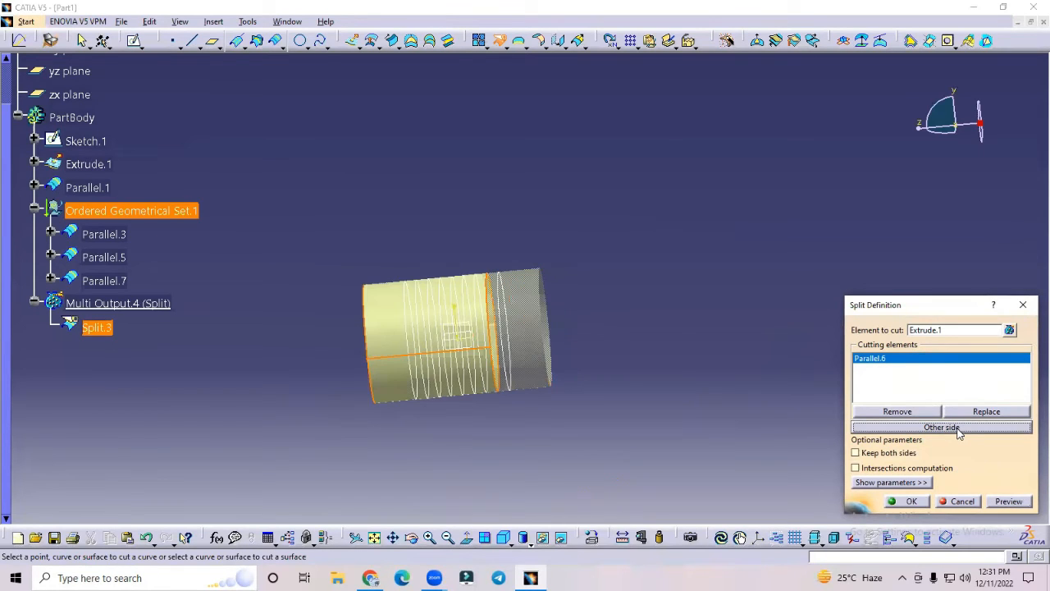
{"action": "left_click", "coordinate": [959, 430]}
{"action": "left_click", "coordinate": [958, 428]}
{"action": "left_click", "coordinate": [958, 428]}
{"action": "left_click", "coordinate": [958, 429]}
{"action": "left_click", "coordinate": [898, 412]}
{"action": "left_click", "coordinate": [960, 501]}
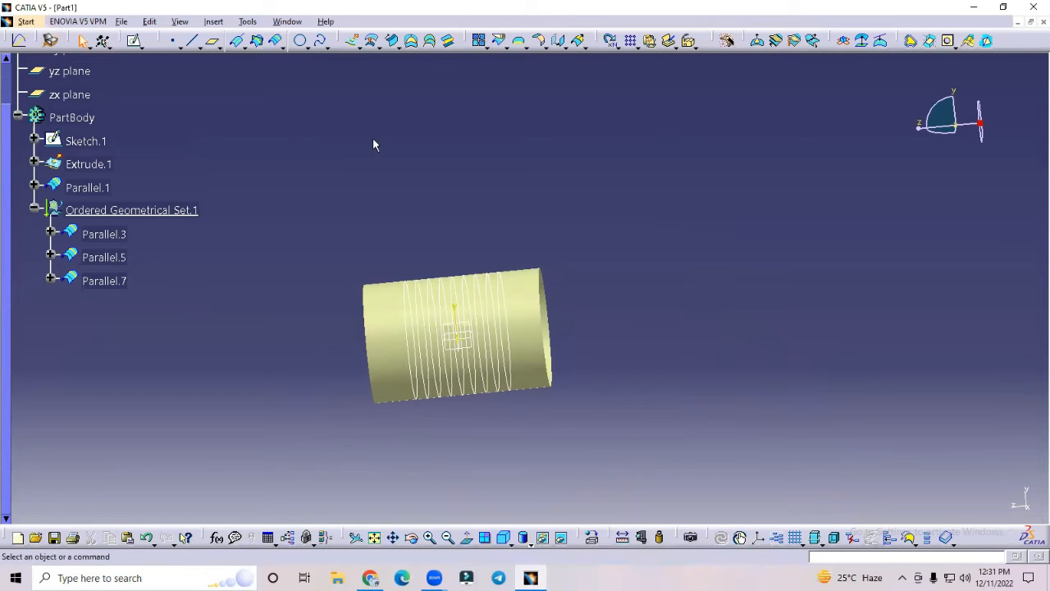
Try to delete repeated parallel curves such as Parallel.7 individually from Ordered Geometrical Set.1.
{"action": "left_click", "coordinate": [115, 282]}
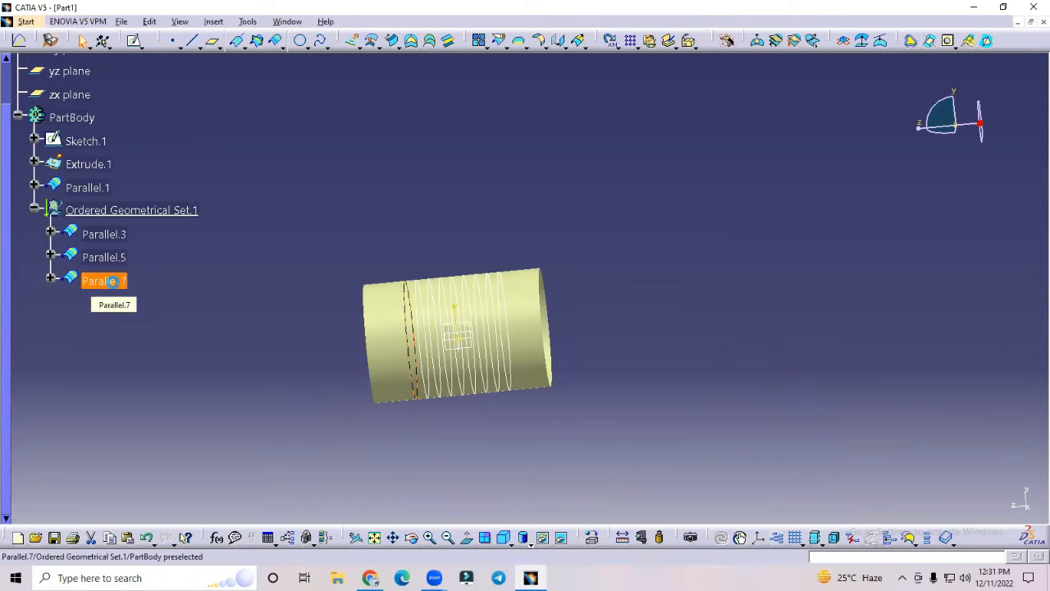
{"action": "key", "text": "Delete"}
{"action": "left_click", "coordinate": [621, 316]}
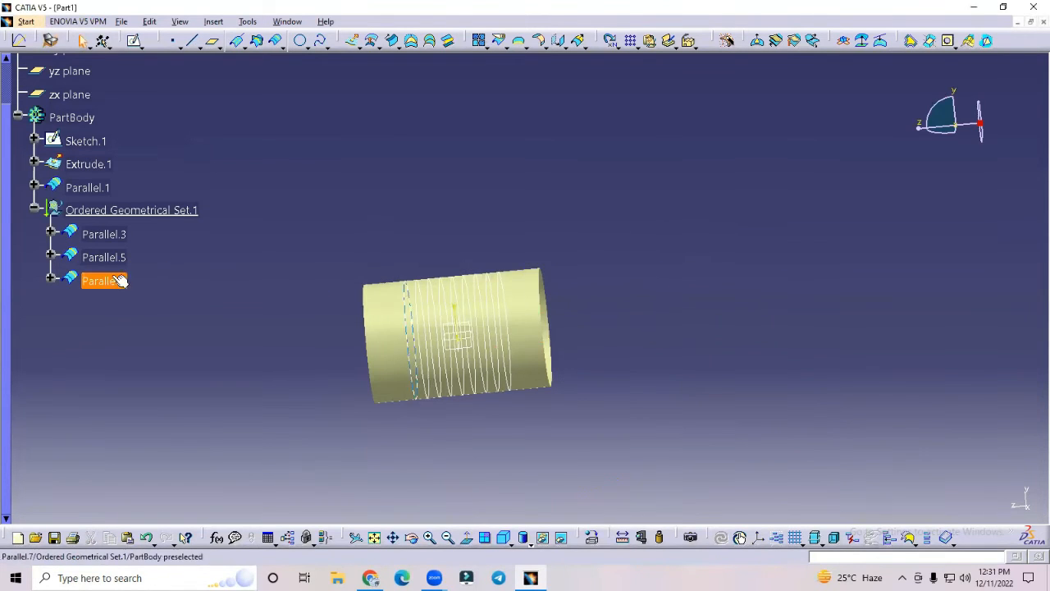
{"action": "left_click", "coordinate": [626, 318]}
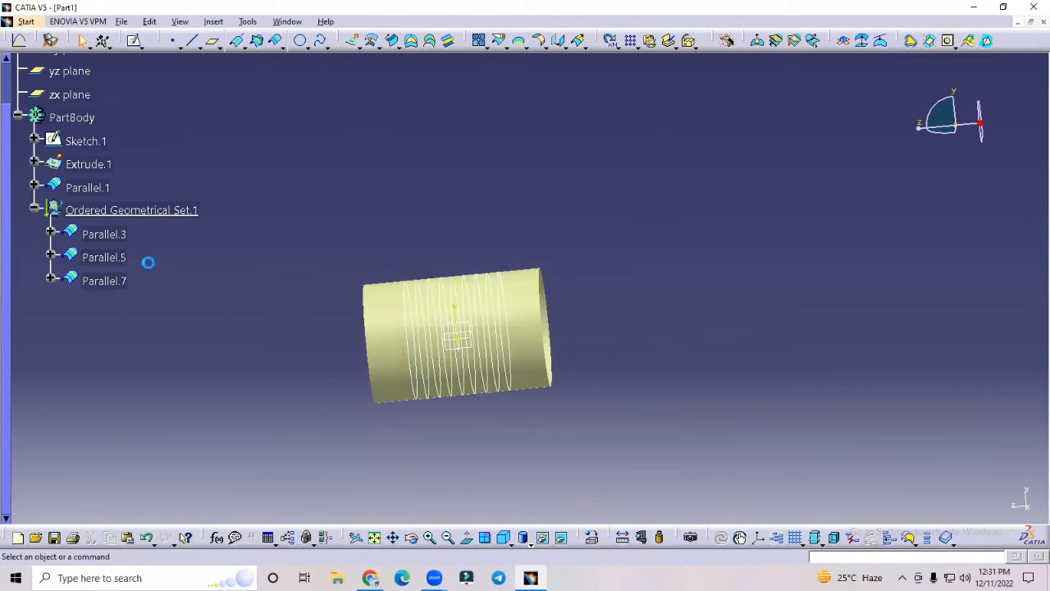
{"action": "key", "text": "Delete"}
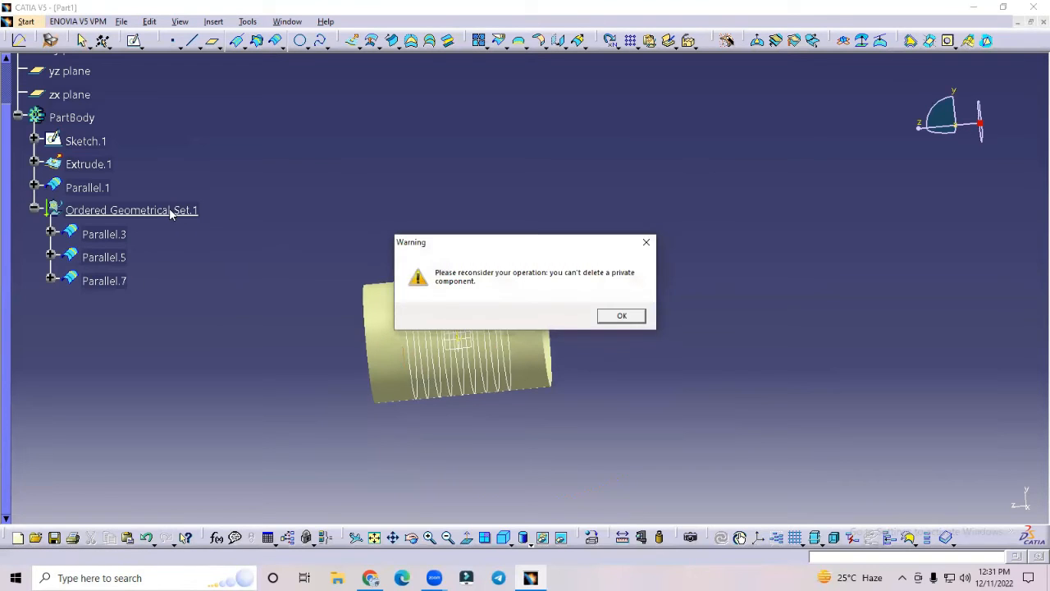
{"action": "left_click", "coordinate": [623, 316]}
Delete Ordered Geometrical Set.1 with its repeated curves and the original Parallel.1 curve.
{"action": "left_click", "coordinate": [156, 211]}
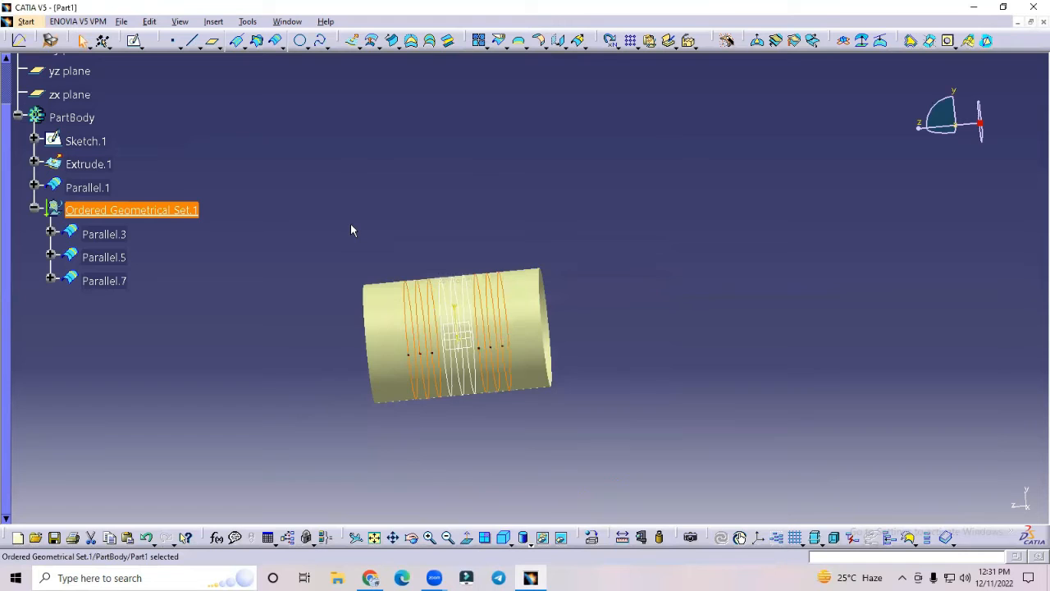
{"action": "key", "text": "Delete"}
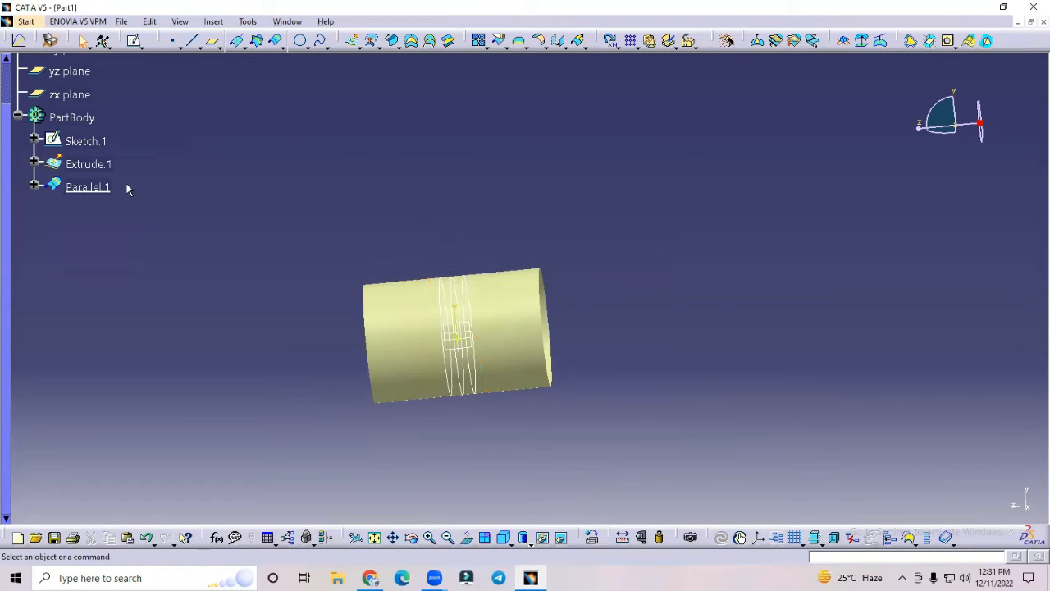
{"action": "left_click", "coordinate": [102, 188]}
{"action": "key", "text": "Delete"}
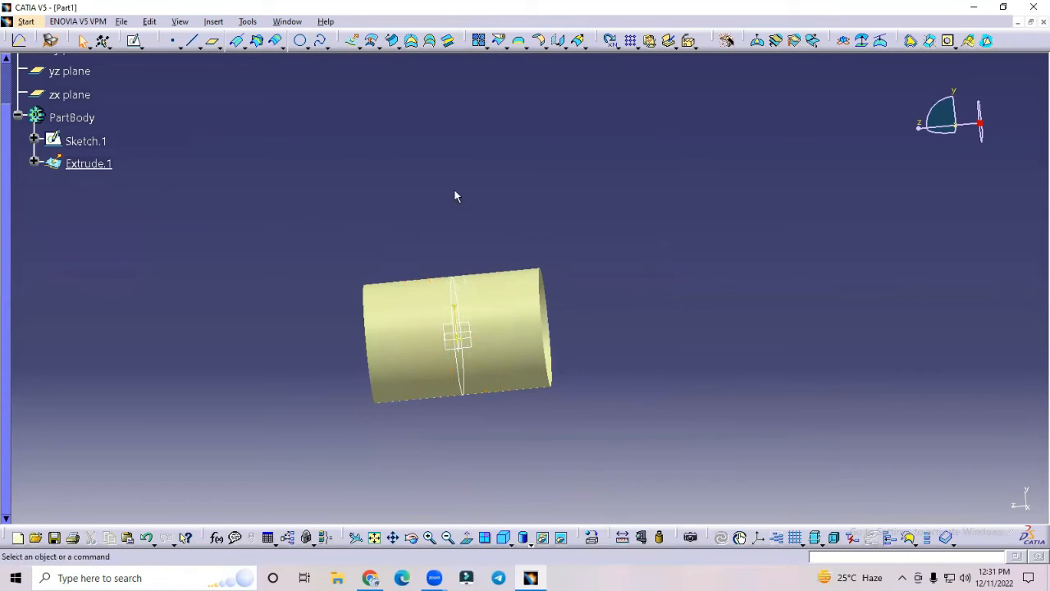
Set up a 3D curve offset of Sketch.1 with the xy plane as pulling direction and a 20 mm offset.
{"action": "middle_click_drag", "start_coordinate": [308, 175], "coordinate": [388, 249]}
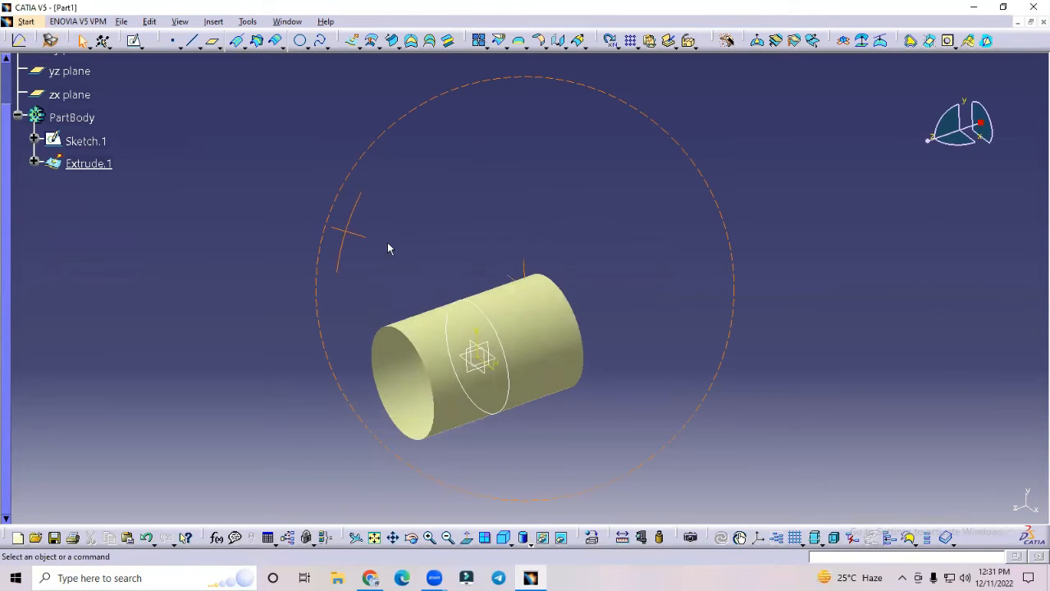
{"action": "left_click", "coordinate": [281, 47]}
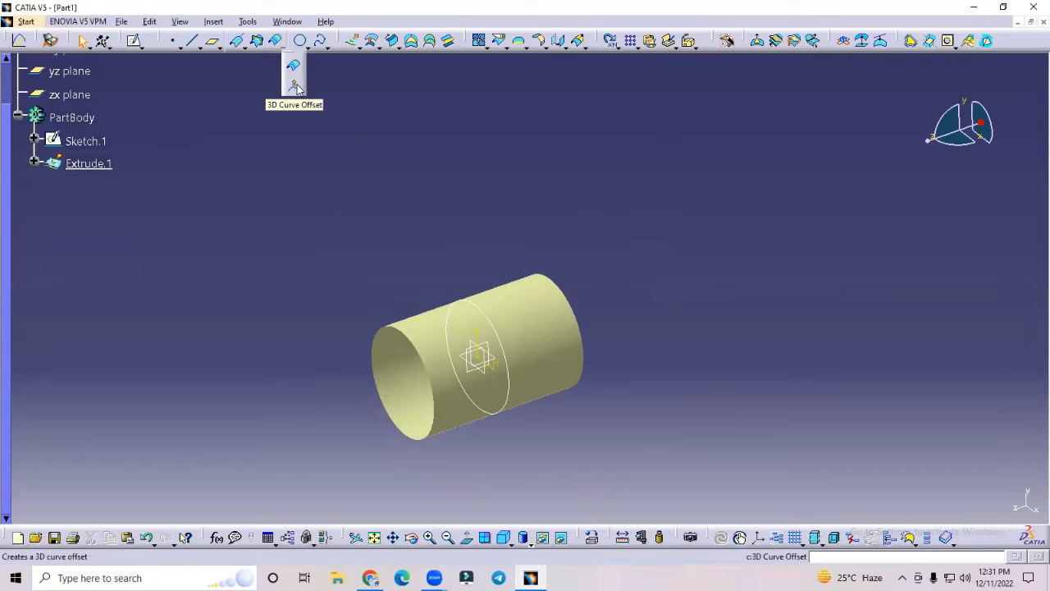
{"action": "left_click", "coordinate": [294, 85]}
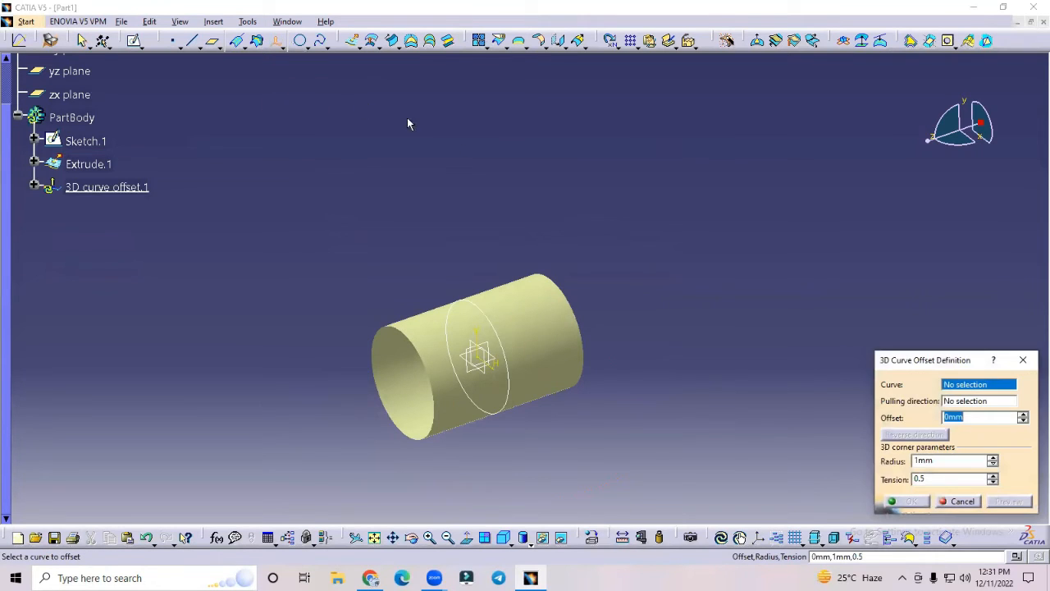
{"action": "left_click", "coordinate": [480, 308]}
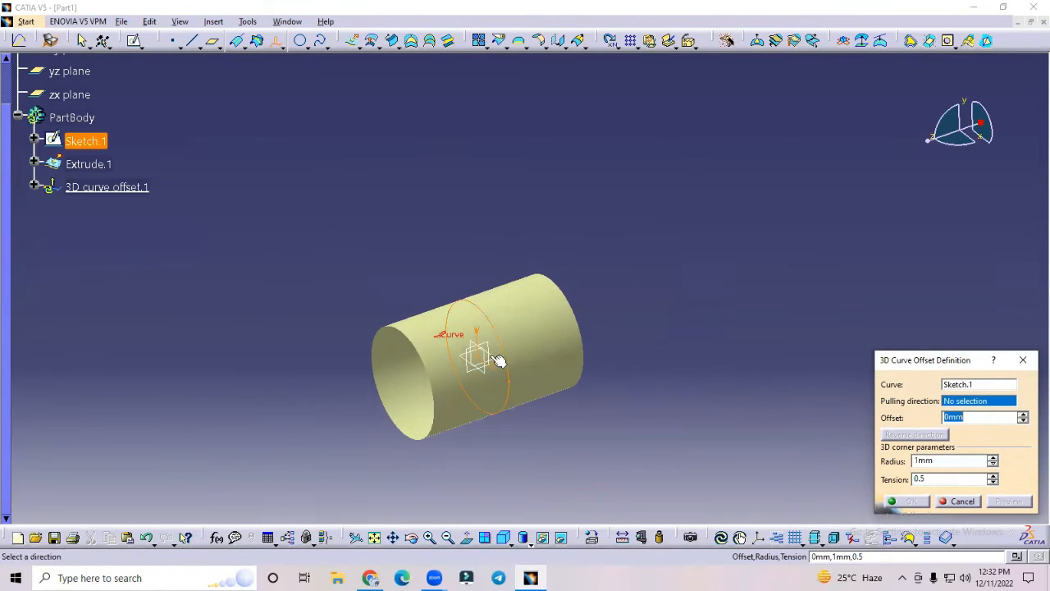
{"action": "left_click", "coordinate": [488, 376]}
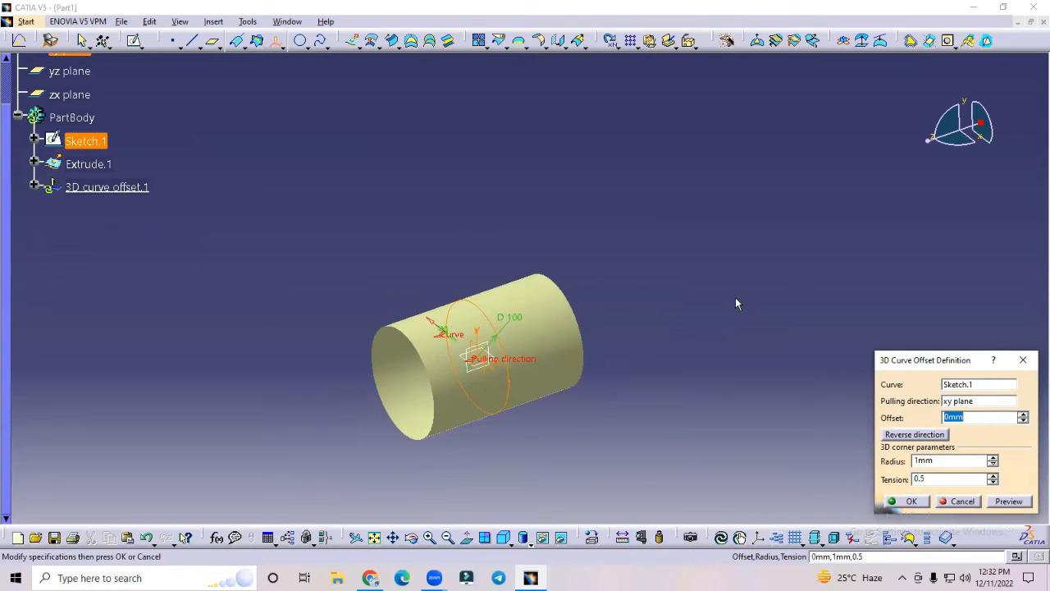
{"action": "type", "text": "20"}
{"action": "left_click", "coordinate": [689, 225]}
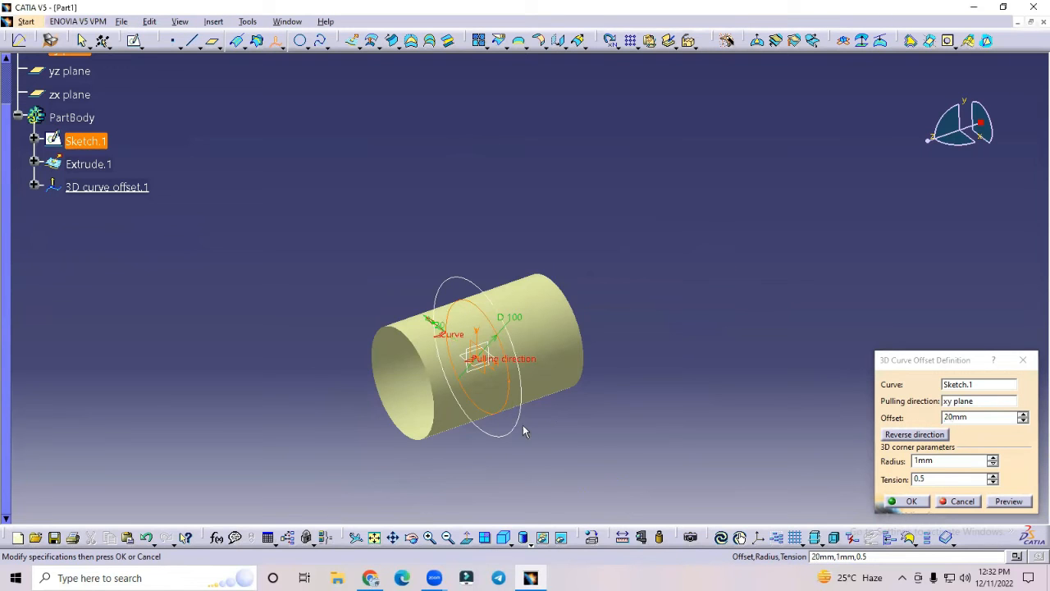
Try reversing the offset direction, keep the curve outside the sketched circle, and confirm the 3D curve offset.
{"action": "middle_click_drag", "start_coordinate": [492, 222], "coordinate": [603, 279]}
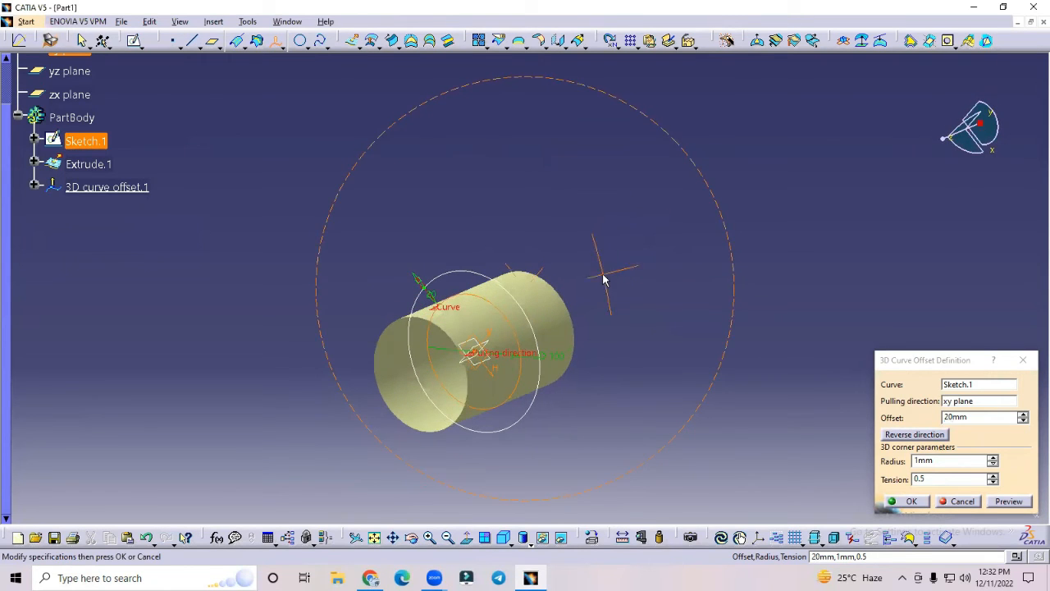
{"action": "left_click", "coordinate": [913, 436]}
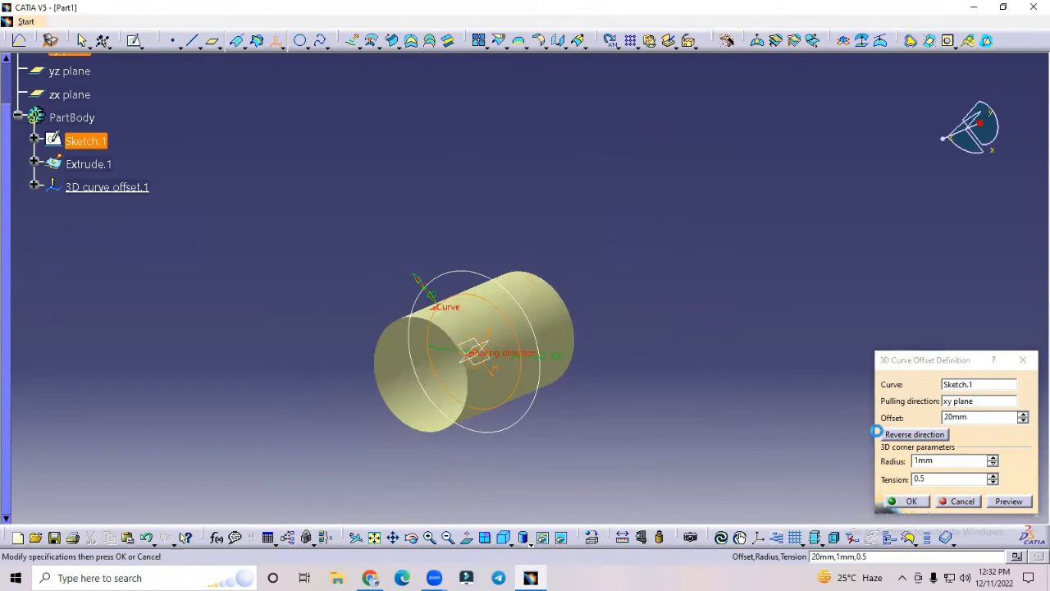
{"action": "middle_click_drag", "start_coordinate": [595, 267], "coordinate": [590, 303]}
{"action": "left_click", "coordinate": [904, 438]}
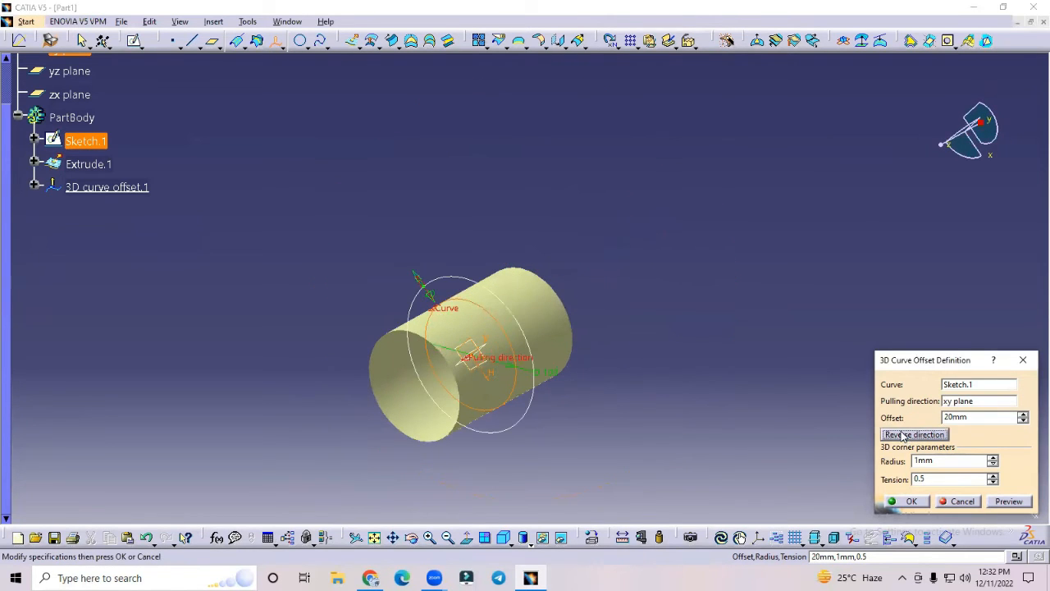
{"action": "middle_click_drag", "start_coordinate": [755, 273], "coordinate": [725, 315]}
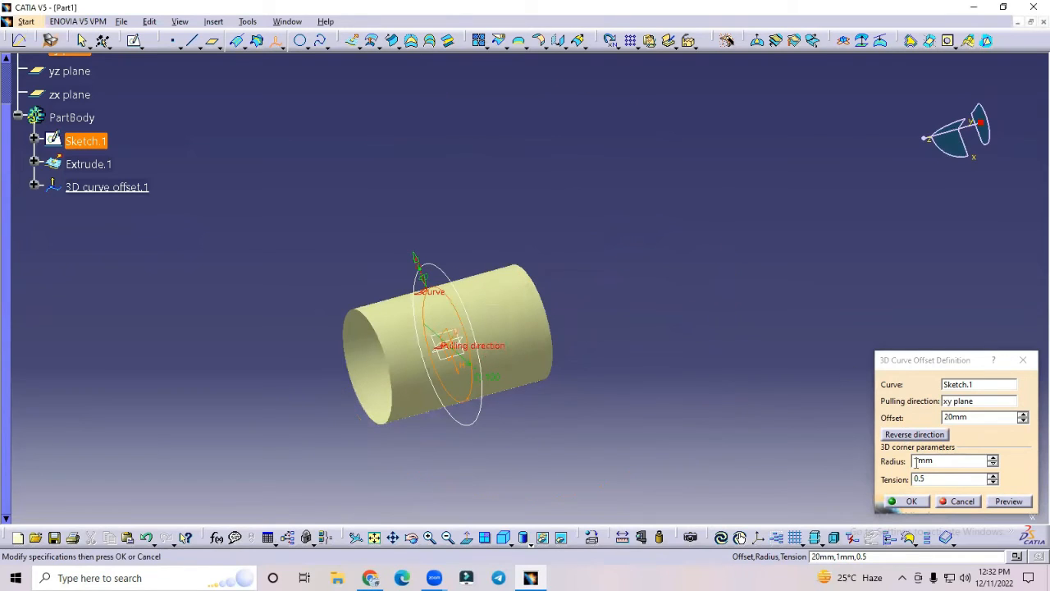
{"action": "left_click", "coordinate": [910, 501]}
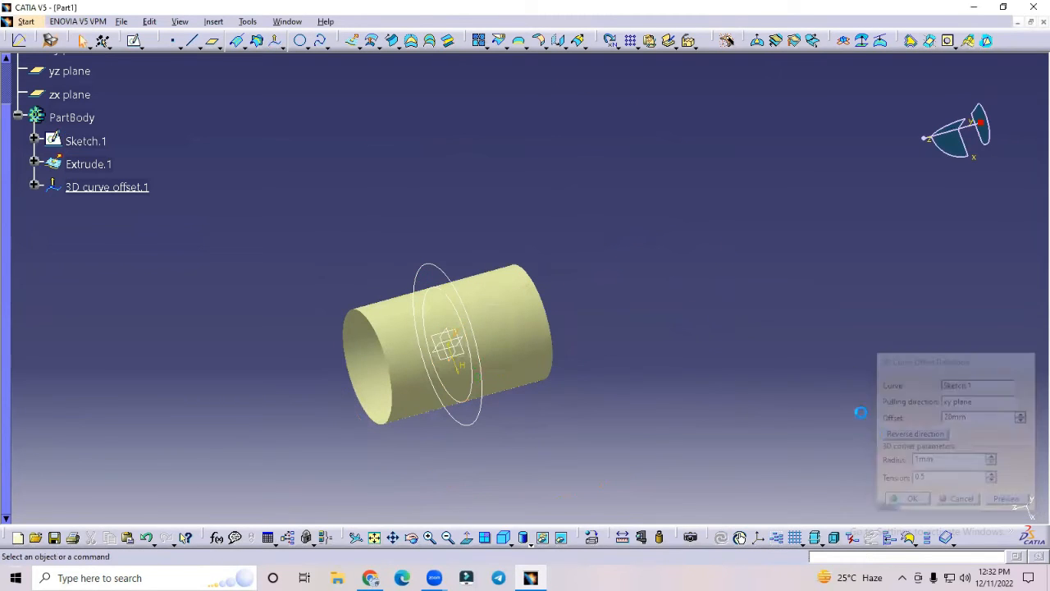
{"action": "middle_click_drag", "start_coordinate": [540, 214], "coordinate": [611, 208]}
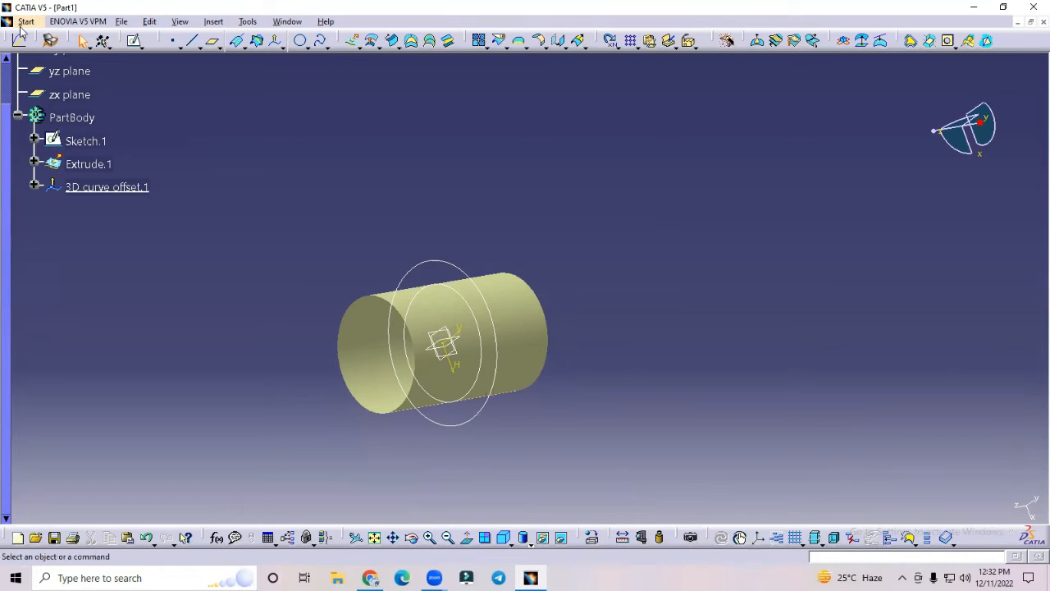
Delete Extrude.1, 3D curve offset.1 and Sketch.1 from PartBody.
{"action": "right_click", "coordinate": [88, 172]}
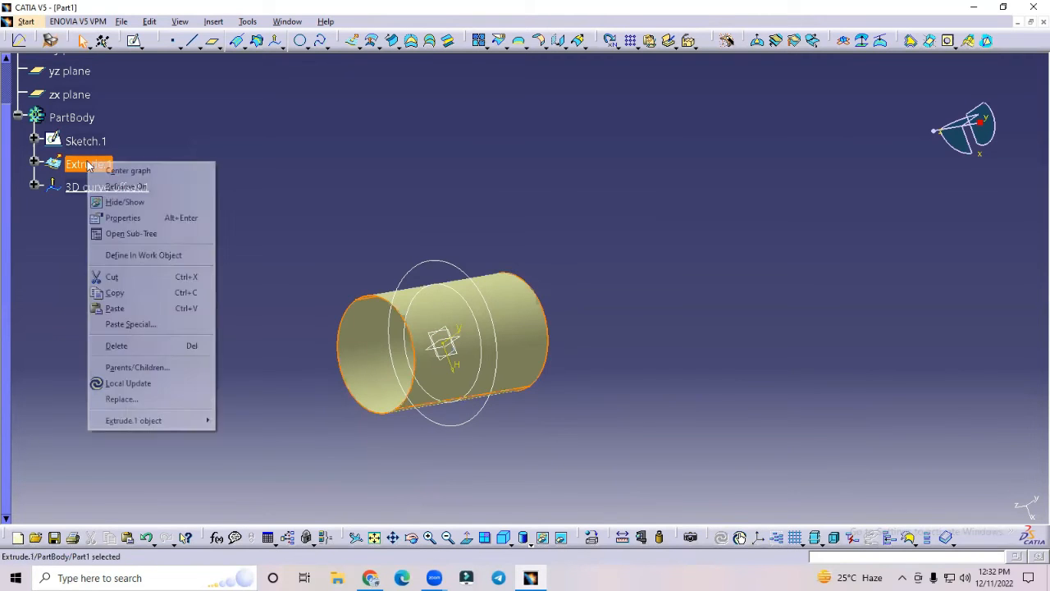
{"action": "left_click", "coordinate": [141, 348]}
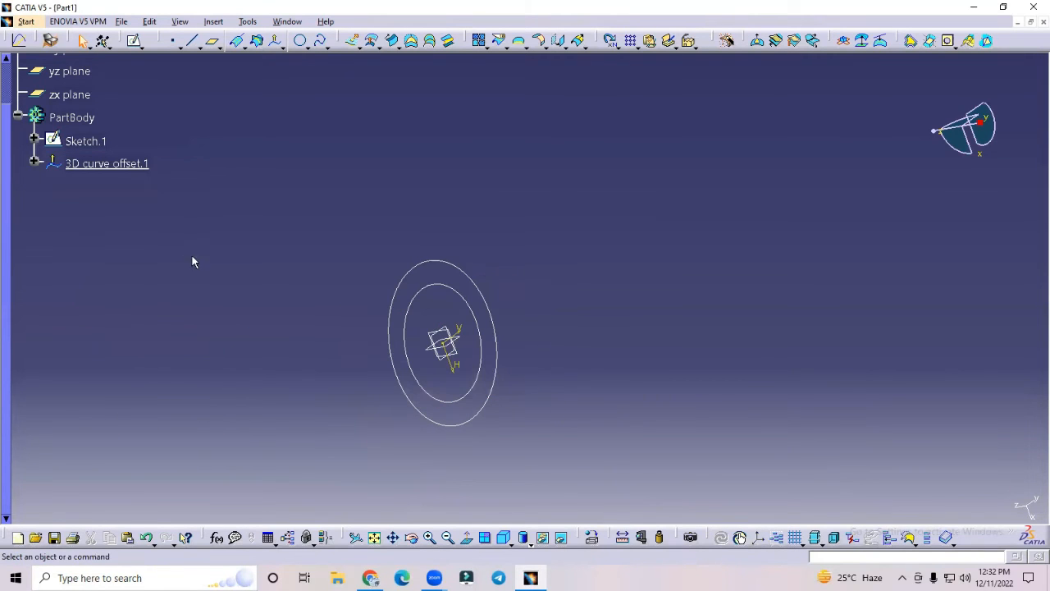
{"action": "right_click", "coordinate": [119, 163]}
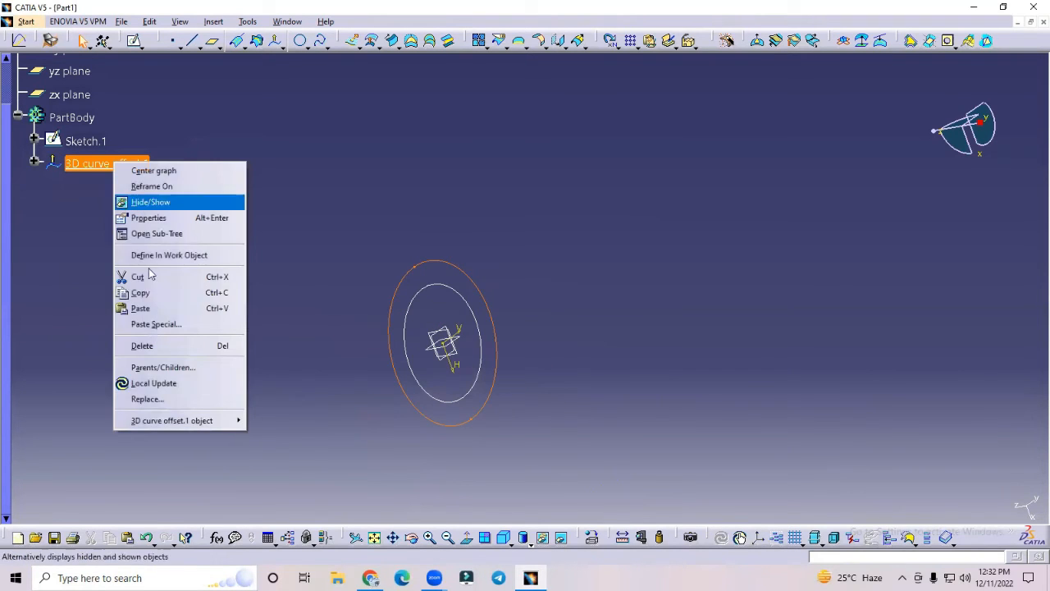
{"action": "left_click", "coordinate": [171, 346]}
{"action": "left_click", "coordinate": [951, 497]}
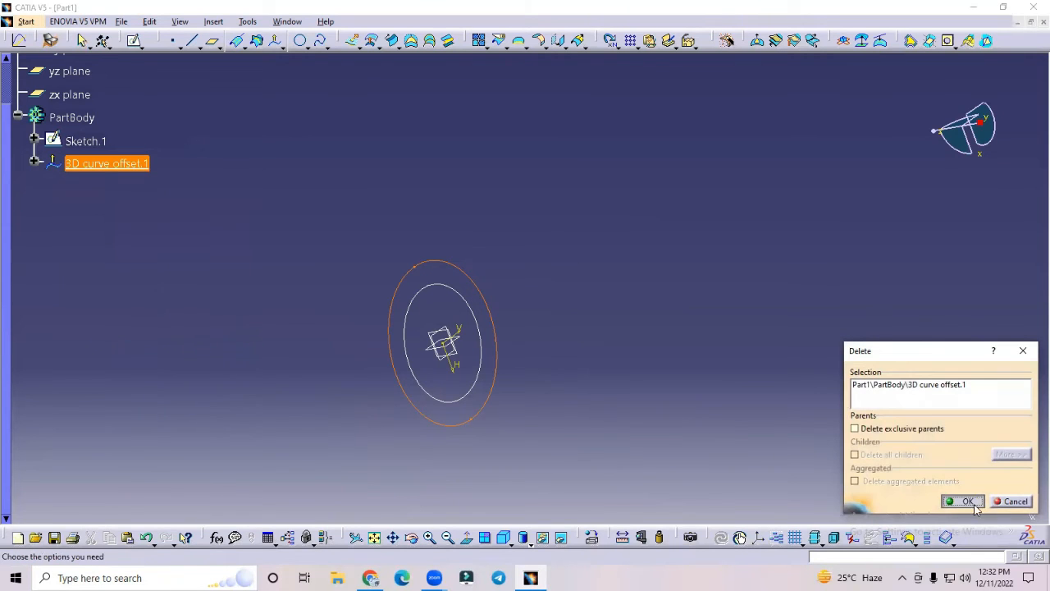
{"action": "right_click", "coordinate": [85, 142]}
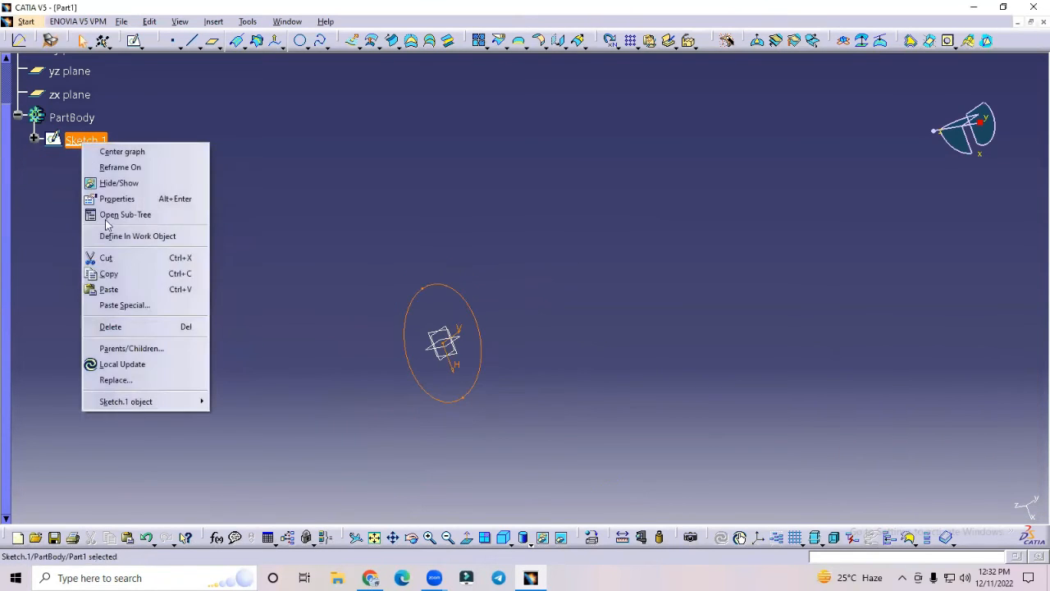
{"action": "left_click", "coordinate": [133, 328]}
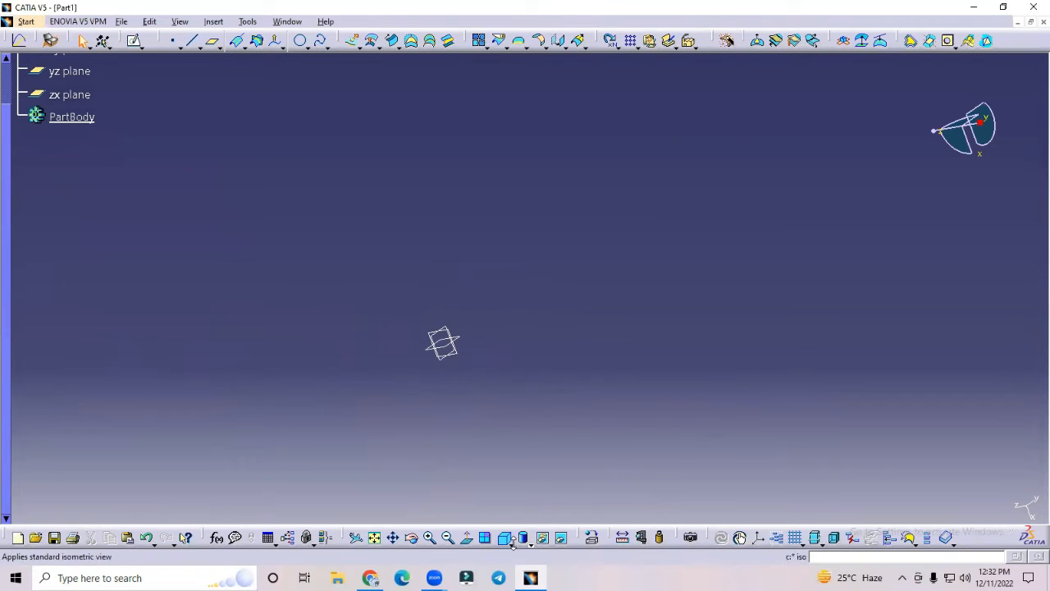
Begin a center-and-radius circle in isometric view, creating its centre point at X 0 mm, Y 0 mm, Z 50 mm.
{"action": "left_click", "coordinate": [530, 543]}
{"action": "left_click", "coordinate": [523, 425]}
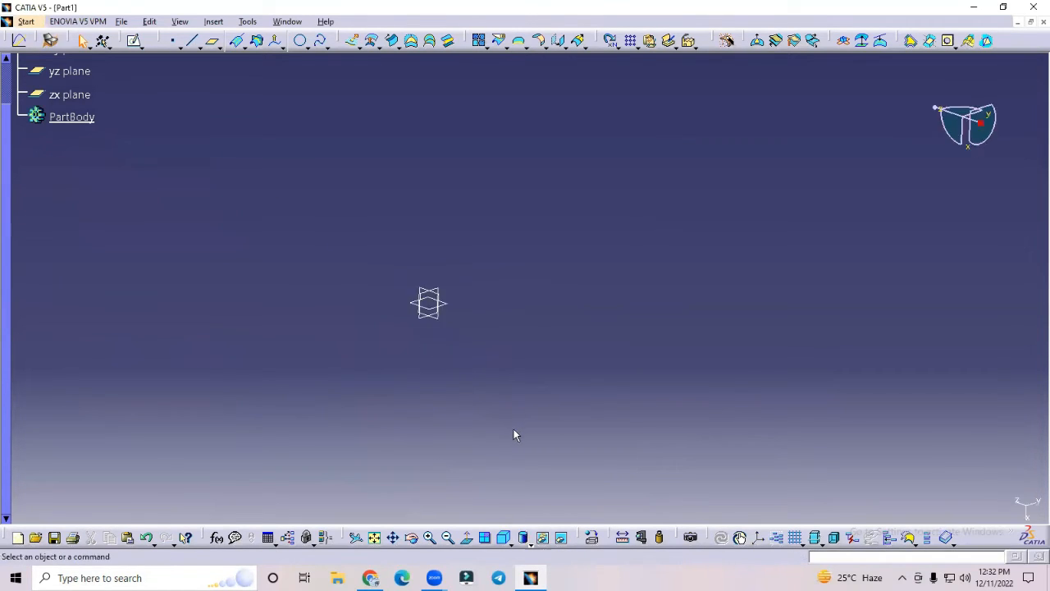
{"action": "middle_click_drag", "start_coordinate": [531, 303], "coordinate": [486, 400]}
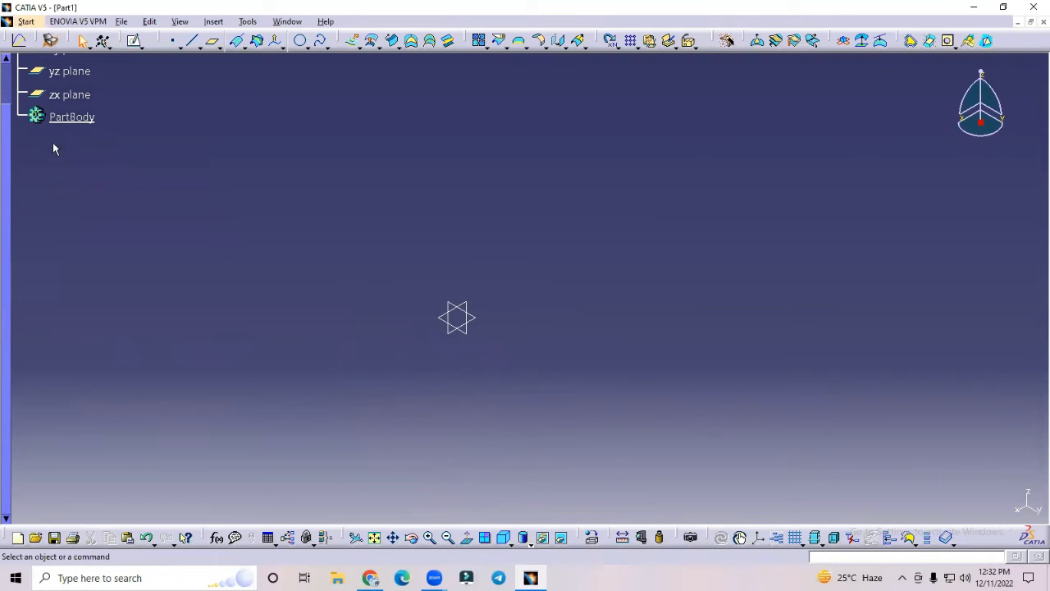
{"action": "left_click_drag", "start_coordinate": [7, 134], "coordinate": [8, 94]}
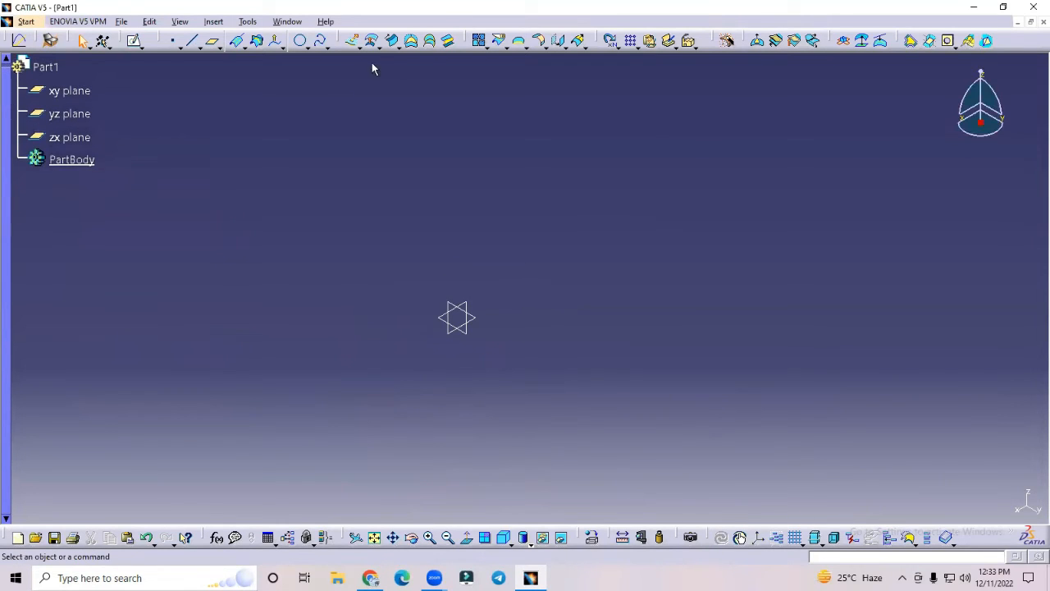
{"action": "left_click", "coordinate": [301, 41]}
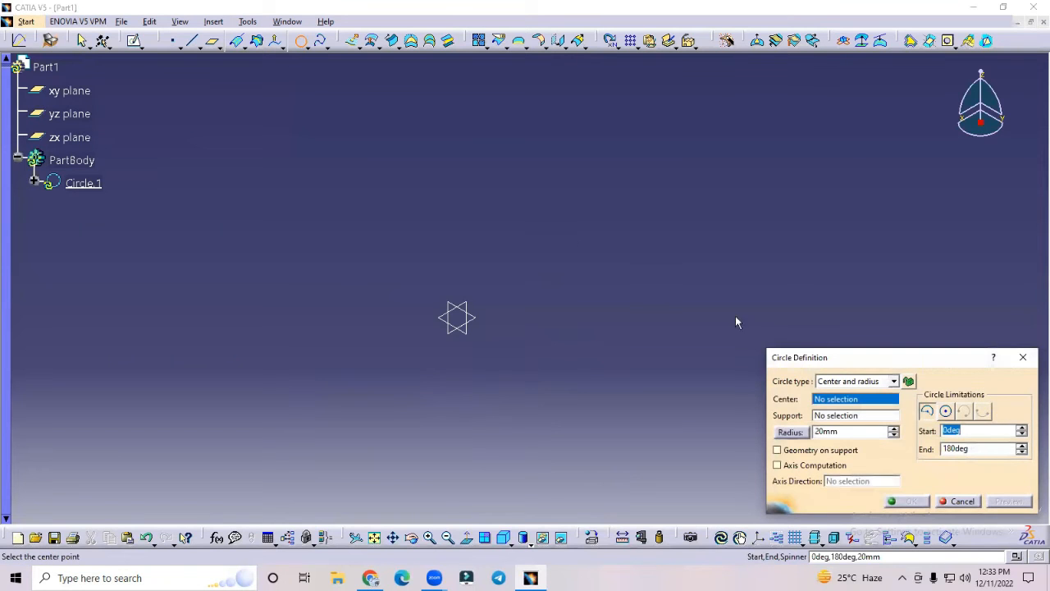
{"action": "right_click", "coordinate": [853, 402]}
{"action": "left_click", "coordinate": [892, 409]}
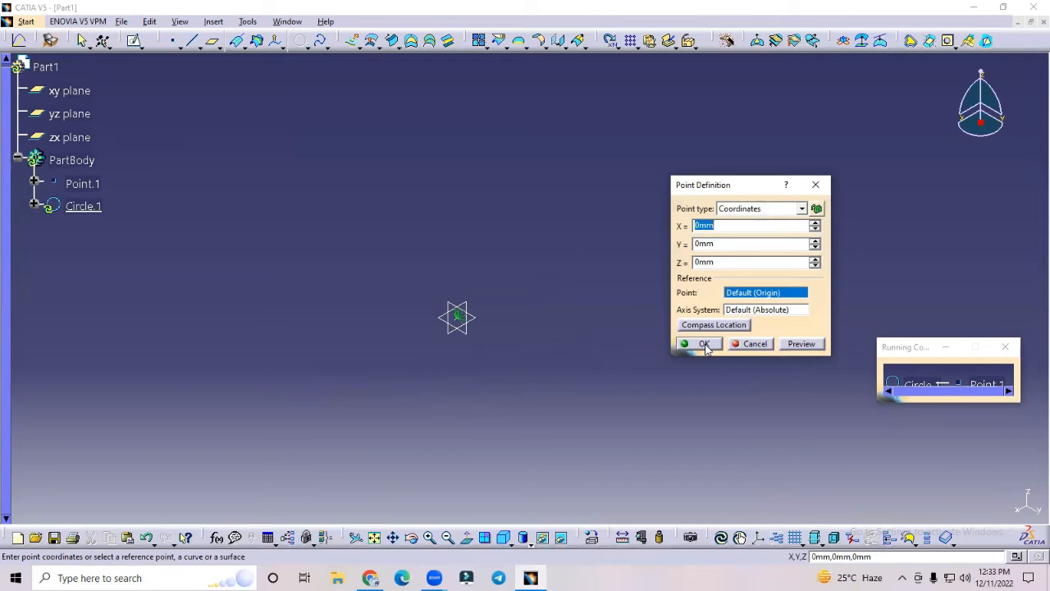
{"action": "double_click", "coordinate": [726, 261]}
{"action": "type", "text": "50"}
{"action": "key", "text": "Return"}
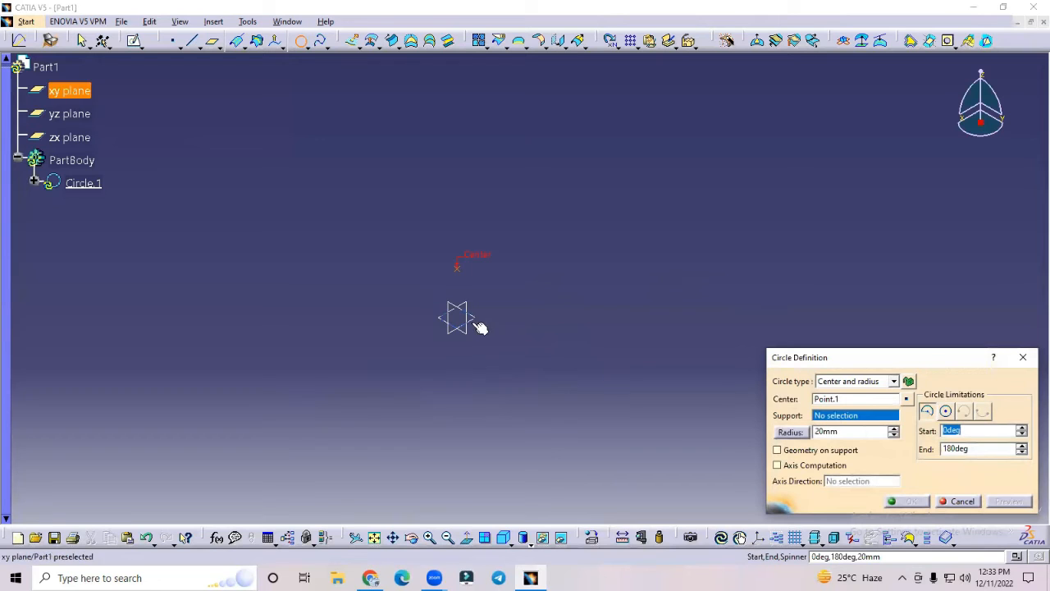
Support the circle on the xy plane and set its radius to 50 mm.
{"action": "left_click", "coordinate": [591, 303]}
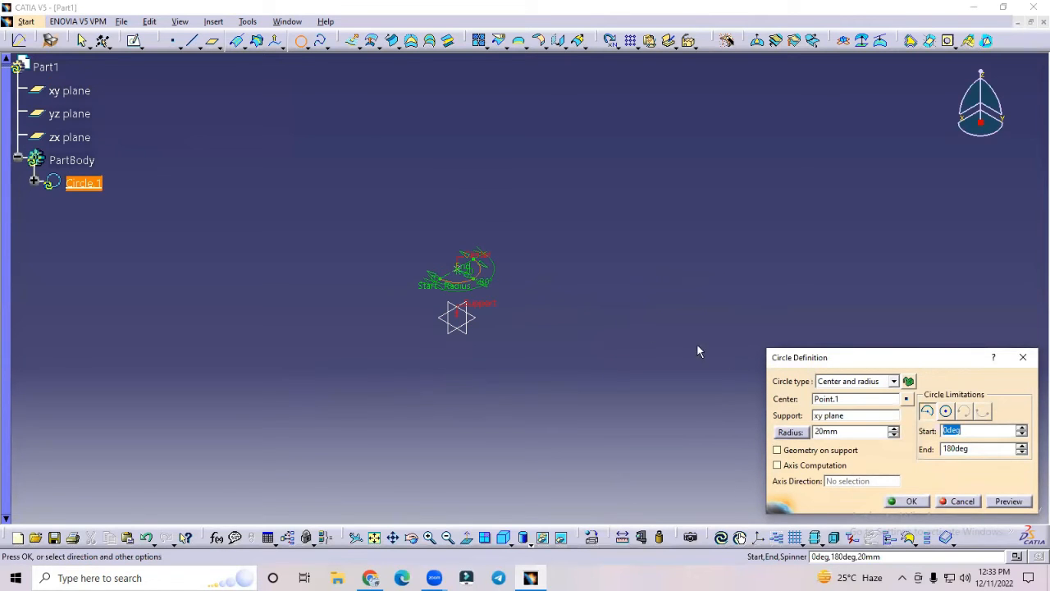
{"action": "double_click", "coordinate": [859, 427]}
{"action": "type", "text": "50"}
{"action": "left_click", "coordinate": [612, 344]}
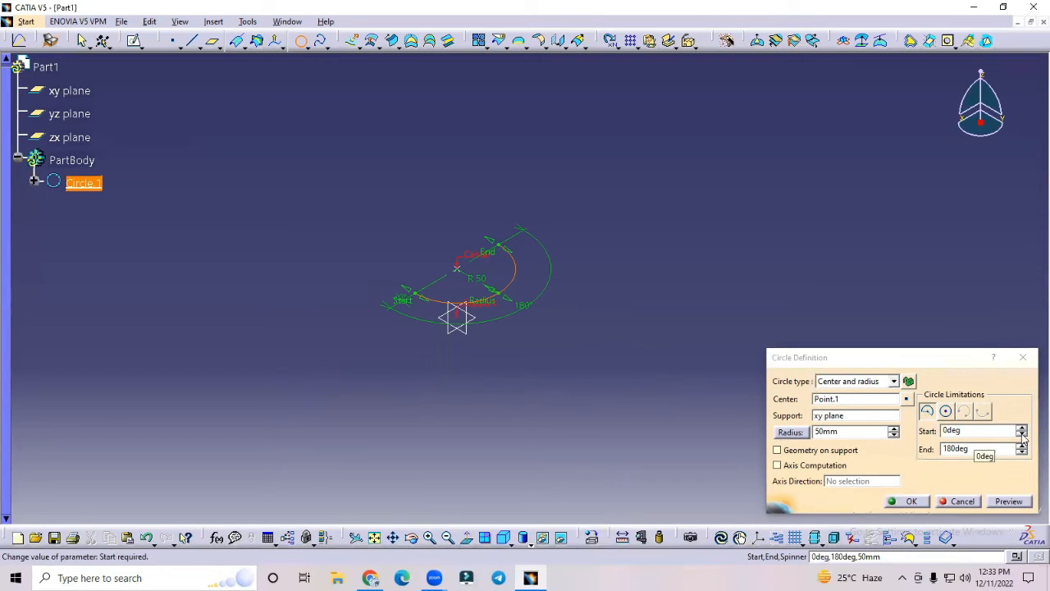
Try arc limits on the circle, with start angles of 54 and -29 degrees and an end angle of 233 degrees.
{"action": "left_click_drag", "start_coordinate": [1022, 432], "coordinate": [1022, 429]}
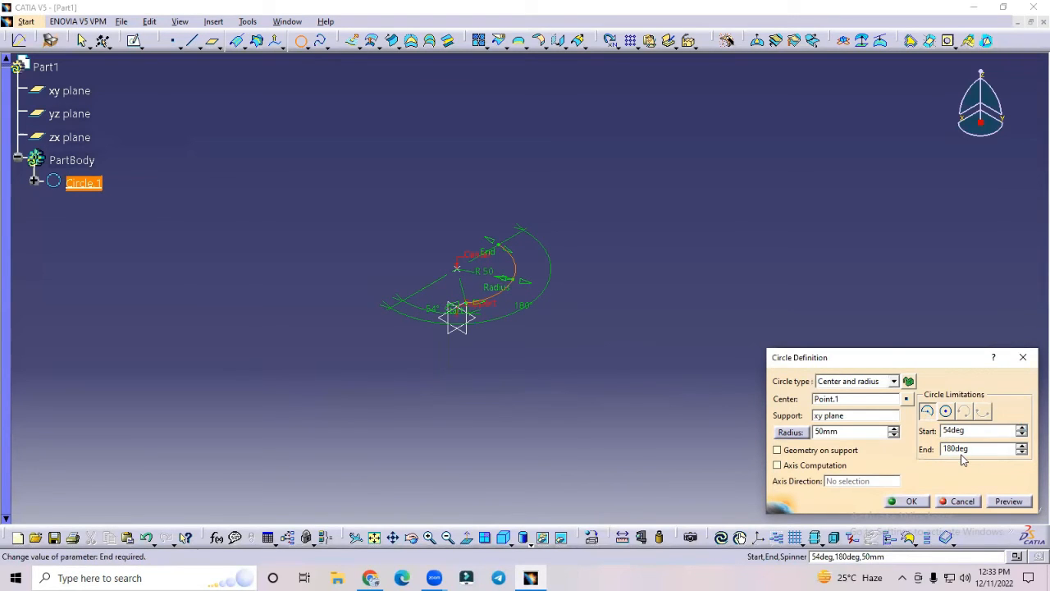
{"action": "left_click", "coordinate": [1021, 445]}
{"action": "left_click", "coordinate": [1020, 446]}
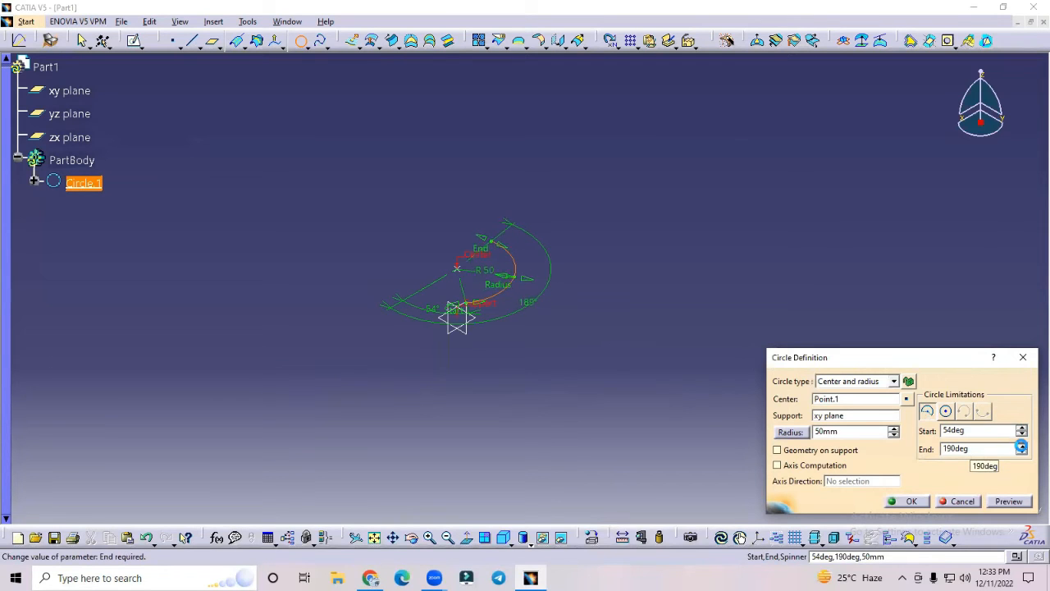
{"action": "left_click_drag", "start_coordinate": [1020, 446], "coordinate": [1020, 433]}
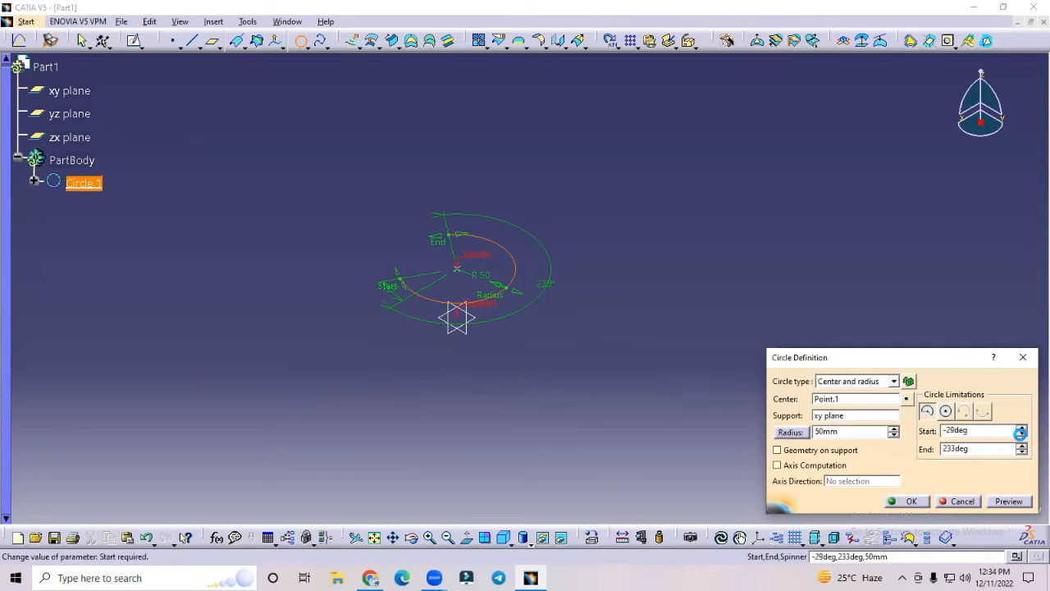
Switch the arc to a whole circle and confirm the circle definition.
{"action": "left_click", "coordinate": [946, 413]}
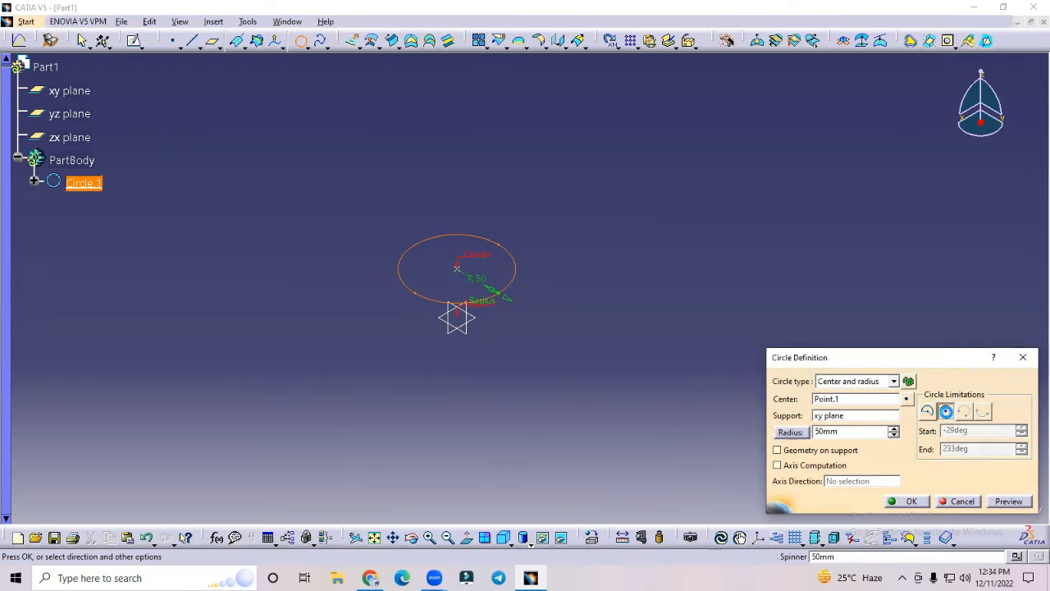
{"action": "left_click", "coordinate": [911, 502]}
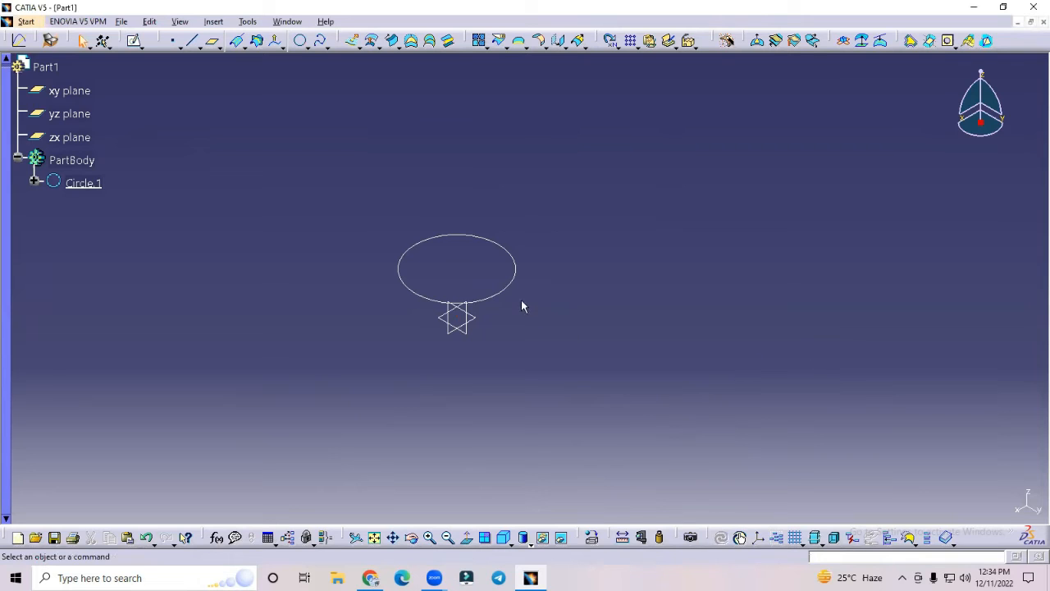
{"action": "left_click", "coordinate": [515, 277]}
{"action": "left_click", "coordinate": [702, 290]}
Delete Circle.1 from PartBody.
{"action": "left_click", "coordinate": [306, 47]}
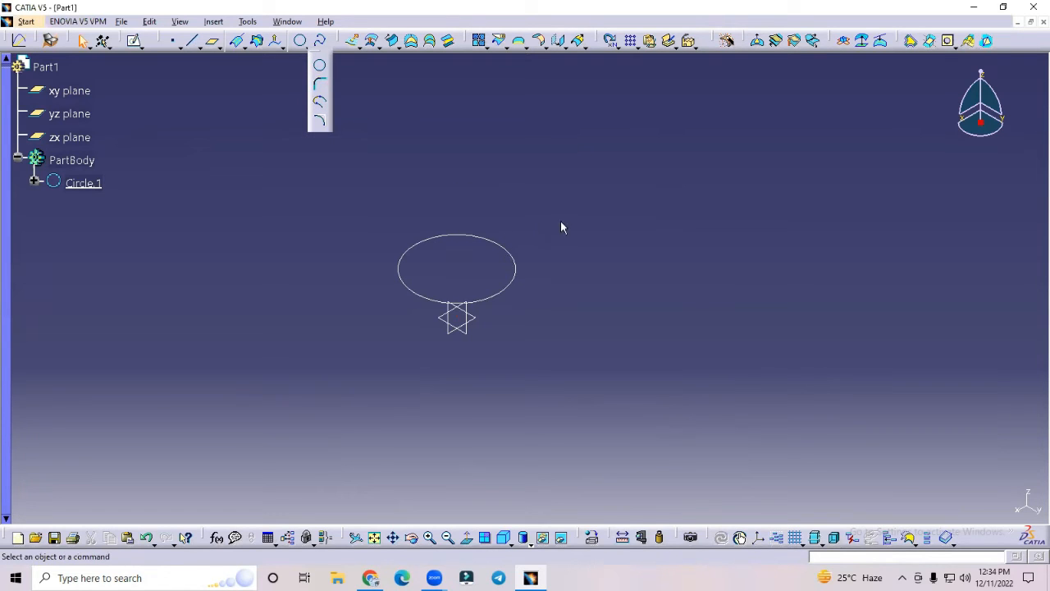
{"action": "left_click", "coordinate": [492, 243]}
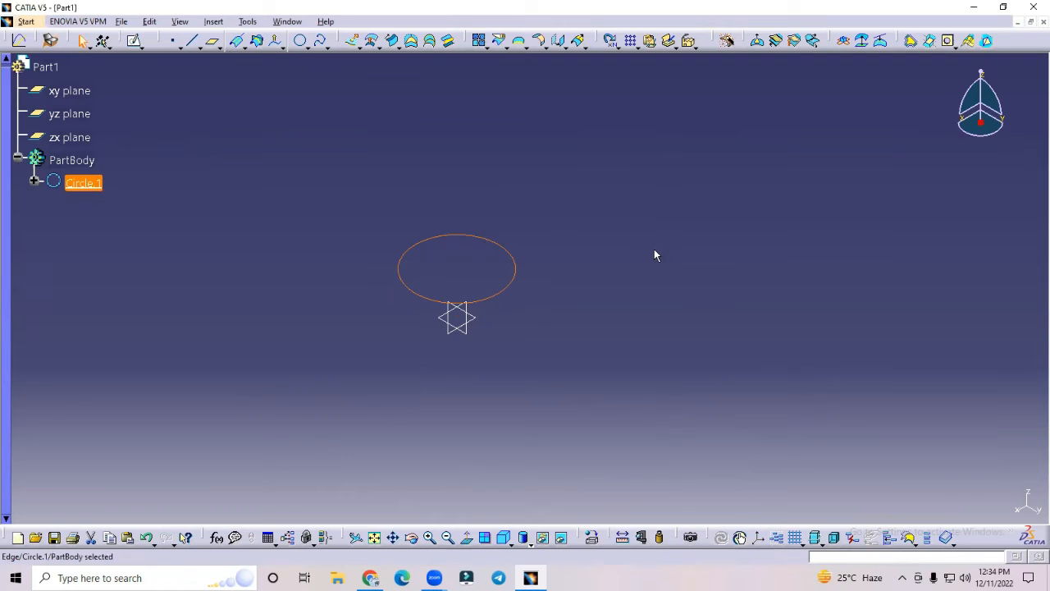
{"action": "key", "text": "Delete"}
{"action": "left_click", "coordinate": [962, 502]}
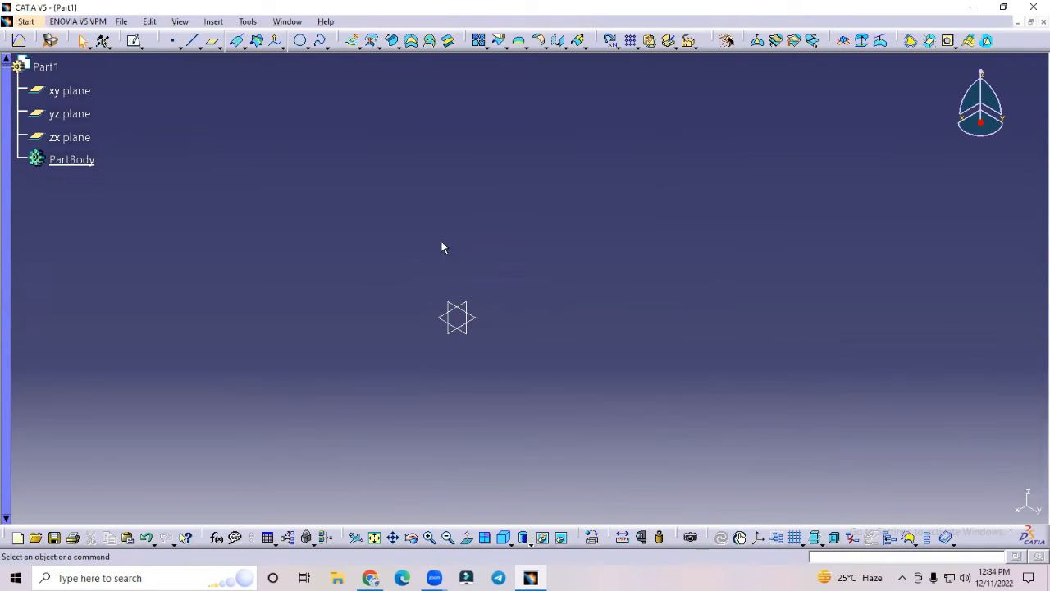
Create a point on the yz plane at about H -130 mm and V 49 mm.
{"action": "left_click", "coordinate": [173, 41]}
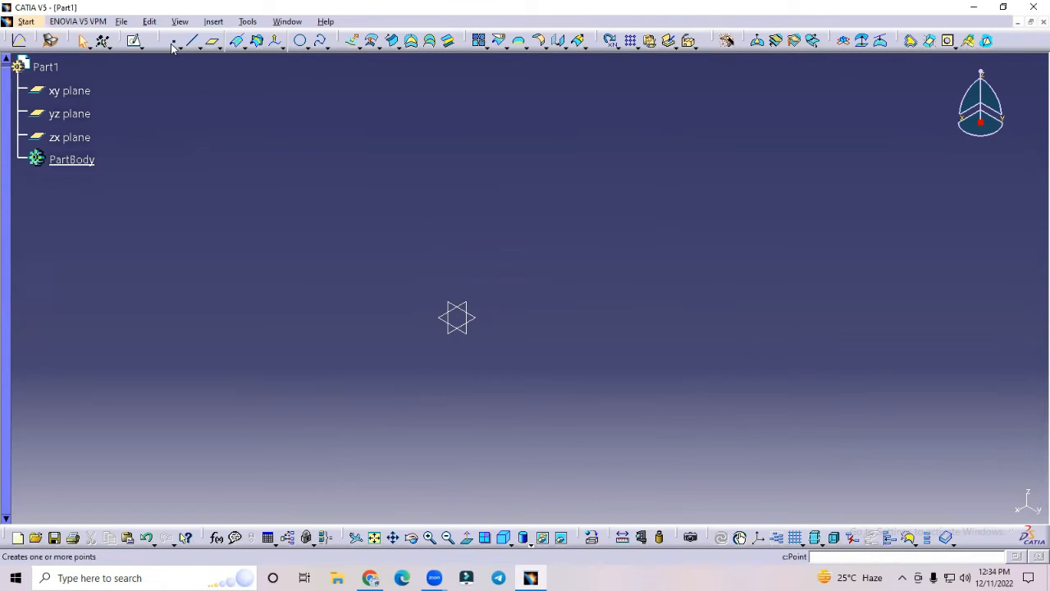
{"action": "left_click", "coordinate": [430, 289]}
{"action": "left_click", "coordinate": [349, 206]}
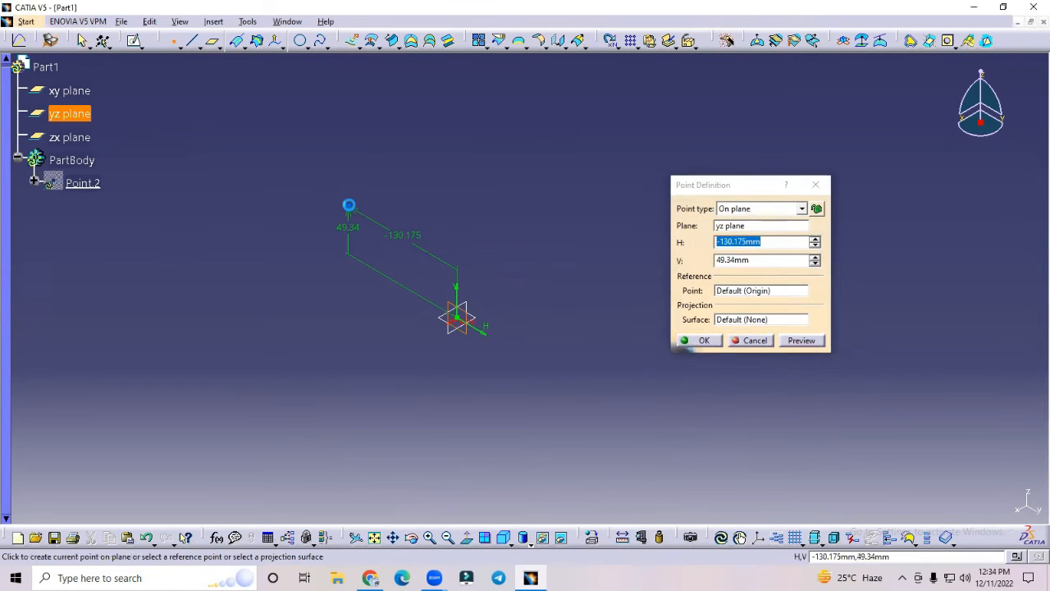
{"action": "key", "text": "Return"}
Create a second point on the yz plane at about H 105 mm and V 206 mm.
{"action": "left_click", "coordinate": [175, 43]}
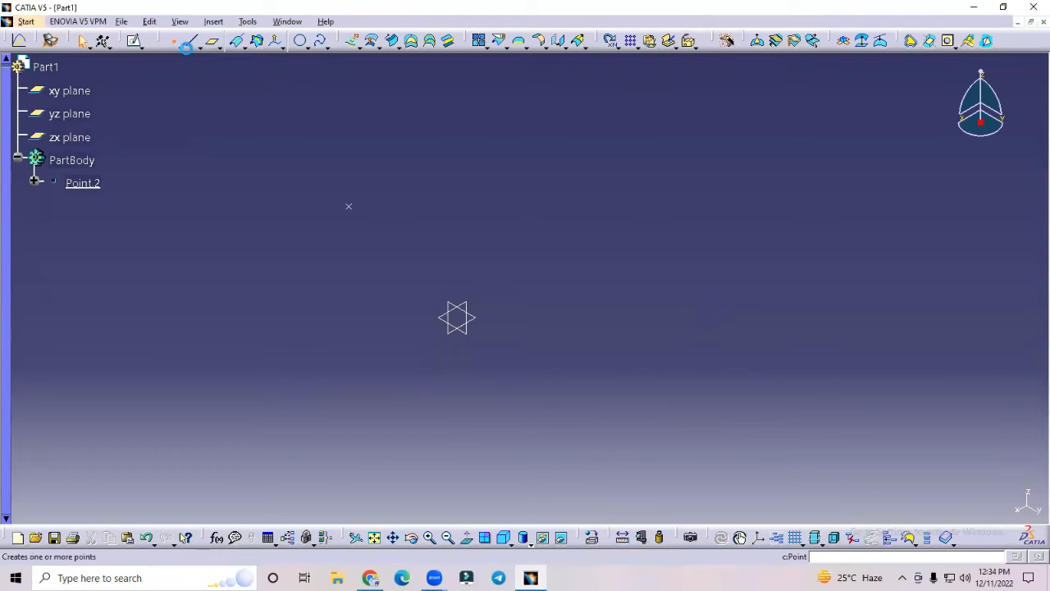
{"action": "left_click", "coordinate": [461, 305]}
{"action": "left_click", "coordinate": [543, 167]}
{"action": "key", "text": "Return"}
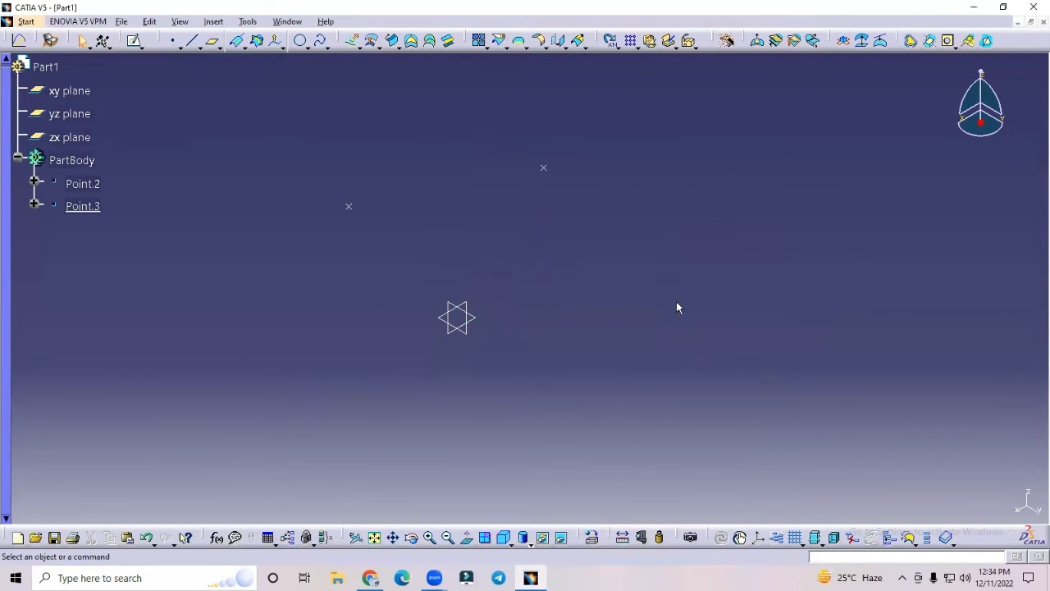
Create a third point on the zx plane, well below the second point and slightly farther out from the origin.
{"action": "left_click", "coordinate": [176, 43]}
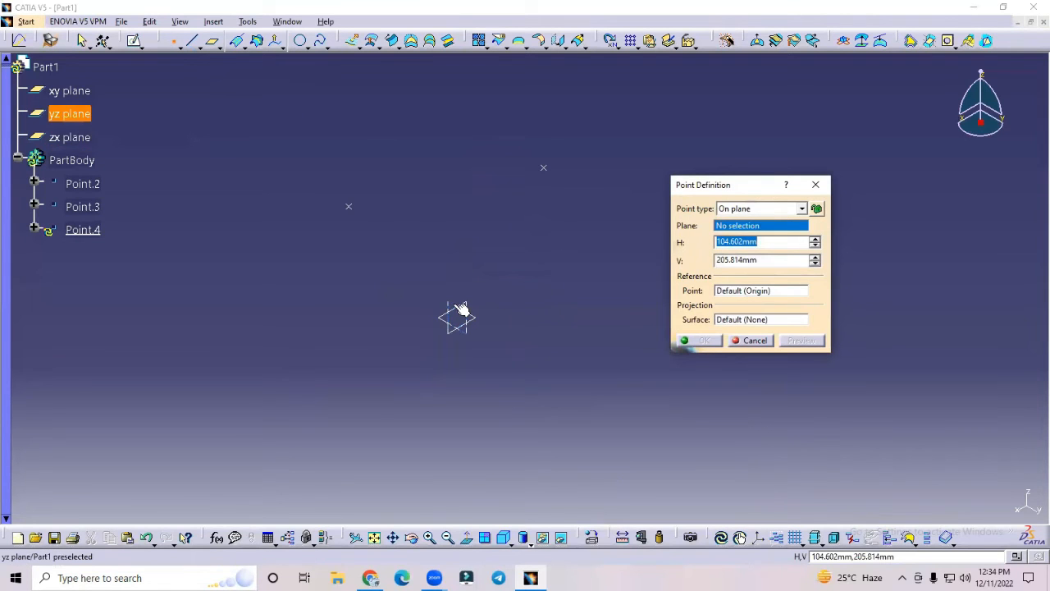
{"action": "left_click", "coordinate": [487, 298]}
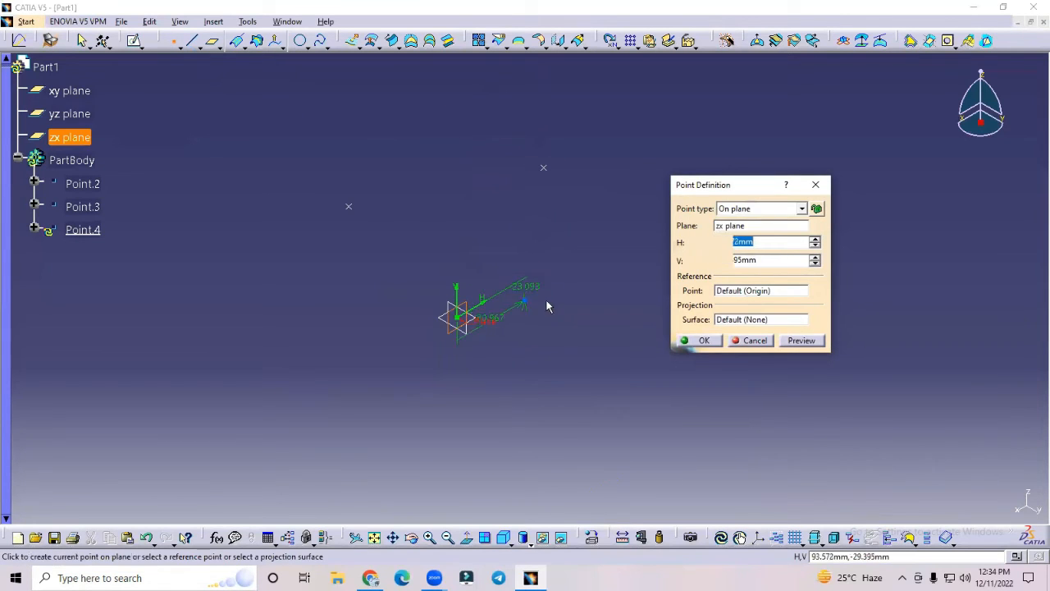
{"action": "left_click", "coordinate": [579, 329]}
{"action": "left_click", "coordinate": [710, 341]}
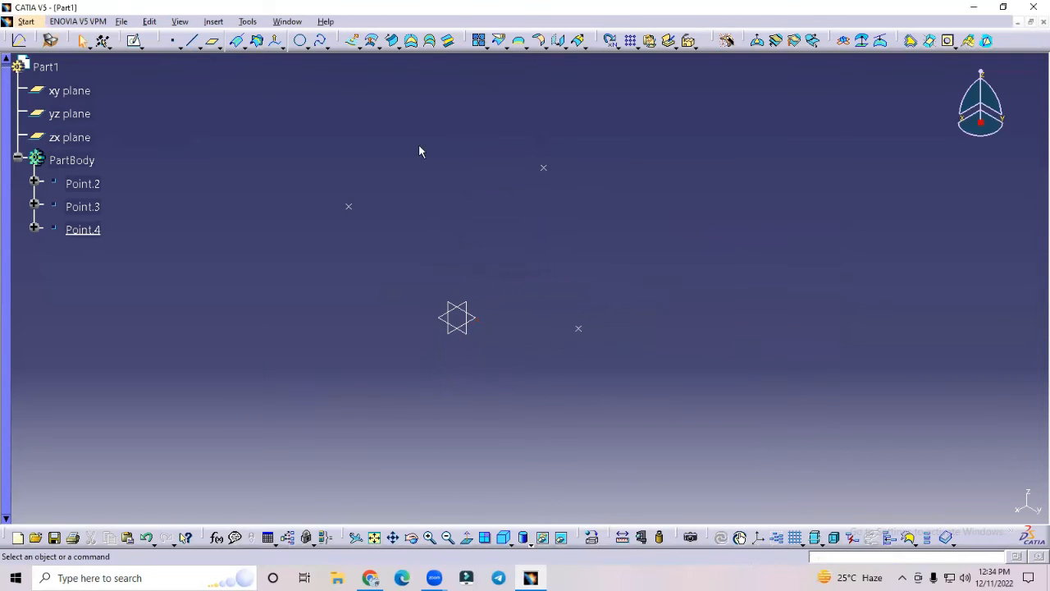
Create a point-point line from Point.2 to Point.3.
{"action": "left_click", "coordinate": [192, 41]}
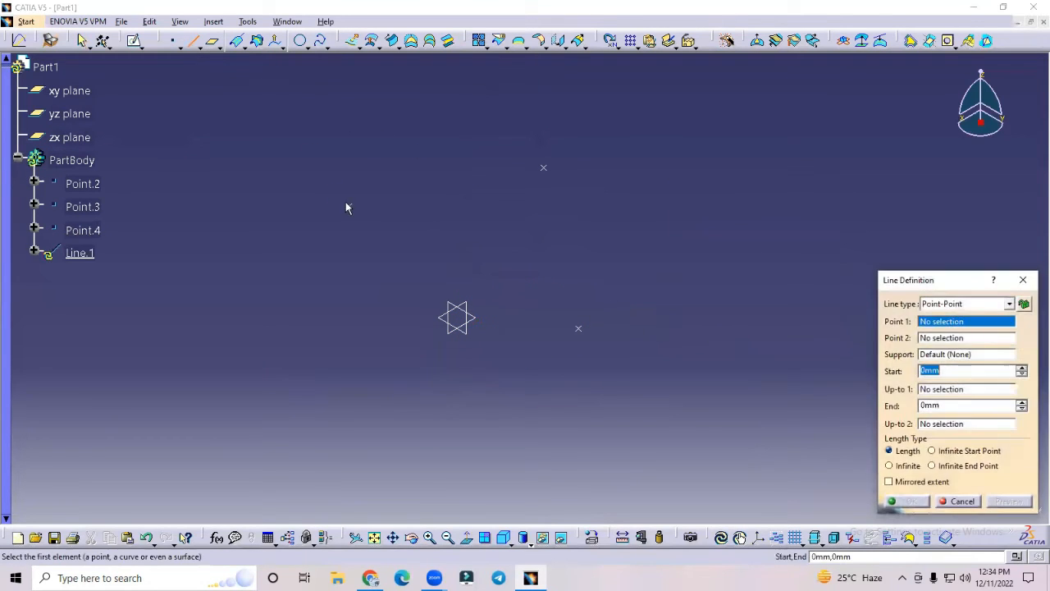
{"action": "left_click", "coordinate": [354, 211]}
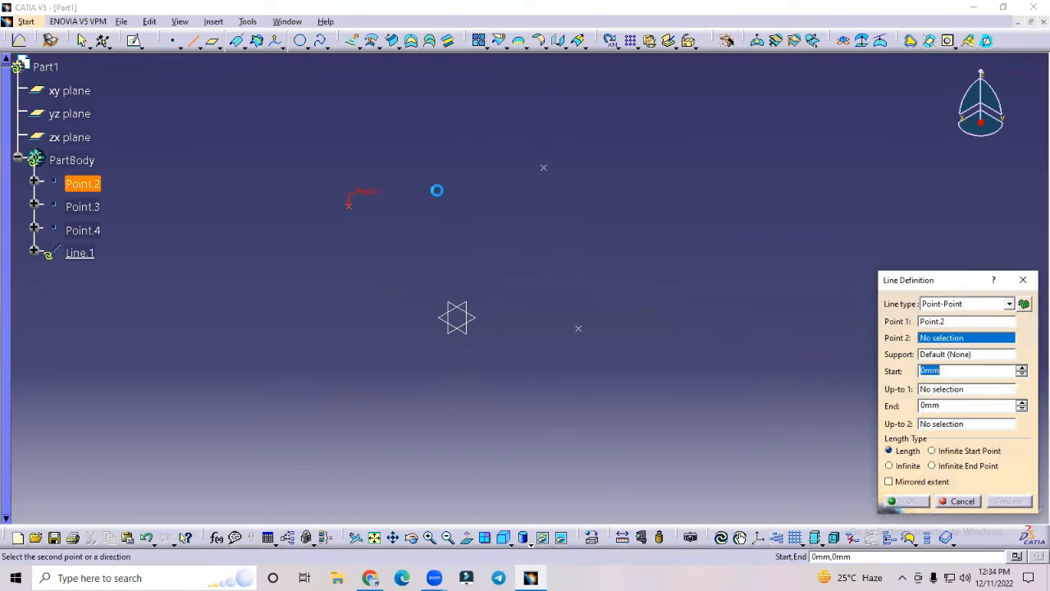
{"action": "left_click", "coordinate": [544, 168]}
{"action": "left_click", "coordinate": [910, 501]}
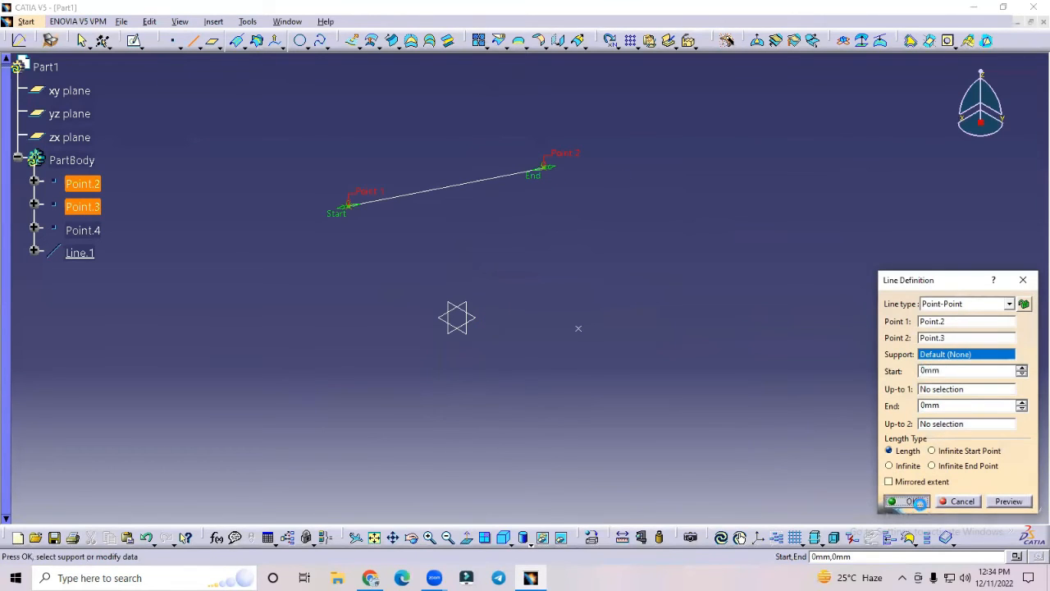
Create a point-point line from Point.3 to Point.4.
{"action": "left_click", "coordinate": [194, 43]}
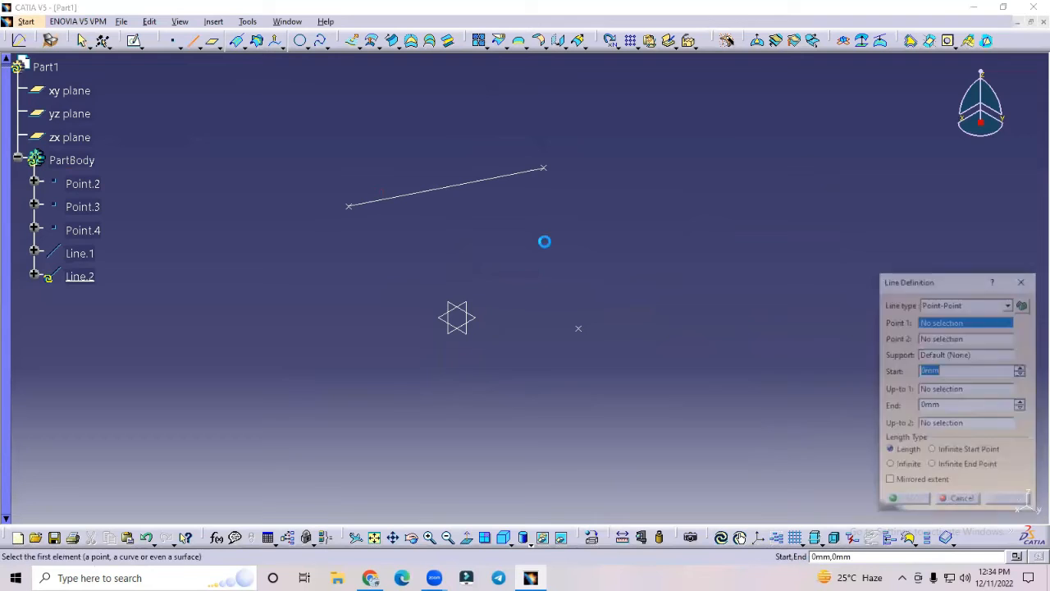
{"action": "left_click", "coordinate": [544, 168]}
{"action": "left_click", "coordinate": [579, 329]}
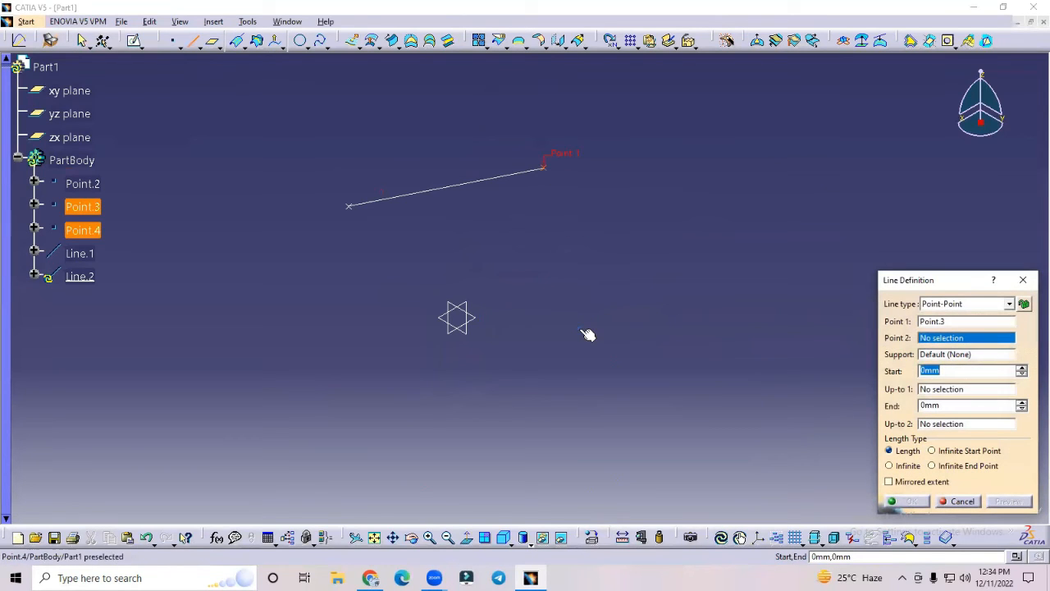
{"action": "left_click", "coordinate": [910, 501]}
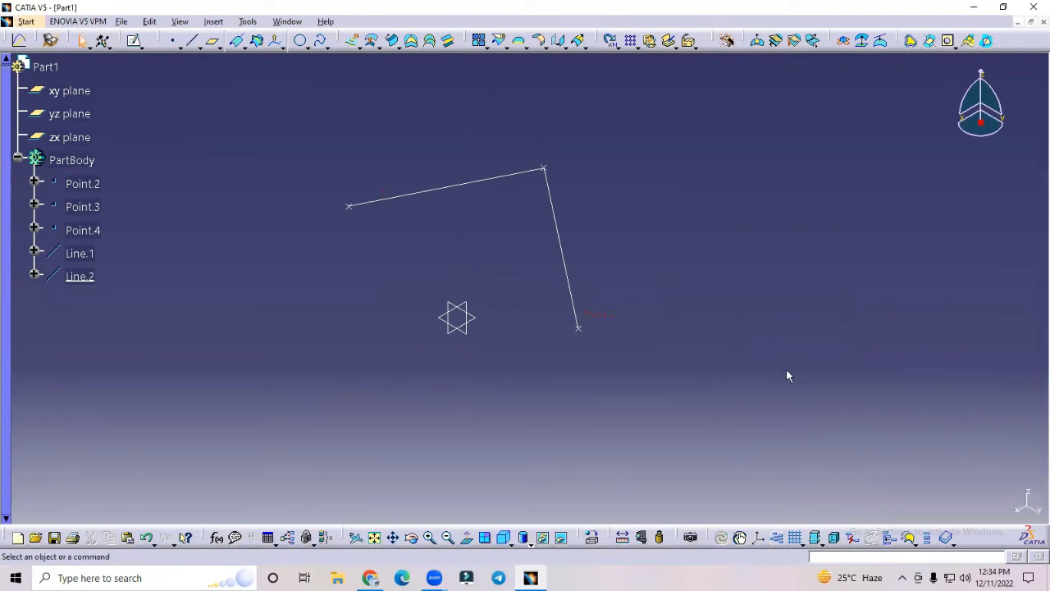
Define a corner on support between Line.1 and Line.2 with a 61 mm radius.
{"action": "left_click", "coordinate": [304, 47]}
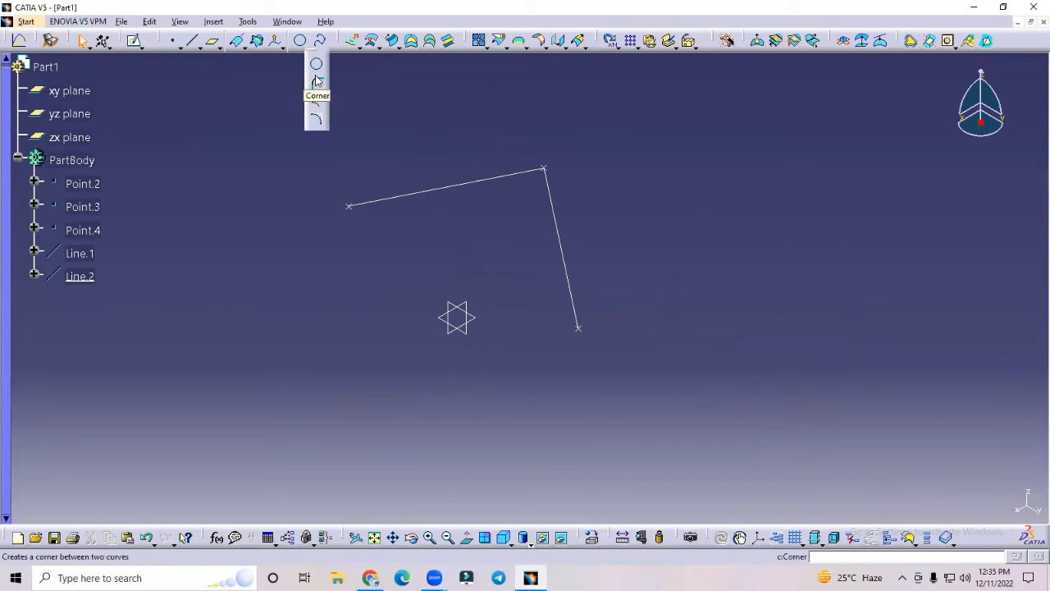
{"action": "left_click", "coordinate": [317, 80]}
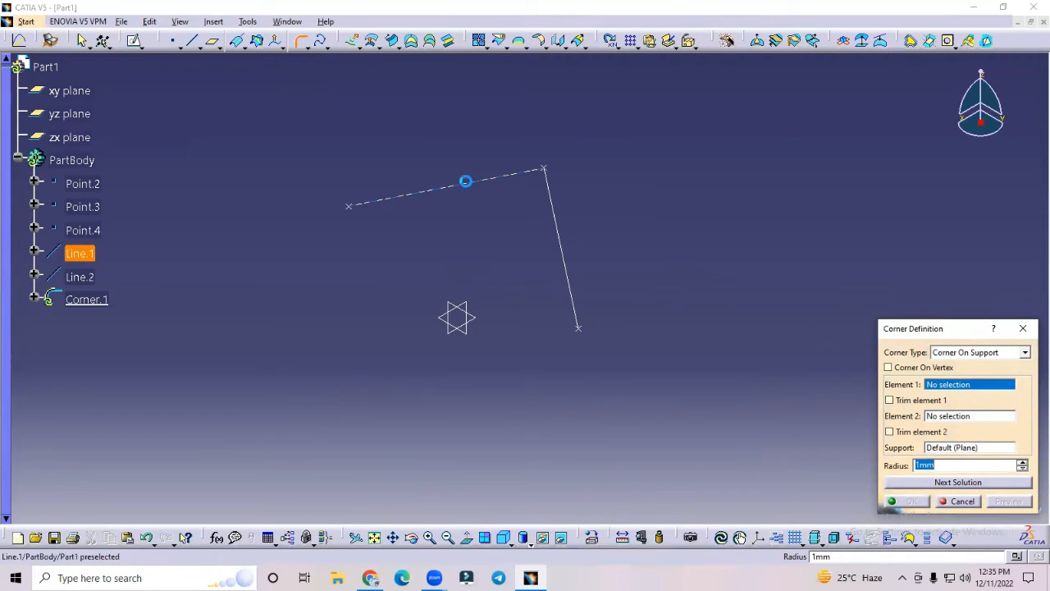
{"action": "left_click", "coordinate": [467, 182]}
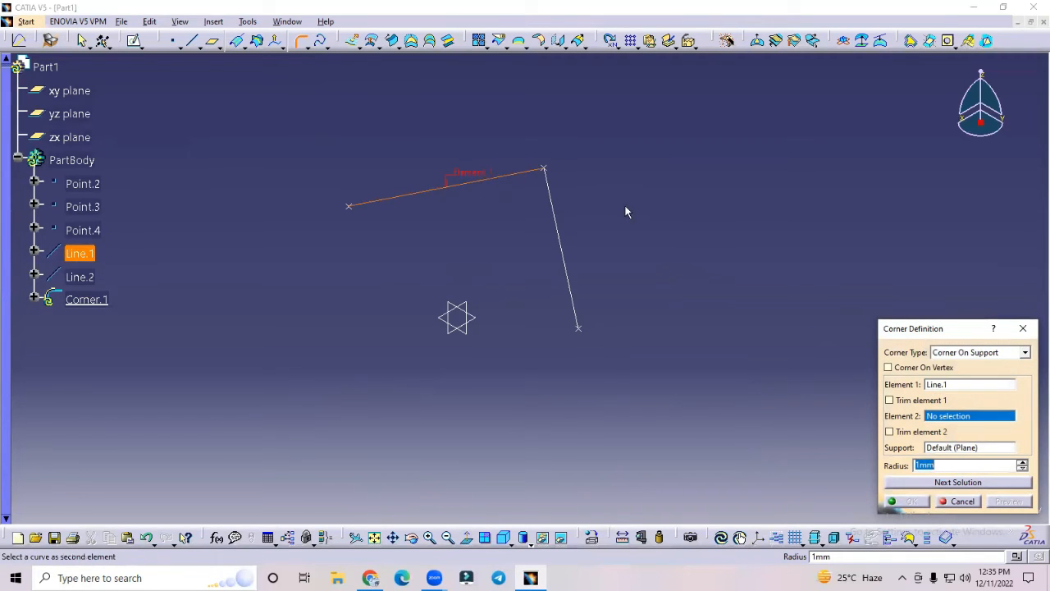
{"action": "left_click", "coordinate": [565, 253]}
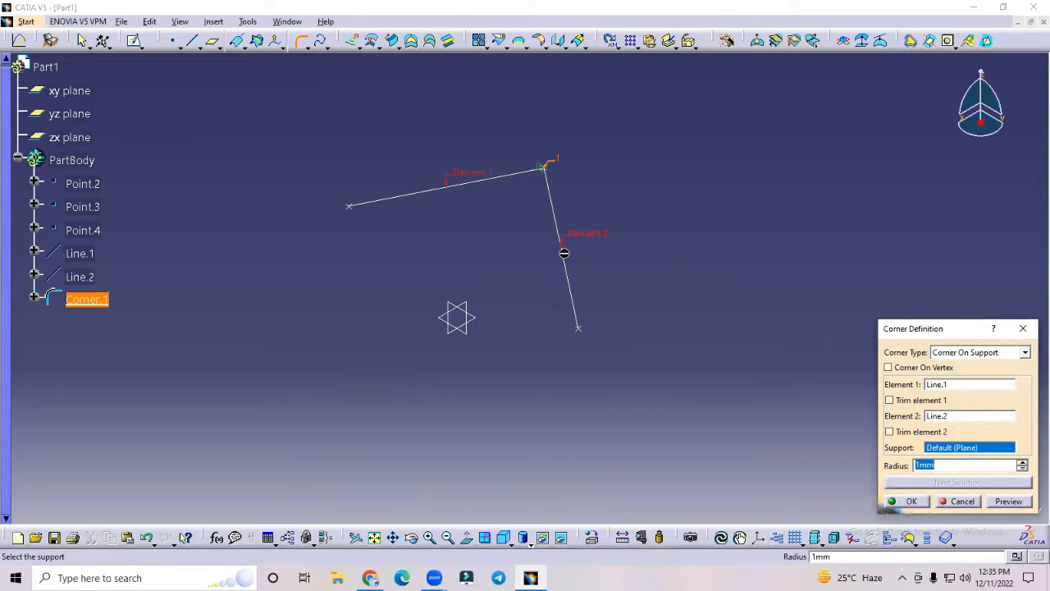
{"action": "left_click", "coordinate": [1023, 462]}
{"action": "left_click", "coordinate": [1023, 462]}
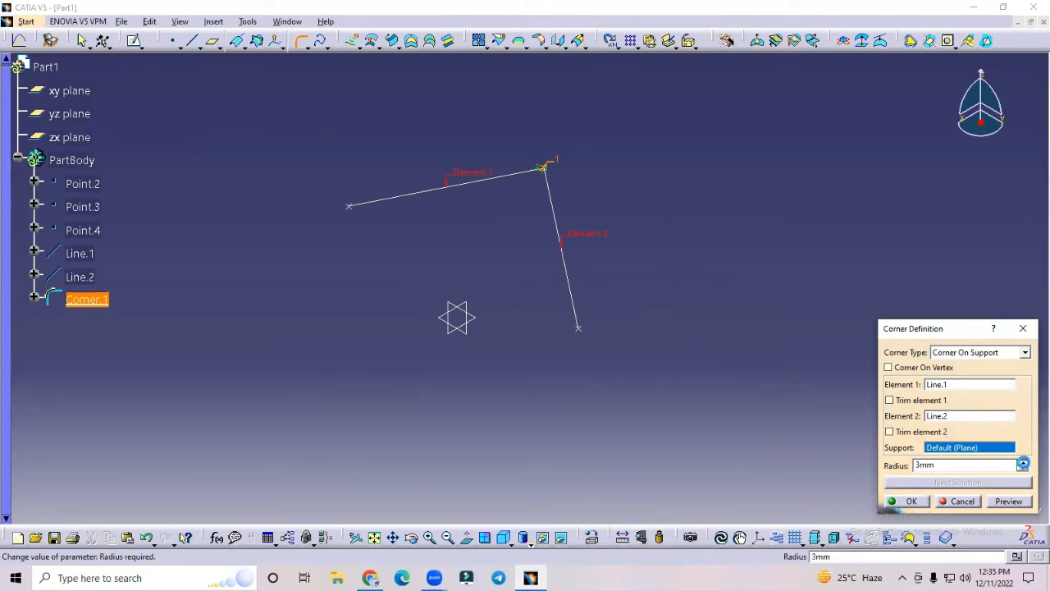
{"action": "left_click", "coordinate": [1023, 463]}
{"action": "left_click", "coordinate": [1022, 463]}
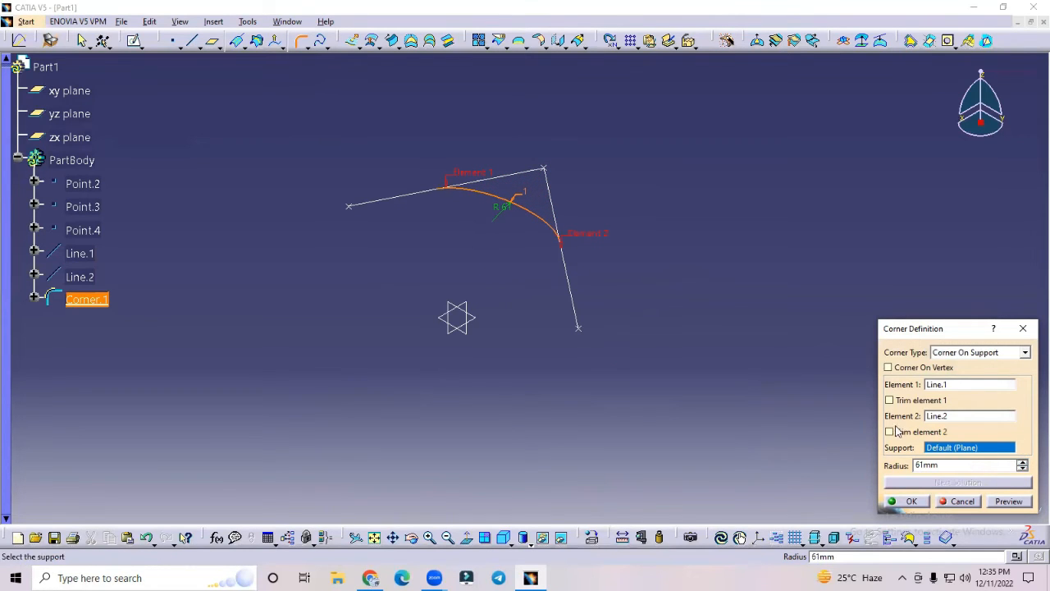
Trim both line elements to the corner and create it.
{"action": "left_click", "coordinate": [890, 400]}
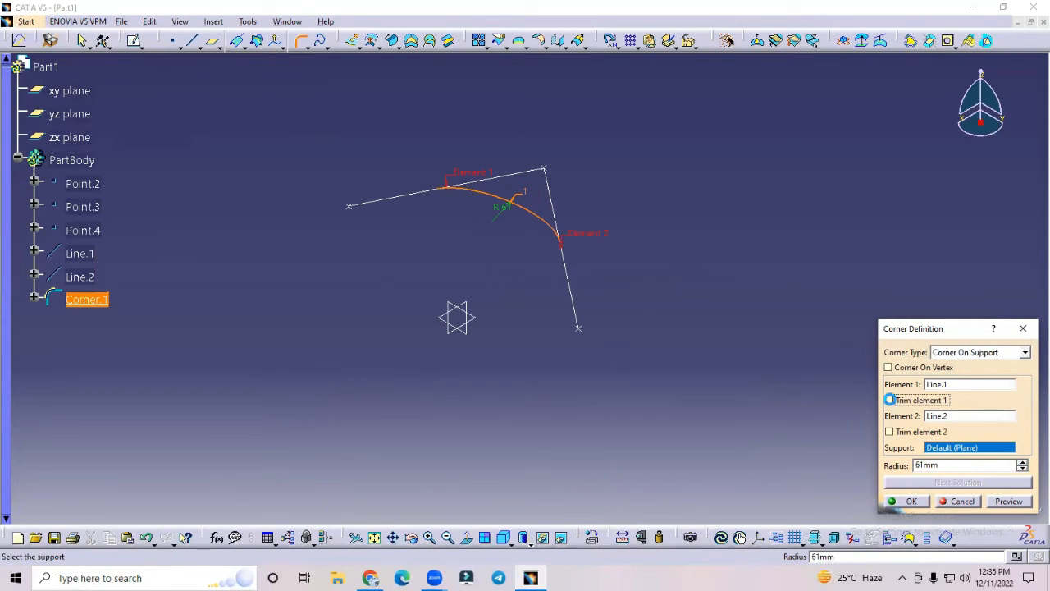
{"action": "left_click", "coordinate": [890, 433]}
{"action": "left_click", "coordinate": [1008, 500]}
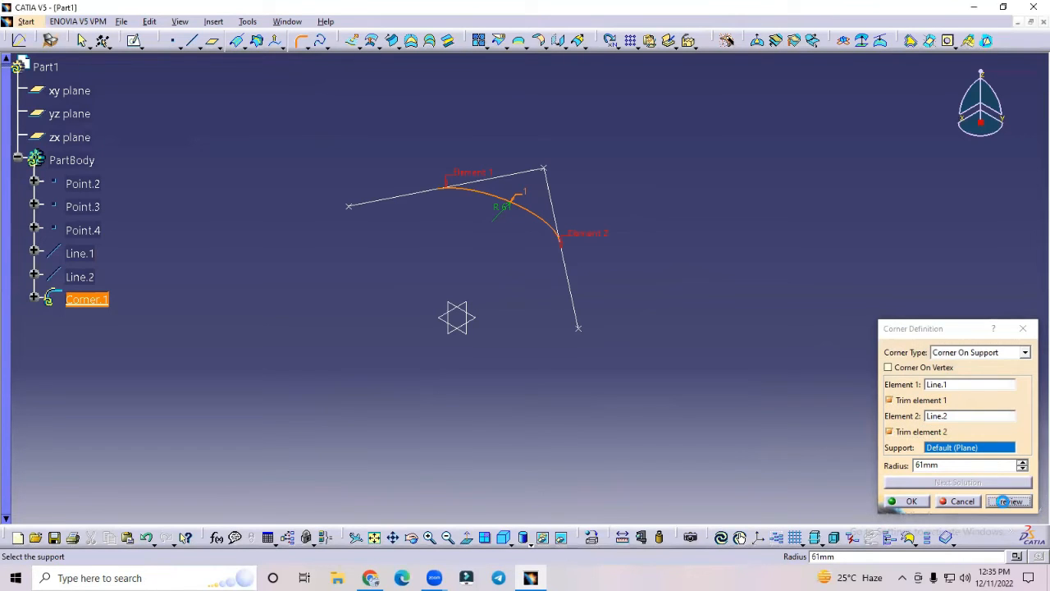
{"action": "left_click", "coordinate": [907, 501]}
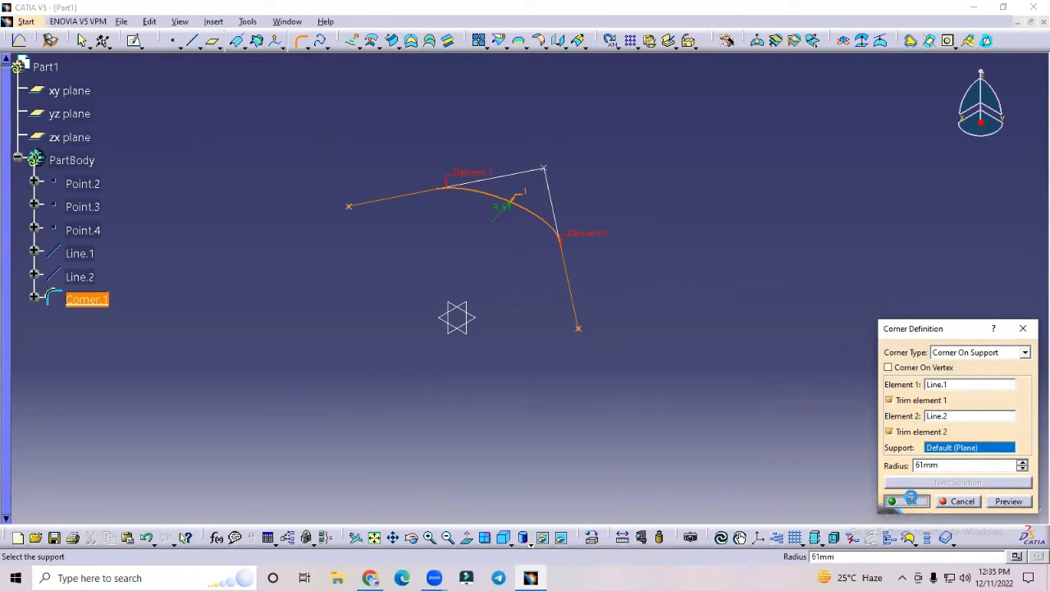
{"action": "middle_click_drag", "start_coordinate": [645, 242], "coordinate": [658, 159]}
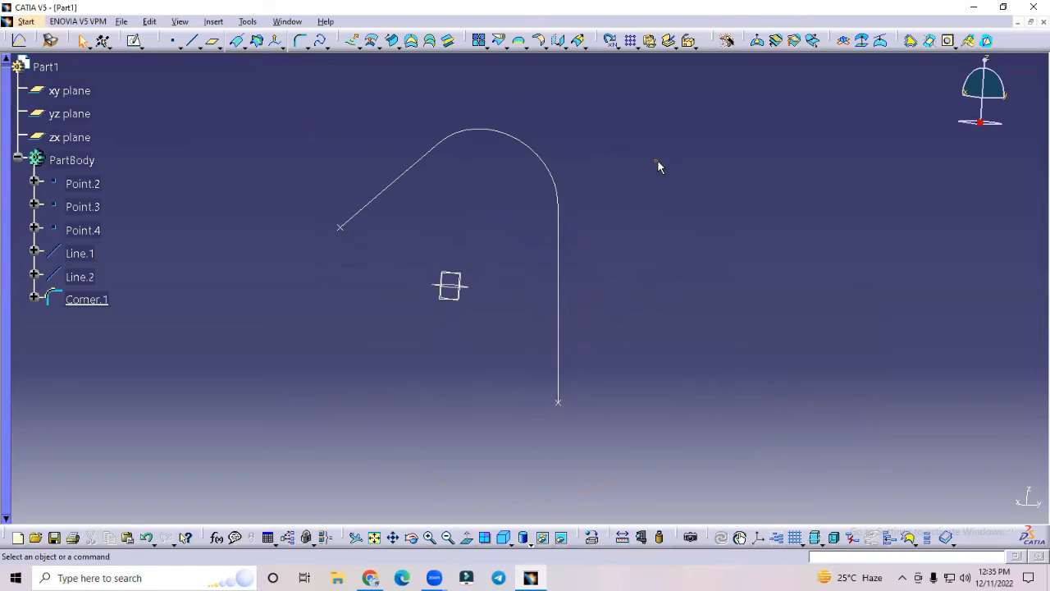
{"action": "left_click", "coordinate": [307, 48]}
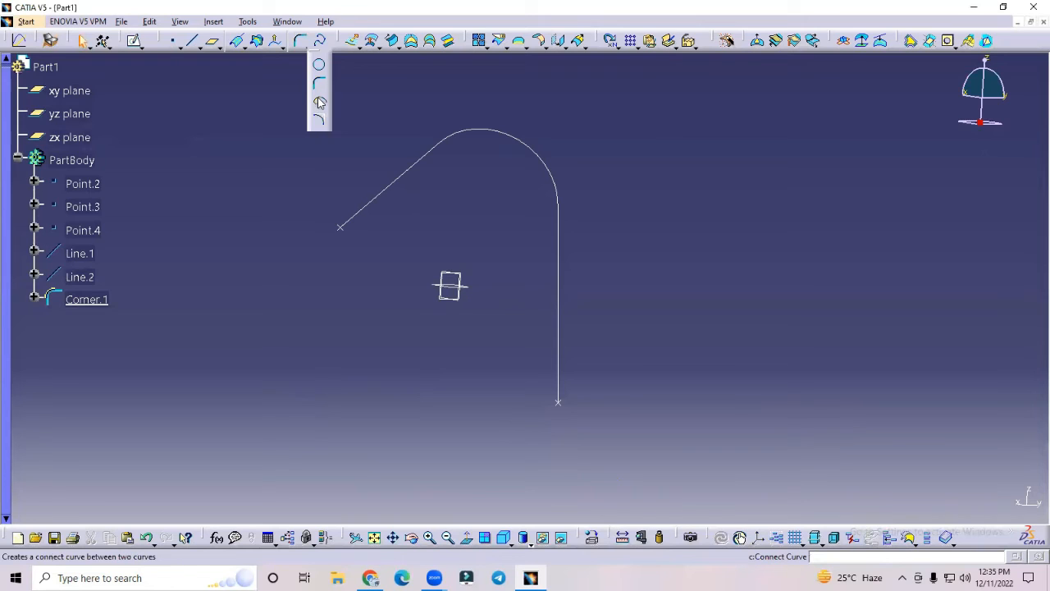
{"action": "left_click", "coordinate": [319, 102]}
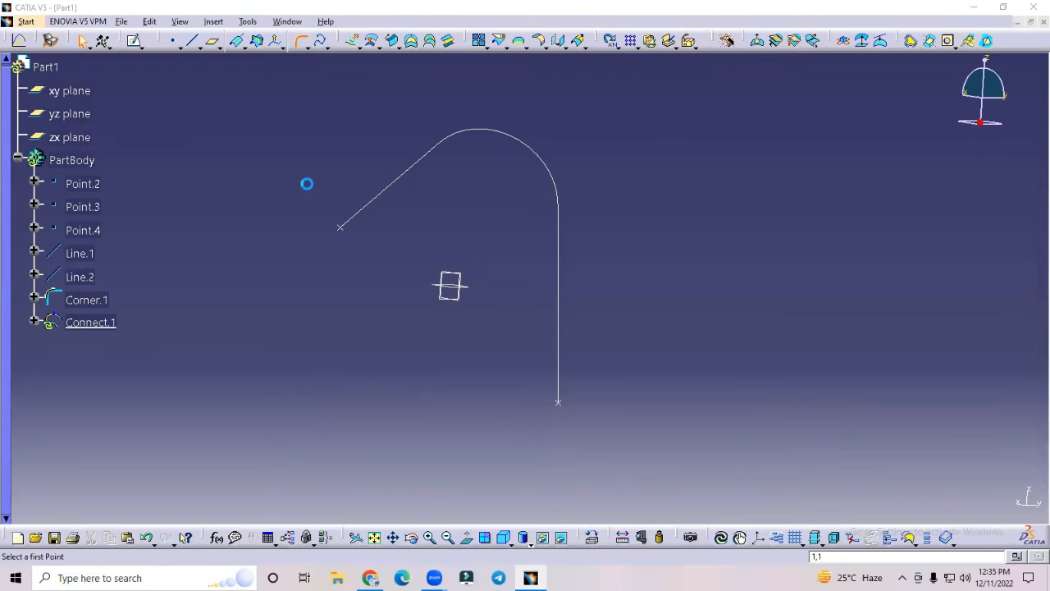
{"action": "left_click", "coordinate": [341, 227]}
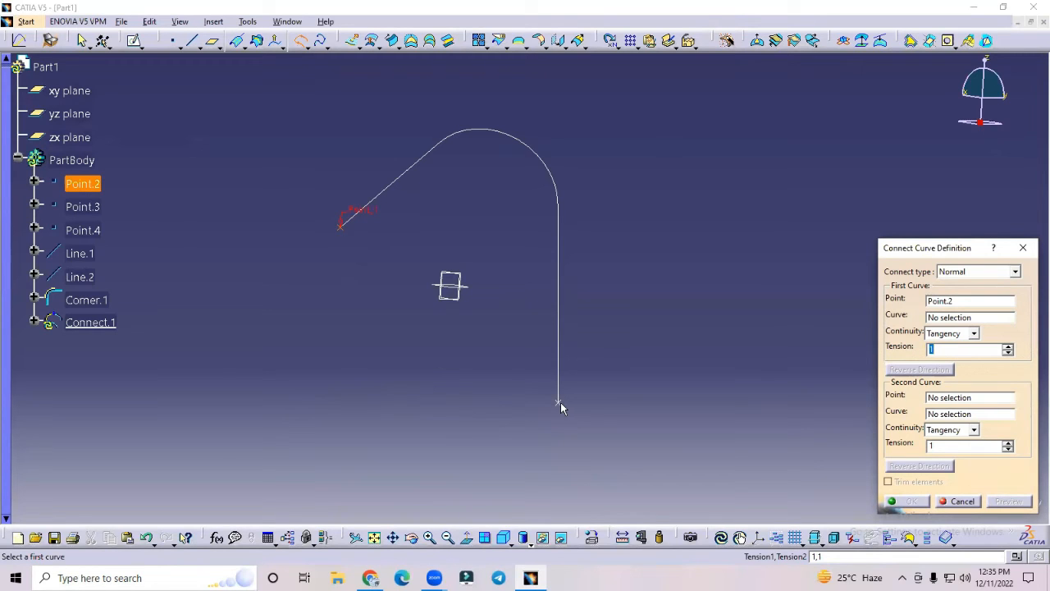
{"action": "left_click", "coordinate": [447, 145]}
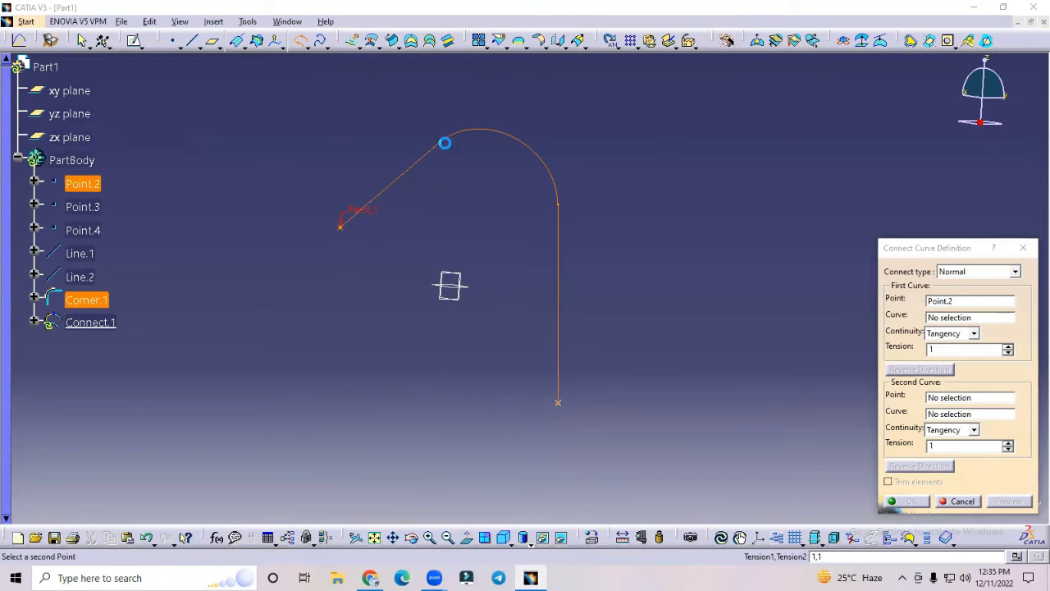
{"action": "left_click", "coordinate": [558, 402]}
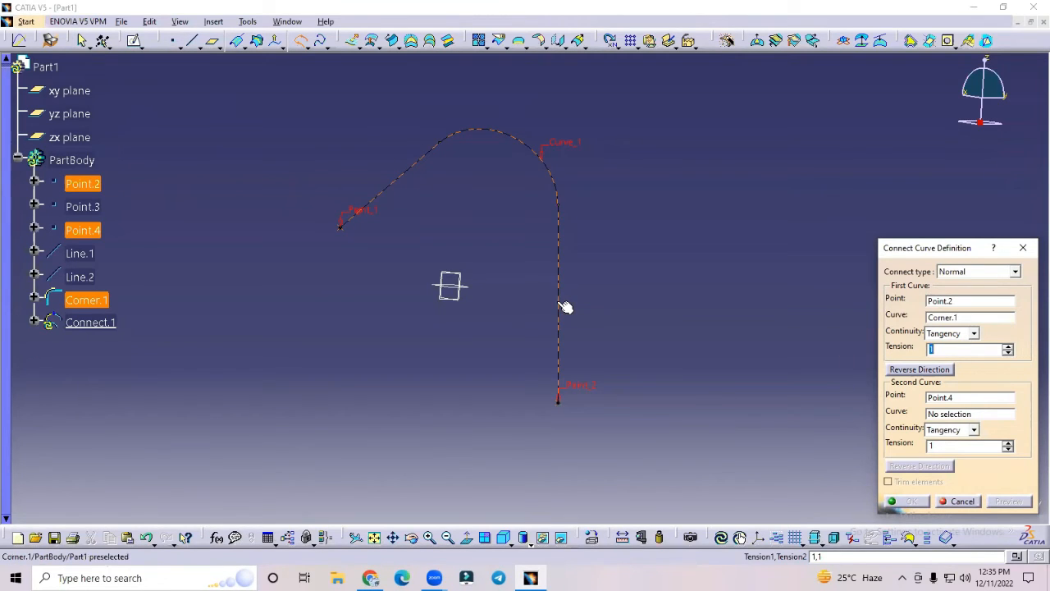
{"action": "left_click", "coordinate": [971, 504]}
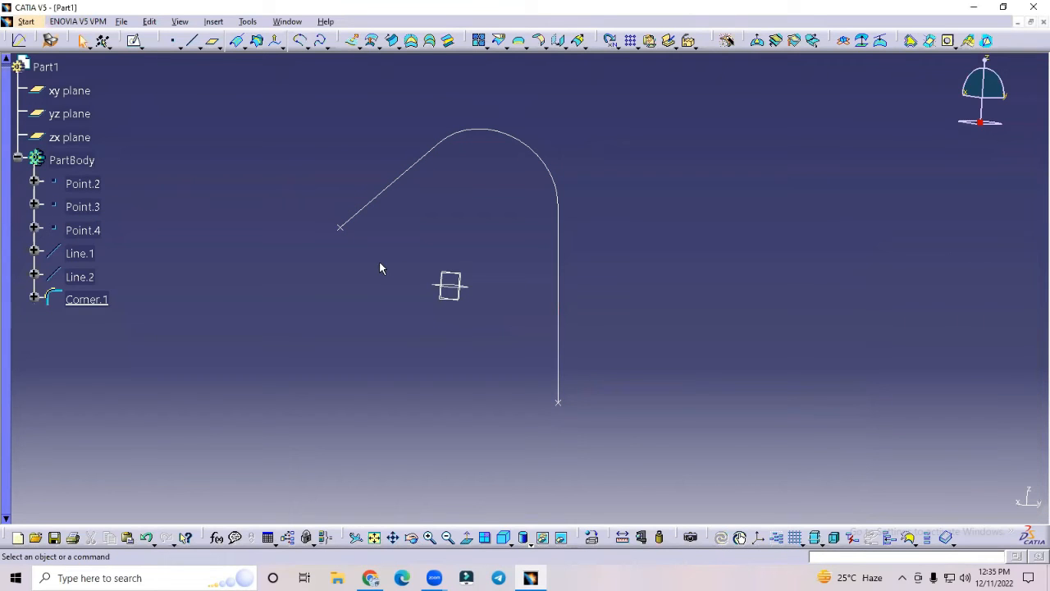
Undo the trimmed corner between Line.1 and Line.2.
{"action": "key", "text": "ctrl+z"}
{"action": "middle_click_drag", "start_coordinate": [525, 286], "coordinate": [483, 379]}
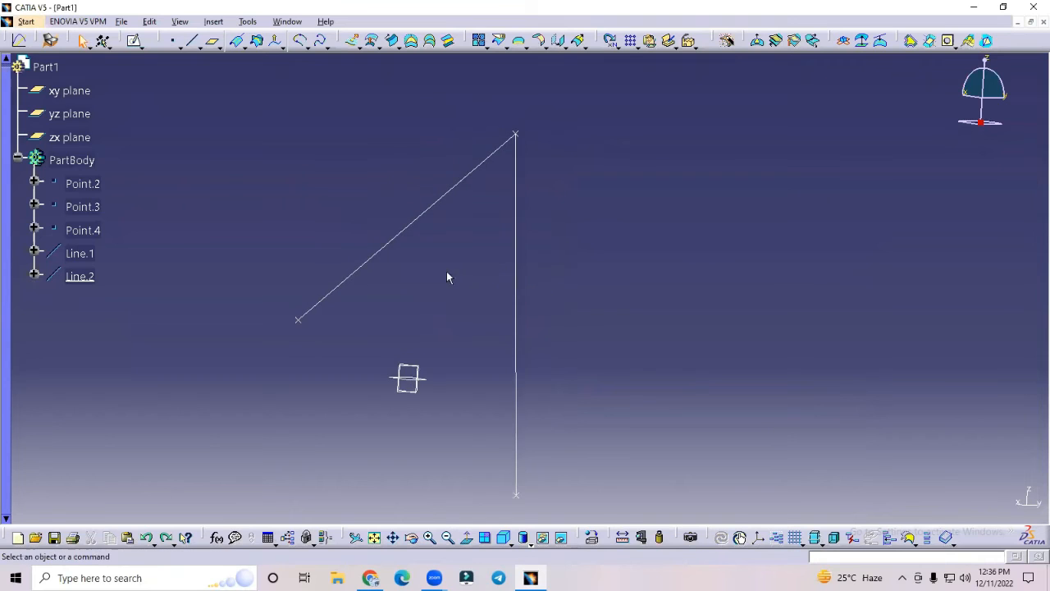
Define a normal connect curve from Point.2 on Line.1 to Point.4 on Line.2.
{"action": "left_click", "coordinate": [302, 42]}
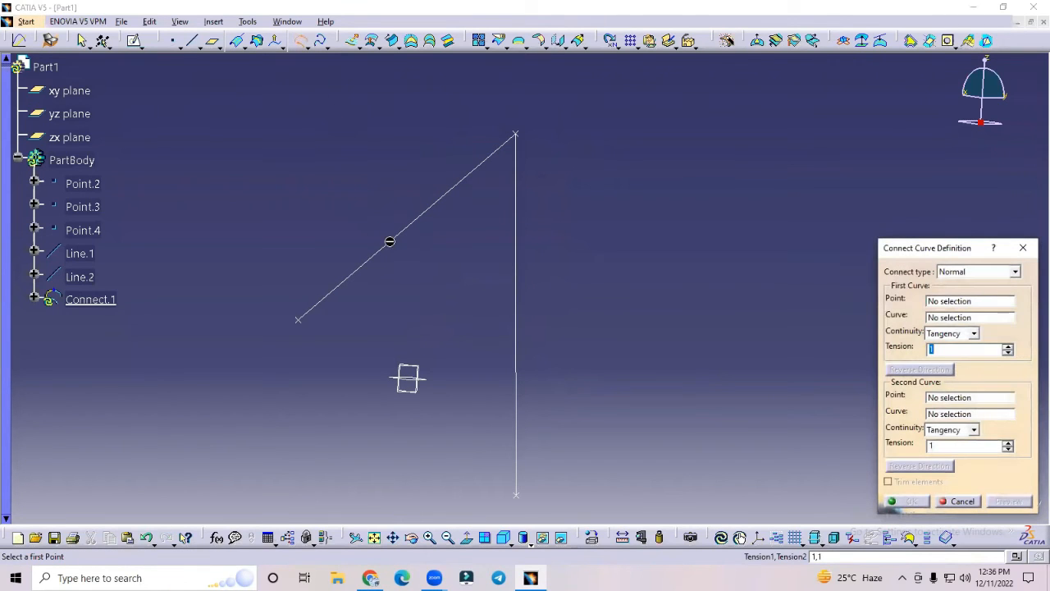
{"action": "left_click", "coordinate": [302, 320]}
{"action": "left_click", "coordinate": [359, 279]}
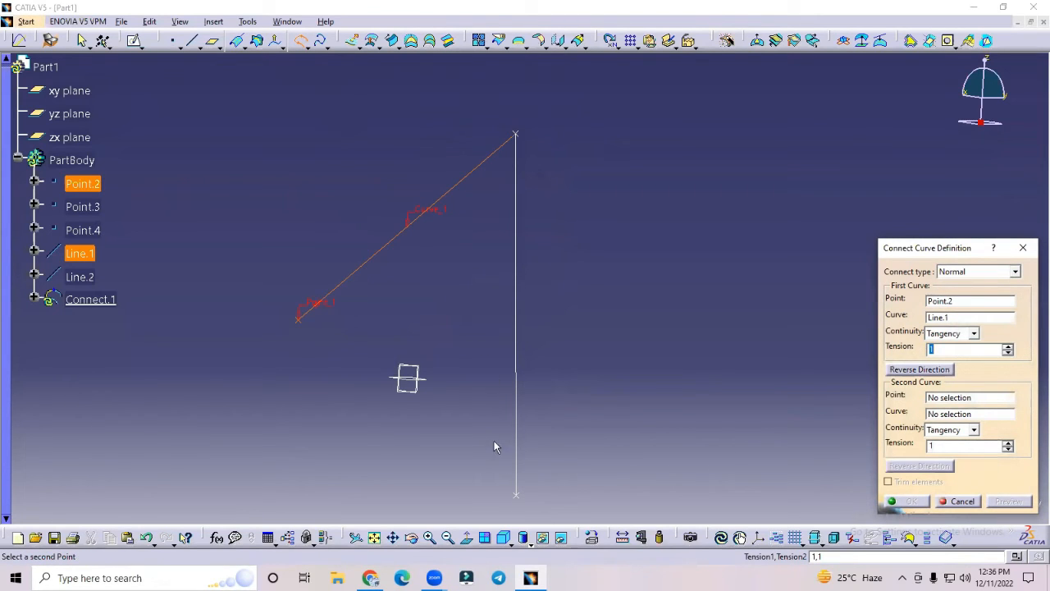
{"action": "left_click", "coordinate": [521, 498]}
{"action": "left_click", "coordinate": [513, 428]}
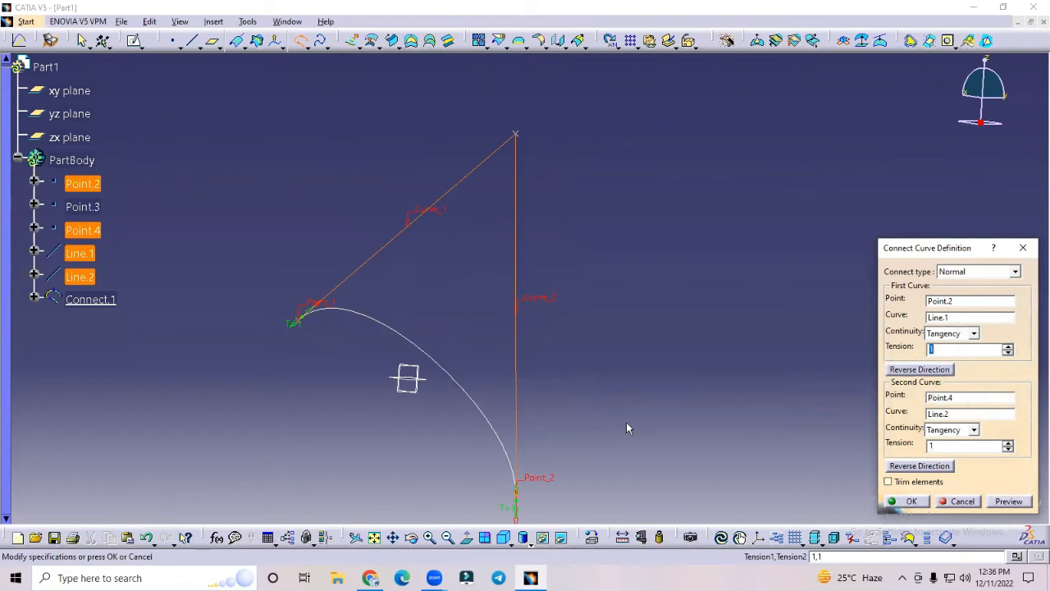
Reverse the connect curve's direction at both its first and second curve.
{"action": "left_click", "coordinate": [916, 466]}
{"action": "left_click", "coordinate": [903, 370]}
{"action": "middle_click_drag", "start_coordinate": [677, 345], "coordinate": [685, 311]}
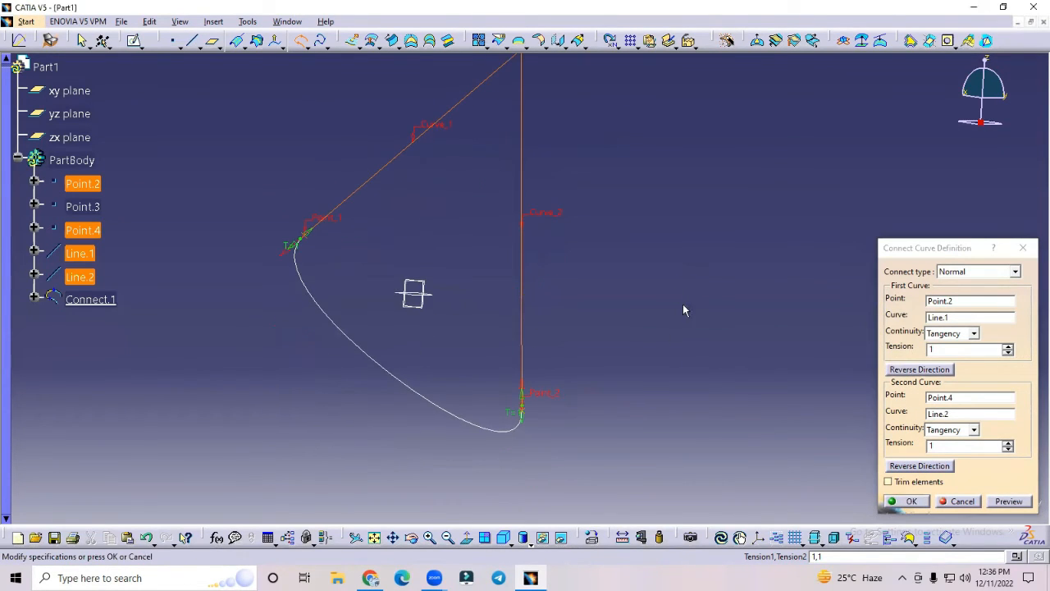
Set the connect curve's tension at the first curve to 3.
{"action": "left_click", "coordinate": [1008, 346]}
{"action": "left_click", "coordinate": [1009, 347]}
{"action": "left_click", "coordinate": [1008, 346]}
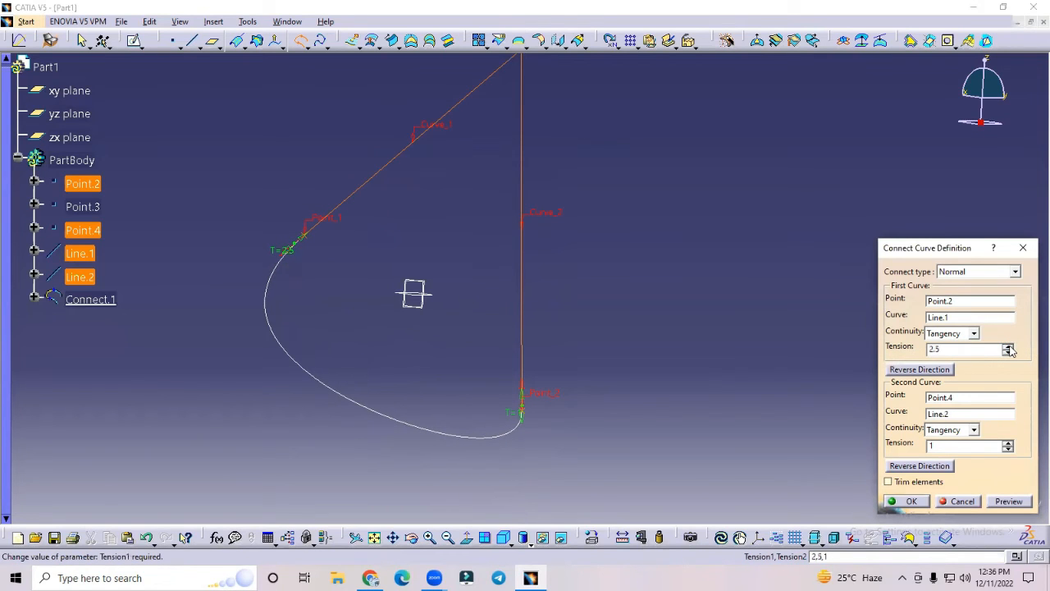
{"action": "left_click", "coordinate": [1008, 346]}
{"action": "left_click", "coordinate": [1008, 347]}
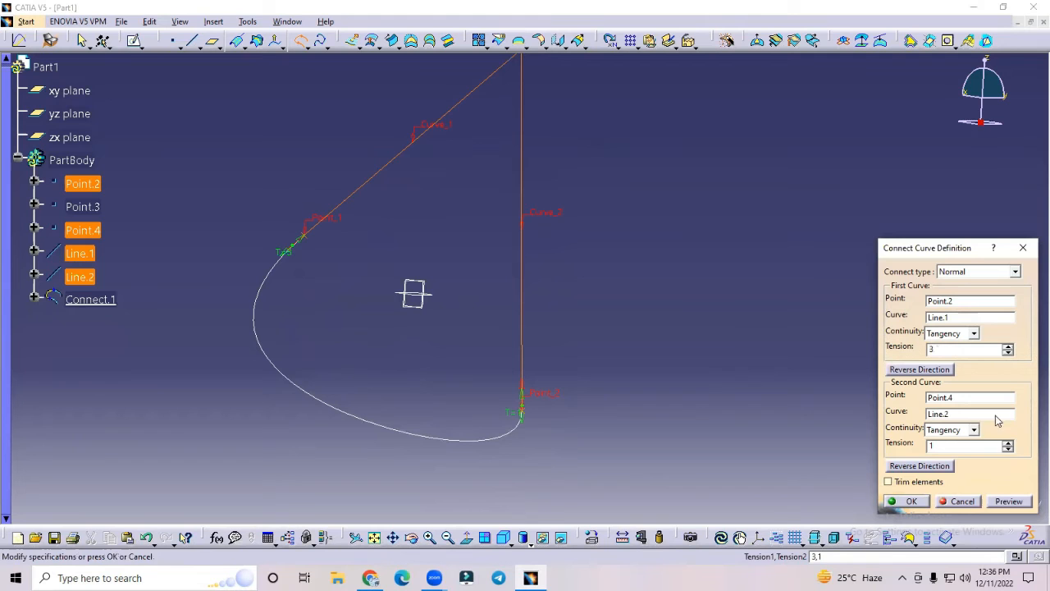
Set the tension at the second curve to 2.1 and create the connect curve.
{"action": "left_click", "coordinate": [1008, 445]}
{"action": "left_click", "coordinate": [1008, 445]}
{"action": "left_click", "coordinate": [1008, 445]}
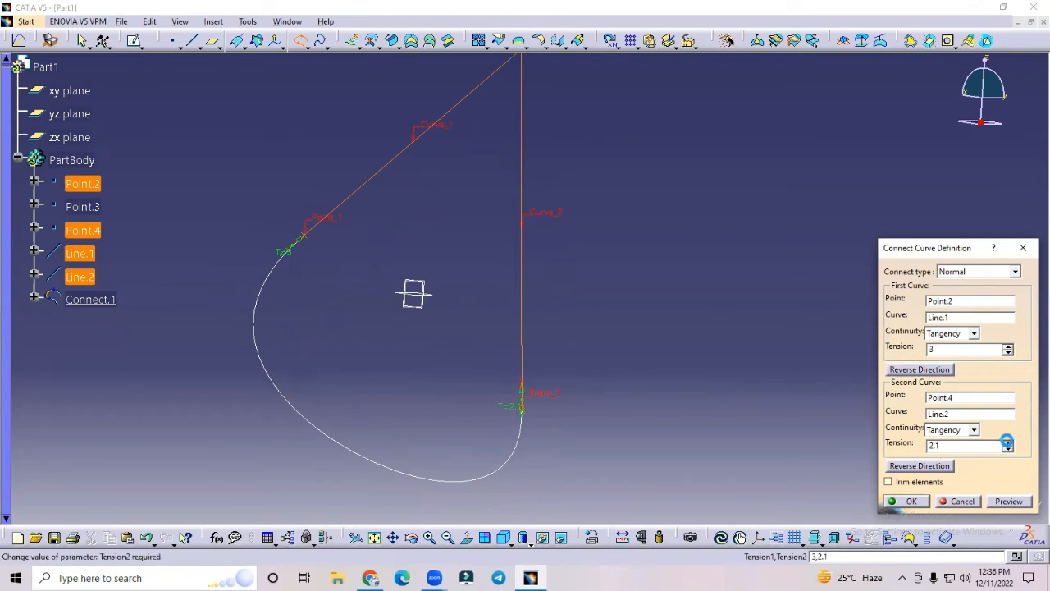
{"action": "middle_click_drag", "start_coordinate": [780, 340], "coordinate": [646, 157]}
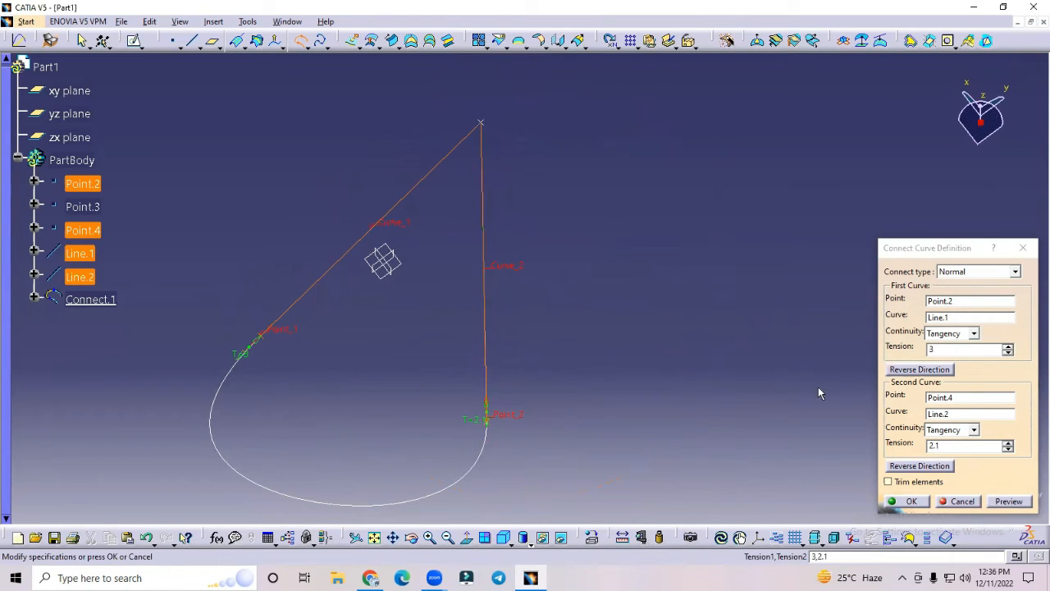
{"action": "left_click", "coordinate": [916, 503]}
Create a fill surface bounded by Connect.1, Line.1 and Line.2.
{"action": "middle_click_drag", "start_coordinate": [724, 391], "coordinate": [623, 382]}
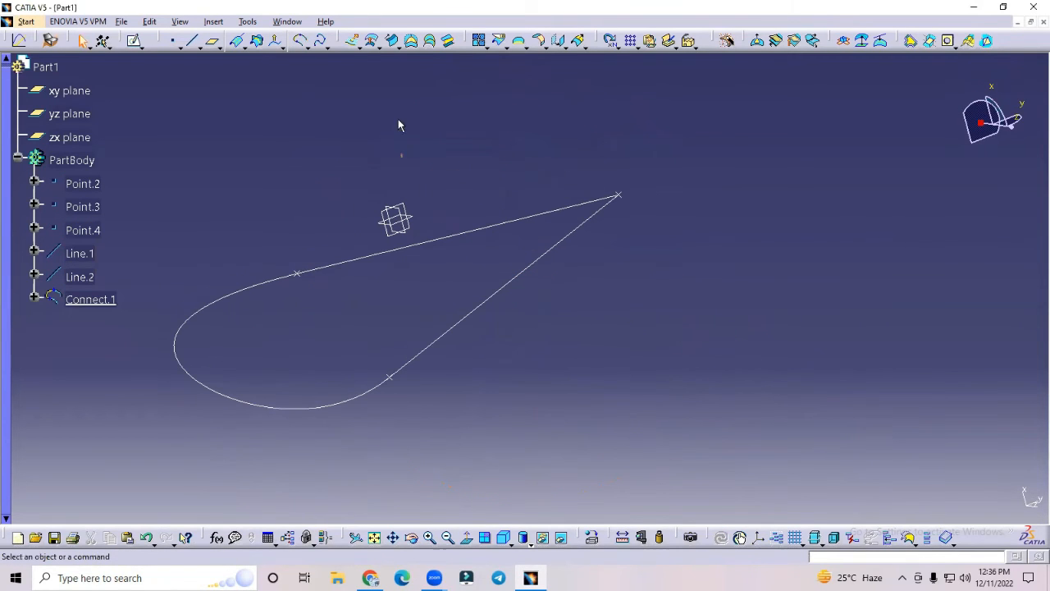
{"action": "left_click", "coordinate": [412, 43]}
{"action": "left_click", "coordinate": [253, 284]}
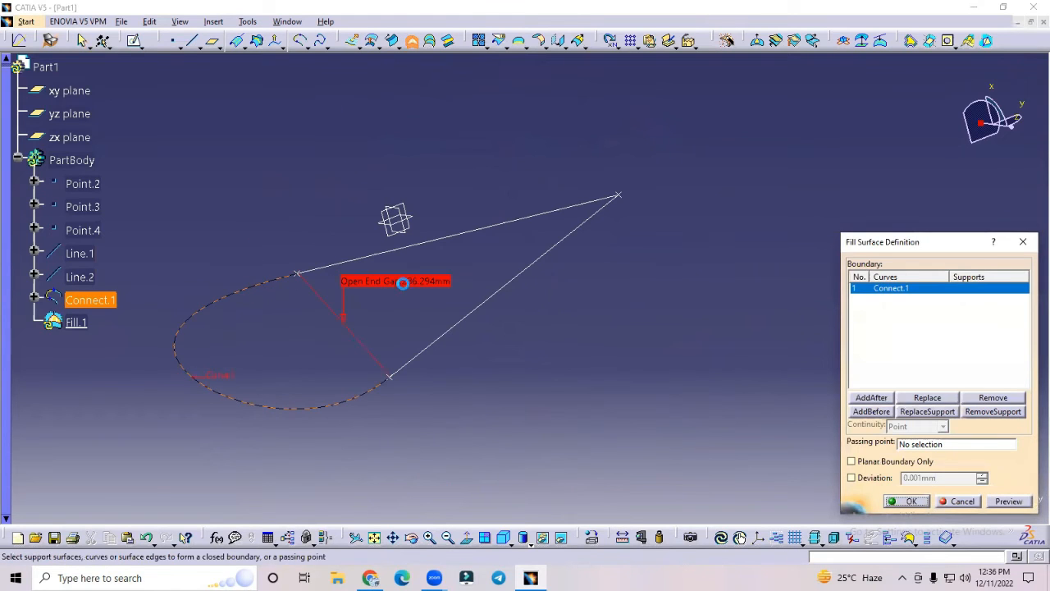
{"action": "left_click", "coordinate": [481, 231]}
{"action": "left_click", "coordinate": [514, 279]}
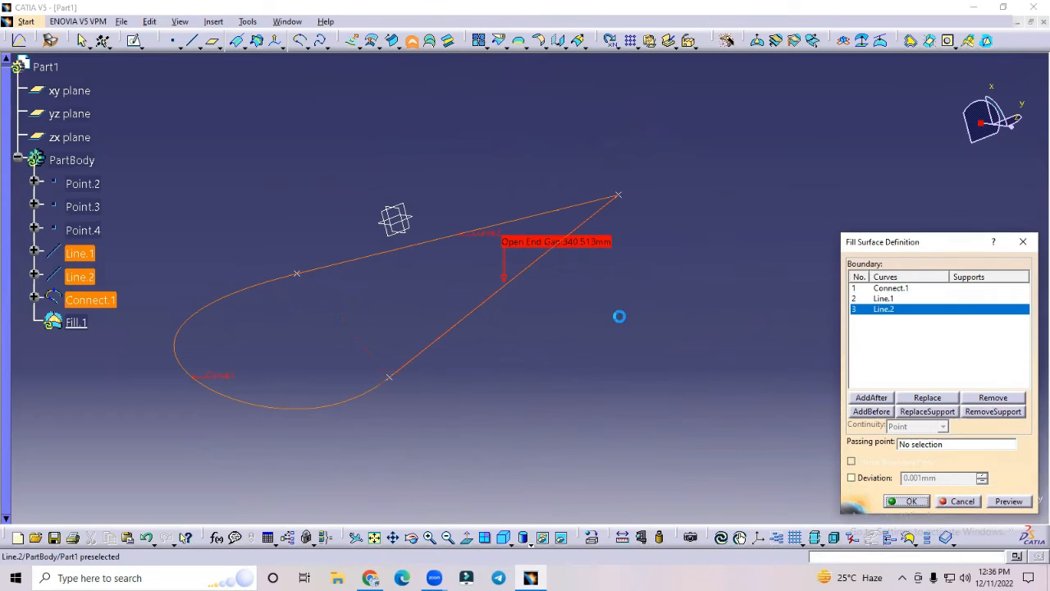
{"action": "left_click", "coordinate": [903, 501]}
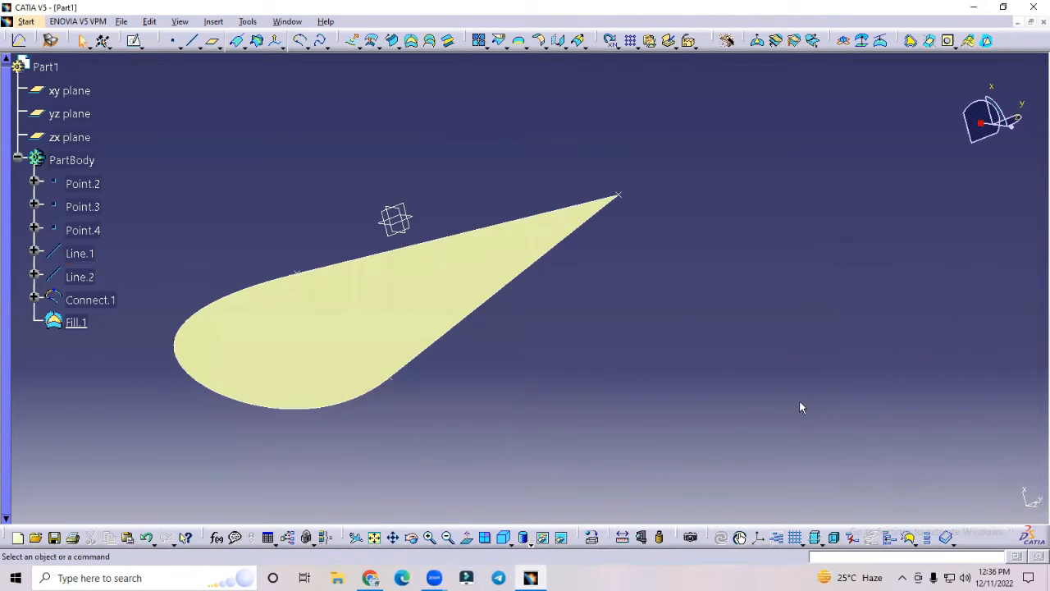
{"action": "mouse_move", "coordinate": [578, 267]}
{"action": "middle_mouse_down"}
{"action": "mouse_move", "coordinate": [481, 169]}
{"action": "mouse_move", "coordinate": [500, 345]}
{"action": "mouse_move", "coordinate": [438, 356]}
{"action": "mouse_move", "coordinate": [574, 293]}
{"action": "mouse_move", "coordinate": [574, 251]}
{"action": "middle_mouse_up"}
{"action": "middle_click_drag", "start_coordinate": [523, 372], "coordinate": [455, 175]}
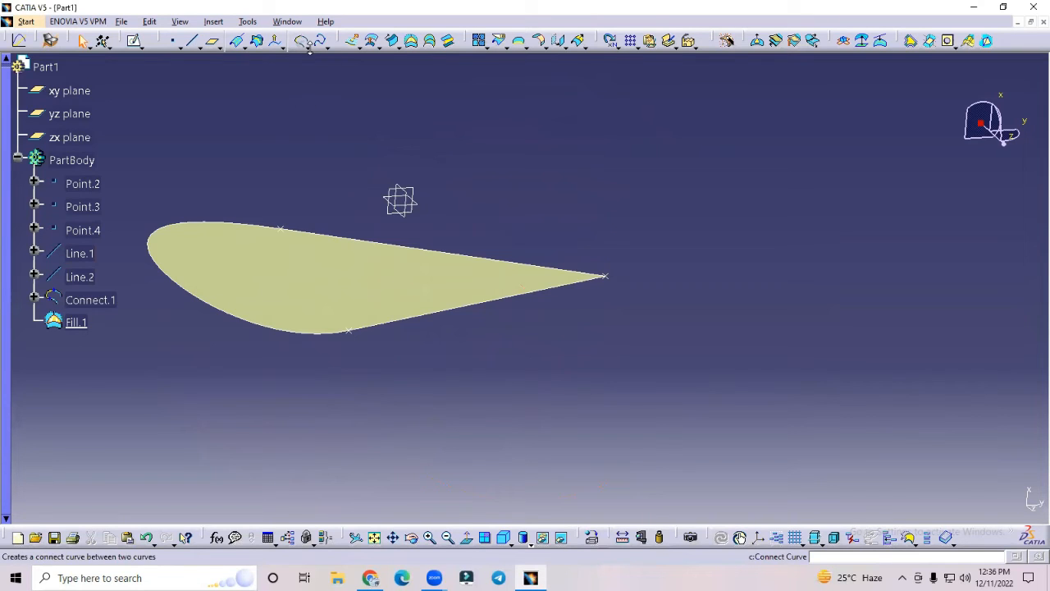
Delete the fill surface while keeping its boundary curves.
{"action": "left_click", "coordinate": [309, 48]}
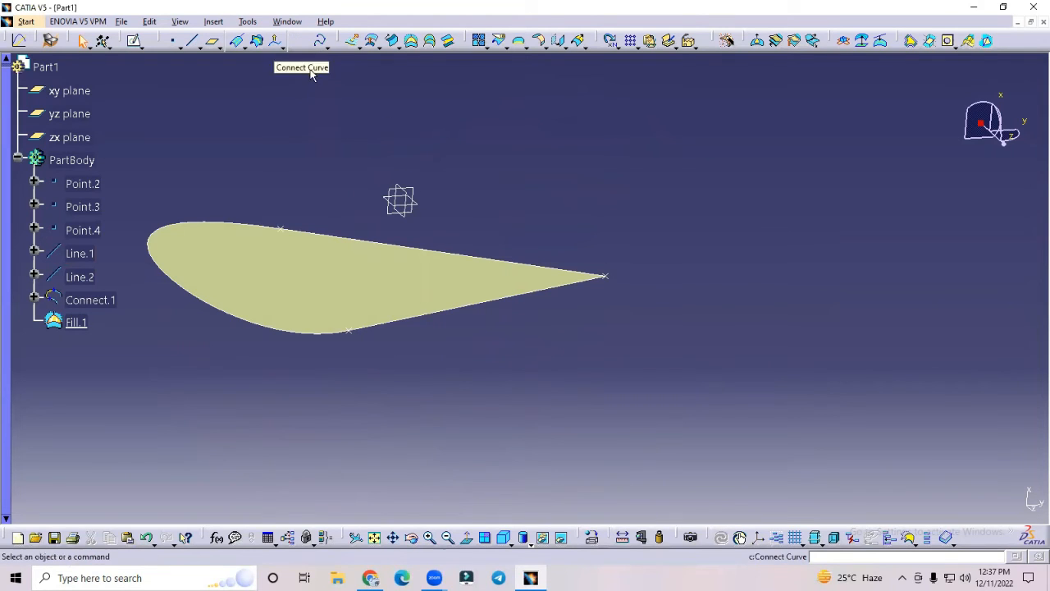
{"action": "right_click", "coordinate": [76, 322]}
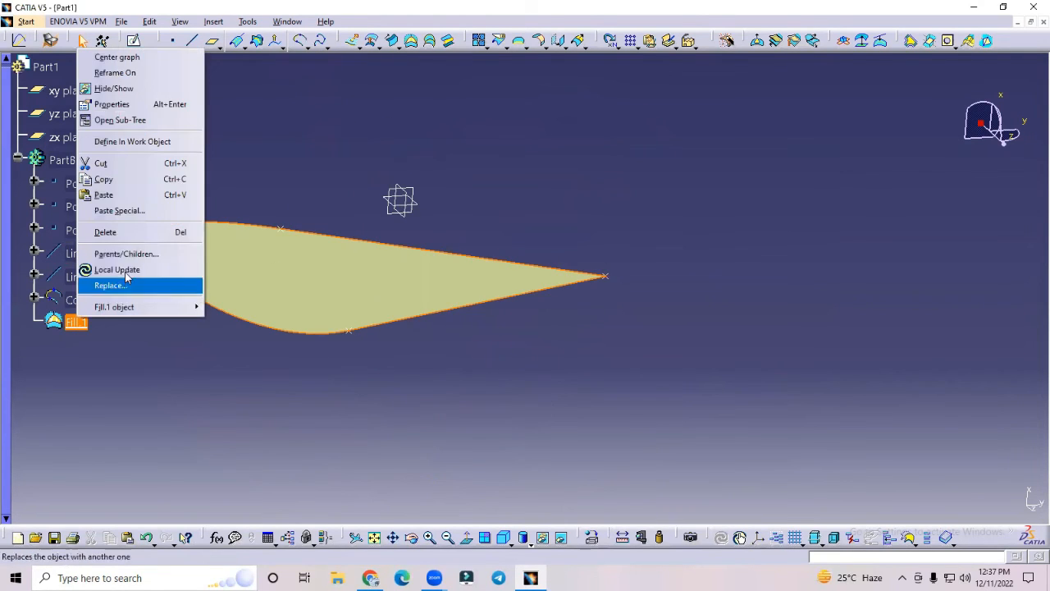
{"action": "left_click", "coordinate": [105, 232]}
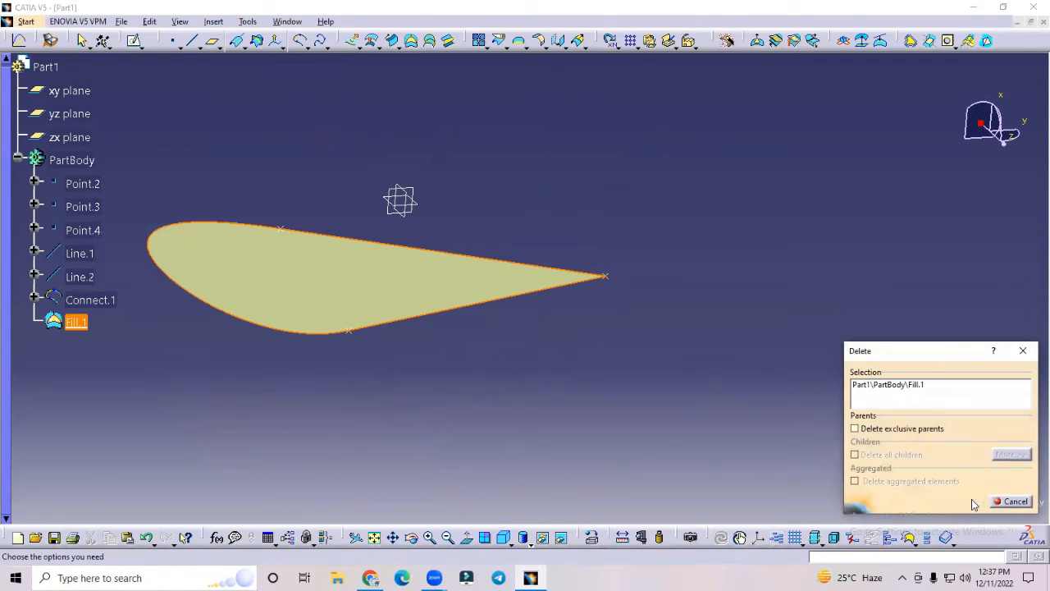
{"action": "left_click", "coordinate": [973, 504]}
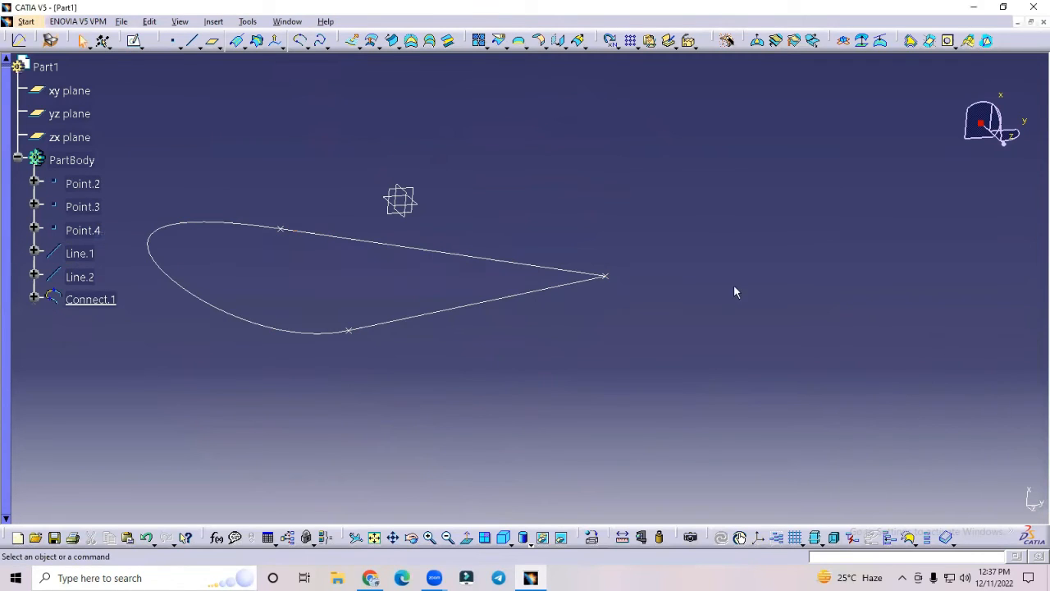
{"action": "left_click", "coordinate": [308, 47]}
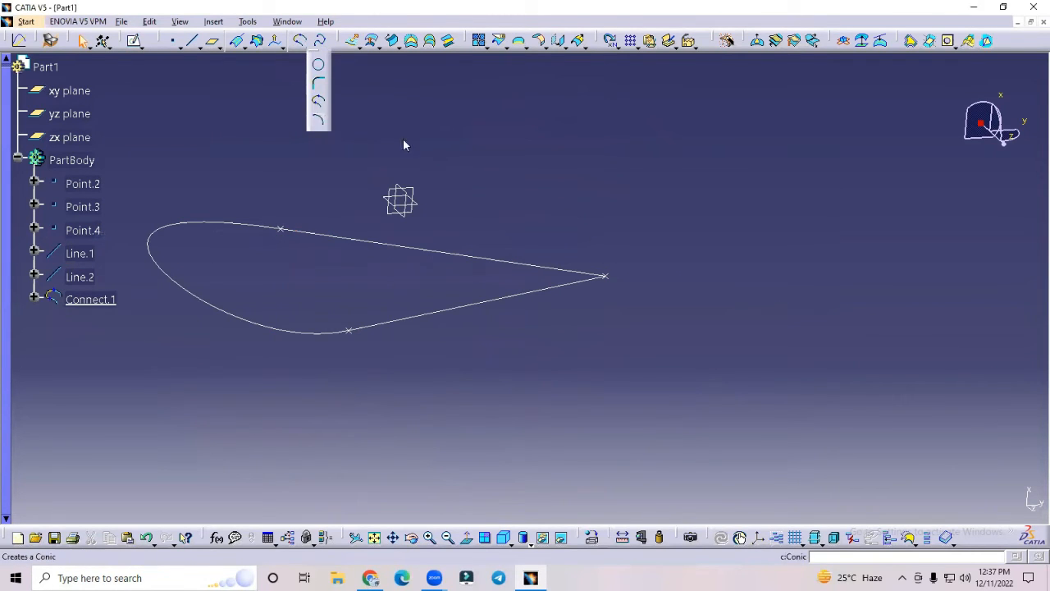
{"action": "middle_click_drag", "start_coordinate": [479, 156], "coordinate": [532, 304]}
{"action": "middle_click_drag", "start_coordinate": [630, 321], "coordinate": [683, 377]}
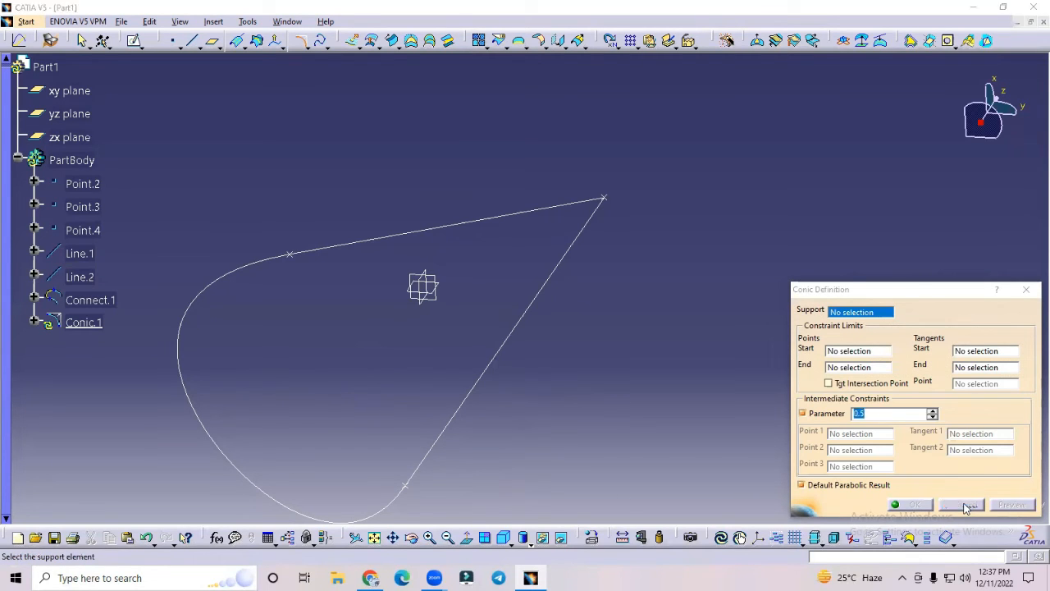
{"action": "left_click", "coordinate": [965, 504]}
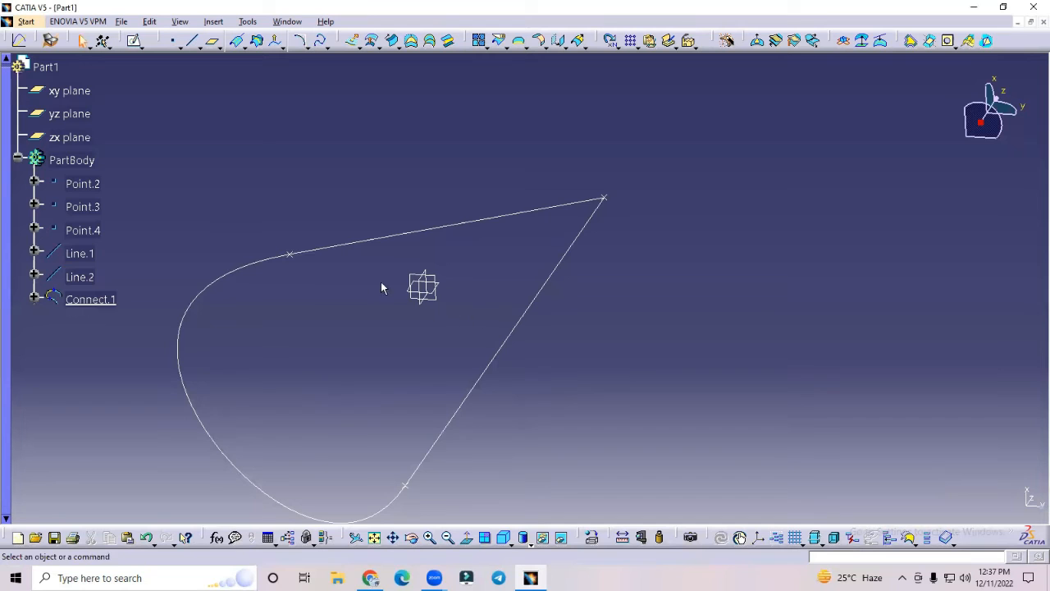
Delete the connect curve Connect.1, keeping the two lines and their points.
{"action": "left_click", "coordinate": [99, 300]}
{"action": "right_click", "coordinate": [99, 300]}
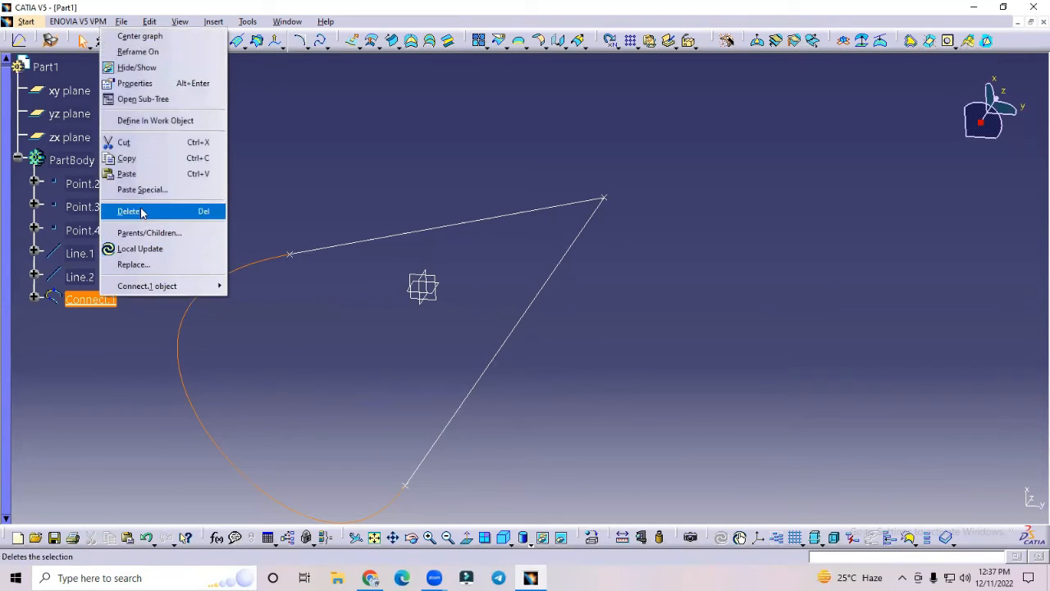
{"action": "left_click", "coordinate": [146, 211]}
{"action": "left_click", "coordinate": [962, 500]}
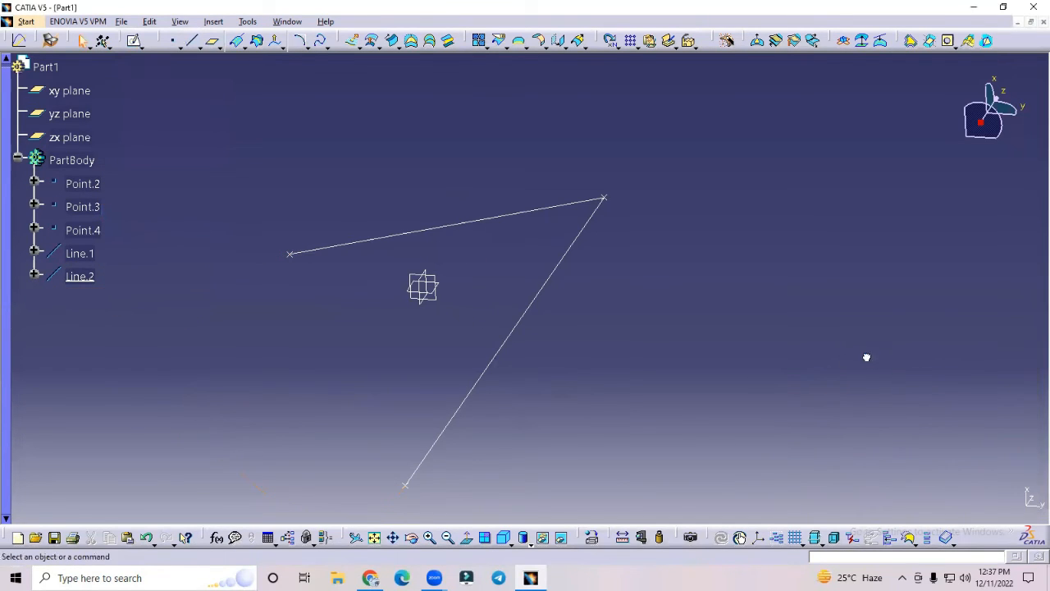
Try to define a conic supported on the yz plane from Point.2 to Point.3, picking Point.4 as an intermediate point.
{"action": "left_click", "coordinate": [300, 41]}
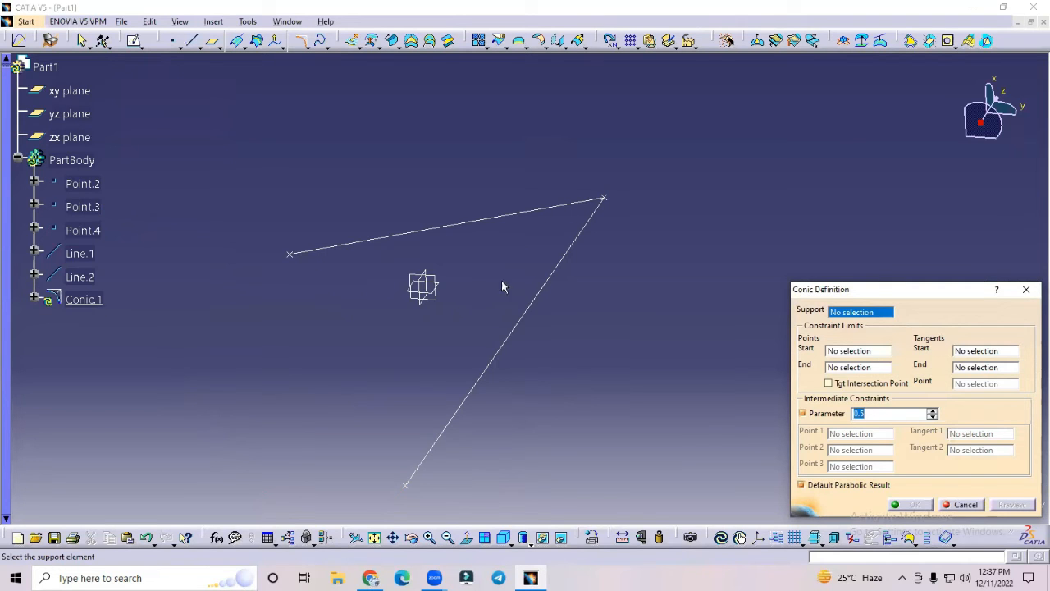
{"action": "middle_click_drag", "start_coordinate": [452, 325], "coordinate": [451, 231]}
{"action": "left_click", "coordinate": [445, 260]}
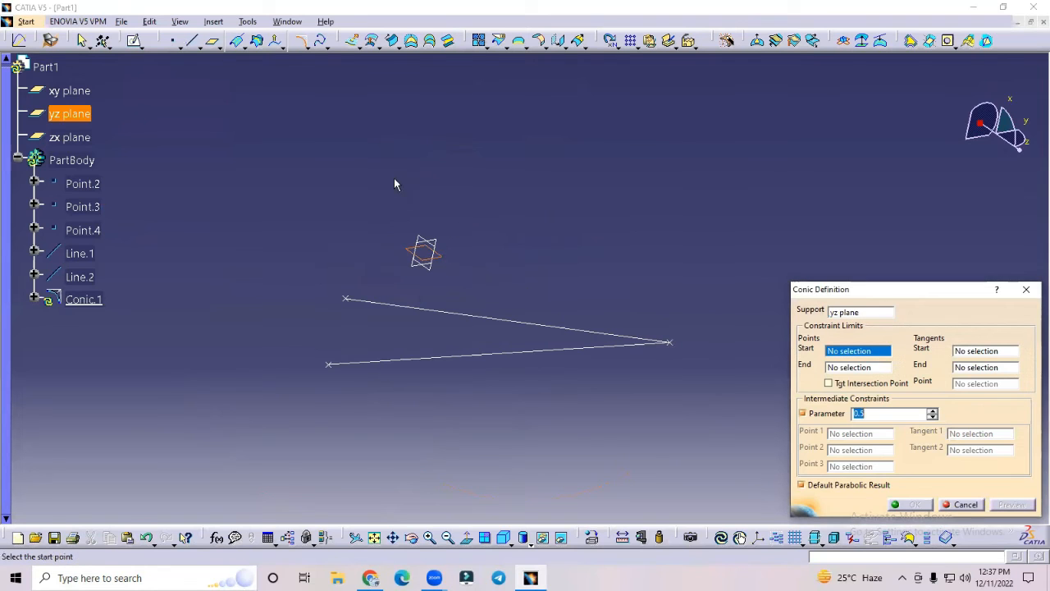
{"action": "middle_click_drag", "start_coordinate": [403, 175], "coordinate": [315, 329]}
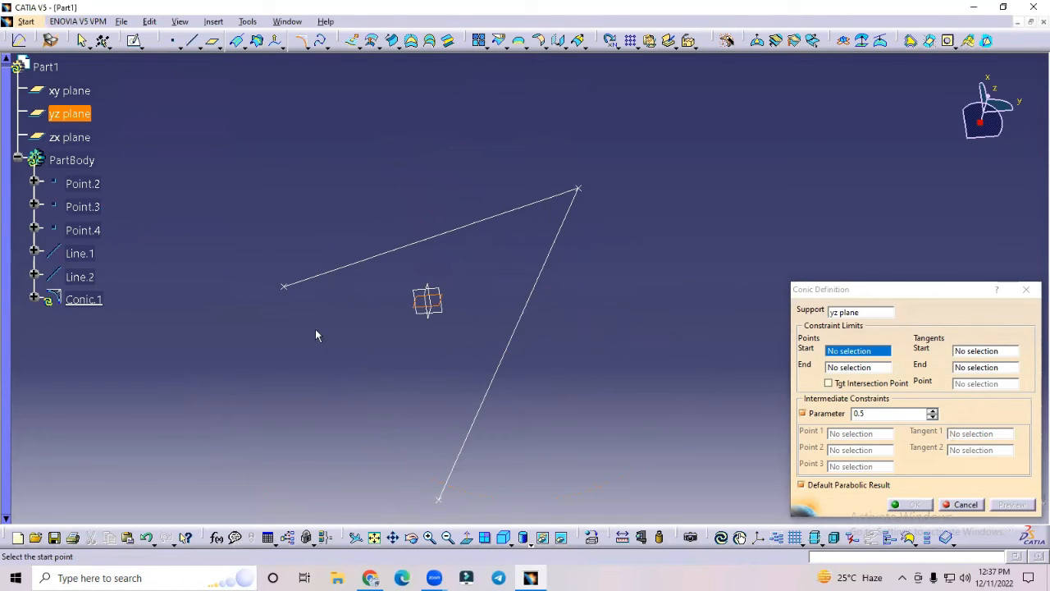
{"action": "left_click", "coordinate": [284, 288]}
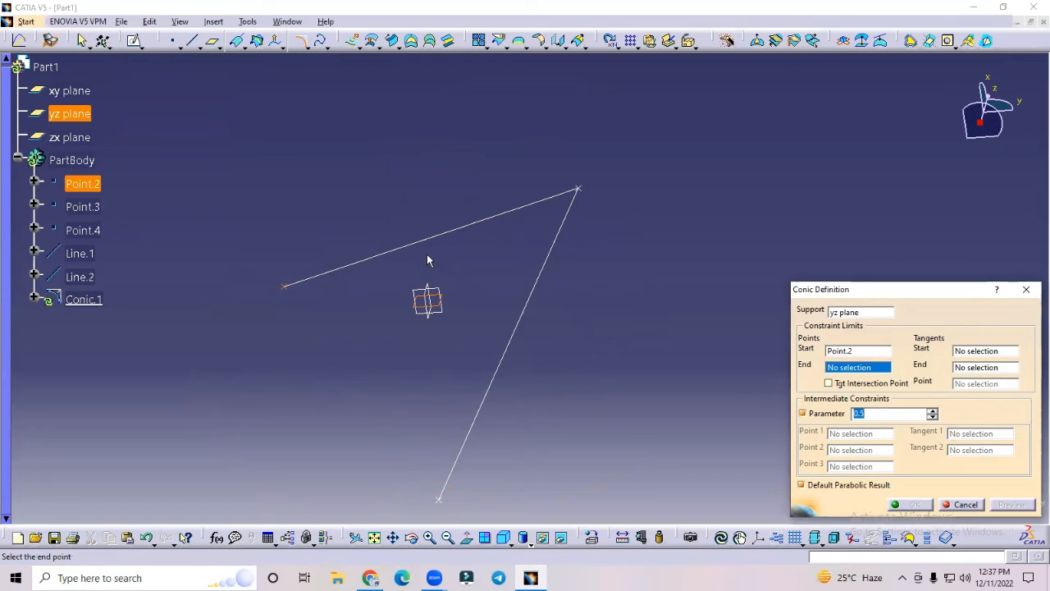
{"action": "left_click", "coordinate": [582, 191]}
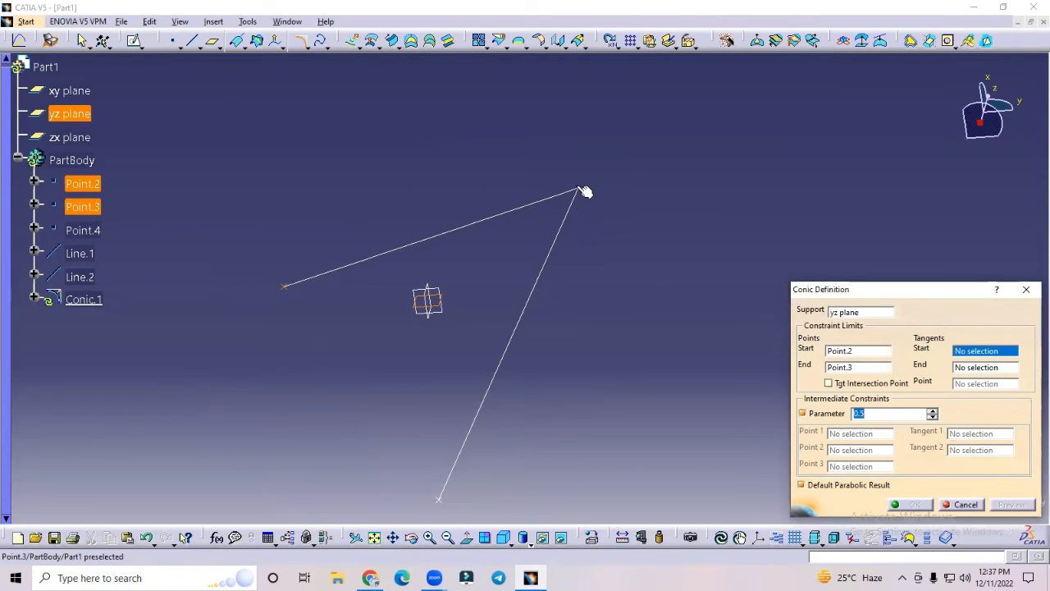
{"action": "left_click", "coordinate": [440, 498]}
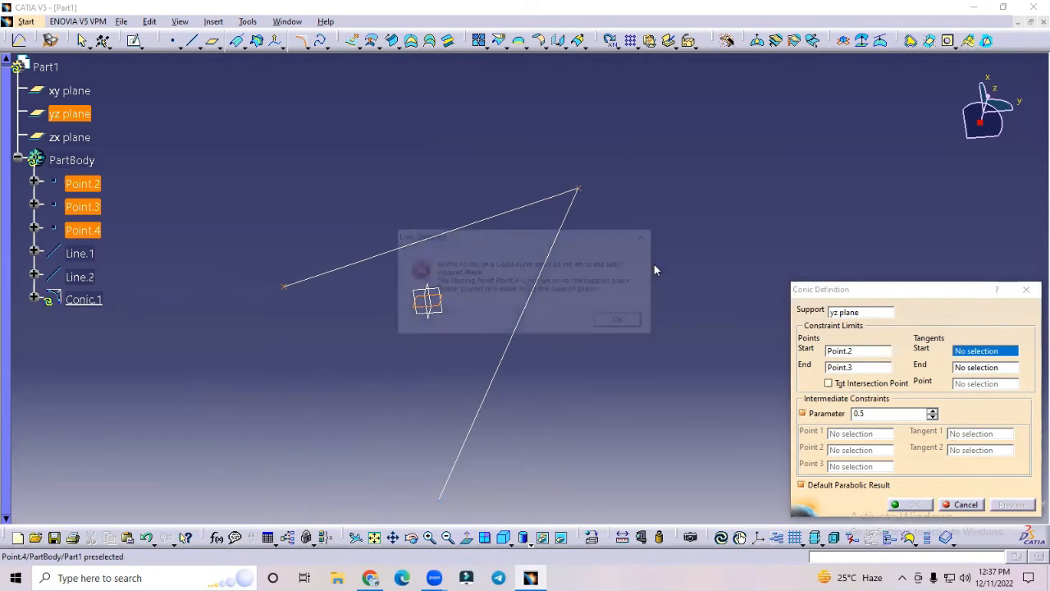
{"action": "left_click", "coordinate": [631, 323]}
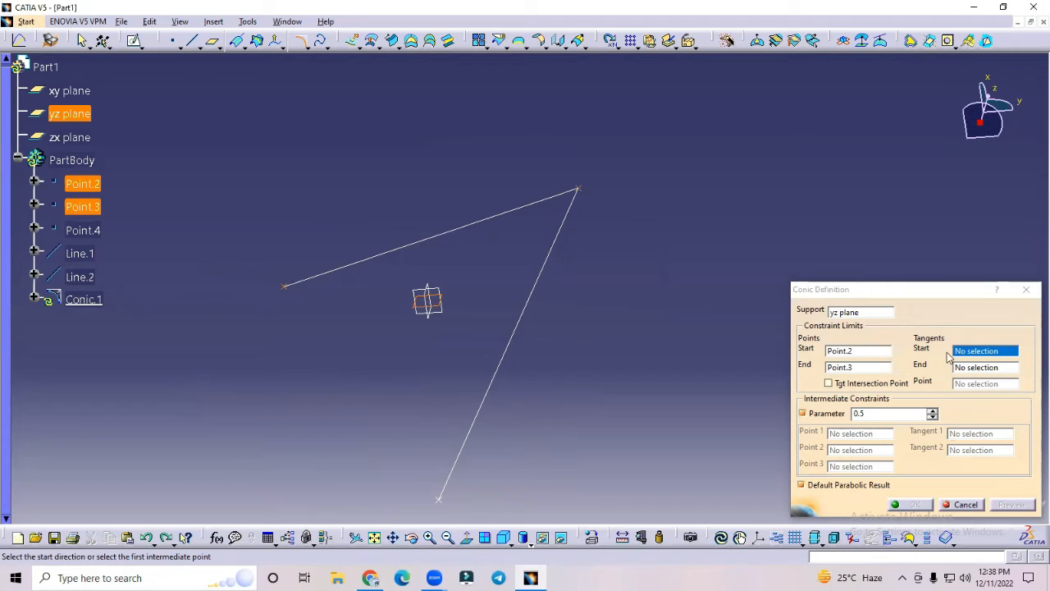
Try the conic from Point.2 to Point.4 with Line.1 as the start tangent and Line.2 as the end tangent.
{"action": "left_click", "coordinate": [854, 354]}
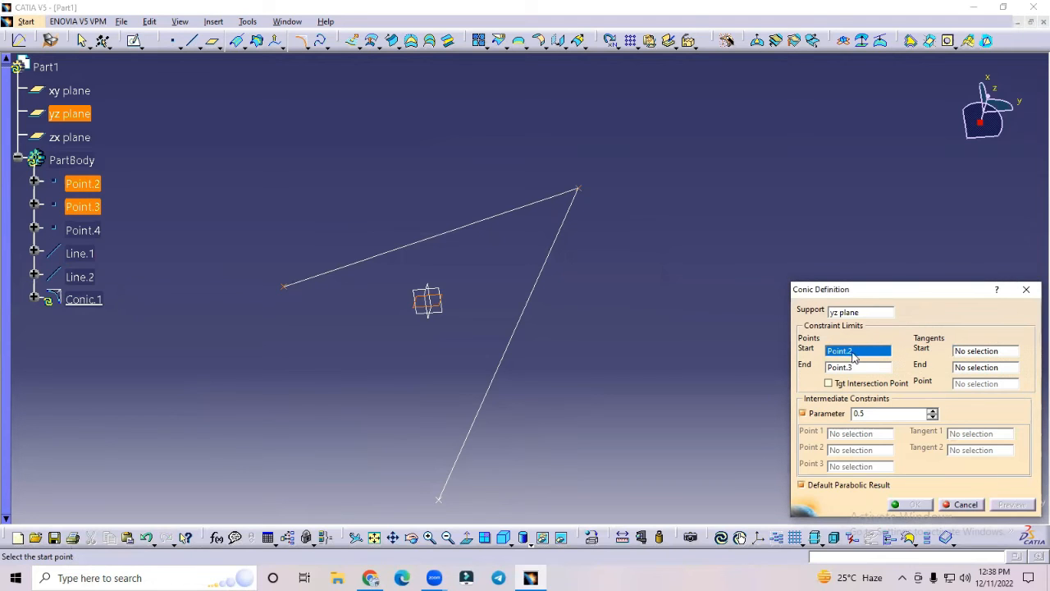
{"action": "left_click", "coordinate": [285, 288]}
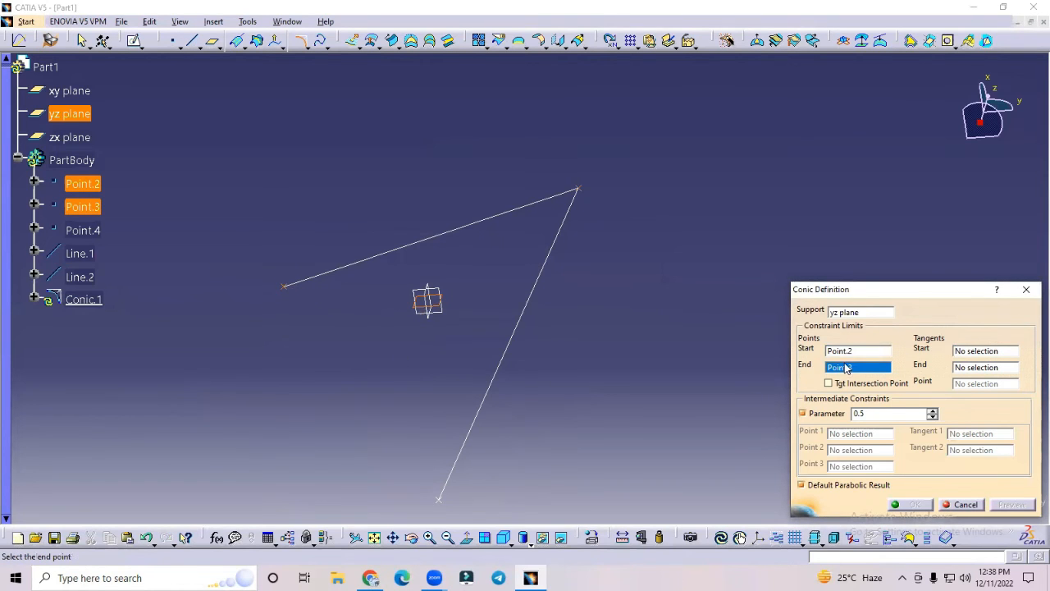
{"action": "left_click", "coordinate": [443, 506]}
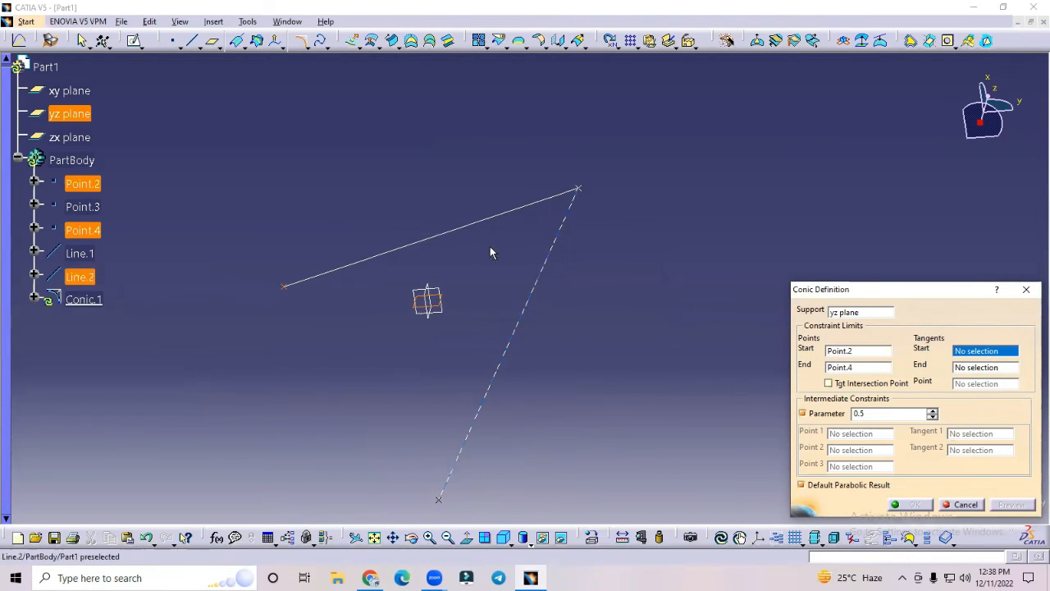
{"action": "left_click", "coordinate": [472, 224]}
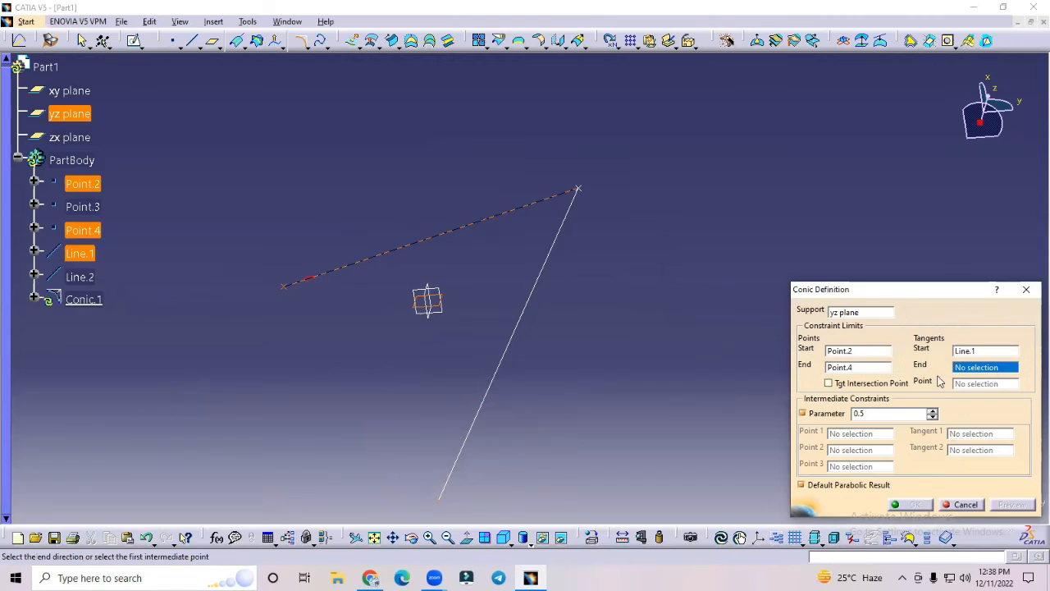
{"action": "left_click", "coordinate": [508, 347]}
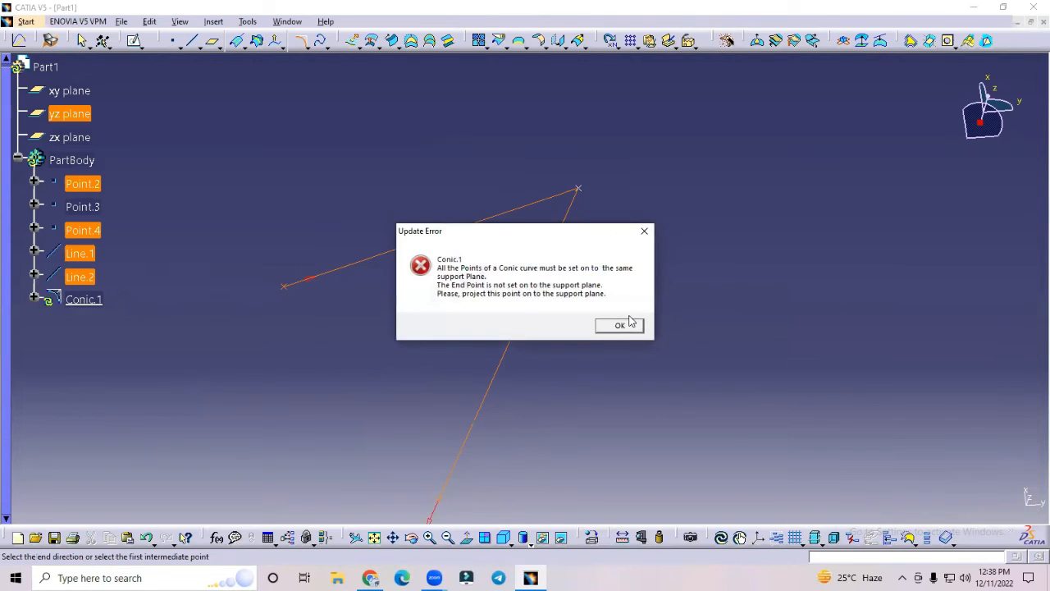
{"action": "left_click", "coordinate": [621, 326]}
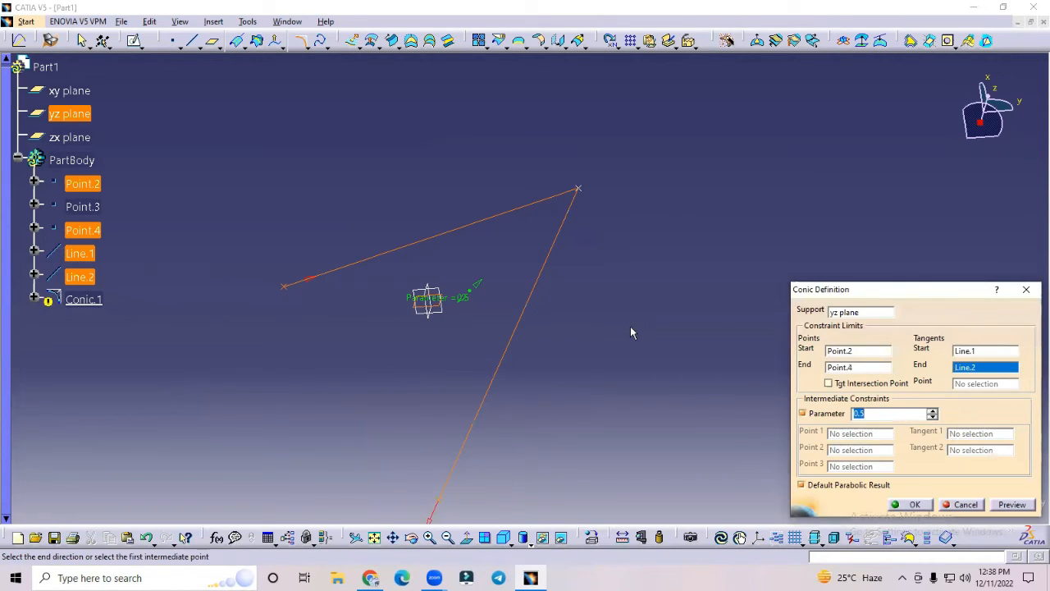
Reverse the conic's end tangent direction, try to preview the curve, and cancel the conic definition.
{"action": "middle_click_drag", "start_coordinate": [628, 328], "coordinate": [578, 353]}
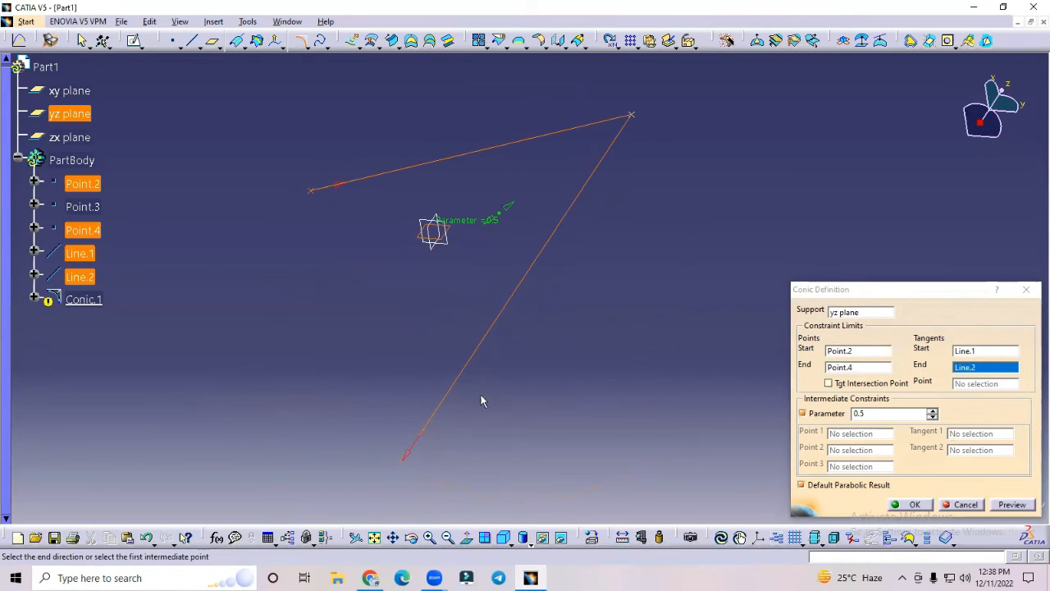
{"action": "left_click", "coordinate": [405, 451]}
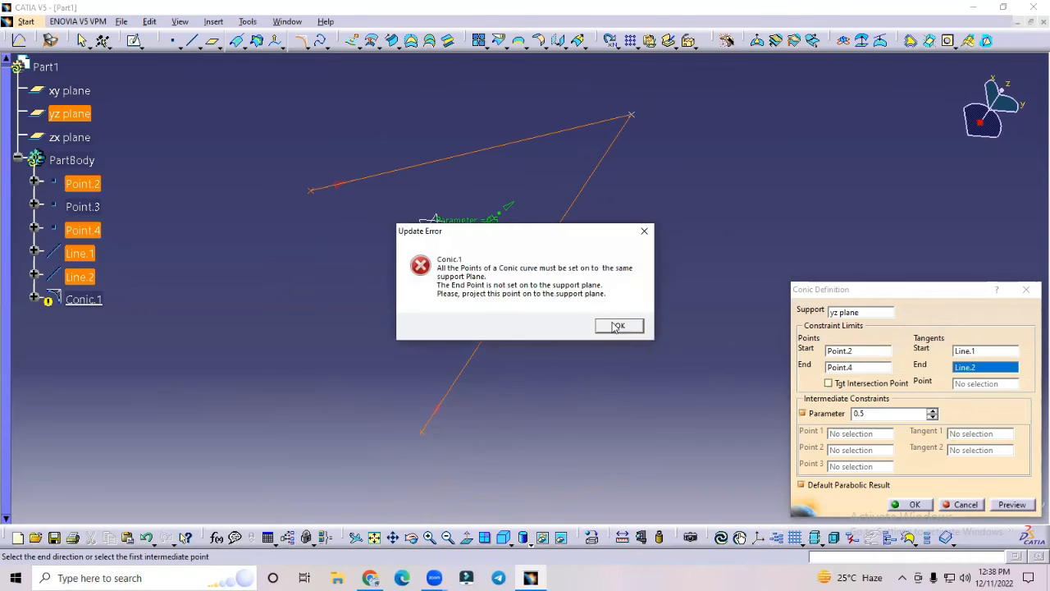
{"action": "left_click", "coordinate": [617, 326]}
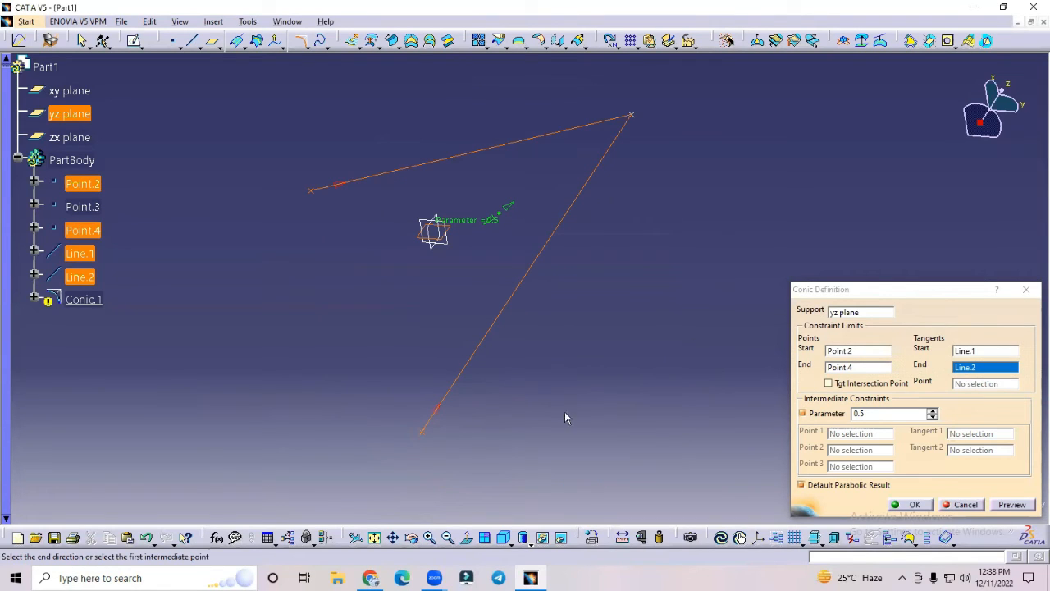
{"action": "left_click", "coordinate": [991, 503]}
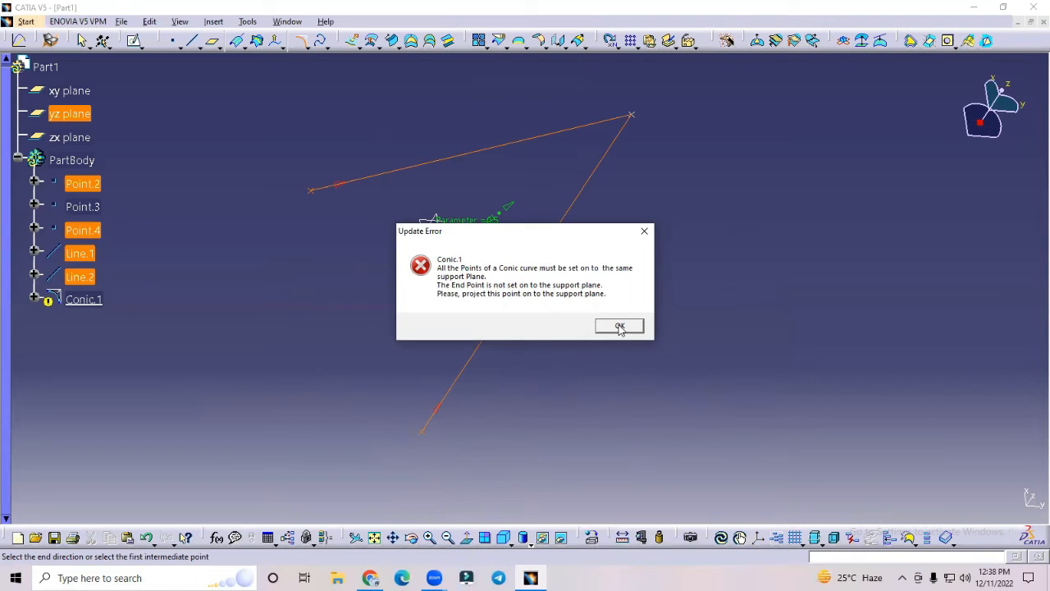
{"action": "left_click", "coordinate": [620, 327]}
{"action": "left_click", "coordinate": [976, 506]}
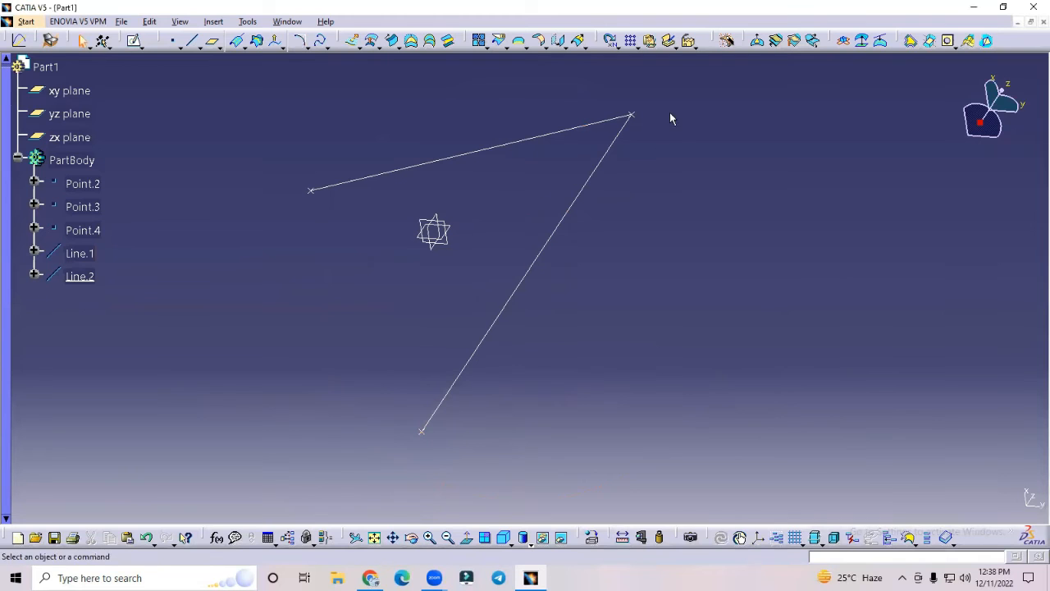
Delete Line.2 and Line.1, keeping their three points.
{"action": "left_click", "coordinate": [616, 151]}
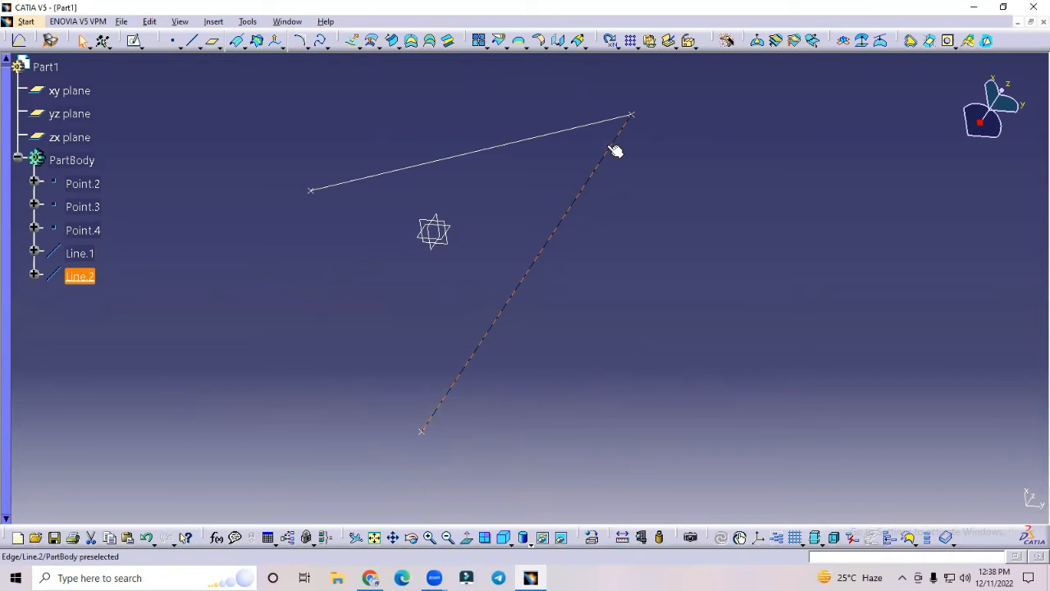
{"action": "key", "text": "Delete"}
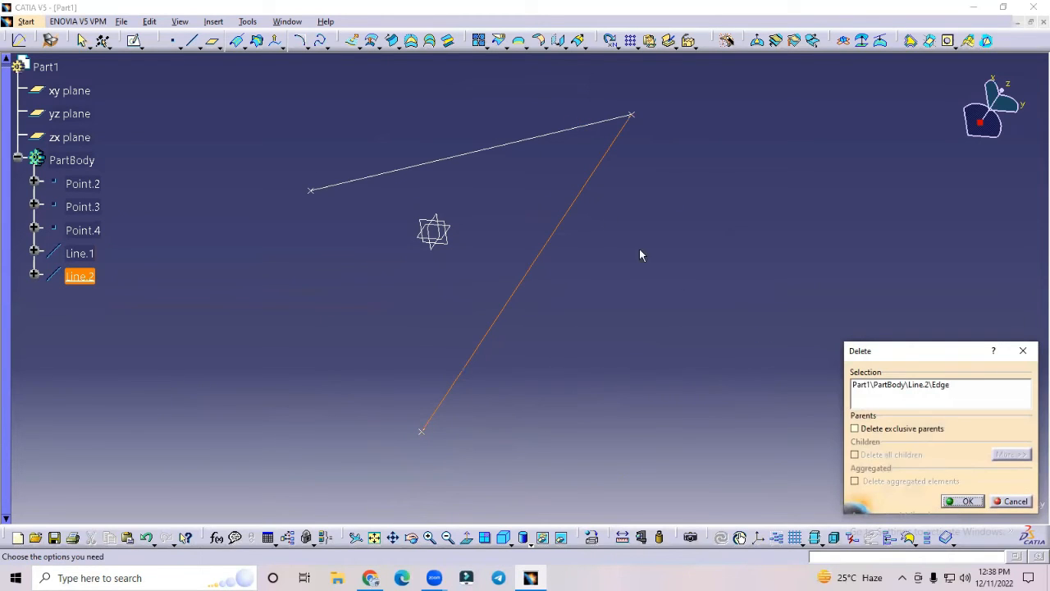
{"action": "left_click", "coordinate": [964, 501]}
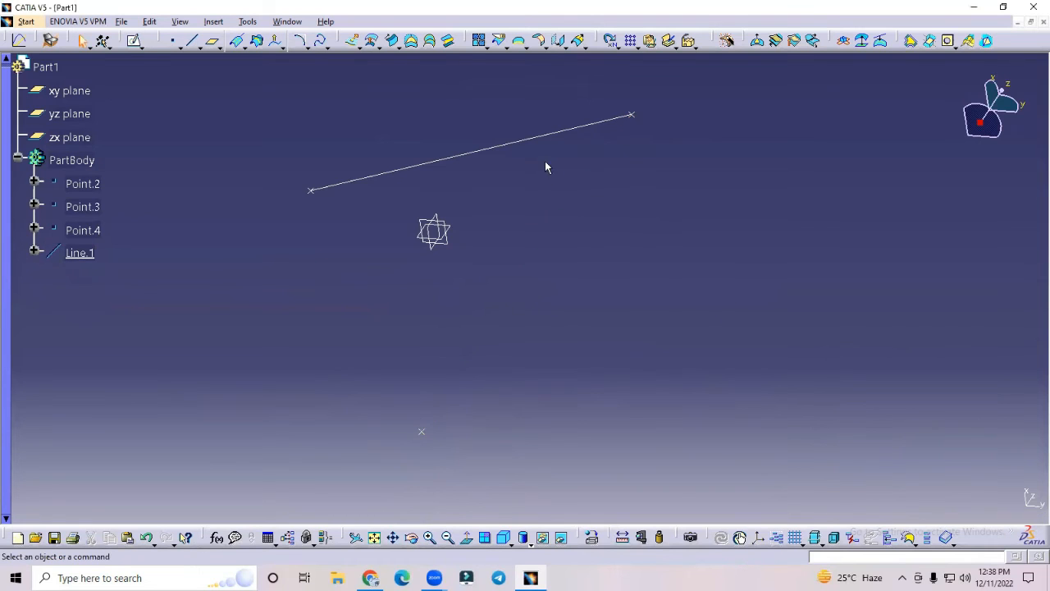
{"action": "left_click", "coordinate": [529, 139]}
{"action": "key", "text": "Delete"}
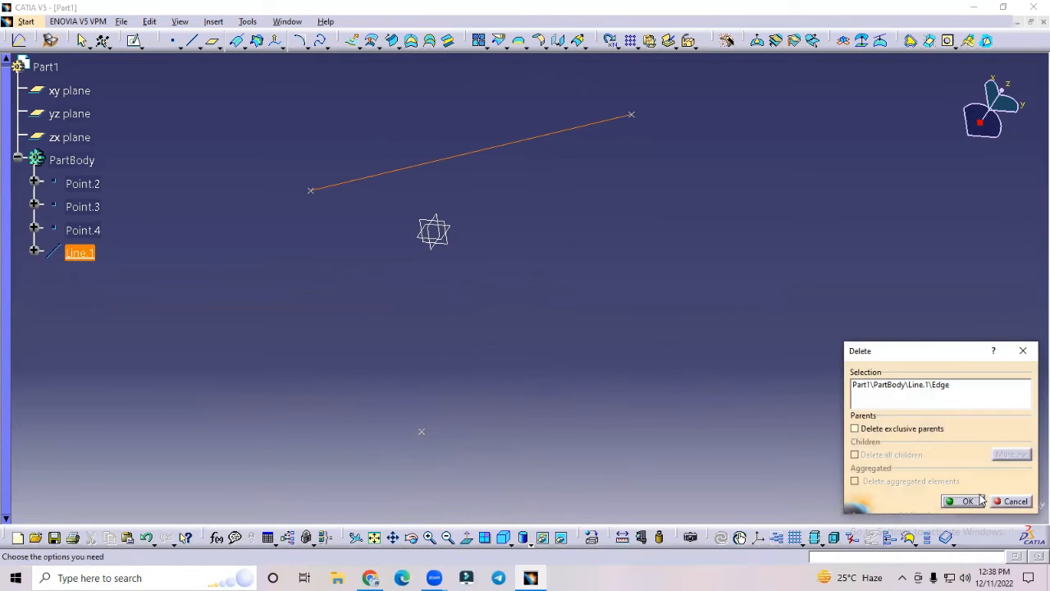
{"action": "left_click", "coordinate": [958, 502]}
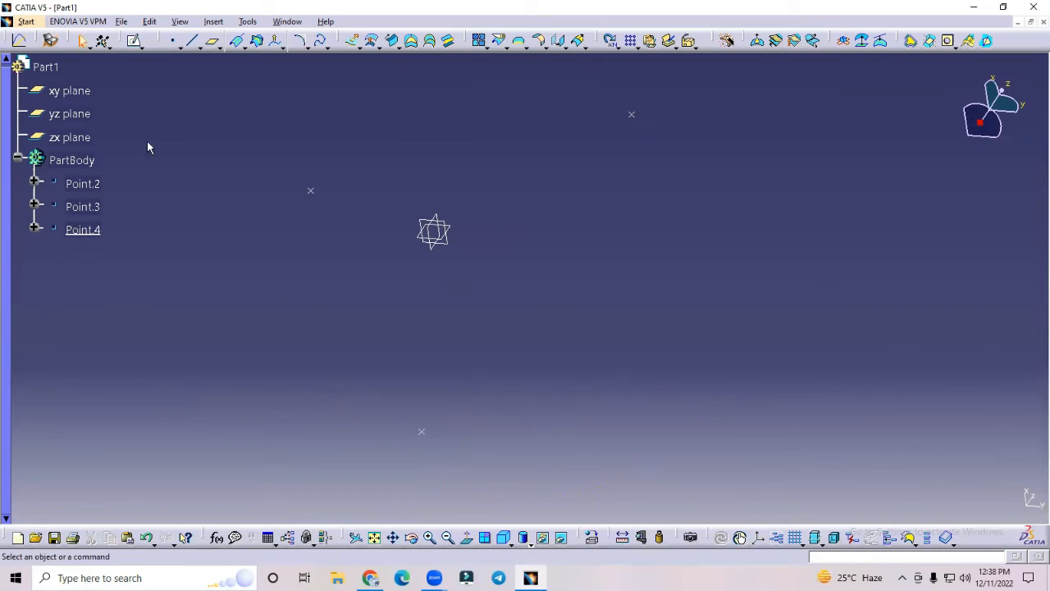
Sketch an inclined line on the xy plane, rising to the right past the upper point, and exit the sketch.
{"action": "left_click", "coordinate": [70, 90]}
{"action": "left_click", "coordinate": [135, 40]}
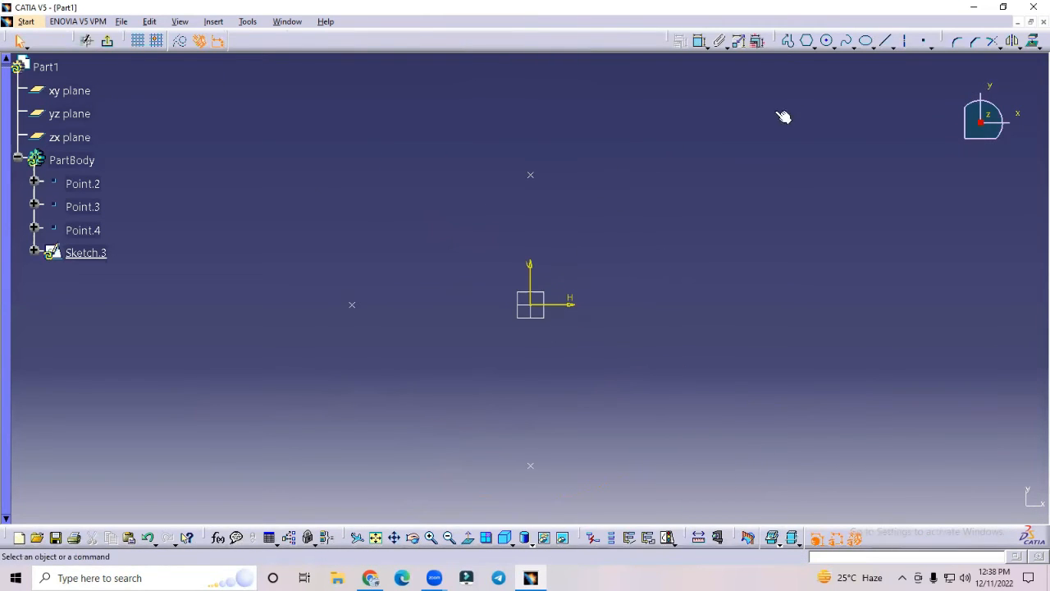
{"action": "left_click", "coordinate": [884, 41]}
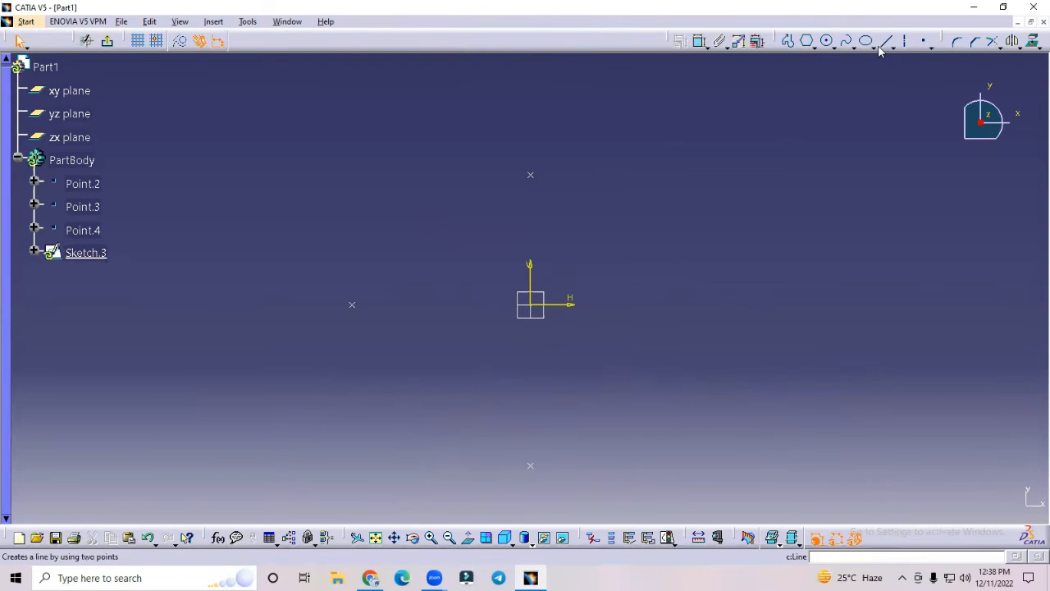
{"action": "left_click", "coordinate": [465, 280]}
{"action": "left_click", "coordinate": [611, 92]}
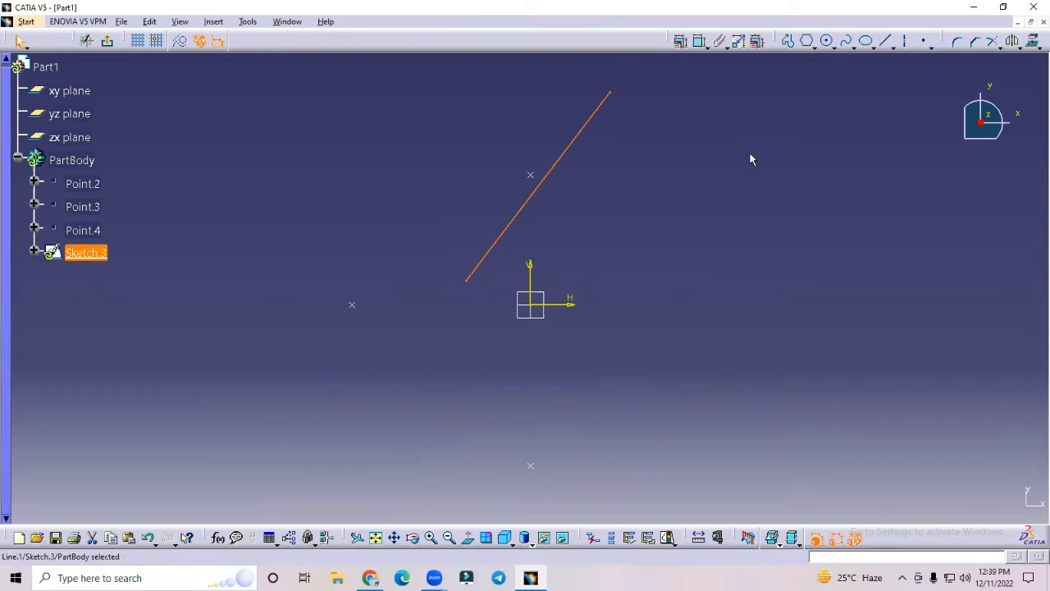
{"action": "left_click", "coordinate": [1033, 40]}
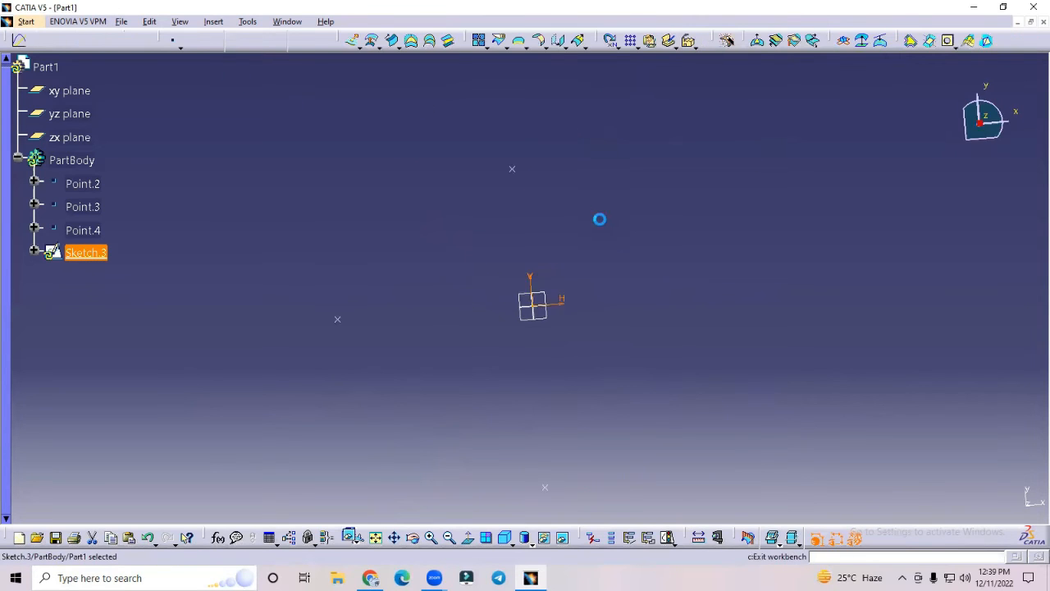
Sketch a second inclined line on the xy plane, descending to the right from beside the first line's upper end, and exit the sketch.
{"action": "left_click", "coordinate": [69, 90]}
{"action": "left_click", "coordinate": [135, 41]}
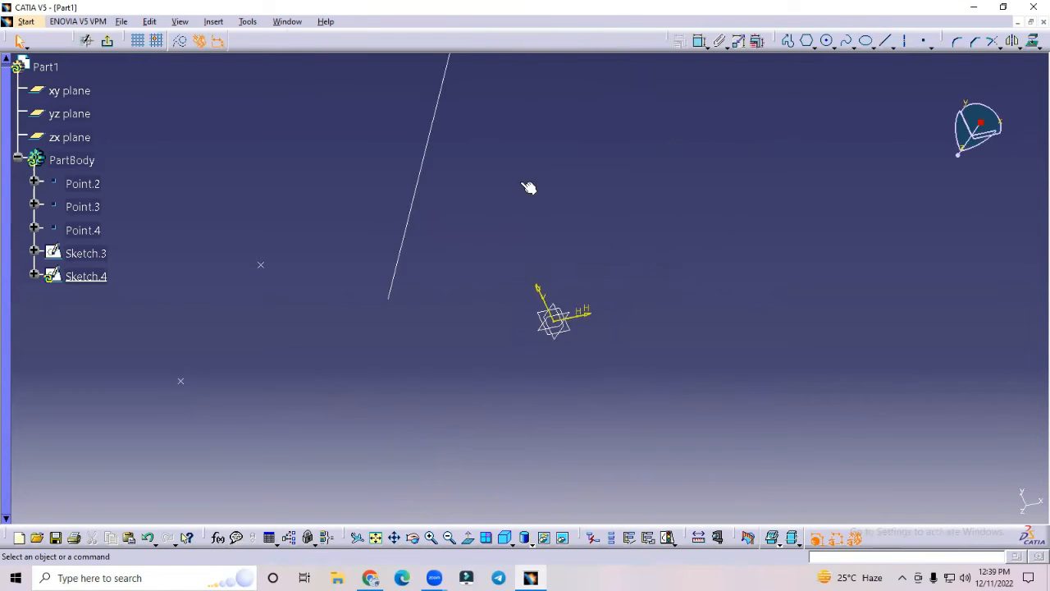
{"action": "middle_click_drag", "start_coordinate": [616, 210], "coordinate": [535, 234]}
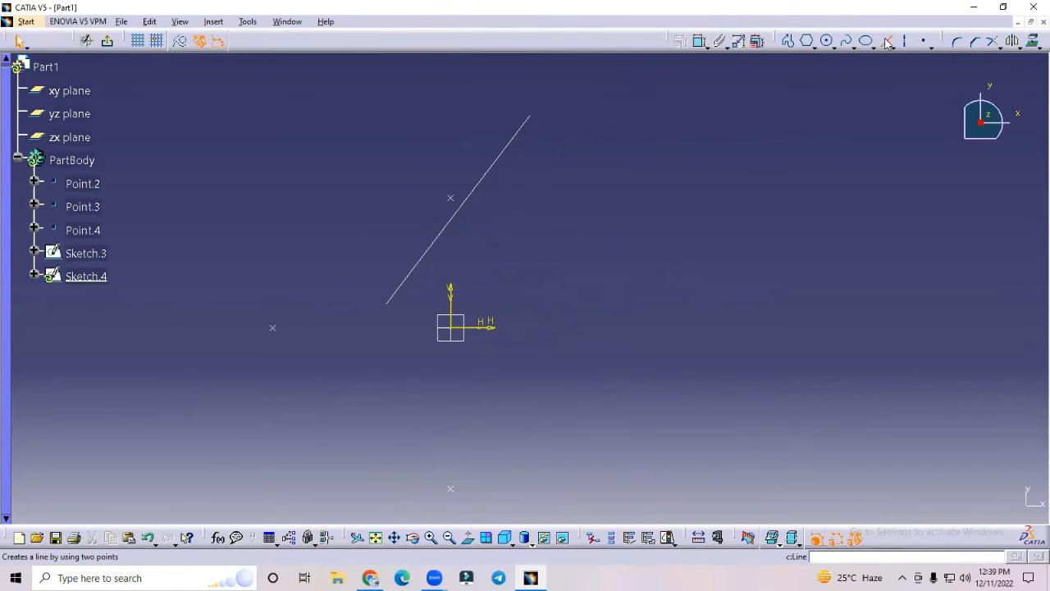
{"action": "left_click", "coordinate": [886, 40]}
{"action": "left_click", "coordinate": [538, 117]}
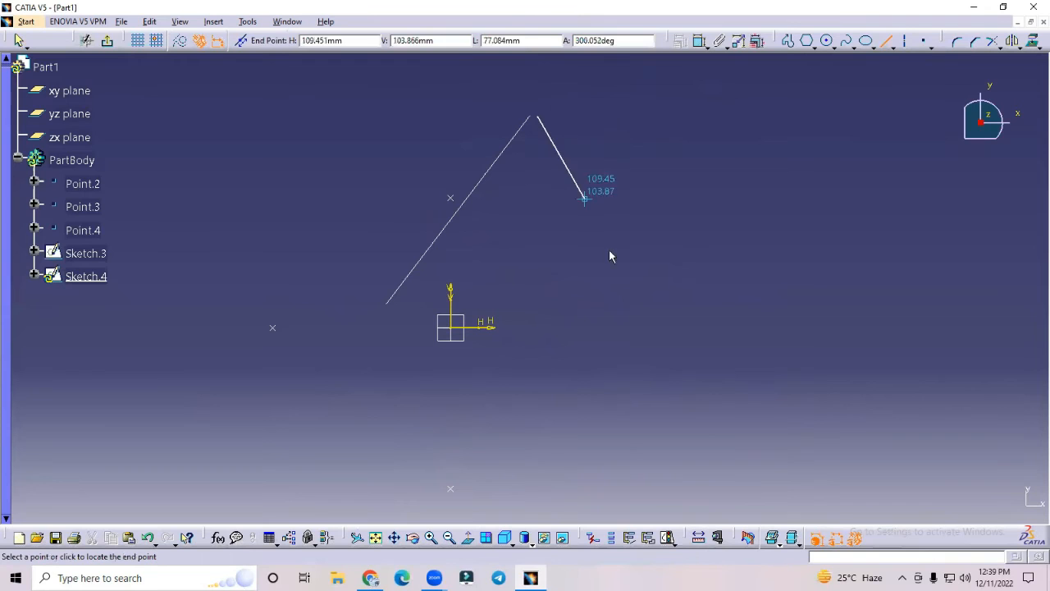
{"action": "left_click", "coordinate": [708, 301]}
{"action": "left_click", "coordinate": [106, 40]}
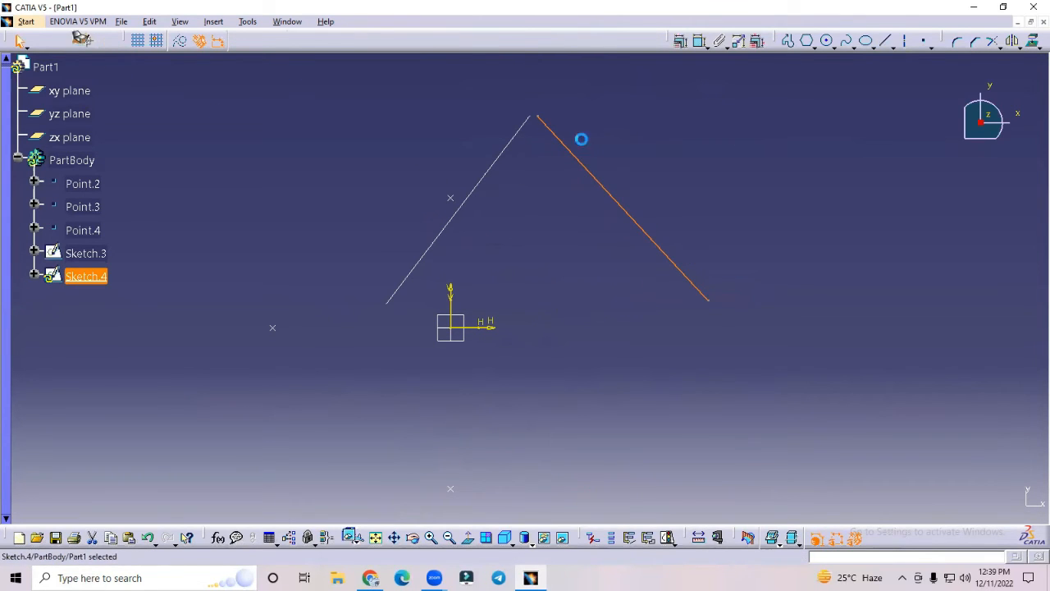
{"action": "left_click", "coordinate": [676, 154]}
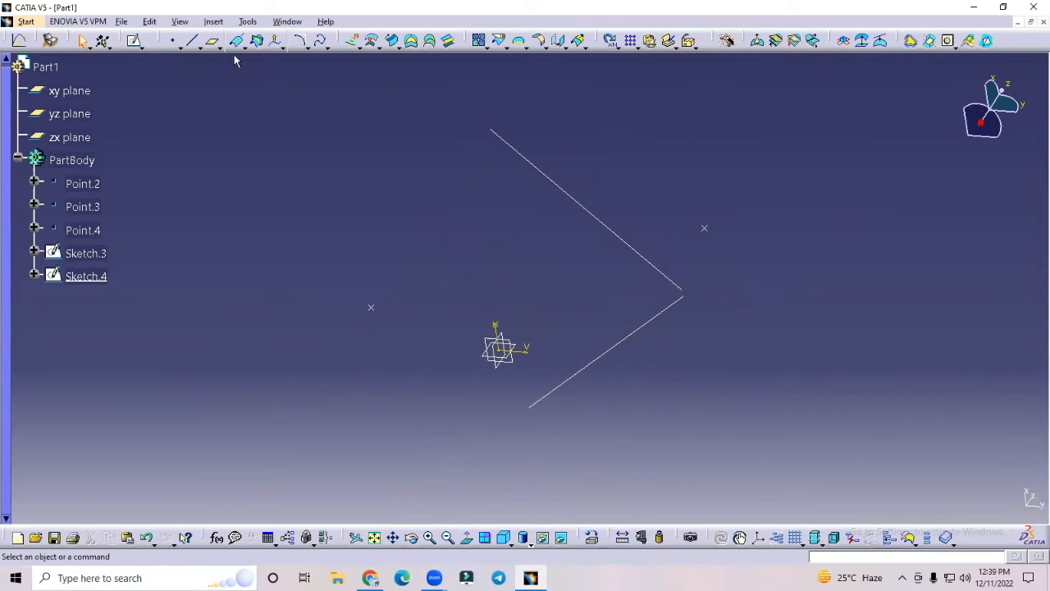
Define a conic on the xy plane from Sketch.4's outer end to Sketch.3's outer end, with Sketch.4 as start tangent and Sketch.3 as end tangent.
{"action": "left_click", "coordinate": [321, 42]}
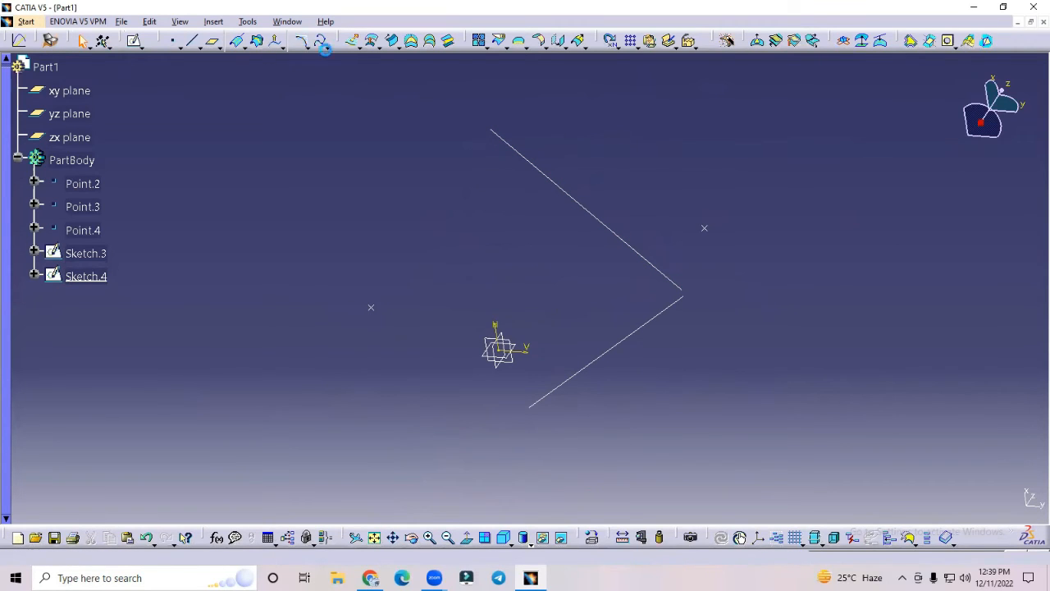
{"action": "left_click", "coordinate": [491, 131]}
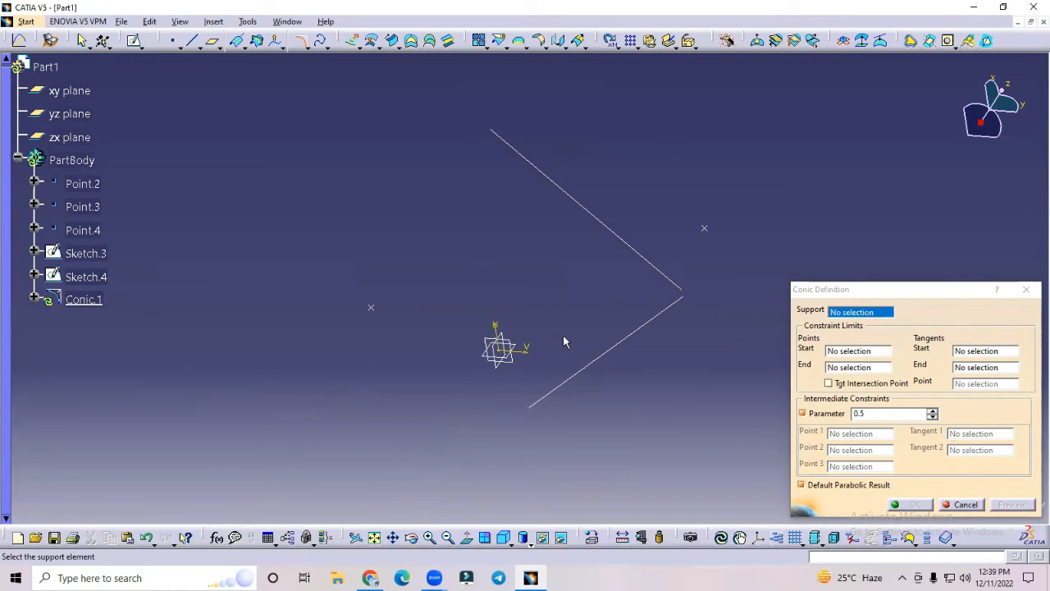
{"action": "left_click", "coordinate": [82, 90]}
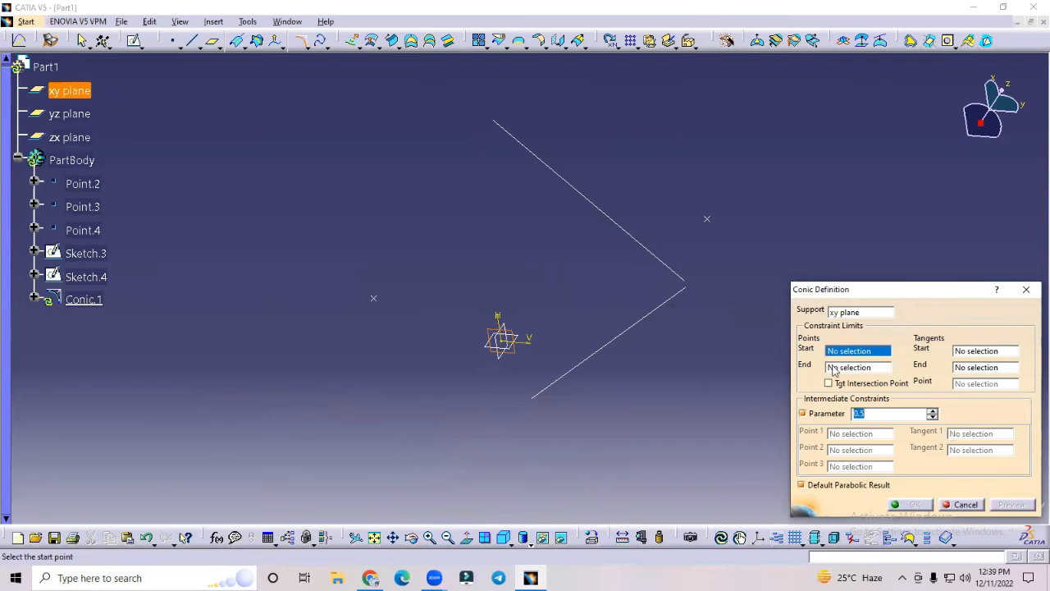
{"action": "left_click", "coordinate": [493, 127]}
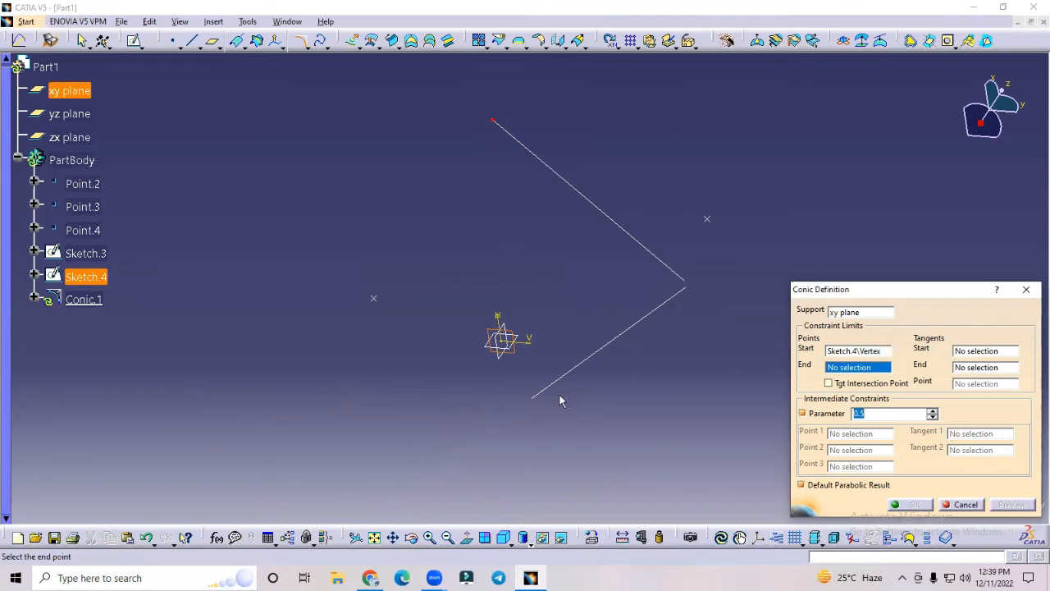
{"action": "left_click", "coordinate": [534, 399]}
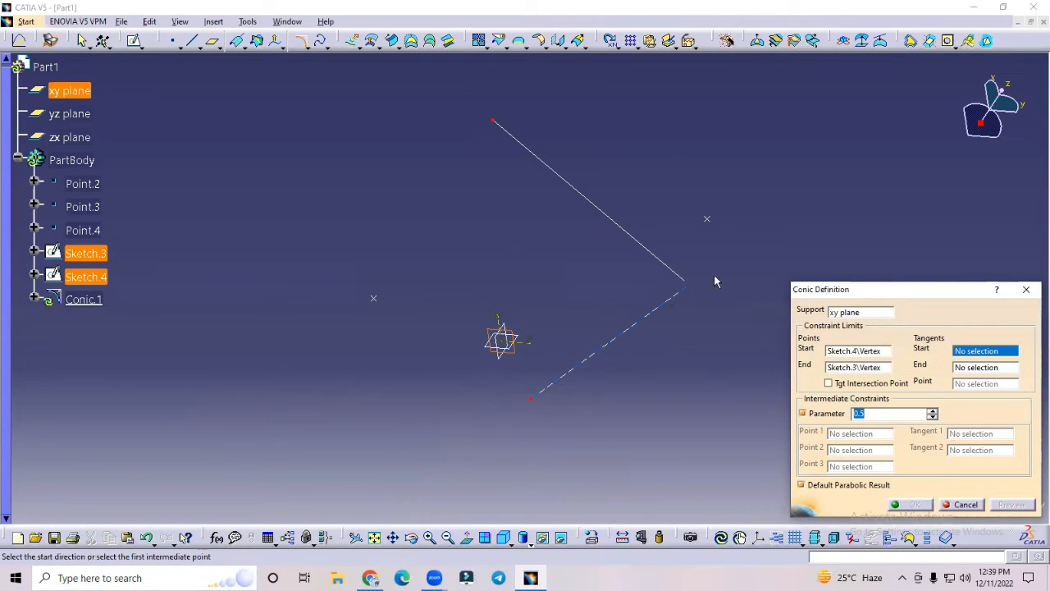
{"action": "left_click", "coordinate": [649, 250]}
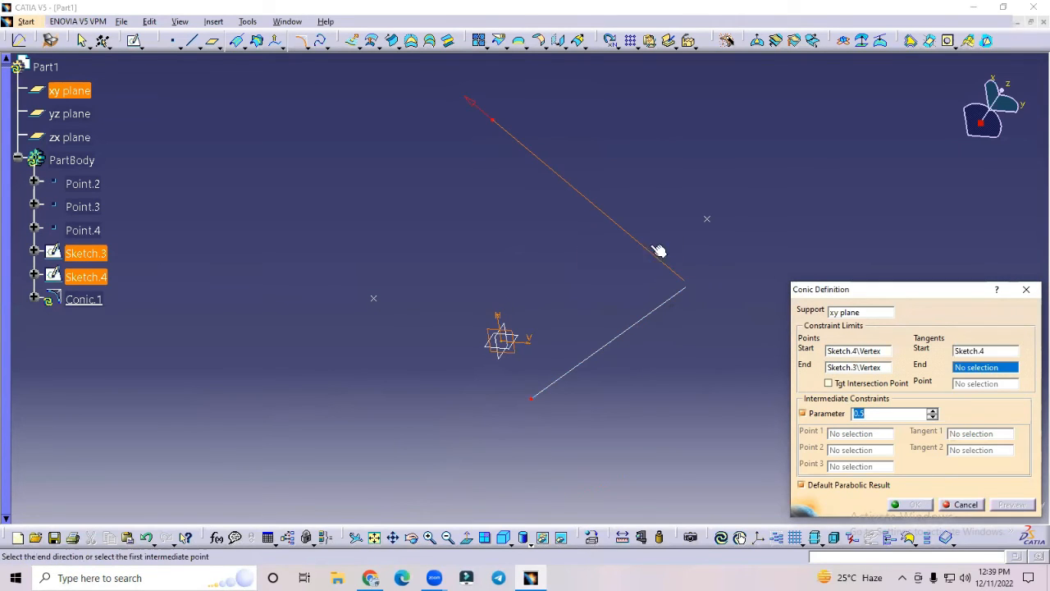
{"action": "left_click", "coordinate": [647, 313]}
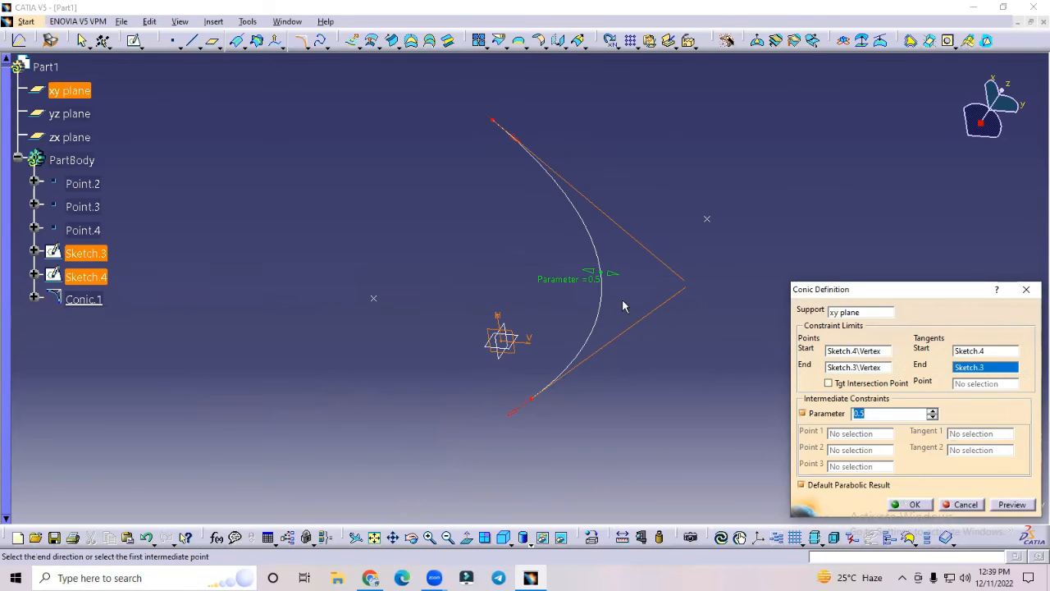
Try a conic parameter of about 0.56, set it back to 0.5, and create the conic.
{"action": "left_click_drag", "start_coordinate": [612, 275], "coordinate": [627, 259]}
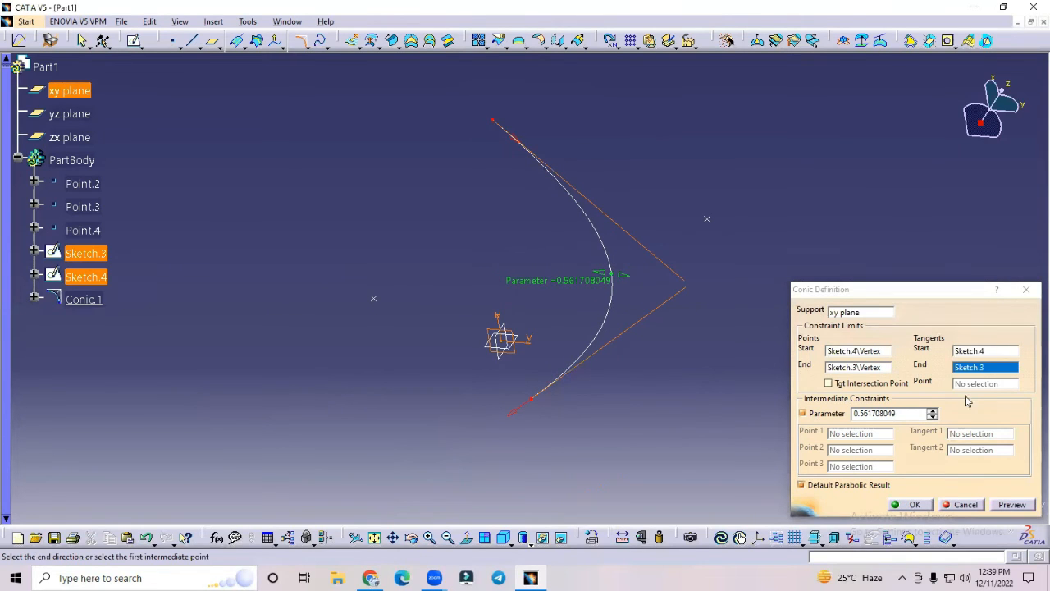
{"action": "left_click_drag", "start_coordinate": [909, 414], "coordinate": [801, 414]}
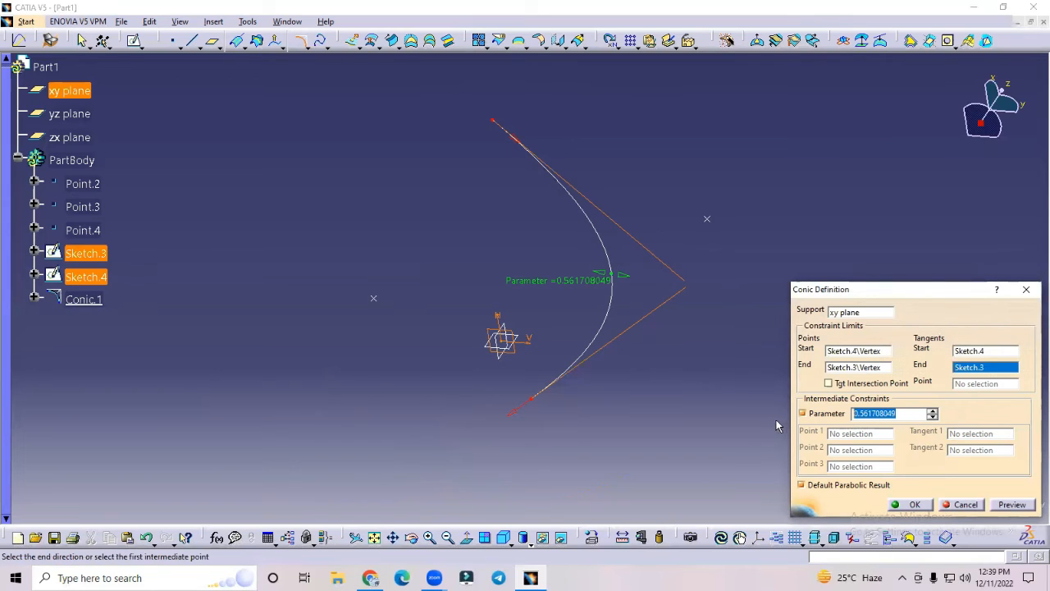
{"action": "key", "text": "BackSpace"}
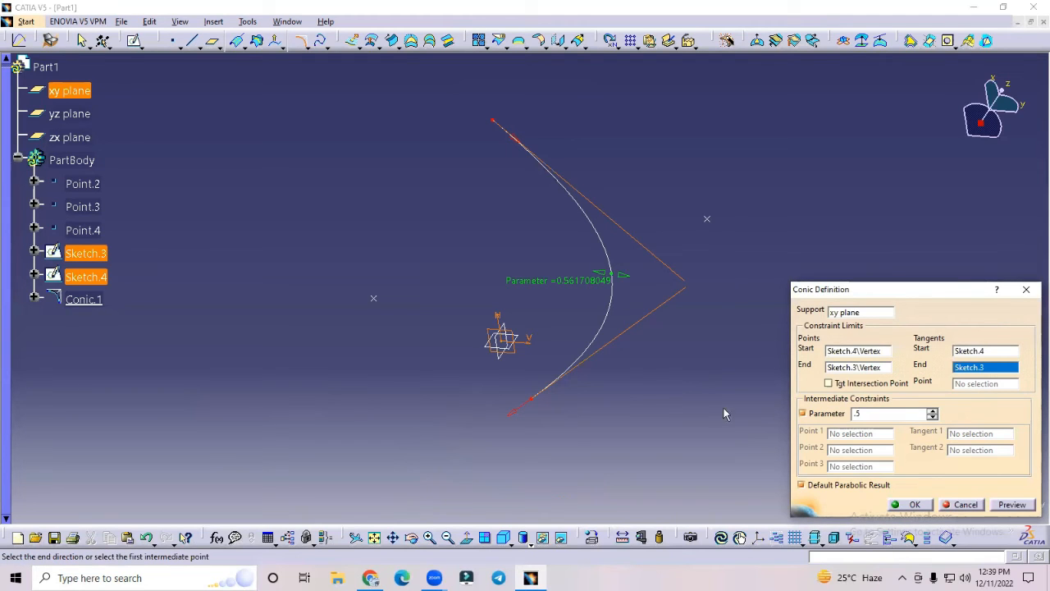
{"action": "type", "text": ".5"}
{"action": "key", "text": "Return"}
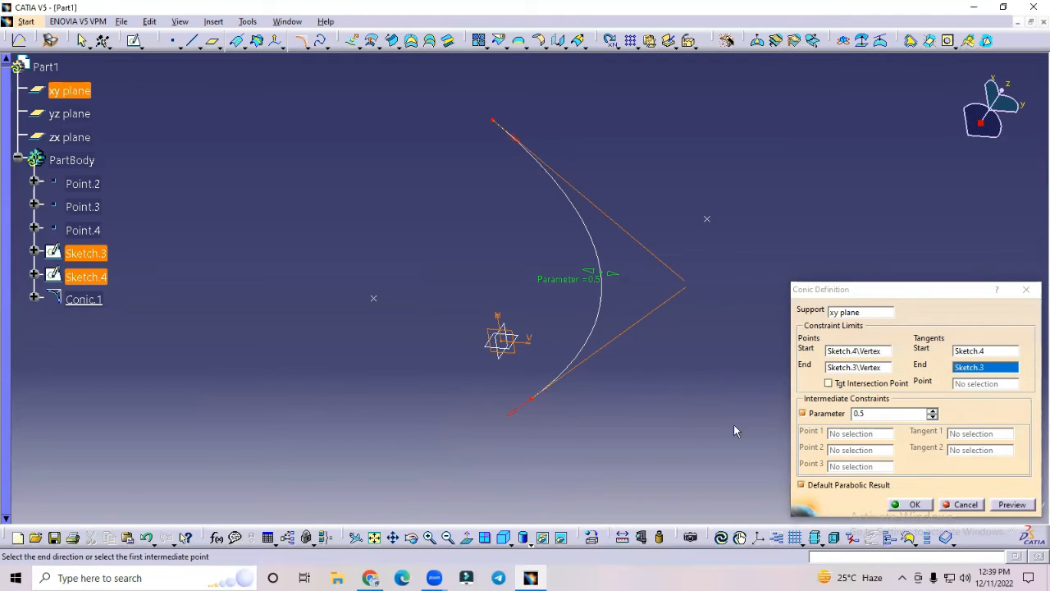
{"action": "left_click", "coordinate": [909, 504]}
Delete the conic together with both line sketches and the three points.
{"action": "middle_click_drag", "start_coordinate": [766, 319], "coordinate": [672, 326]}
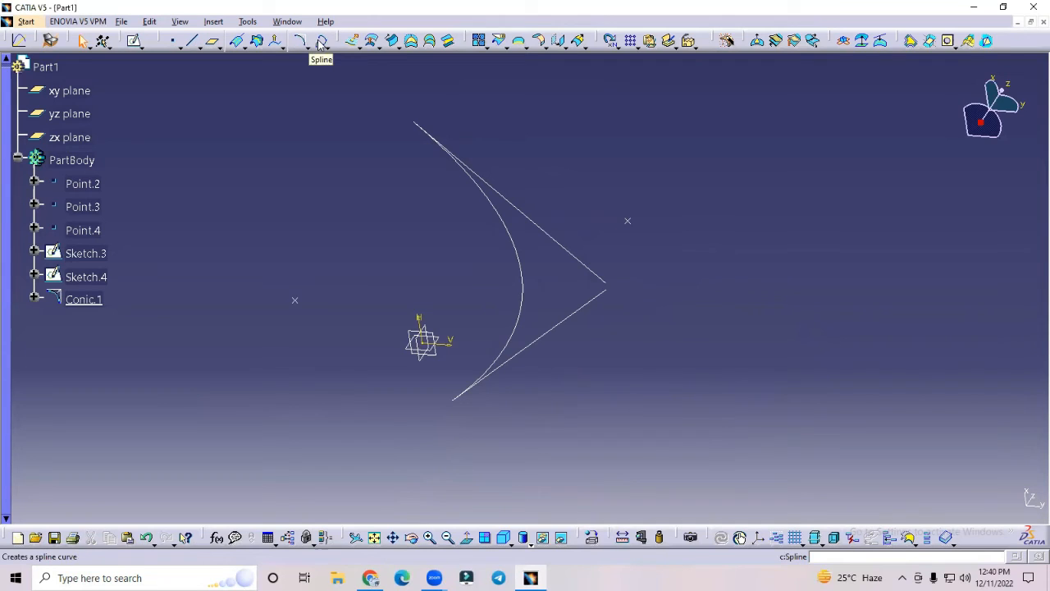
{"action": "left_click_drag", "start_coordinate": [691, 113], "coordinate": [235, 450]}
{"action": "key", "text": "Delete"}
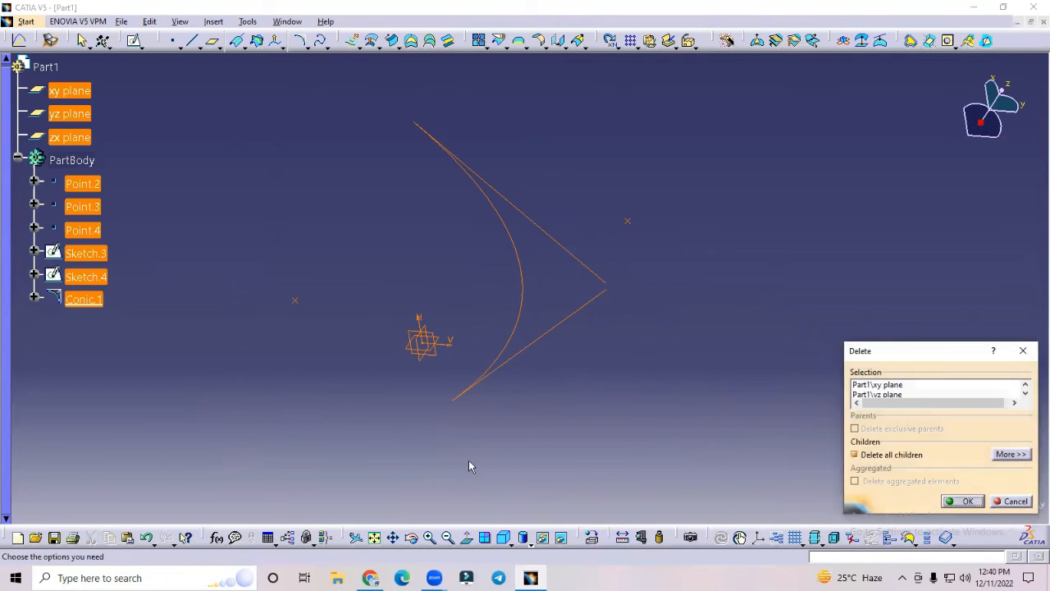
{"action": "left_click", "coordinate": [958, 500]}
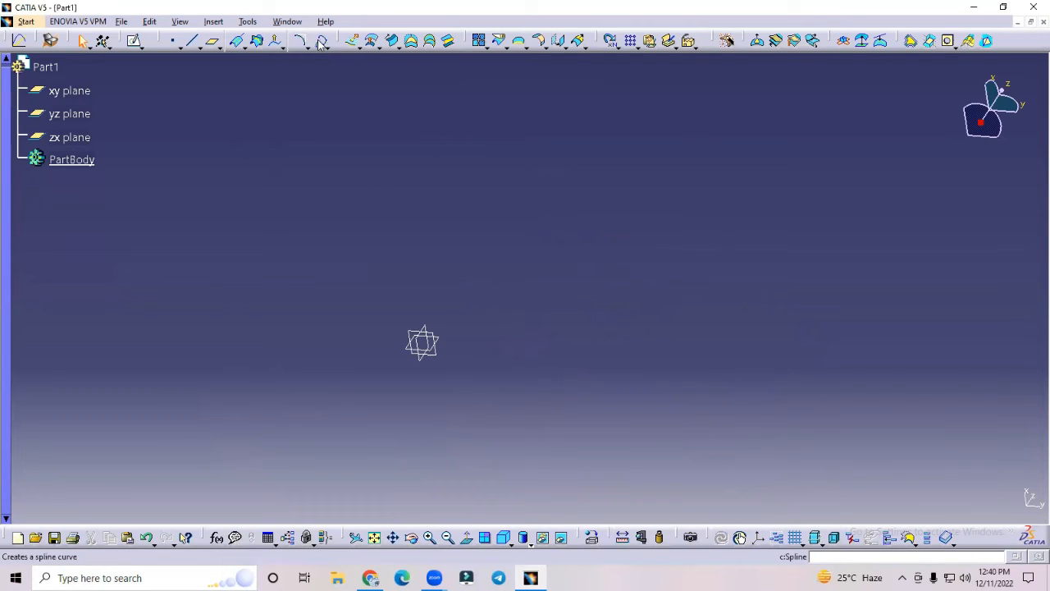
Place two points on the xy plane at about H 83.5, V -94.6 mm and H 42.6, V 3.4 mm.
{"action": "left_click", "coordinate": [173, 41]}
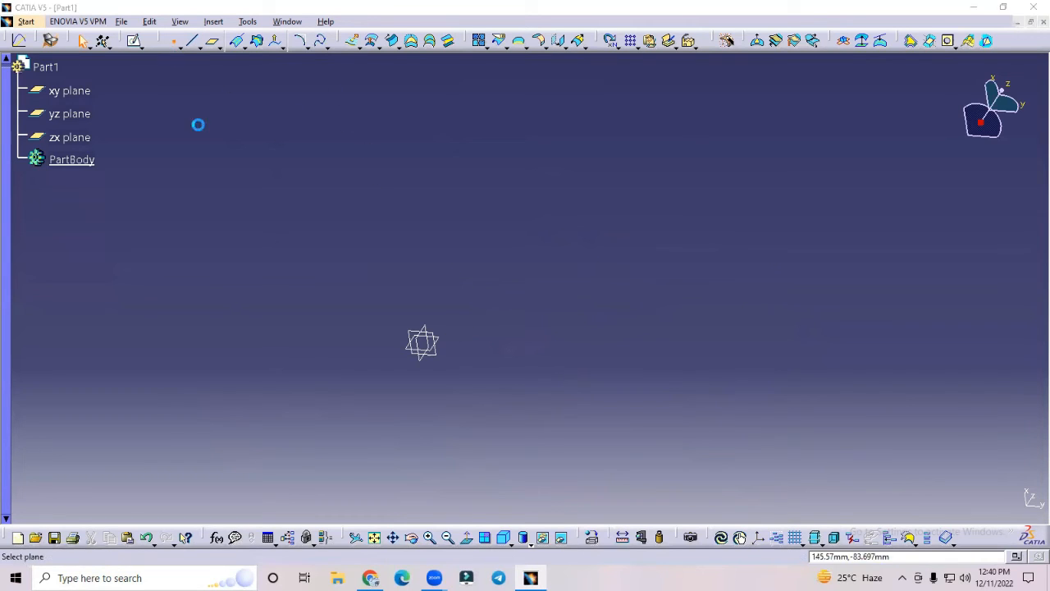
{"action": "left_click", "coordinate": [417, 326]}
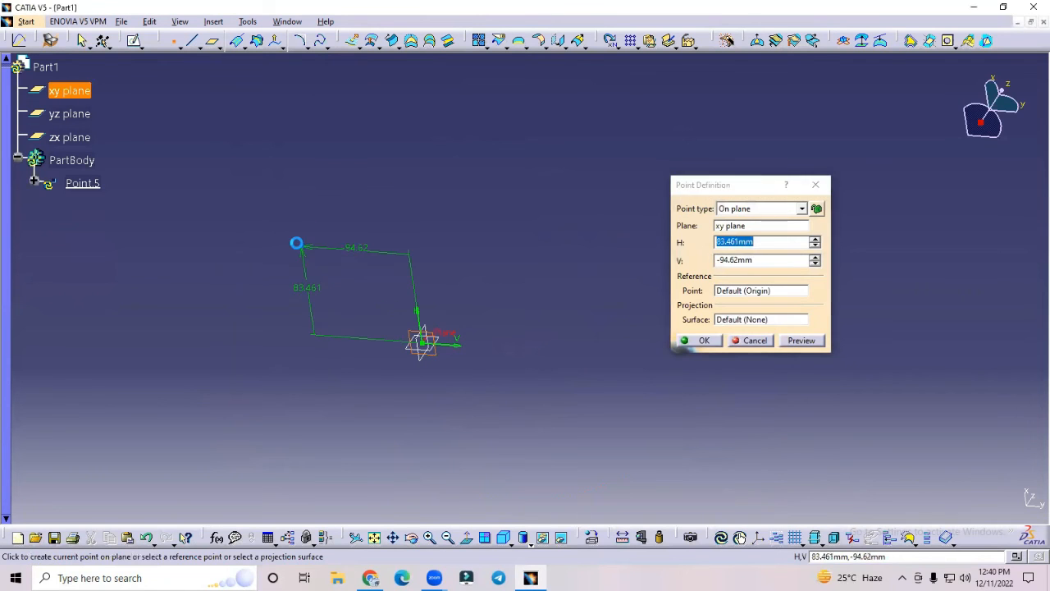
{"action": "left_click", "coordinate": [297, 243]}
{"action": "left_click", "coordinate": [174, 41]}
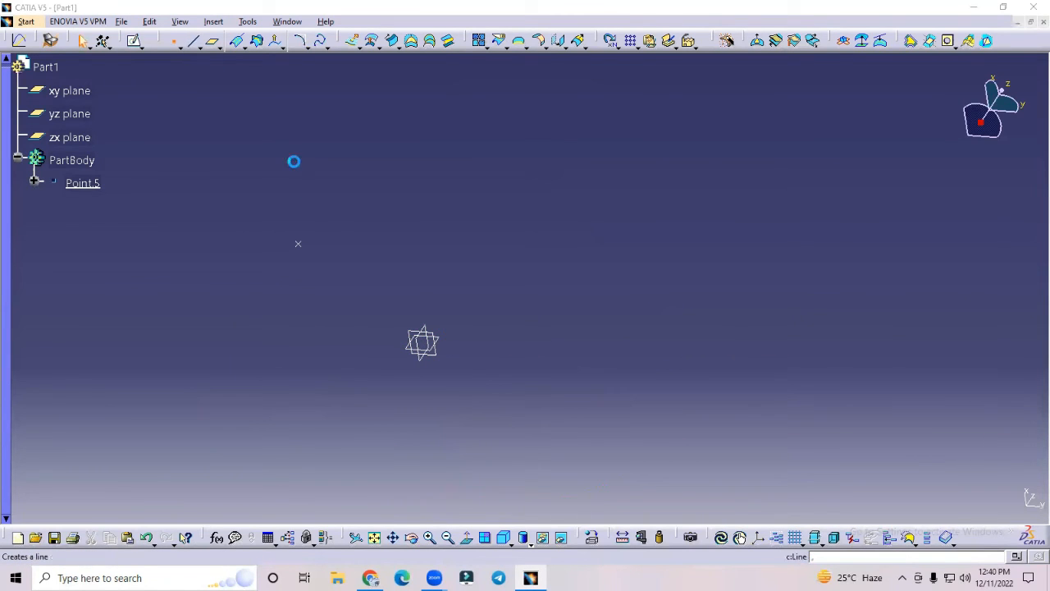
{"action": "left_click", "coordinate": [417, 331]}
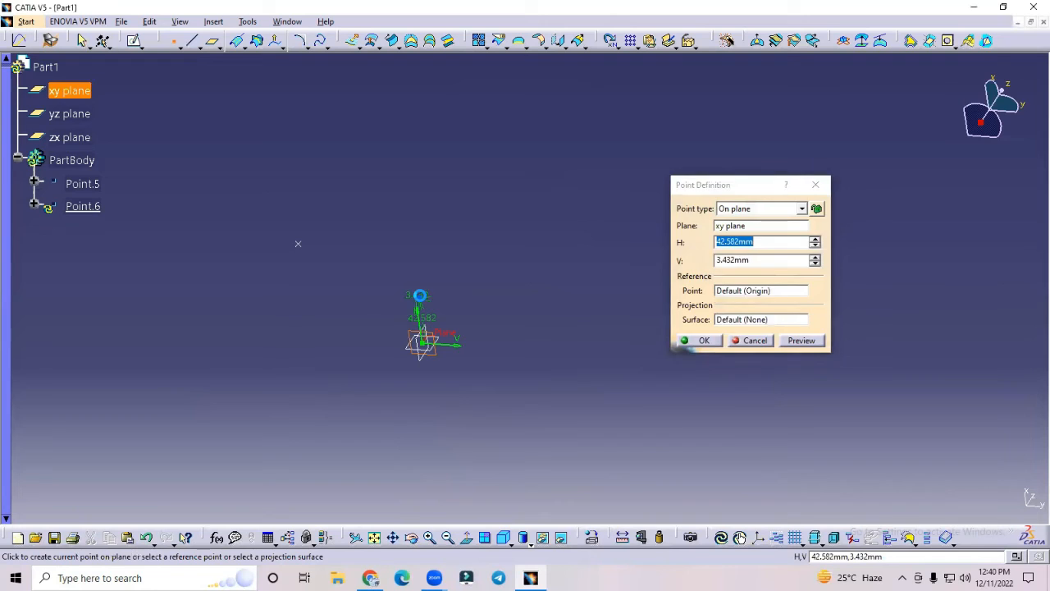
{"action": "left_click", "coordinate": [419, 296]}
Add two more points on the xy plane at about H 103.8, V 101.9 mm and H 15.1, V 136.8 mm.
{"action": "left_click", "coordinate": [174, 41]}
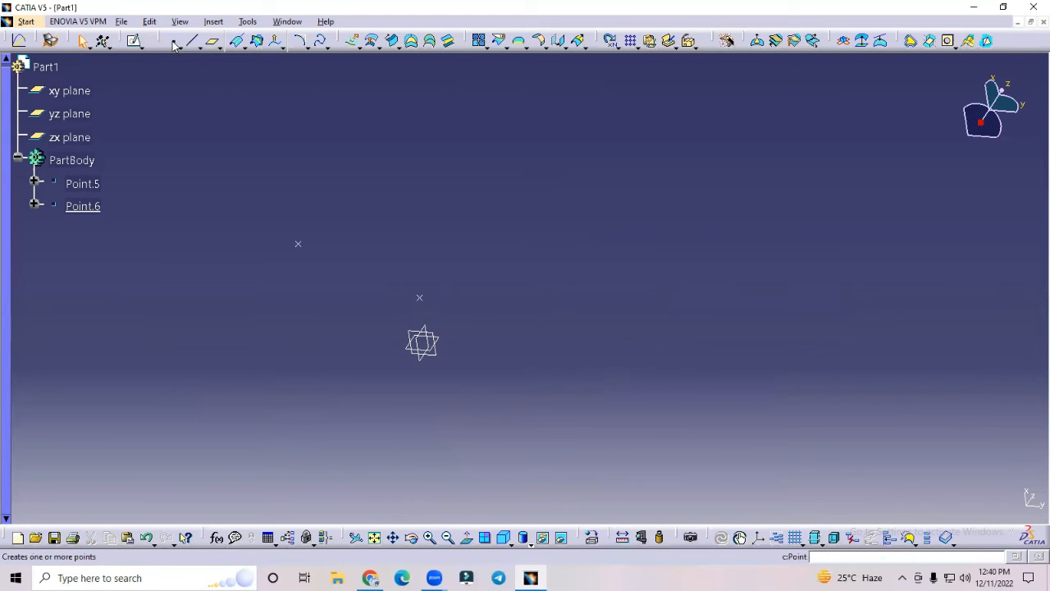
{"action": "left_click", "coordinate": [418, 335]}
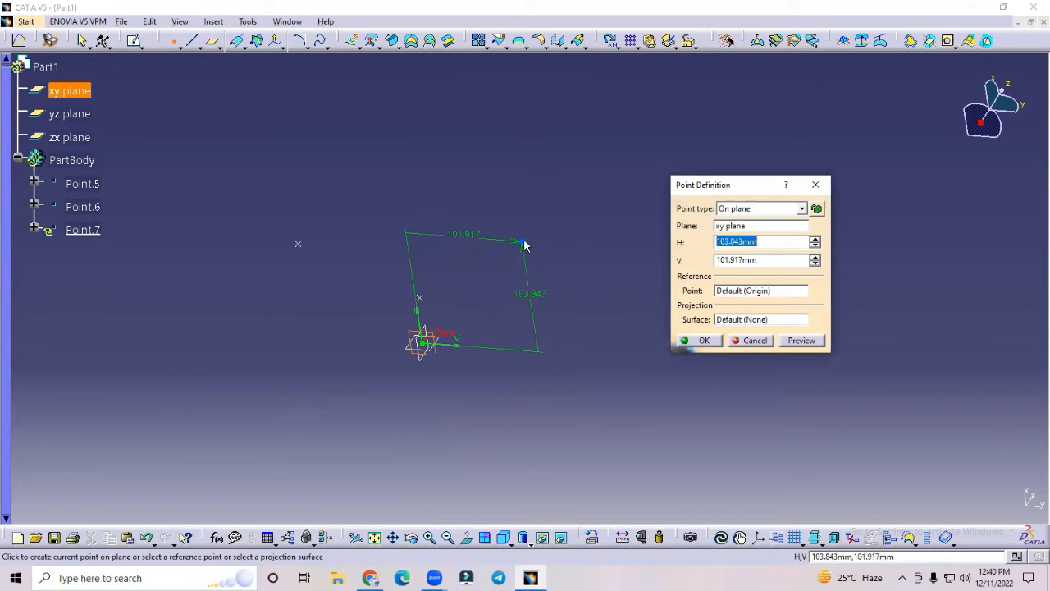
{"action": "left_click", "coordinate": [523, 241]}
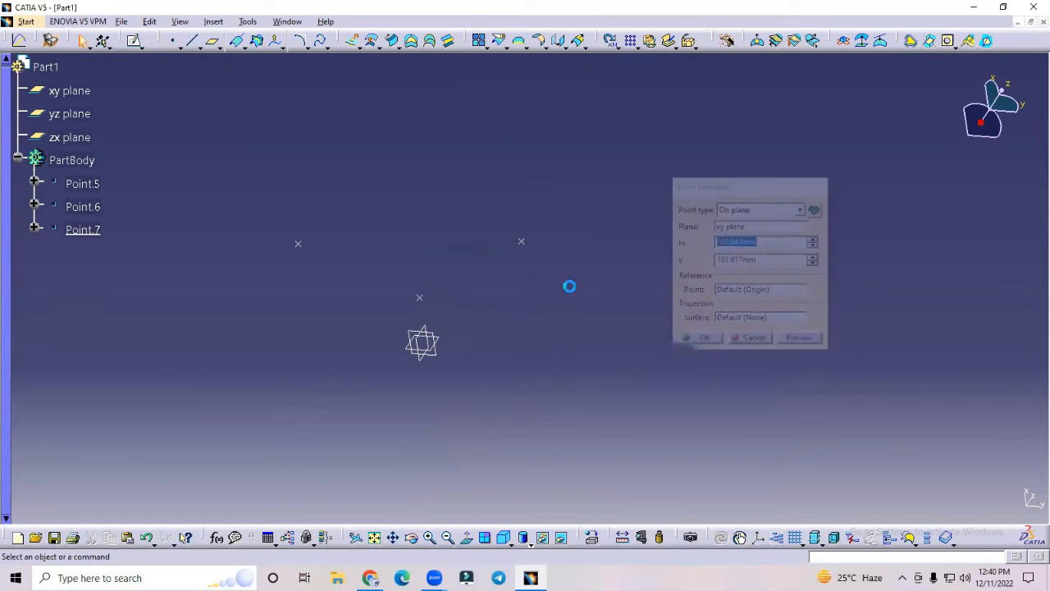
{"action": "left_click", "coordinate": [172, 40]}
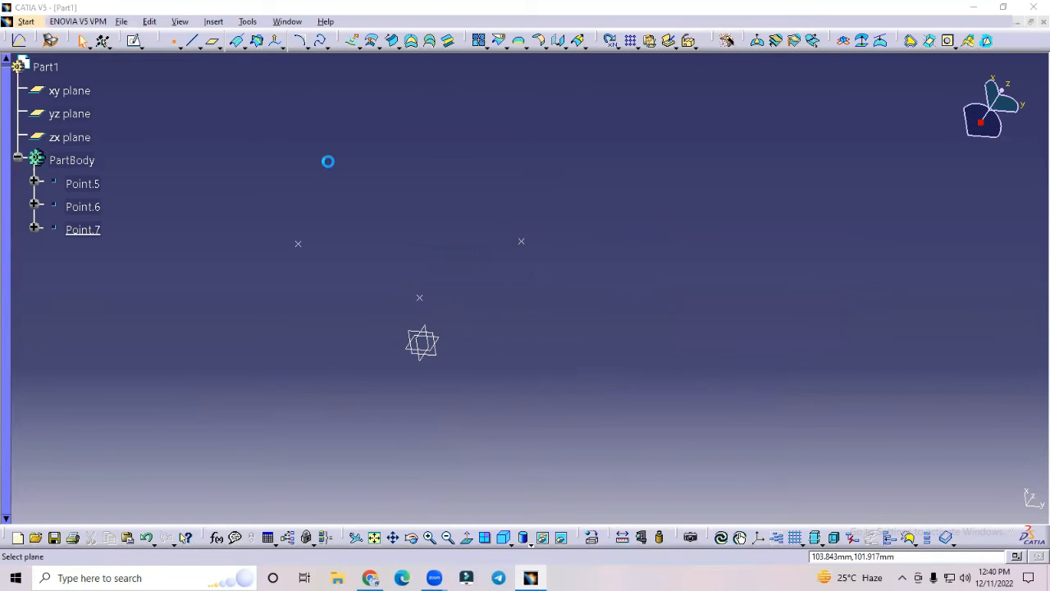
{"action": "left_click", "coordinate": [436, 336]}
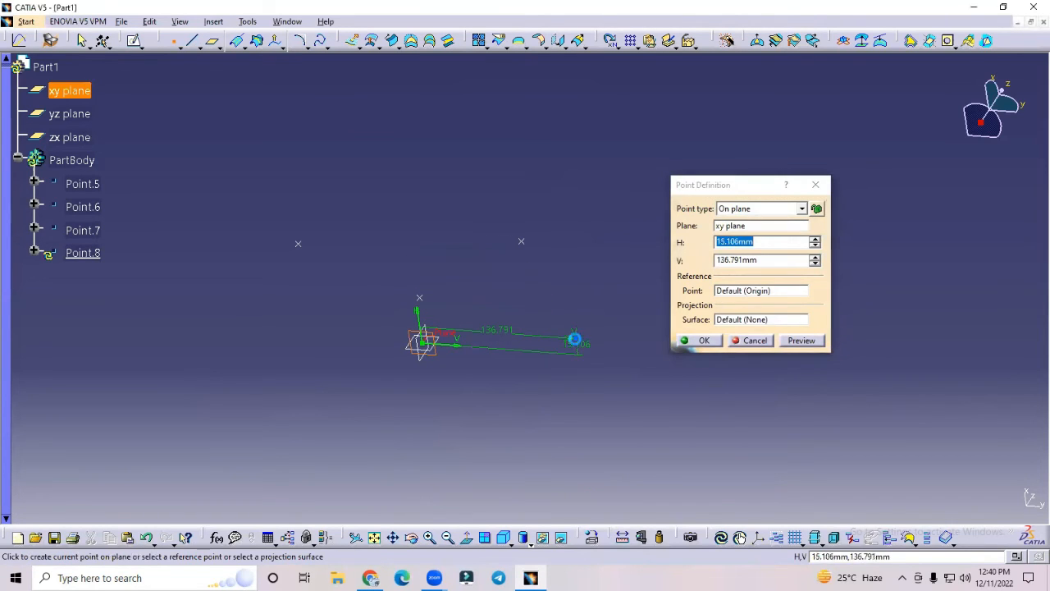
{"action": "left_click", "coordinate": [576, 338]}
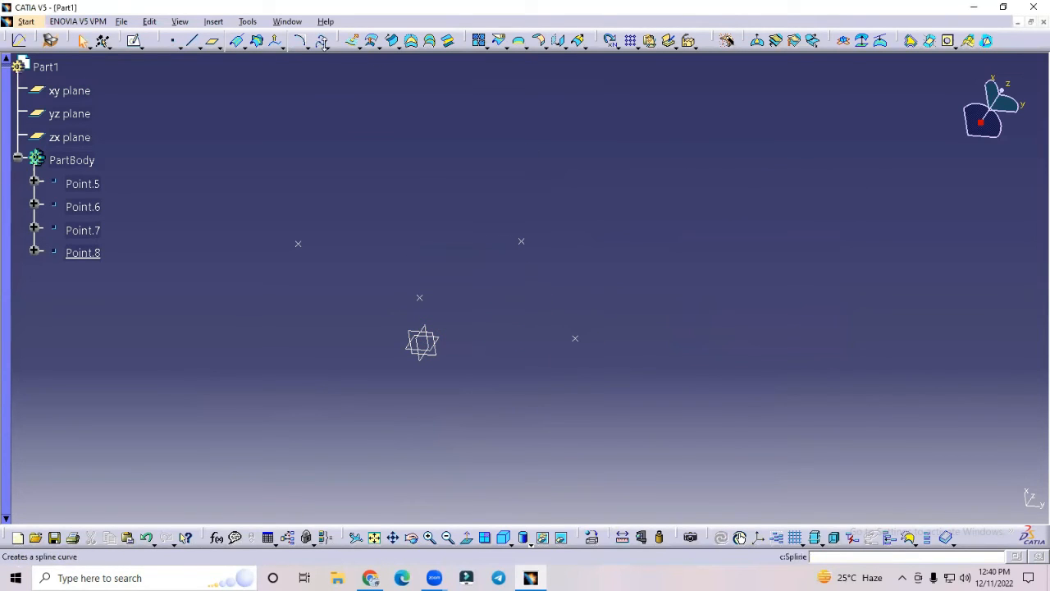
Try a spline through Point.5, Point.6, Point.7 and Point.8 back to Point.5, and cancel the spline definition.
{"action": "left_click", "coordinate": [320, 41]}
{"action": "left_click", "coordinate": [295, 245]}
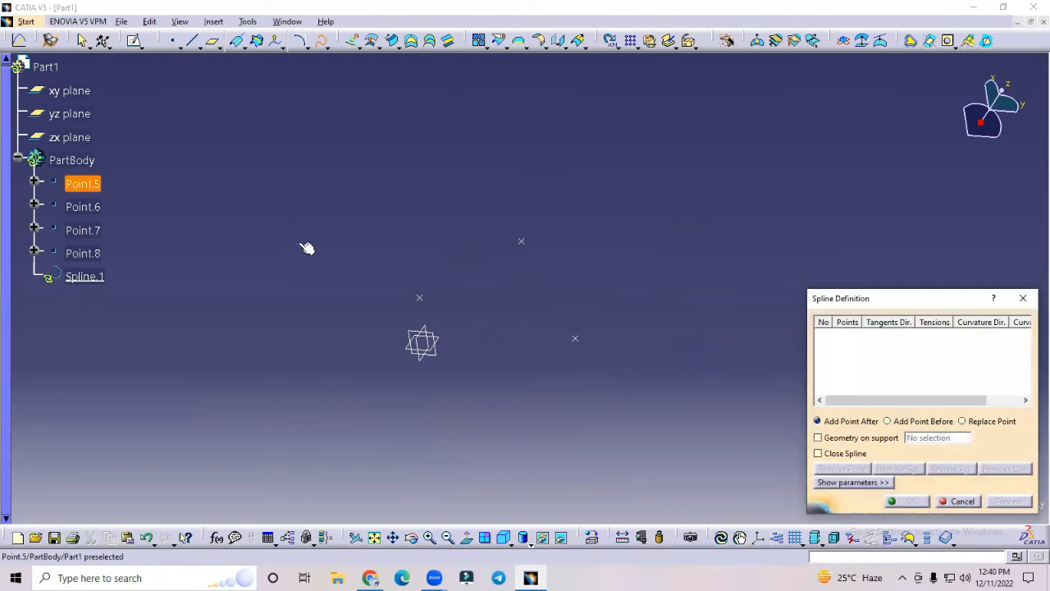
{"action": "left_click", "coordinate": [419, 297]}
{"action": "left_click", "coordinate": [522, 242]}
{"action": "left_click", "coordinate": [530, 244]}
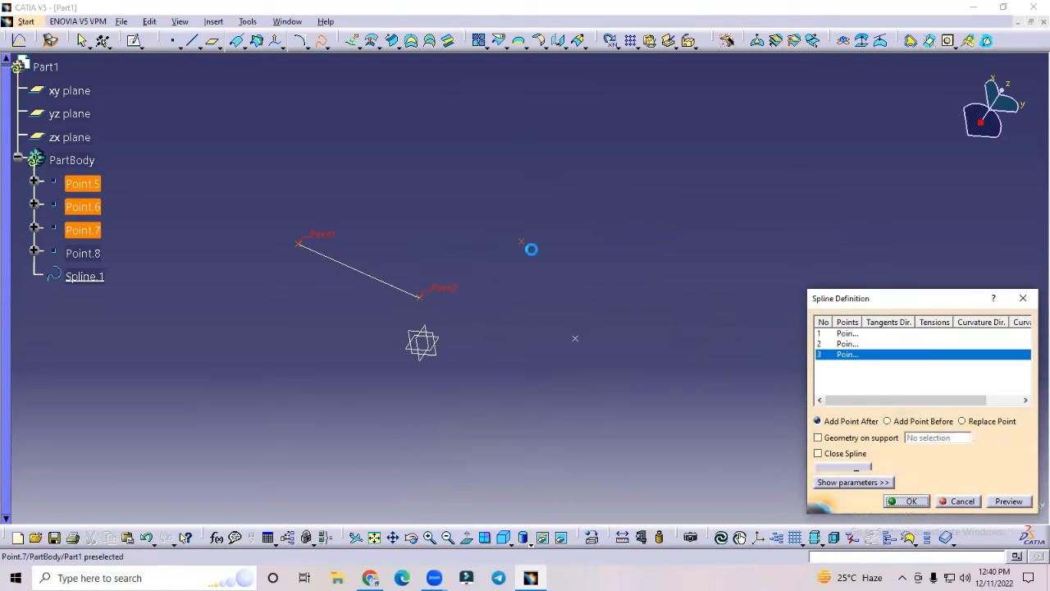
{"action": "left_click", "coordinate": [575, 336]}
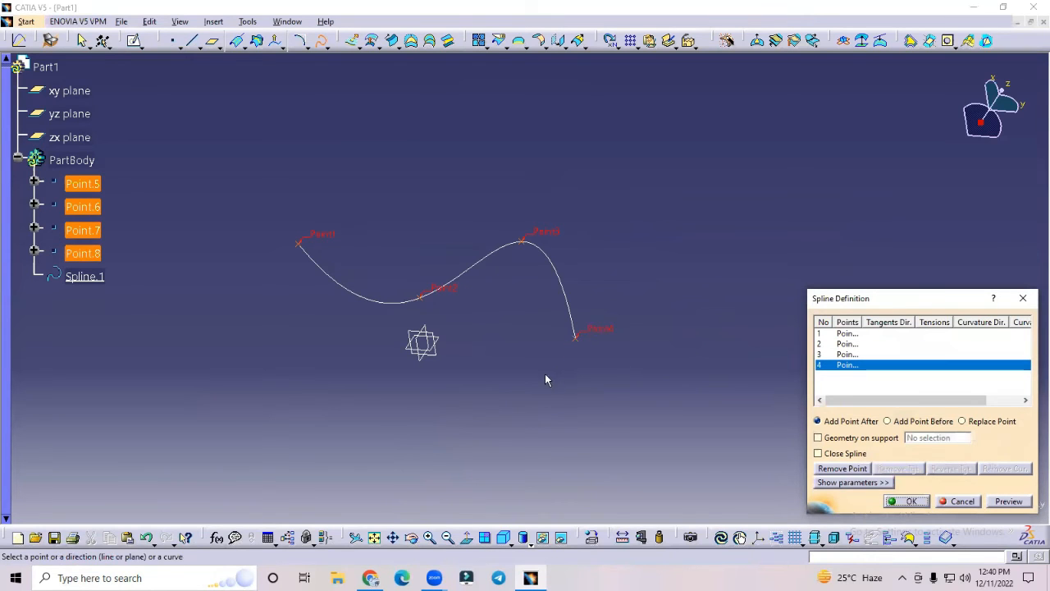
{"action": "left_click", "coordinate": [299, 243]}
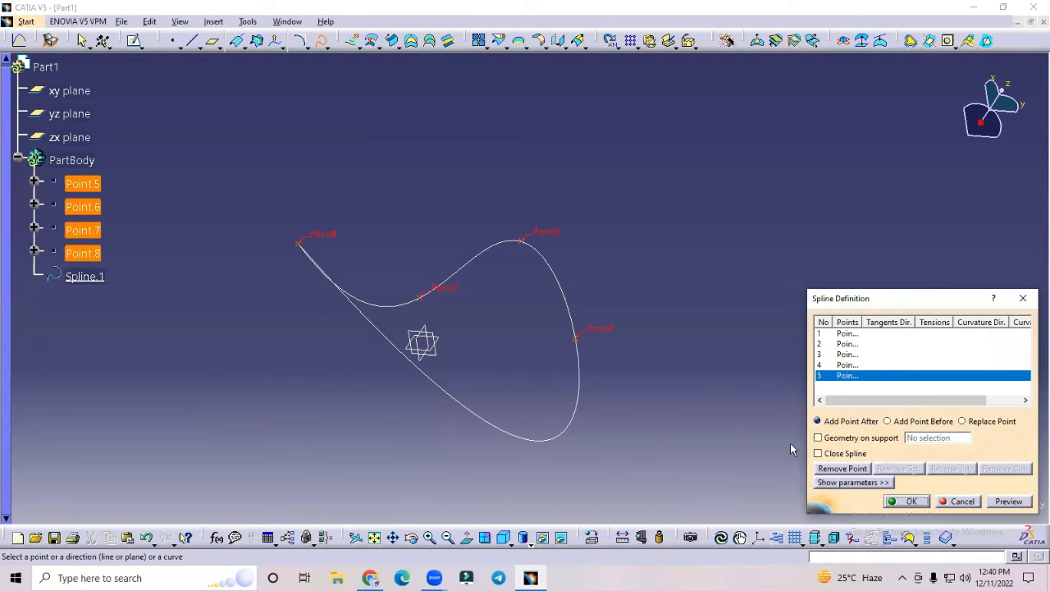
{"action": "left_click", "coordinate": [960, 502]}
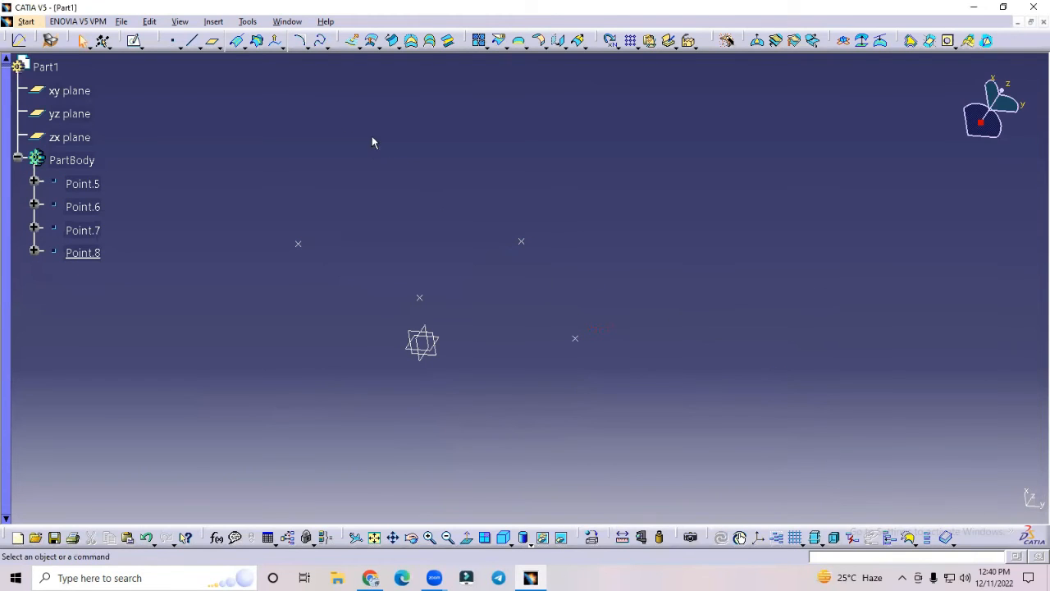
Create a closed spline through Point.5, Point.7, Point.8 and Point.6, in that order.
{"action": "left_click", "coordinate": [320, 40]}
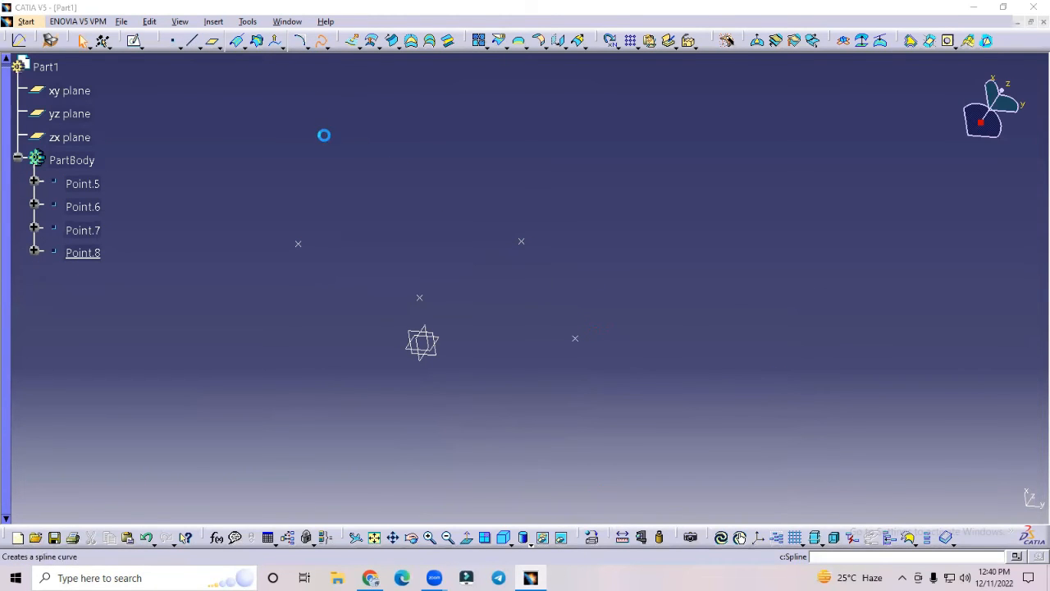
{"action": "left_click", "coordinate": [298, 244]}
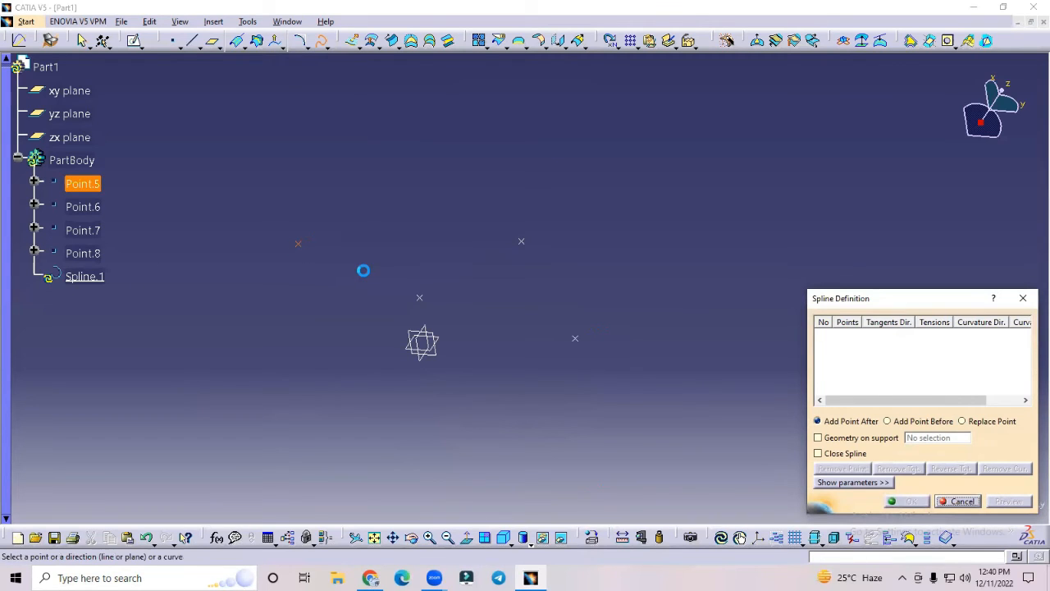
{"action": "left_click", "coordinate": [521, 241]}
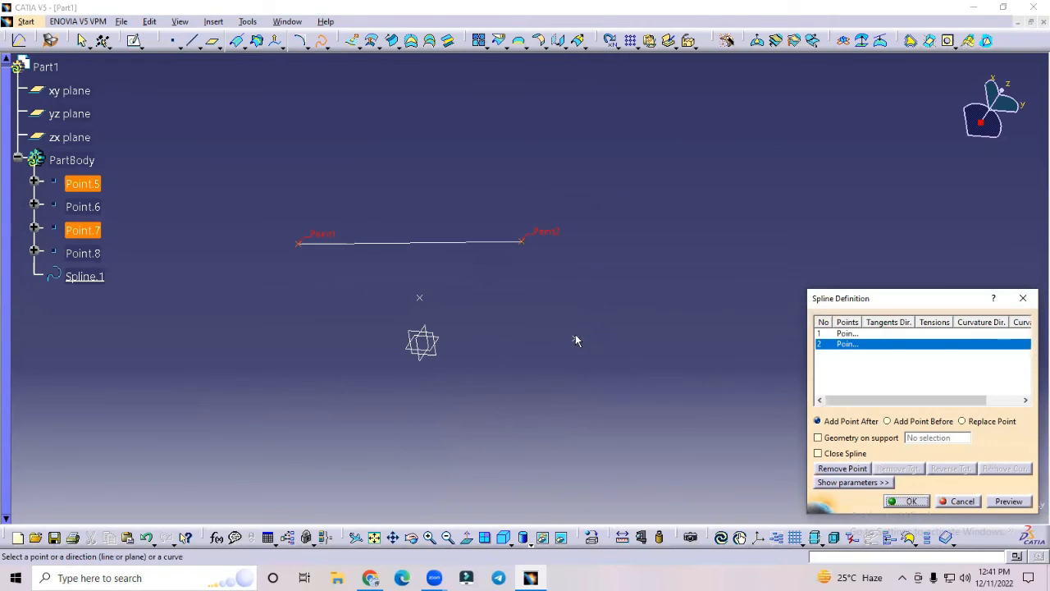
{"action": "left_click", "coordinate": [576, 337]}
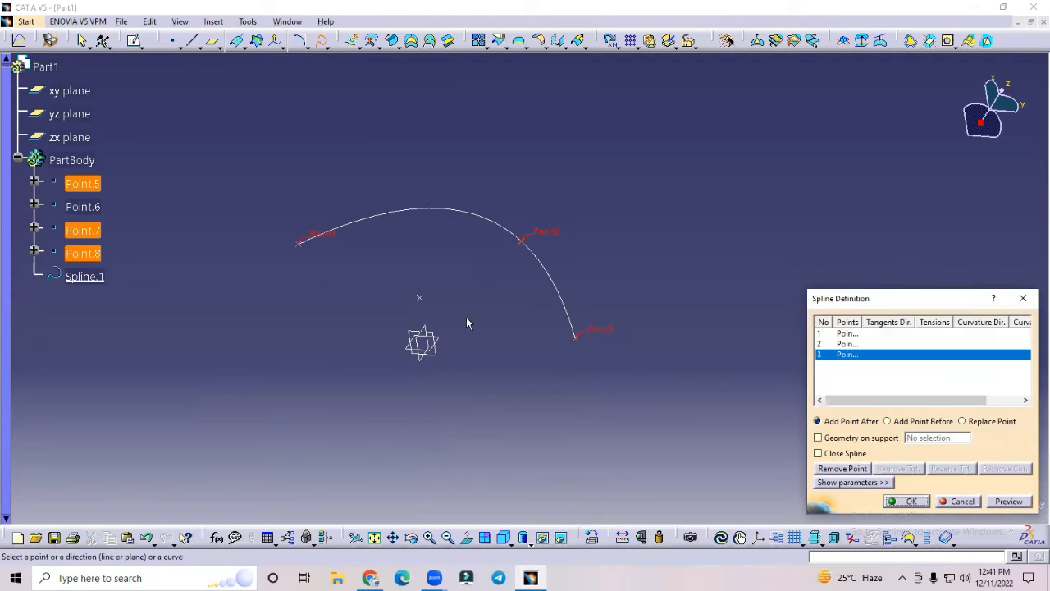
{"action": "left_click", "coordinate": [419, 297]}
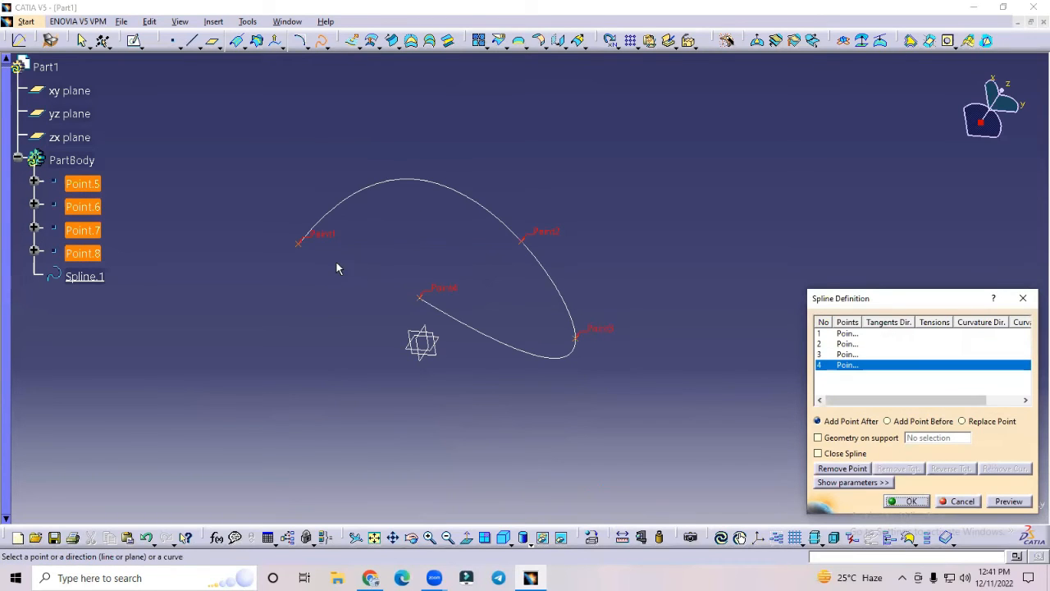
{"action": "left_click", "coordinate": [817, 454]}
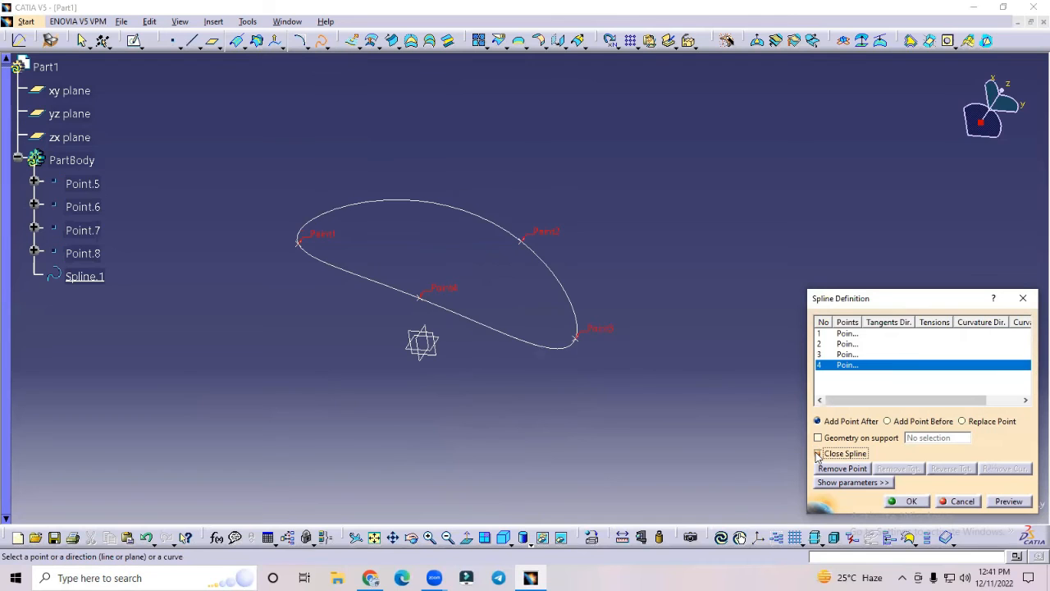
{"action": "left_click", "coordinate": [920, 503]}
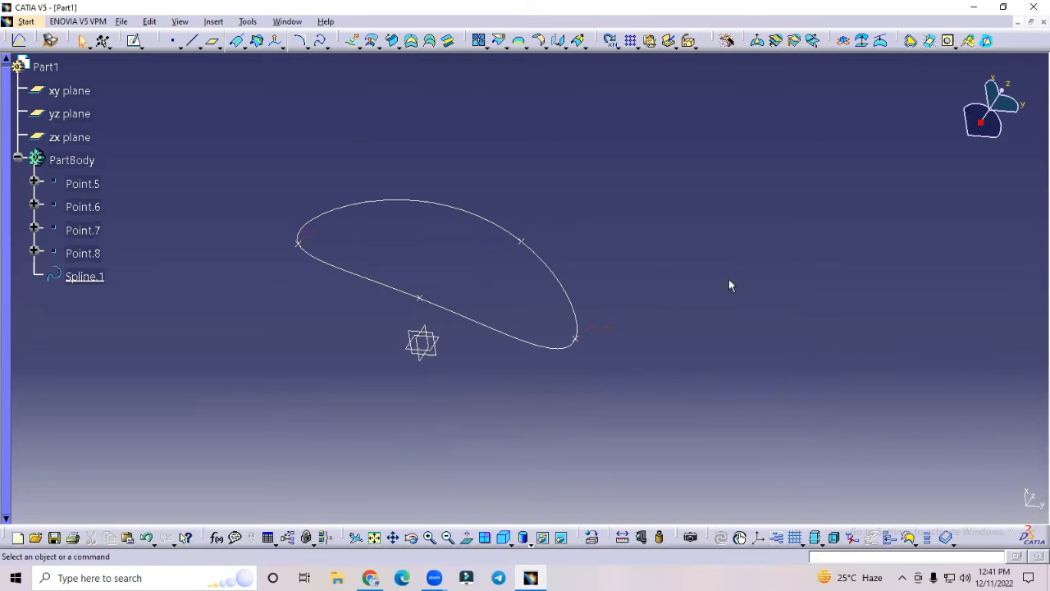
{"action": "middle_click_drag", "start_coordinate": [585, 170], "coordinate": [481, 197]}
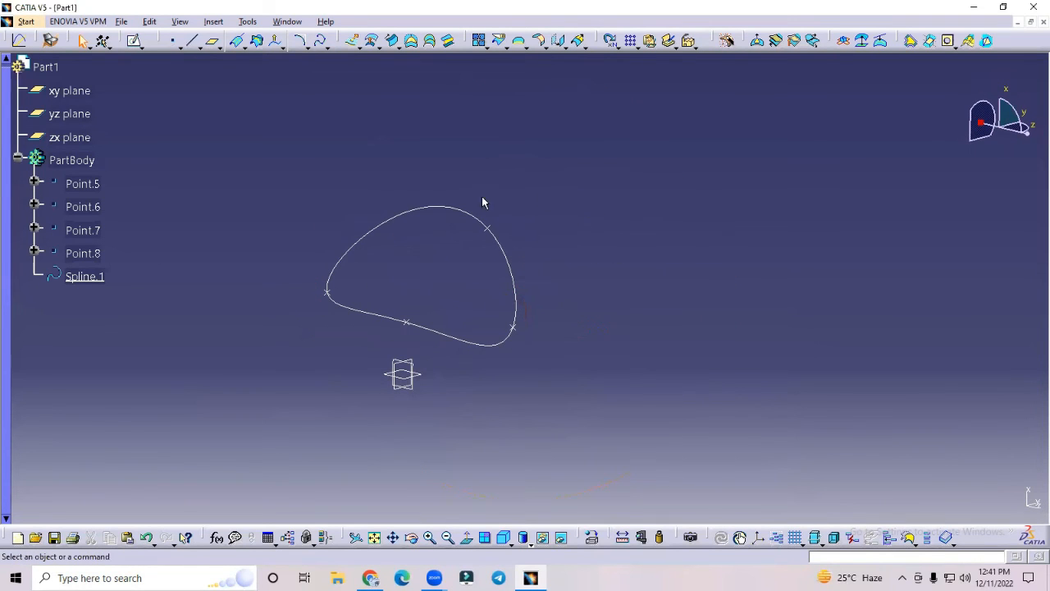
Close the part without saving and start a new part in Generative Shape Design.
{"action": "left_click", "coordinate": [325, 46]}
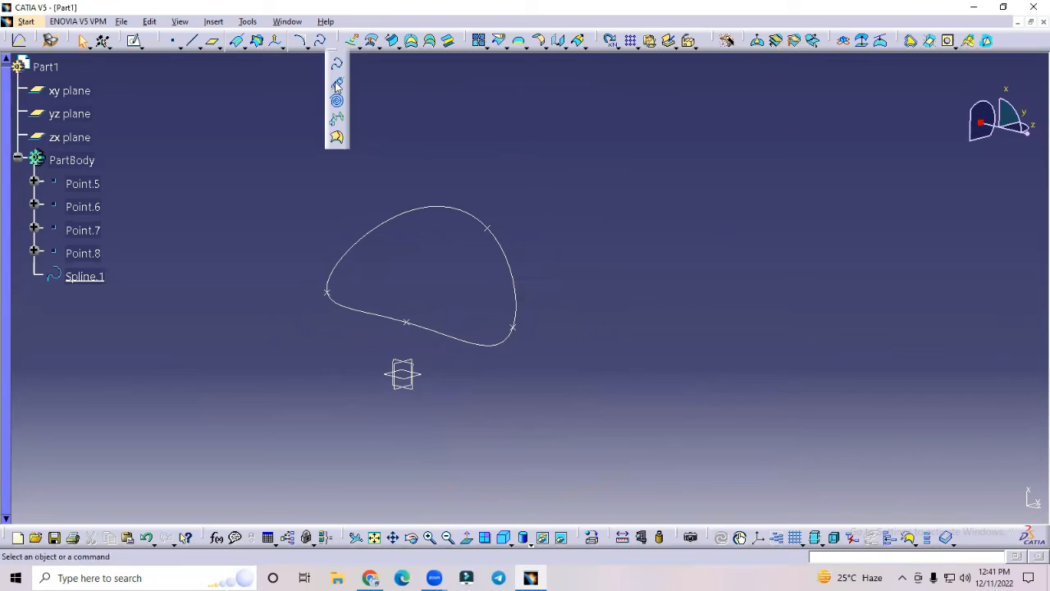
{"action": "left_click", "coordinate": [122, 21]}
{"action": "left_click", "coordinate": [138, 85]}
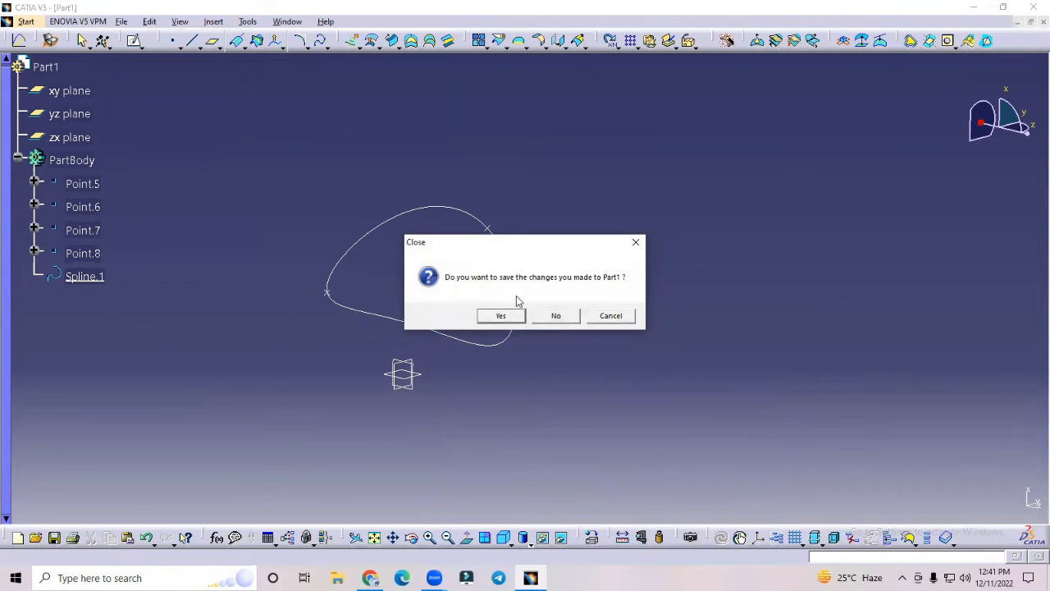
{"action": "left_click", "coordinate": [558, 316]}
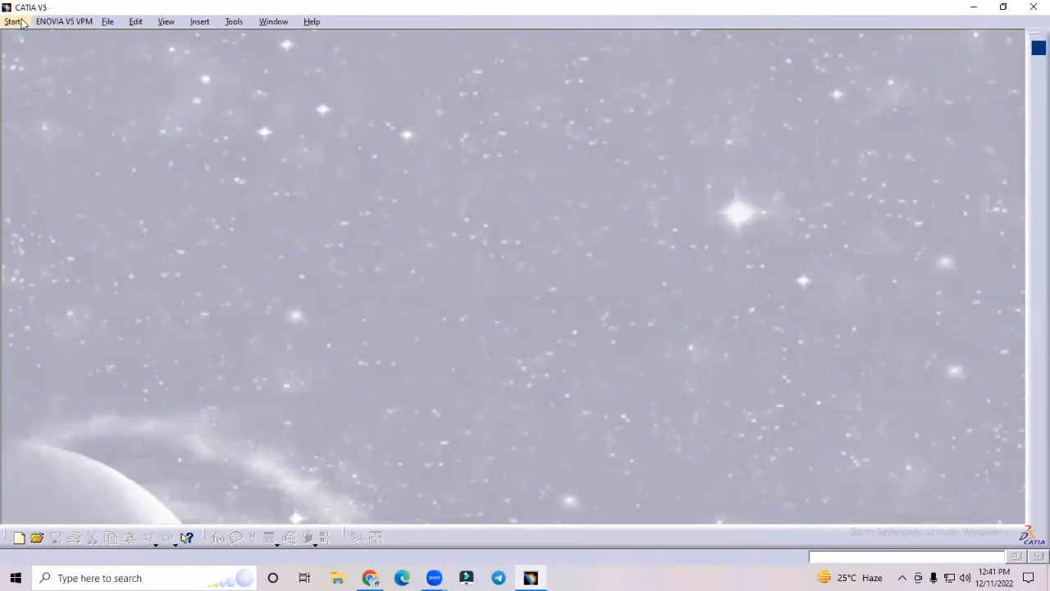
{"action": "left_click", "coordinate": [14, 21]}
{"action": "mouse_move", "coordinate": [72, 71]}
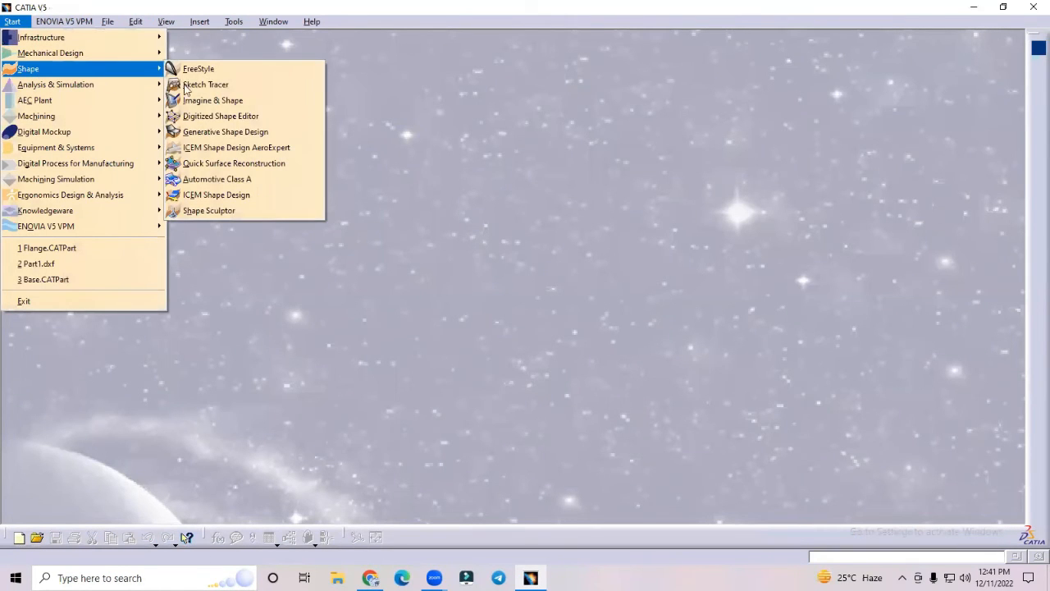
{"action": "left_click", "coordinate": [223, 133]}
{"action": "left_click", "coordinate": [944, 504]}
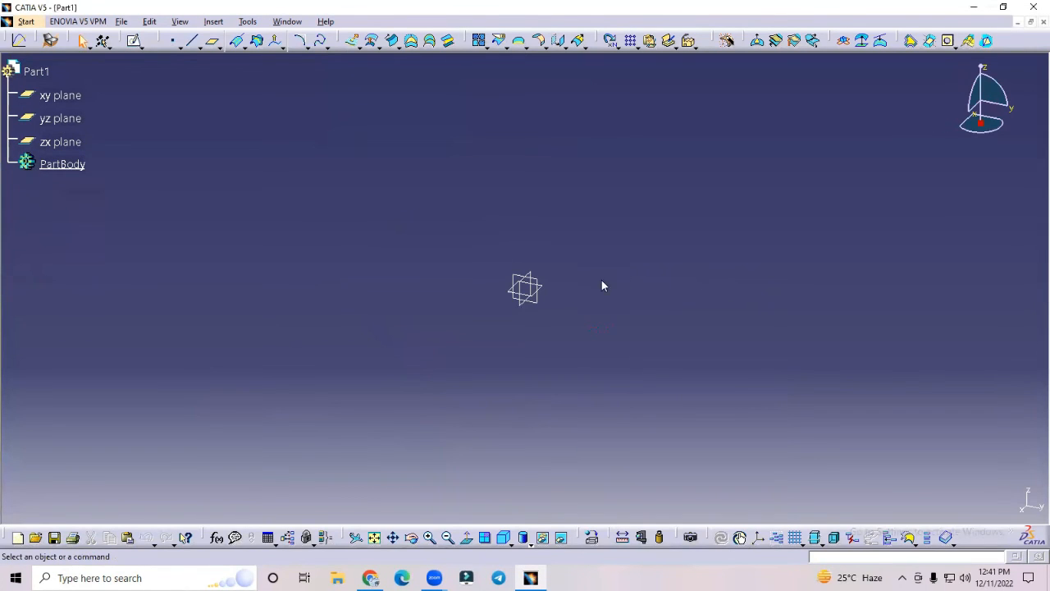
Create a point by coordinates at X 0, Y 20 and Z 0 mm.
{"action": "left_click", "coordinate": [172, 40]}
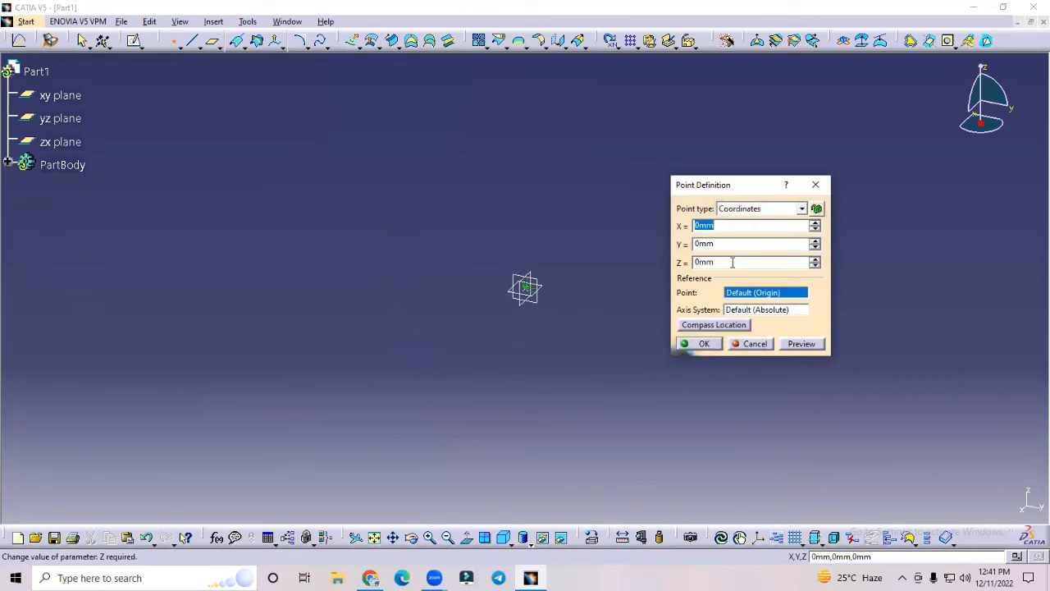
{"action": "left_click", "coordinate": [724, 243]}
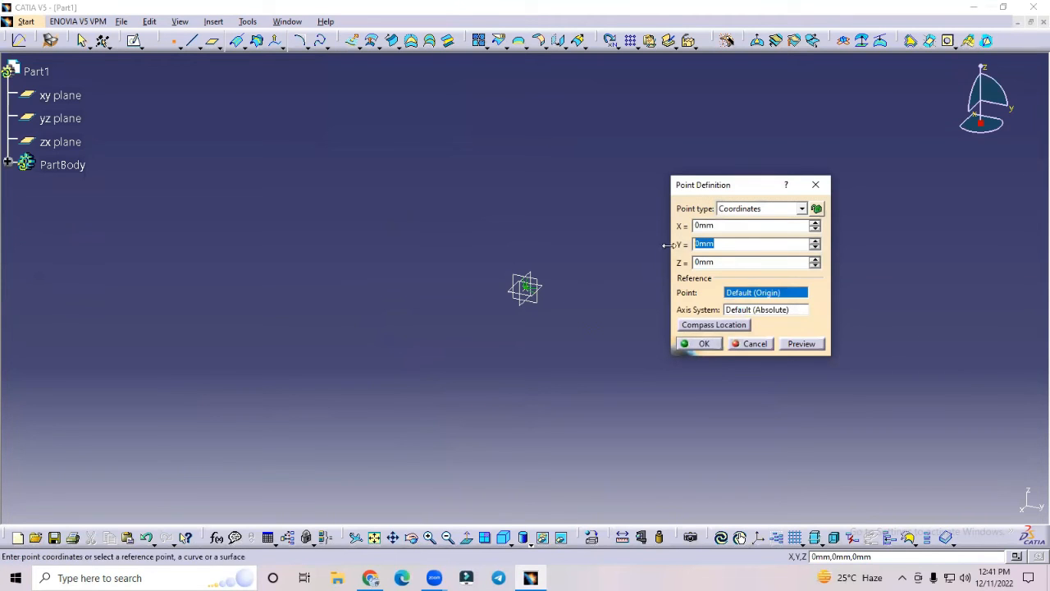
{"action": "type", "text": "20"}
{"action": "left_click", "coordinate": [640, 396]}
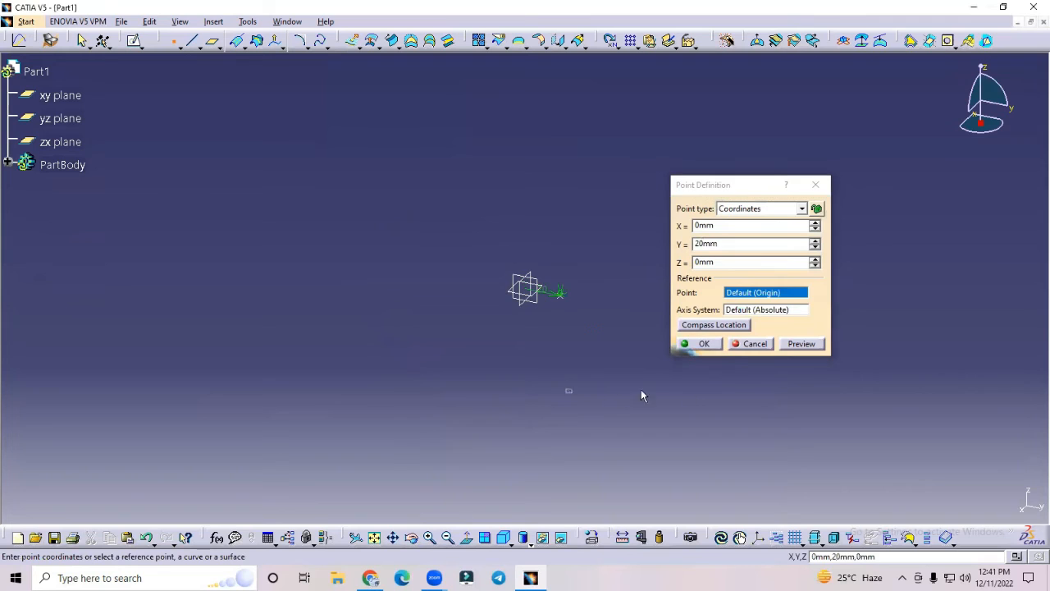
{"action": "left_click", "coordinate": [705, 343]}
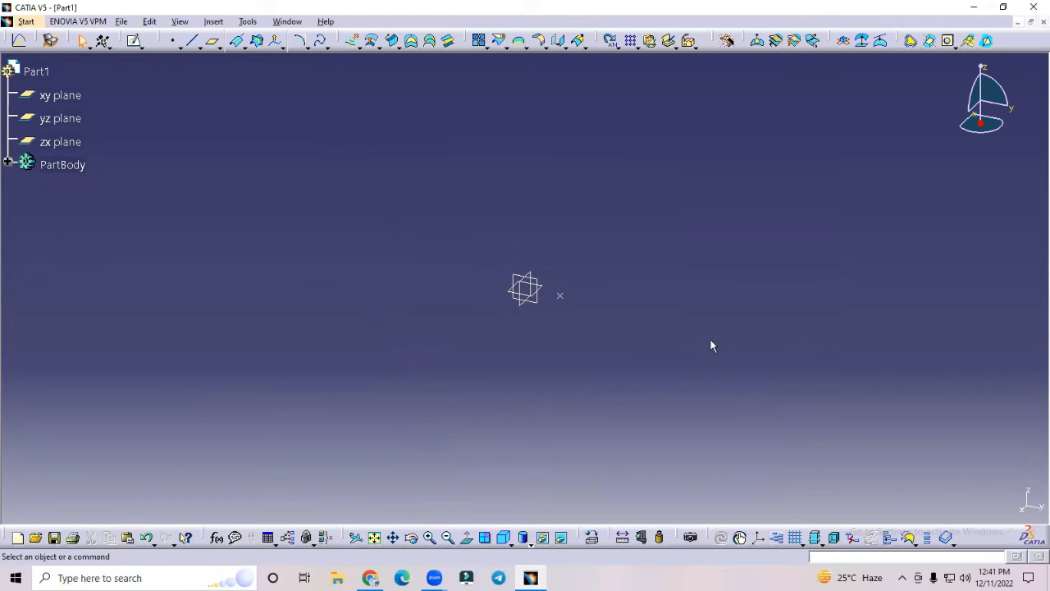
Define a helix starting at the point around the Z axis, with a 10 mm pitch and 120 mm height.
{"action": "left_click", "coordinate": [327, 46]}
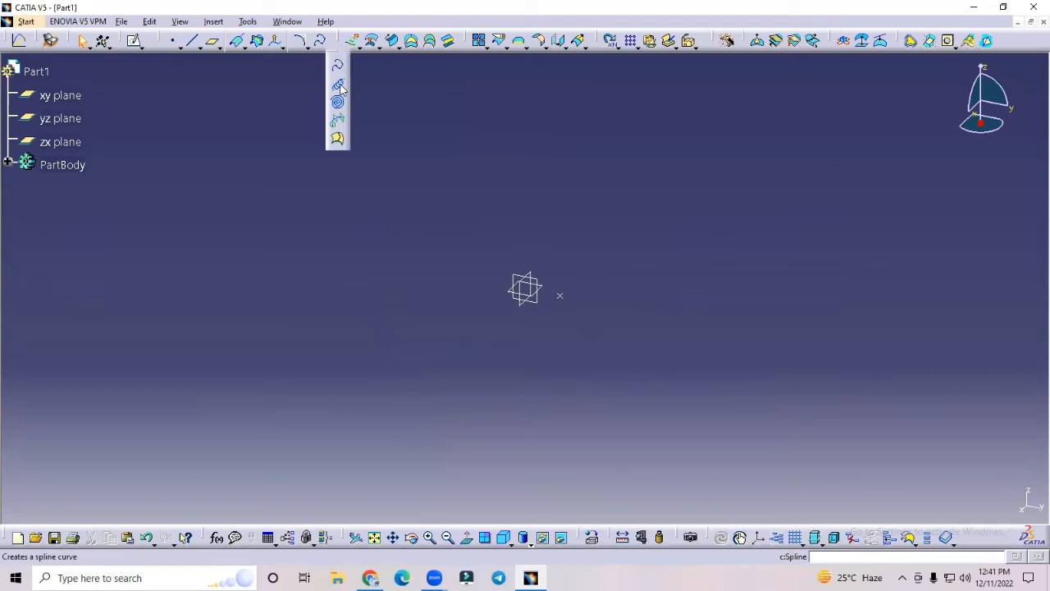
{"action": "left_click", "coordinate": [338, 87]}
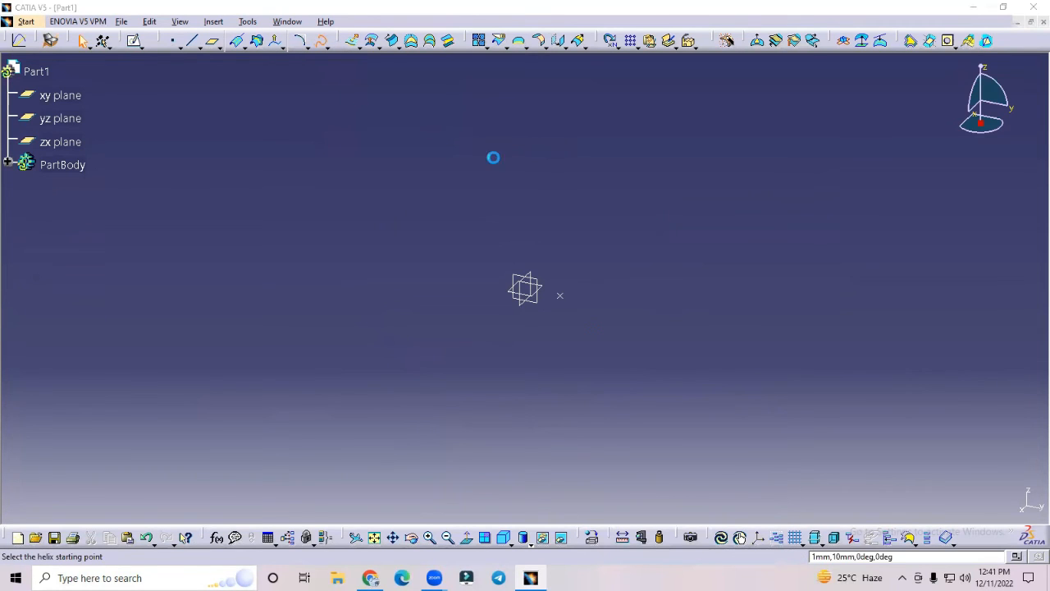
{"action": "left_click", "coordinate": [561, 299]}
{"action": "right_click", "coordinate": [873, 325]}
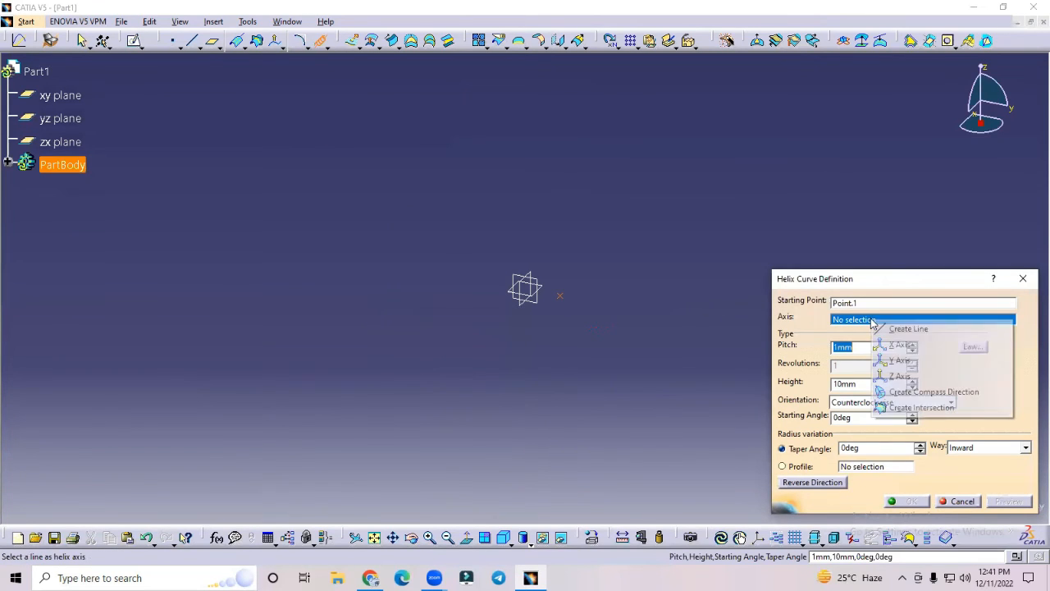
{"action": "left_click", "coordinate": [900, 376]}
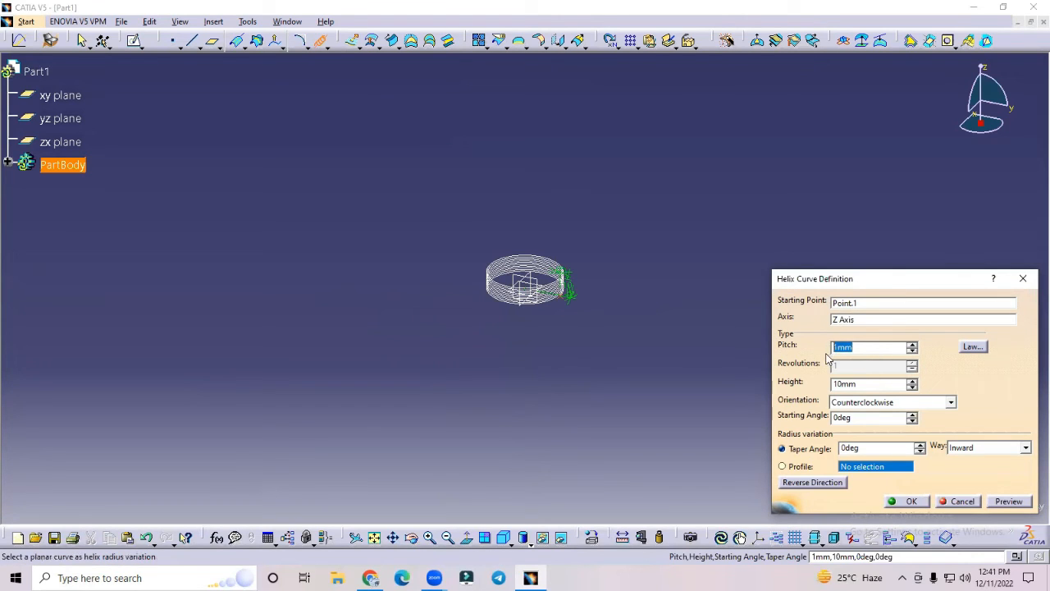
{"action": "type", "text": "10"}
{"action": "left_click", "coordinate": [630, 399]}
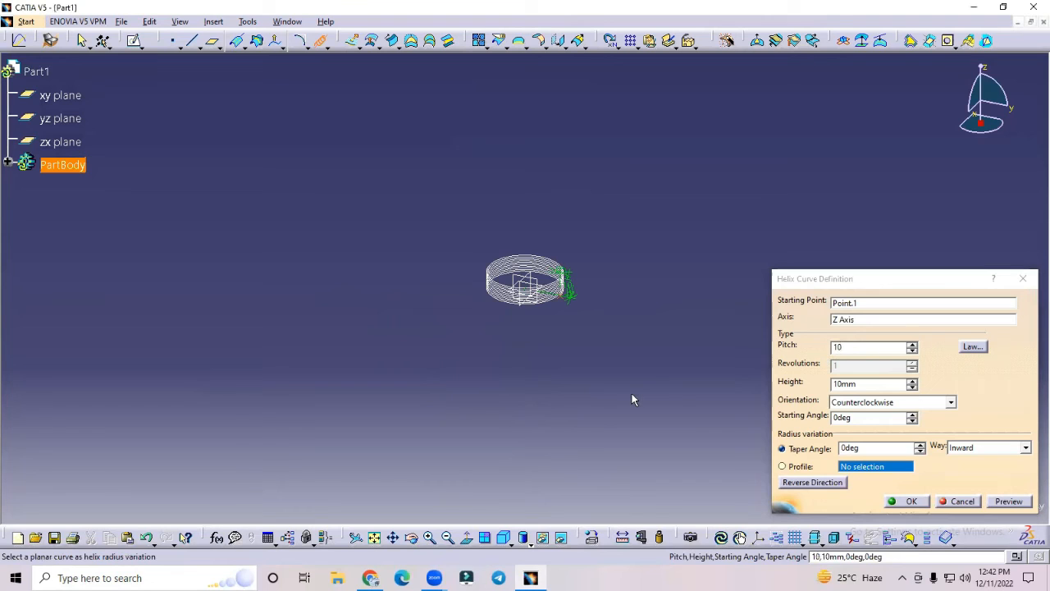
{"action": "double_click", "coordinate": [866, 383]}
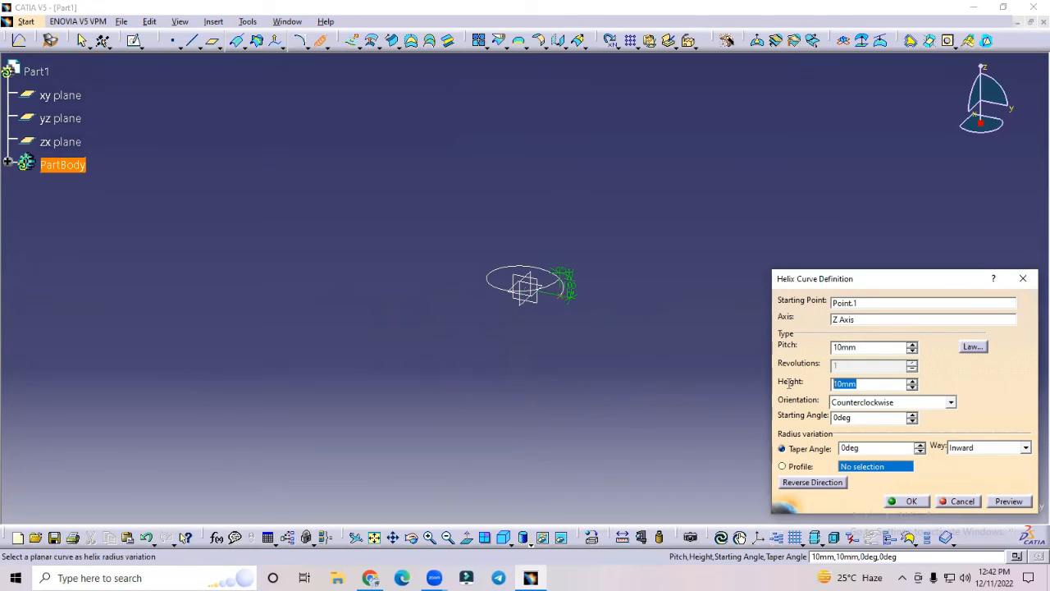
{"action": "type", "text": "120"}
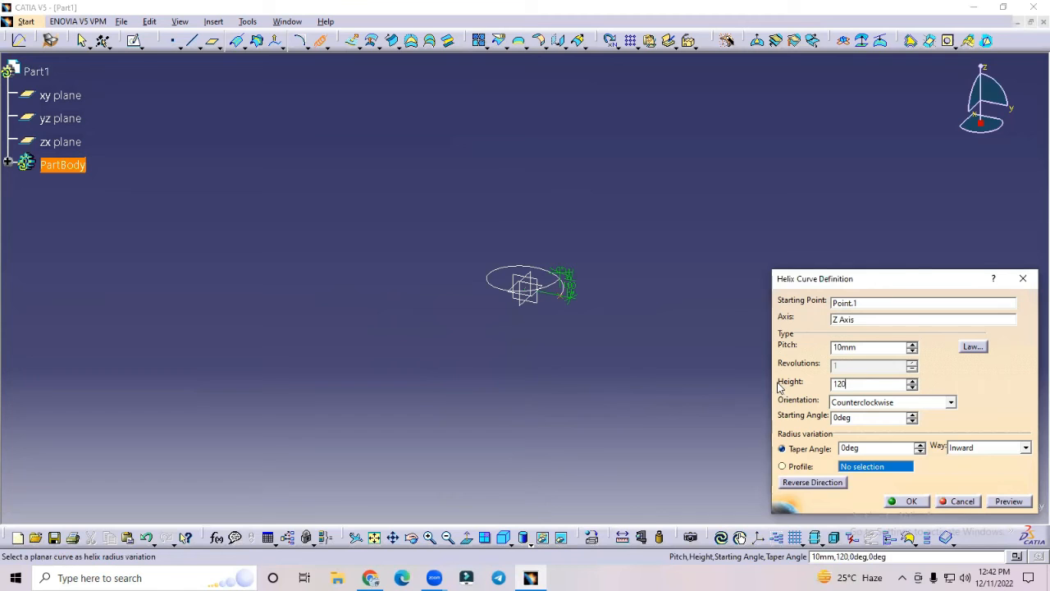
{"action": "left_click", "coordinate": [610, 418]}
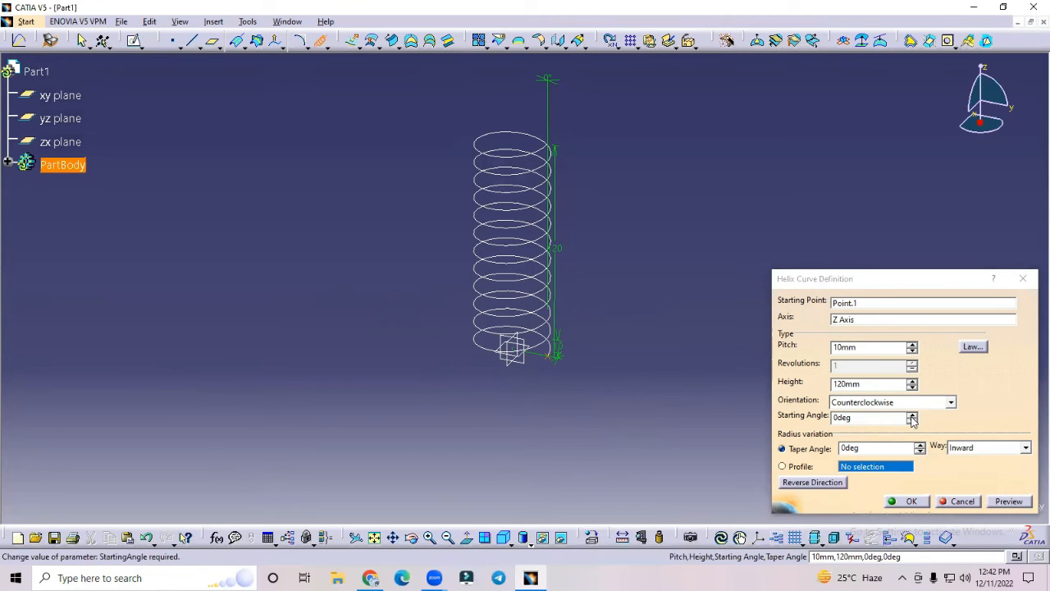
Set the helix orientation to Clockwise and its starting angle to 45 degrees.
{"action": "left_click", "coordinate": [951, 402]}
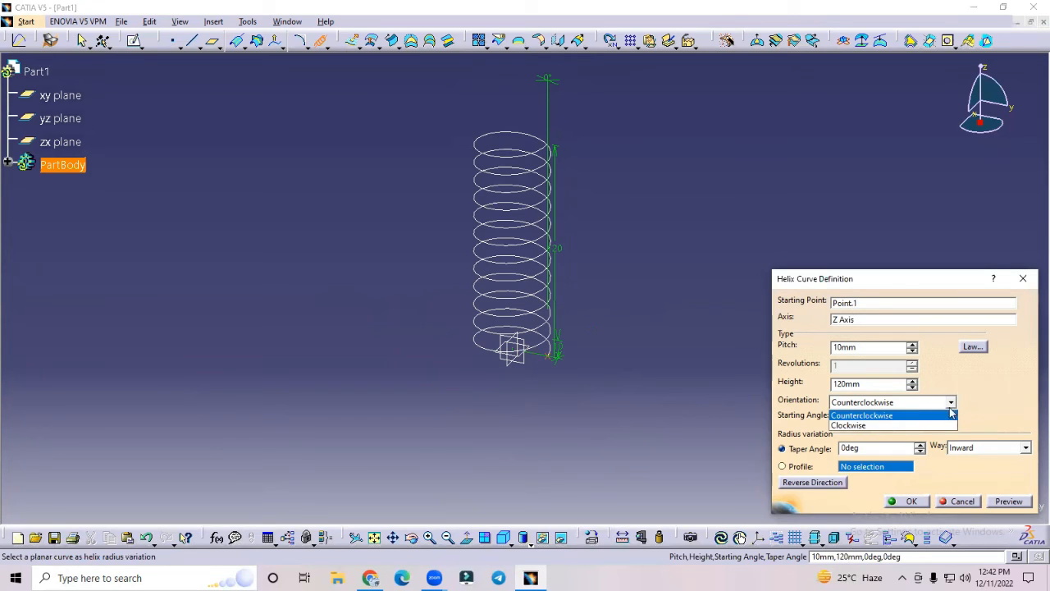
{"action": "left_click", "coordinate": [896, 426]}
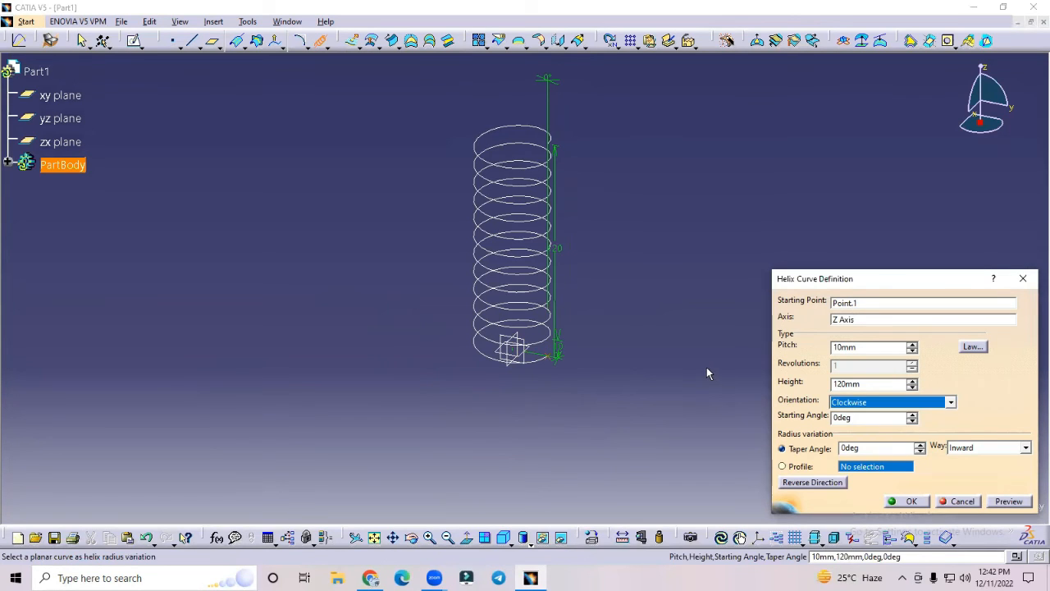
{"action": "key", "text": "Tab"}
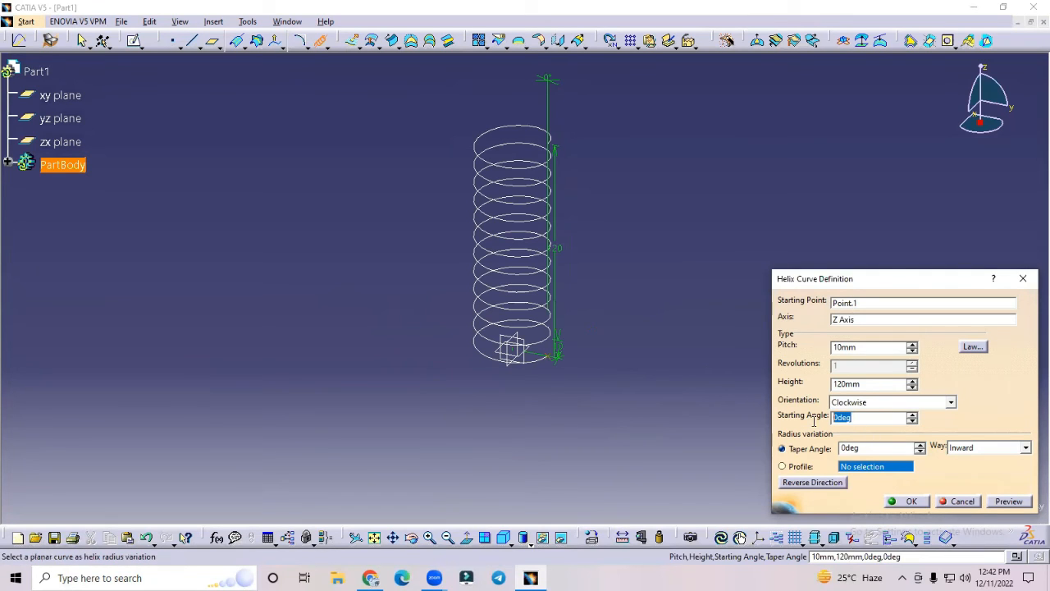
{"action": "type", "text": "45"}
{"action": "left_click", "coordinate": [597, 437]}
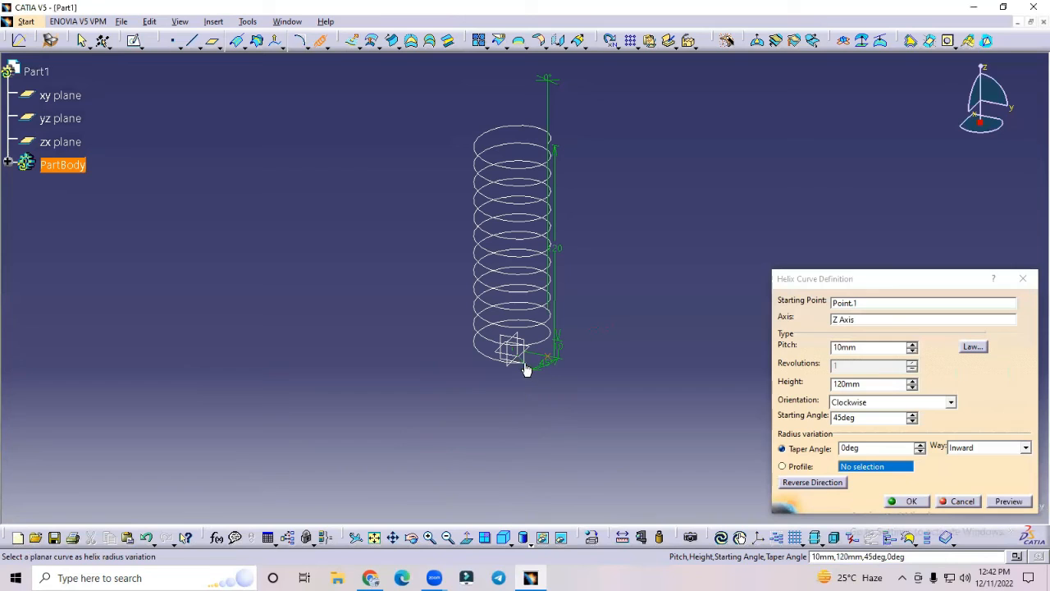
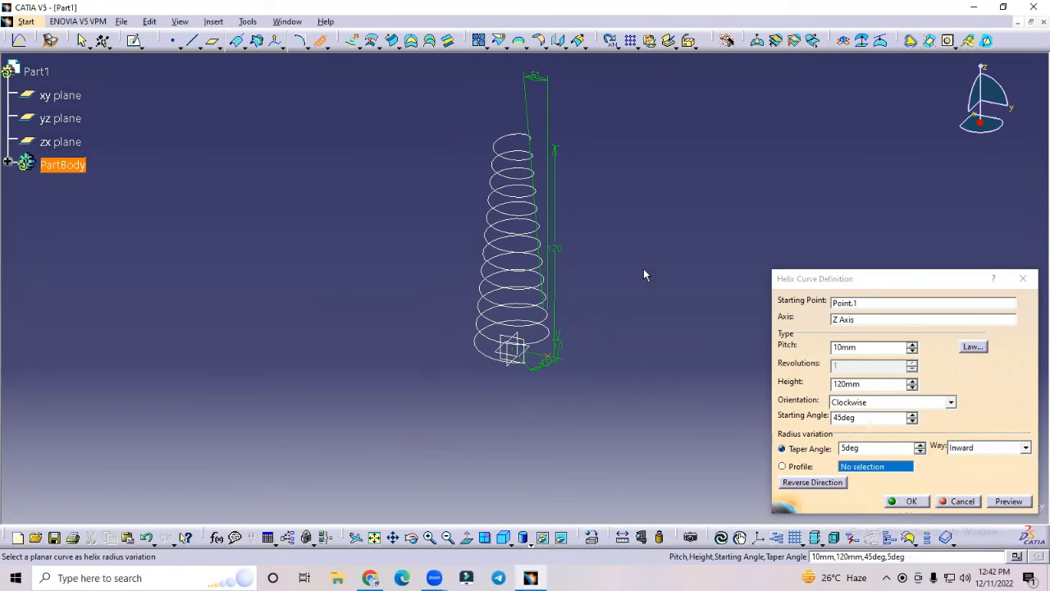
Try a 5-degree taper on the helix with its way set to Outward, and cancel the helix definition.
{"action": "left_click", "coordinate": [1027, 449]}
{"action": "left_click", "coordinate": [1007, 471]}
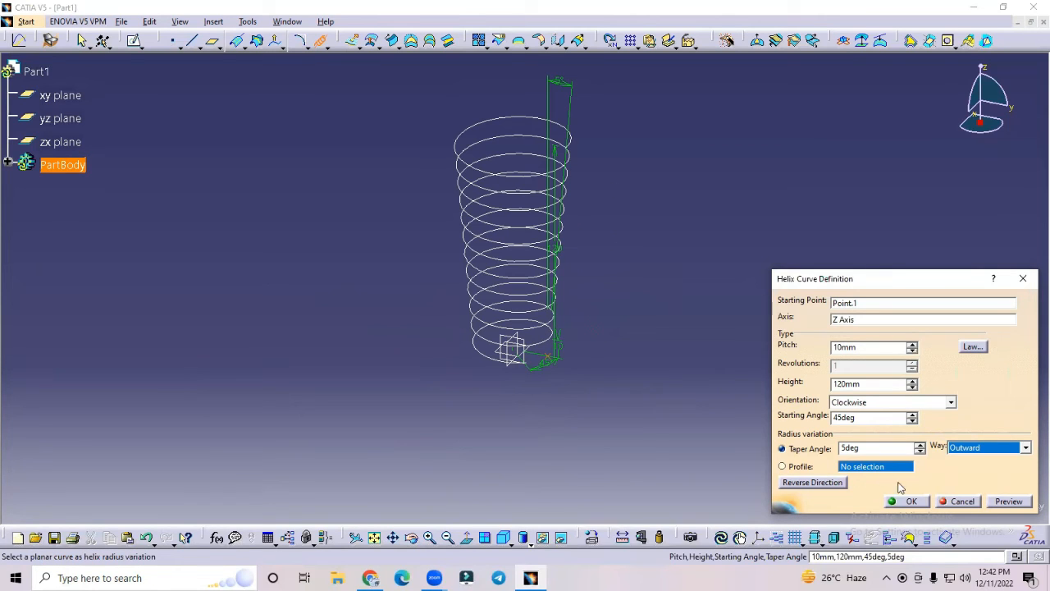
{"action": "left_click", "coordinate": [961, 502]}
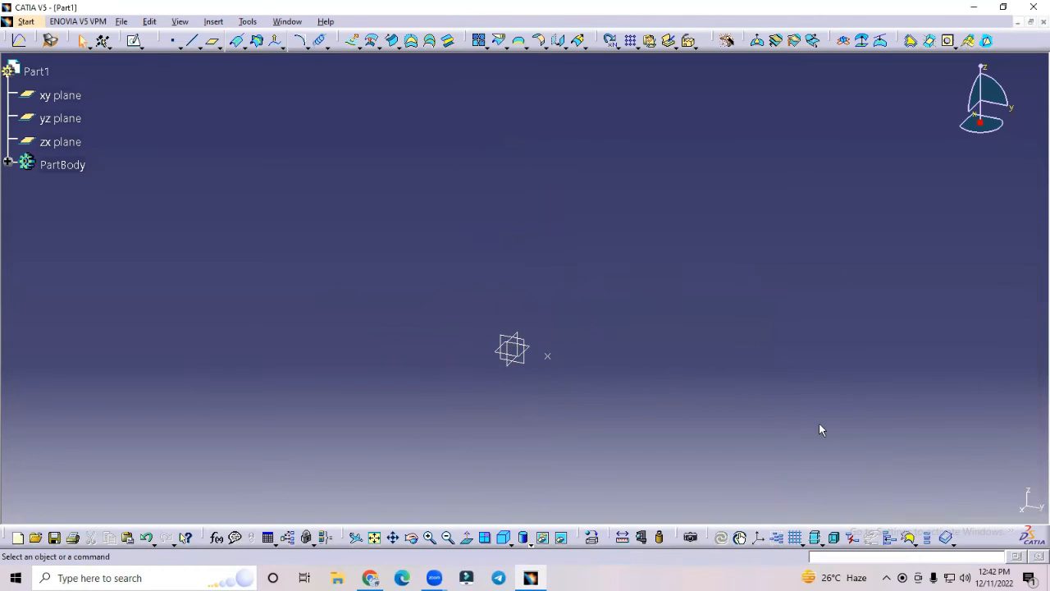
Sketch a wavy seven-point spline about 90 mm tall on the yz plane, running down to the horizontal axis near the existing point.
{"action": "left_click", "coordinate": [523, 366]}
{"action": "left_click", "coordinate": [135, 41]}
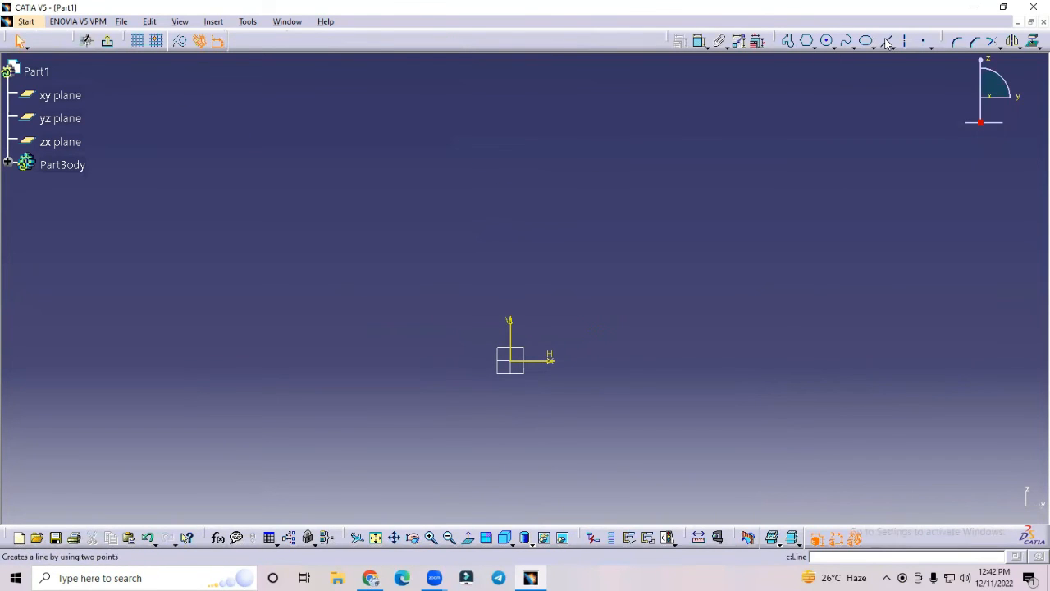
{"action": "left_click", "coordinate": [886, 40]}
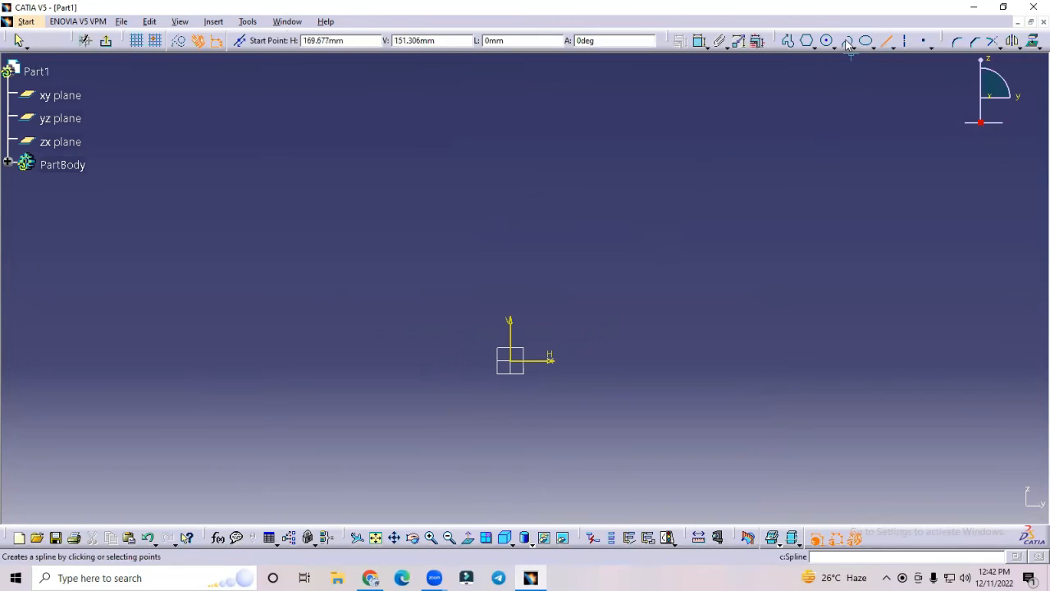
{"action": "left_click", "coordinate": [847, 40]}
{"action": "left_click", "coordinate": [632, 174]}
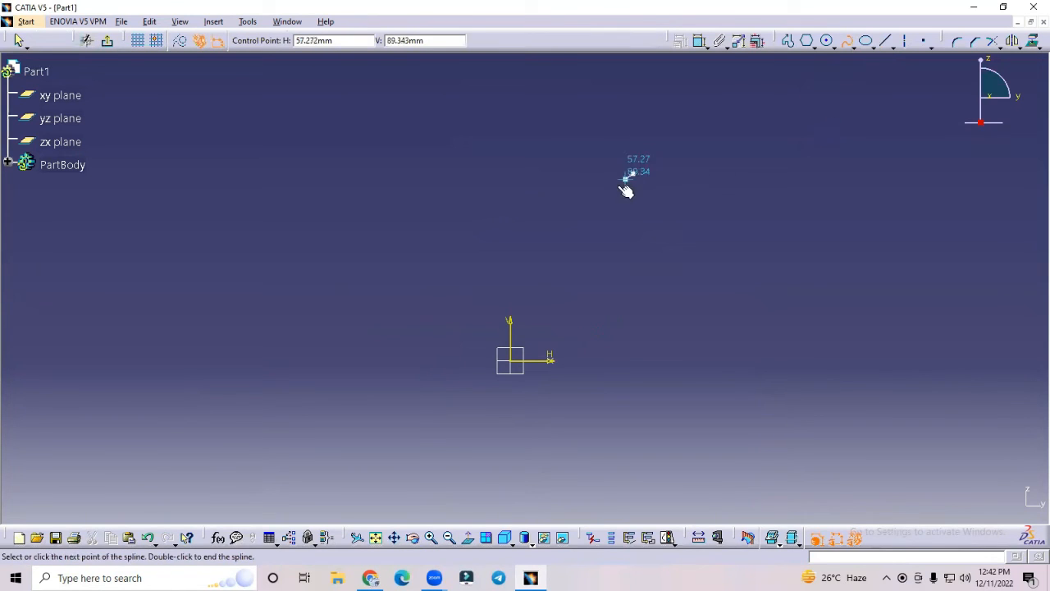
{"action": "left_click", "coordinate": [609, 193]}
{"action": "left_click", "coordinate": [609, 236]}
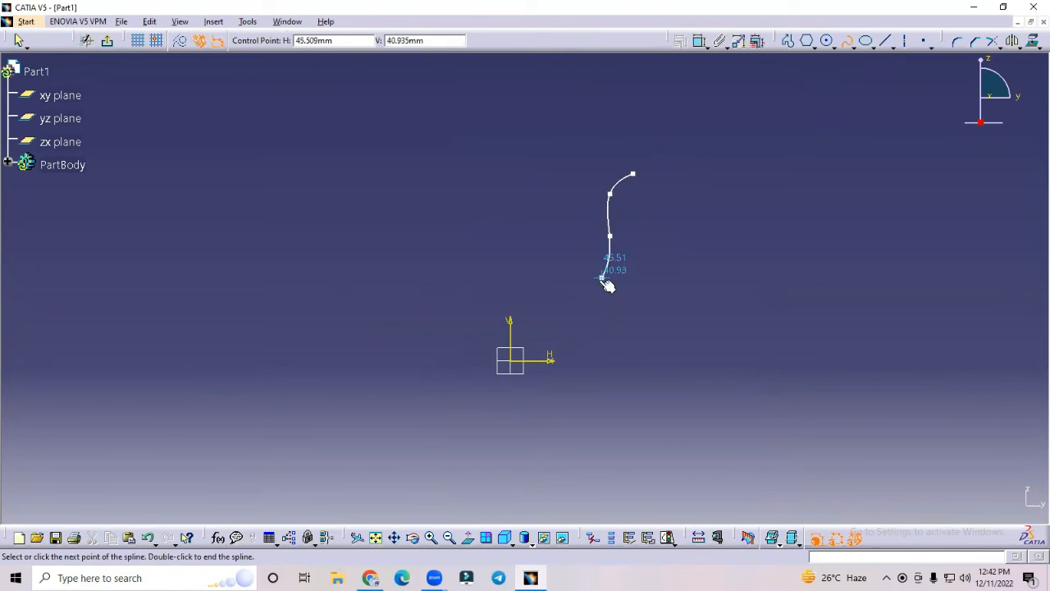
{"action": "left_click", "coordinate": [595, 284]}
{"action": "left_click", "coordinate": [596, 320]}
{"action": "left_click", "coordinate": [566, 352]}
{"action": "left_click", "coordinate": [560, 360]}
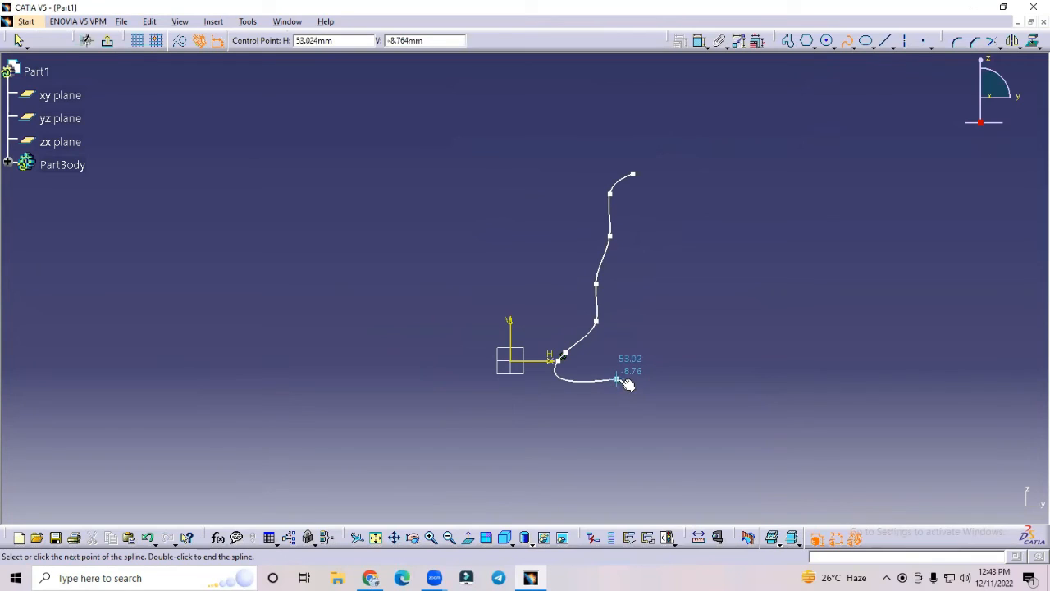
{"action": "key", "text": "Escape"}
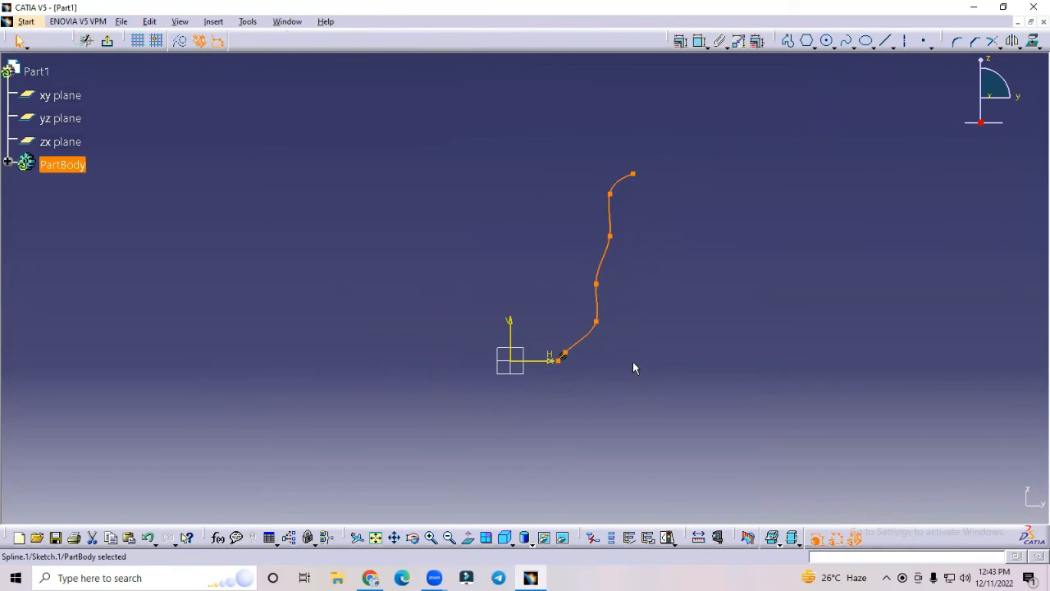
Make the spline's lower end point coincident with the existing point.
{"action": "left_click", "coordinate": [619, 351]}
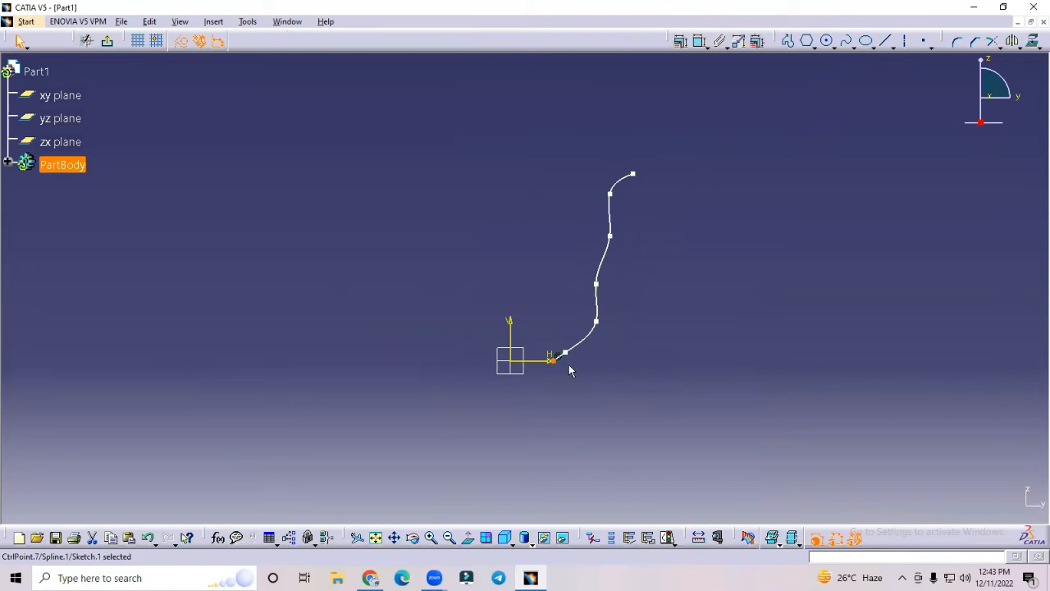
{"action": "mouse_move", "coordinate": [593, 348]}
{"action": "middle_mouse_down", "text": "ctrl"}
{"action": "mouse_move", "coordinate": [619, 300]}
{"action": "mouse_move", "coordinate": [612, 210]}
{"action": "middle_mouse_up", "text": "ctrl"}
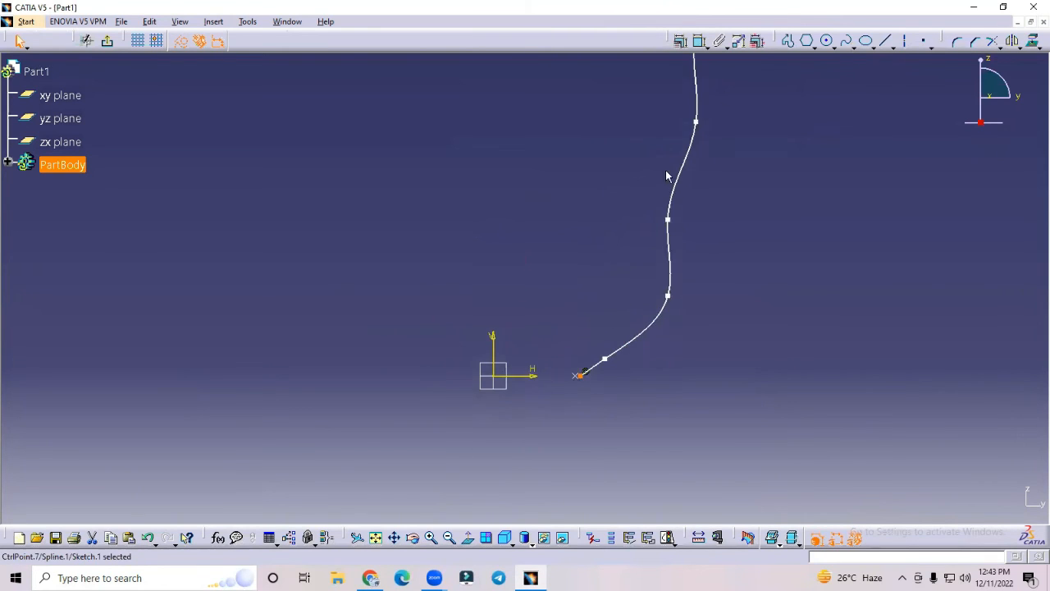
{"action": "left_click", "coordinate": [582, 376]}
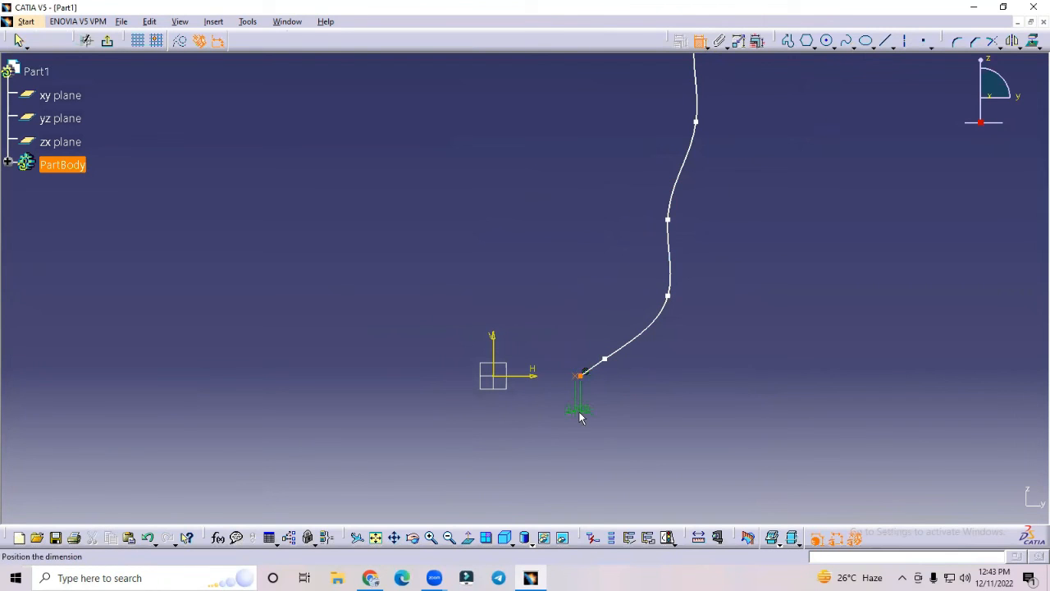
{"action": "right_click", "coordinate": [579, 418]}
{"action": "left_click", "coordinate": [625, 510]}
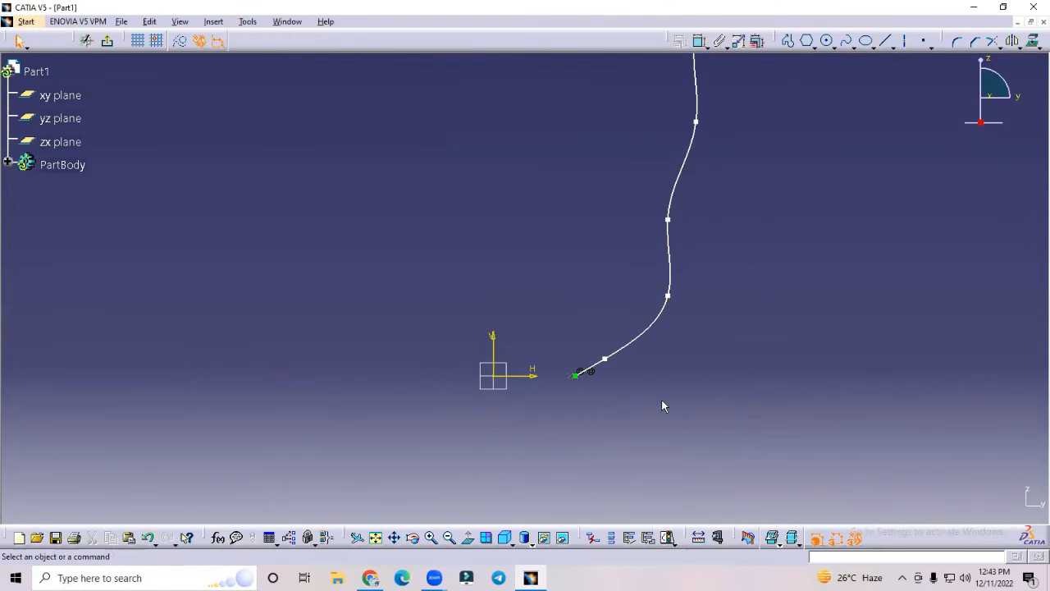
Reshape the spline by moving its intermediate control points into a smoother wavy profile, and exit the sketch.
{"action": "left_click_drag", "start_coordinate": [604, 358], "coordinate": [627, 359]}
{"action": "middle_click_drag", "start_coordinate": [681, 341], "coordinate": [660, 395]}
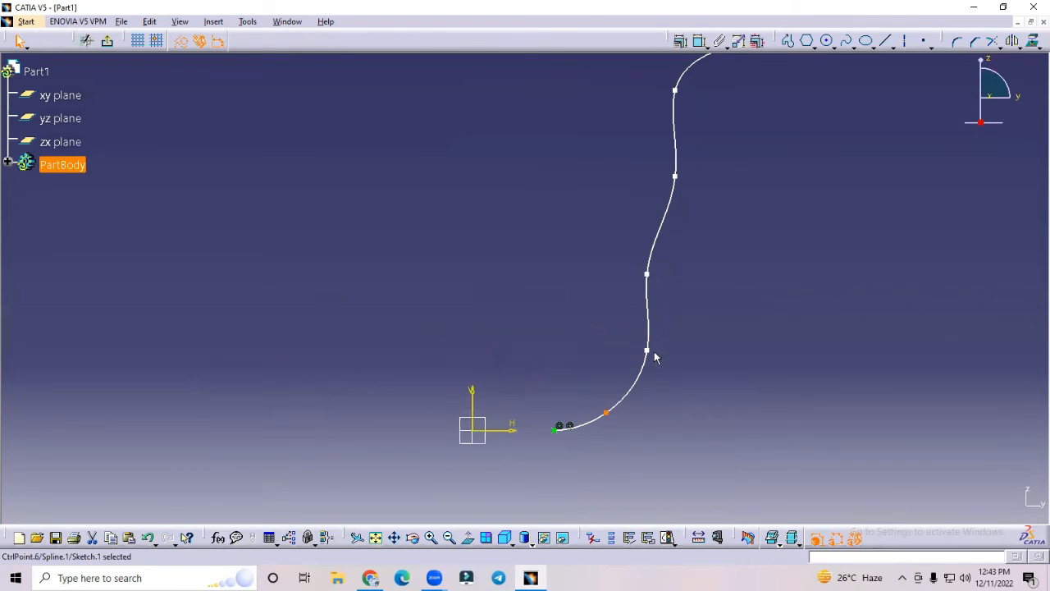
{"action": "left_click_drag", "start_coordinate": [649, 353], "coordinate": [637, 322]}
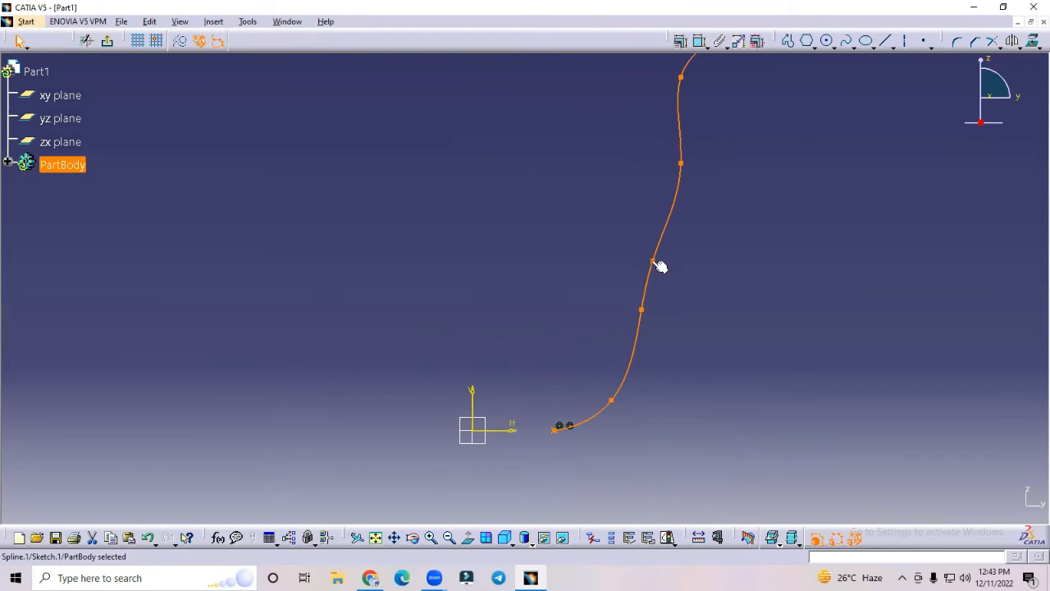
{"action": "left_click_drag", "start_coordinate": [650, 260], "coordinate": [656, 227]}
{"action": "middle_click_drag", "start_coordinate": [696, 244], "coordinate": [677, 387]}
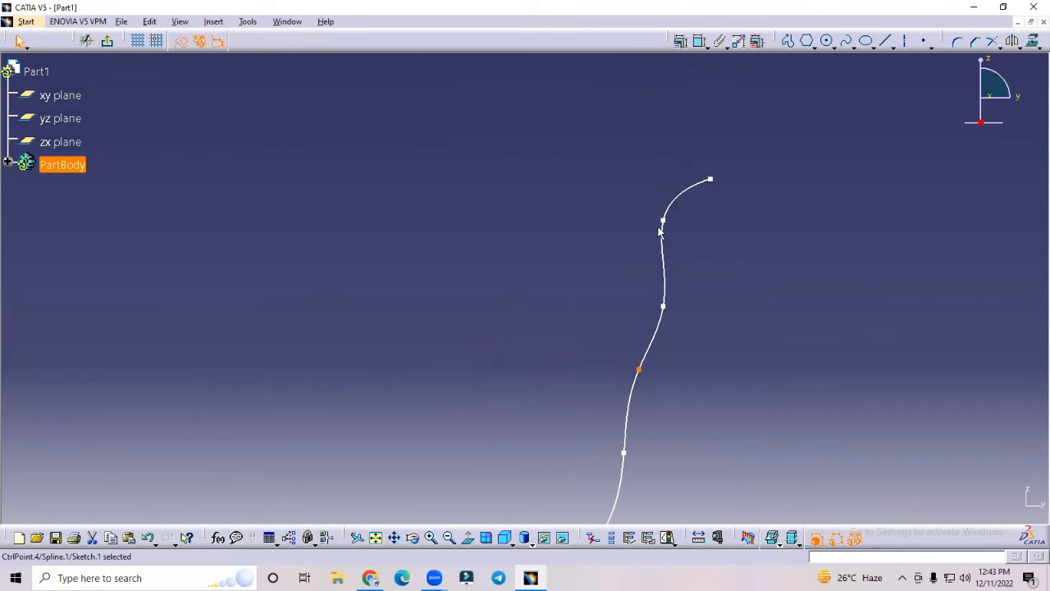
{"action": "left_click_drag", "start_coordinate": [663, 223], "coordinate": [674, 226]}
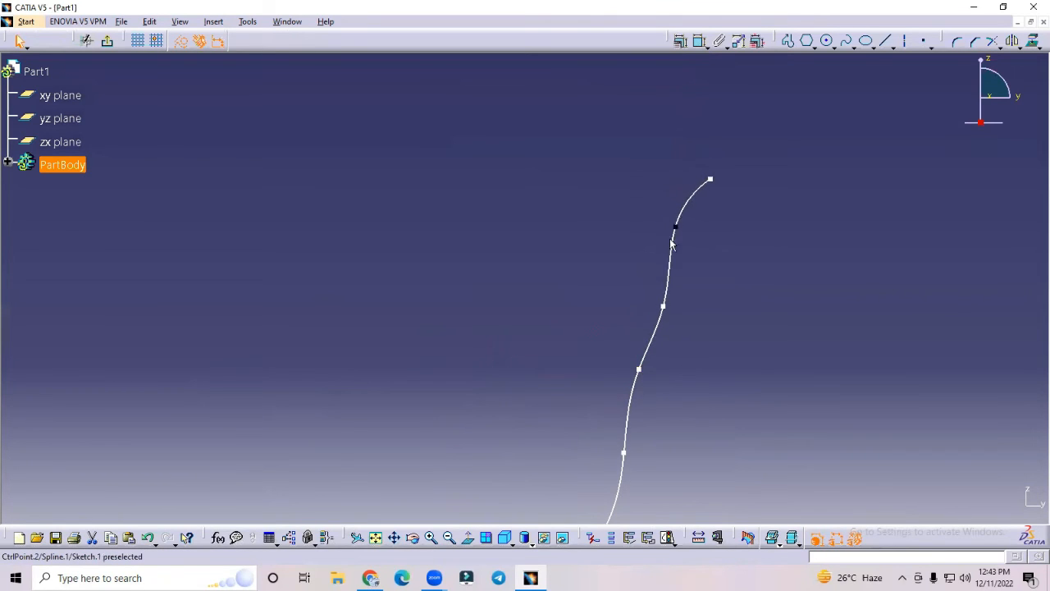
{"action": "left_click_drag", "start_coordinate": [664, 306], "coordinate": [675, 309]}
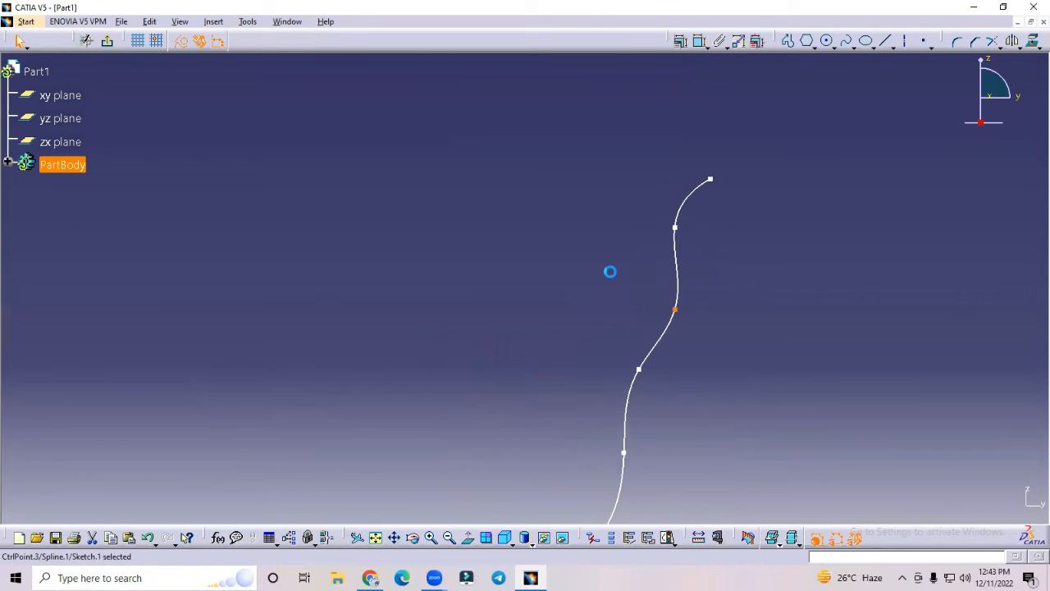
{"action": "left_click", "coordinate": [610, 271]}
{"action": "middle_click_drag", "start_coordinate": [586, 268], "coordinate": [607, 177]}
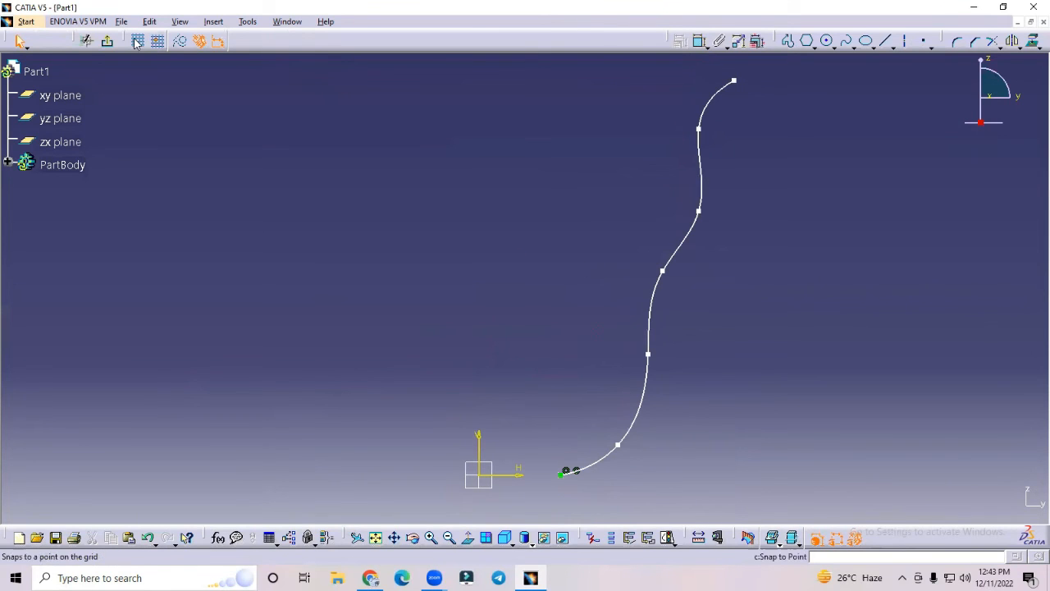
{"action": "left_click", "coordinate": [106, 40]}
{"action": "left_click", "coordinate": [529, 237]}
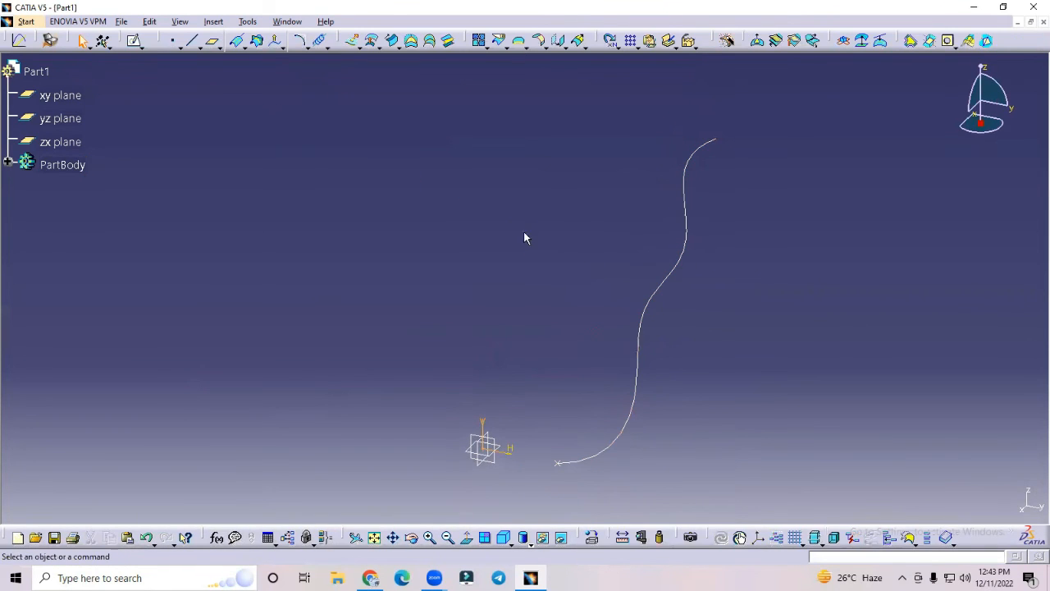
Define a helix starting at the existing point around the Z axis, with a 10 mm pitch and 120 mm height.
{"action": "left_click", "coordinate": [321, 41]}
{"action": "left_click", "coordinate": [563, 467]}
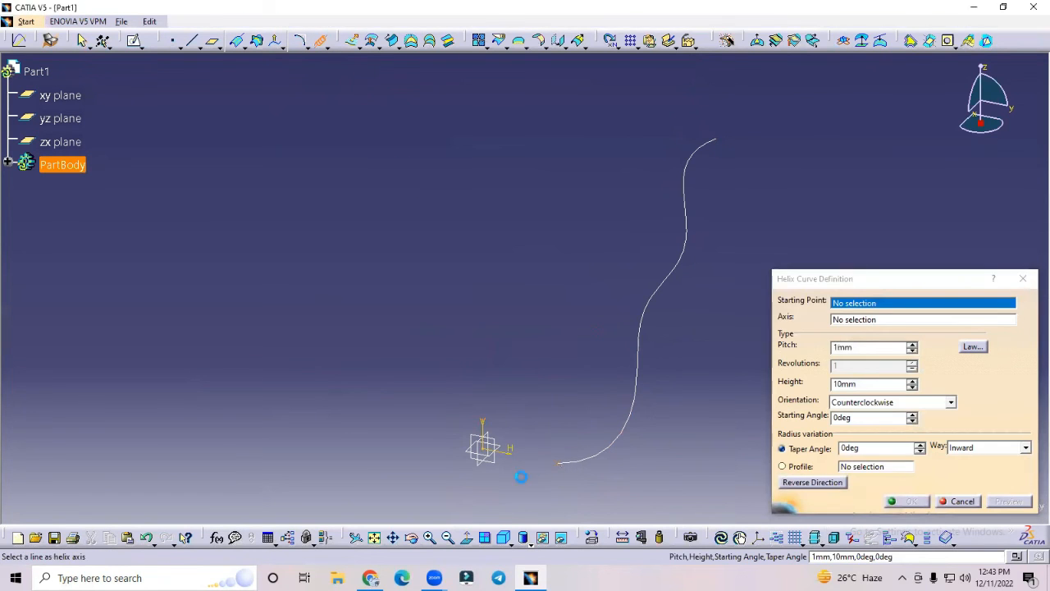
{"action": "right_click", "coordinate": [874, 325]}
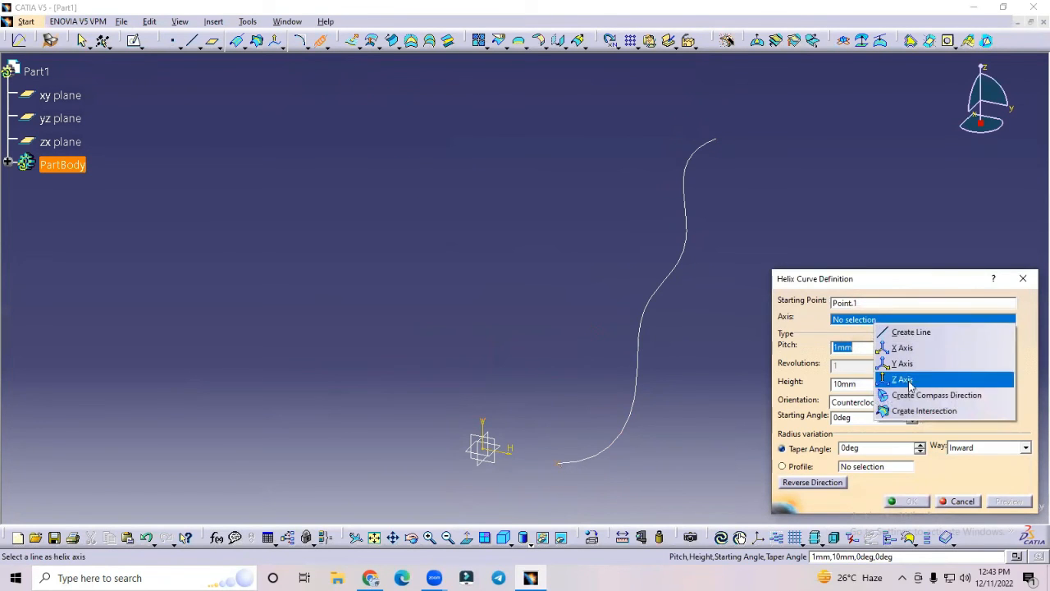
{"action": "left_click", "coordinate": [881, 378]}
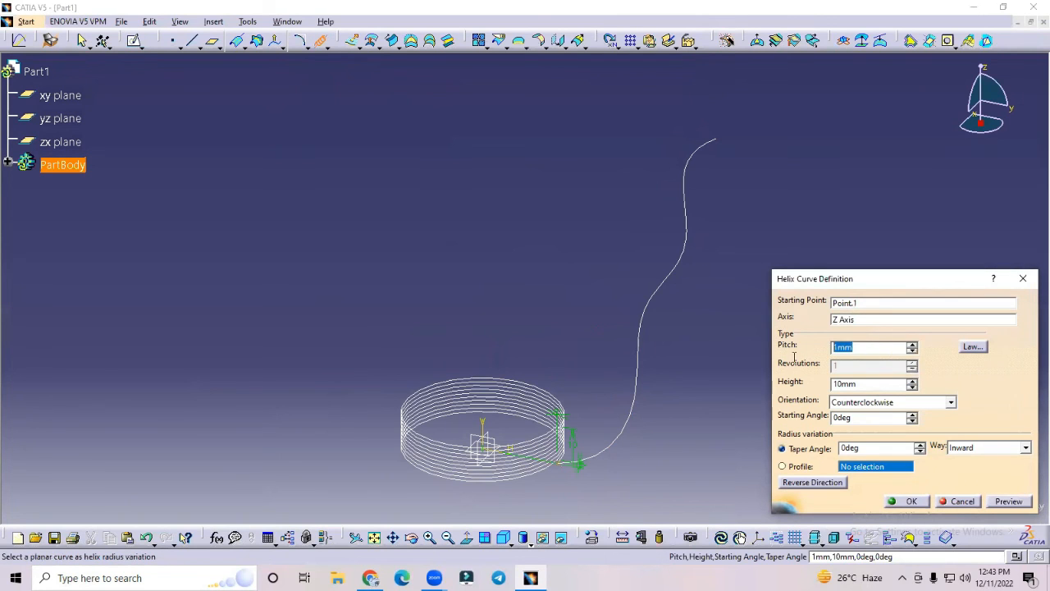
{"action": "type", "text": "10"}
{"action": "key", "text": "Tab"}
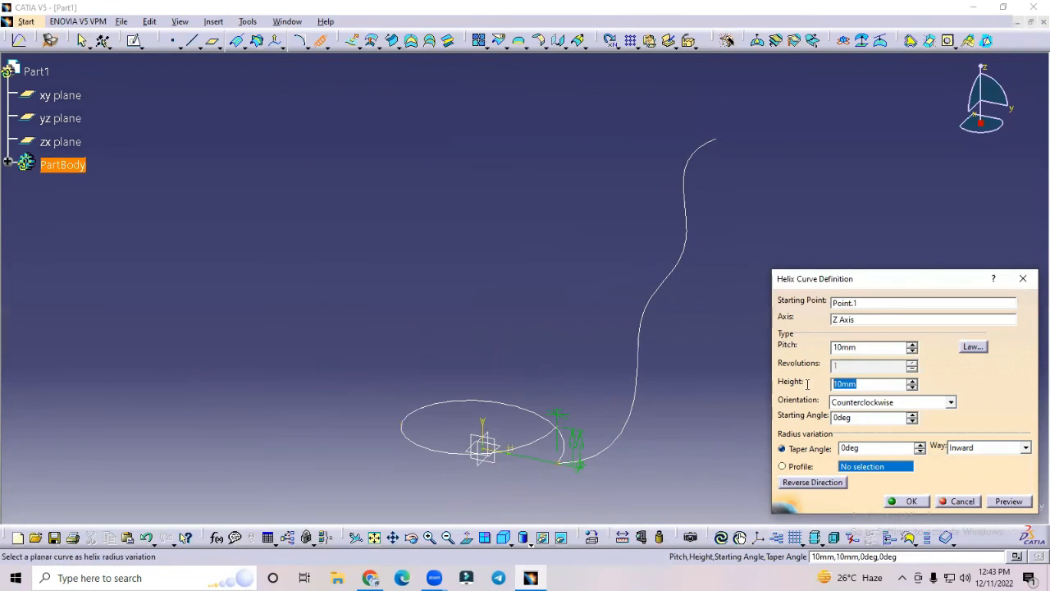
{"action": "type", "text": "120"}
{"action": "key", "text": "Tab"}
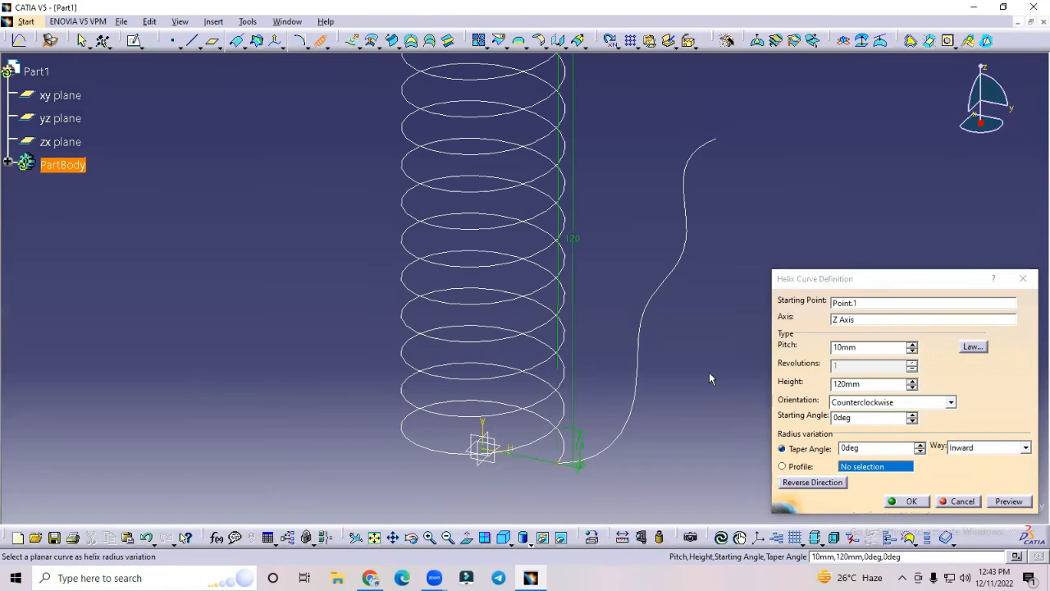
Use the spline sketch as the profile for the helix's radius variation and create the helix.
{"action": "left_click", "coordinate": [639, 376]}
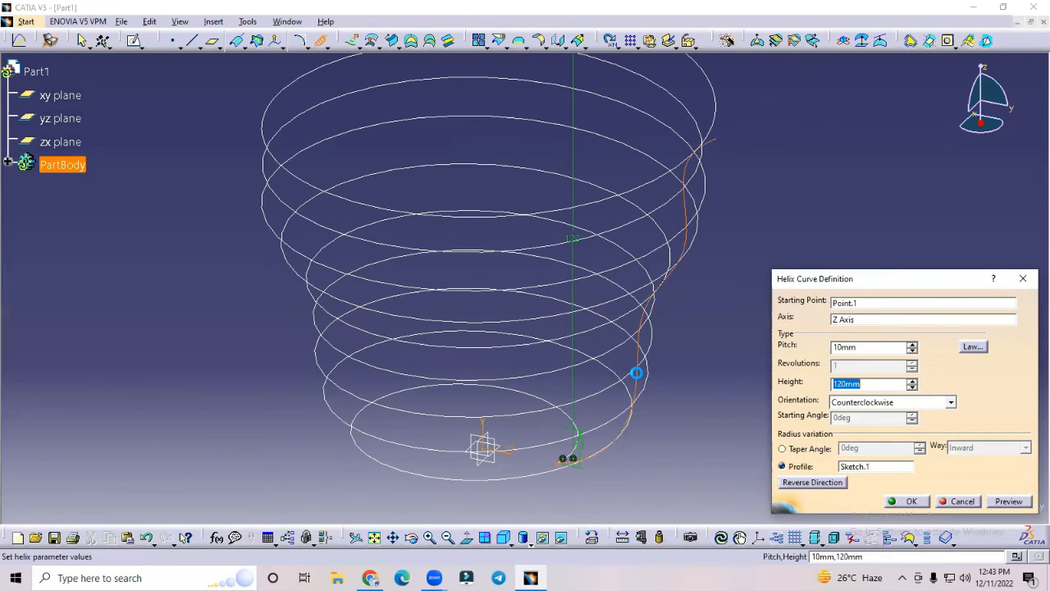
{"action": "mouse_move", "coordinate": [709, 409]}
{"action": "middle_mouse_down"}
{"action": "mouse_move", "coordinate": [692, 434]}
{"action": "mouse_move", "coordinate": [629, 361]}
{"action": "mouse_move", "coordinate": [650, 325]}
{"action": "mouse_move", "coordinate": [694, 411]}
{"action": "mouse_move", "coordinate": [689, 429]}
{"action": "mouse_move", "coordinate": [741, 443]}
{"action": "middle_mouse_up"}
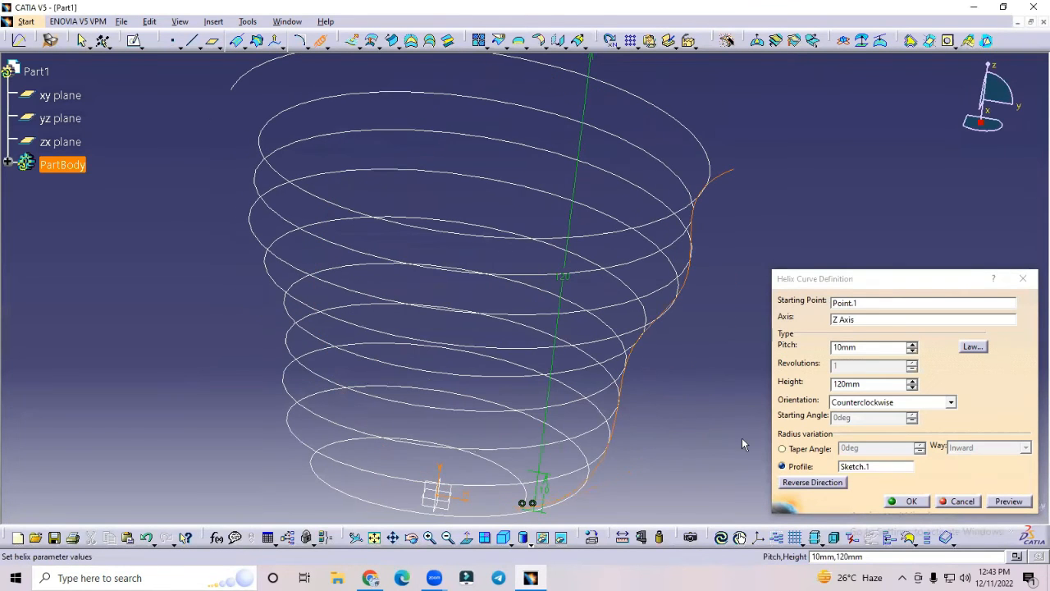
{"action": "mouse_move", "coordinate": [704, 400]}
{"action": "middle_mouse_down"}
{"action": "mouse_move", "coordinate": [628, 328]}
{"action": "mouse_move", "coordinate": [715, 339]}
{"action": "mouse_move", "coordinate": [731, 382]}
{"action": "mouse_move", "coordinate": [612, 402]}
{"action": "mouse_move", "coordinate": [600, 380]}
{"action": "mouse_move", "coordinate": [611, 359]}
{"action": "mouse_move", "coordinate": [759, 426]}
{"action": "middle_mouse_up"}
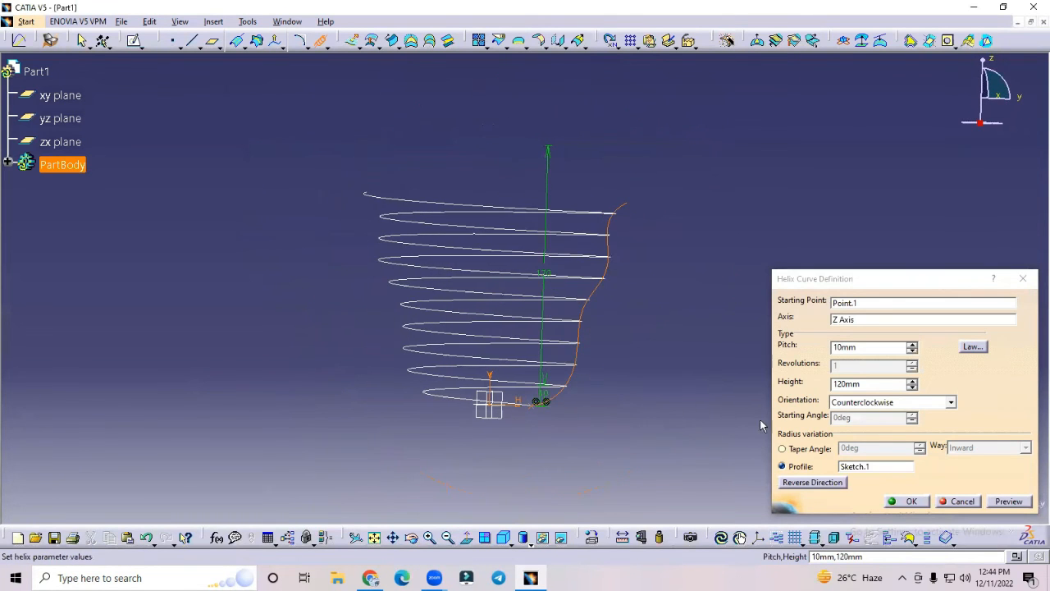
{"action": "left_click", "coordinate": [910, 501]}
Create a plane normal to the helix at its upper end point.
{"action": "middle_click_drag", "start_coordinate": [690, 238], "coordinate": [607, 228]}
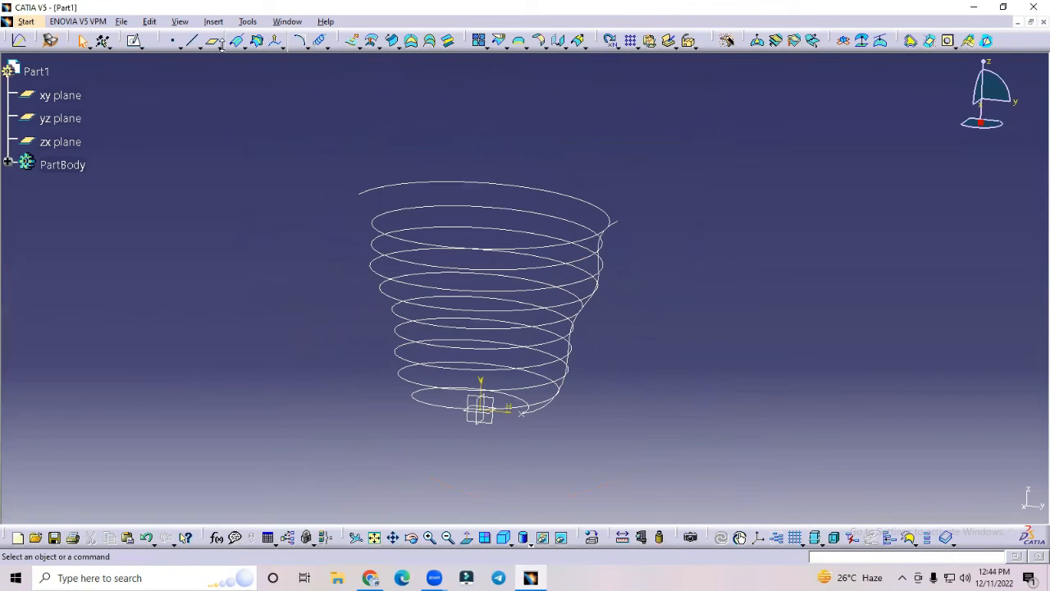
{"action": "left_click", "coordinate": [214, 41]}
{"action": "left_click", "coordinate": [408, 186]}
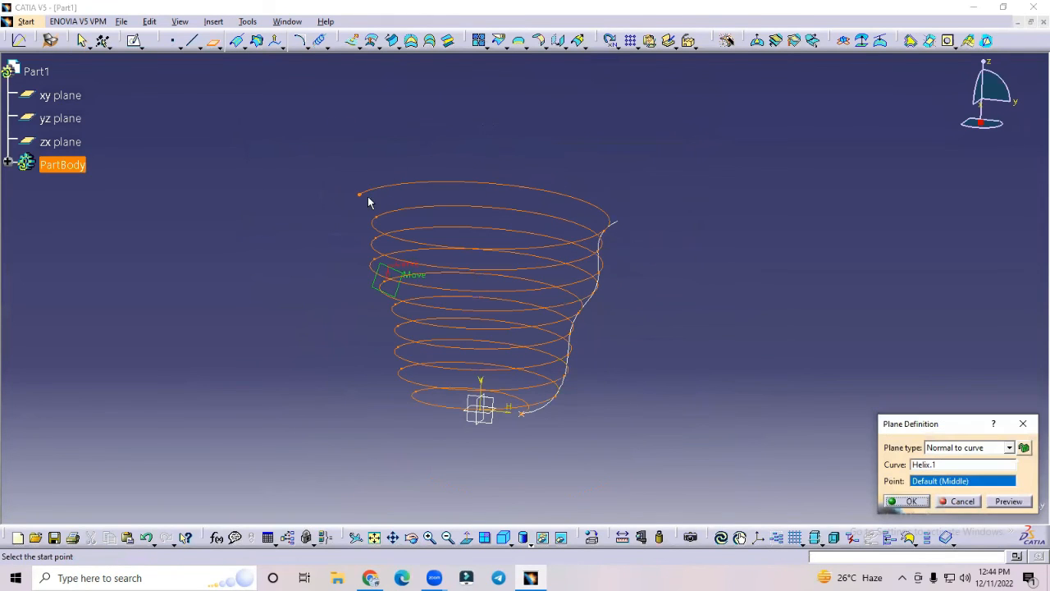
{"action": "left_click", "coordinate": [360, 193]}
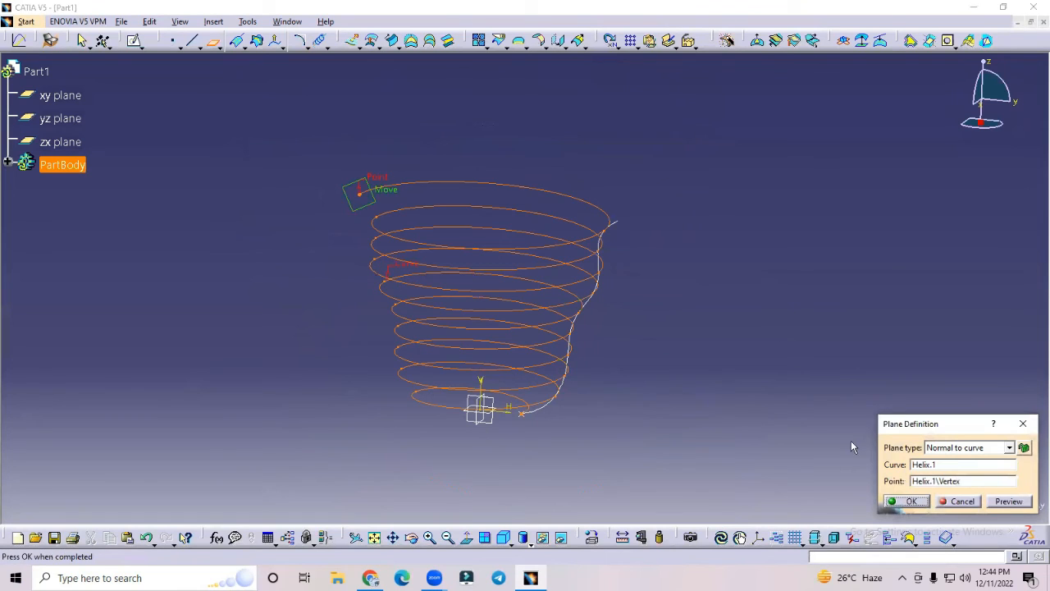
{"action": "left_click", "coordinate": [918, 506]}
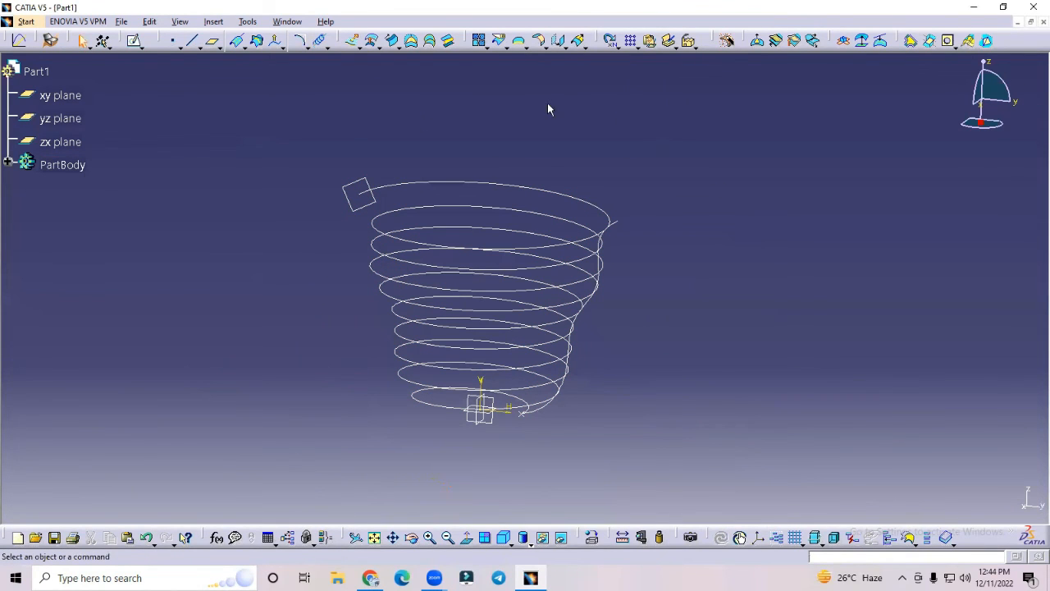
Sketch a circle with a radius of about 4 mm on the new plane, centred near the helix's upper end.
{"action": "left_click", "coordinate": [134, 41]}
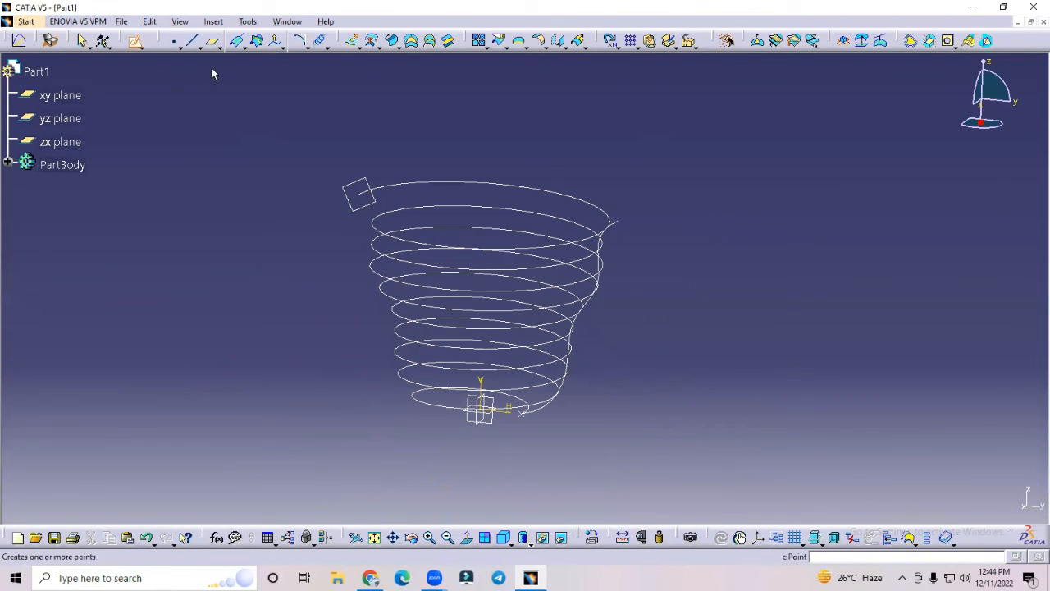
{"action": "left_click", "coordinate": [351, 181]}
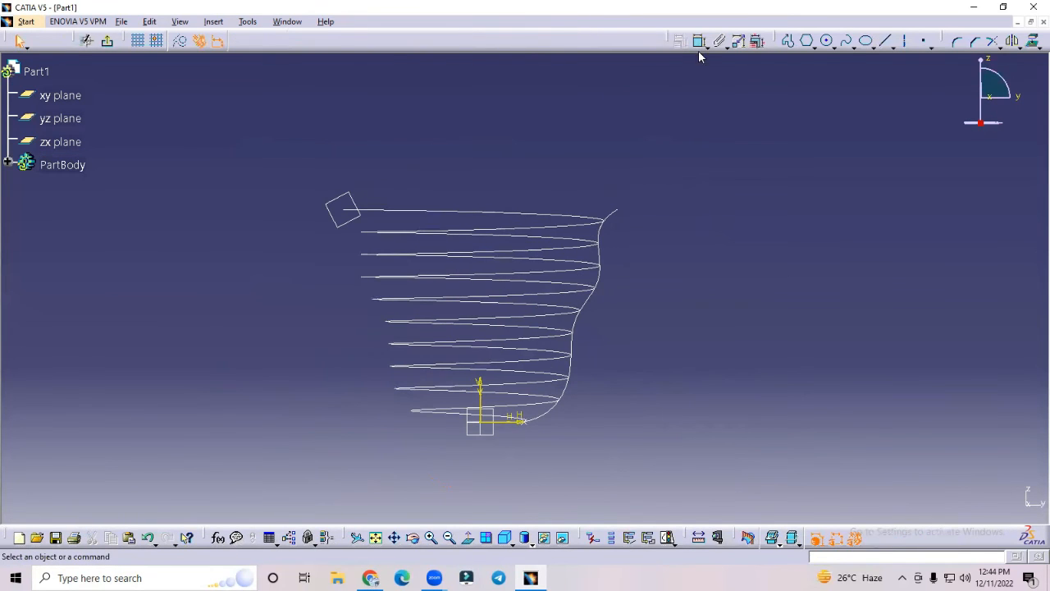
{"action": "left_click", "coordinate": [826, 41]}
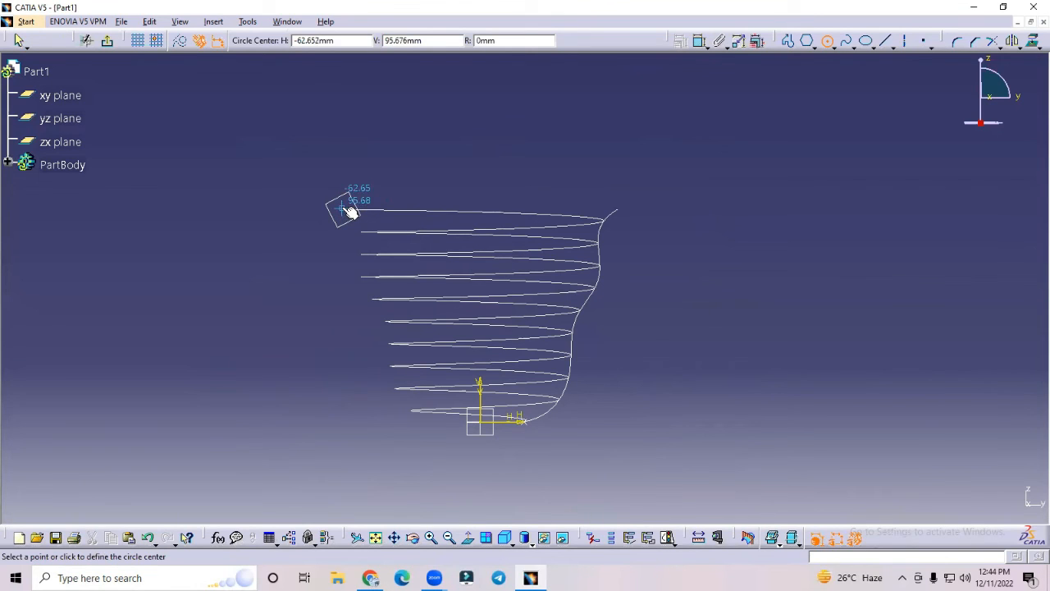
{"action": "left_click", "coordinate": [343, 208]}
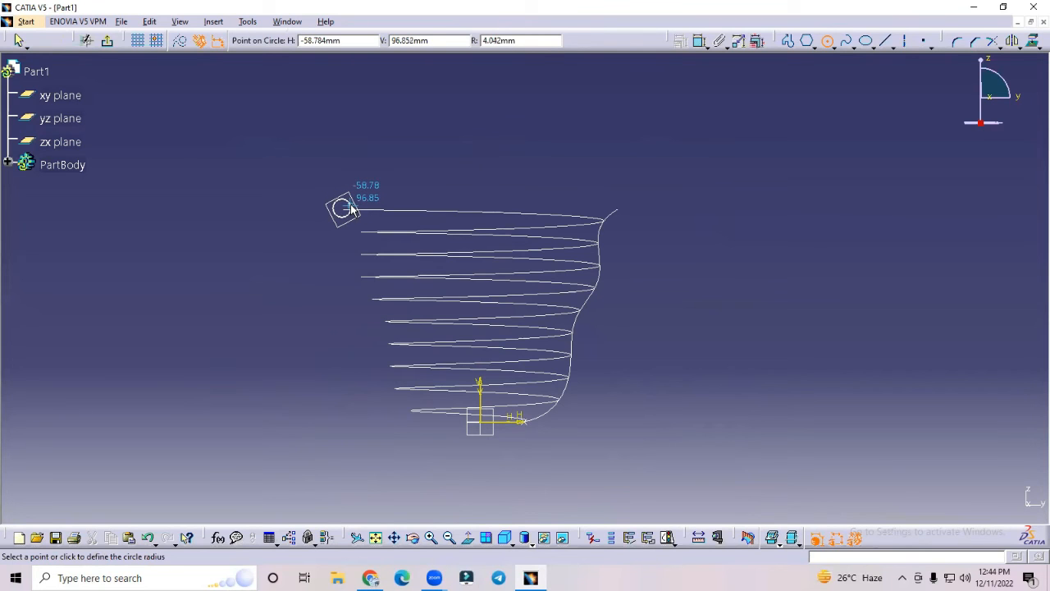
{"action": "left_click", "coordinate": [350, 208]}
Constrain the circle's centre to coincide with the helix's upper end point.
{"action": "middle_click_drag", "start_coordinate": [439, 168], "coordinate": [558, 86]}
{"action": "middle_click_drag", "start_coordinate": [663, 162], "coordinate": [863, 227]}
{"action": "left_click", "coordinate": [698, 42]}
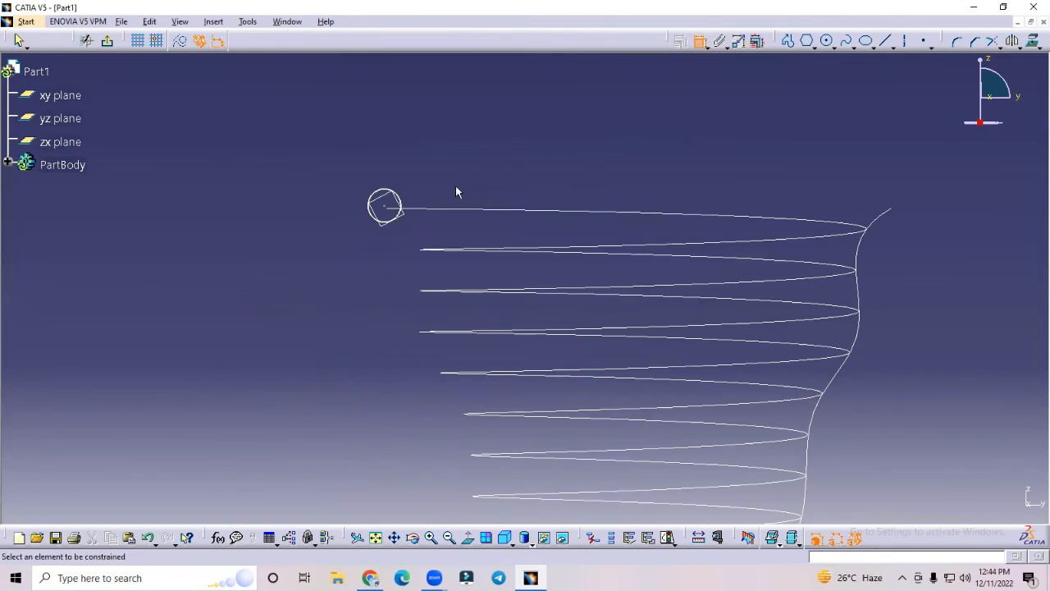
{"action": "left_click", "coordinate": [390, 207]}
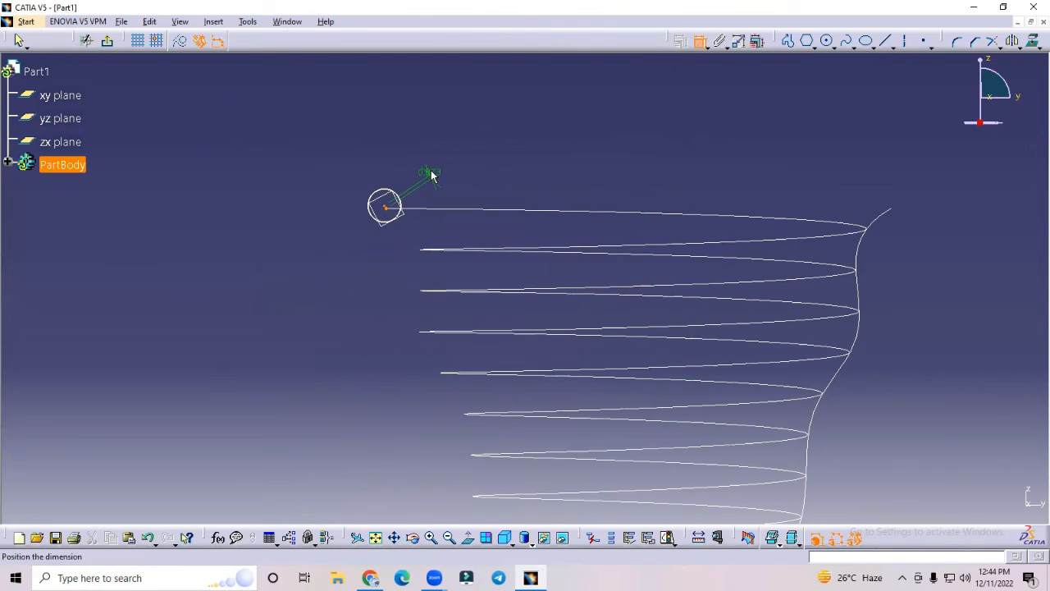
{"action": "right_click", "coordinate": [430, 171]}
{"action": "left_click", "coordinate": [464, 263]}
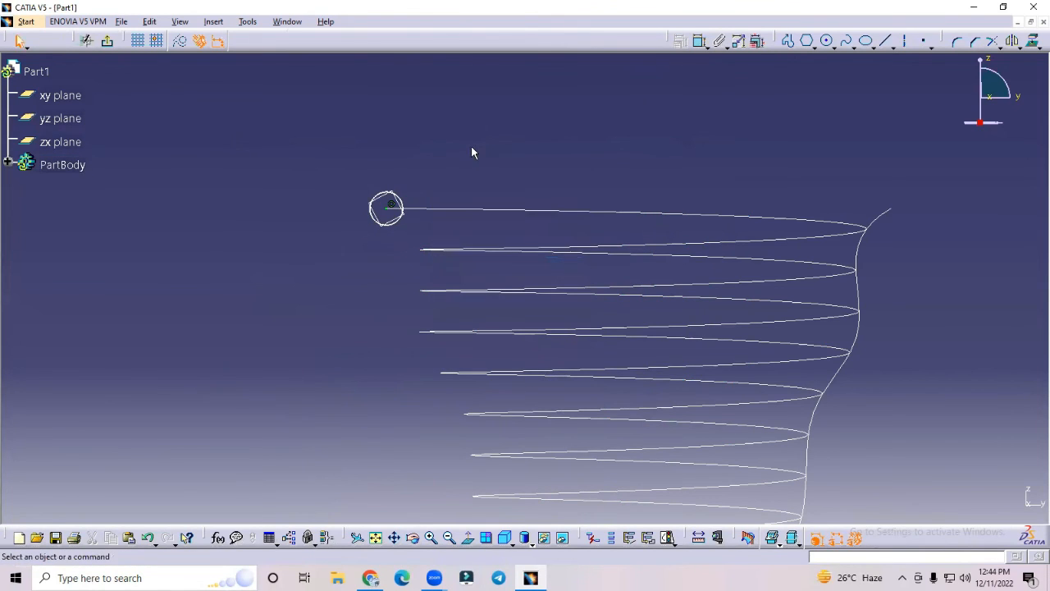
Dimension the circle with a diameter of 6 mm and exit the sketch.
{"action": "left_click", "coordinate": [699, 42]}
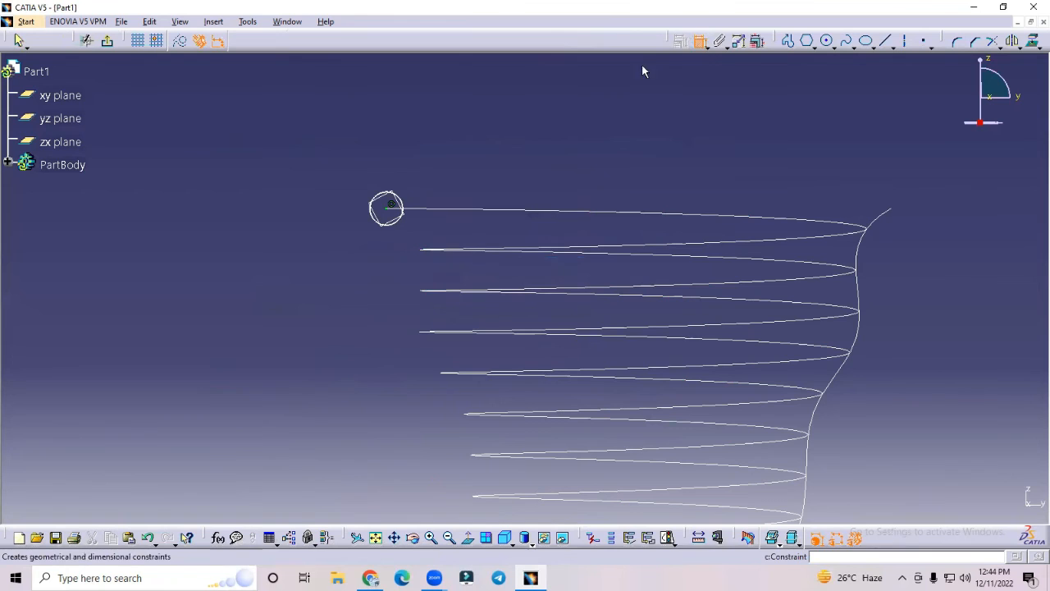
{"action": "left_click", "coordinate": [401, 206]}
{"action": "left_click", "coordinate": [419, 181]}
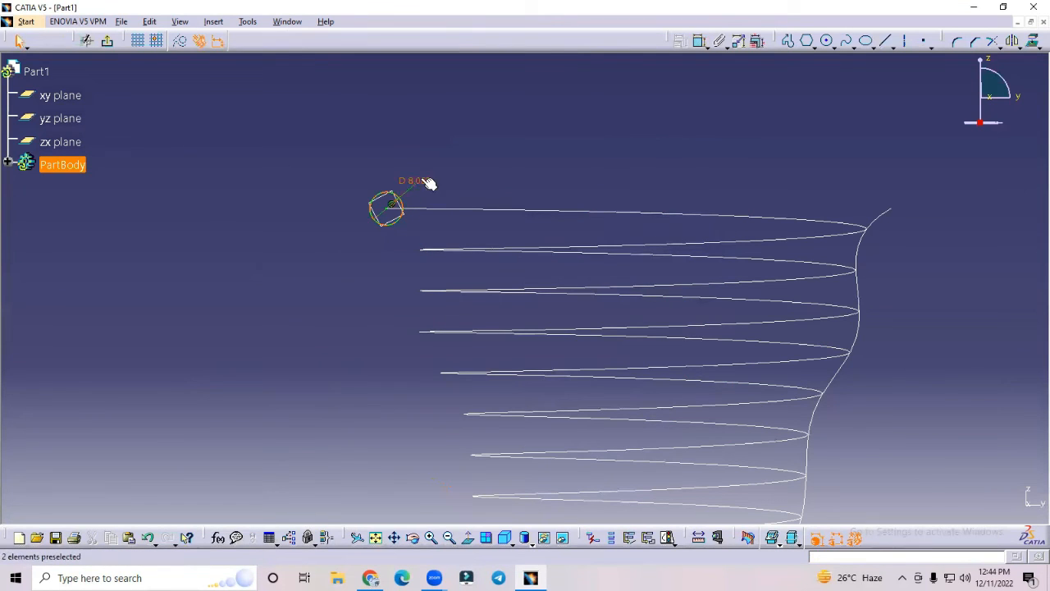
{"action": "double_click", "coordinate": [417, 178]}
{"action": "type", "text": "6"}
{"action": "key", "text": "Return"}
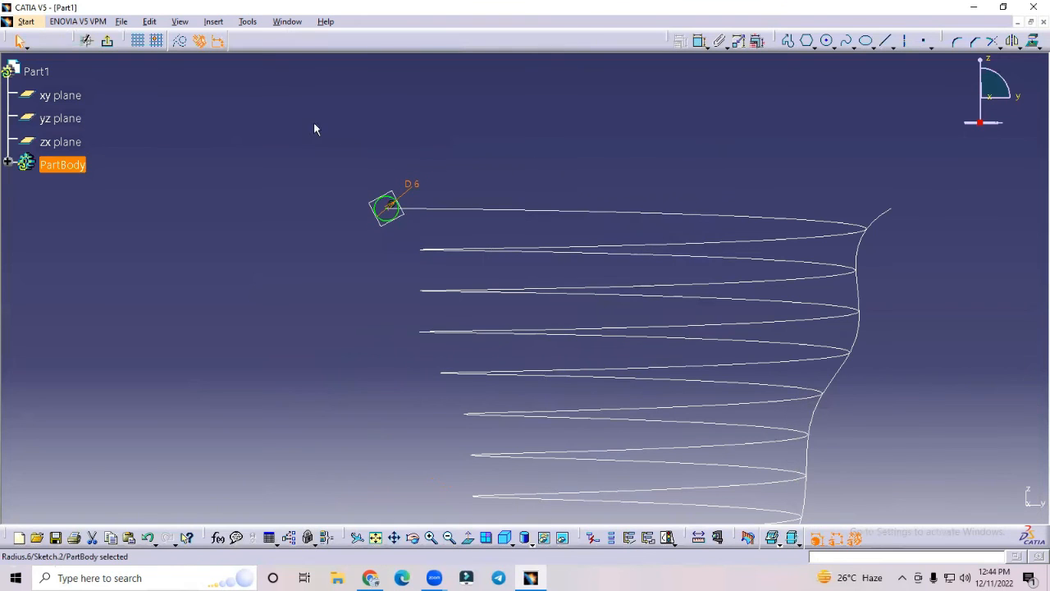
{"action": "left_click", "coordinate": [107, 41]}
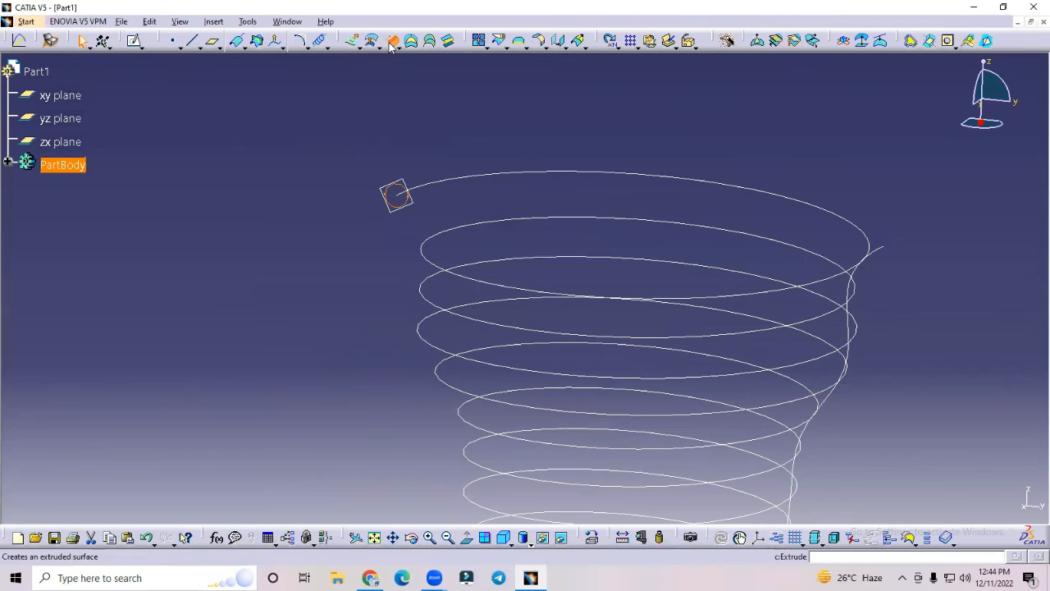
Sweep the circle sketch along the helix as guide curve to create a coiled surface.
{"action": "left_click", "coordinate": [392, 43]}
{"action": "left_click", "coordinate": [471, 173]}
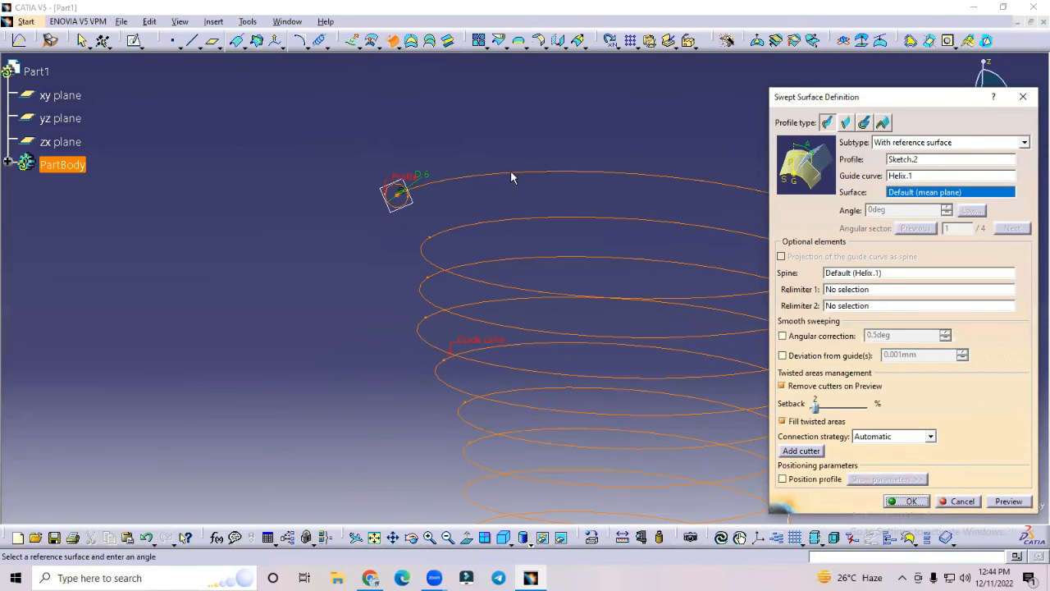
{"action": "left_click", "coordinate": [924, 506]}
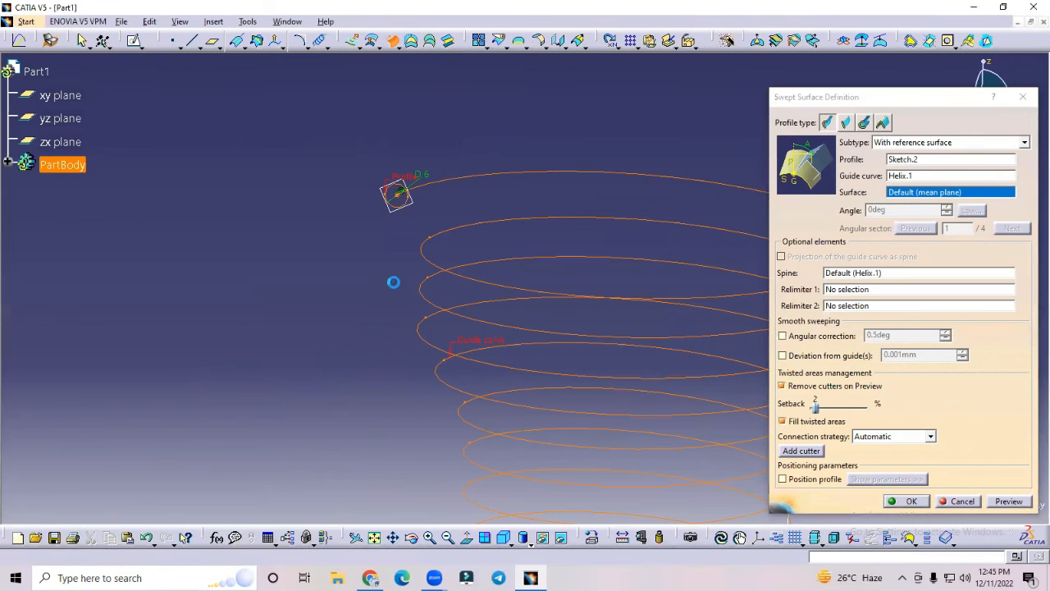
{"action": "middle_click_drag", "start_coordinate": [331, 283], "coordinate": [270, 160]}
{"action": "middle_click_drag", "start_coordinate": [858, 291], "coordinate": [789, 359]}
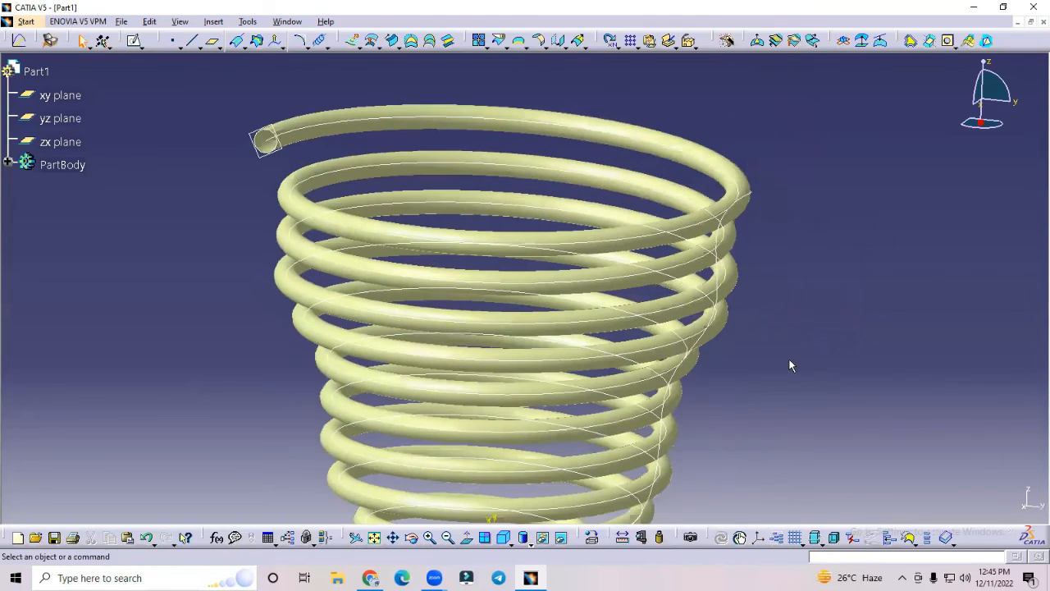
Hide the helix, the circle sketch and the spline sketch so that they no longer overlay the swept coil.
{"action": "left_click", "coordinate": [7, 163]}
{"action": "left_click", "coordinate": [72, 234]}
{"action": "right_click", "coordinate": [74, 233]}
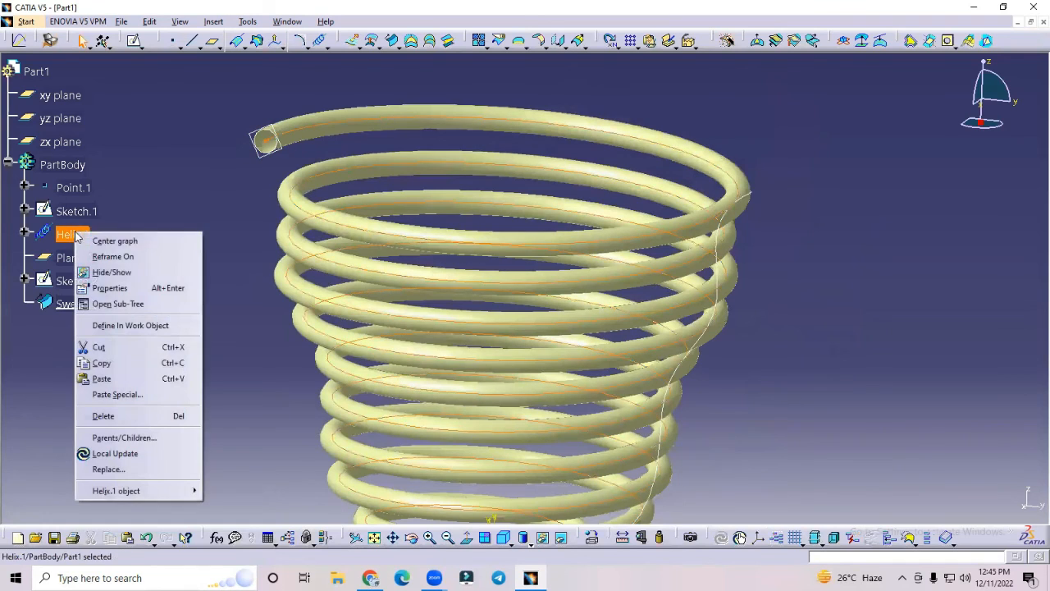
{"action": "left_click", "coordinate": [105, 273]}
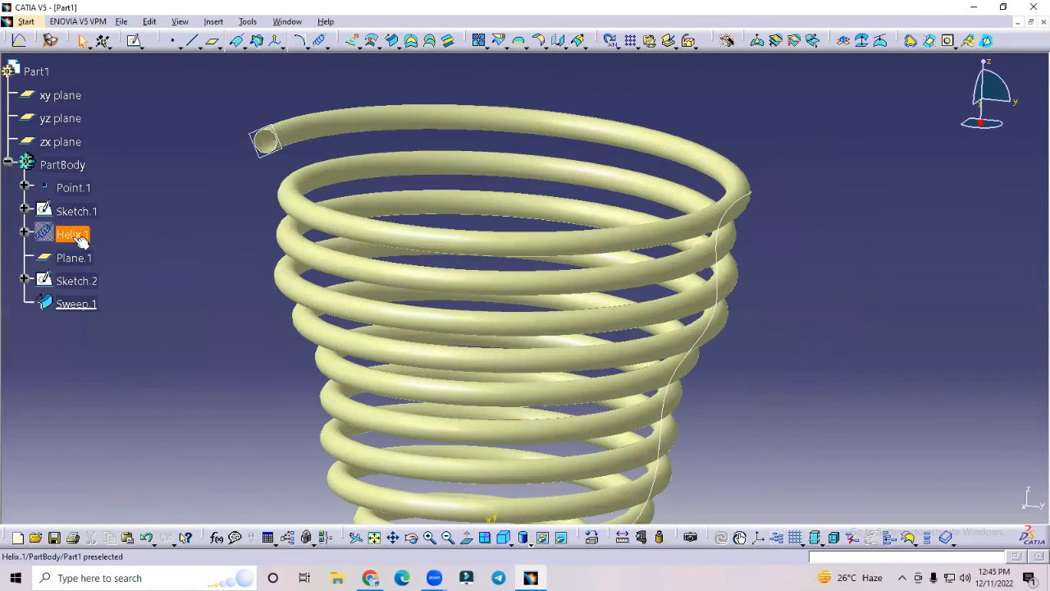
{"action": "right_click", "coordinate": [89, 284]}
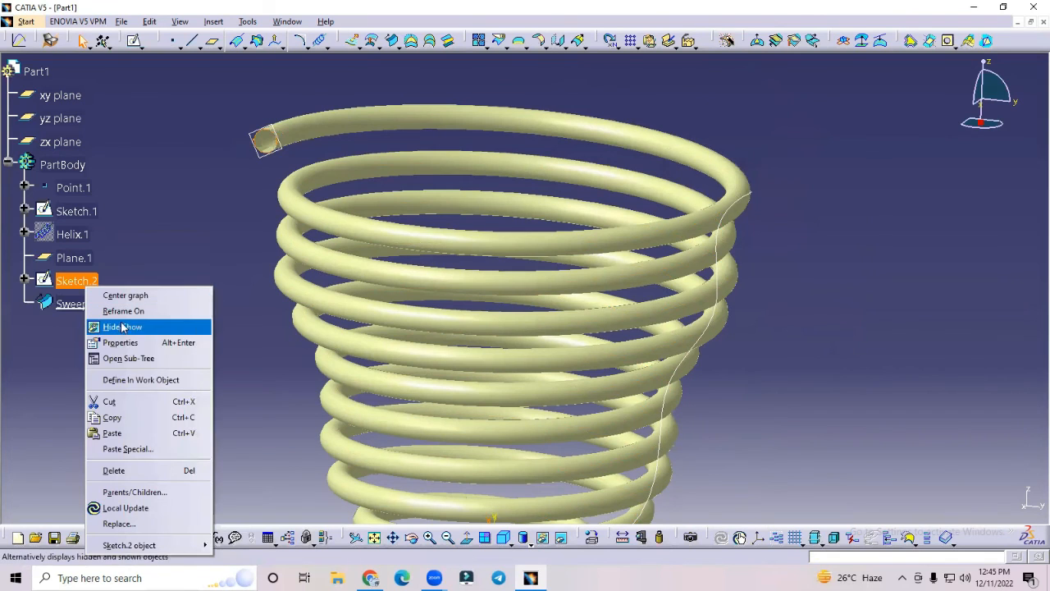
{"action": "left_click", "coordinate": [123, 326]}
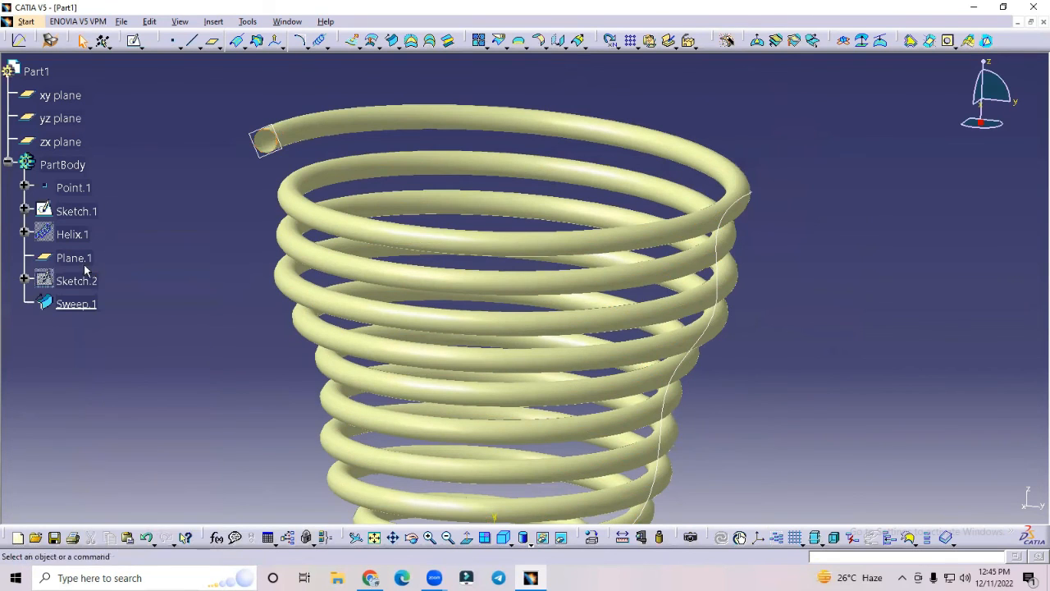
{"action": "right_click", "coordinate": [73, 214]}
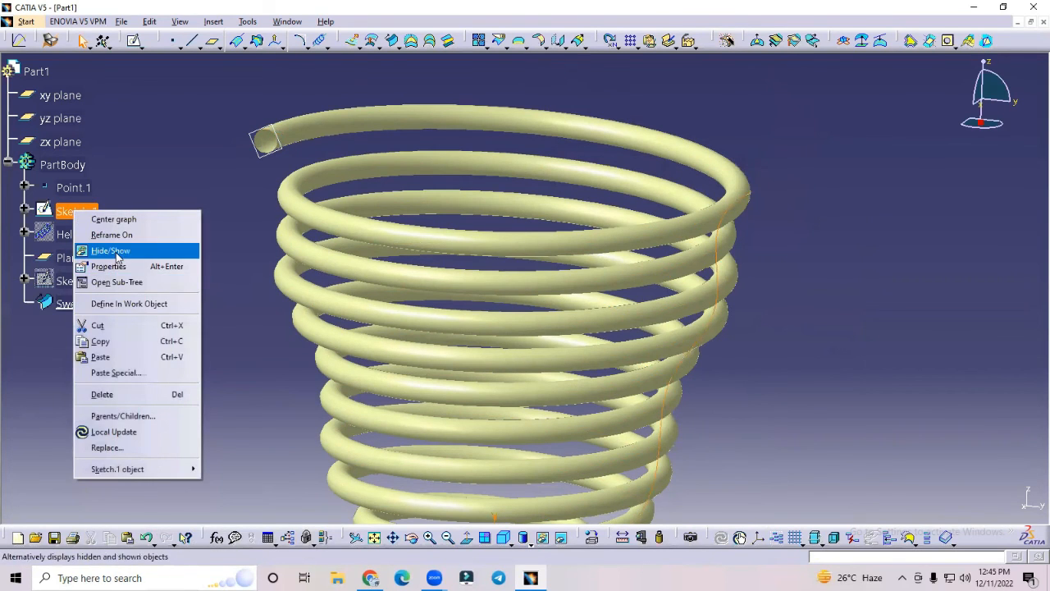
{"action": "left_click", "coordinate": [123, 254]}
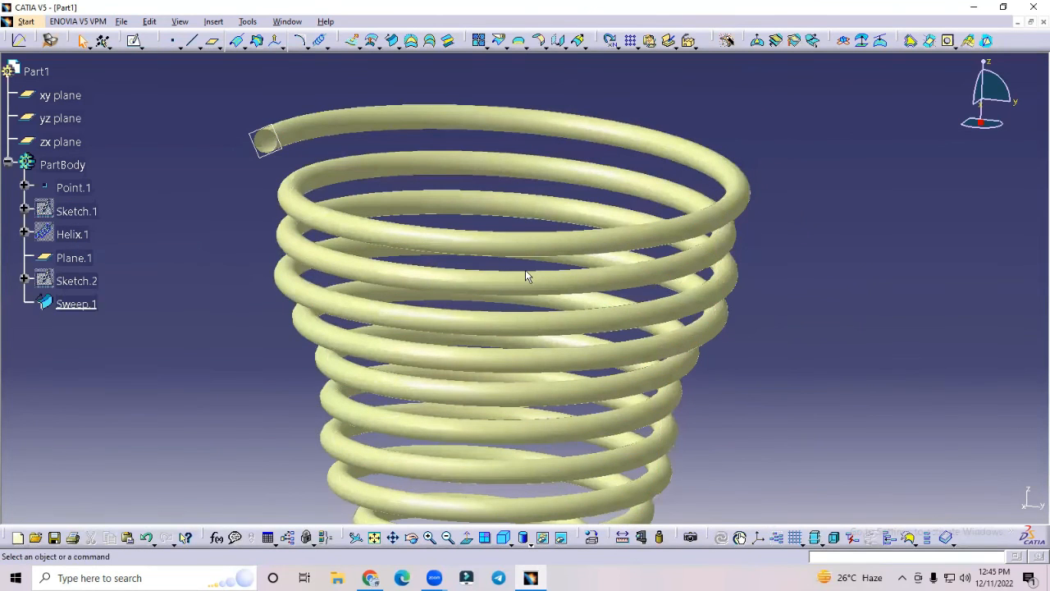
Delete the spline sketch together with all its children, and delete the remaining start point.
{"action": "middle_click_drag", "start_coordinate": [210, 212], "coordinate": [227, 103]}
{"action": "middle_click_drag", "start_coordinate": [726, 280], "coordinate": [271, 246], "text": "ctrl"}
{"action": "middle_click_drag", "start_coordinate": [398, 186], "coordinate": [382, 165]}
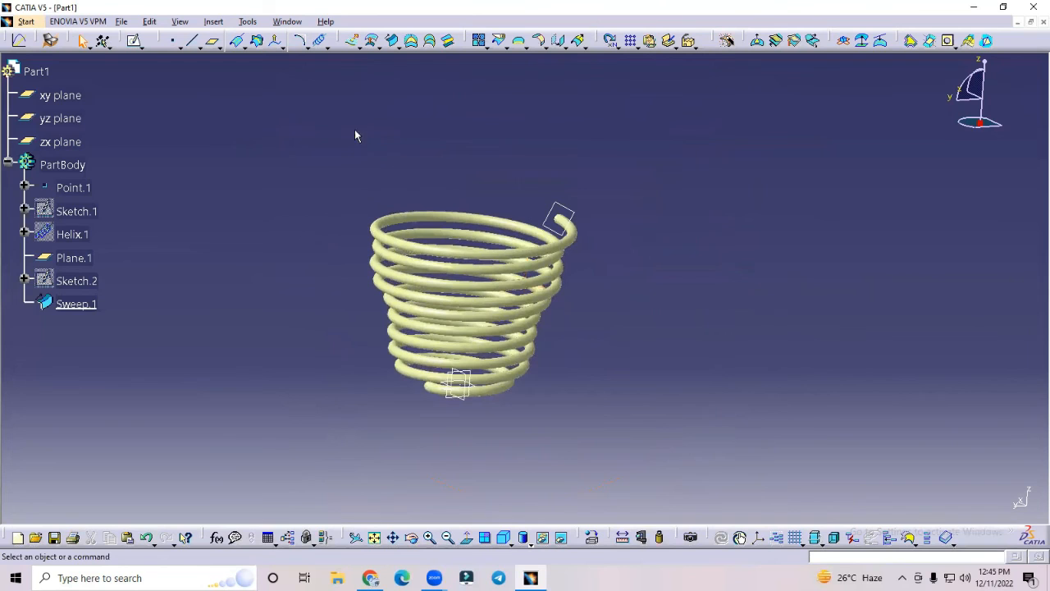
{"action": "left_click", "coordinate": [82, 211]}
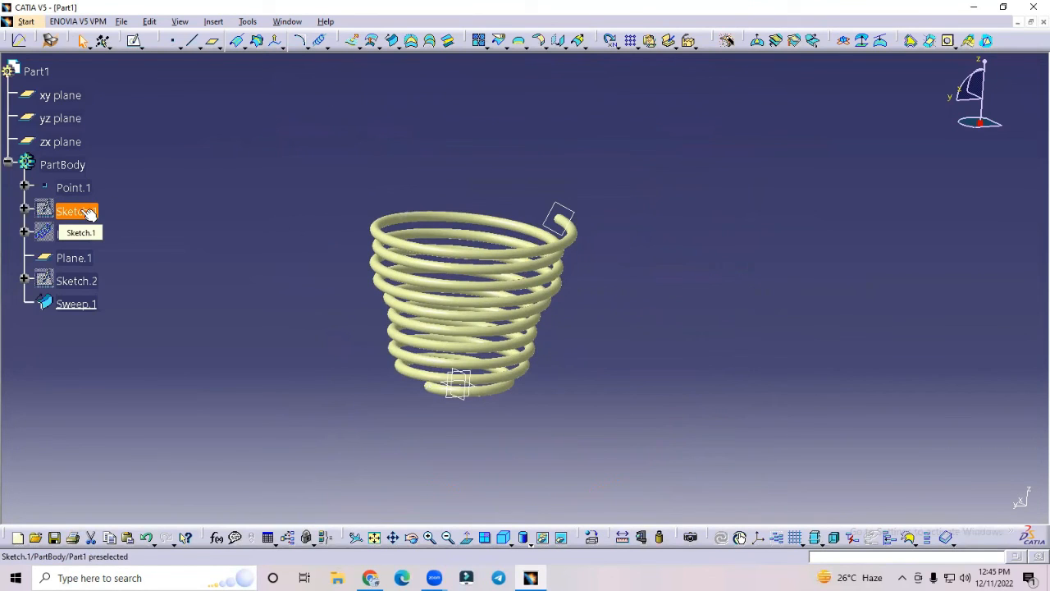
{"action": "key", "text": "Delete"}
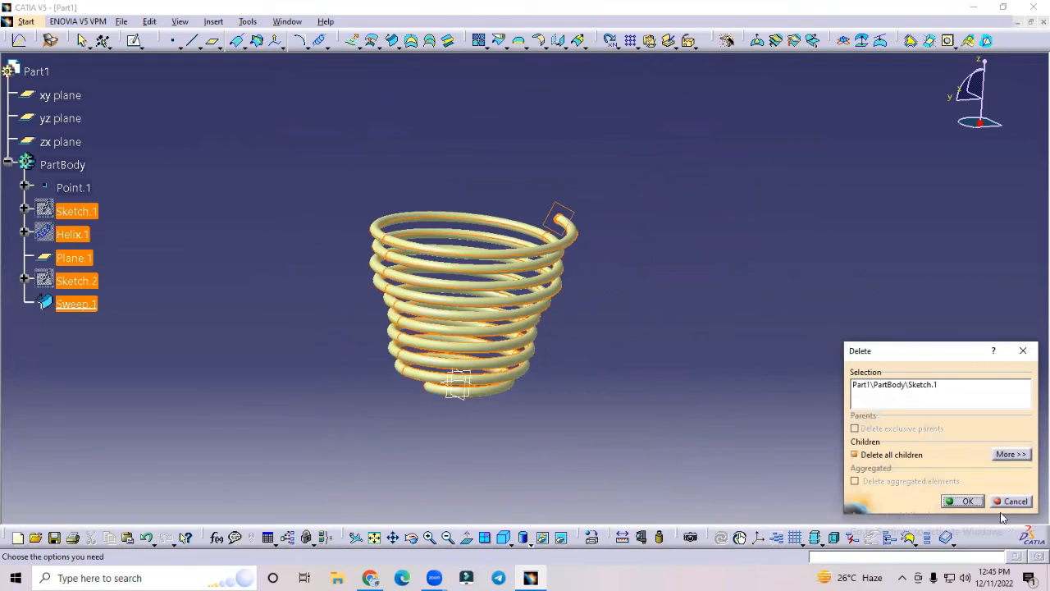
{"action": "left_click", "coordinate": [968, 501]}
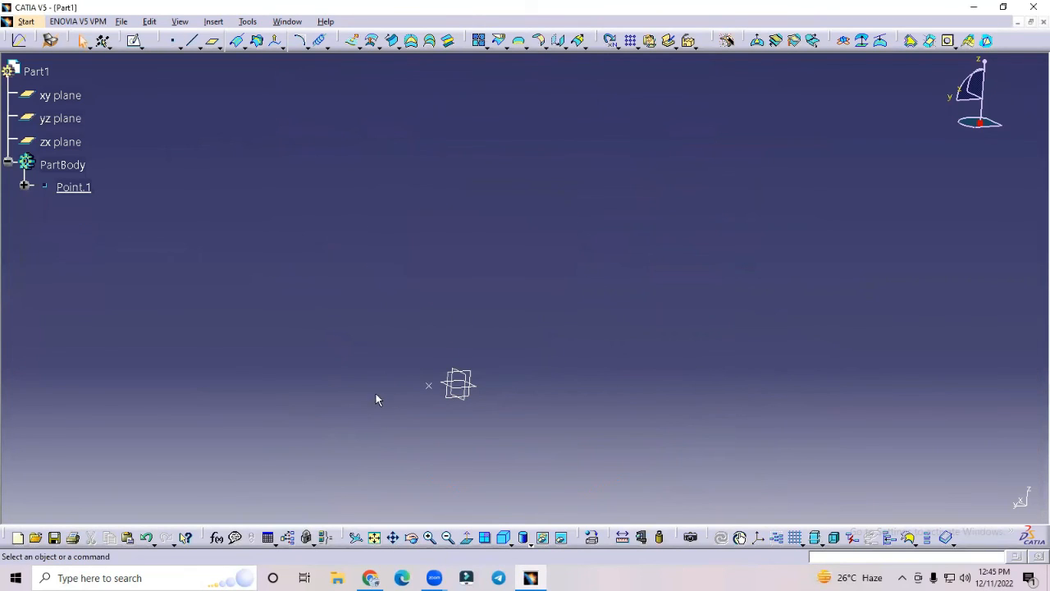
{"action": "left_click", "coordinate": [429, 386]}
{"action": "key", "text": "Delete"}
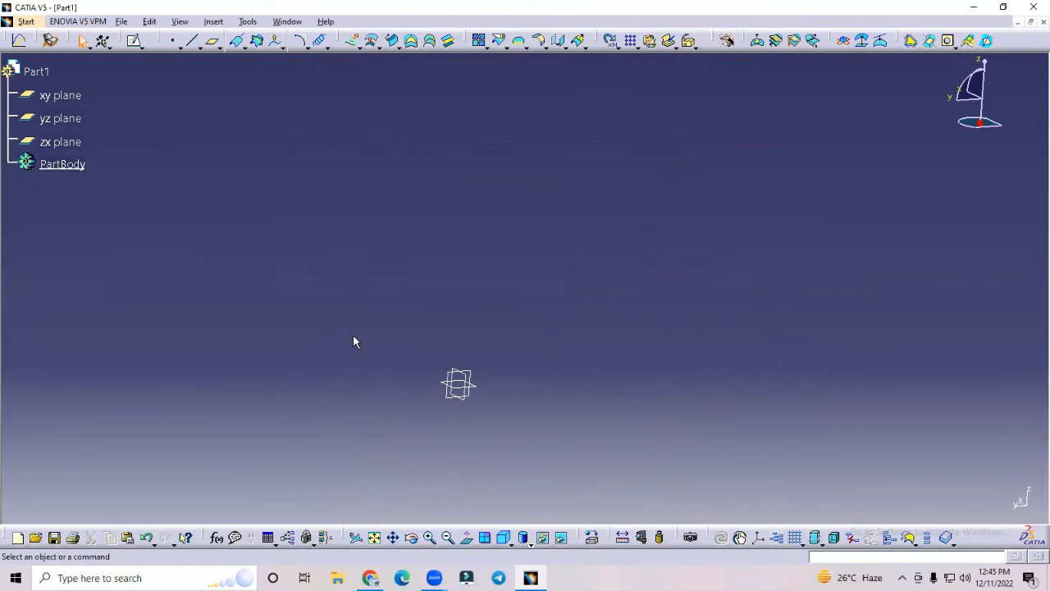
Start a spiral on the xy plane and create its centre point at X 0, Y 20, Z 0 mm.
{"action": "middle_click_drag", "start_coordinate": [369, 323], "coordinate": [278, 255]}
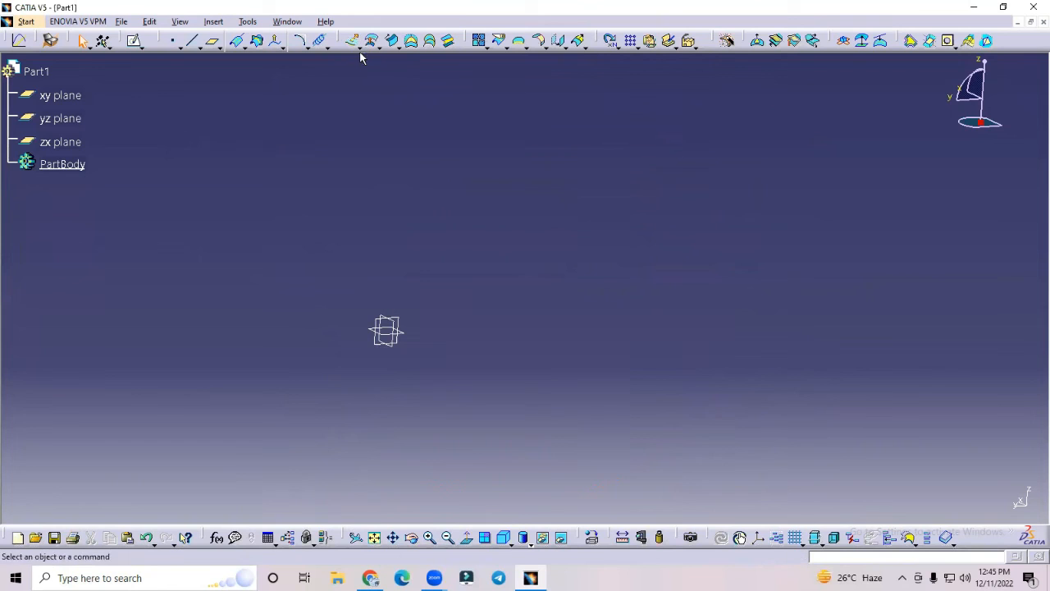
{"action": "left_click", "coordinate": [327, 46]}
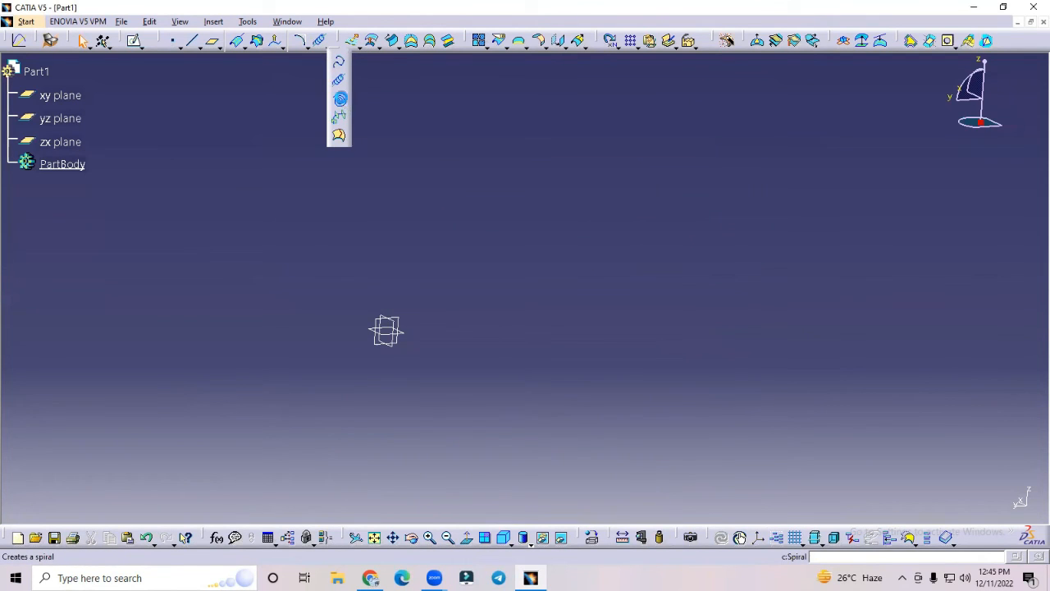
{"action": "left_click", "coordinate": [340, 98]}
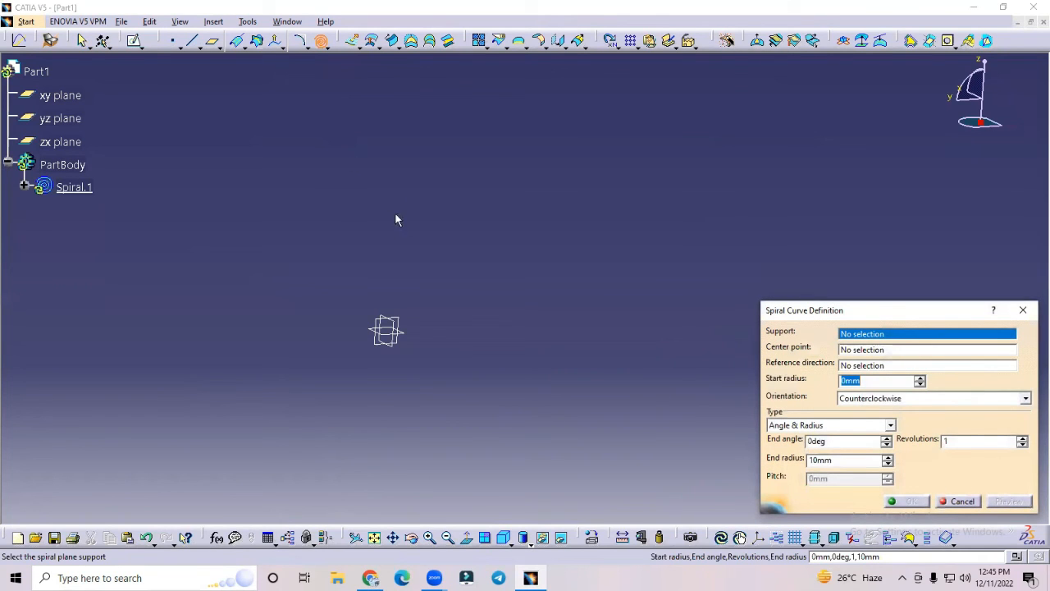
{"action": "left_click", "coordinate": [399, 336]}
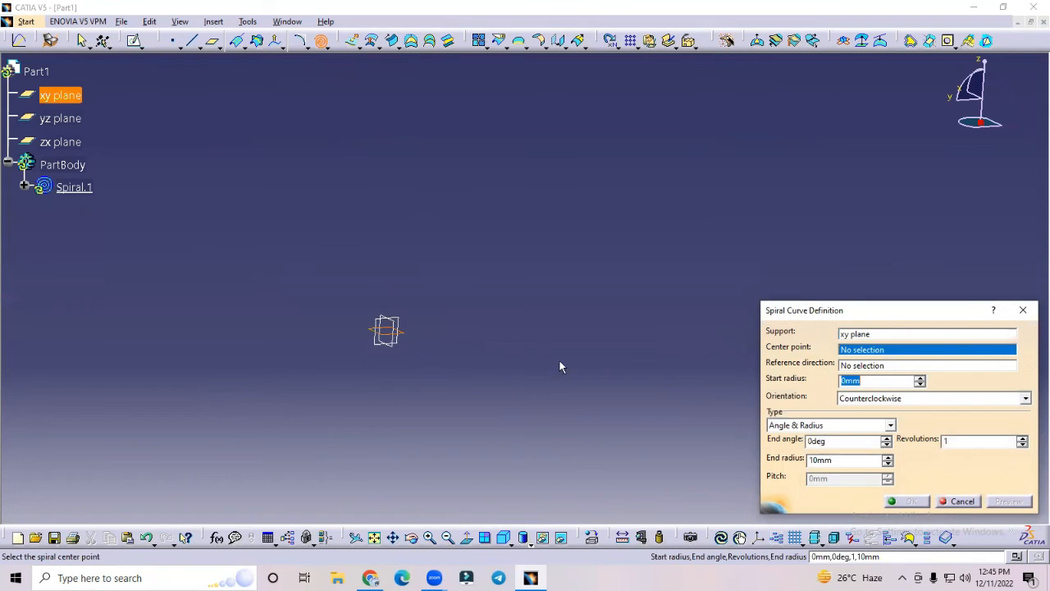
{"action": "right_click", "coordinate": [866, 354]}
{"action": "left_click", "coordinate": [900, 360]}
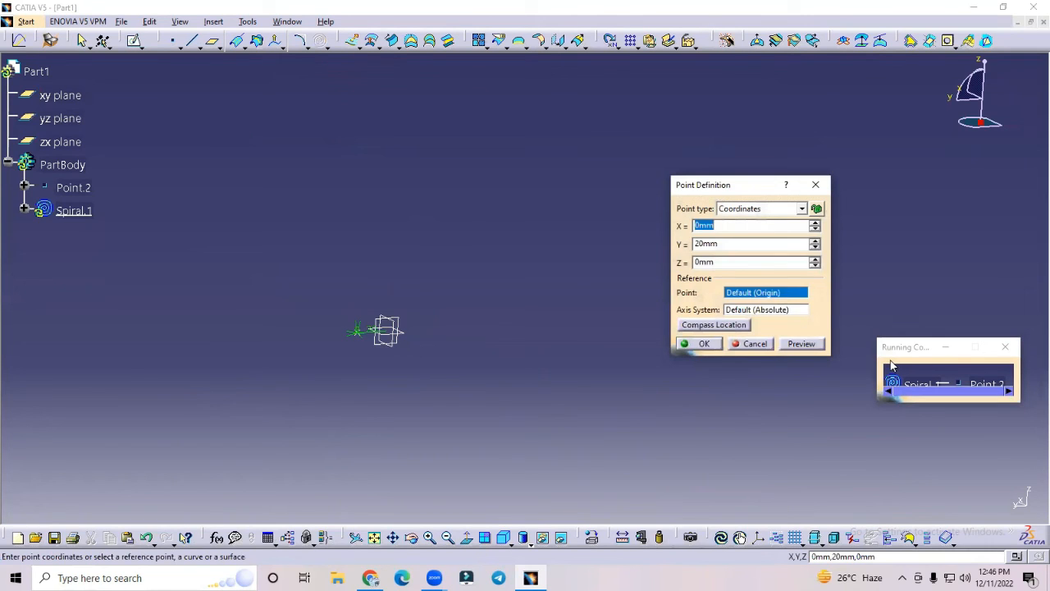
{"action": "left_click", "coordinate": [704, 344]}
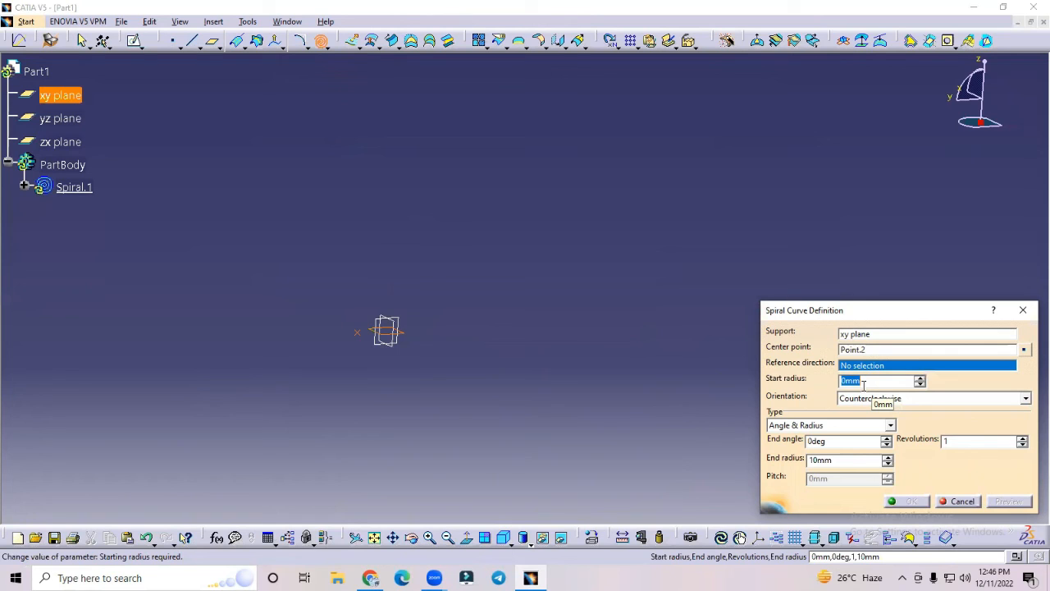
Set the spiral's start radius to 20 mm, its revolutions to 10 and its end radius to 150 mm.
{"action": "type", "text": "20"}
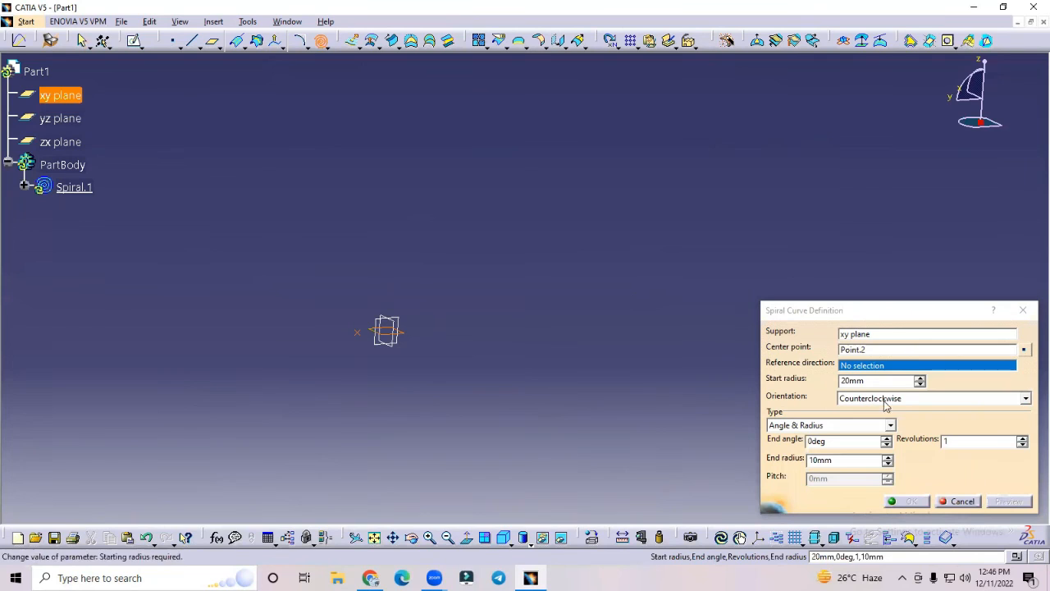
{"action": "left_click", "coordinate": [960, 443]}
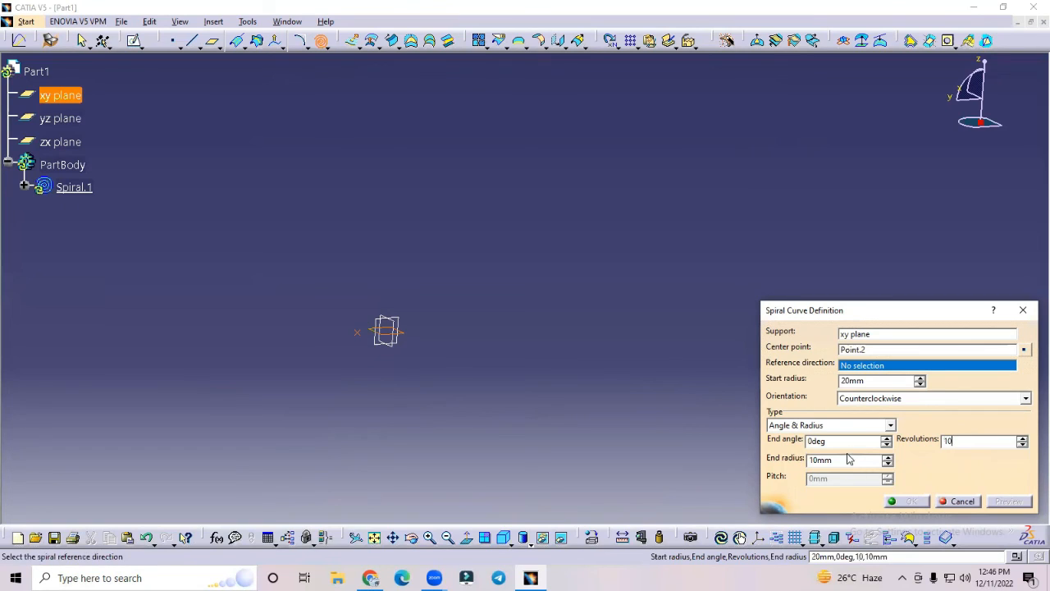
{"action": "left_click_drag", "start_coordinate": [843, 460], "coordinate": [761, 461]}
{"action": "type", "text": "150"}
{"action": "left_click", "coordinate": [622, 383]}
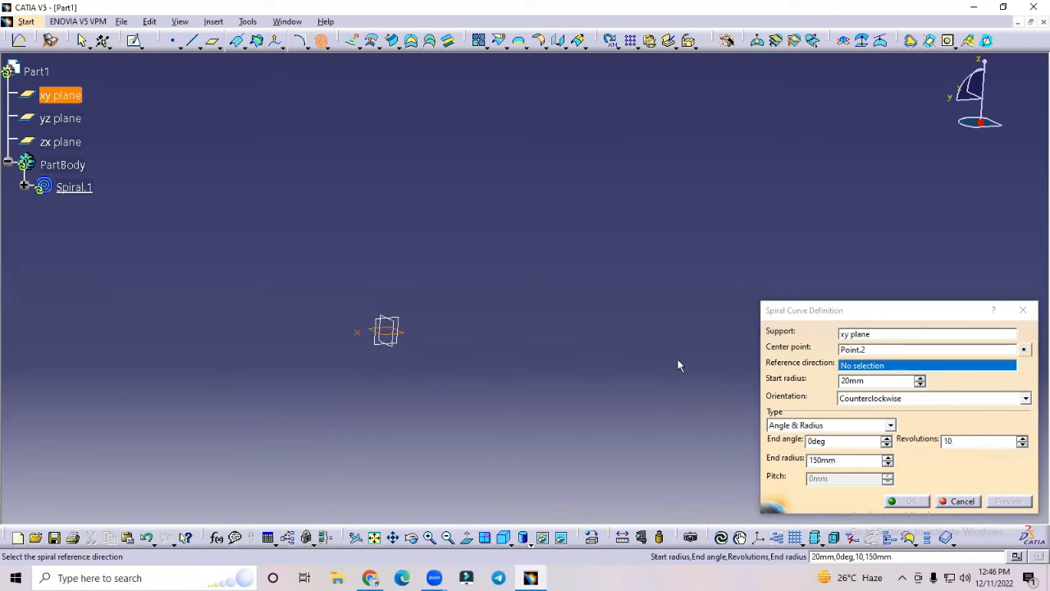
Use the xy plane as the spiral's reference direction, change its support to the yz plane and create the spiral.
{"action": "left_click", "coordinate": [410, 336]}
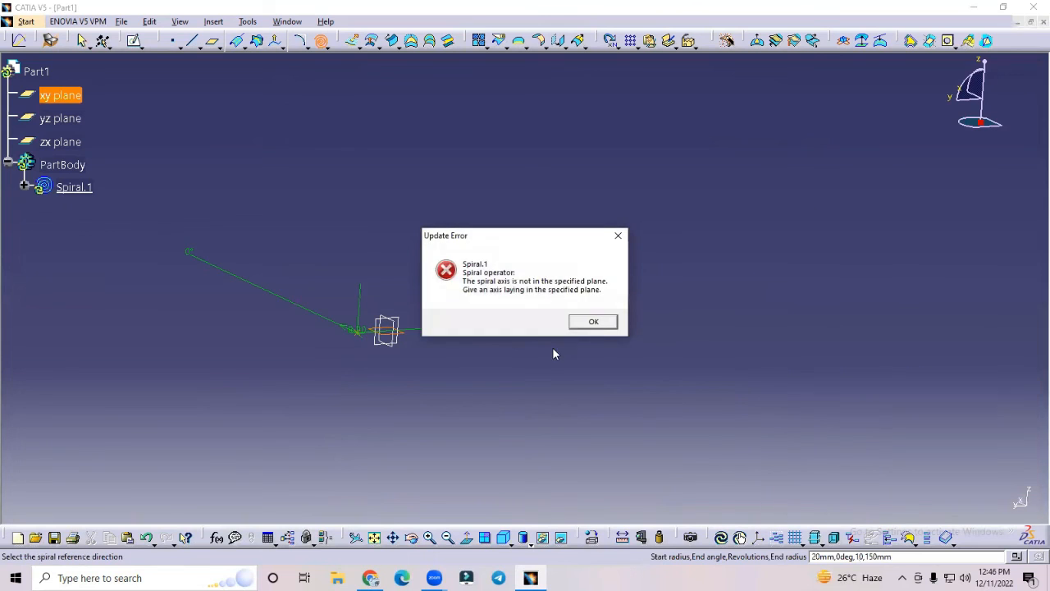
{"action": "left_click", "coordinate": [593, 322]}
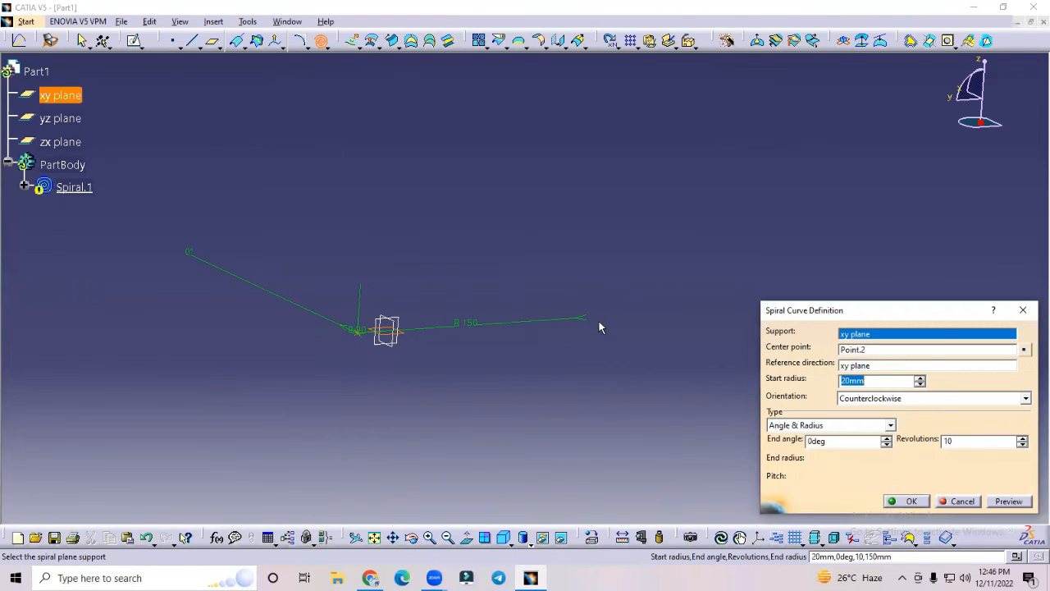
{"action": "left_click", "coordinate": [407, 323]}
{"action": "middle_click_drag", "start_coordinate": [441, 322], "coordinate": [542, 353]}
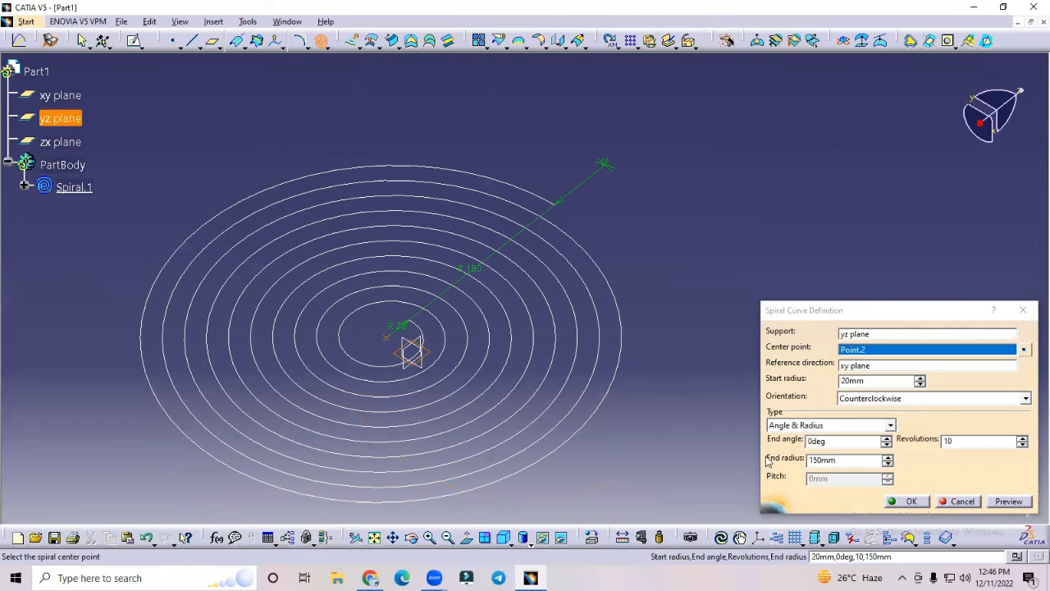
{"action": "left_click", "coordinate": [917, 502]}
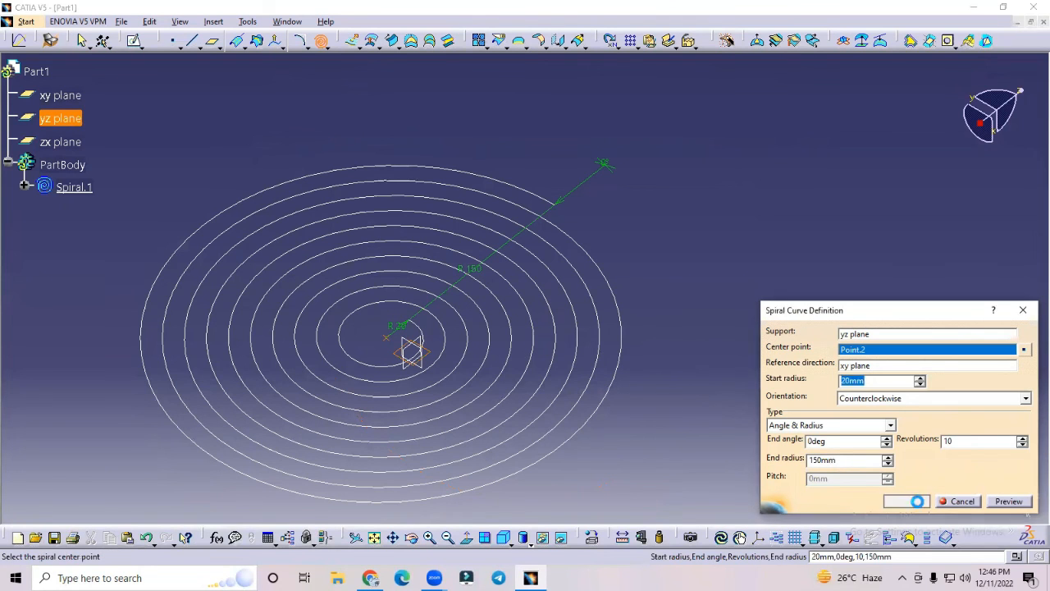
{"action": "middle_click_drag", "start_coordinate": [721, 347], "coordinate": [594, 363]}
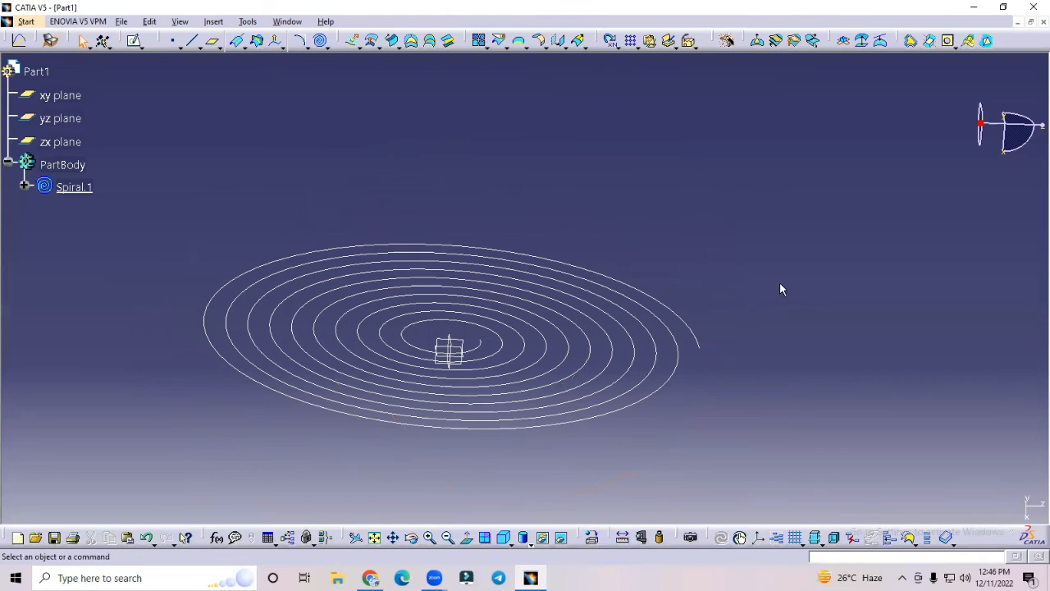
{"action": "middle_click_drag", "start_coordinate": [755, 294], "coordinate": [710, 238]}
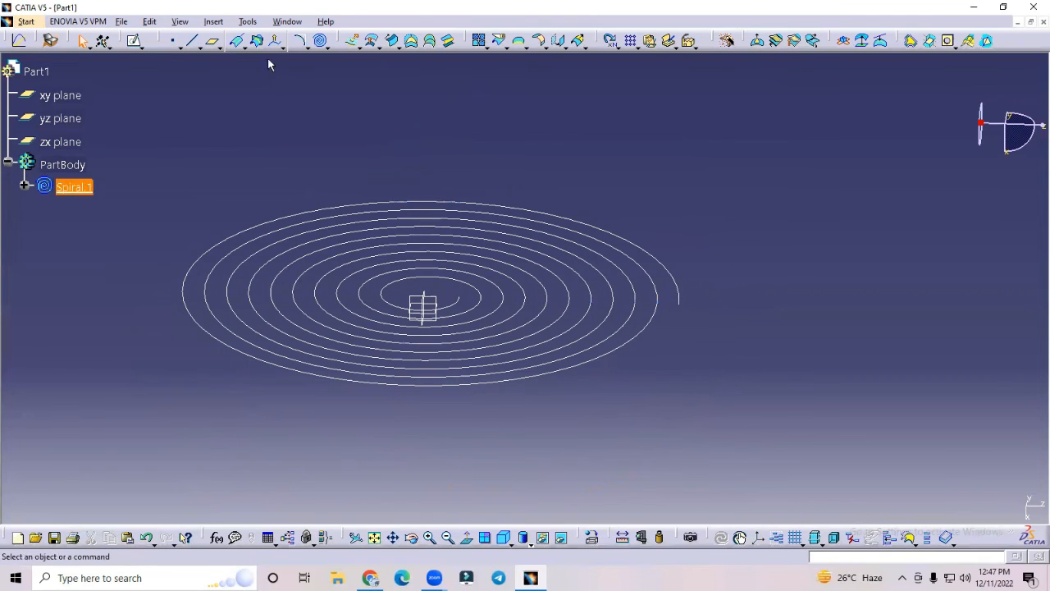
{"action": "left_click", "coordinate": [213, 40]}
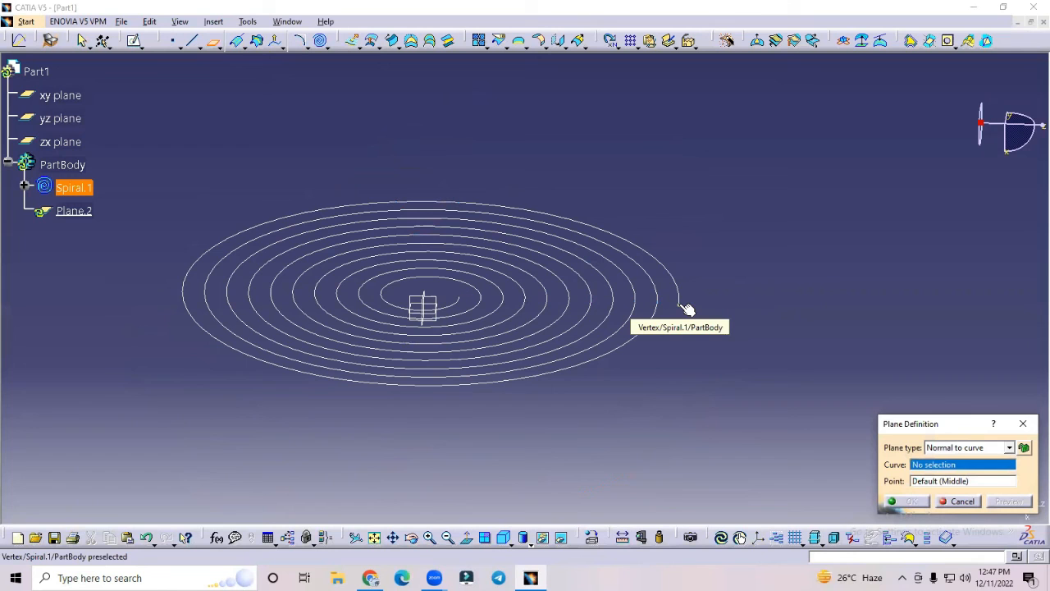
{"action": "left_click", "coordinate": [686, 308]}
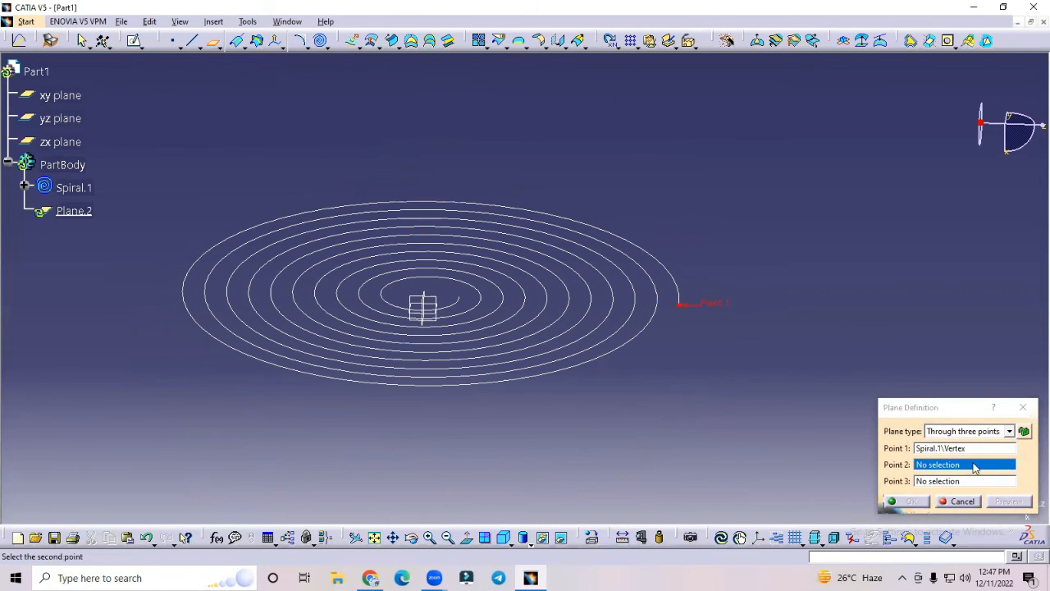
{"action": "left_click", "coordinate": [927, 448]}
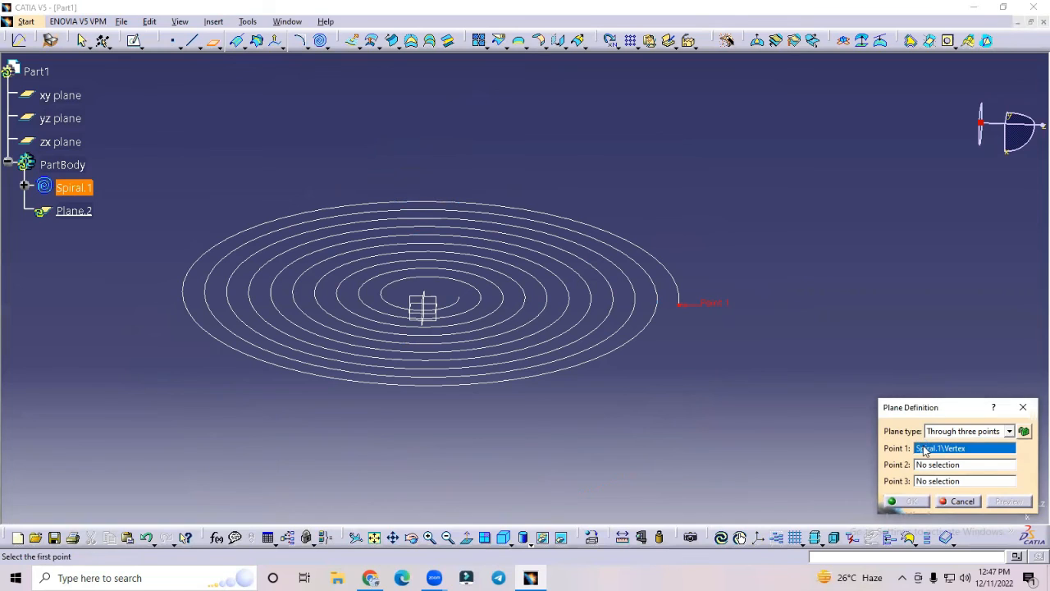
{"action": "left_click", "coordinate": [957, 500]}
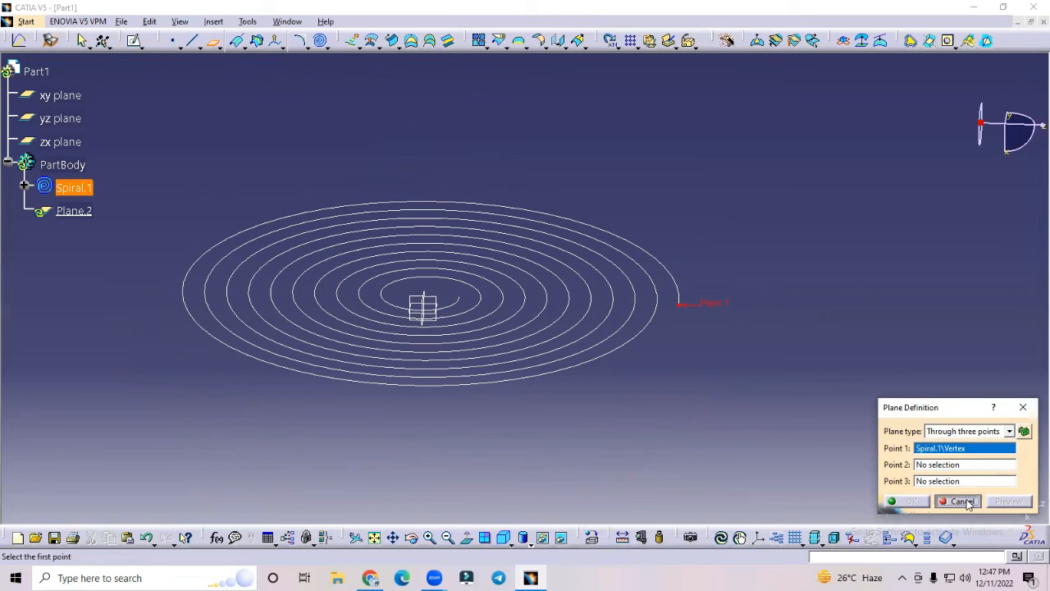
Create a plane normal to the spiral curve at its outer end vertex.
{"action": "left_click", "coordinate": [213, 41]}
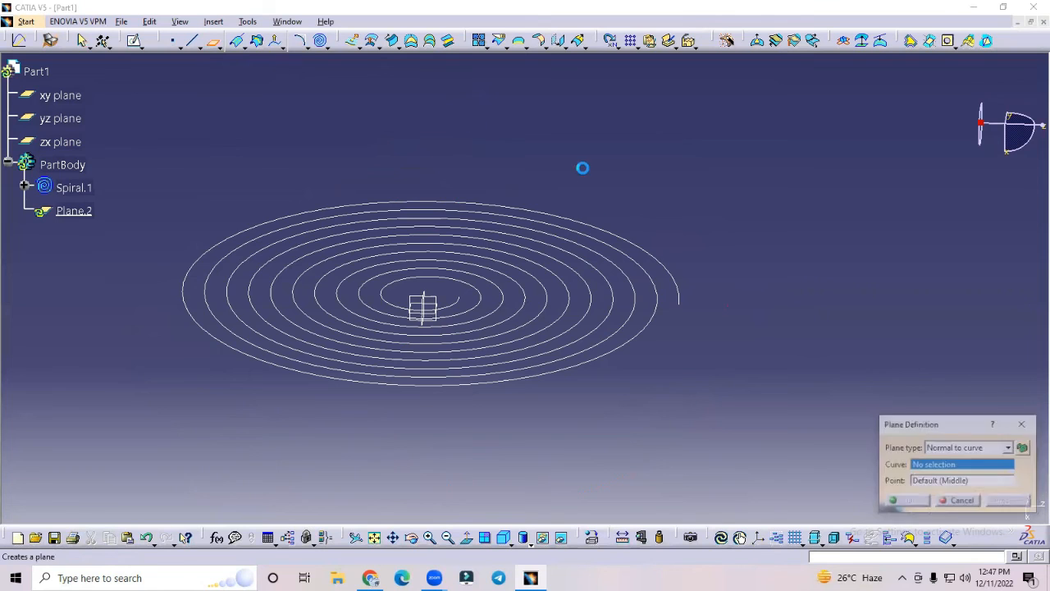
{"action": "left_click", "coordinate": [694, 271]}
{"action": "left_click", "coordinate": [681, 308]}
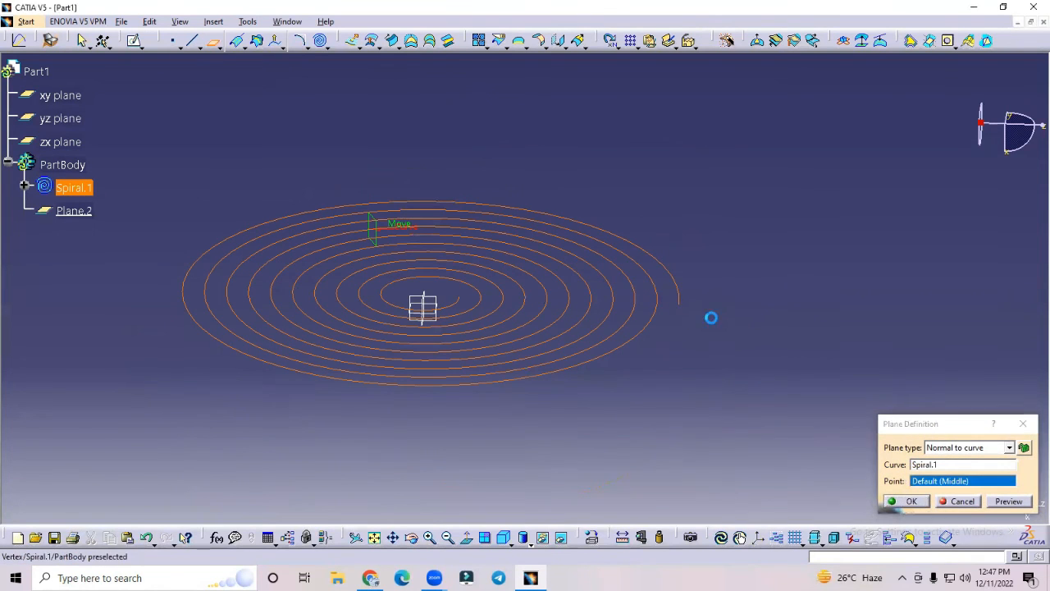
{"action": "left_click", "coordinate": [912, 501]}
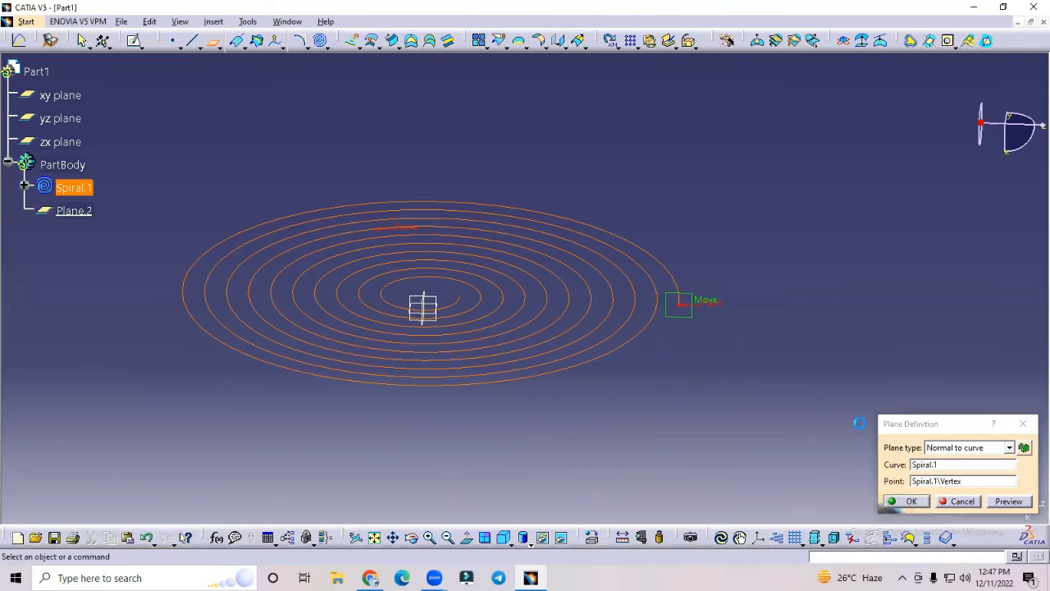
Start a sketch on the new normal plane and draw an upright rectangle about 2.3 by 28 mm from near the spiral's end.
{"action": "left_click", "coordinate": [681, 317]}
{"action": "left_click", "coordinate": [134, 40]}
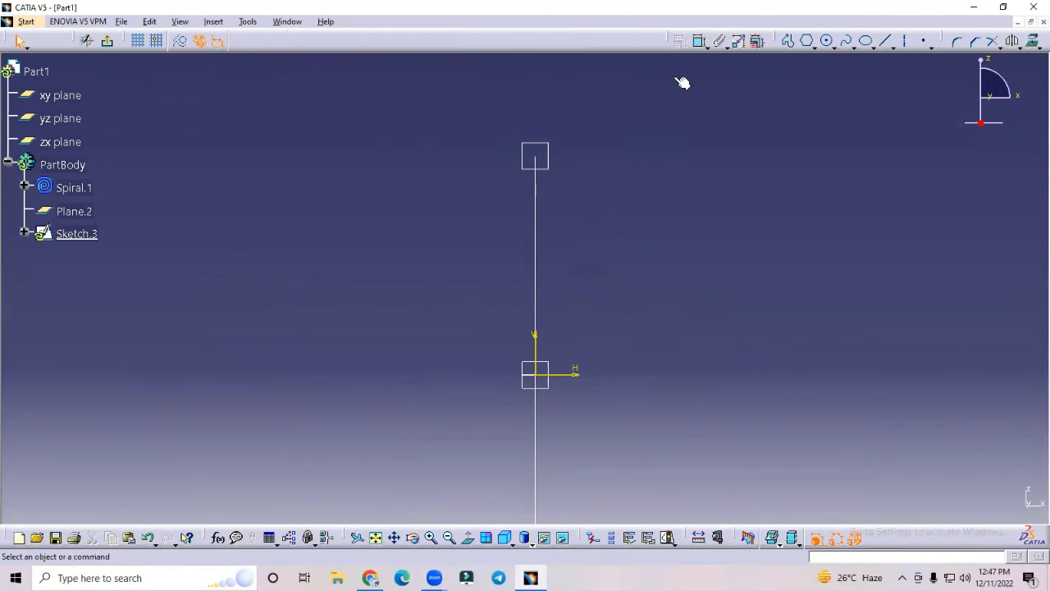
{"action": "left_click", "coordinate": [814, 46]}
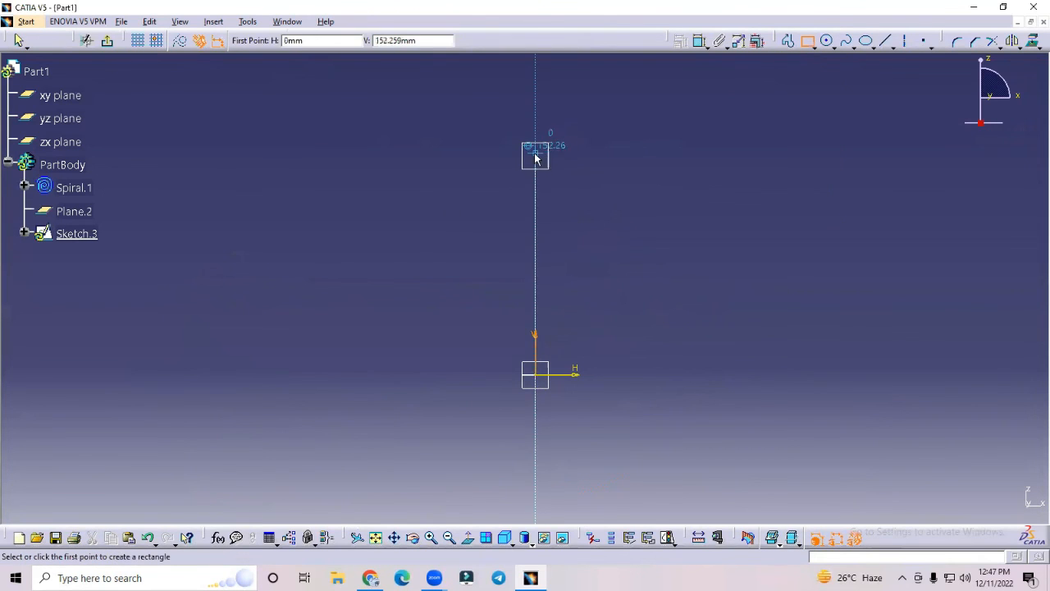
{"action": "left_click", "coordinate": [540, 148]}
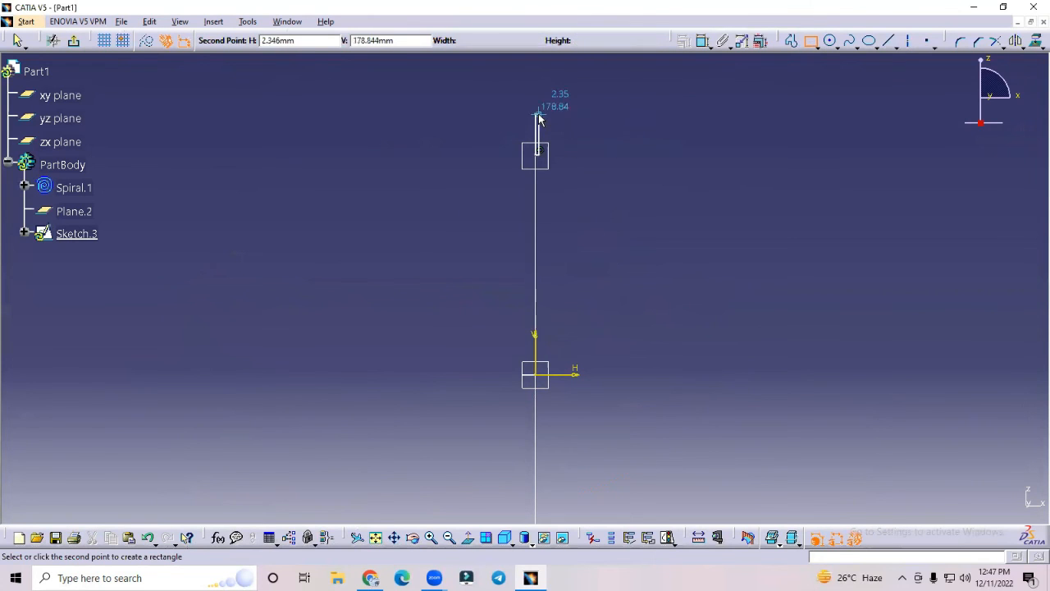
{"action": "left_click", "coordinate": [537, 110]}
{"action": "left_click", "coordinate": [625, 132]}
Dimension the rectangle's long vertical side and set its length to 15 mm.
{"action": "mouse_move", "coordinate": [607, 169]}
{"action": "middle_mouse_down"}
{"action": "mouse_move", "coordinate": [604, 211]}
{"action": "mouse_move", "coordinate": [589, 159]}
{"action": "mouse_move", "coordinate": [623, 122]}
{"action": "mouse_move", "coordinate": [613, 303]}
{"action": "middle_mouse_up"}
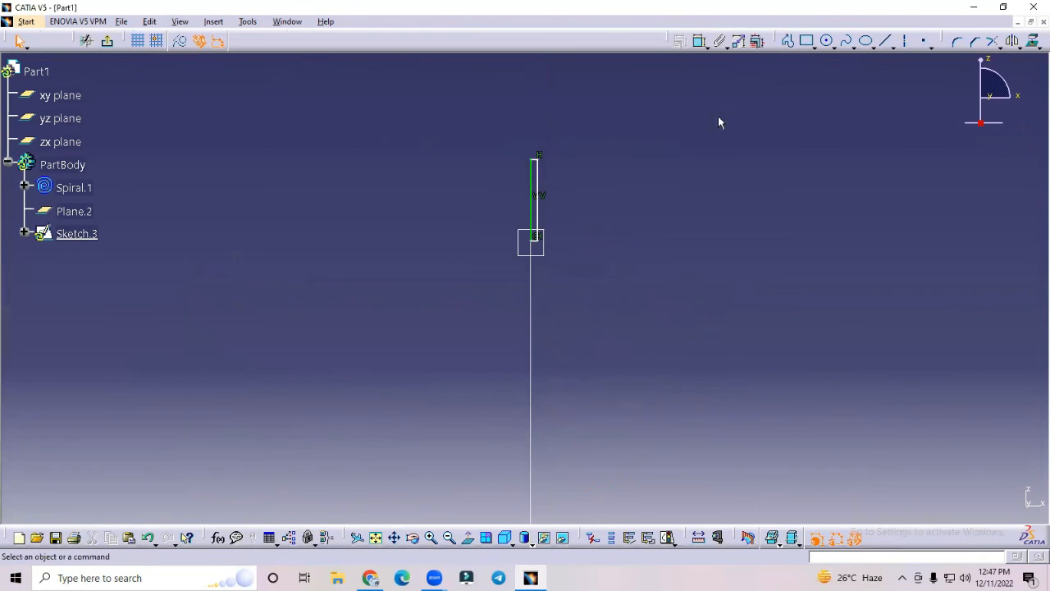
{"action": "left_click", "coordinate": [700, 40]}
{"action": "left_click", "coordinate": [535, 185]}
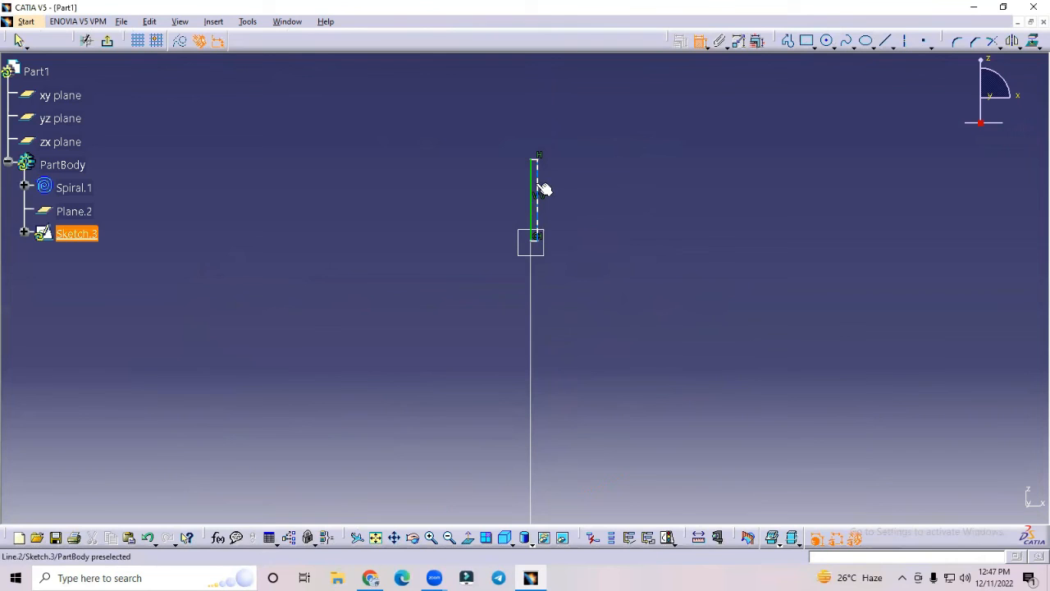
{"action": "left_click", "coordinate": [566, 187]}
{"action": "double_click", "coordinate": [562, 186]}
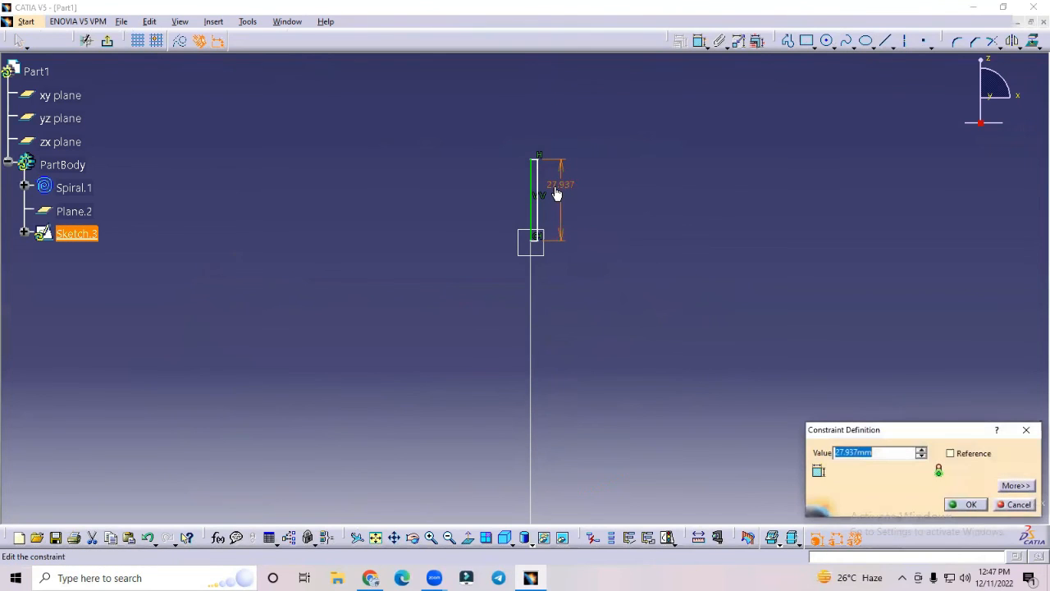
{"action": "type", "text": "5"}
{"action": "key", "text": "Return"}
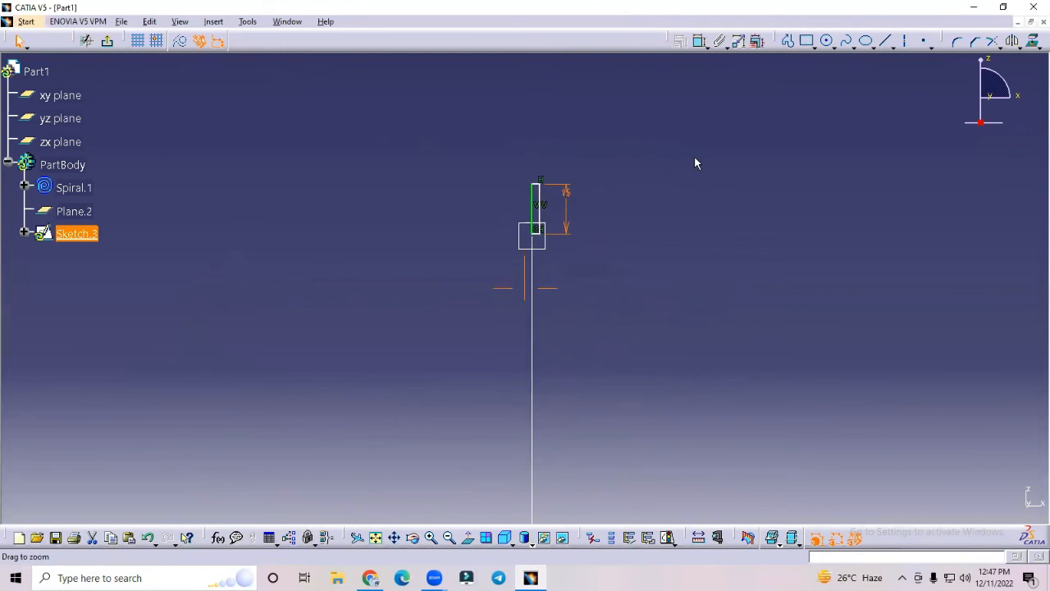
Dimension the rectangle's short horizontal side and set its width to 2 mm.
{"action": "left_click", "coordinate": [700, 40]}
{"action": "left_click", "coordinate": [543, 124]}
{"action": "left_click", "coordinate": [500, 106]}
{"action": "double_click", "coordinate": [500, 106]}
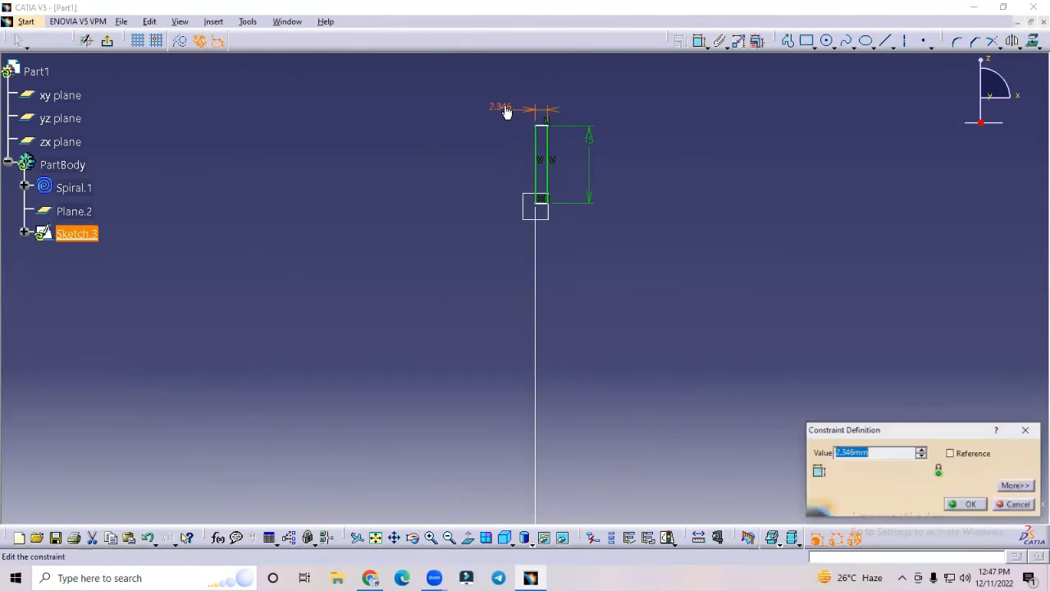
{"action": "key", "text": "Return"}
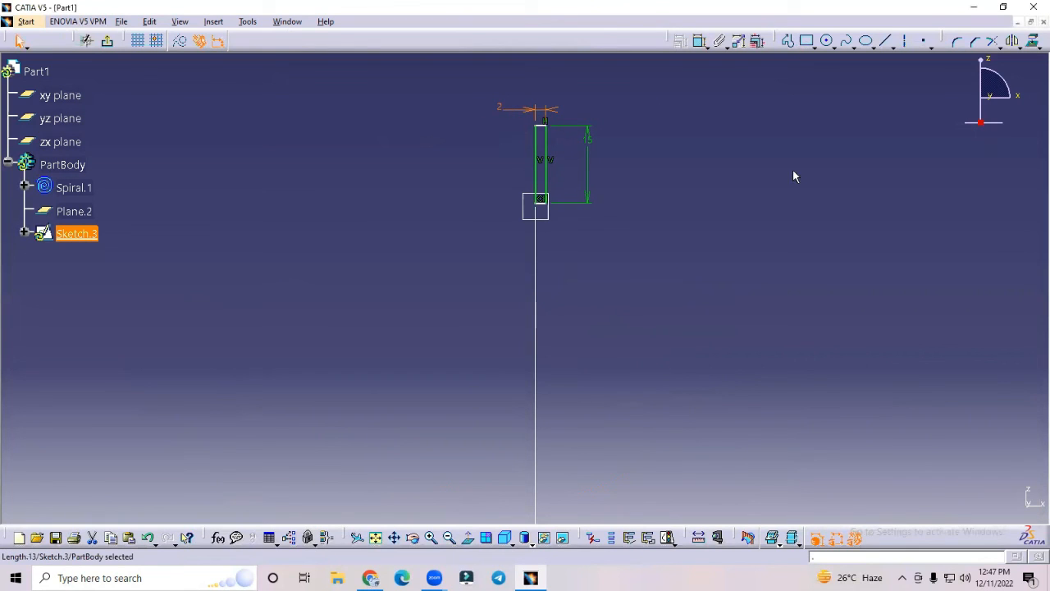
Make the rectangle's lower edge coincident with the point at the spiral's end and exit the sketch.
{"action": "left_click", "coordinate": [699, 41]}
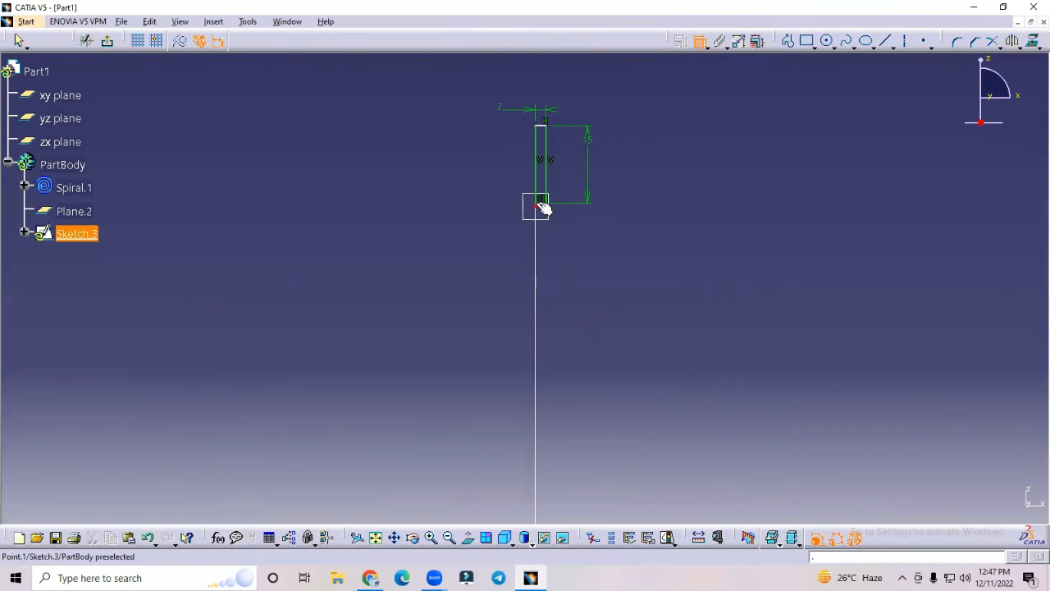
{"action": "left_click", "coordinate": [537, 207]}
{"action": "right_click", "coordinate": [466, 206]}
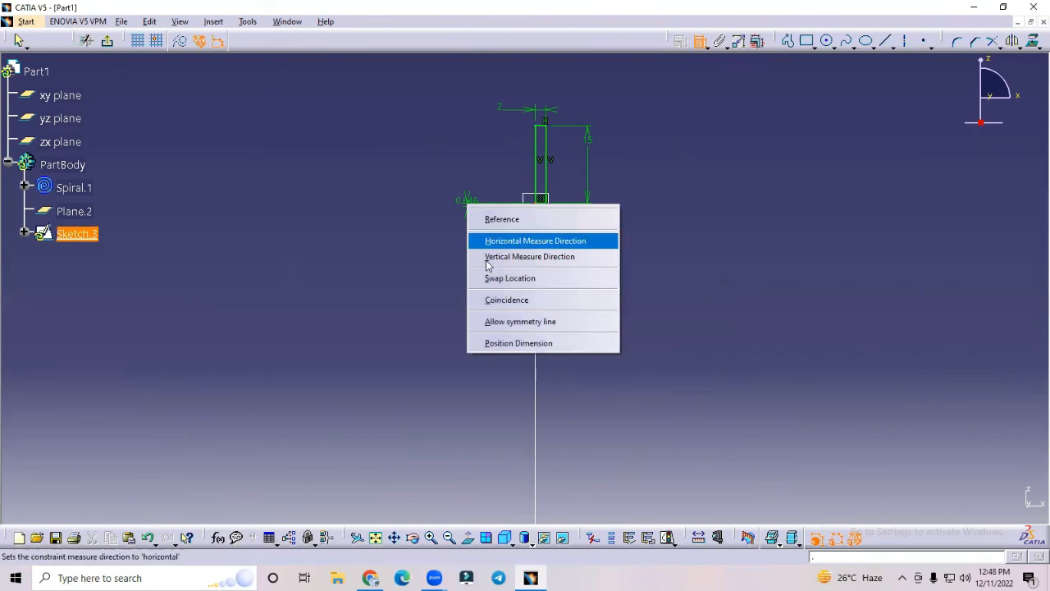
{"action": "left_click", "coordinate": [502, 298]}
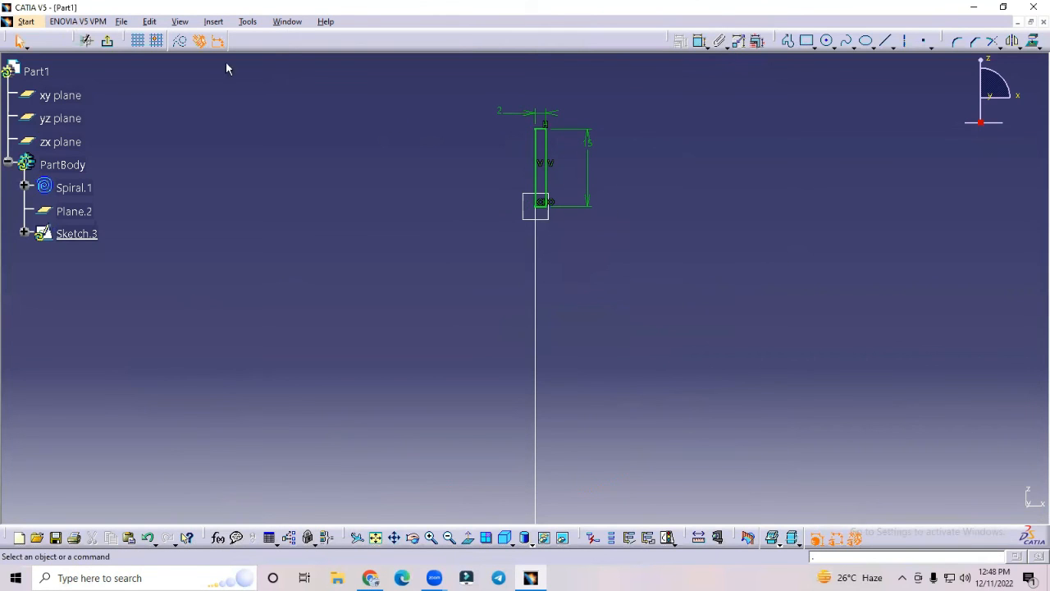
{"action": "left_click", "coordinate": [106, 41]}
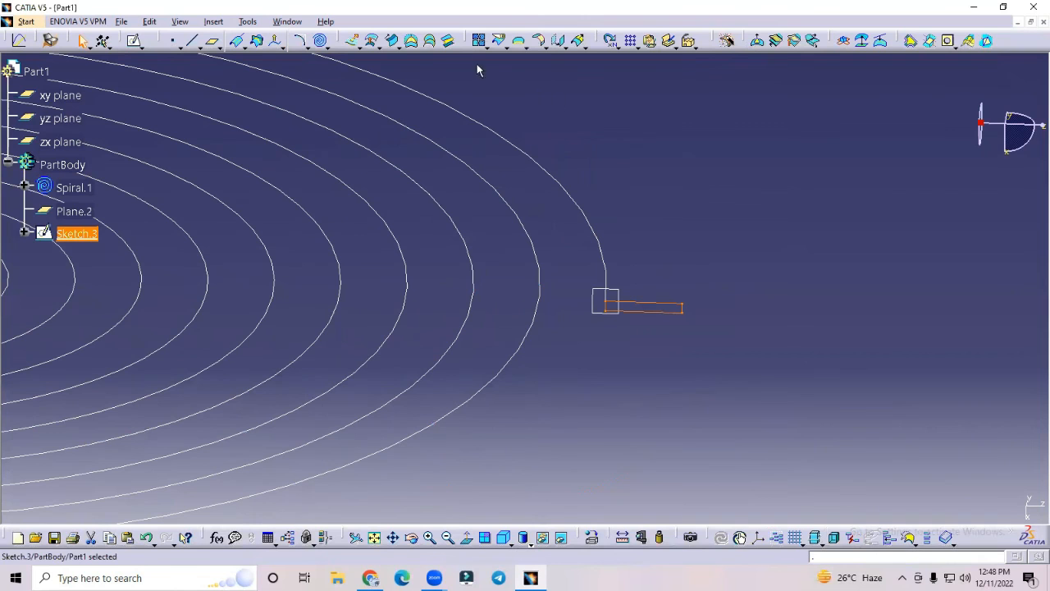
Create a swept surface with the rectangle sketch as profile and the spiral as guide curve, previewing it before accepting.
{"action": "left_click", "coordinate": [412, 42]}
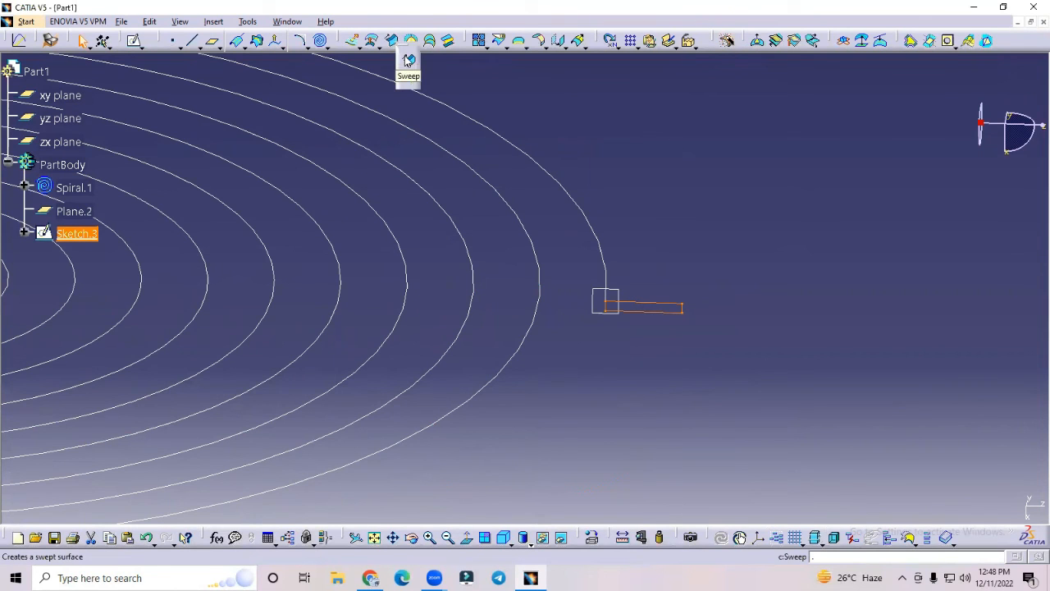
{"action": "left_click", "coordinate": [408, 60]}
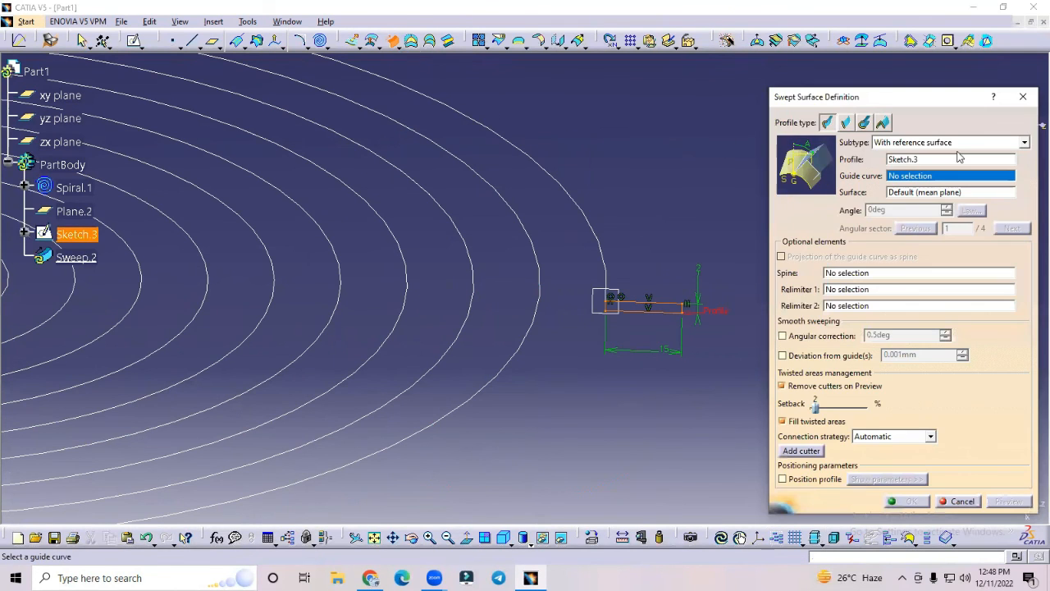
{"action": "left_click", "coordinate": [596, 227]}
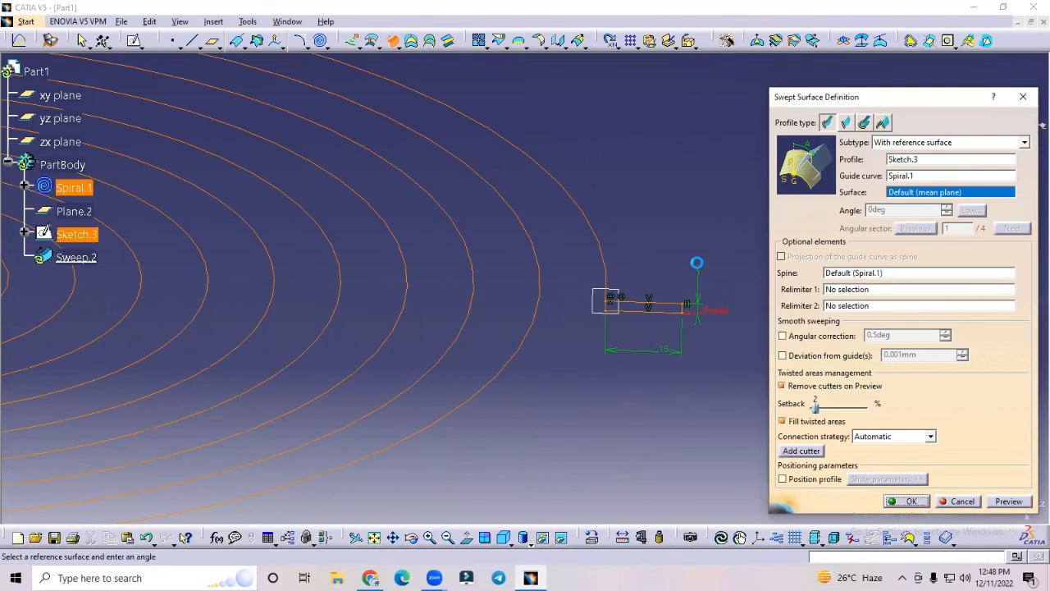
{"action": "left_click", "coordinate": [1010, 504]}
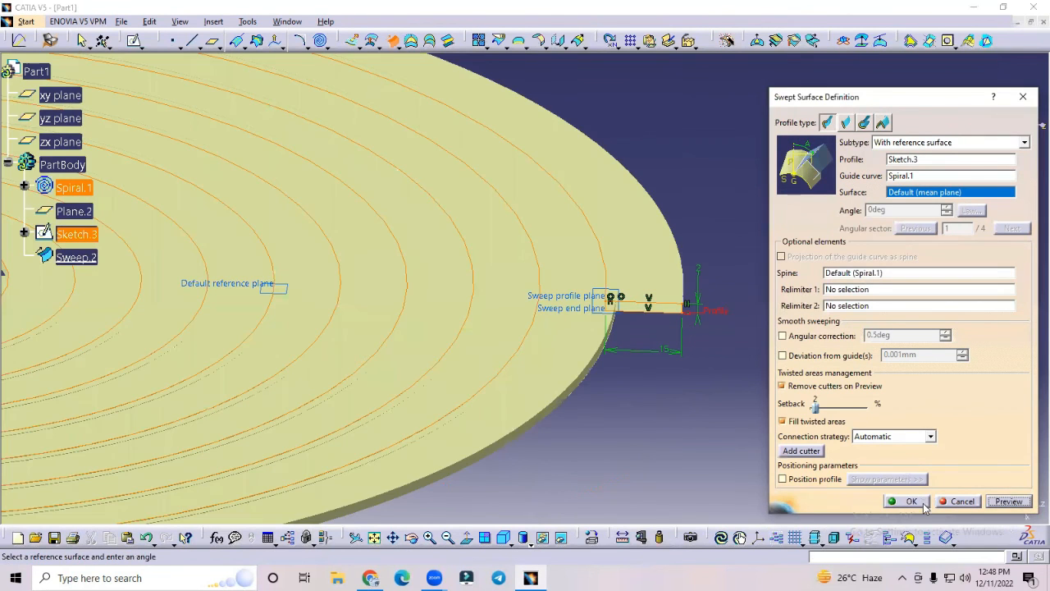
{"action": "middle_click_drag", "start_coordinate": [620, 348], "coordinate": [651, 292]}
{"action": "middle_click_drag", "start_coordinate": [510, 172], "coordinate": [558, 238]}
{"action": "left_click", "coordinate": [910, 502]}
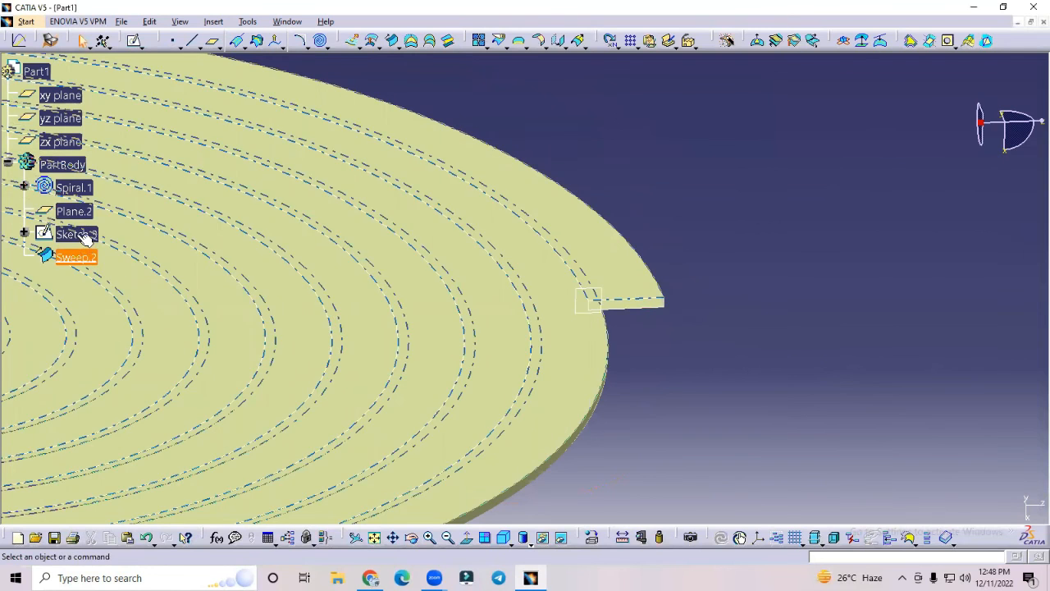
Open the spiral's definition, examine its radius and revolution settings, and close it without changes.
{"action": "right_click", "coordinate": [77, 188]}
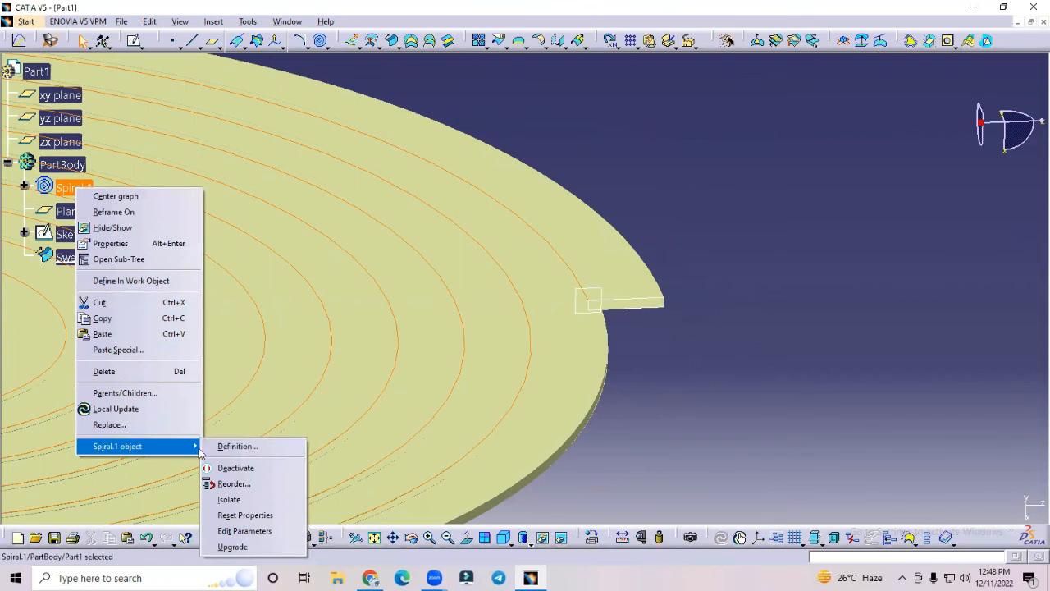
{"action": "left_click", "coordinate": [224, 445]}
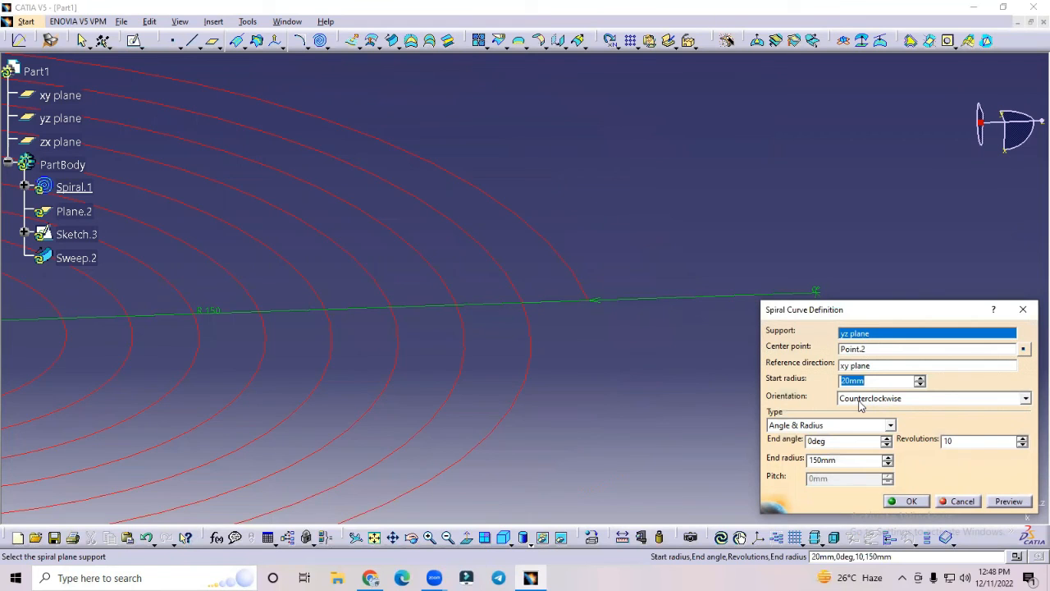
{"action": "left_click", "coordinate": [906, 501]}
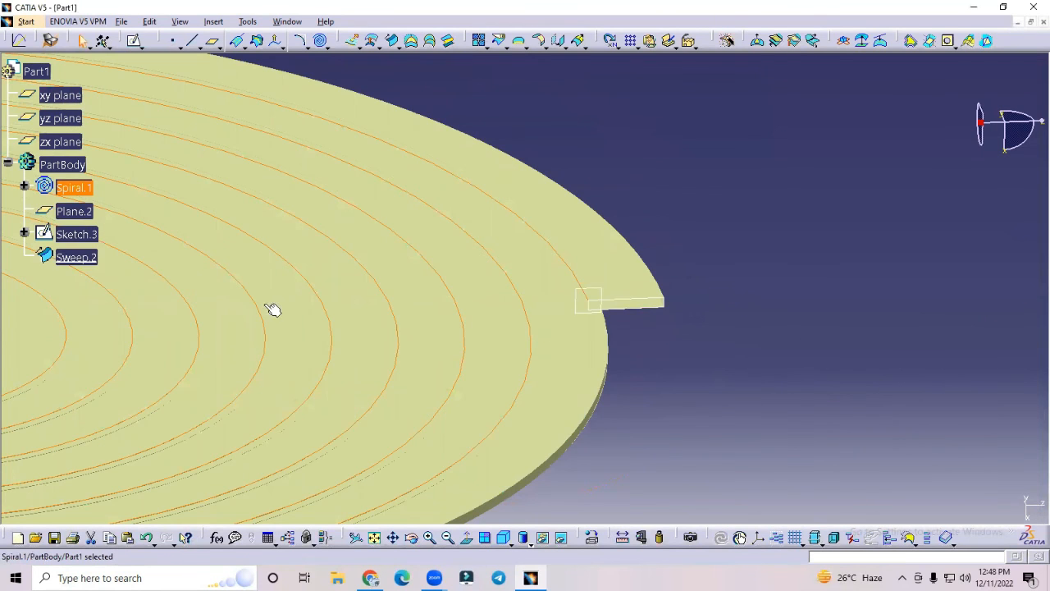
Edit the sweep's profile sketch and set the rectangle's height to 8 mm.
{"action": "right_click", "coordinate": [70, 234]}
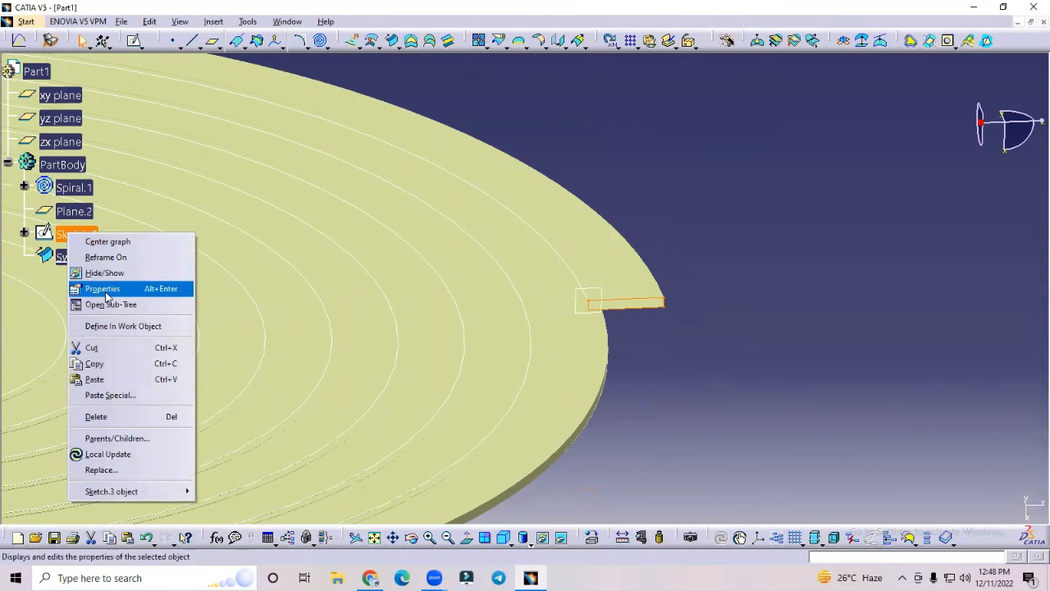
{"action": "mouse_move", "coordinate": [168, 496]}
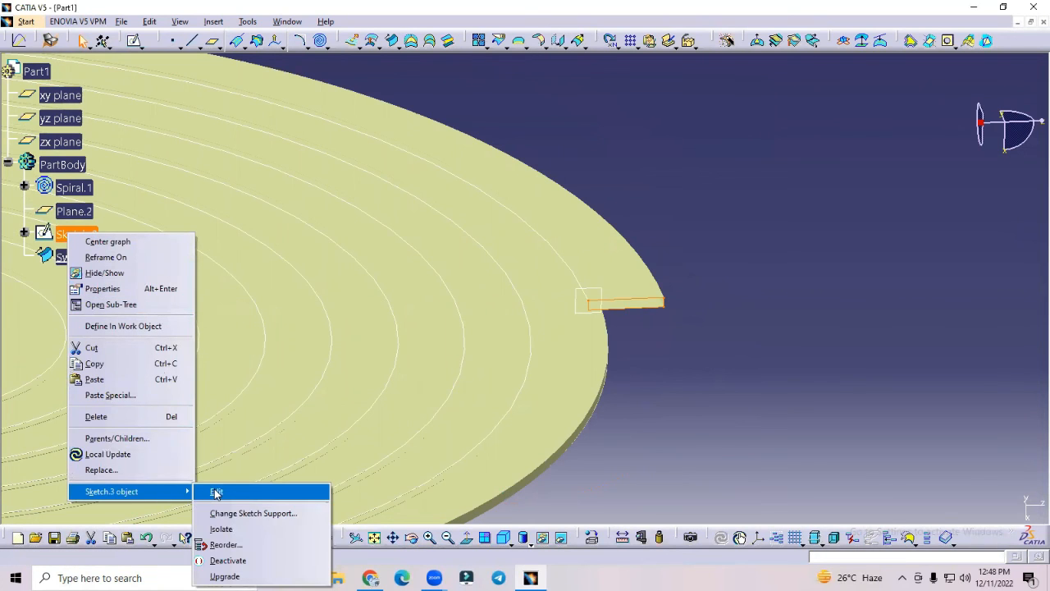
{"action": "left_click", "coordinate": [226, 490]}
{"action": "double_click", "coordinate": [591, 159]}
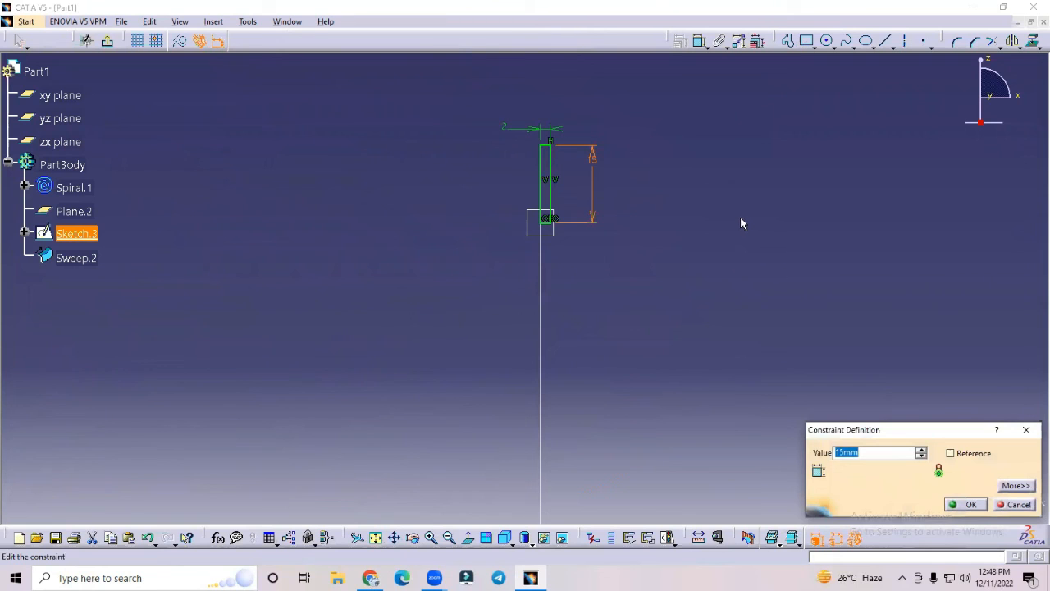
{"action": "type", "text": "8"}
{"action": "key", "text": "Return"}
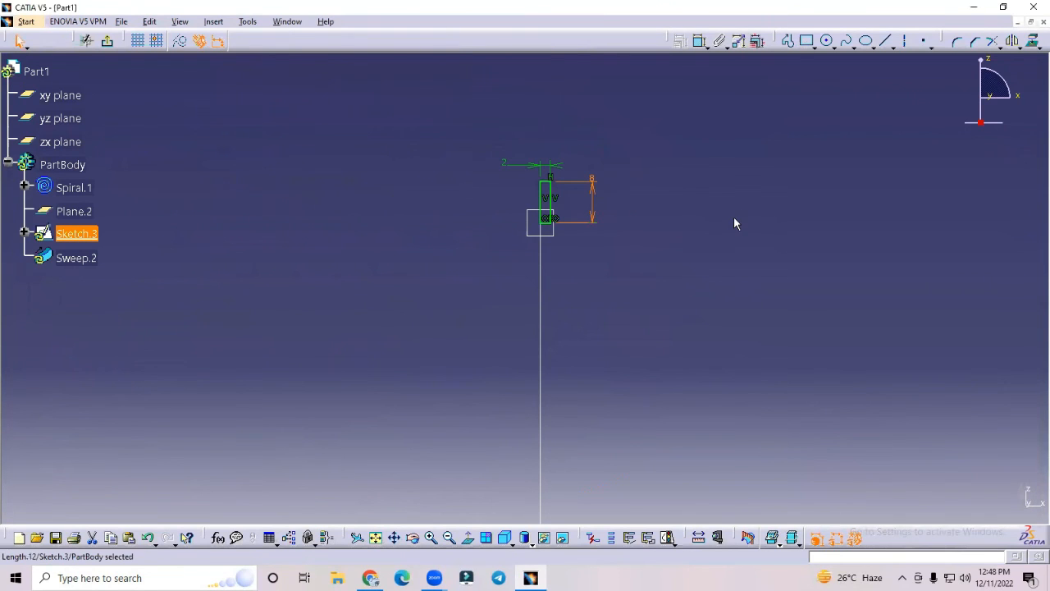
Set the rectangle's width to 1 mm and exit the sketch to update the sweep.
{"action": "double_click", "coordinate": [504, 166]}
{"action": "type", "text": "1"}
{"action": "key", "text": "Return"}
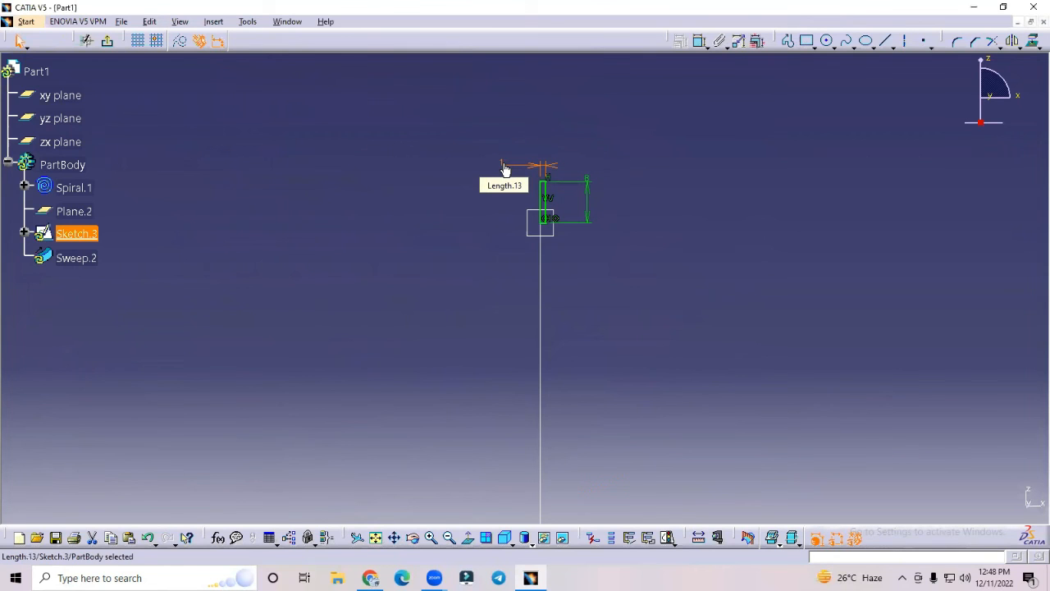
{"action": "left_click", "coordinate": [106, 41]}
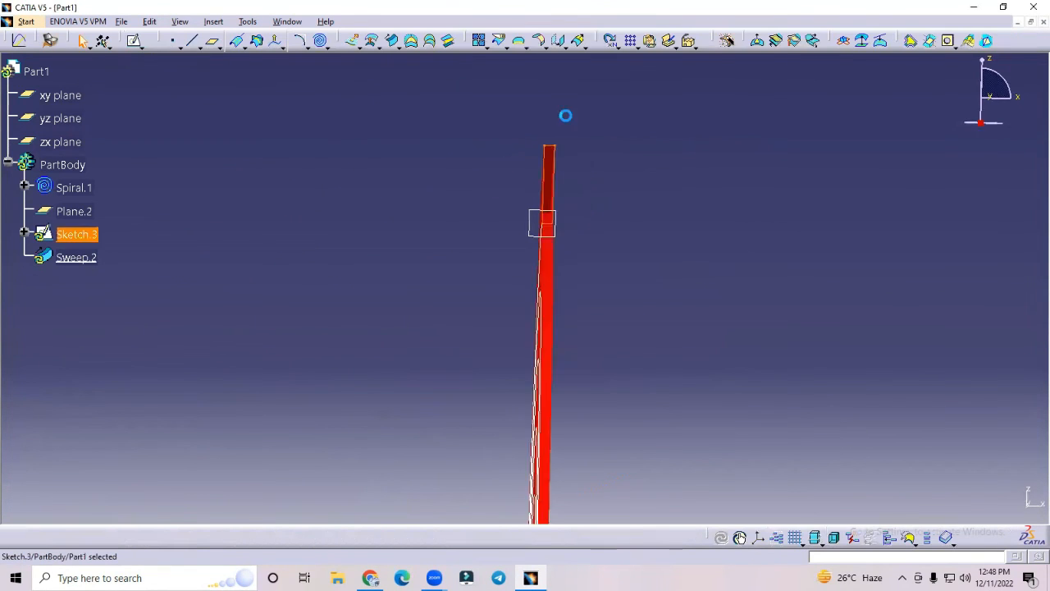
{"action": "left_click", "coordinate": [587, 137]}
{"action": "mouse_move", "coordinate": [586, 137]}
{"action": "middle_mouse_down"}
{"action": "mouse_move", "coordinate": [768, 195]}
{"action": "mouse_move", "coordinate": [848, 199]}
{"action": "mouse_move", "coordinate": [825, 239]}
{"action": "mouse_move", "coordinate": [836, 325]}
{"action": "mouse_move", "coordinate": [783, 275]}
{"action": "mouse_move", "coordinate": [598, 173]}
{"action": "mouse_move", "coordinate": [578, 212]}
{"action": "mouse_move", "coordinate": [719, 171]}
{"action": "mouse_move", "coordinate": [705, 202]}
{"action": "mouse_move", "coordinate": [715, 187]}
{"action": "middle_mouse_up"}
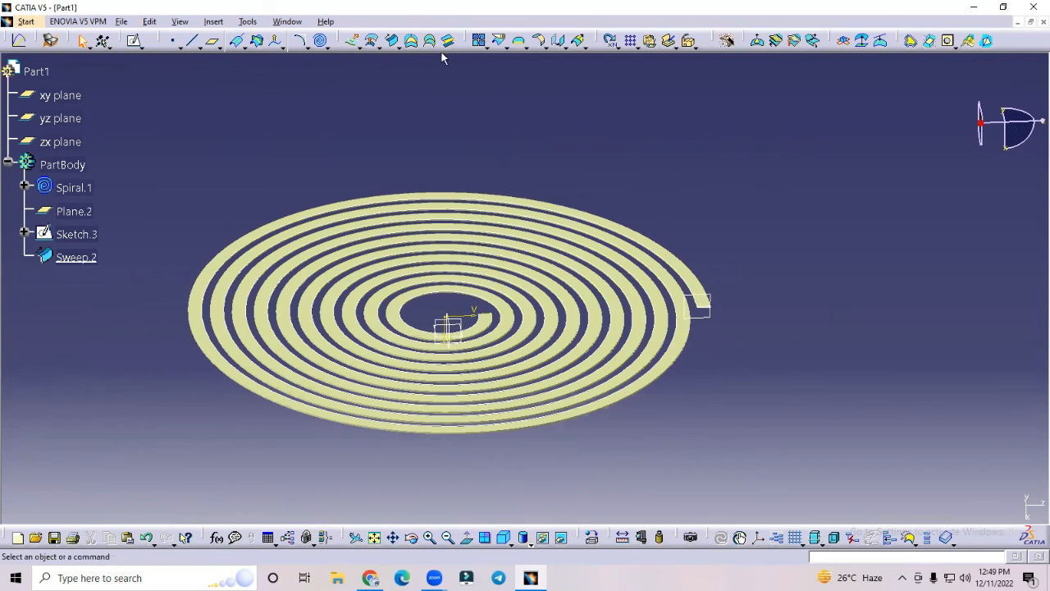
{"action": "left_click", "coordinate": [399, 44]}
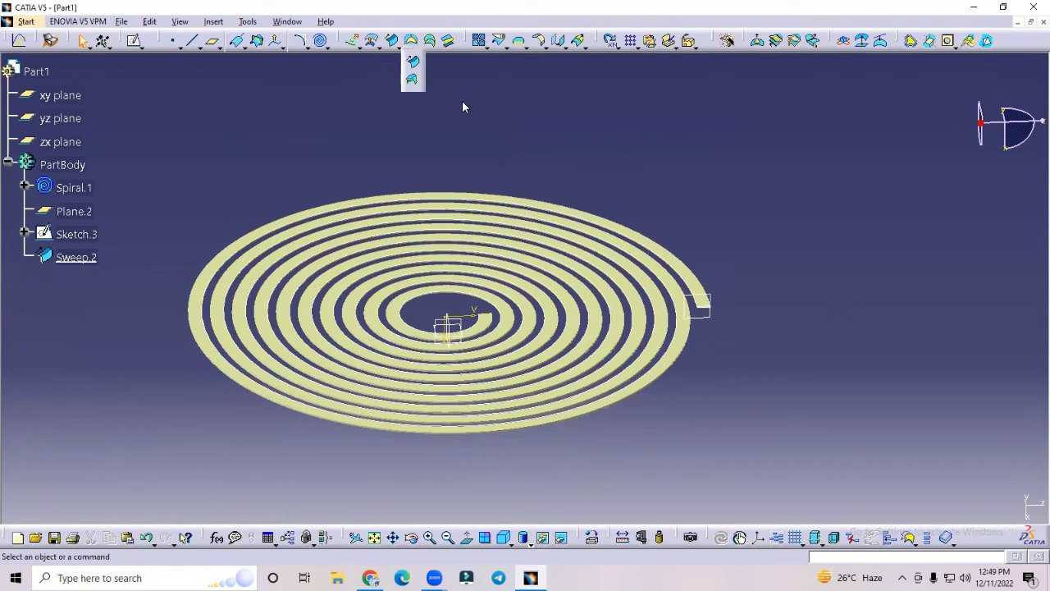
{"action": "middle_click_drag", "start_coordinate": [462, 104], "coordinate": [472, 105]}
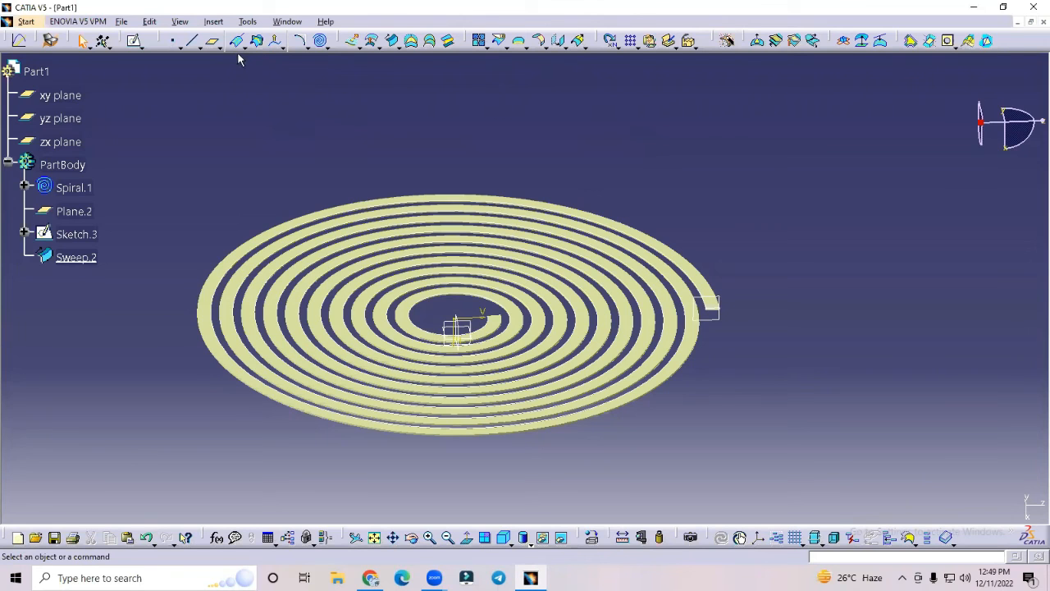
{"action": "middle_click_drag", "start_coordinate": [462, 93], "coordinate": [484, 109]}
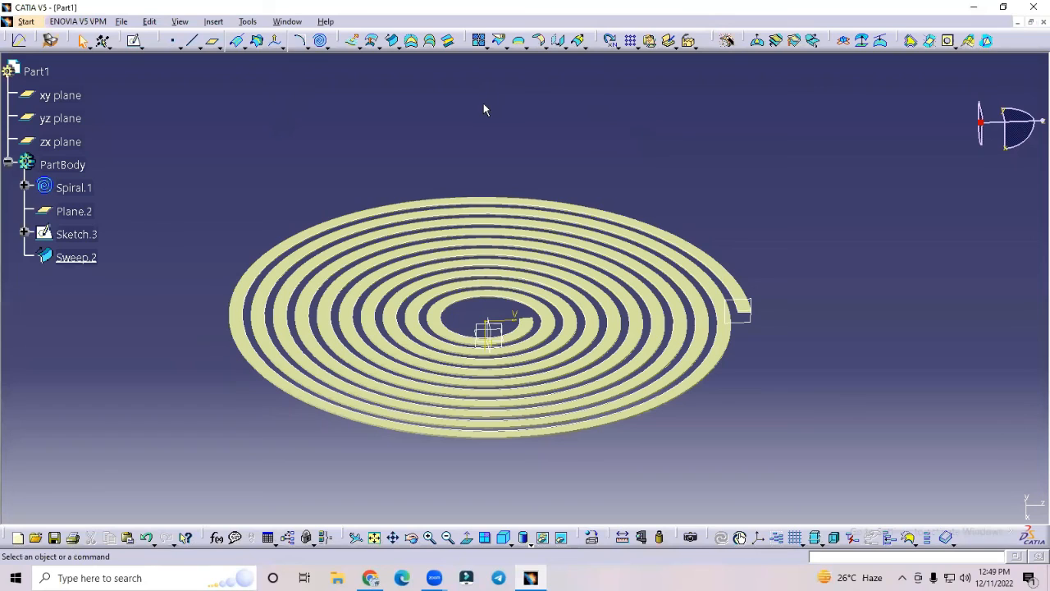